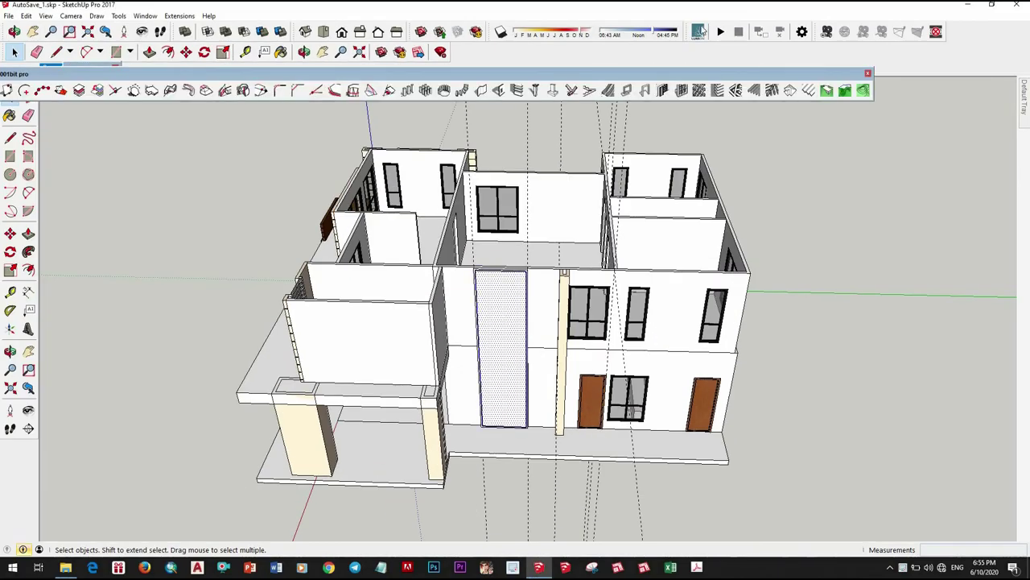
Step: Create a 6-row by 3-column glass panel with 50mm frames on the tall front face
left_click(700, 89)
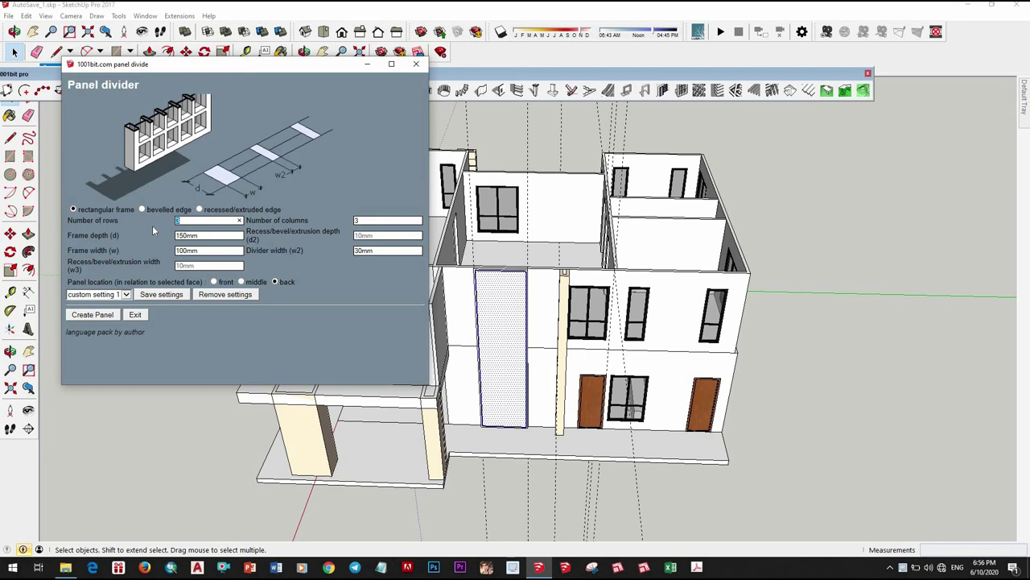
type("6")
left_click(100, 317)
scroll(491, 378, "up", 5)
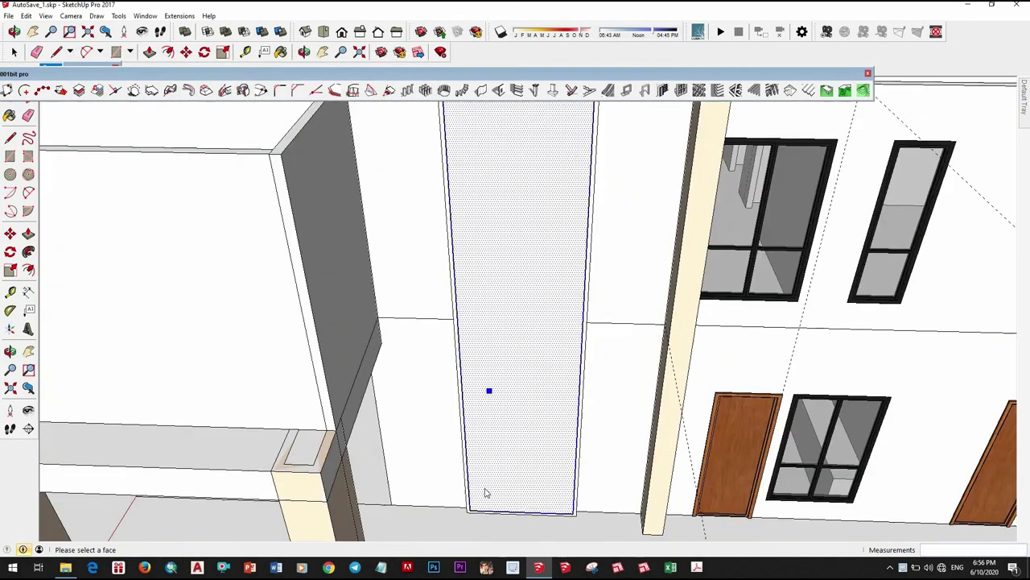
left_click(506, 437)
scroll(505, 437, "down", 5)
middle_click_drag(516, 338, 451, 322)
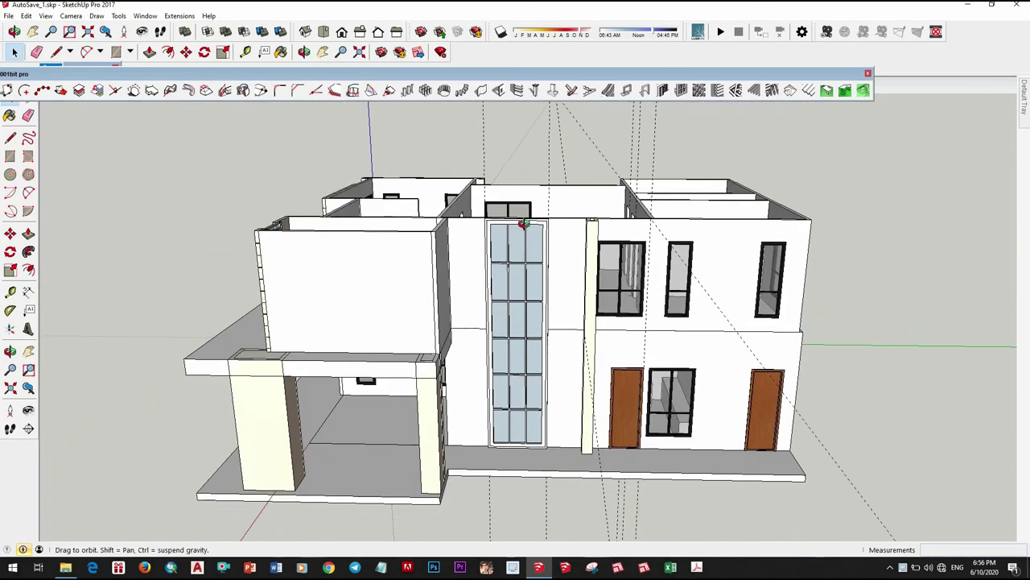
scroll(486, 236, "up", 5)
scroll(486, 241, "down", 3)
mouse_move(478, 237)
middle_mouse_down()
mouse_move(471, 292)
mouse_move(491, 350)
middle_mouse_up()
Step: Undo the first division and reapply the panel to the reselected tall front face
key("ctrl+z")
scroll(493, 358, "down", 3)
scroll(502, 366, "down", 2)
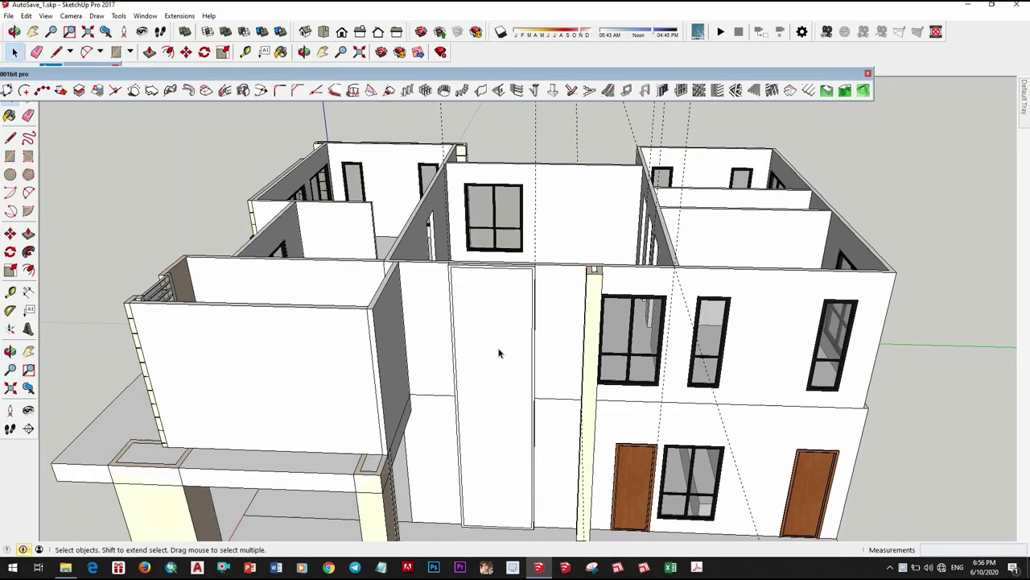
left_click(519, 361)
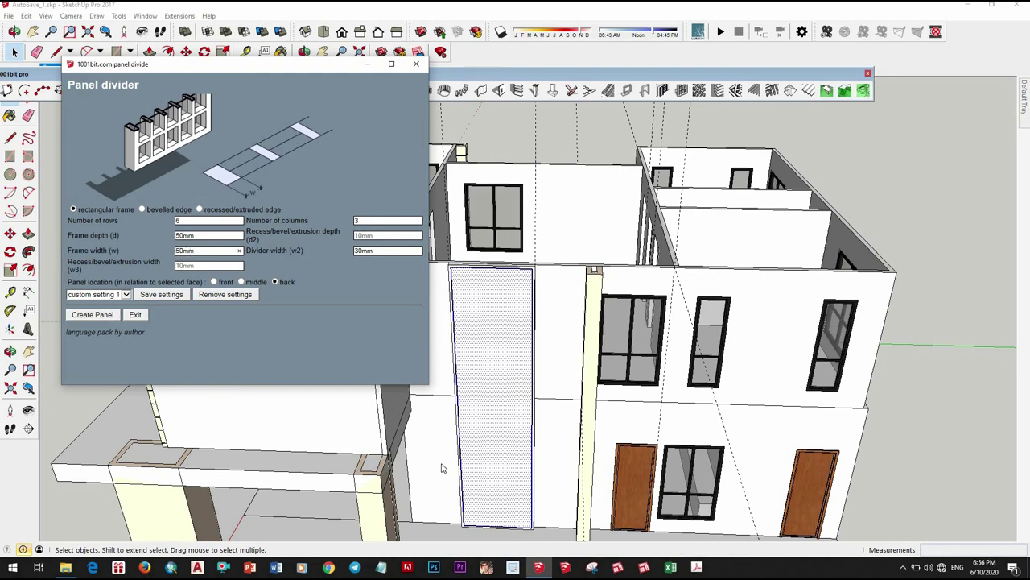
left_click(471, 525)
scroll(497, 269, "up", 5)
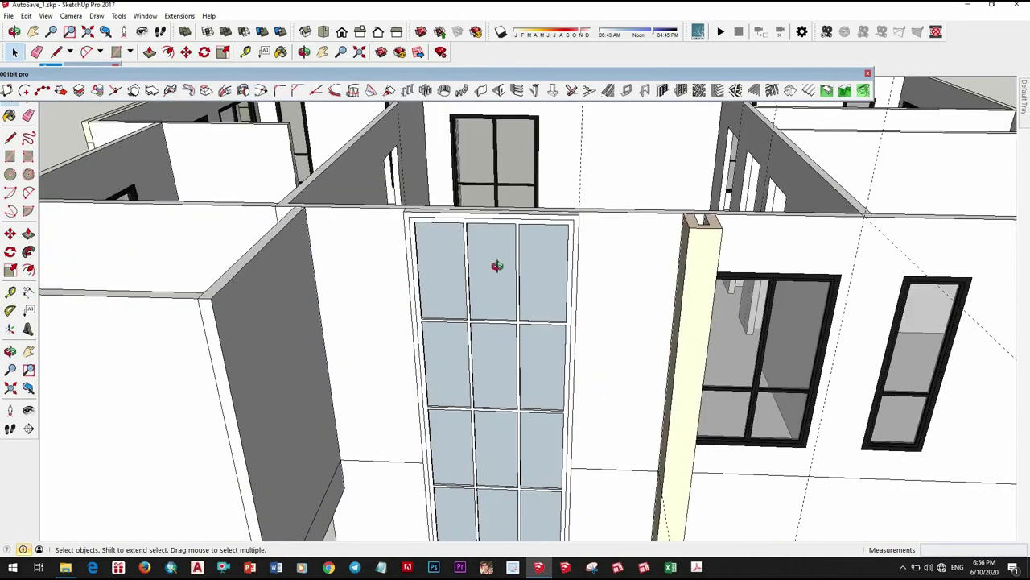
scroll(507, 269, "up", 3)
middle_click_drag(515, 267, 546, 277)
scroll(523, 298, "down", 5)
scroll(531, 346, "down", 5)
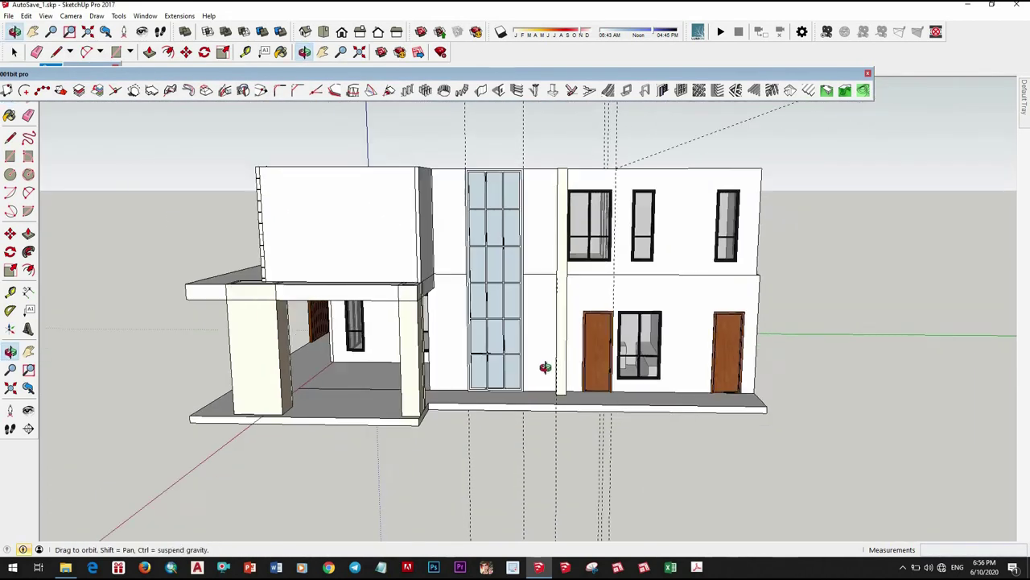
mouse_move(536, 367)
middle_mouse_down()
mouse_move(548, 237)
mouse_move(487, 443)
mouse_move(548, 499)
middle_mouse_up()
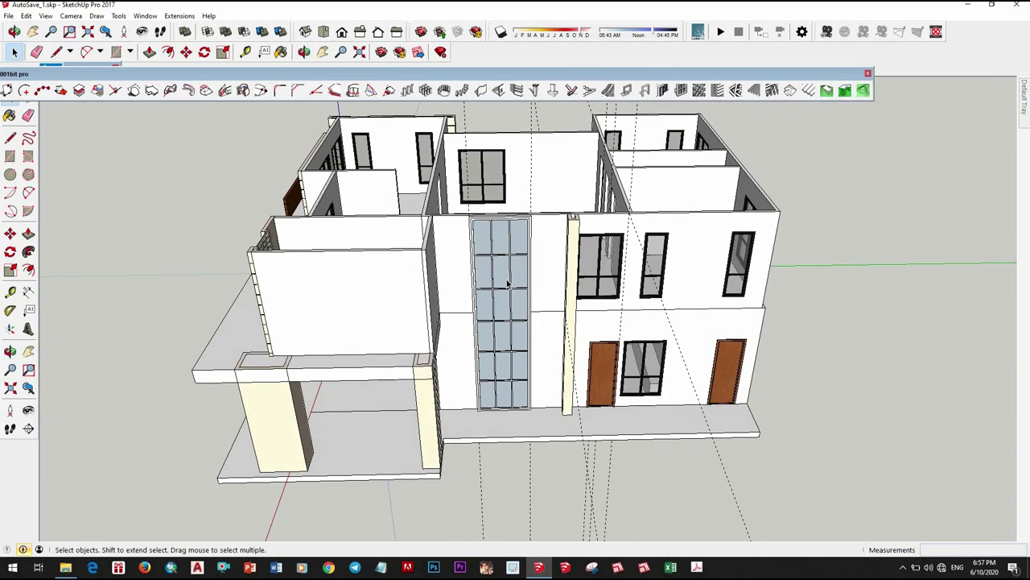
scroll(560, 273, "up", 5)
Step: Paint the whole glass panel group dark with Color M08
left_click(556, 278)
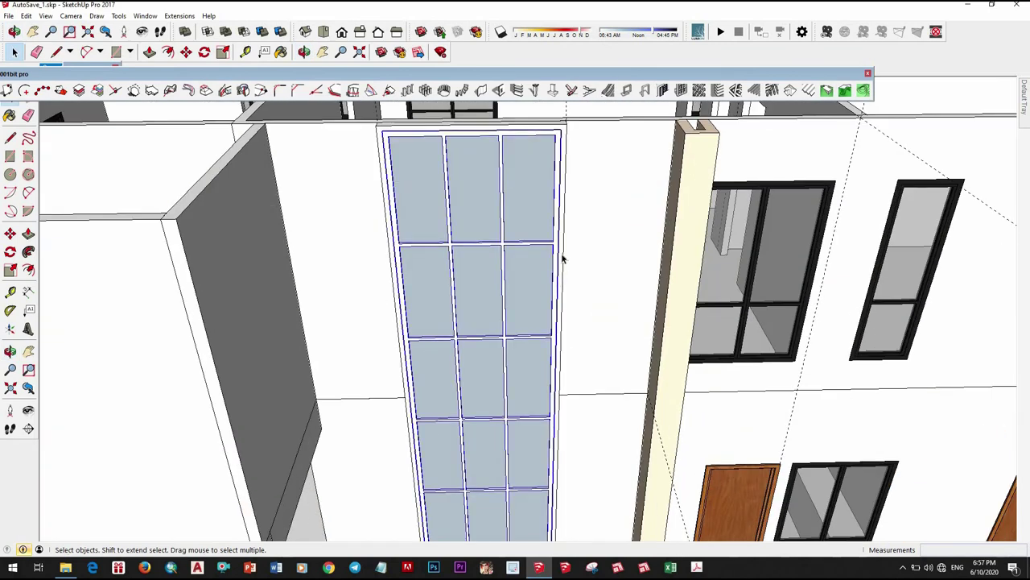
scroll(568, 331, "down", 3)
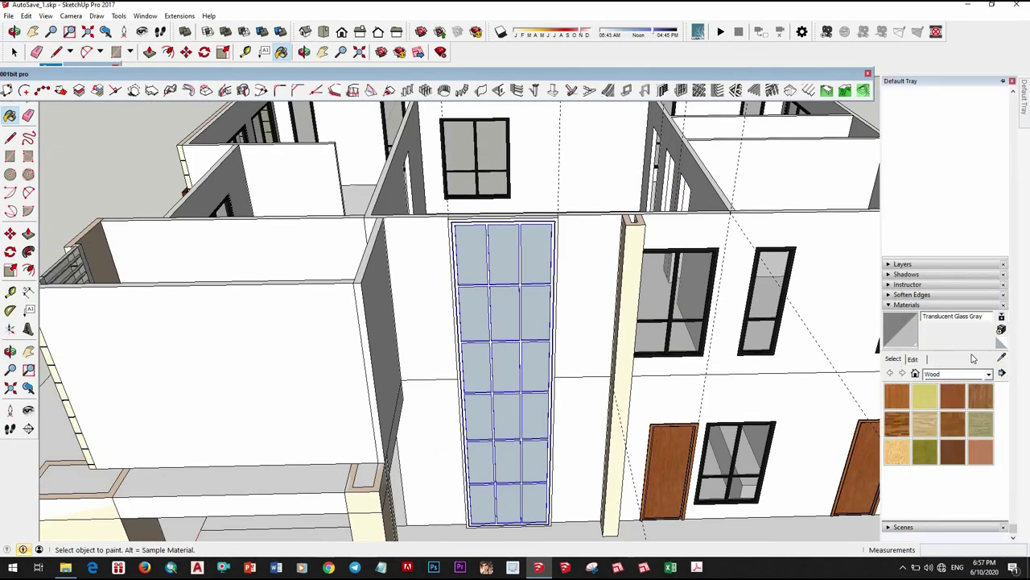
scroll(458, 314, "up", 3)
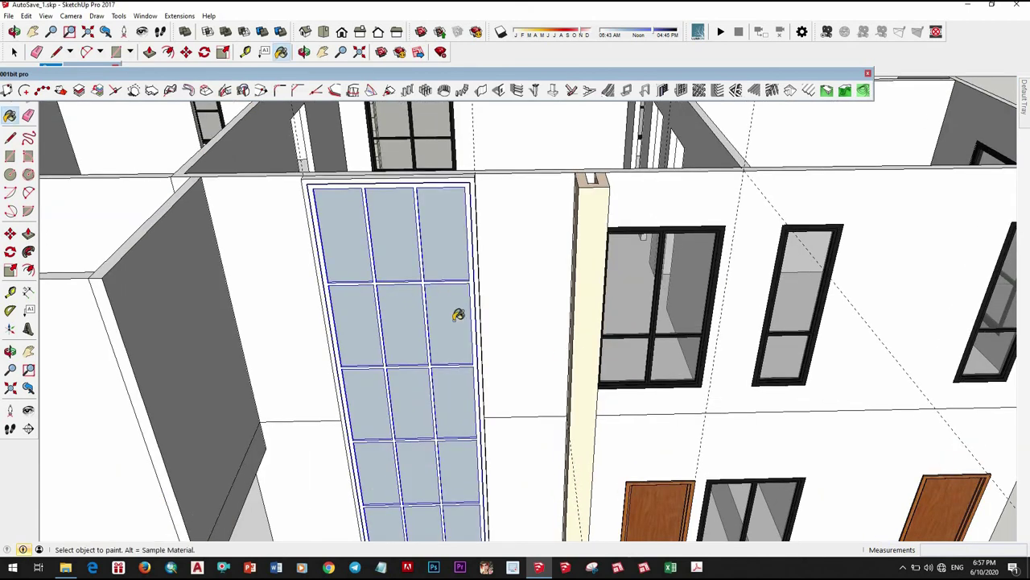
scroll(479, 278, "up", 2)
scroll(479, 278, "up", 2)
left_click(483, 276)
left_click(477, 279)
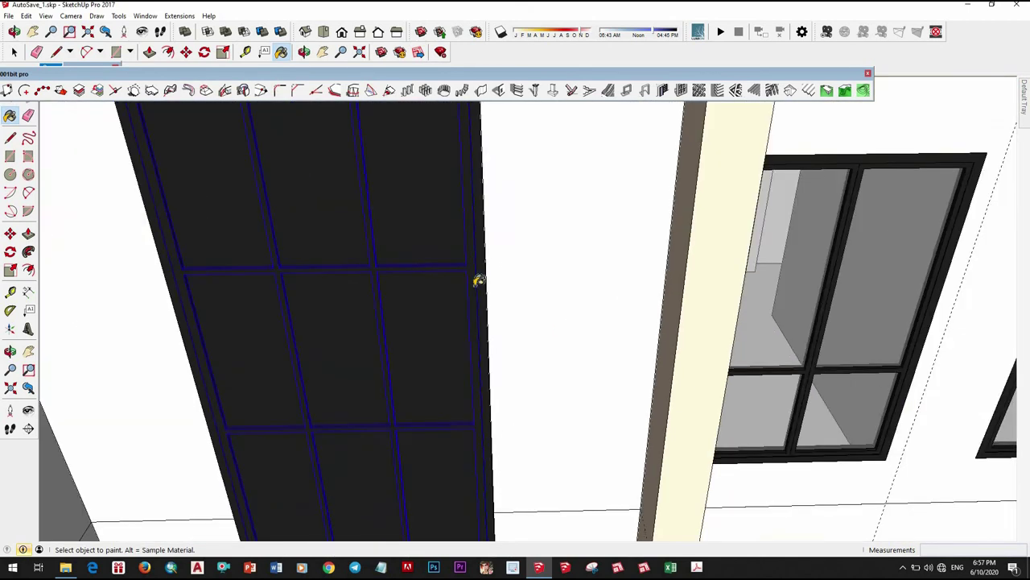
scroll(479, 279, "down", 4)
key("space")
mouse_move(1023, 96)
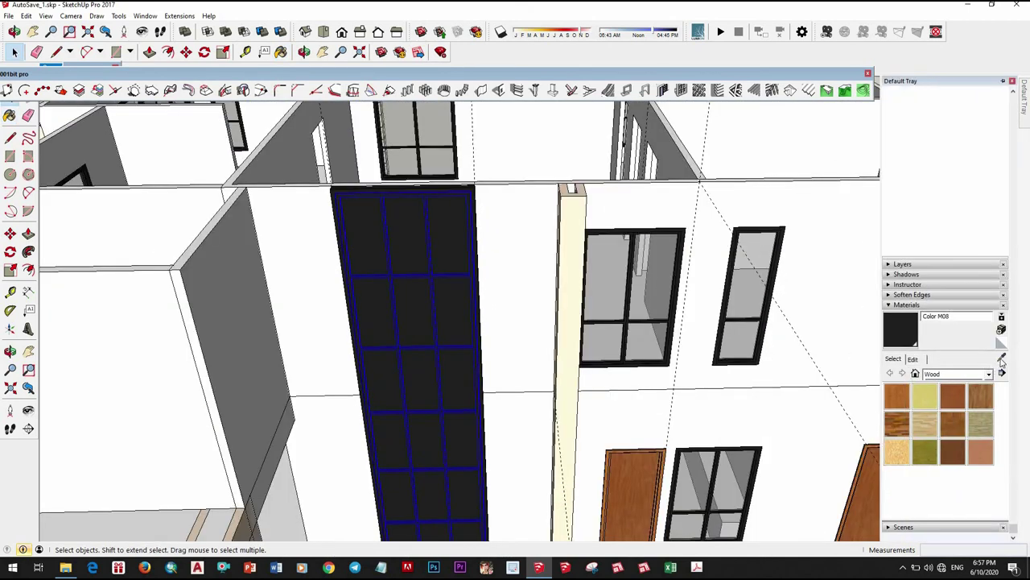
key("space")
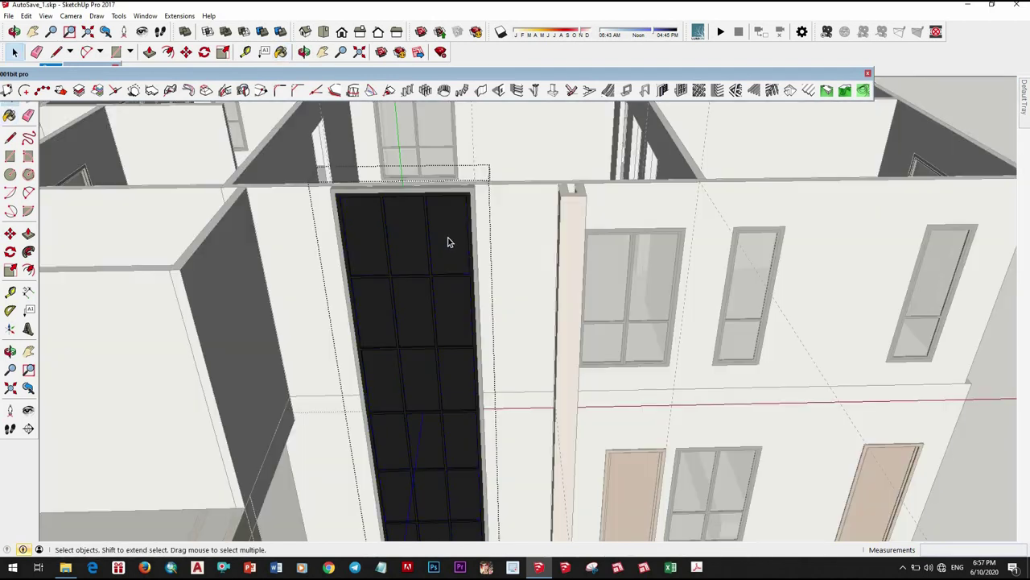
Step: Inside the panel group, paint the upper glass panes with the light grey glass material
left_click(448, 244)
key("b")
left_click(446, 243)
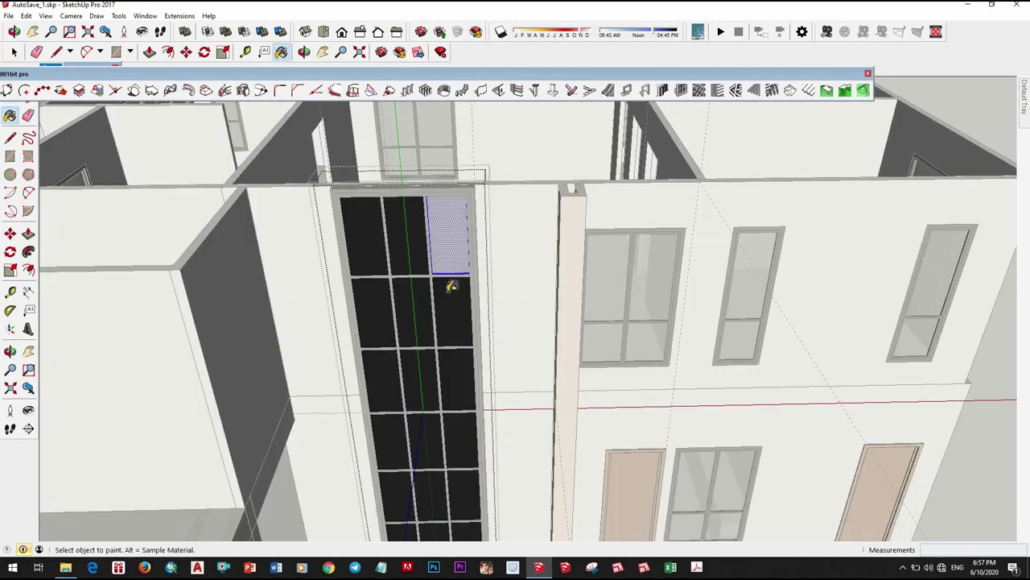
left_click(406, 235)
left_click(452, 311)
left_click(370, 237)
left_click(411, 318)
scroll(439, 314, "up", 2)
left_click(419, 338)
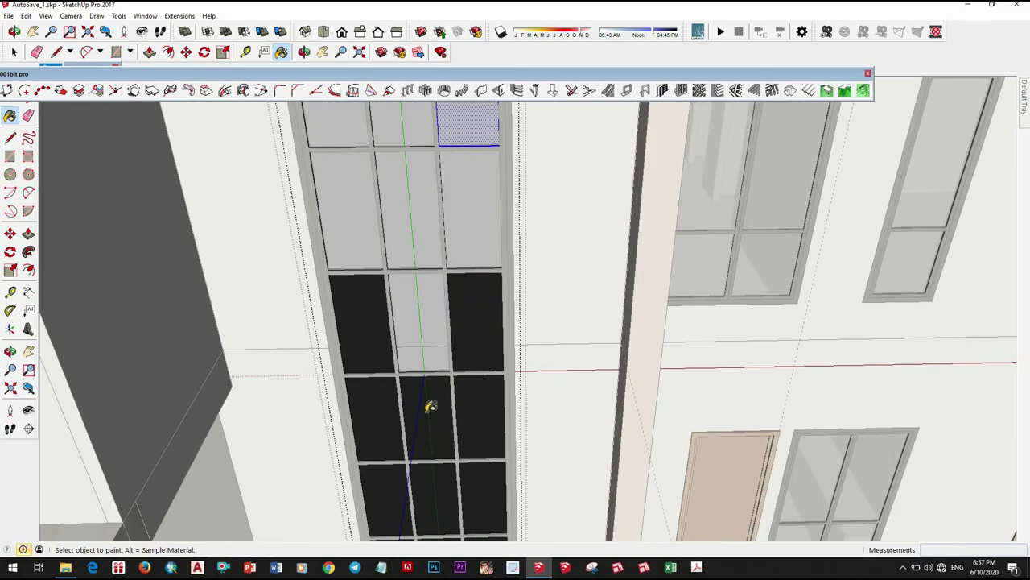
left_click(475, 322)
left_click(441, 368)
middle_click_drag(475, 395, 341, 234)
Step: Paint the remaining lower panes light grey glass, down to the last bottom-left pane
left_click(362, 322)
scroll(386, 326, "down", 2)
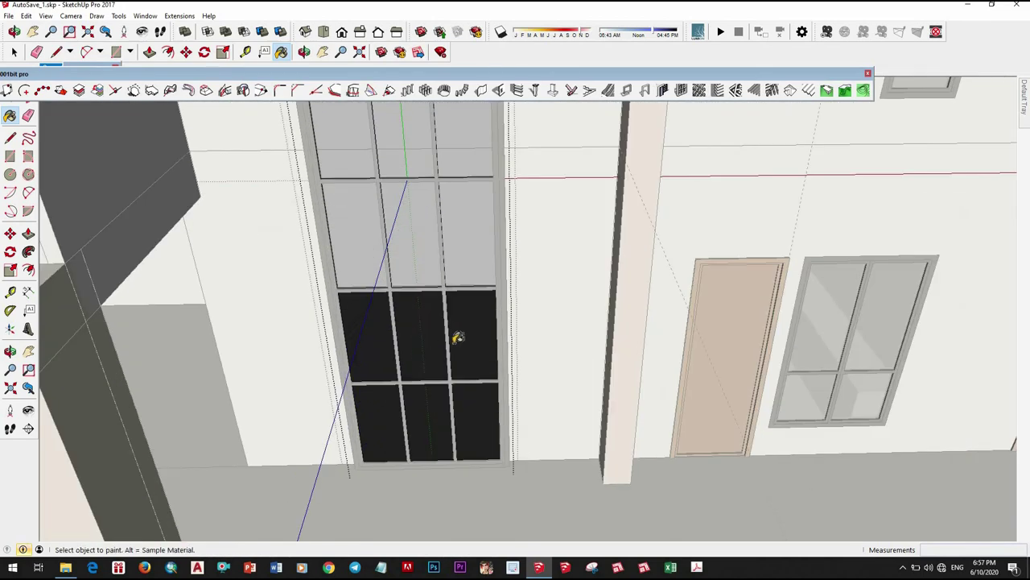
left_click(367, 335)
left_click(420, 335)
left_click(472, 334)
left_click(451, 419)
mouse_move(460, 384)
middle_mouse_down()
mouse_move(344, 309)
mouse_move(230, 306)
mouse_move(421, 341)
mouse_move(395, 357)
middle_mouse_up()
left_click(415, 352)
scroll(423, 348, "down", 10)
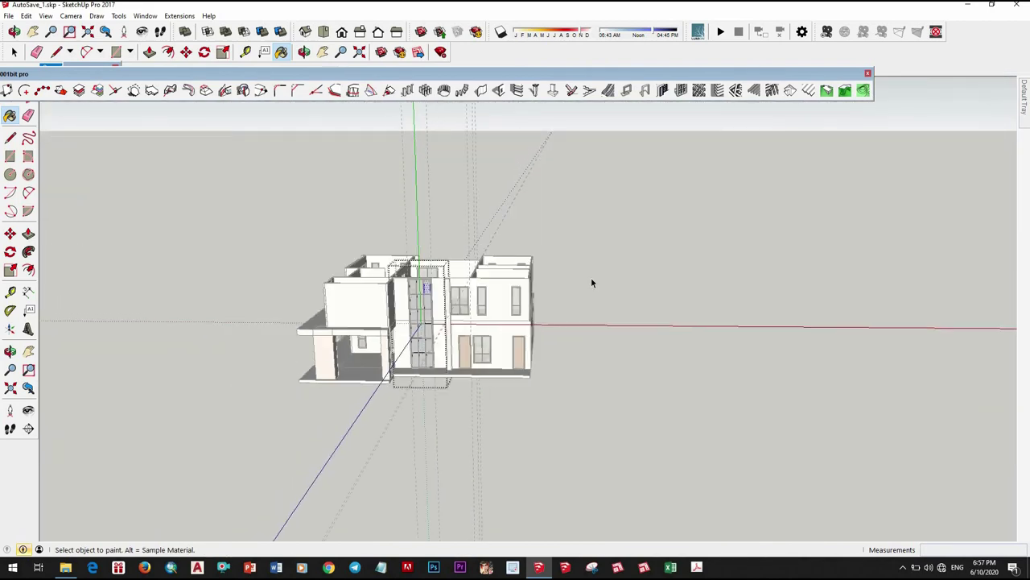
key("space")
mouse_move(591, 282)
middle_mouse_down()
mouse_move(539, 410)
mouse_move(473, 374)
mouse_move(450, 338)
middle_mouse_up()
scroll(538, 410, "up", 8)
scroll(474, 374, "down", 5)
Step: Draw a line across the wall top beside the tall window to split it
scroll(436, 284, "up", 6)
mouse_move(437, 284)
middle_mouse_down()
mouse_move(472, 304)
mouse_move(375, 188)
middle_mouse_up()
scroll(472, 305, "down", 2)
scroll(468, 331, "down", 5)
scroll(473, 351, "up", 3)
scroll(474, 351, "down", 4)
middle_click_drag(473, 351, 496, 314)
scroll(497, 314, "up", 5)
scroll(497, 314, "up", 3)
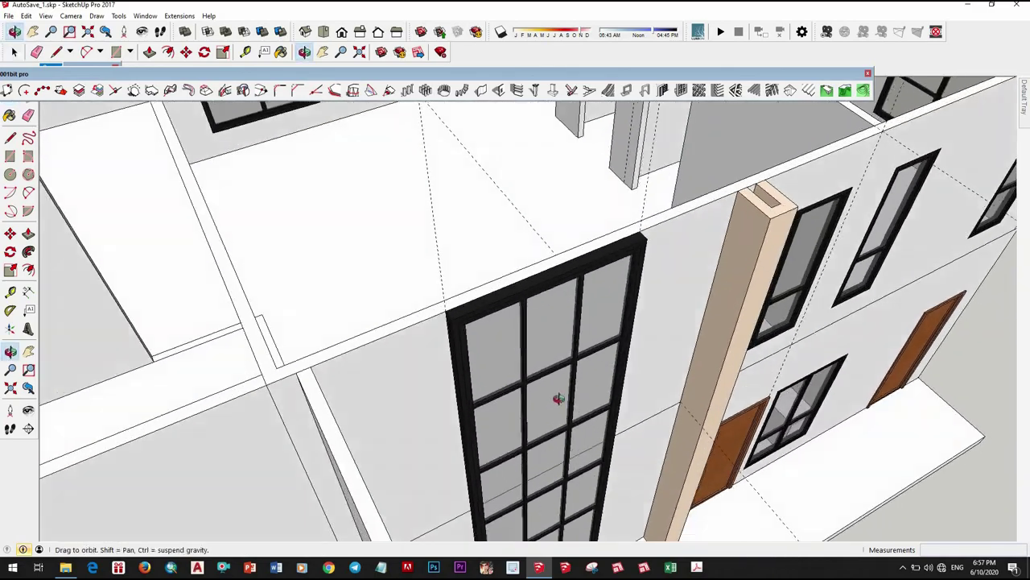
scroll(504, 308, "up", 3)
scroll(502, 314, "up", 3)
scroll(502, 315, "up", 3)
left_click(500, 326)
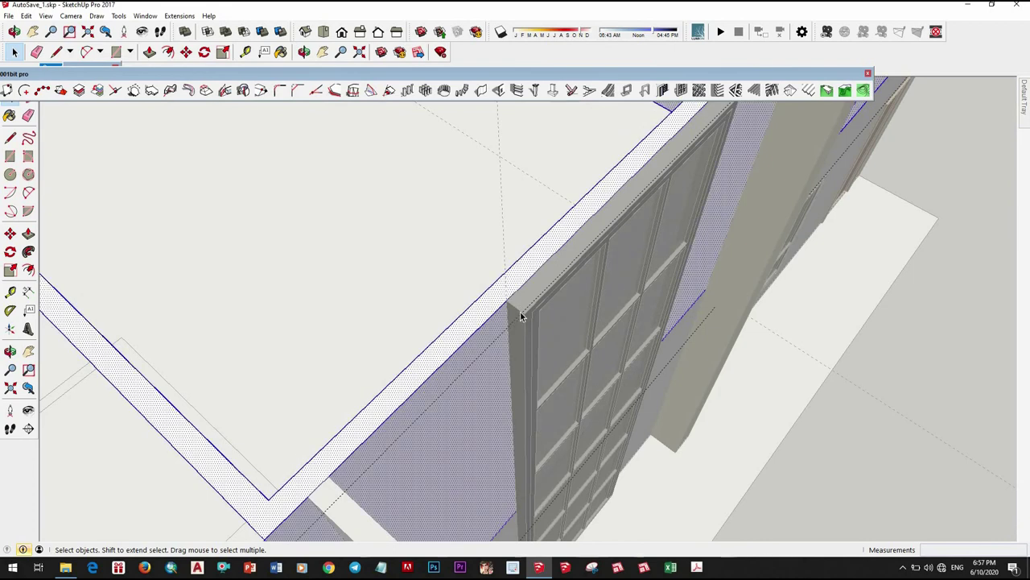
scroll(520, 312, "up", 2)
key("l")
left_click(496, 296)
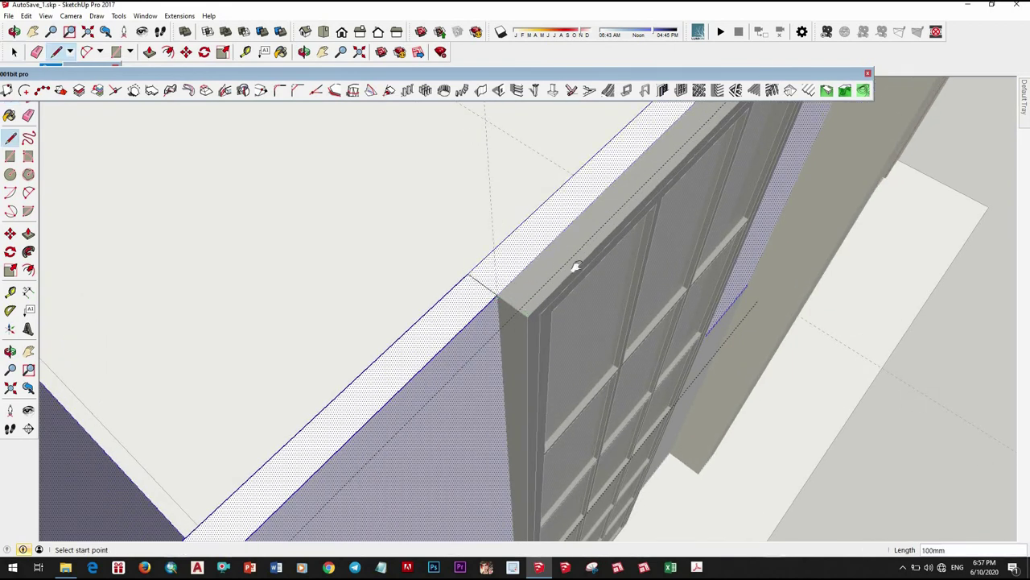
middle_click_drag(576, 266, 589, 166)
scroll(620, 184, "up", 3)
left_click(600, 177)
scroll(539, 237, "down", 3)
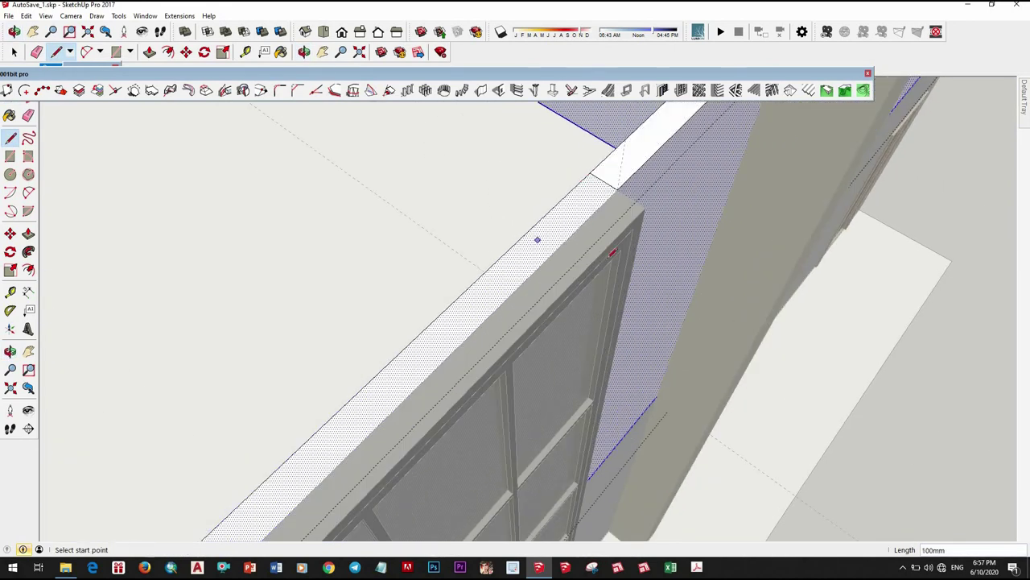
middle_click_drag(539, 236, 550, 260)
key("space")
Step: Push the split wall-top section down 3100mm
key("p")
left_click(456, 326)
mouse_move(456, 326)
middle_mouse_down()
mouse_move(795, 350)
mouse_move(856, 407)
mouse_move(553, 184)
middle_mouse_up()
left_click(856, 407)
scroll(553, 183, "up", 3)
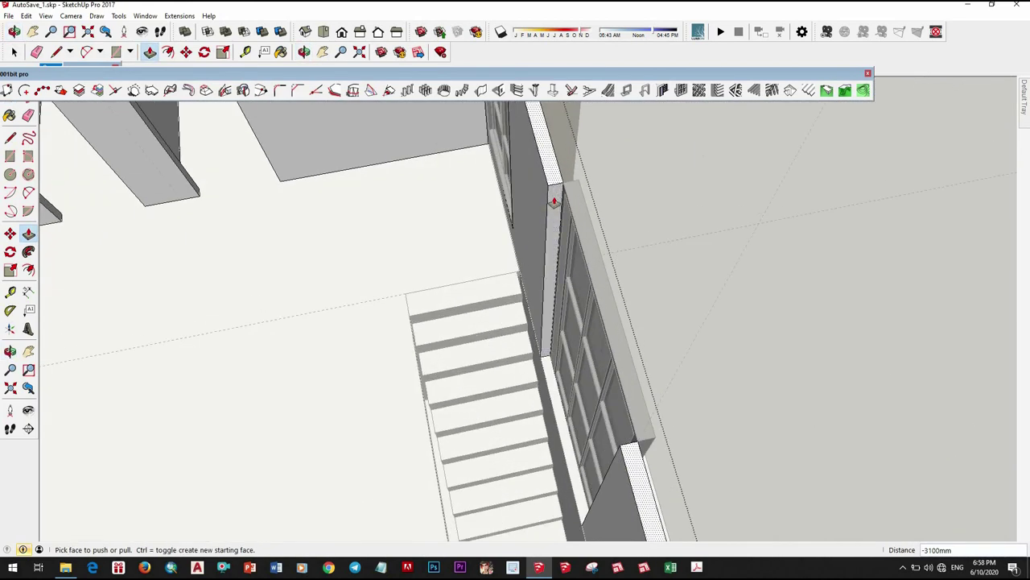
Step: Pull the wall-top face out 100mm
left_click(553, 190)
type("00")
key("Return")
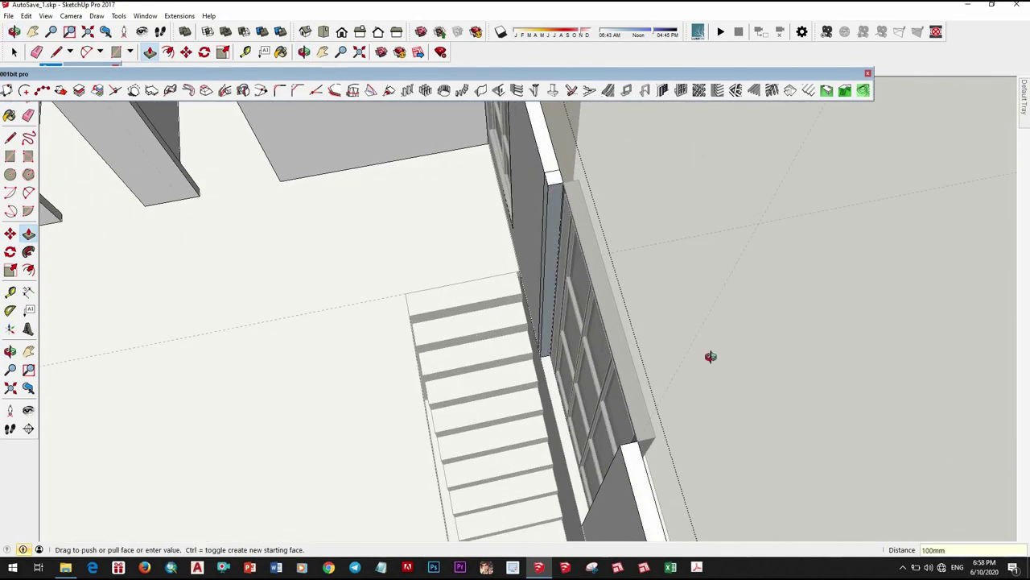
mouse_move(708, 357)
middle_mouse_down()
mouse_move(748, 322)
mouse_move(762, 208)
mouse_move(760, 260)
middle_mouse_up()
scroll(748, 322, "up", 2)
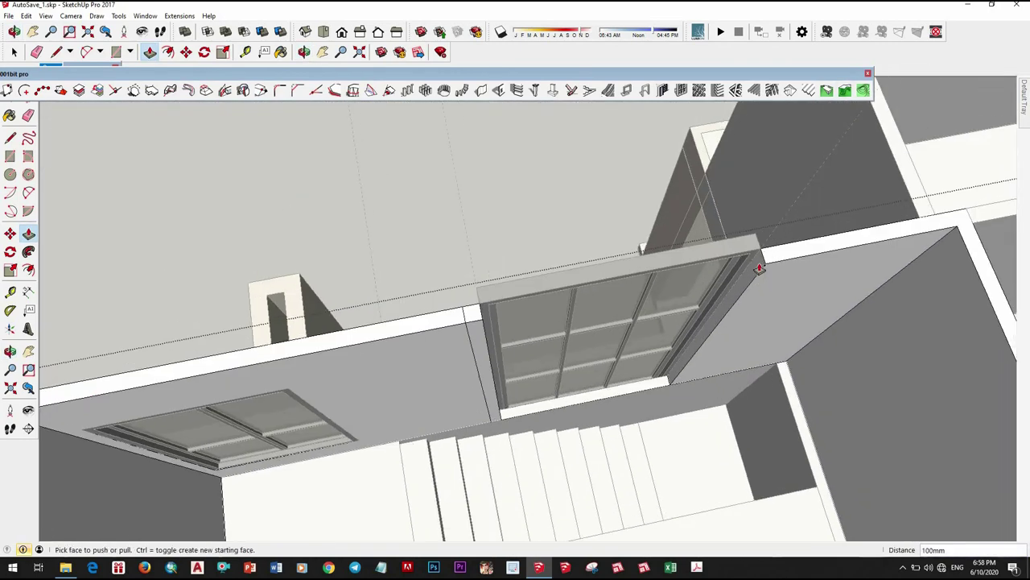
scroll(759, 260, "up", 2)
Step: Pull the window opening face and the window jamb face out 100mm each
left_click(787, 265)
type("1")
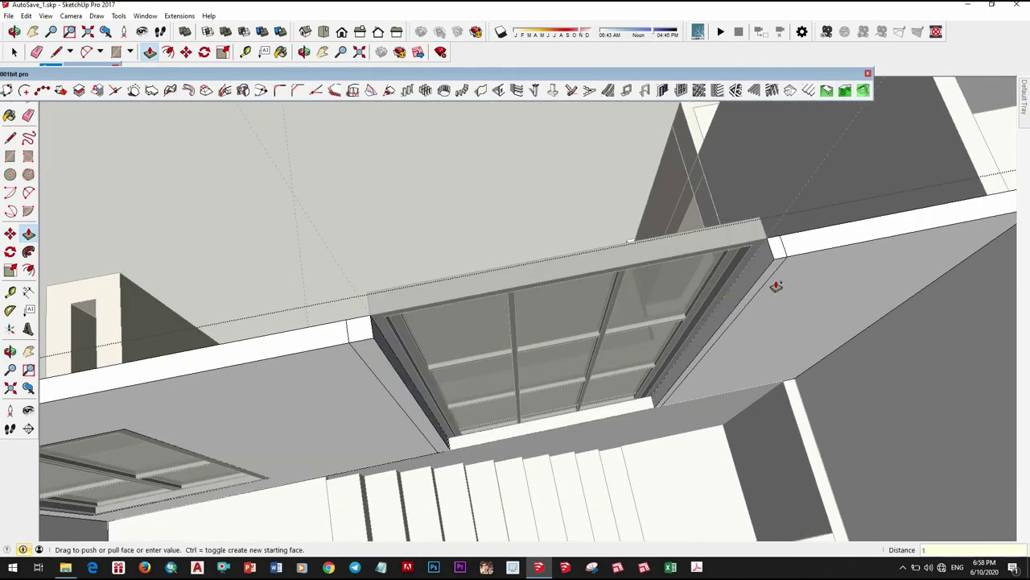
type("00")
key("Return")
mouse_move(776, 286)
middle_mouse_down()
mouse_move(432, 349)
mouse_move(230, 281)
middle_mouse_up()
left_click(217, 213)
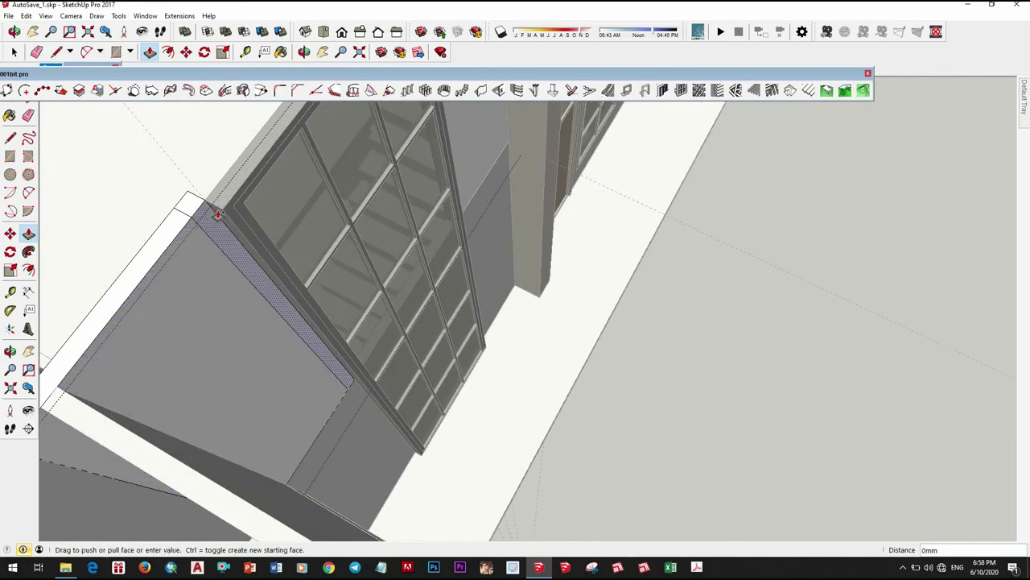
type("100")
key("Return")
mouse_move(217, 213)
middle_mouse_down()
mouse_move(421, 196)
mouse_move(435, 210)
mouse_move(458, 349)
mouse_move(729, 179)
mouse_move(636, 295)
mouse_move(642, 314)
middle_mouse_up()
Step: Reverse the orientation of the window-jamb face
key("space")
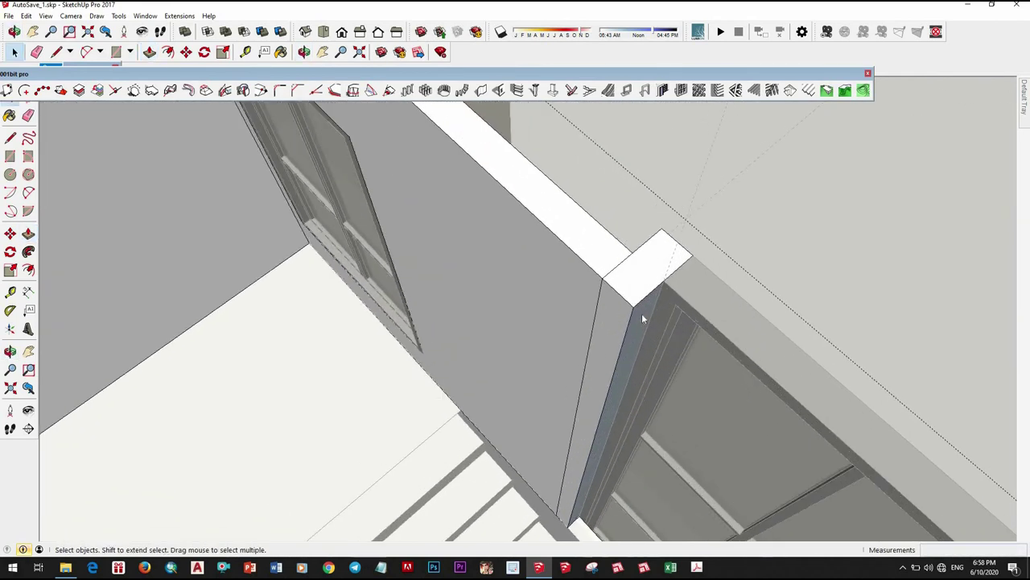
right_click(642, 315)
left_click(657, 310)
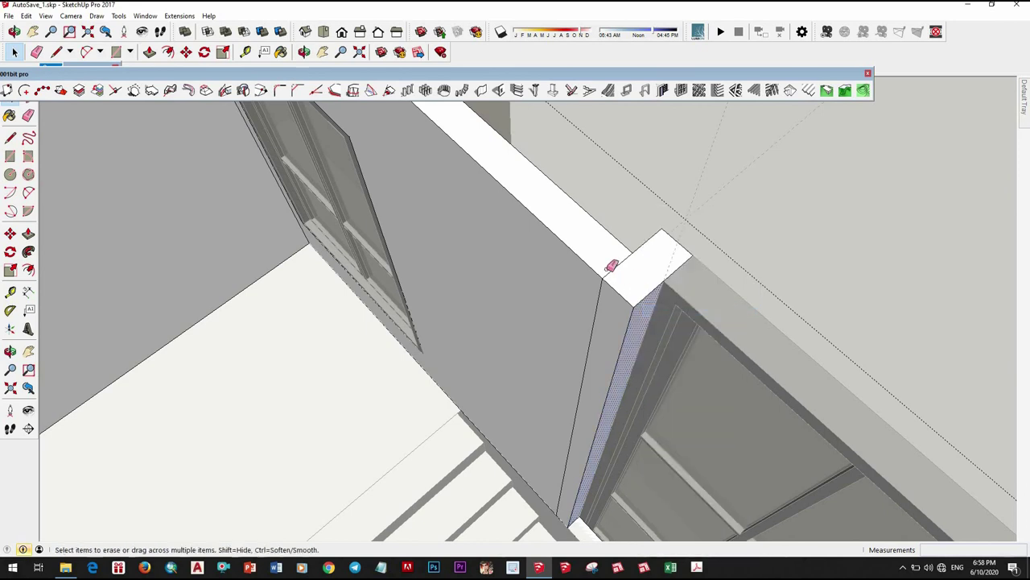
mouse_move(612, 265)
middle_mouse_down()
mouse_move(559, 313)
mouse_move(483, 260)
mouse_move(650, 362)
mouse_move(647, 338)
middle_mouse_up()
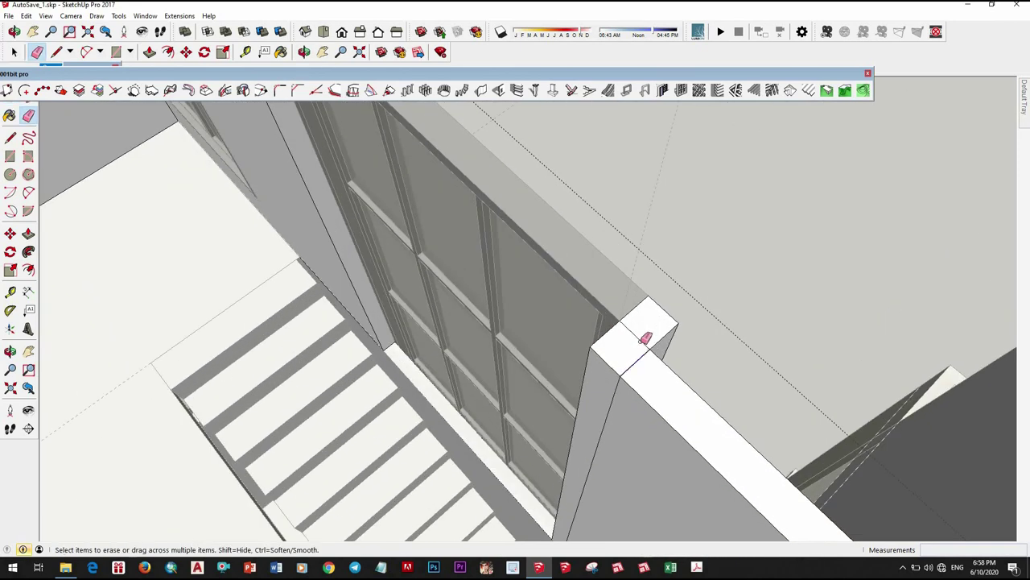
mouse_move(622, 388)
middle_mouse_down()
mouse_move(598, 395)
mouse_move(336, 363)
mouse_move(465, 350)
mouse_move(277, 209)
mouse_move(395, 258)
mouse_move(434, 306)
mouse_move(803, 421)
mouse_move(532, 325)
middle_mouse_up()
scroll(432, 276, "down", 5)
scroll(468, 318, "up", 6)
scroll(467, 318, "down", 5)
scroll(442, 334, "up", 5)
scroll(612, 331, "up", 5)
scroll(636, 330, "up", 3)
Step: Start a line at the strip corner, then cancel it and the push/pull preview
key("l")
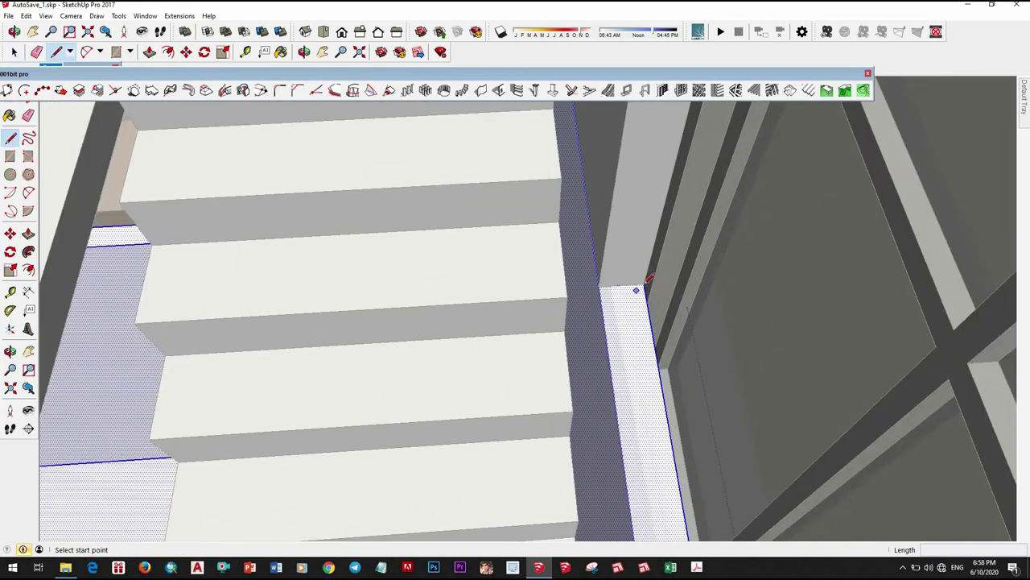
left_click(644, 283)
mouse_move(621, 290)
middle_mouse_down()
mouse_move(636, 329)
mouse_move(821, 395)
mouse_move(651, 356)
mouse_move(836, 287)
mouse_move(819, 286)
middle_mouse_up()
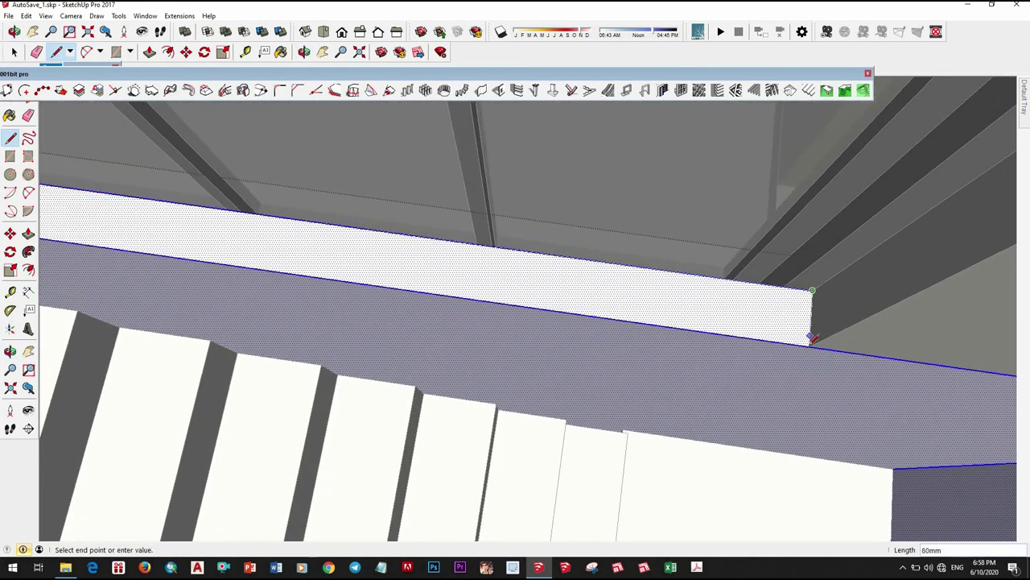
key("space")
mouse_move(665, 357)
middle_mouse_down()
mouse_move(627, 308)
mouse_move(490, 329)
mouse_move(554, 416)
mouse_move(413, 437)
mouse_move(269, 418)
mouse_move(363, 469)
mouse_move(580, 428)
middle_mouse_up()
key("p")
key("Escape")
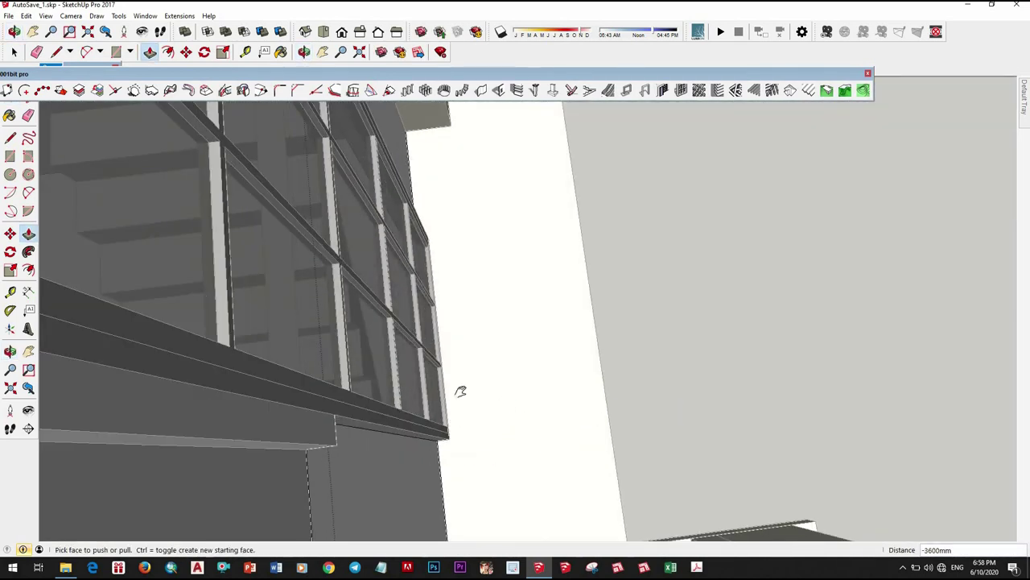
mouse_move(459, 391)
middle_mouse_down()
mouse_move(570, 398)
mouse_move(602, 335)
mouse_move(560, 400)
mouse_move(731, 402)
mouse_move(749, 335)
middle_mouse_up()
key("space")
Step: Erase the white ledge strip with the Eraser and select the right wall face
left_click(748, 335)
key("l")
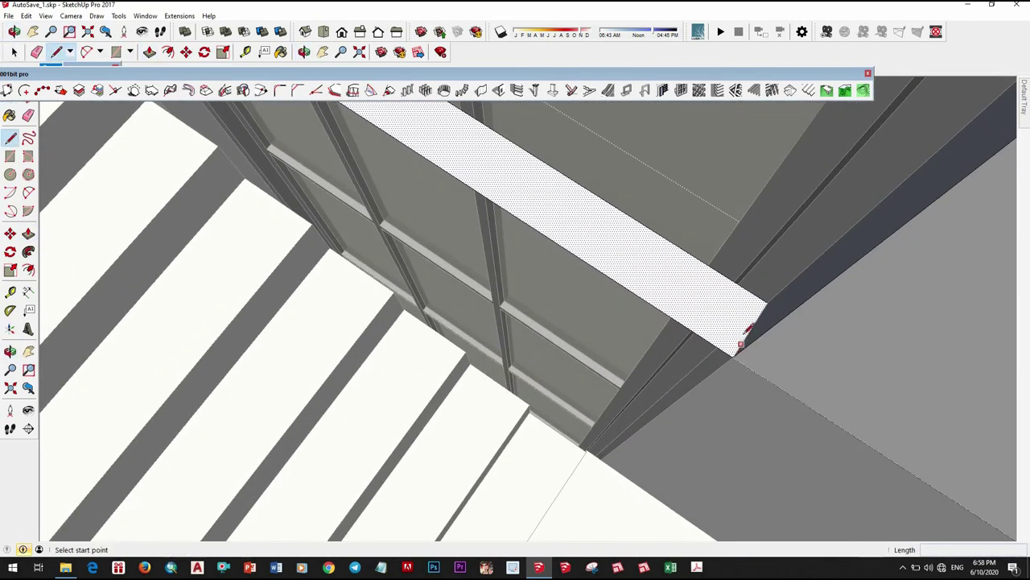
left_click(733, 356)
mouse_move(678, 345)
middle_mouse_down()
mouse_move(418, 153)
mouse_move(400, 151)
middle_mouse_up()
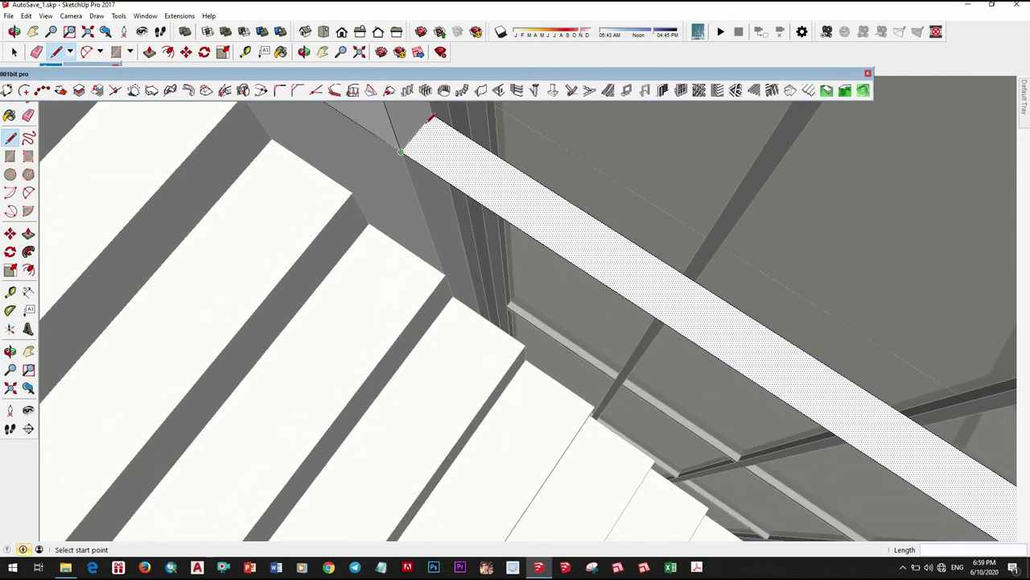
key("space")
key("e")
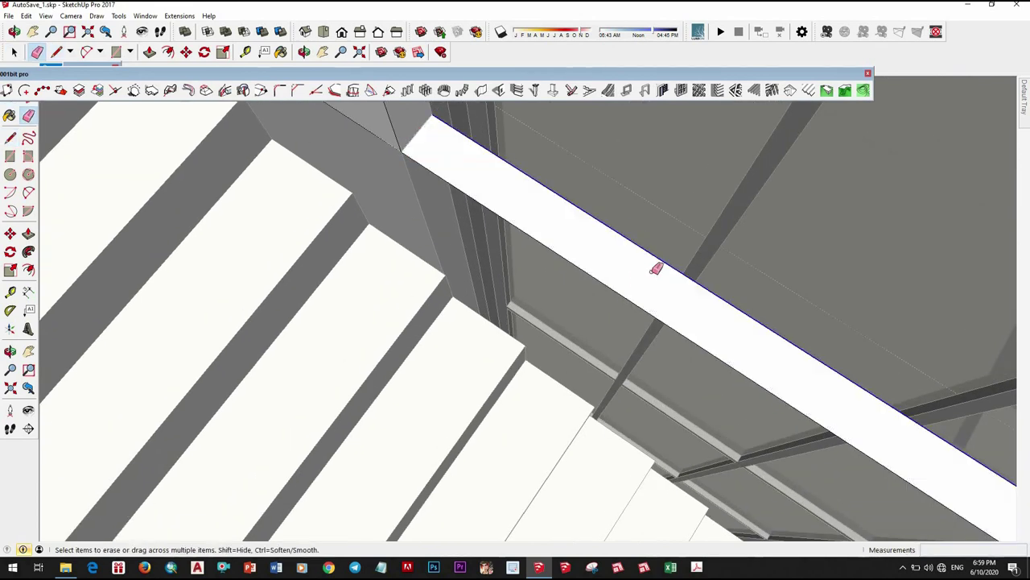
left_click(595, 271)
middle_click_drag(611, 296, 724, 417)
key("space")
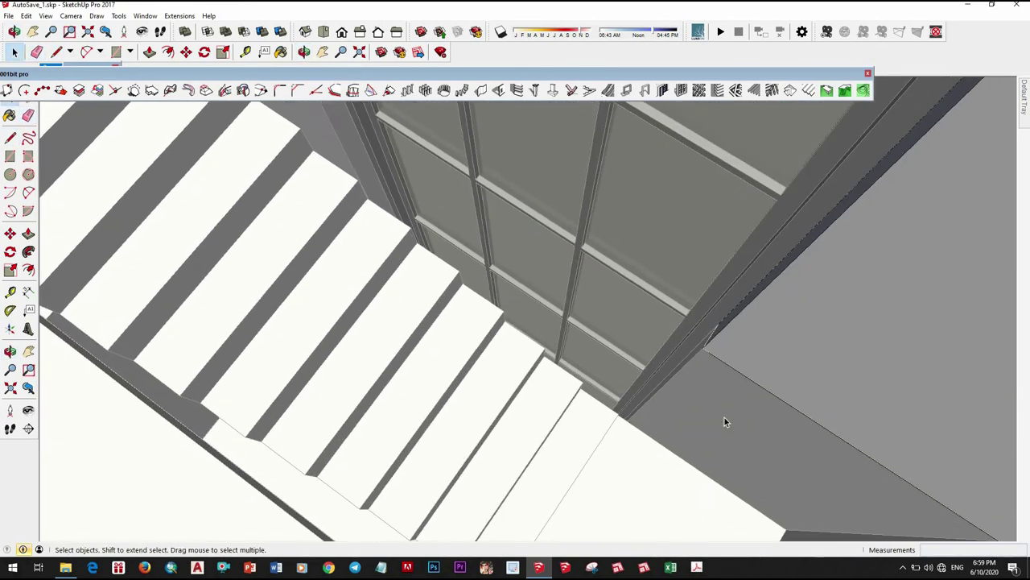
left_click(724, 417)
middle_click_drag(759, 368, 817, 181)
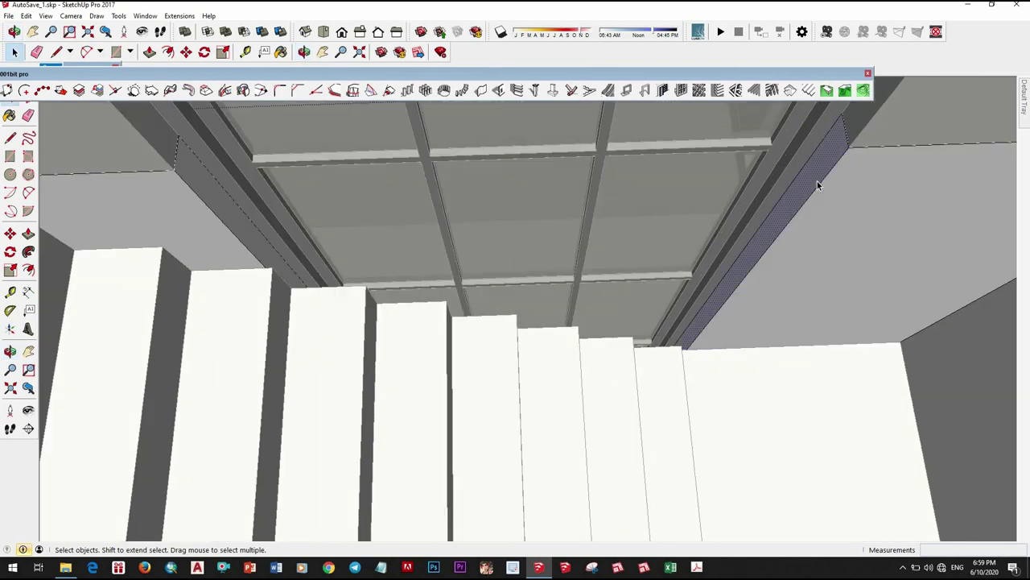
Step: Push the thin side face beside the tall window out 100mm
key("p")
left_click(836, 179)
type("1")
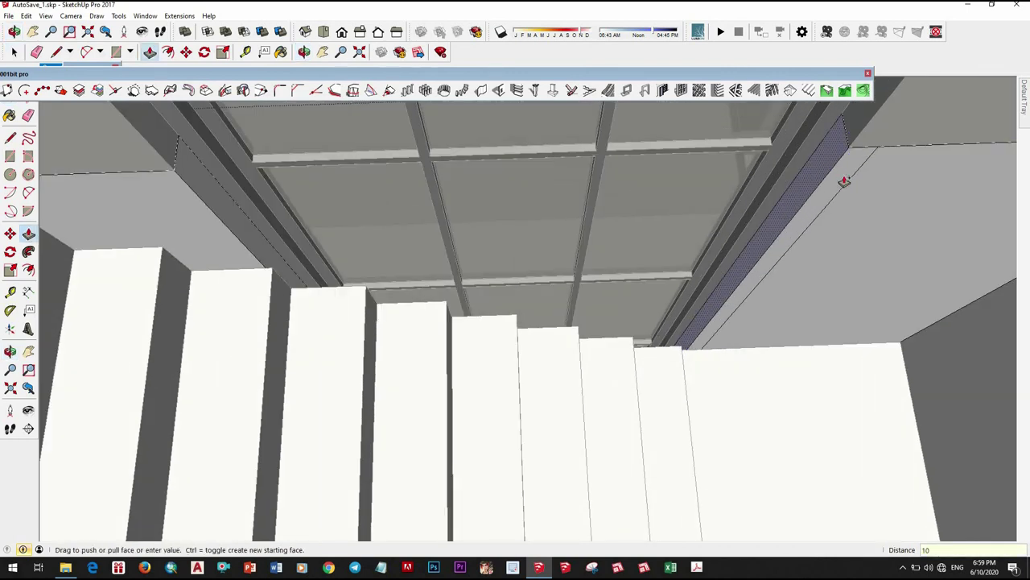
type("0")
key("Return")
key("space")
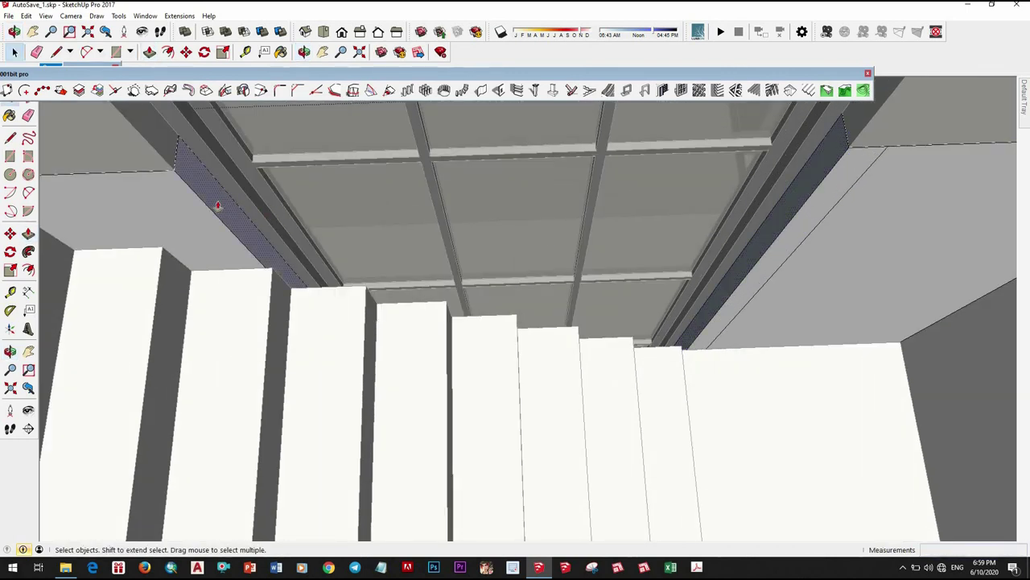
Step: Reverse the back-facing jamb face so its front side shows
key("p")
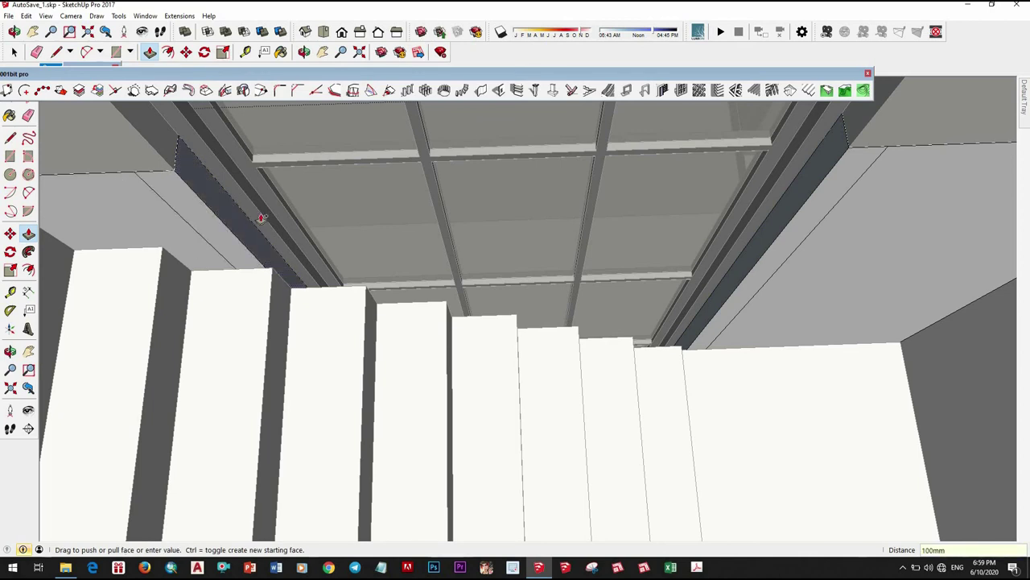
scroll(256, 198, "down", 3)
scroll(251, 197, "up", 3)
key("space")
right_click(251, 198)
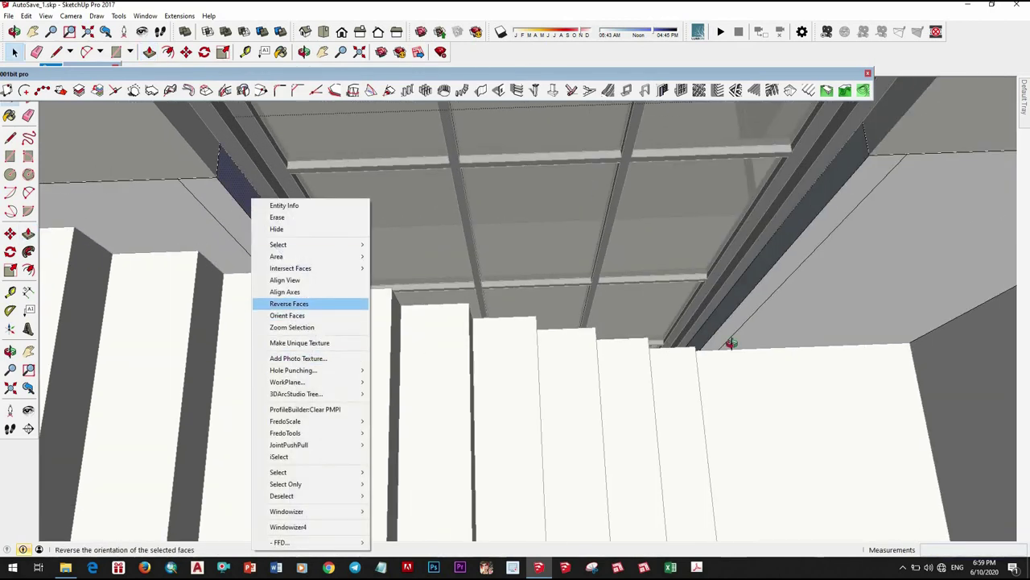
left_click(288, 303)
middle_click_drag(290, 306, 806, 180)
right_click(806, 180)
left_click(853, 291)
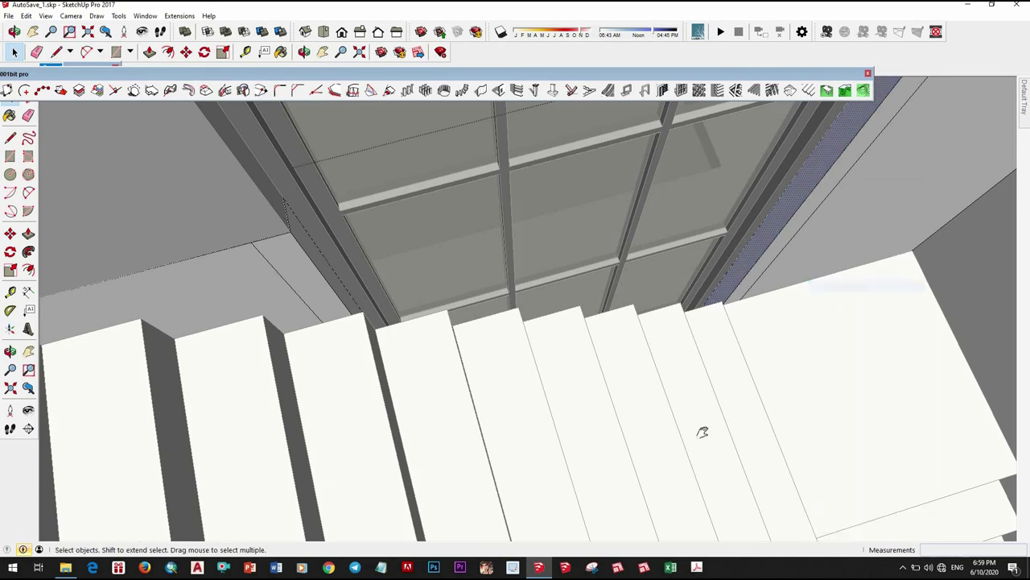
Step: Push the remaining narrow strip out 100mm and check it from a wider view
mouse_move(701, 430)
middle_mouse_down()
mouse_move(759, 390)
mouse_move(667, 346)
middle_mouse_up()
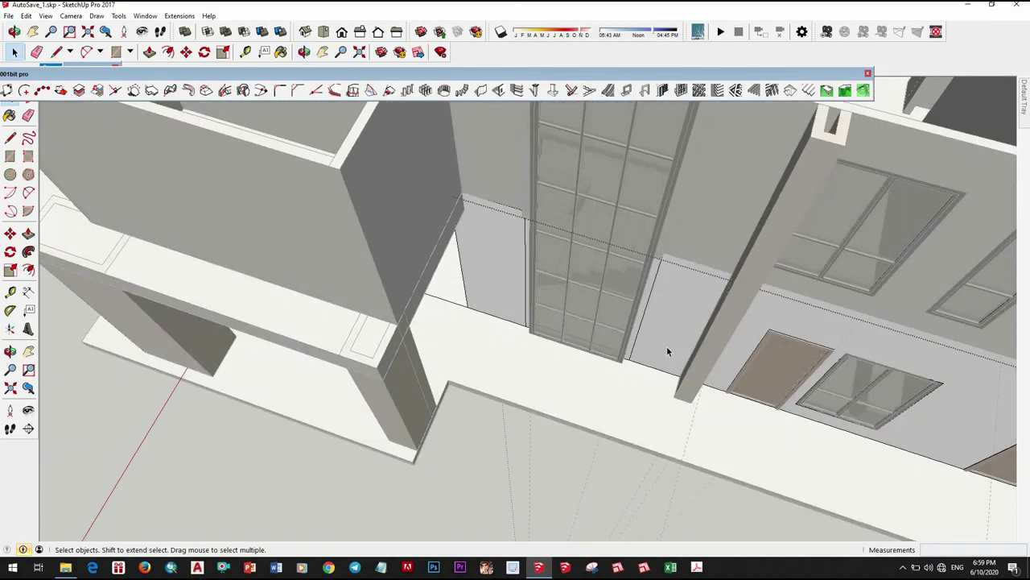
scroll(649, 261, "up", 3)
type("p")
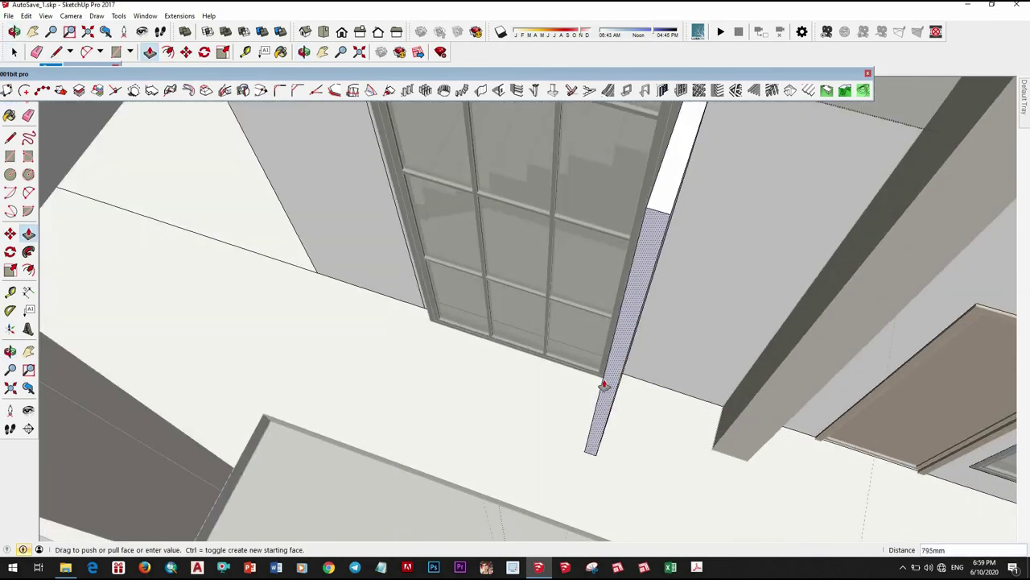
type("100")
key("Return")
mouse_move(612, 395)
middle_mouse_down()
mouse_move(599, 332)
mouse_move(704, 366)
middle_mouse_up()
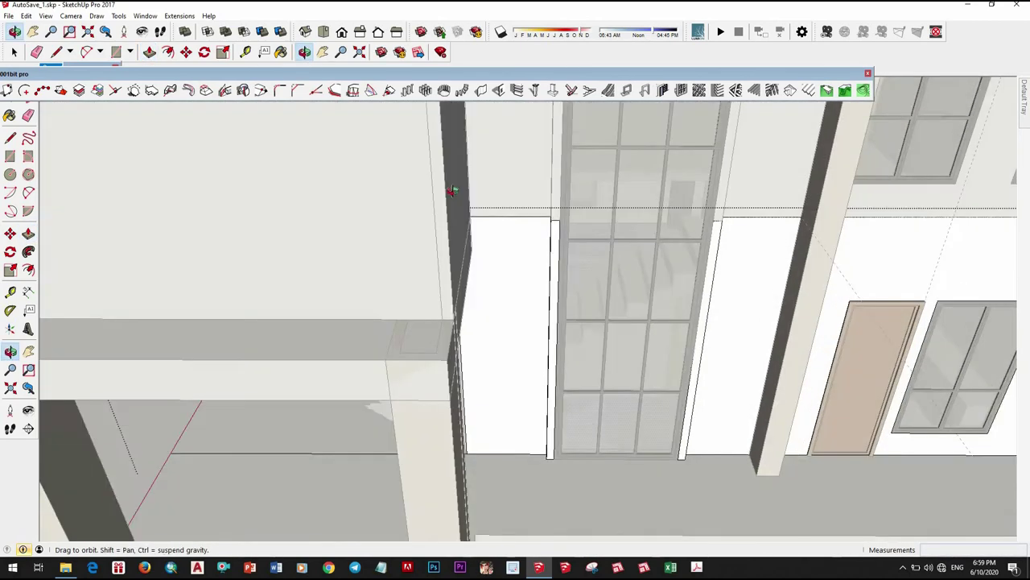
left_click_drag(684, 295, 559, 317)
key("space")
scroll(530, 351, "down", 5)
Step: Measure from the upper balcony edge to place a guide across the balcony floor
scroll(515, 346, "down", 3)
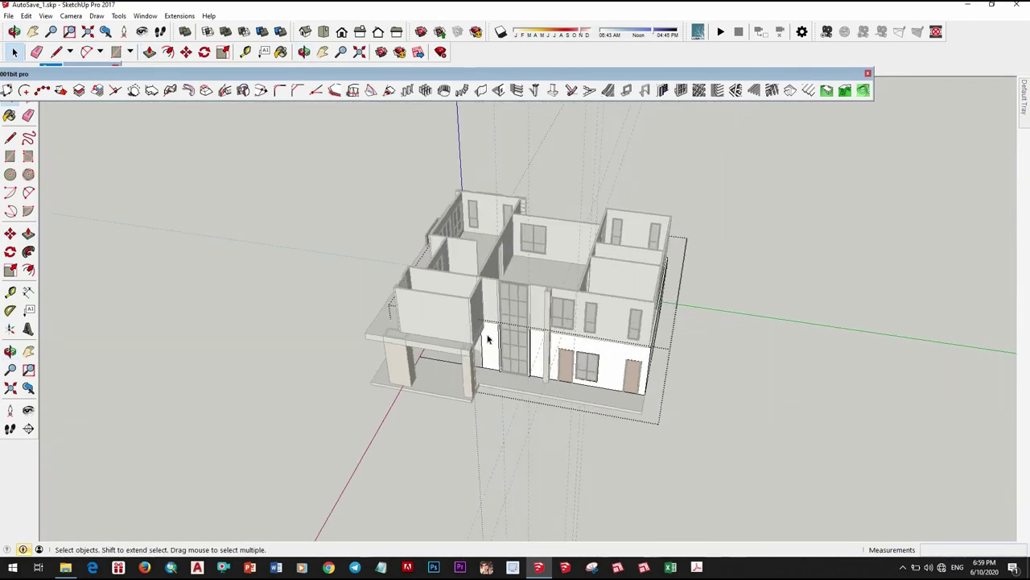
key("o")
mouse_move(515, 346)
left_mouse_down()
mouse_move(646, 246)
mouse_move(402, 284)
left_mouse_up()
scroll(628, 258, "up", 10)
scroll(647, 246, "down", 3)
key("space")
middle_click_drag(402, 283, 80, 263)
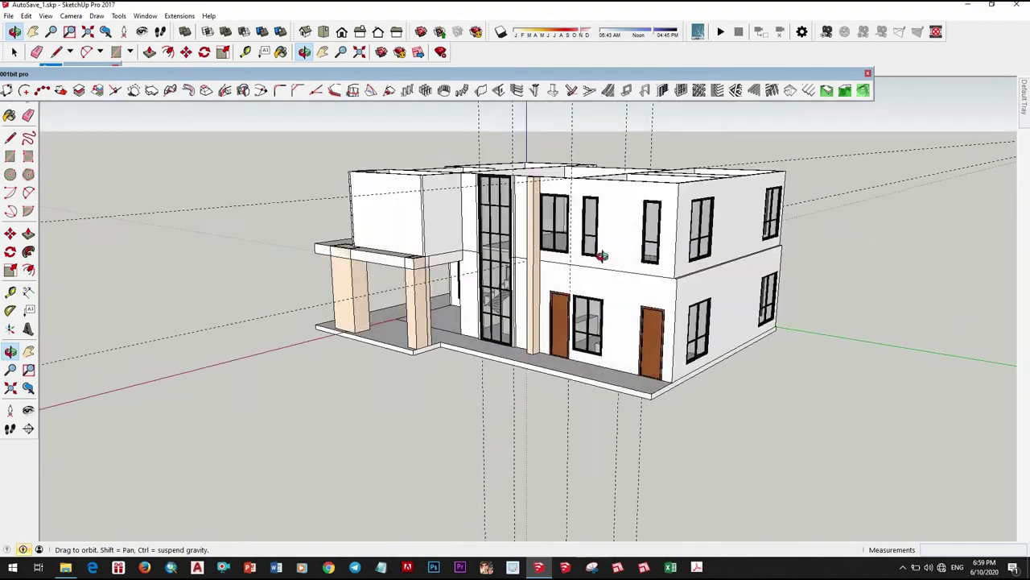
mouse_move(80, 263)
middle_mouse_down()
mouse_move(482, 393)
mouse_move(438, 384)
mouse_move(487, 335)
middle_mouse_up()
scroll(438, 384, "up", 5)
scroll(488, 335, "up", 3)
key("t")
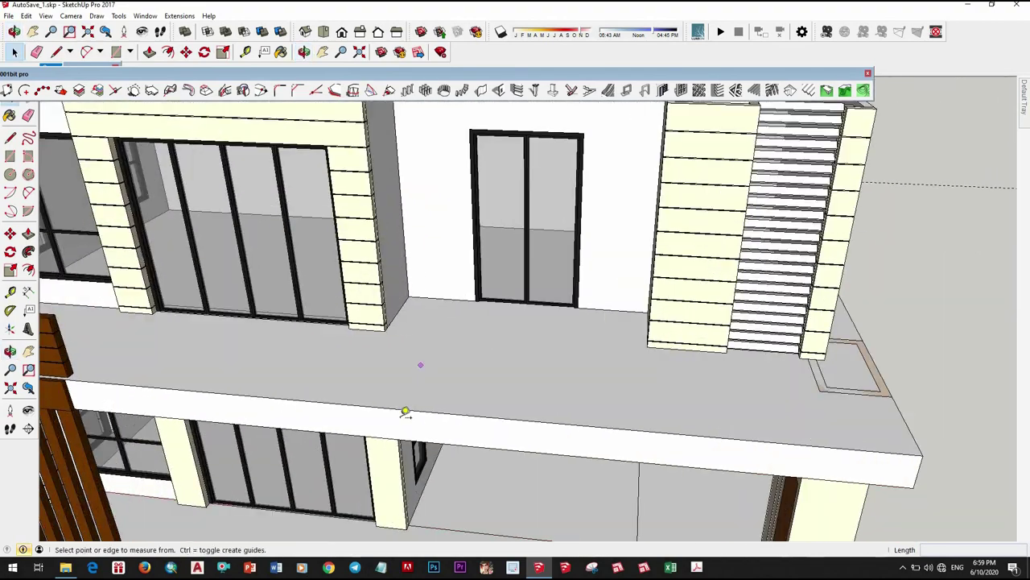
scroll(419, 370, "up", 3)
left_click(378, 306)
left_click(479, 321)
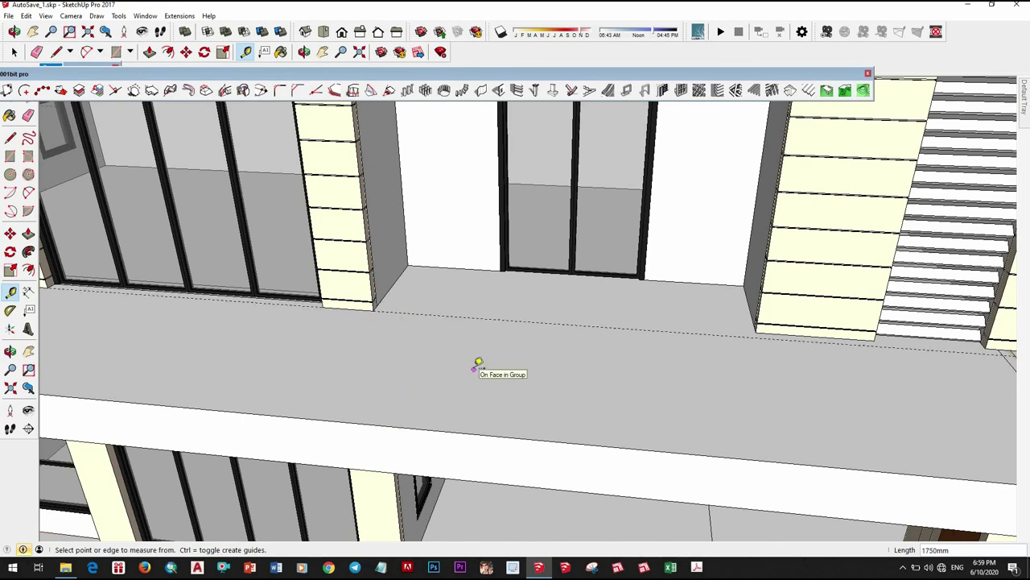
Step: Start a guide from the balcony slab's front edge, 100mm in
scroll(694, 372, "down", 3)
middle_click_drag(686, 375, 758, 422)
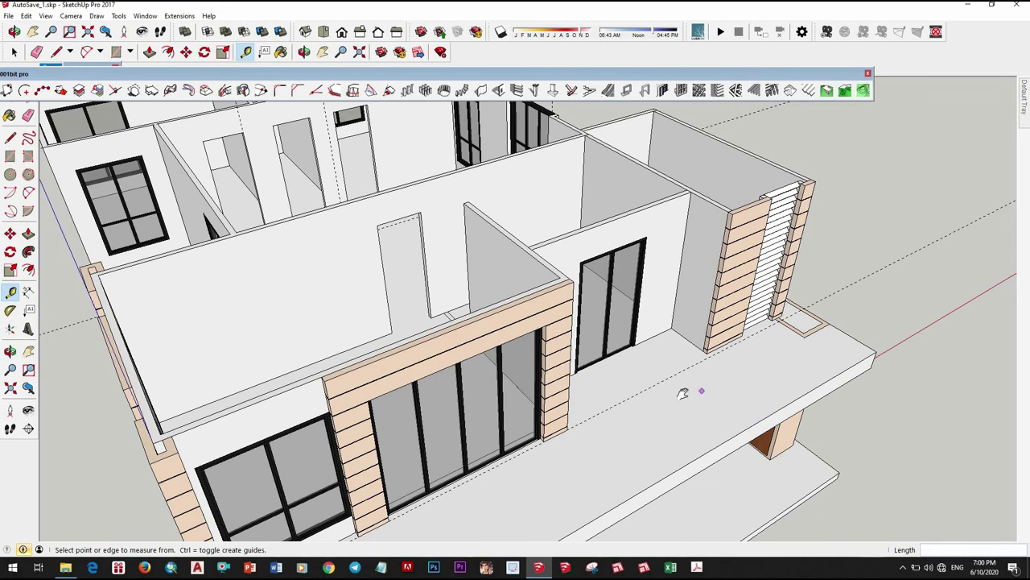
scroll(682, 393, "up", 6)
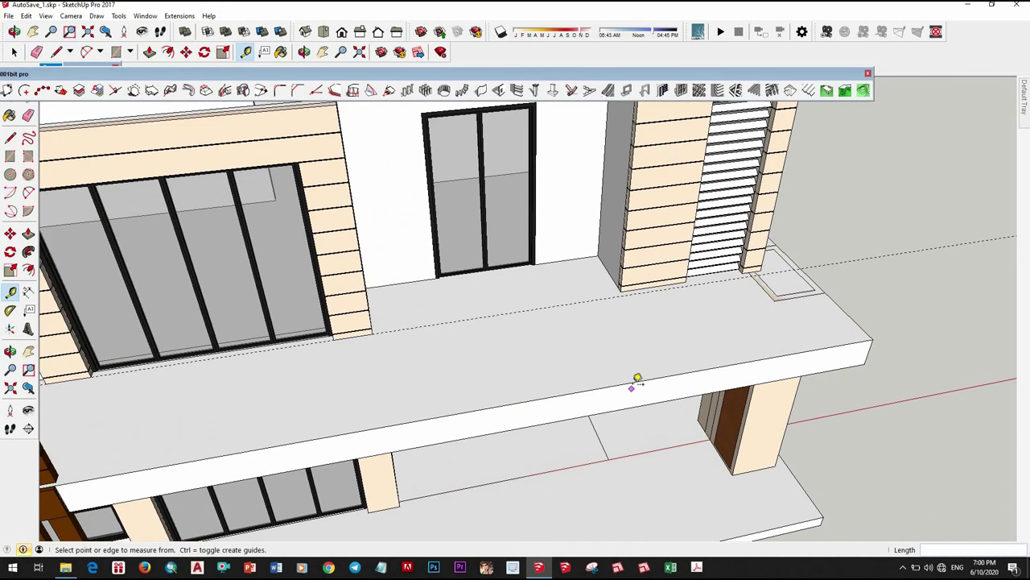
left_click(632, 381)
type("1000")
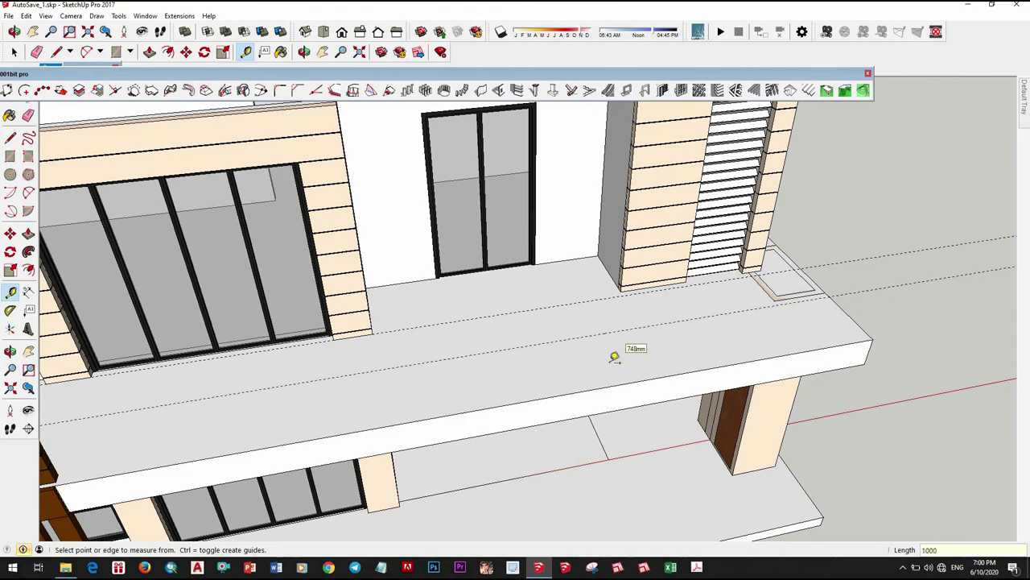
mouse_move(621, 350)
middle_mouse_down()
mouse_move(532, 393)
mouse_move(560, 404)
middle_mouse_up()
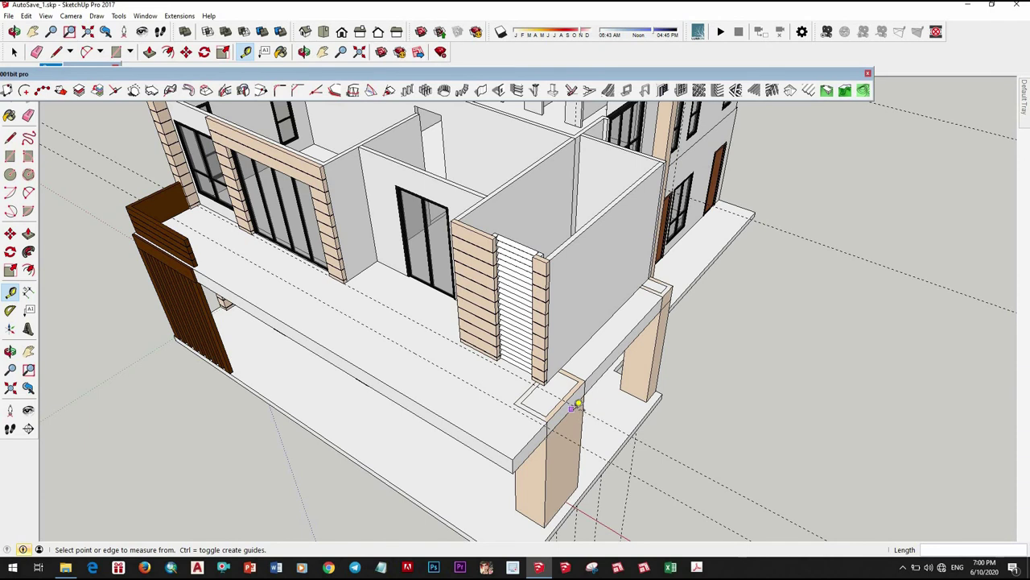
Step: Place an offset guide from the balcony parapet's edge
middle_click_drag(576, 402, 671, 362)
key("space")
scroll(636, 395, "up", 3)
key("t")
scroll(705, 301, "up", 2)
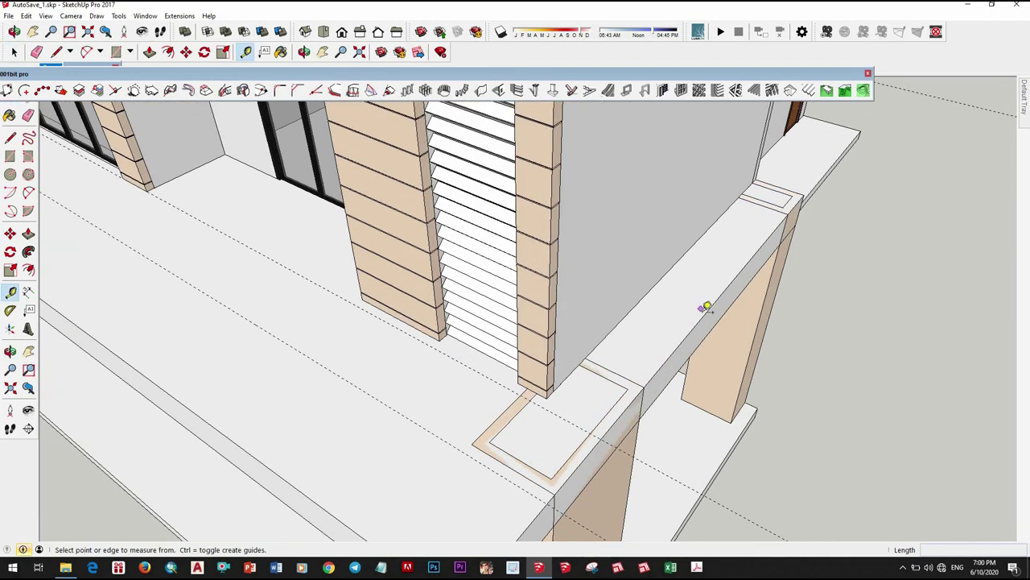
left_click(707, 312)
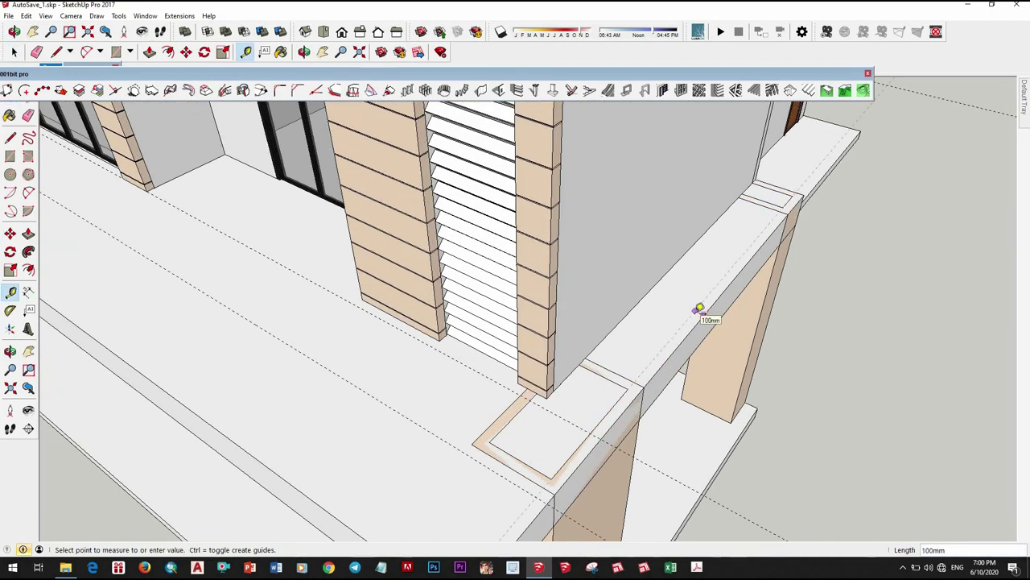
key("Return")
scroll(478, 454, "up", 1)
left_click(475, 459)
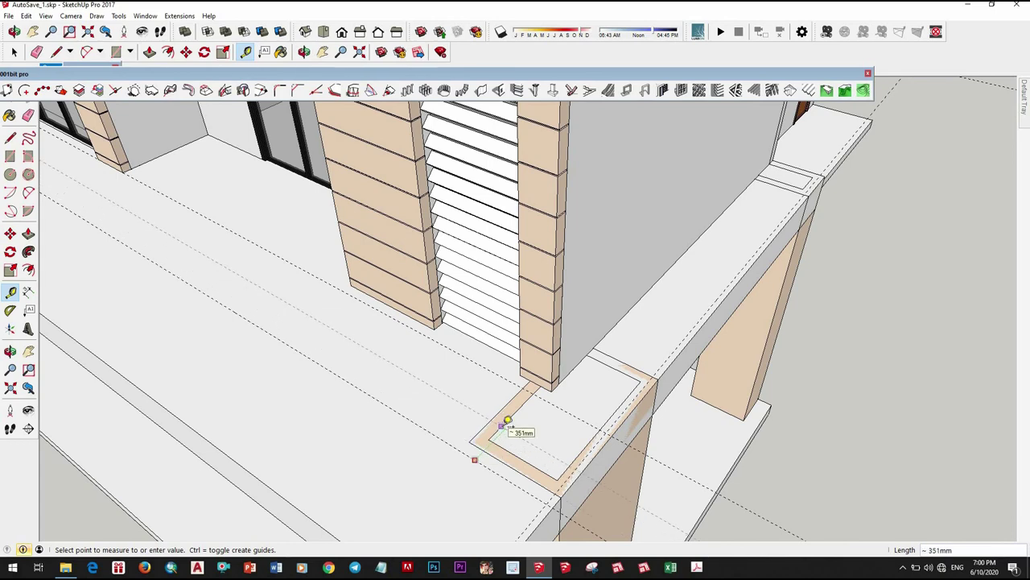
key("Return")
Step: Measure across the brown wall's end beside the sliding doors
scroll(690, 442, "down", 5)
middle_click_drag(690, 442, 338, 279)
scroll(339, 301, "up", 2)
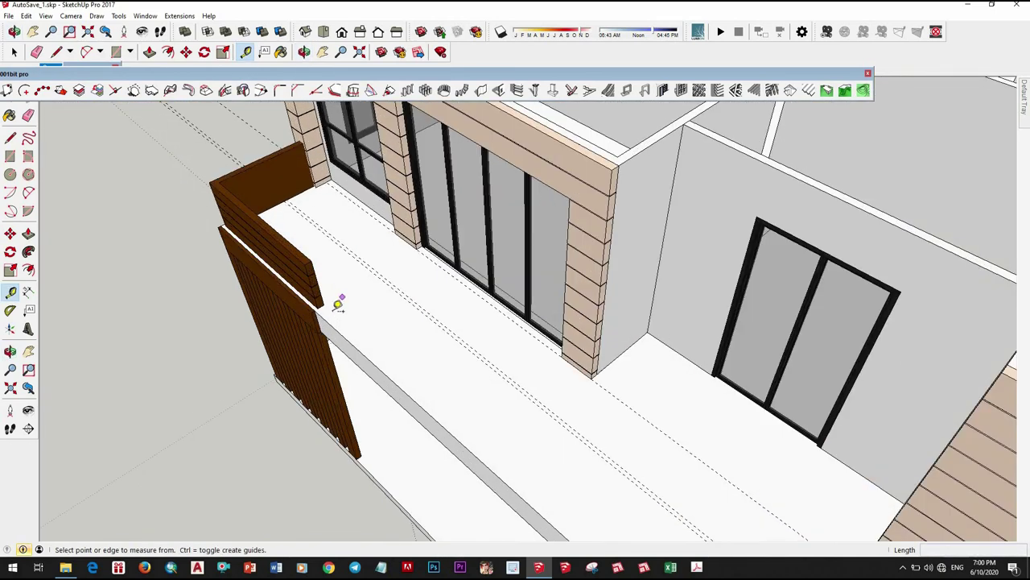
scroll(377, 348, "up", 2)
scroll(377, 348, "up", 2)
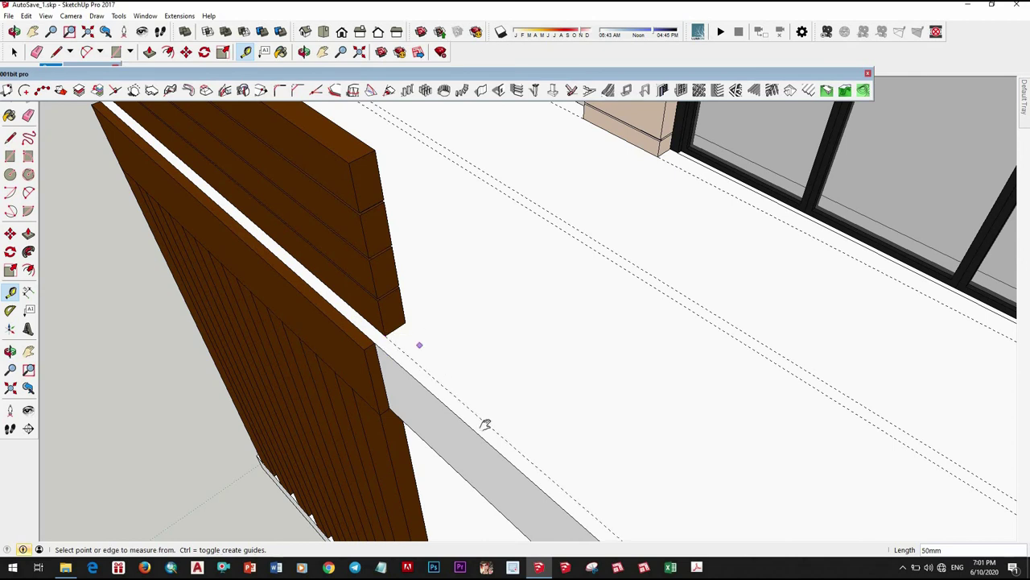
scroll(451, 362, "down", 2)
left_click(424, 298)
scroll(487, 318, "up", 1)
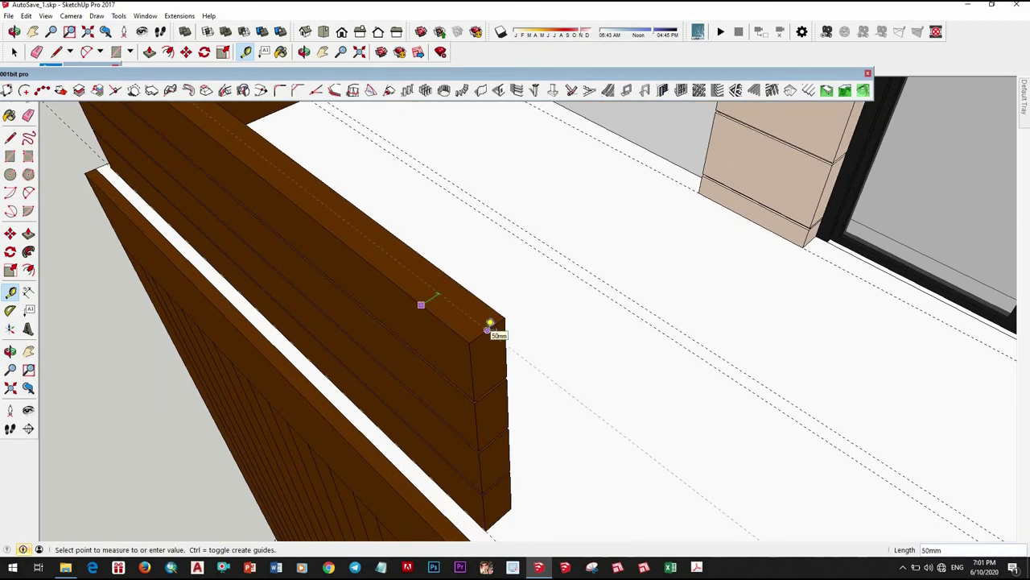
left_click(472, 323)
scroll(472, 323, "up", 1)
left_click(471, 308)
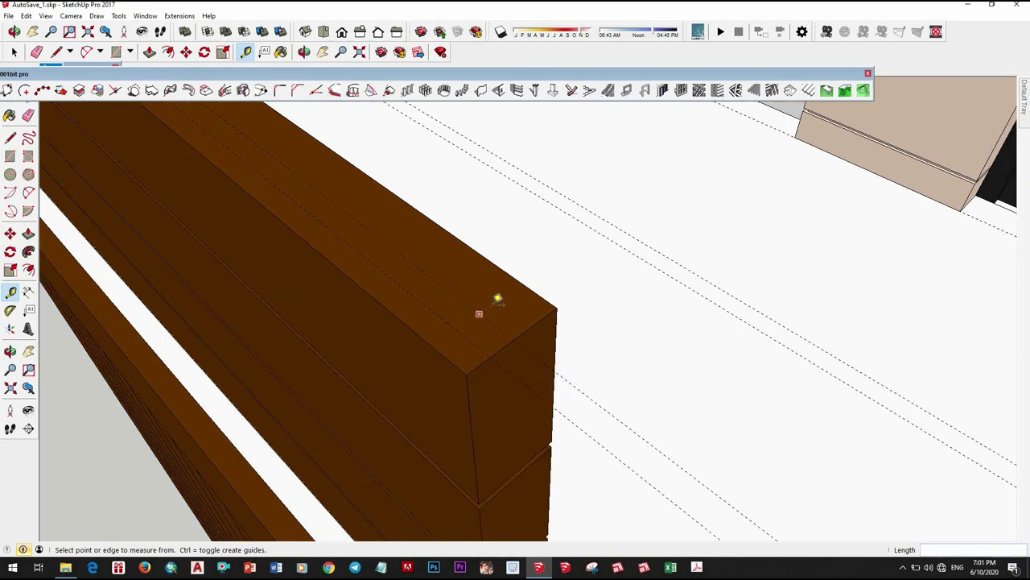
scroll(497, 298, "up", 1)
Step: Try measuring and drawing from the parapet end's corner, then cancel
mouse_move(430, 341)
middle_mouse_down()
mouse_move(441, 425)
mouse_move(455, 417)
middle_mouse_up()
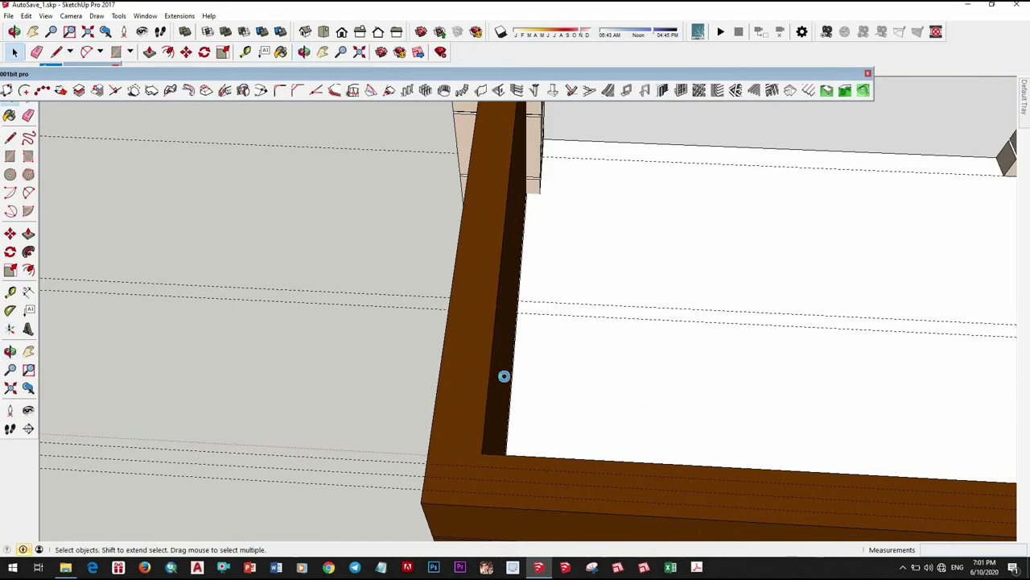
mouse_move(485, 450)
middle_mouse_down()
mouse_move(557, 410)
mouse_move(440, 305)
middle_mouse_up()
scroll(440, 305, "up", 3)
key("t")
scroll(421, 330, "up", 2)
left_click(413, 332)
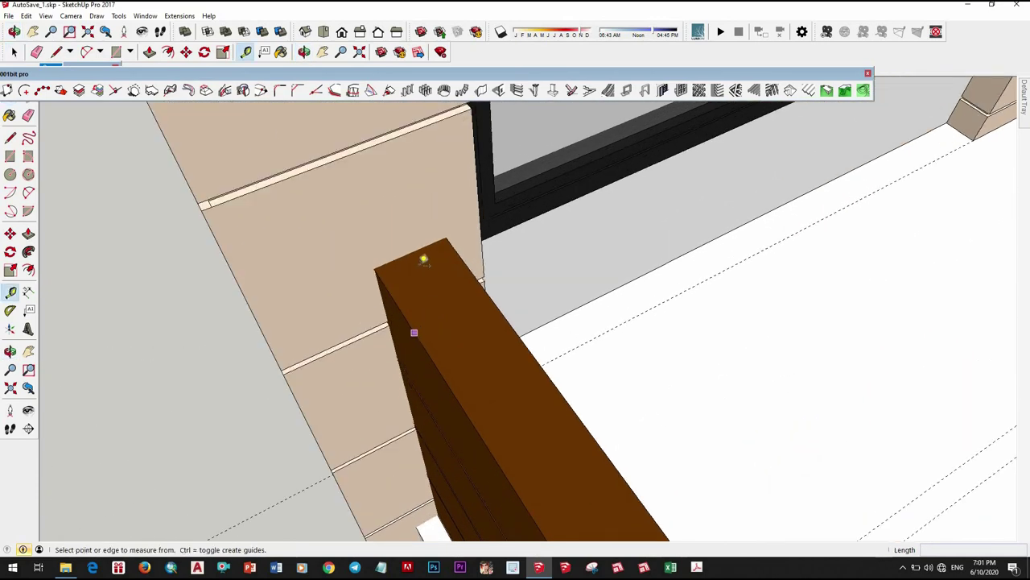
mouse_move(452, 284)
middle_mouse_down()
mouse_move(437, 241)
mouse_move(381, 170)
middle_mouse_up()
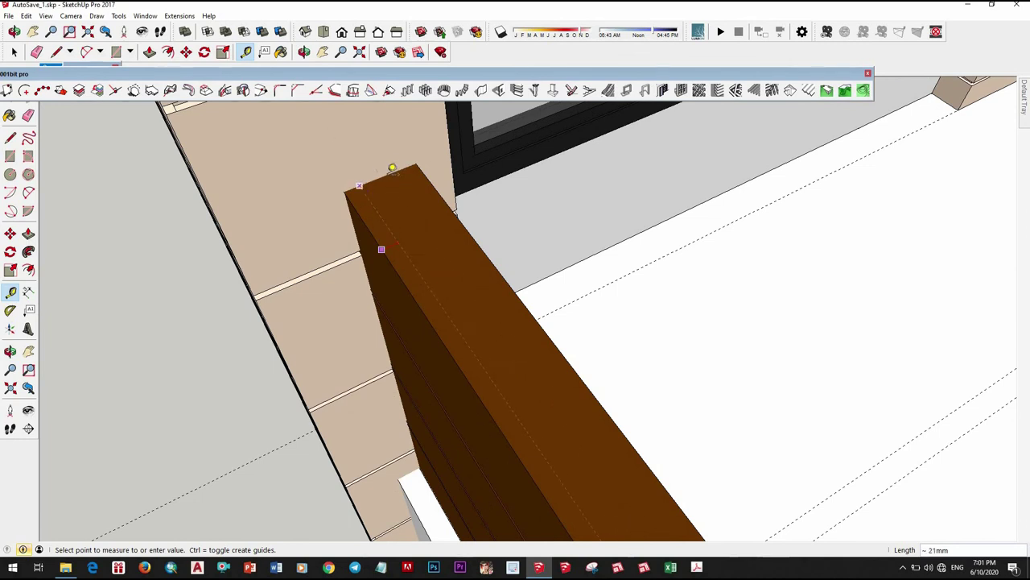
key("space")
key("l")
left_click(368, 229)
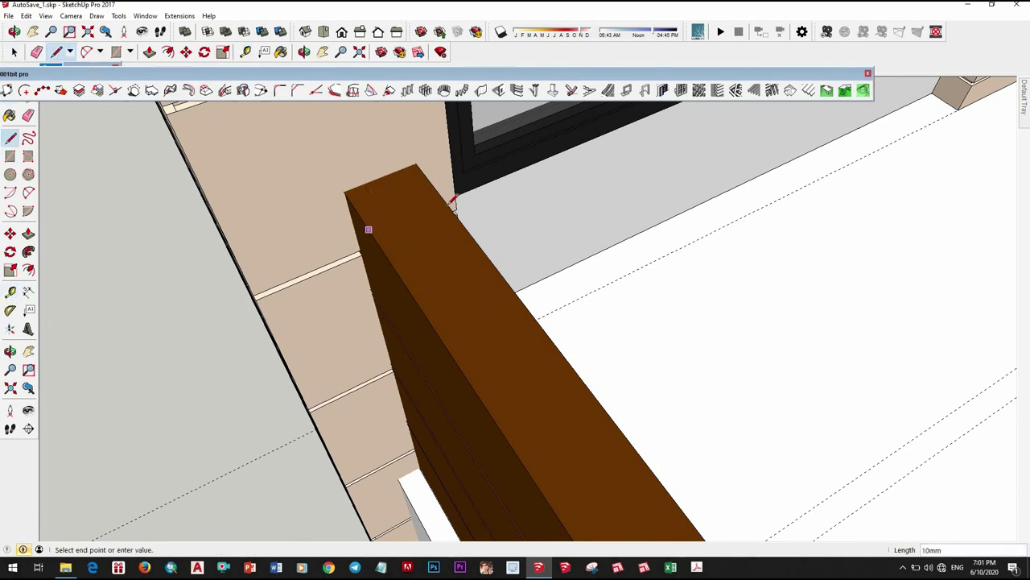
key("space")
Step: Restart guide measurements from new points on the parapet top
key("t")
left_click(400, 278)
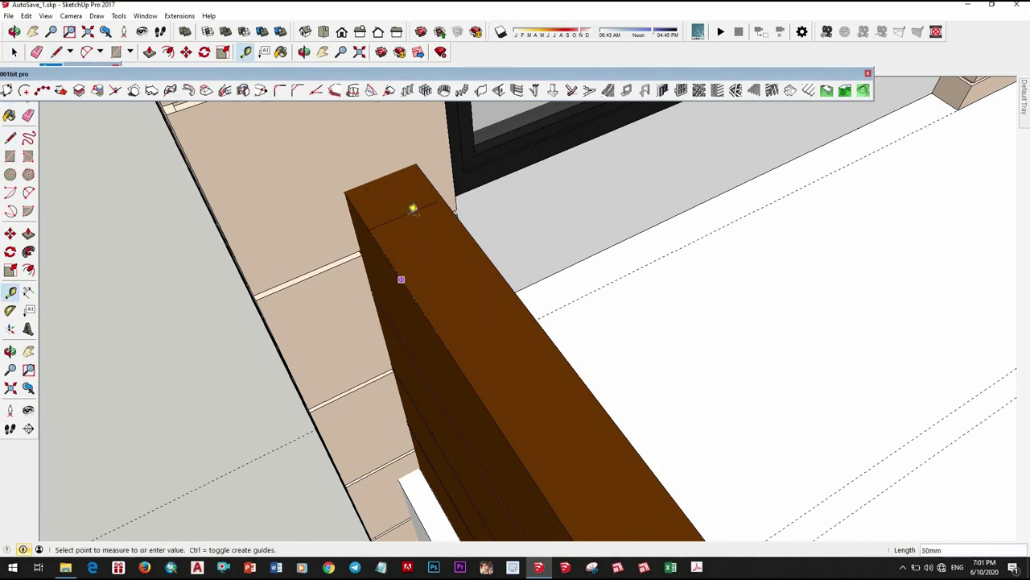
key("Escape")
left_click(420, 234)
scroll(419, 260, "up", 1)
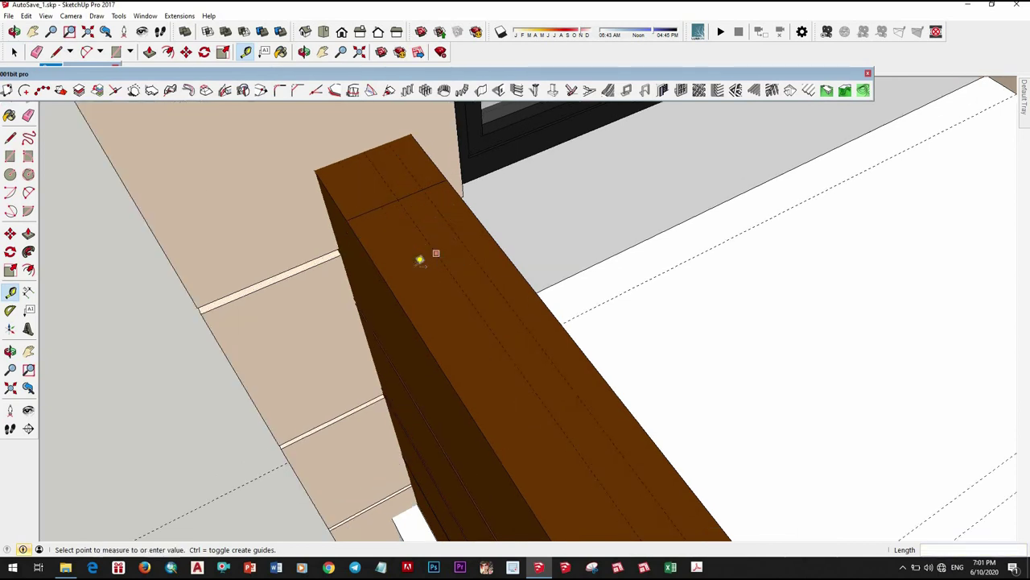
key("Escape")
left_click(447, 271)
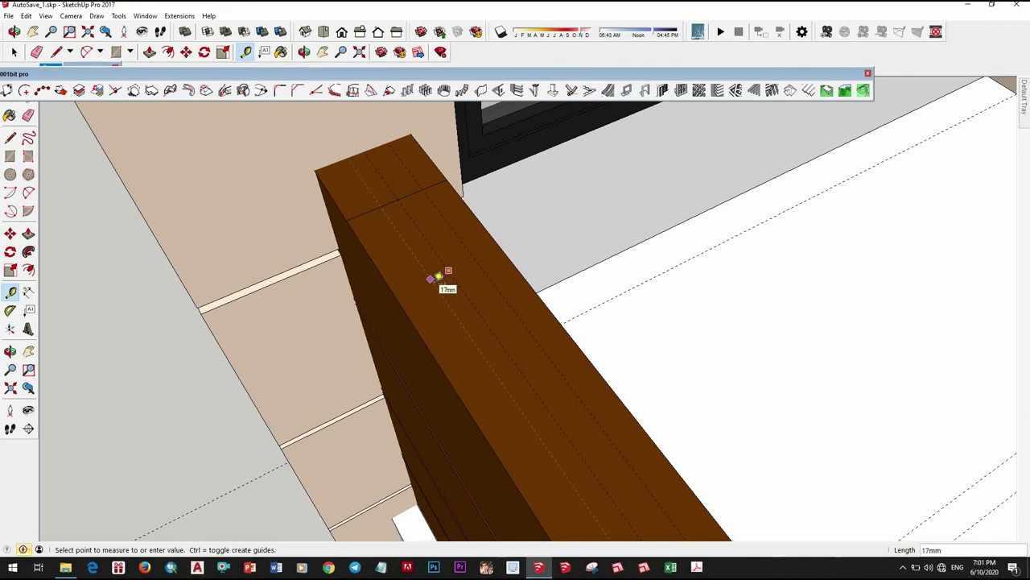
key("Escape")
key("space")
Step: Drag a guide from the parapet top's corner across the dark timber post
scroll(423, 282, "down", 1)
scroll(422, 278, "down", 2)
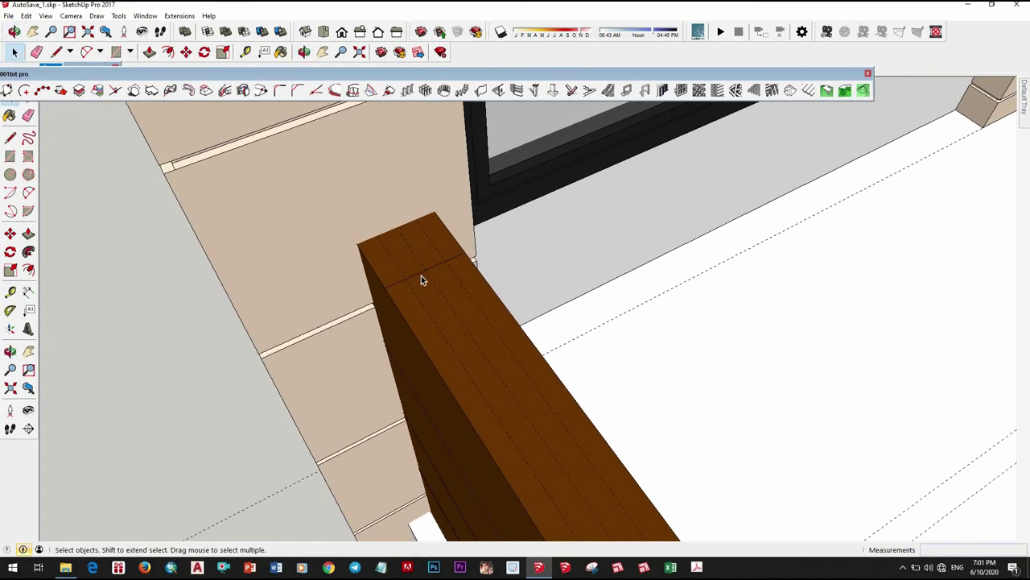
scroll(425, 276, "down", 1)
right_click(427, 273)
middle_click_drag(427, 273, 506, 259)
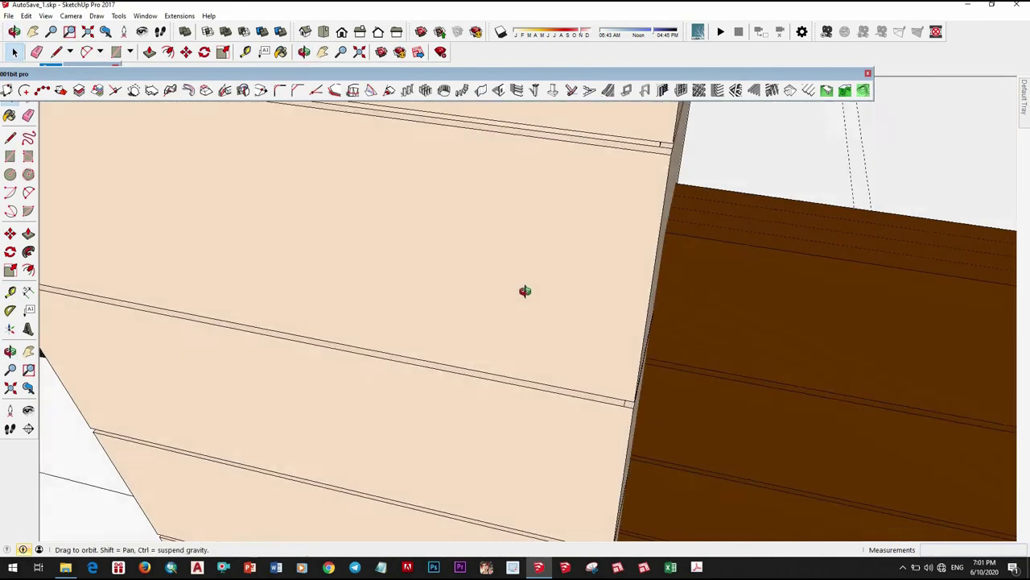
scroll(505, 259, "up", 1)
key("t")
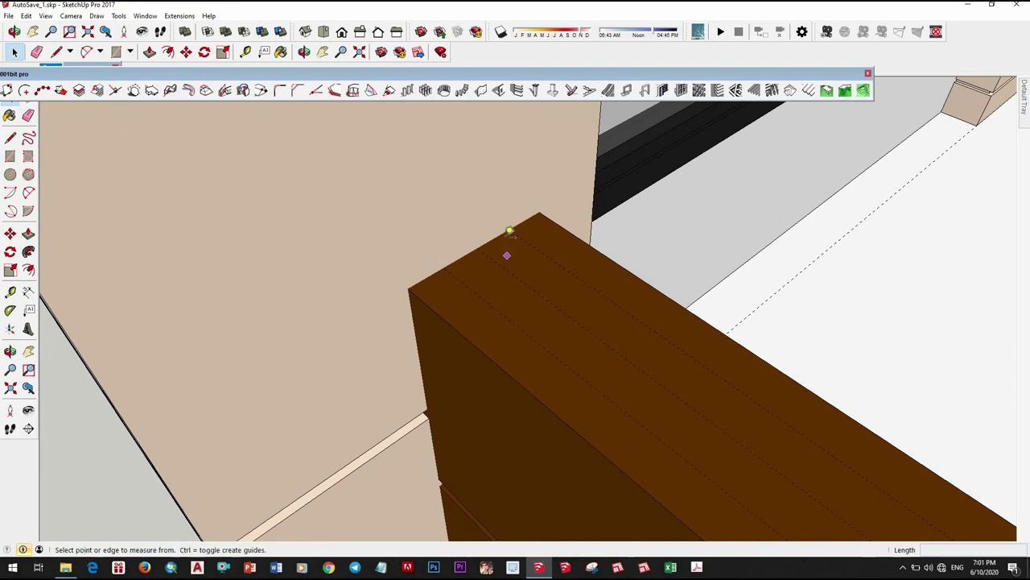
left_click(517, 235)
middle_click_drag(487, 274, 484, 264)
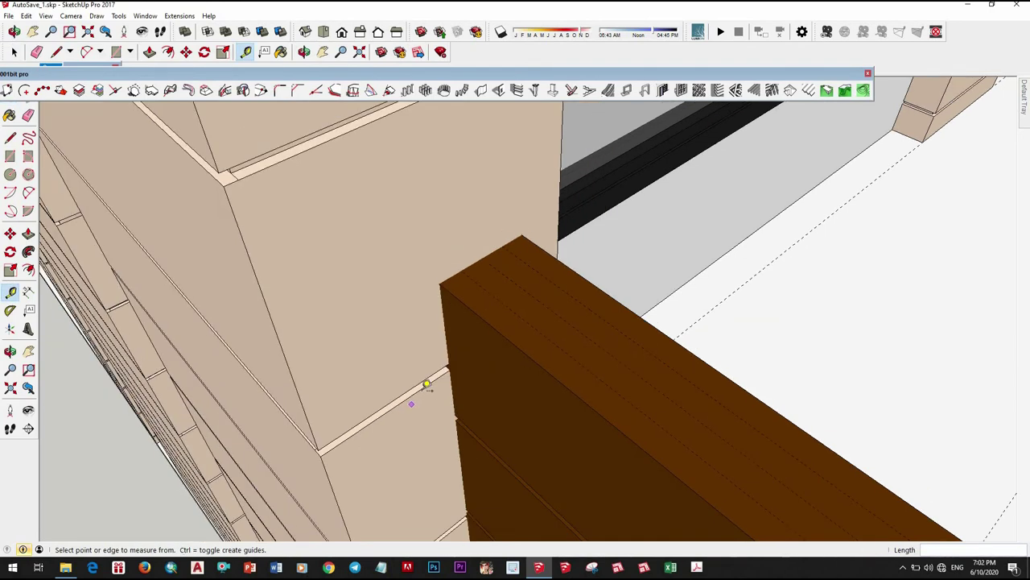
scroll(448, 276, "up", 1)
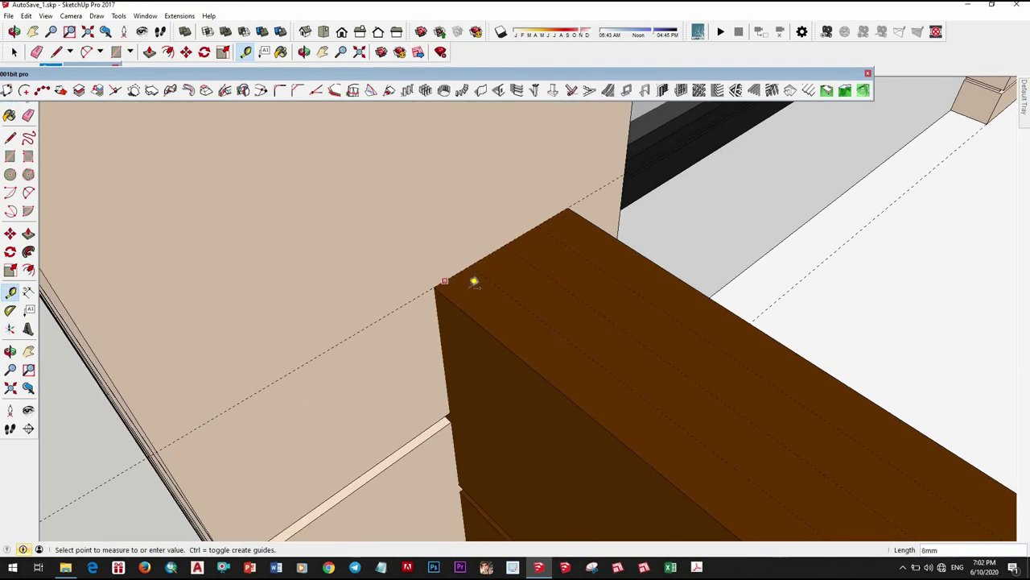
mouse_move(536, 264)
middle_mouse_down()
mouse_move(488, 288)
mouse_move(542, 377)
mouse_move(450, 363)
mouse_move(423, 391)
mouse_move(470, 379)
middle_mouse_up()
Step: Draw a small circle centred where the guides cross on the parapet top
key("c")
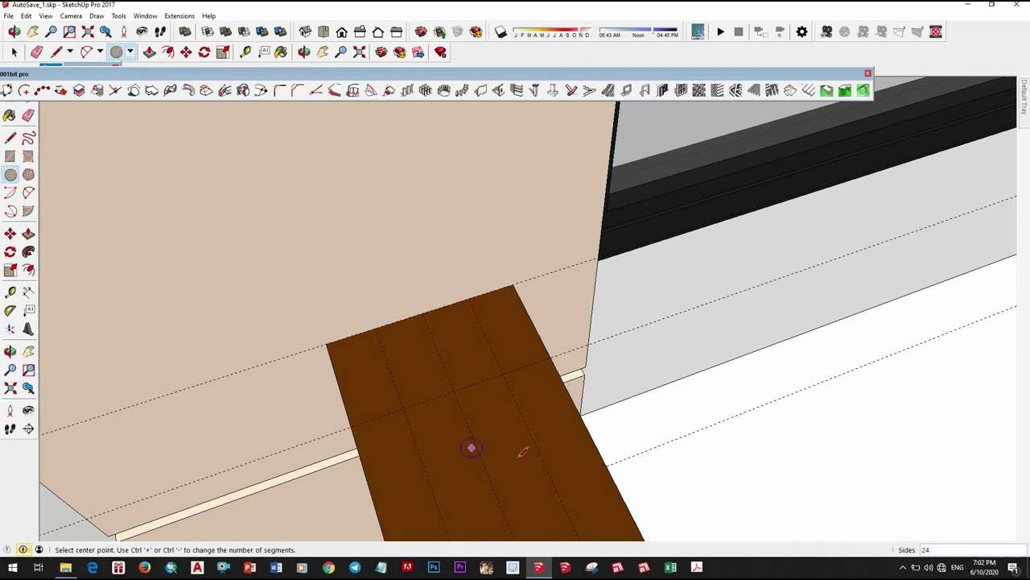
left_click(467, 444)
key("Escape")
key("space")
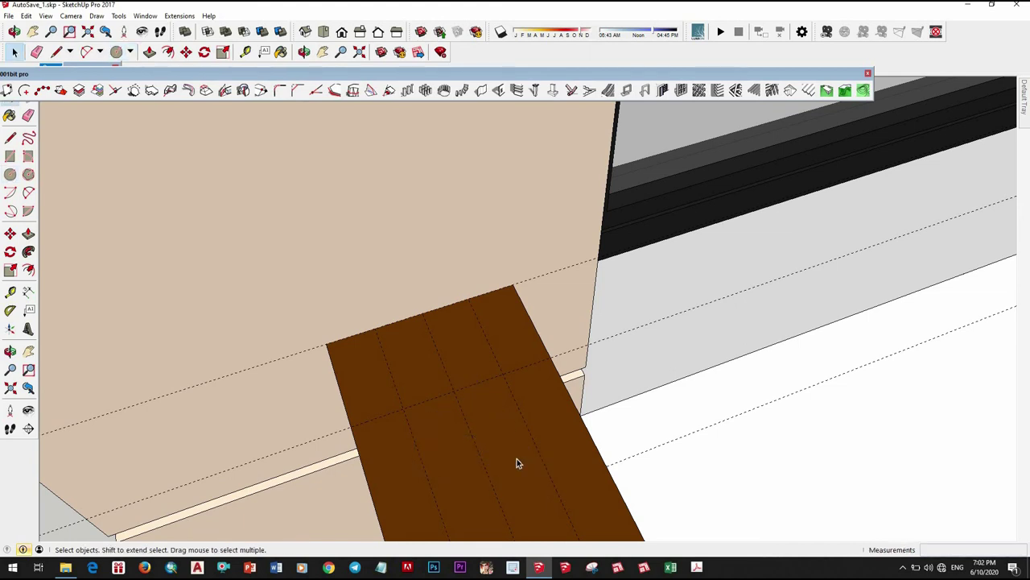
key("c")
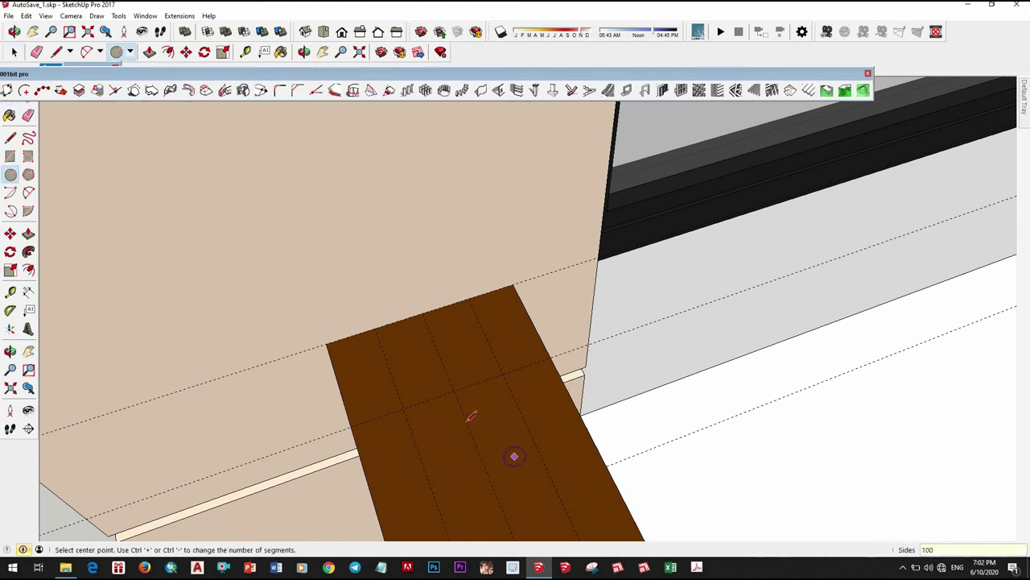
scroll(471, 415, "up", 2)
left_click(467, 425)
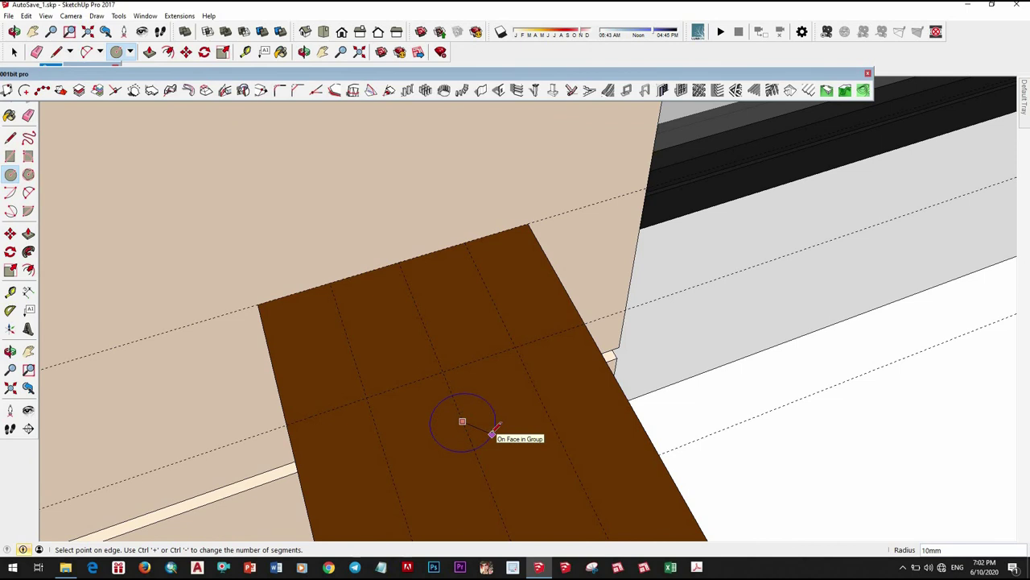
left_click(492, 433)
key("space")
scroll(483, 416, "down", 2)
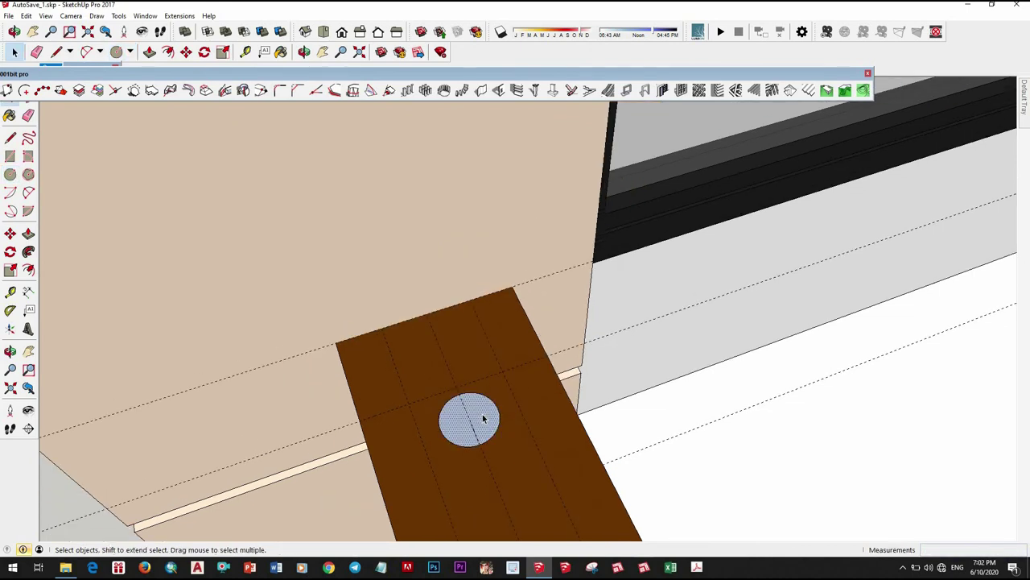
Step: Extrude the circle upward into a cylinder, entering its height
key("p")
left_click(491, 387)
mouse_move(491, 387)
middle_mouse_down()
mouse_move(516, 291)
mouse_move(576, 248)
middle_mouse_up()
type("000")
key("Return")
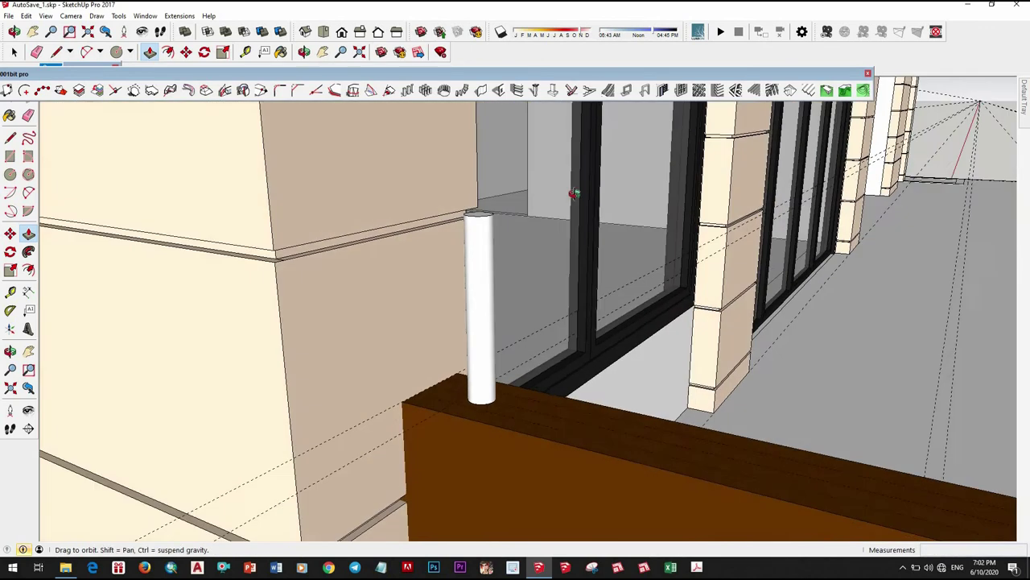
Step: Select the entire baluster cylinder and bring up its right-click menu
middle_click_drag(451, 258, 467, 224)
left_click(469, 246)
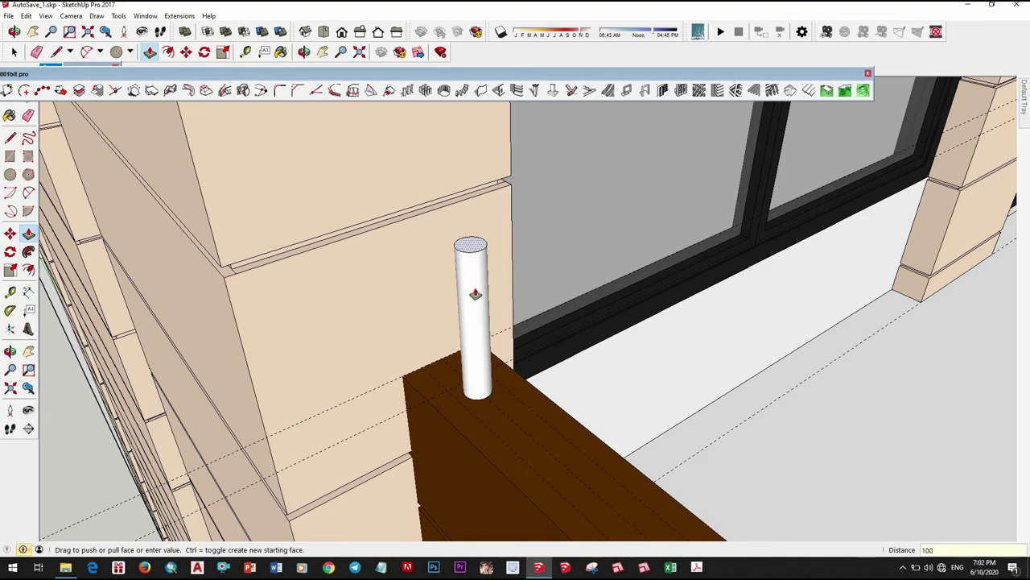
middle_click_drag(475, 294, 402, 258)
key("l")
scroll(449, 265, "up", 3)
left_click(457, 394)
key("space")
scroll(336, 184, "up", 5)
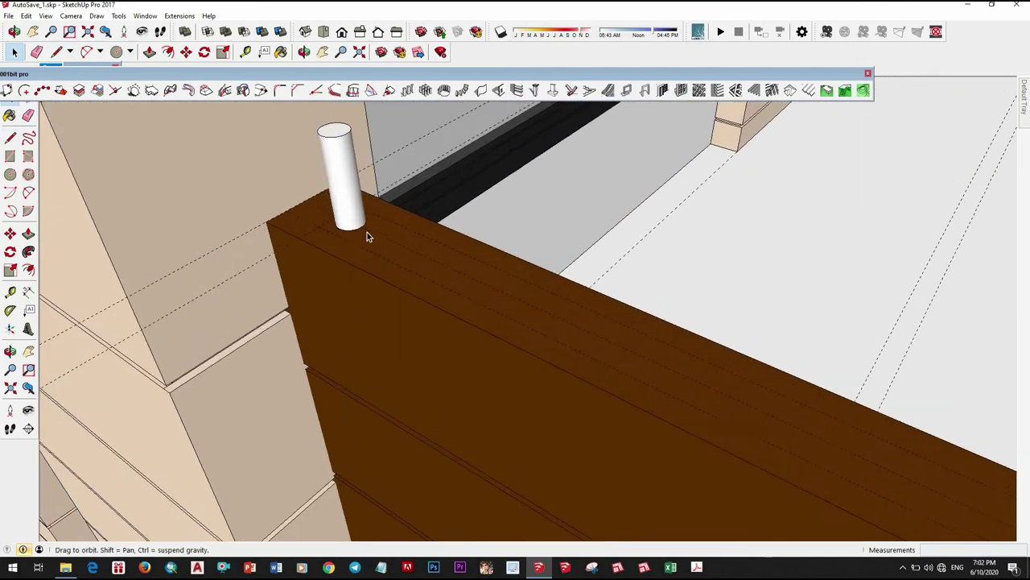
left_click(367, 232)
right_click(368, 235)
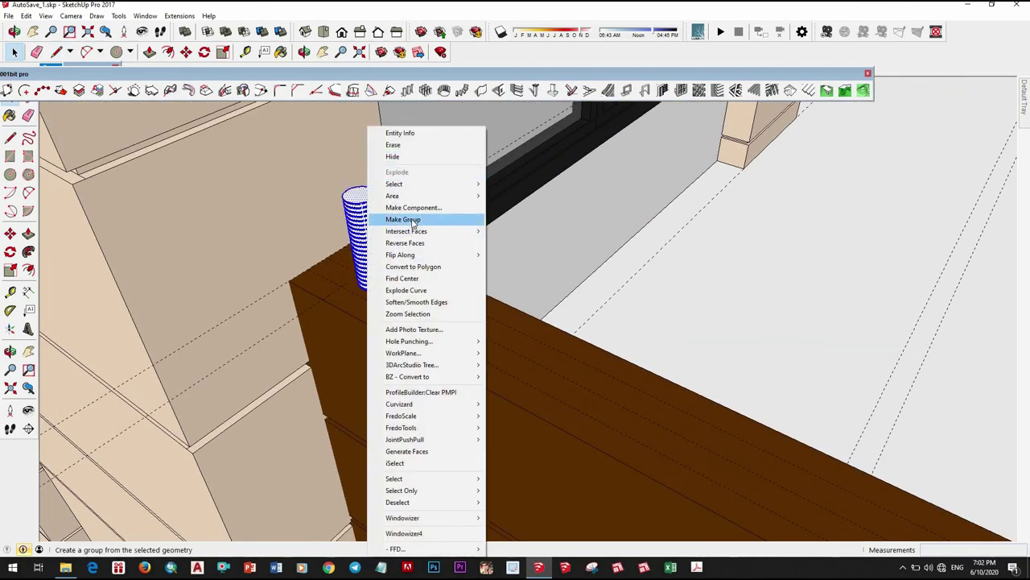
Step: Make the cylinder a baluster component and copy it to the parapet corner
left_click(413, 208)
left_click(520, 360)
scroll(425, 314, "up", 3)
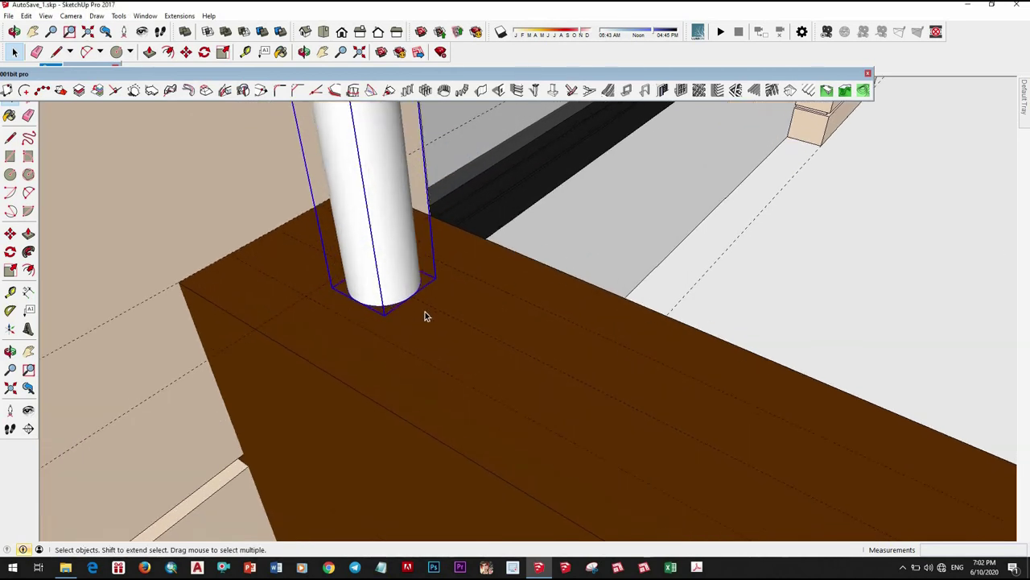
key("m")
middle_click_drag(472, 329, 416, 379)
scroll(292, 375, "up", 3)
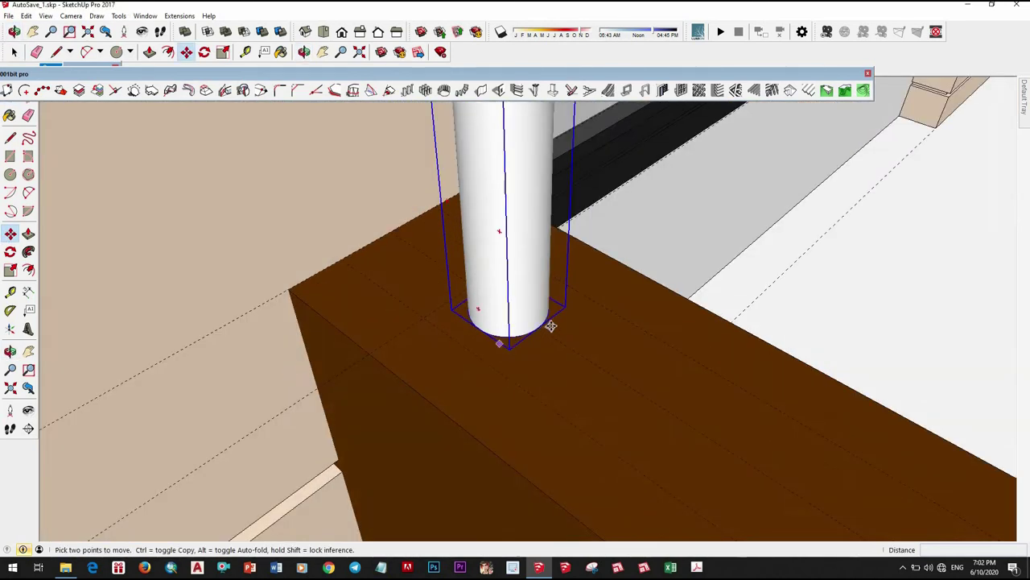
middle_click_drag(550, 325, 563, 329)
left_click(475, 304)
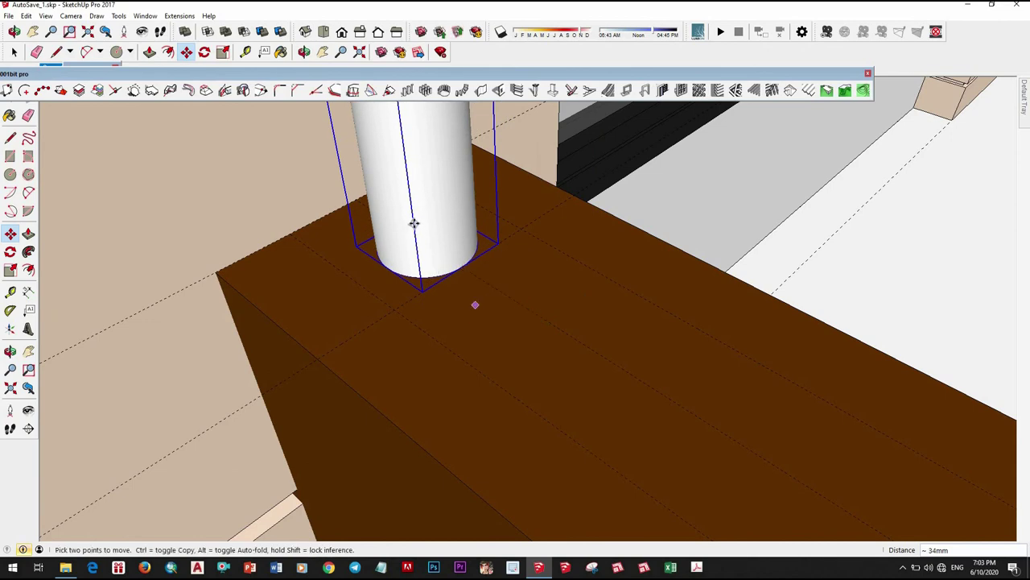
scroll(414, 223, "down", 3)
middle_click_drag(582, 232, 460, 314)
scroll(459, 318, "up", 3)
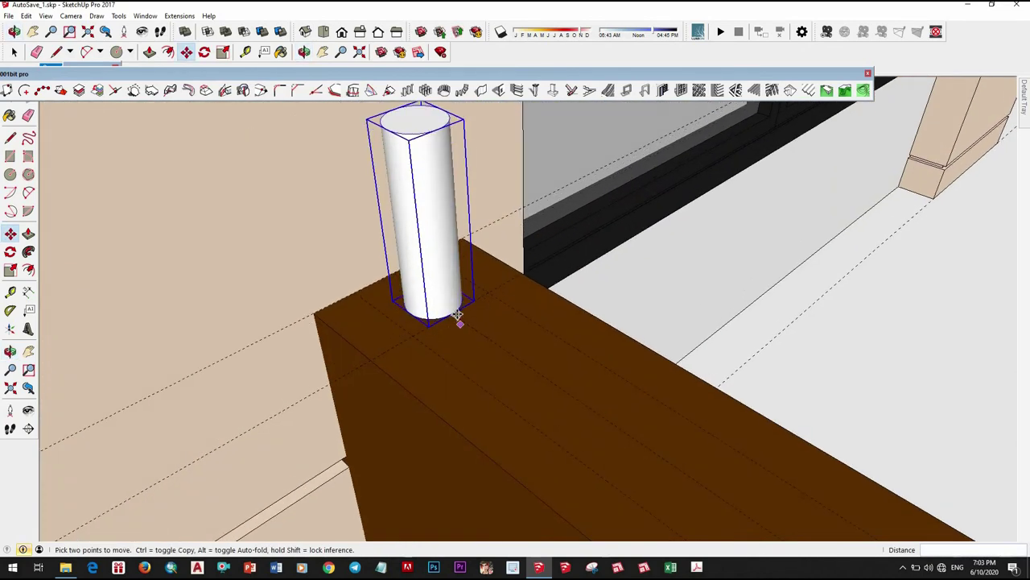
key("ctrl")
scroll(501, 350, "down", 3)
middle_click_drag(635, 407, 561, 361)
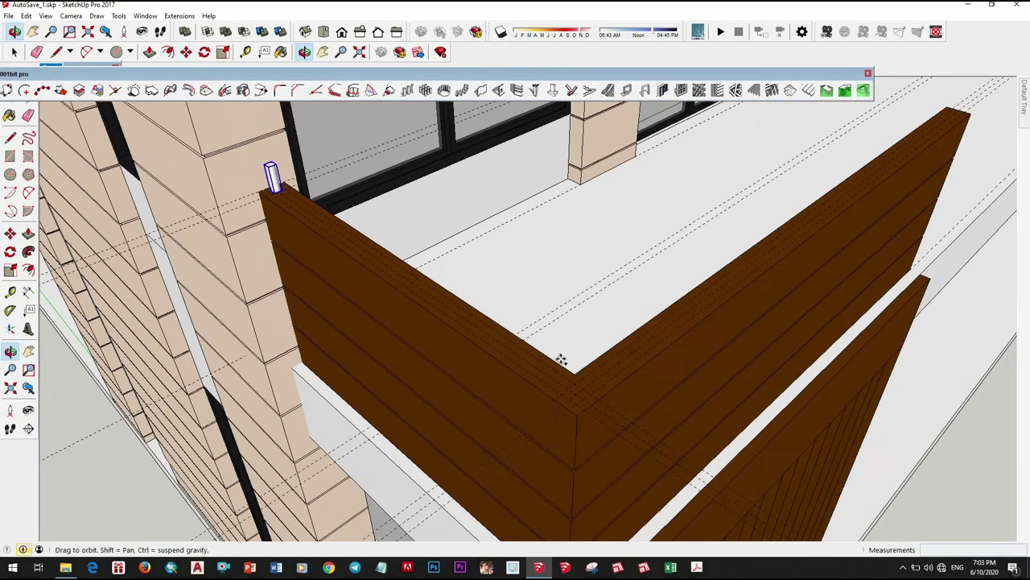
scroll(561, 361, "up", 3)
left_click(537, 387)
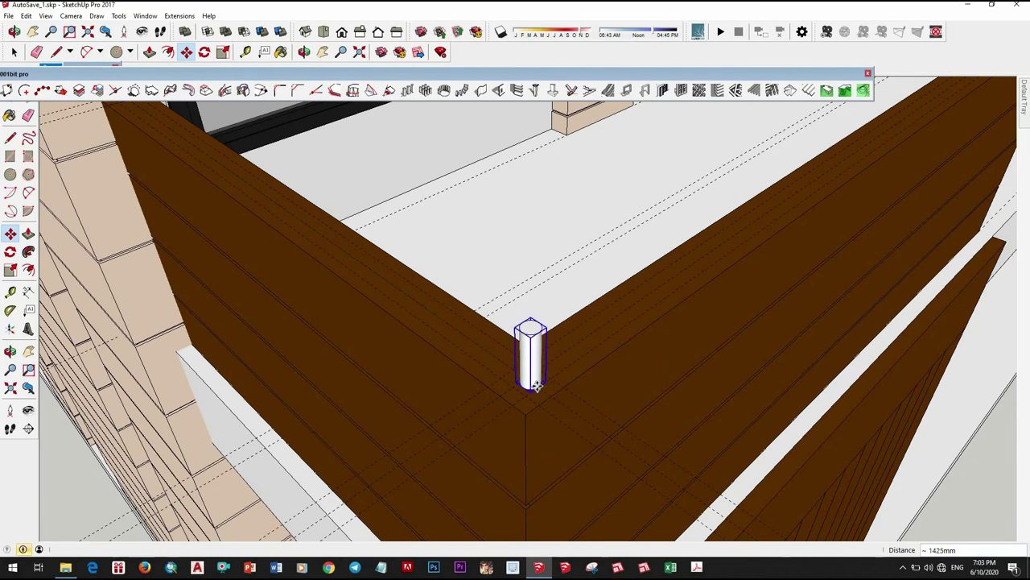
scroll(540, 395, "down", 3)
middle_click_drag(553, 414, 582, 424)
scroll(596, 427, "up", 3)
scroll(616, 432, "down", 5)
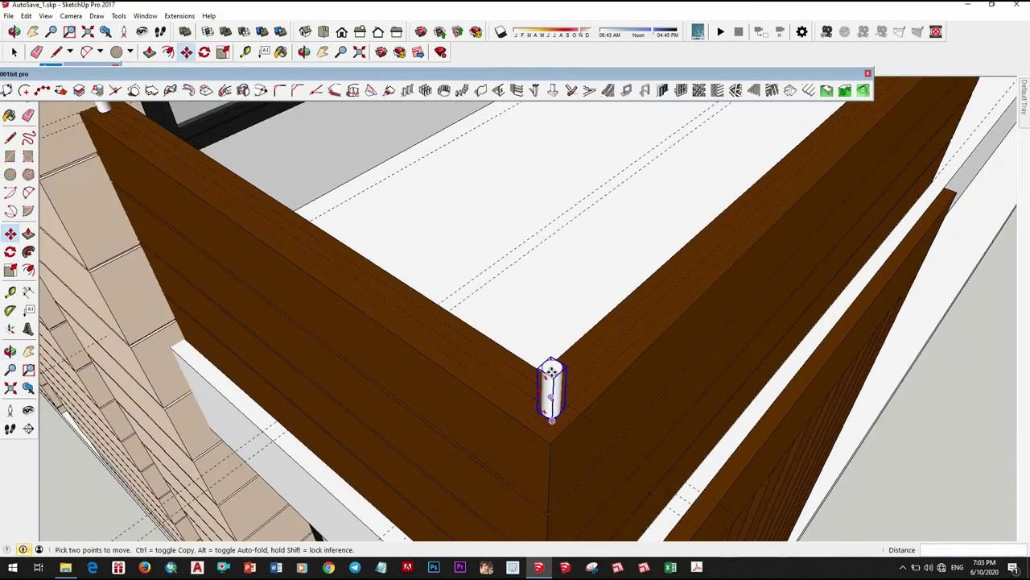
scroll(588, 376, "up", 2)
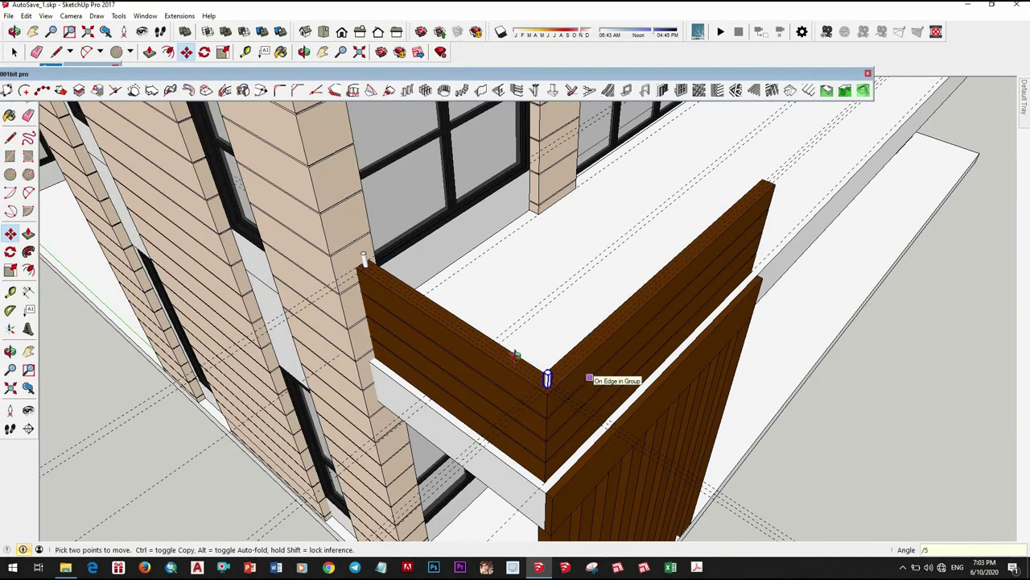
left_click(516, 355)
Step: Copy the corner baluster to the wall's far end and array it (/7) into evenly spaced balusters
middle_click_drag(516, 355, 547, 204)
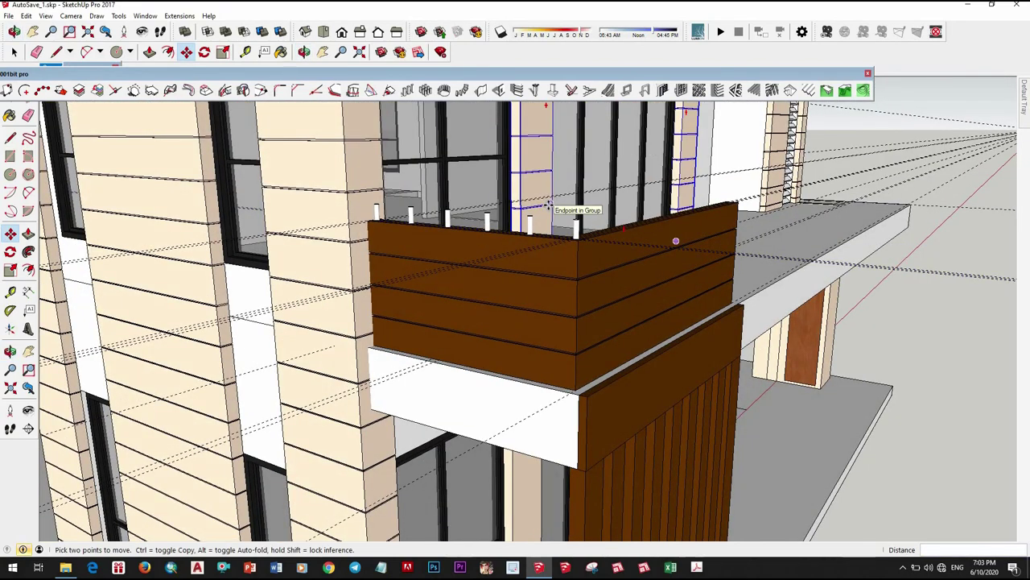
mouse_move(549, 207)
middle_mouse_down()
mouse_move(374, 306)
mouse_move(382, 320)
middle_mouse_up()
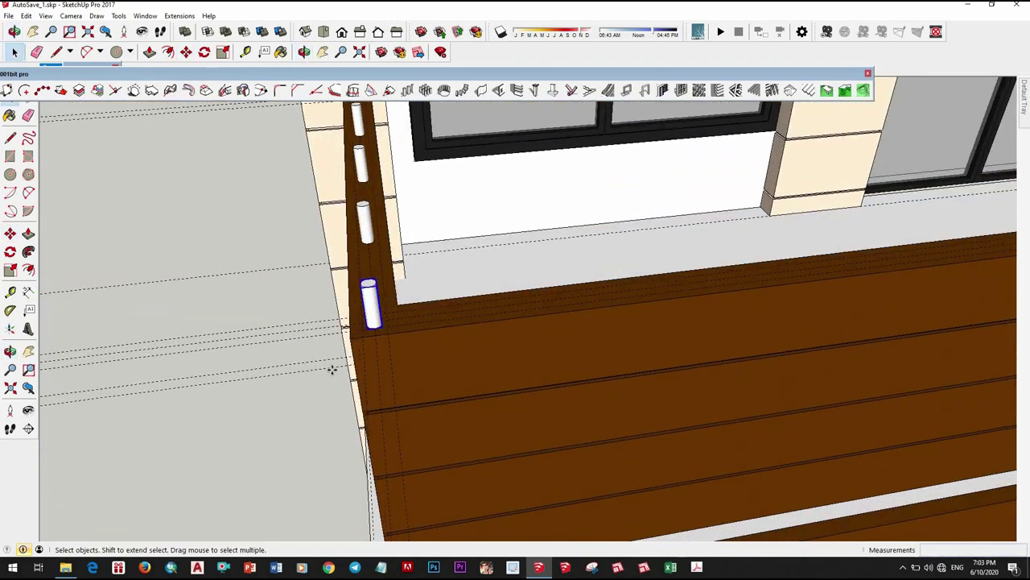
scroll(331, 369, "up", 5)
key("m")
key("ctrl")
left_click(326, 338)
scroll(327, 341, "down", 3)
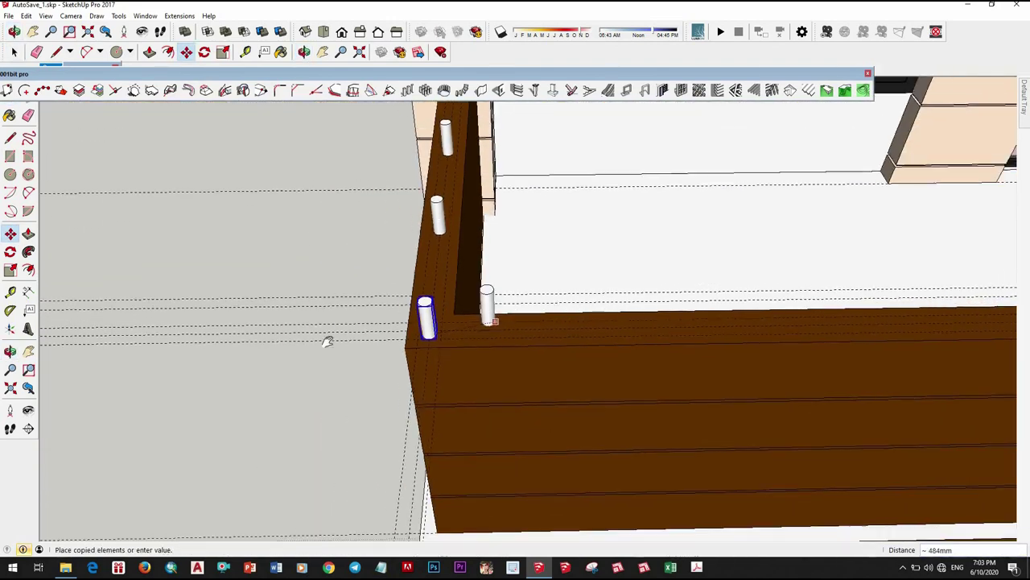
middle_click_drag(327, 340, 651, 360)
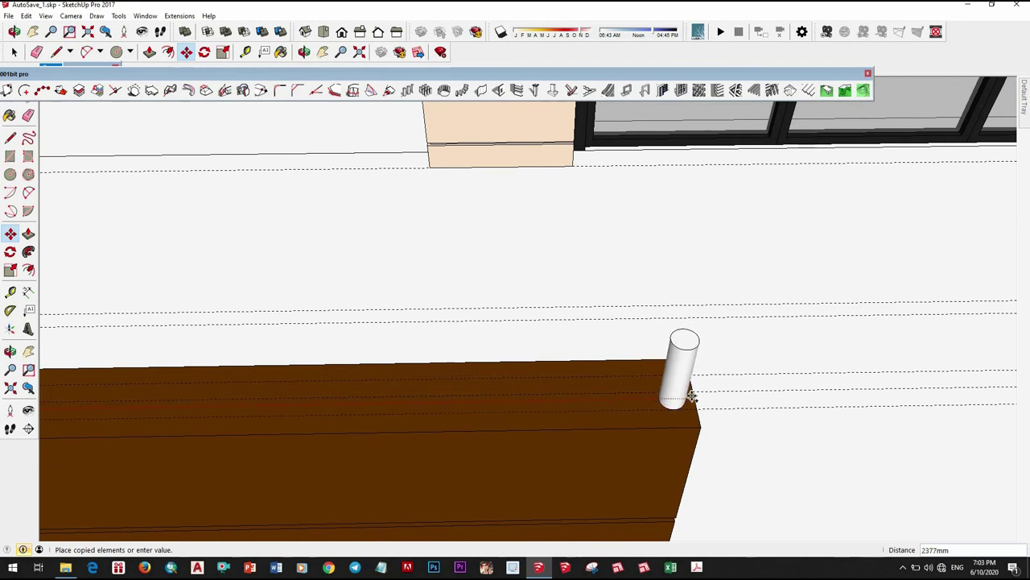
left_click(682, 397)
scroll(650, 392, "down", 3)
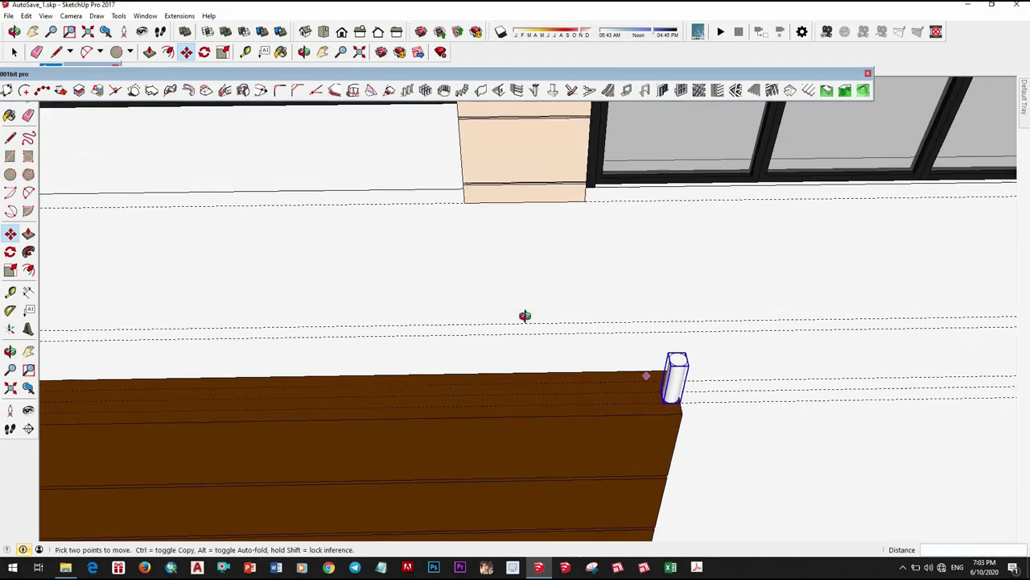
middle_click_drag(525, 314, 594, 403)
type("/7")
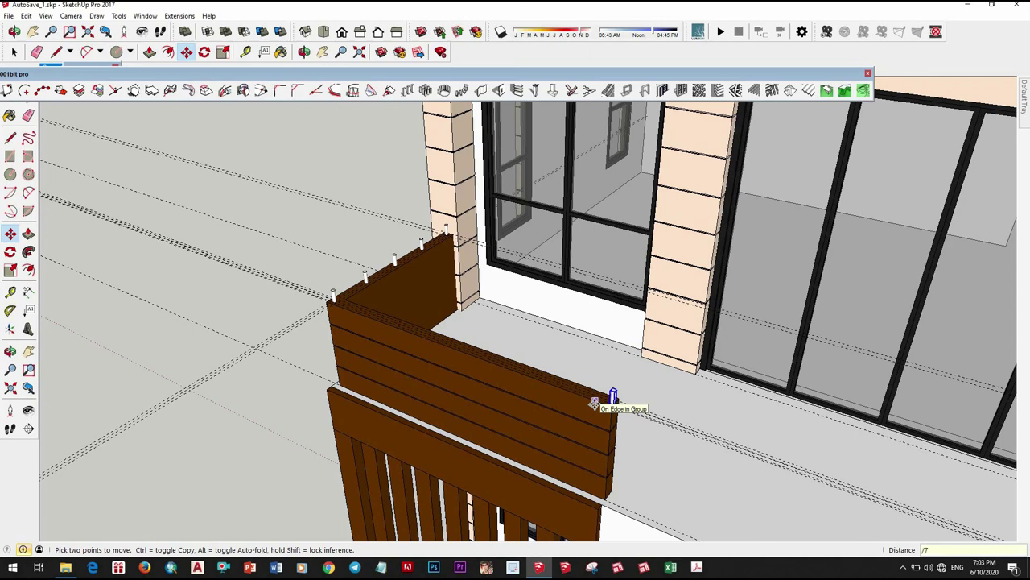
key("Return")
middle_click_drag(663, 326, 508, 368)
key("space")
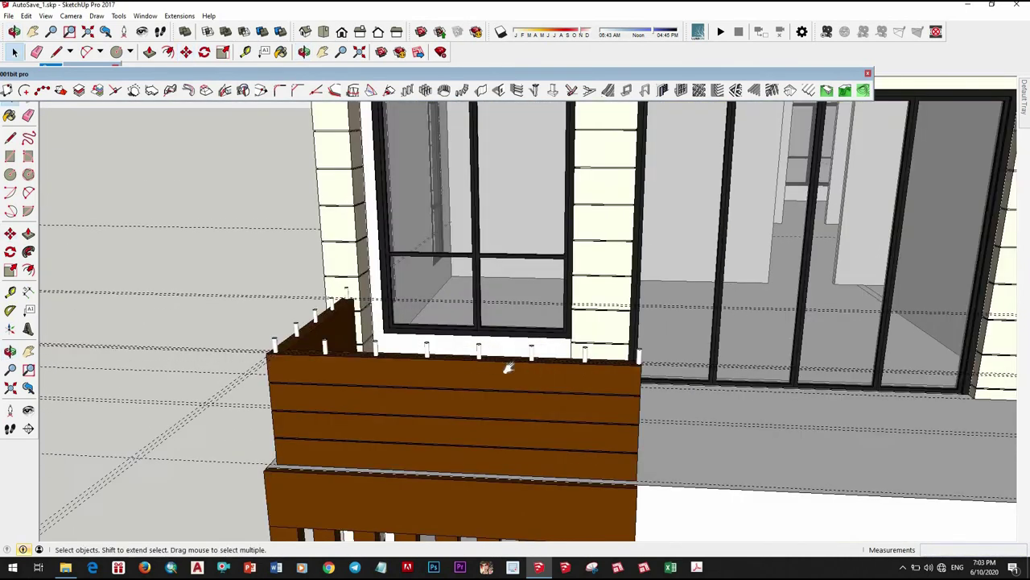
scroll(508, 368, "down", 3)
middle_click_drag(591, 350, 489, 441)
scroll(494, 448, "up", 3)
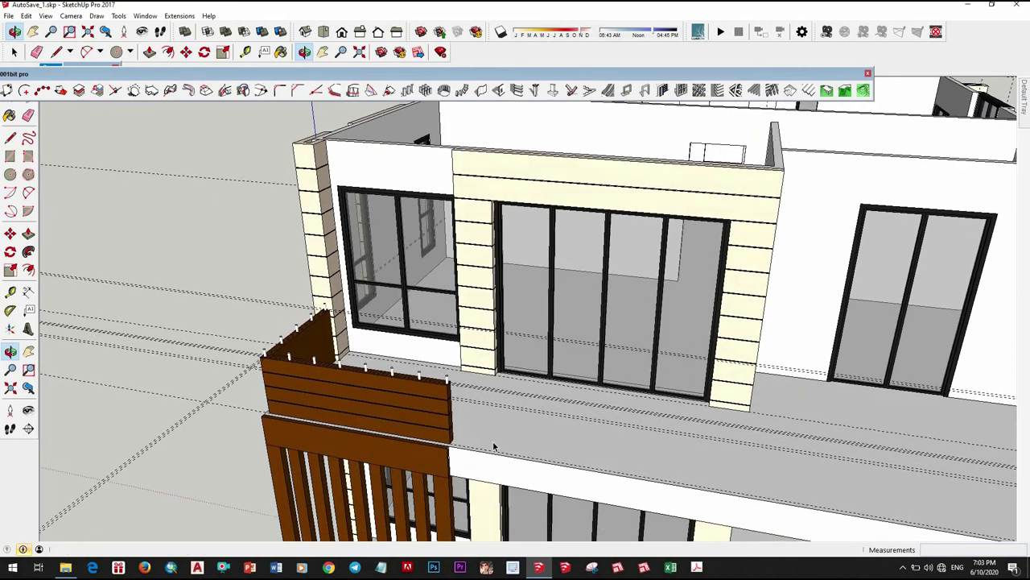
key("space")
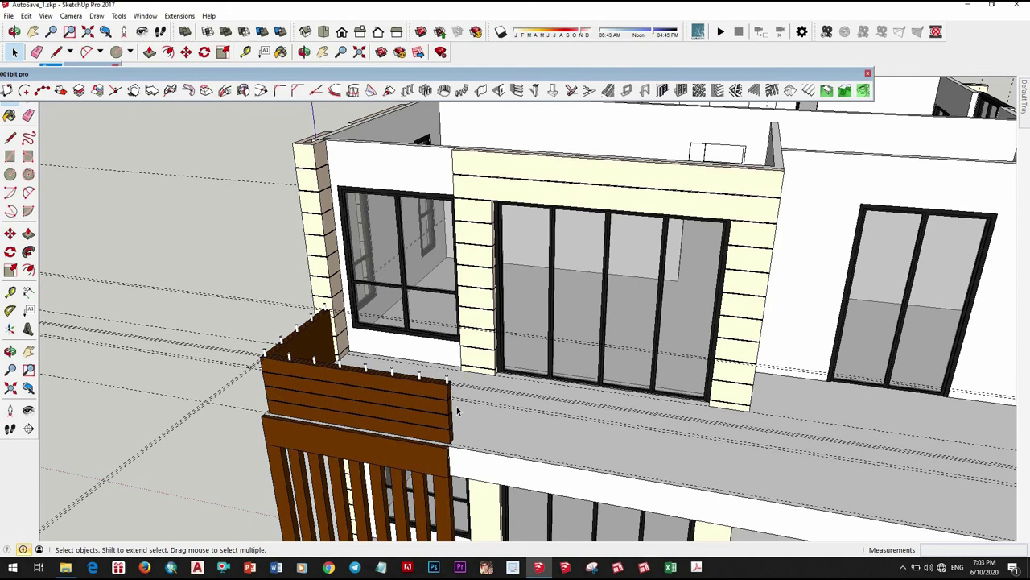
Step: Copy another baluster from the right end to sit beside the front wall's end
scroll(447, 390, "up", 3)
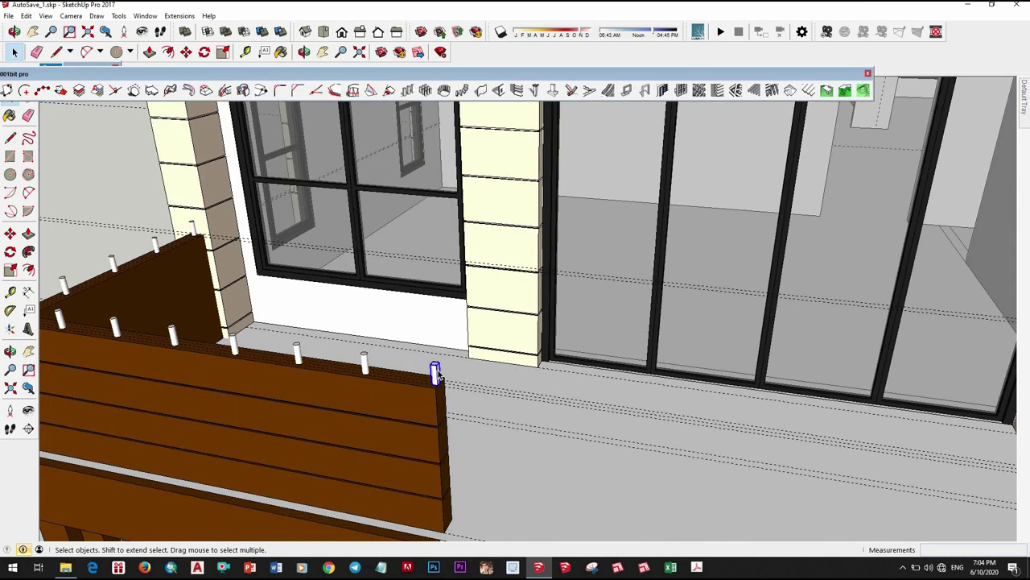
key("m")
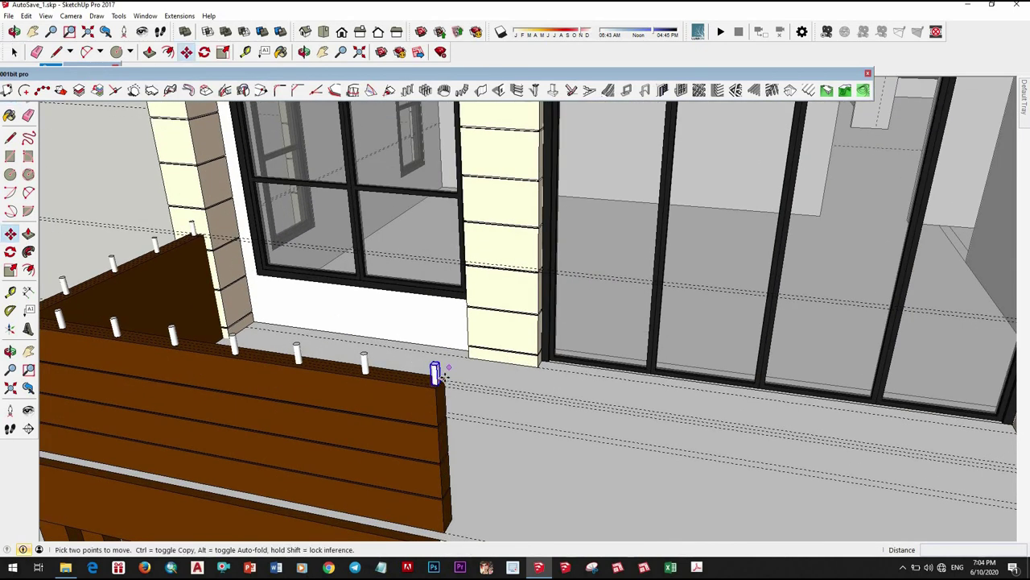
scroll(436, 370, "up", 2)
scroll(431, 386, "up", 1)
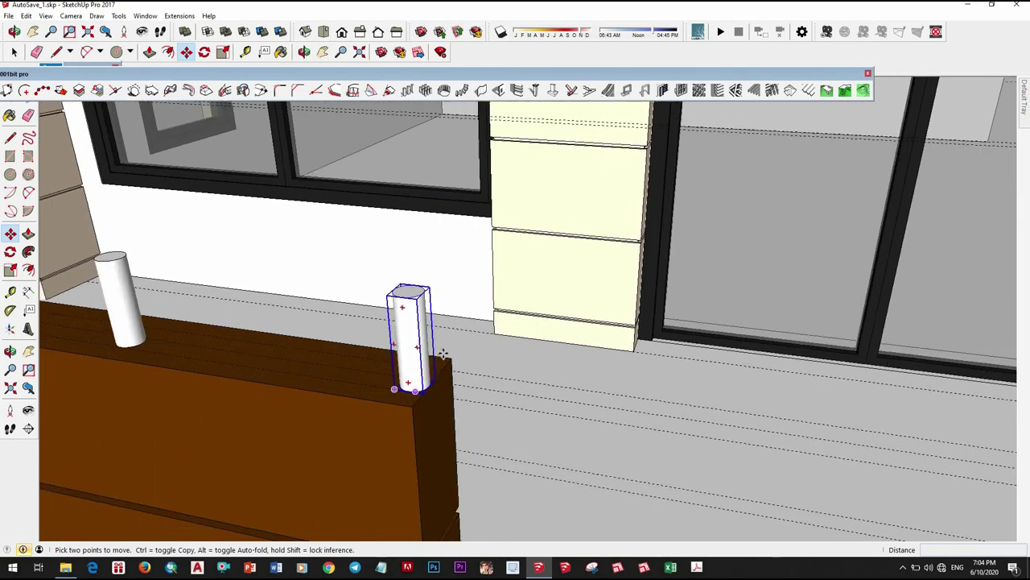
scroll(439, 354, "down", 3)
middle_click_drag(438, 354, 489, 352)
scroll(504, 330, "up", 3)
scroll(504, 331, "up", 2)
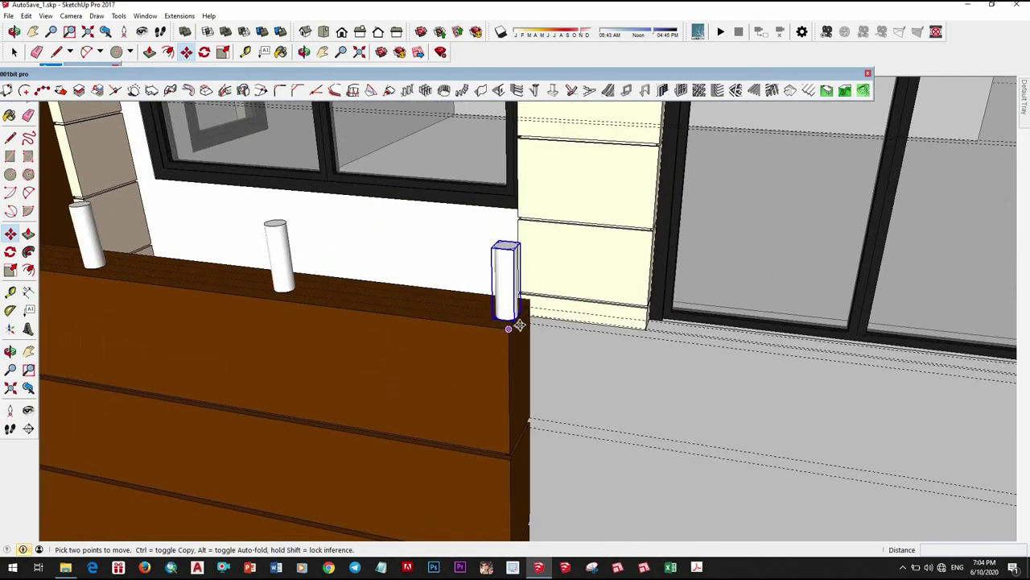
left_click(548, 352)
scroll(532, 354, "down", 3)
middle_click_drag(531, 354, 516, 379)
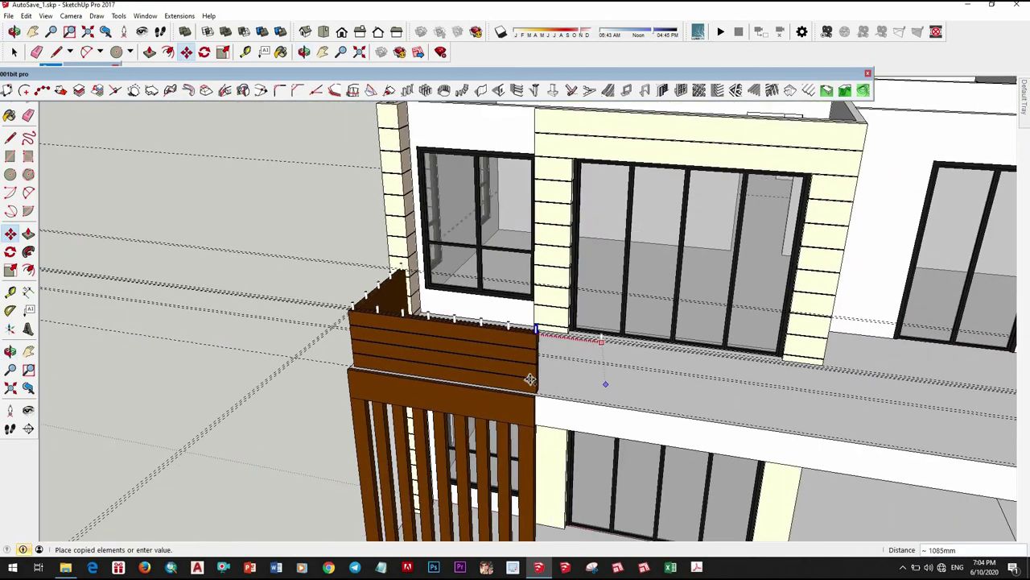
scroll(511, 396, "up", 3)
key("ctrl")
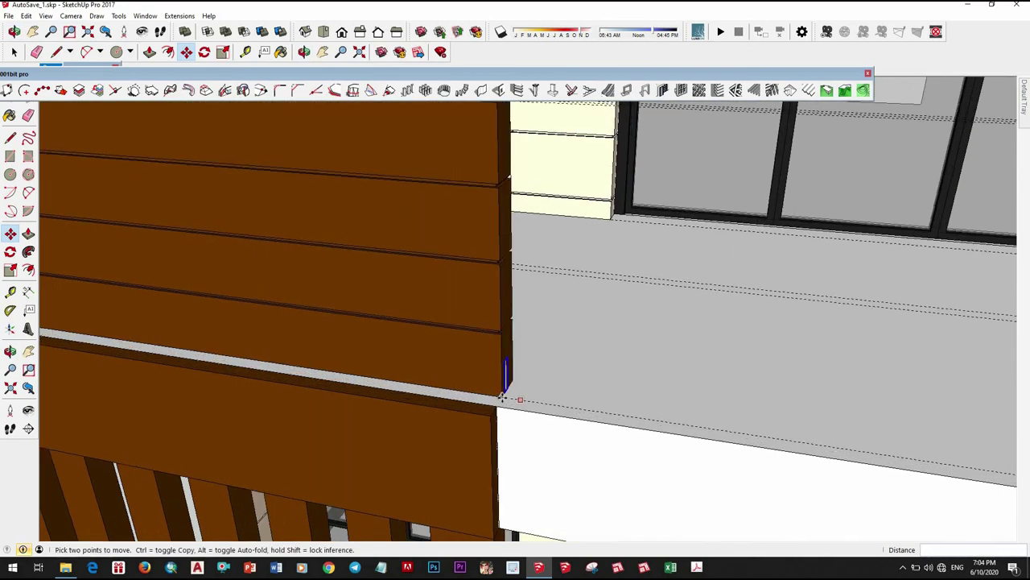
scroll(506, 397, "up", 3)
scroll(540, 380, "down", 3)
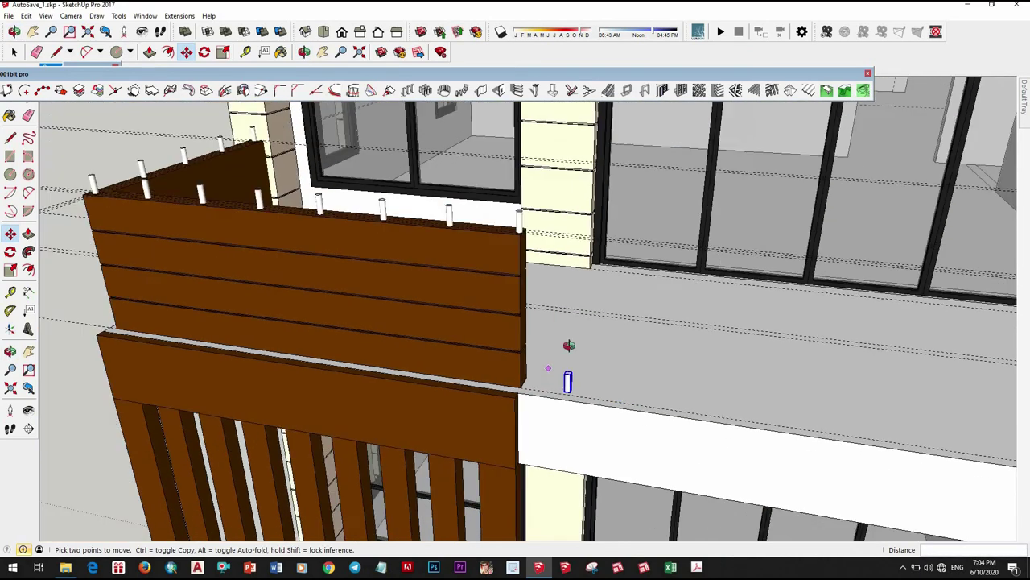
middle_click_drag(552, 368, 612, 241)
scroll(566, 288, "up", 3)
middle_click_drag(518, 297, 528, 274)
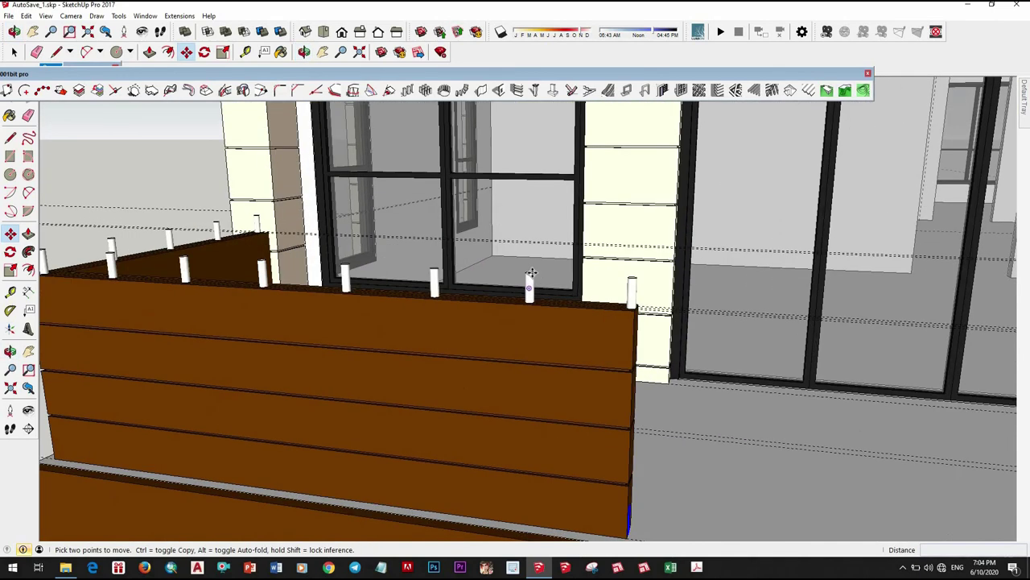
scroll(528, 272, "up", 2)
scroll(531, 347, "up", 2)
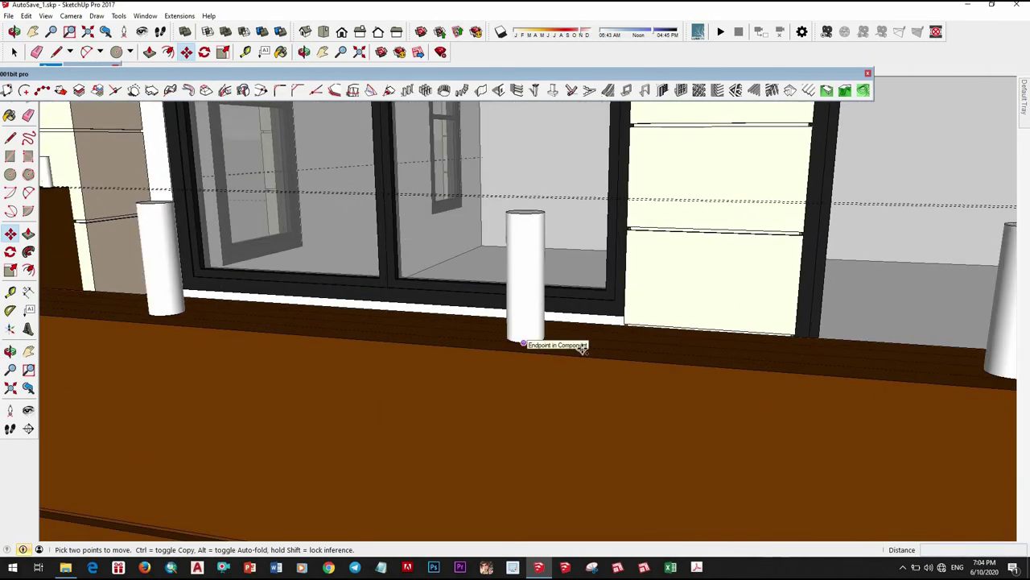
left_click(526, 342)
scroll(531, 343, "down", 2)
scroll(686, 354, "up", 2)
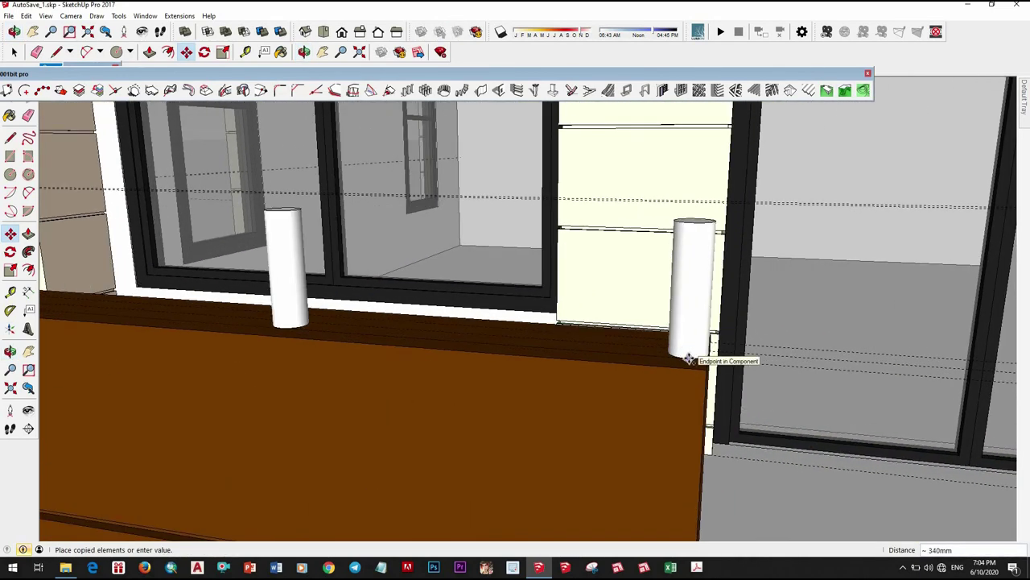
left_click(660, 354)
scroll(672, 281, "down", 2)
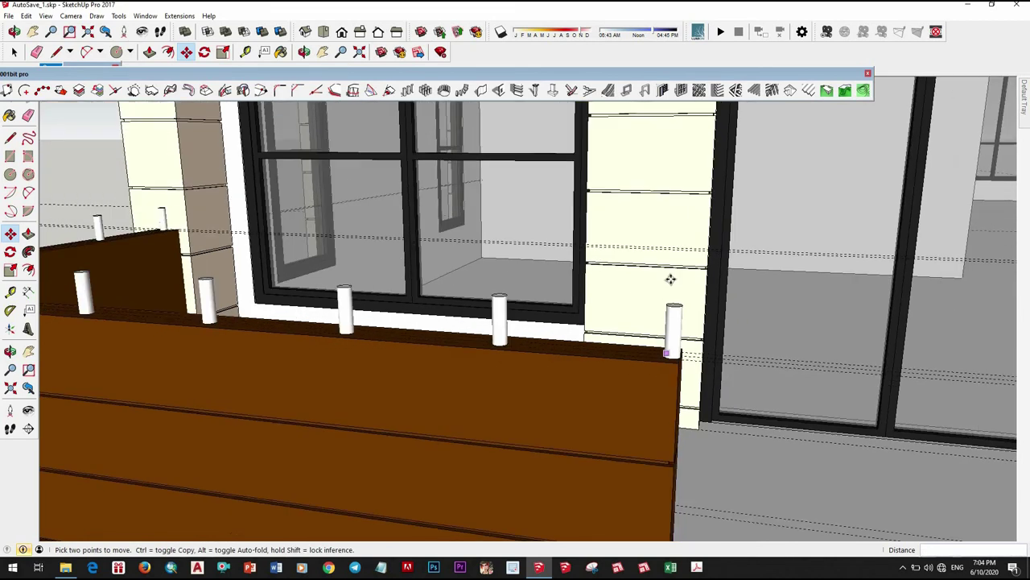
scroll(587, 407, "up", 3)
key("space")
scroll(583, 355, "up", 1)
scroll(583, 355, "up", 1)
Step: Edit the floor cylinder component and Push/Pull its top face up about 800mm into a slender post
right_click(581, 346)
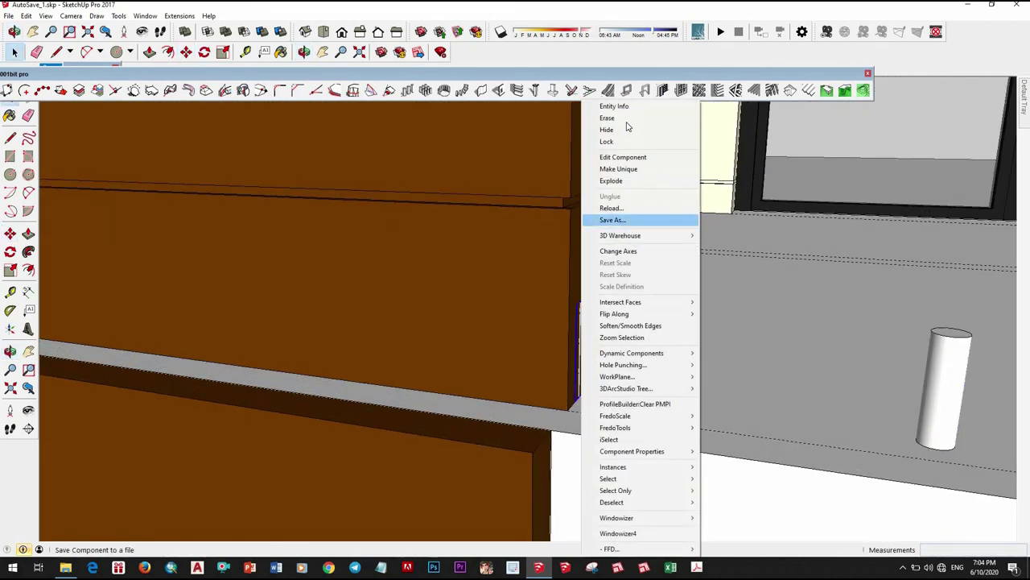
middle_click_drag(692, 354, 716, 342)
right_click(702, 347)
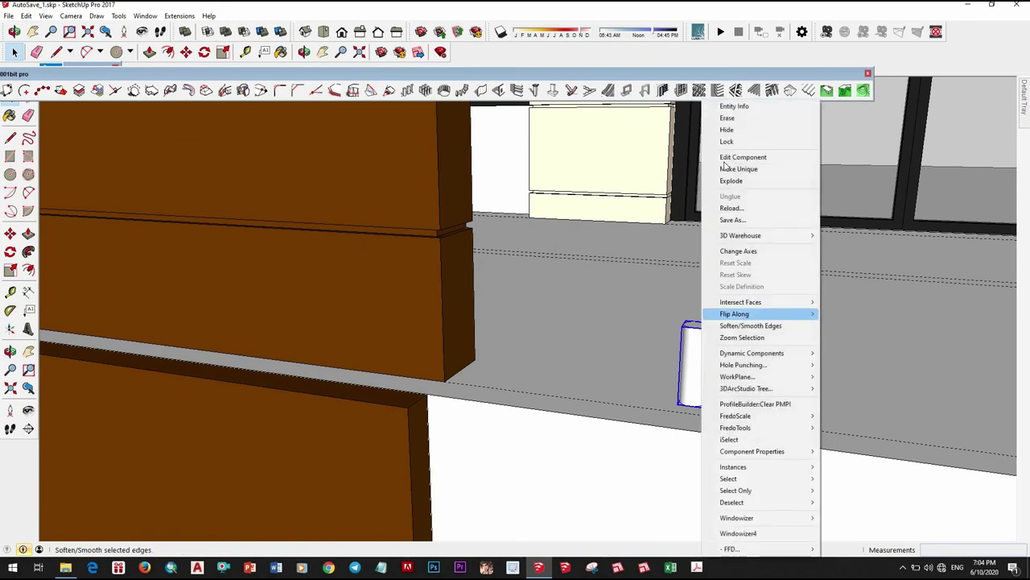
left_click(738, 169)
scroll(690, 362, "up", 5)
double_click(690, 362)
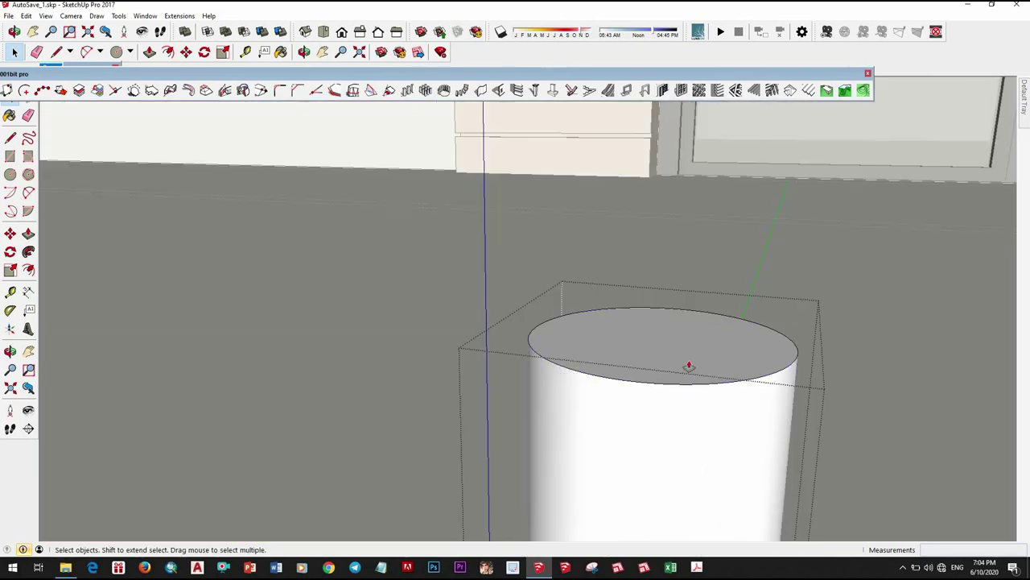
key("p")
left_click(692, 331)
scroll(616, 304, "down", 5)
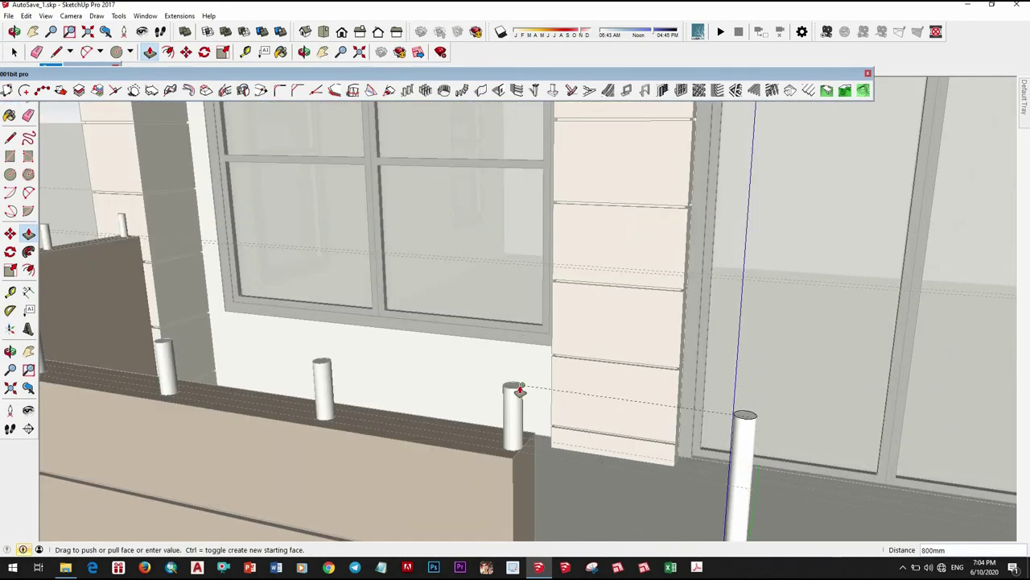
left_click(519, 390)
key("space")
scroll(423, 340, "down", 5)
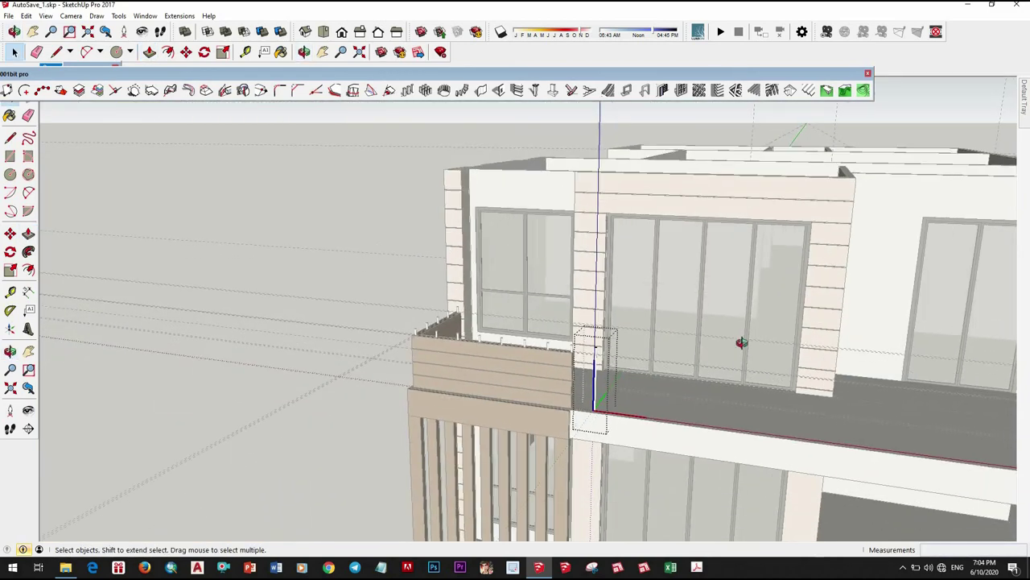
mouse_move(741, 340)
middle_mouse_down()
mouse_move(704, 250)
mouse_move(690, 415)
middle_mouse_up()
scroll(656, 410, "up", 3)
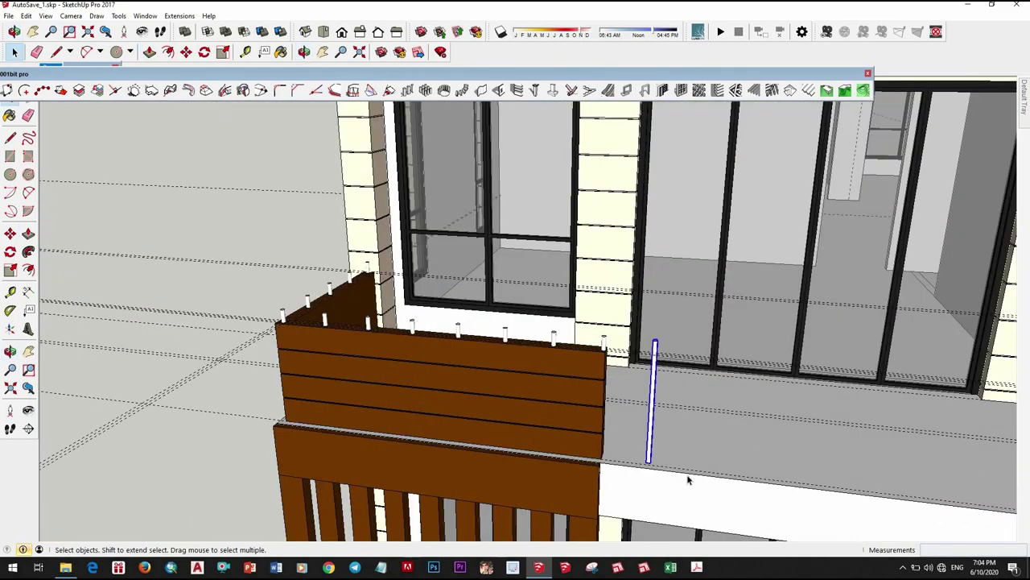
Step: Begin copying the tall post across the balcony floor, then cancel the copy
scroll(688, 480, "up", 2)
key("m")
scroll(648, 473, "up", 2)
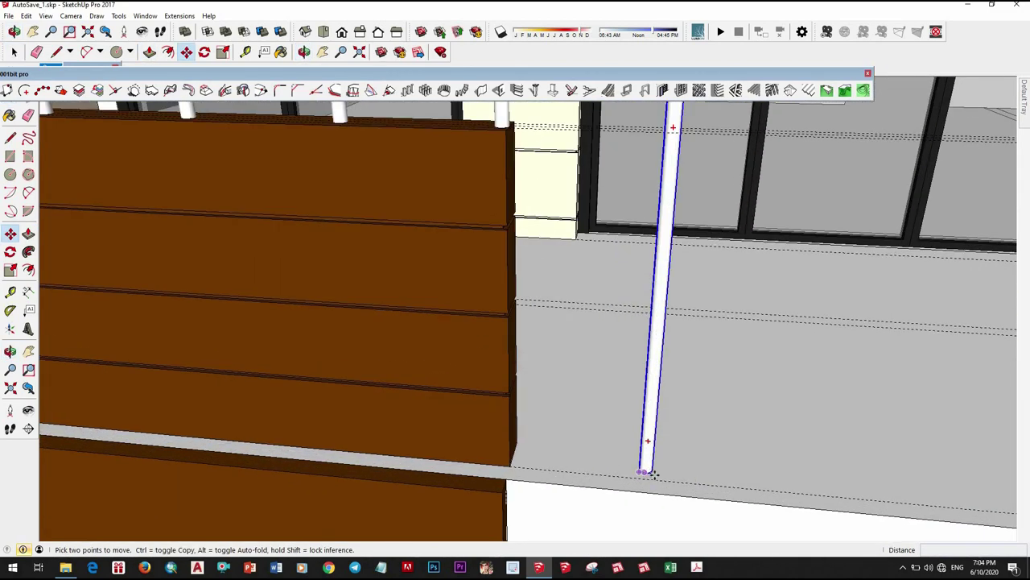
scroll(652, 473, "down", 2)
left_click(642, 471)
key("ctrl")
scroll(688, 455, "down", 3)
mouse_move(773, 446)
middle_mouse_down()
mouse_move(438, 410)
mouse_move(548, 398)
mouse_move(702, 439)
middle_mouse_up()
scroll(547, 398, "up", 2)
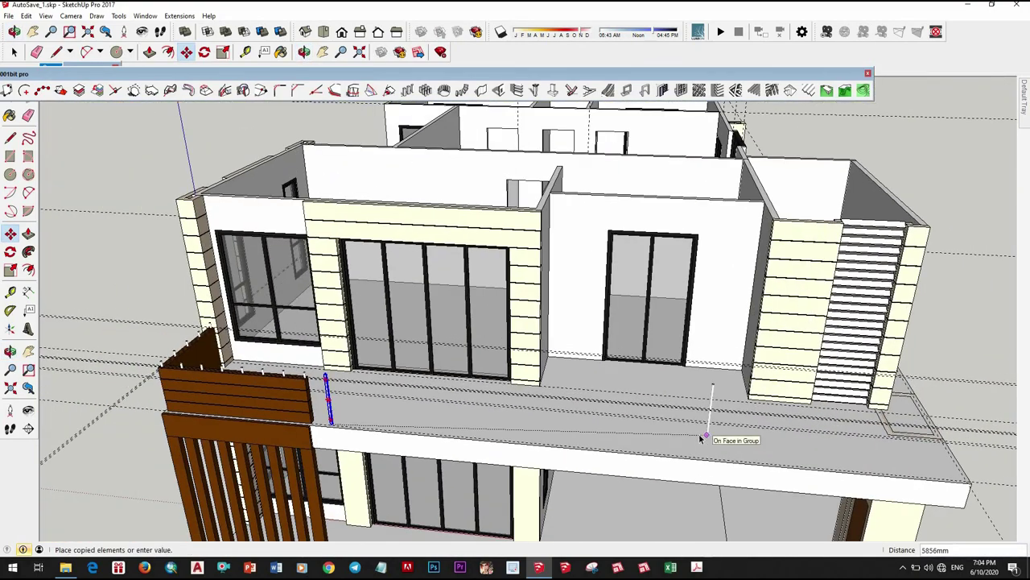
key("space")
Step: Use the Tape Measure on the balcony floor to set out the baluster positions
scroll(644, 431, "down", 2)
scroll(612, 426, "up", 2)
middle_click_drag(612, 427, 578, 419)
scroll(503, 368, "up", 3)
left_click(505, 377)
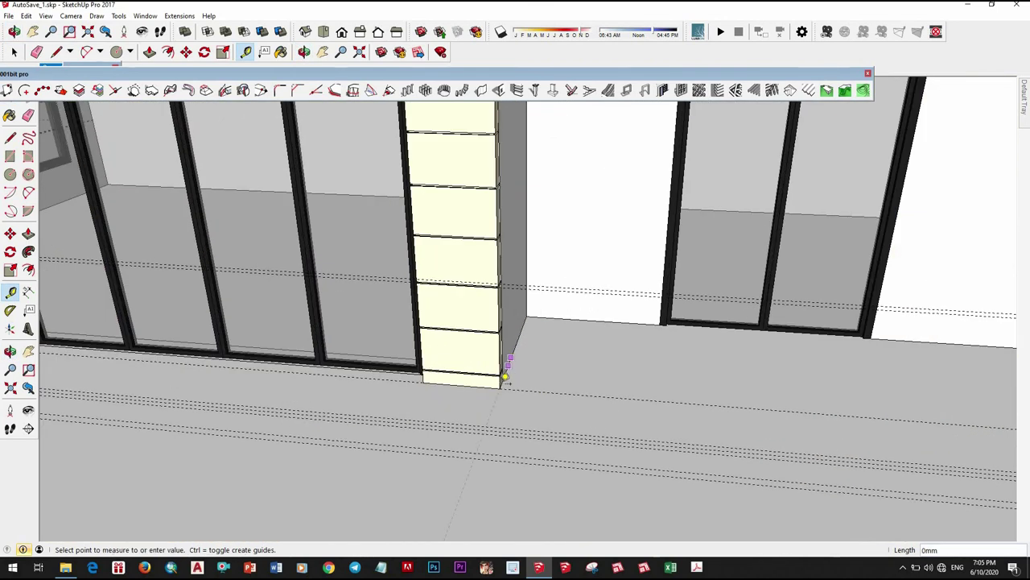
key("space")
scroll(552, 380, "down", 3)
scroll(612, 411, "up", 1)
scroll(633, 423, "up", 2)
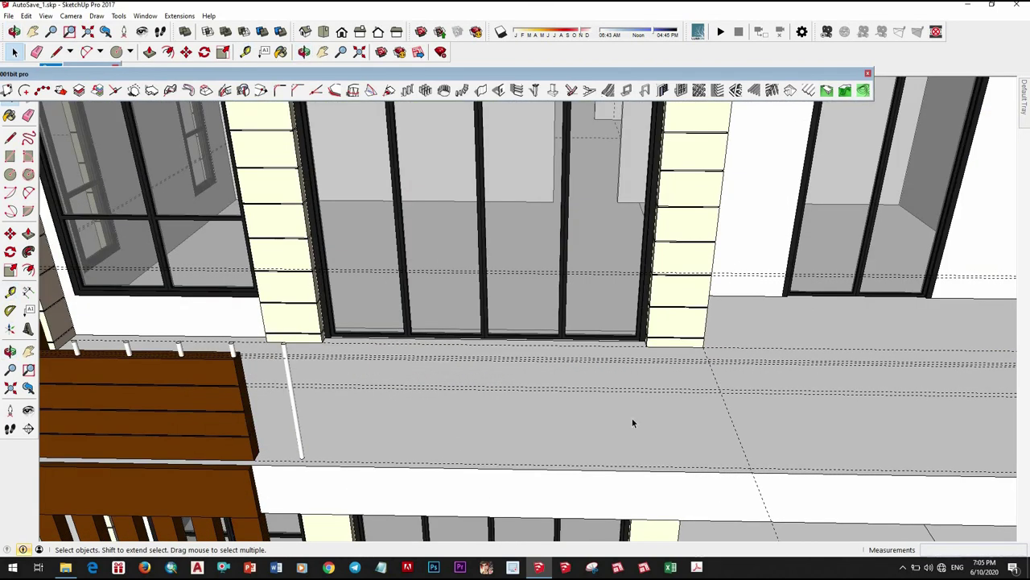
key("t")
left_click(732, 422)
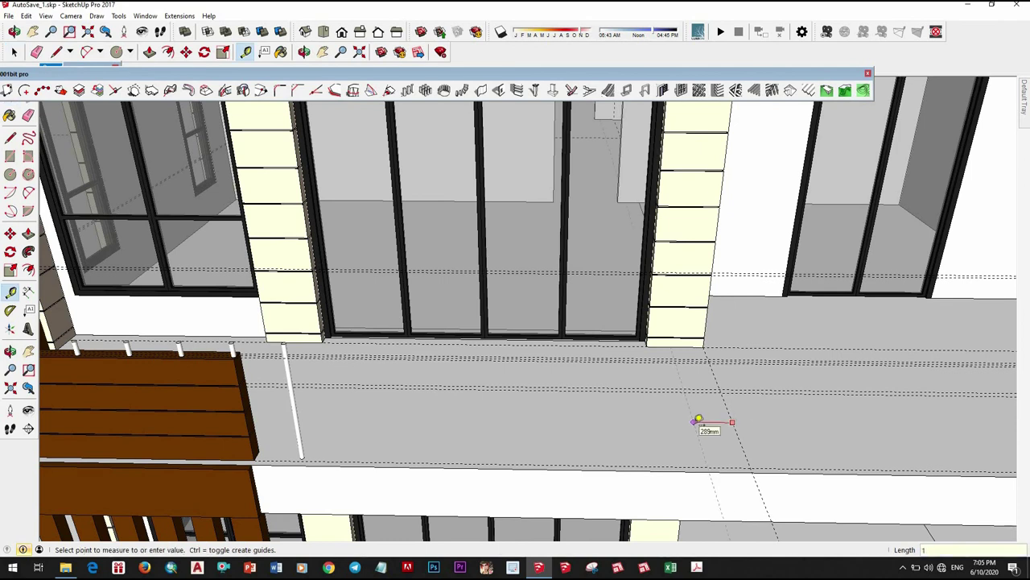
key("space")
scroll(682, 483, "down", 3)
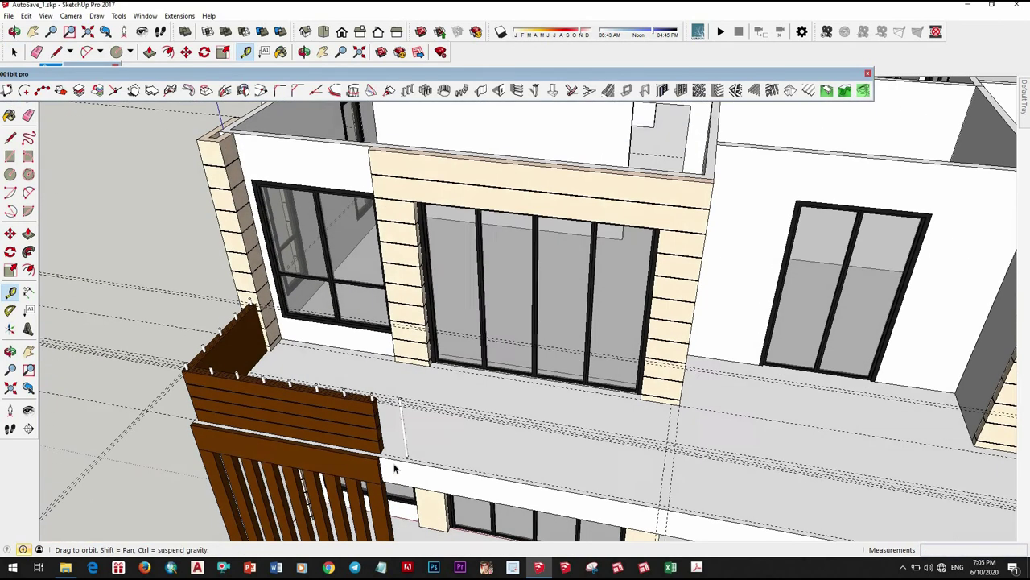
scroll(406, 445, "up", 3)
Step: Copy the pole to the balcony's far end and array it /4 into evenly spaced poles
key("m")
scroll(422, 453, "up", 2)
scroll(395, 449, "up", 3)
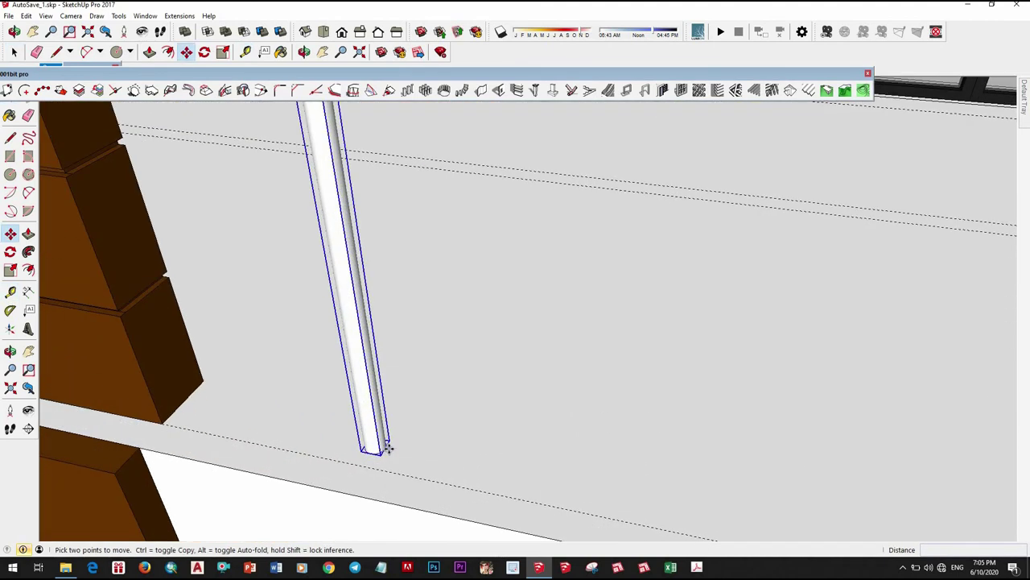
left_click(460, 461)
key("ctrl")
scroll(499, 443, "down", 3)
scroll(532, 424, "down", 2)
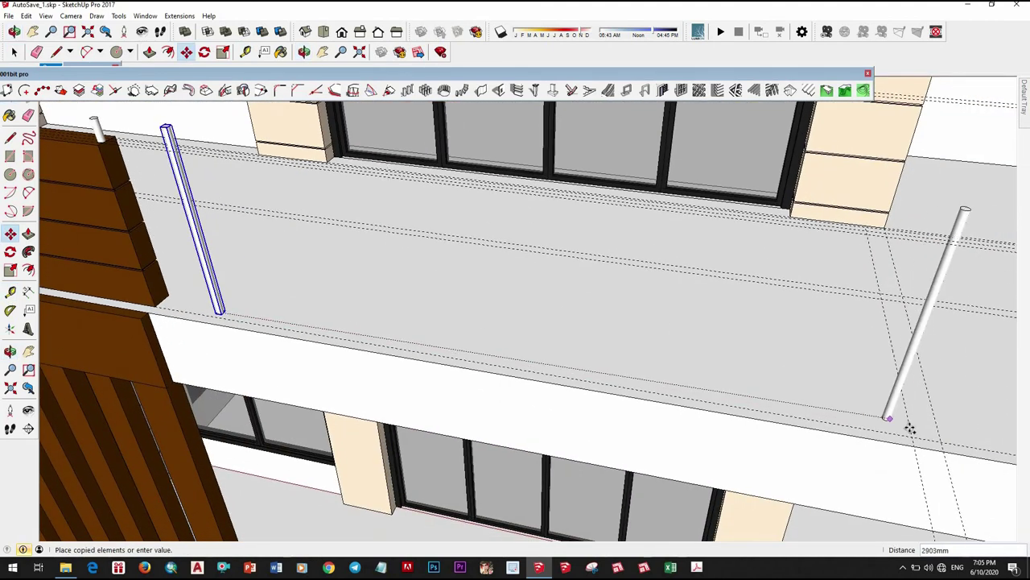
left_click(638, 395)
middle_click_drag(638, 394, 675, 457)
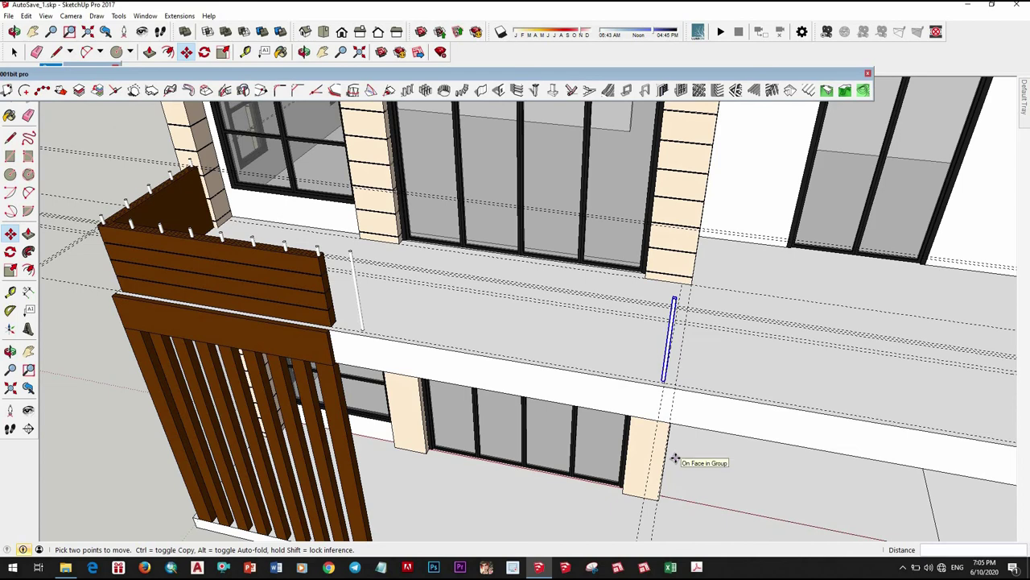
type("/4")
key("Return")
mouse_move(671, 287)
middle_mouse_down()
mouse_move(690, 198)
mouse_move(668, 237)
mouse_move(594, 202)
mouse_move(545, 376)
middle_mouse_up()
scroll(545, 376, "up", 3)
middle_click_drag(408, 338, 413, 361)
key("space")
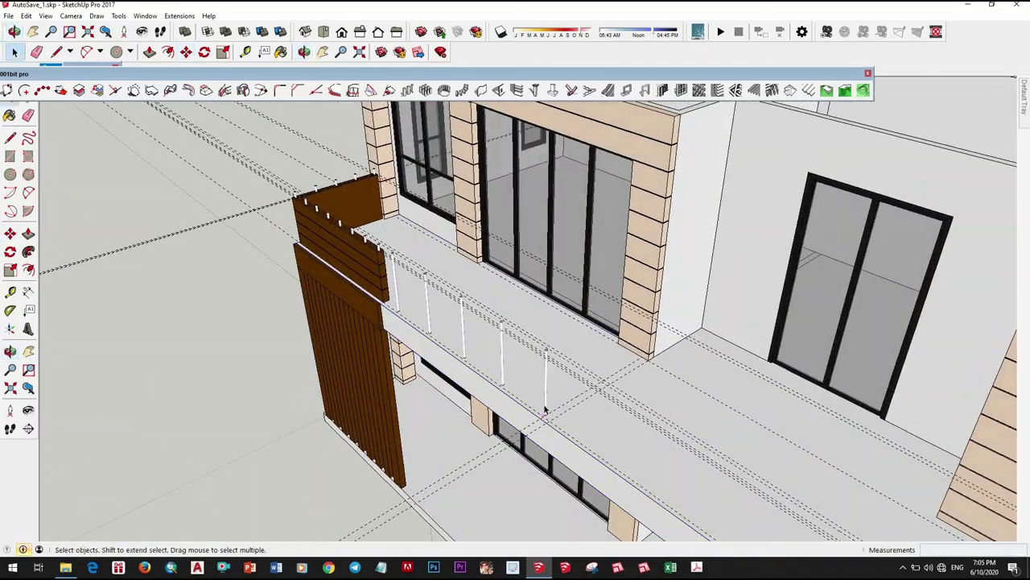
Step: Copy a pole against the far pillar and fill the gap with /4 evenly spaced poles
scroll(549, 409, "up", 2)
scroll(510, 441, "up", 3)
key("m")
scroll(414, 430, "up", 3)
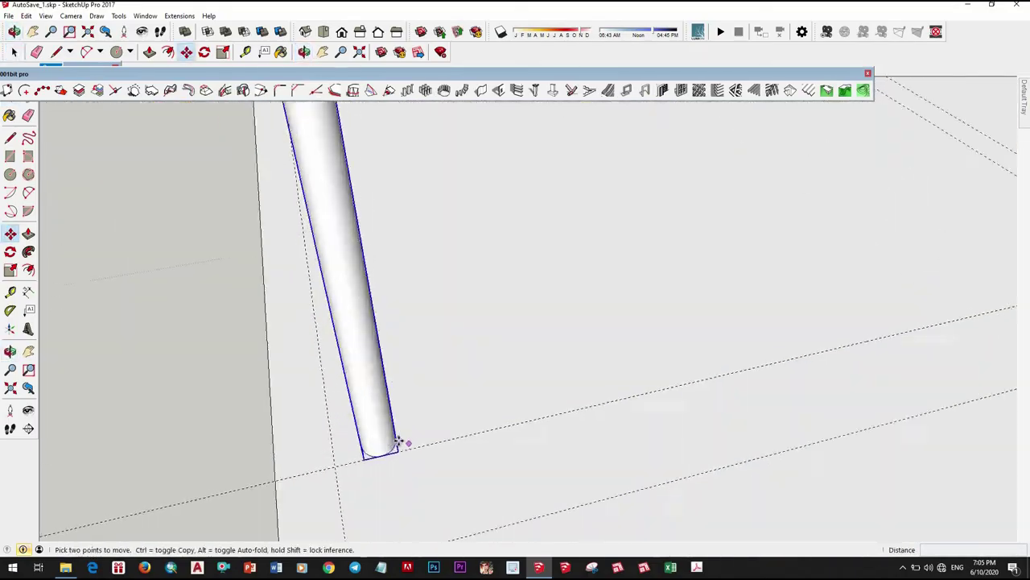
scroll(396, 442, "up", 1)
left_click(392, 442)
key("ctrl")
scroll(743, 408, "down", 3)
scroll(759, 452, "down", 2)
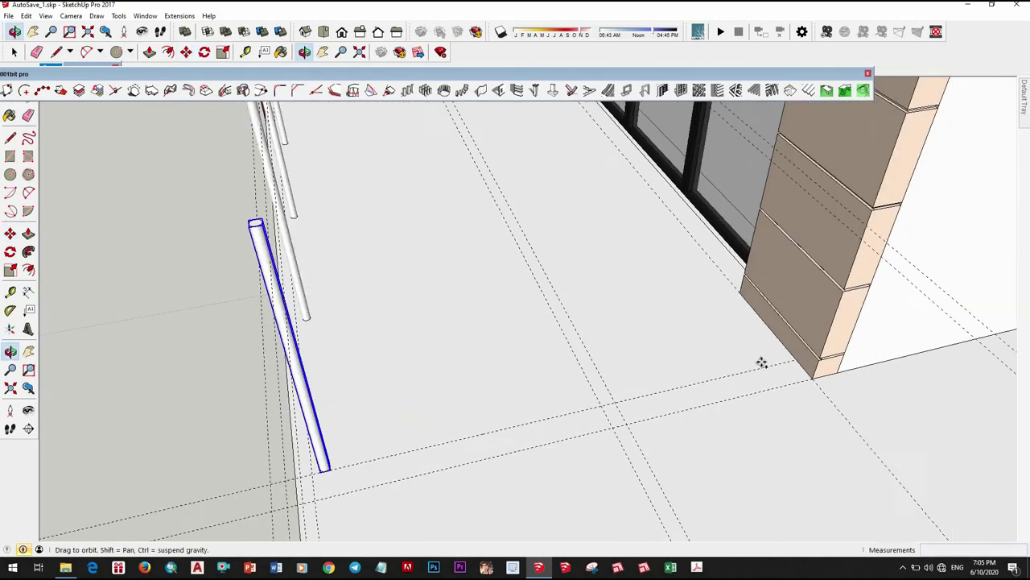
scroll(766, 452, "up", 3)
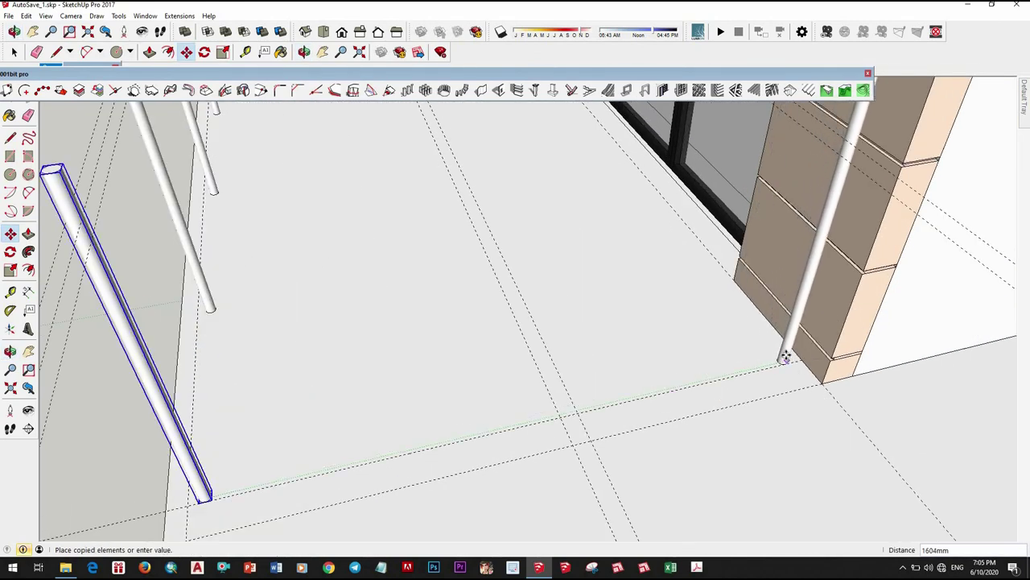
left_click(782, 358)
type("/4")
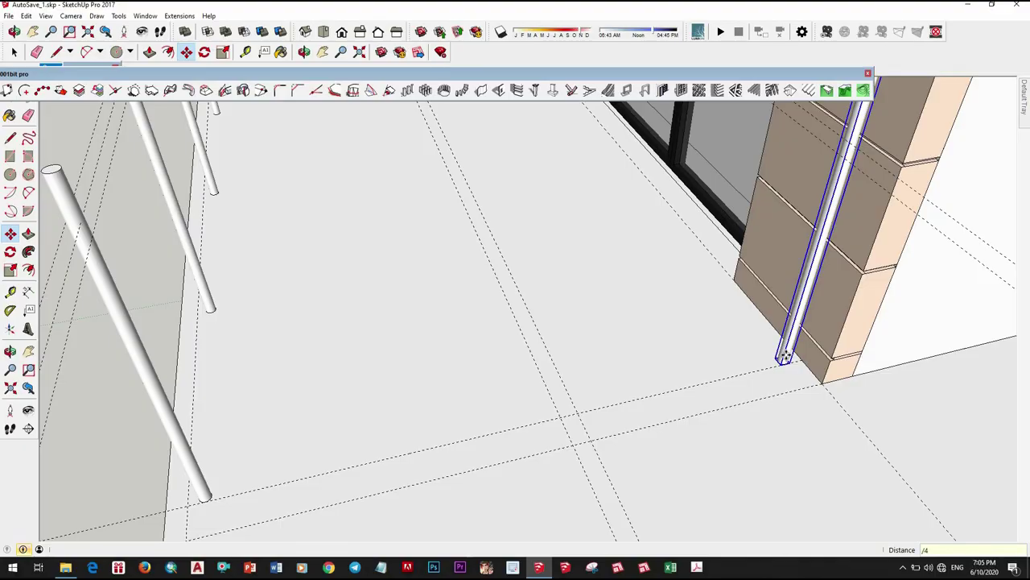
key("Return")
scroll(548, 373, "down", 3)
scroll(547, 373, "down", 5)
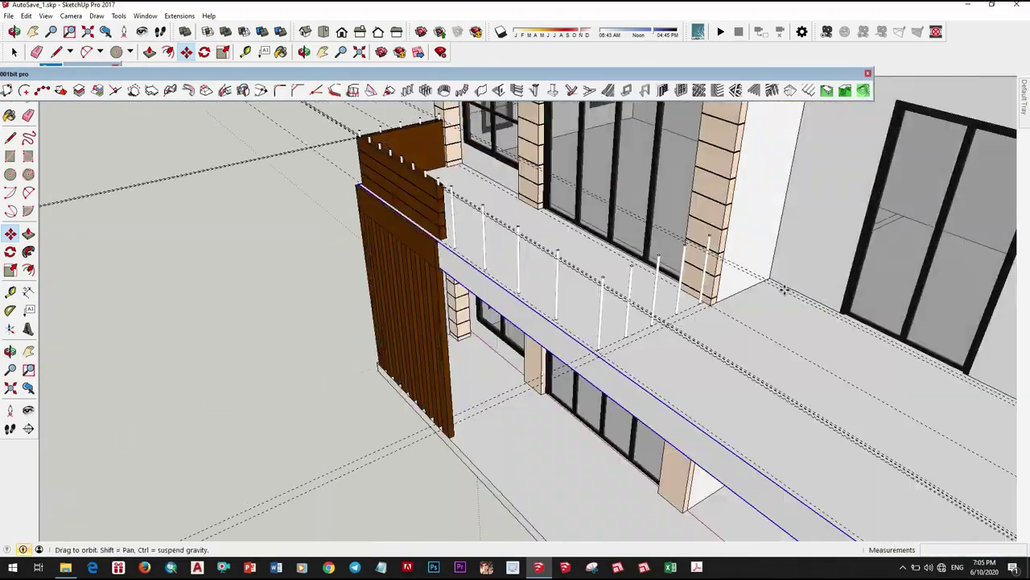
mouse_move(547, 373)
middle_mouse_down()
mouse_move(758, 331)
mouse_move(432, 395)
middle_mouse_up()
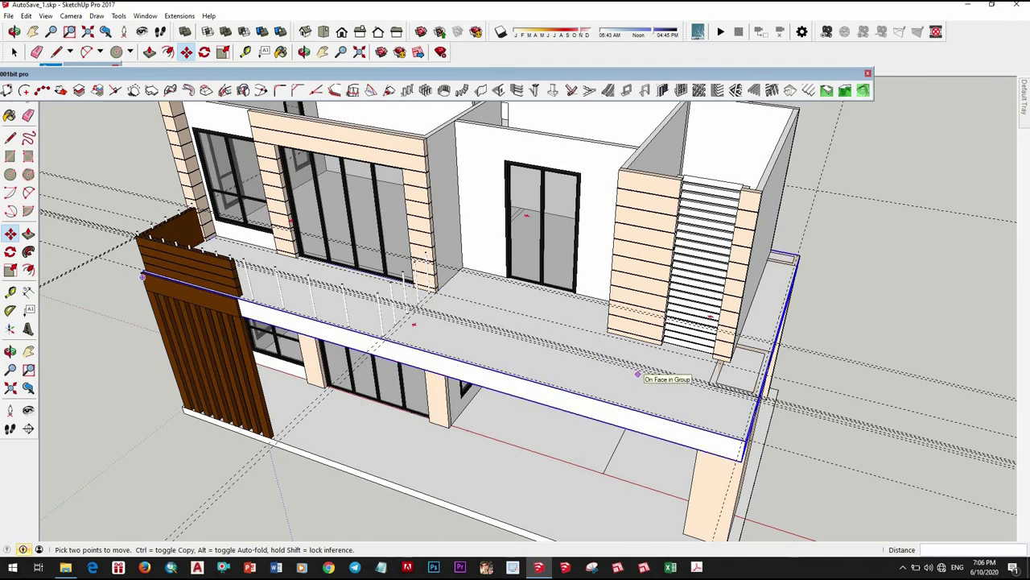
mouse_move(638, 375)
middle_mouse_down()
mouse_move(609, 341)
mouse_move(652, 424)
middle_mouse_up()
key("space")
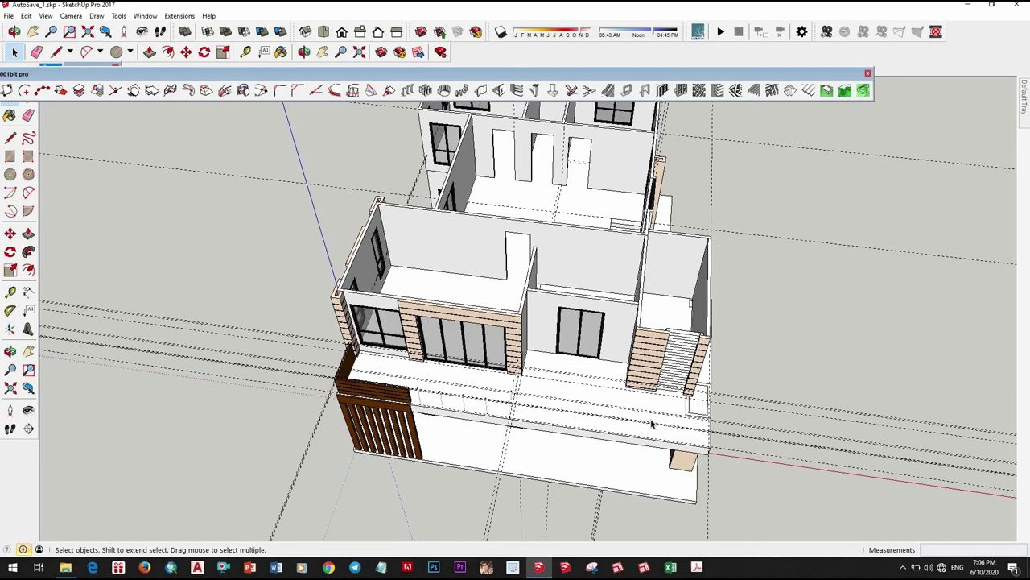
Step: Orbit and zoom to a close view of the balcony railing near the pillar
scroll(602, 400, "up", 3)
scroll(602, 421, "up", 3)
key("t")
scroll(729, 437, "up", 3)
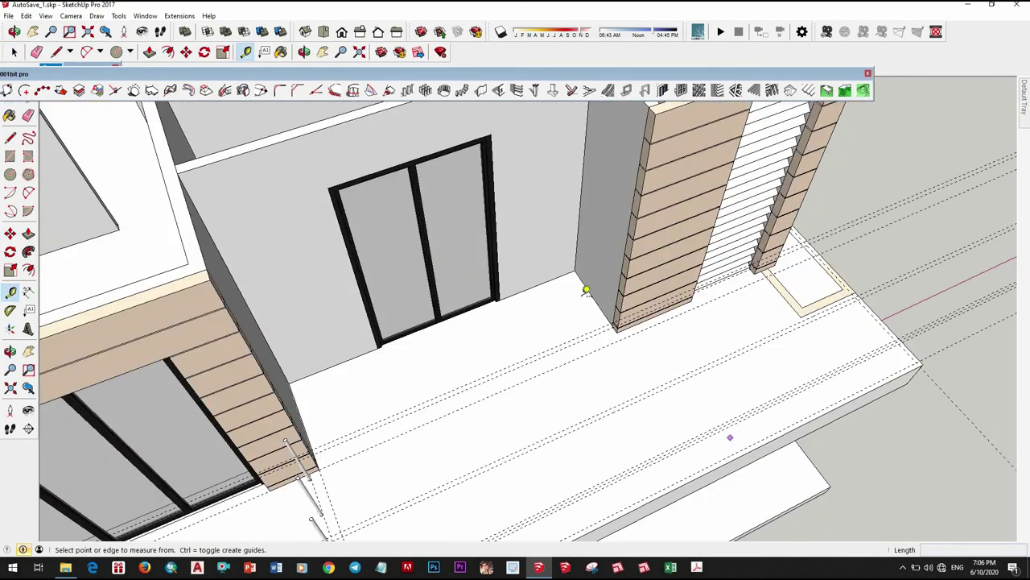
scroll(591, 287, "up", 2)
scroll(595, 306, "down", 2)
scroll(636, 345, "down", 2)
mouse_move(653, 345)
middle_mouse_down()
mouse_move(460, 395)
mouse_move(305, 282)
middle_mouse_up()
scroll(416, 344, "up", 3)
scroll(510, 376, "up", 1)
key("space")
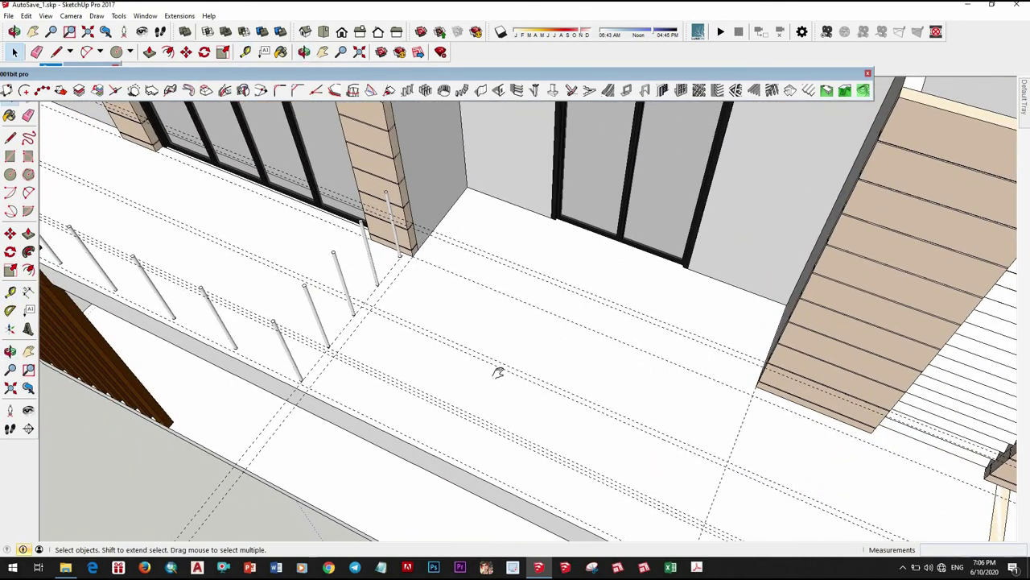
middle_click_drag(499, 370, 316, 315)
scroll(384, 341, "up", 3)
scroll(386, 341, "up", 2)
Step: Tape-measure from the pillar-base corner to the last baluster, about 872mm
key("t")
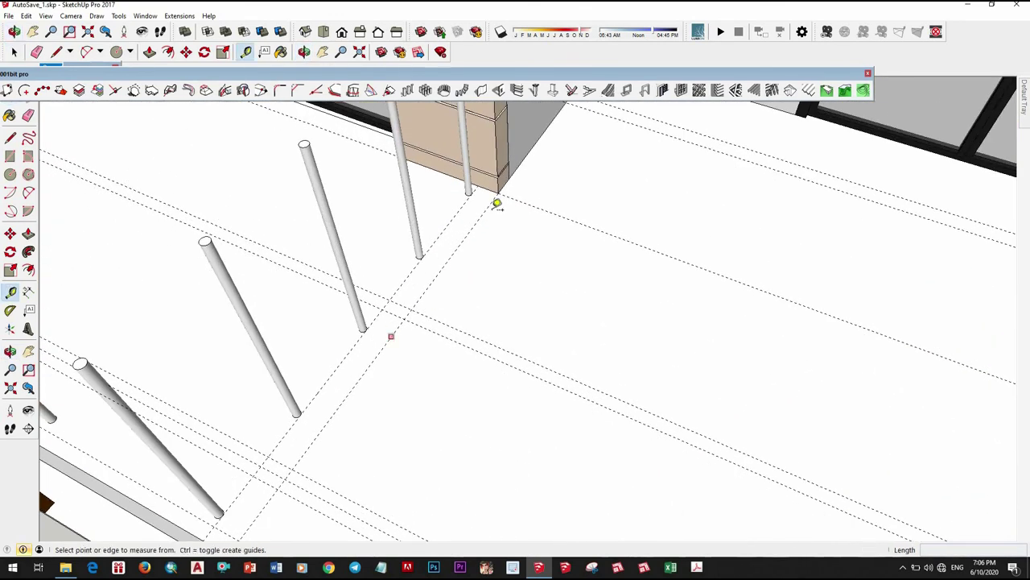
scroll(554, 197, "up", 1)
left_click(554, 196)
scroll(278, 394, "up", 1)
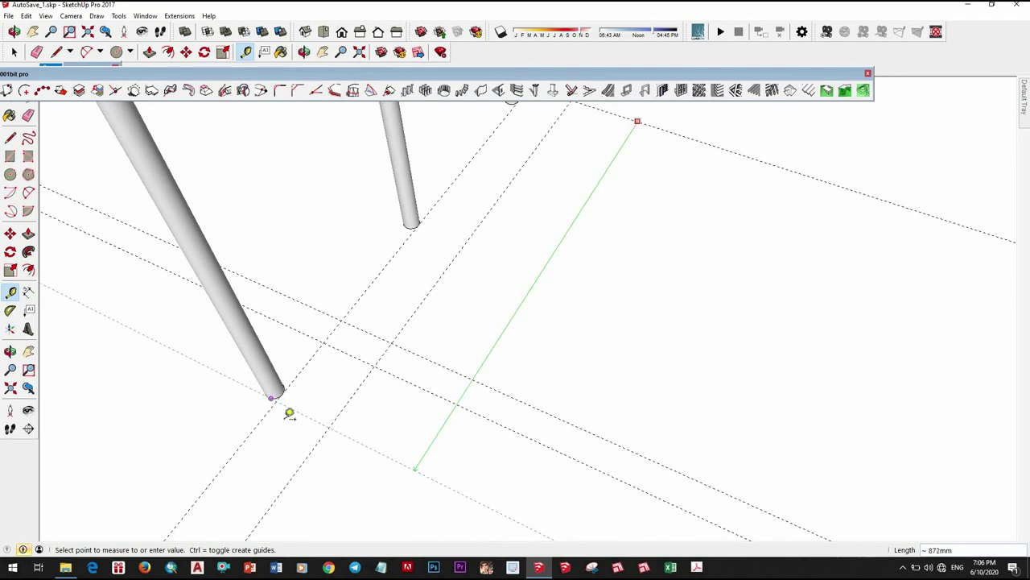
scroll(287, 409, "up", 1)
scroll(283, 400, "up", 2)
scroll(389, 374, "down", 2)
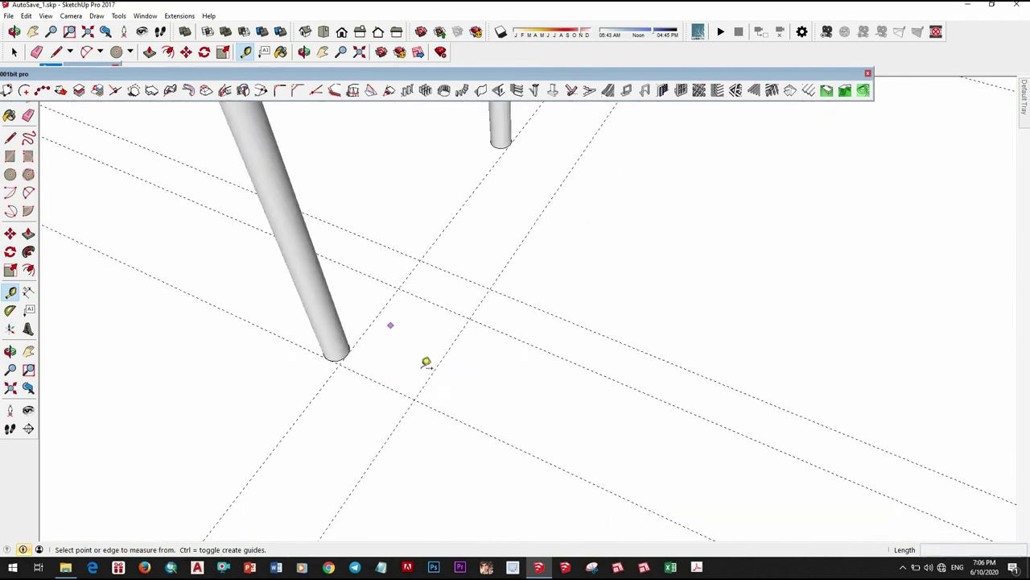
scroll(425, 361, "down", 3)
mouse_move(488, 365)
middle_mouse_down()
mouse_move(700, 228)
mouse_move(538, 286)
mouse_move(368, 306)
mouse_move(394, 345)
mouse_move(511, 400)
mouse_move(626, 363)
mouse_move(476, 317)
mouse_move(564, 380)
middle_mouse_up()
key("t")
scroll(564, 379, "down", 5)
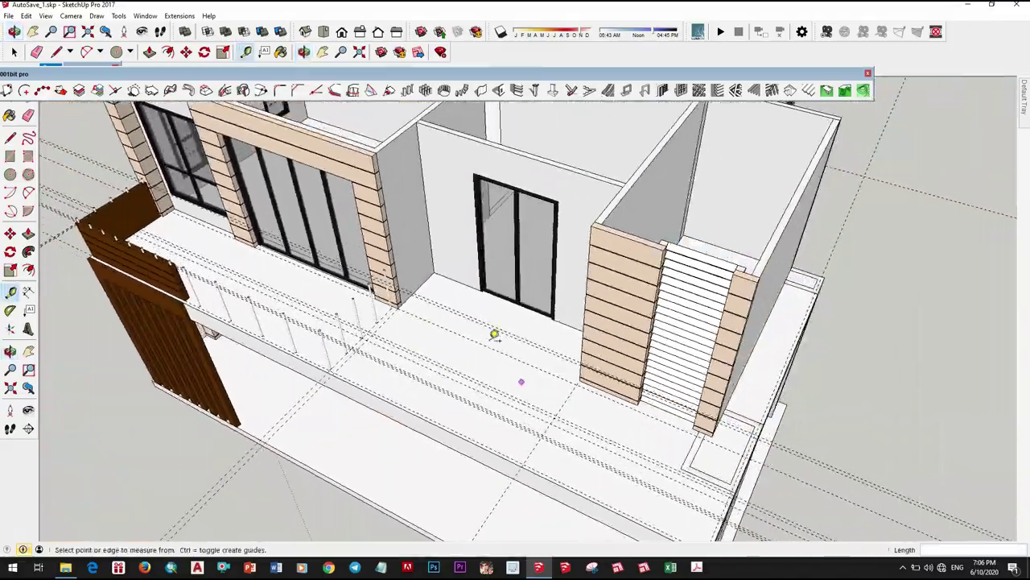
scroll(494, 330, "down", 1)
mouse_move(485, 382)
middle_mouse_down()
mouse_move(523, 368)
mouse_move(754, 487)
mouse_move(406, 403)
middle_mouse_up()
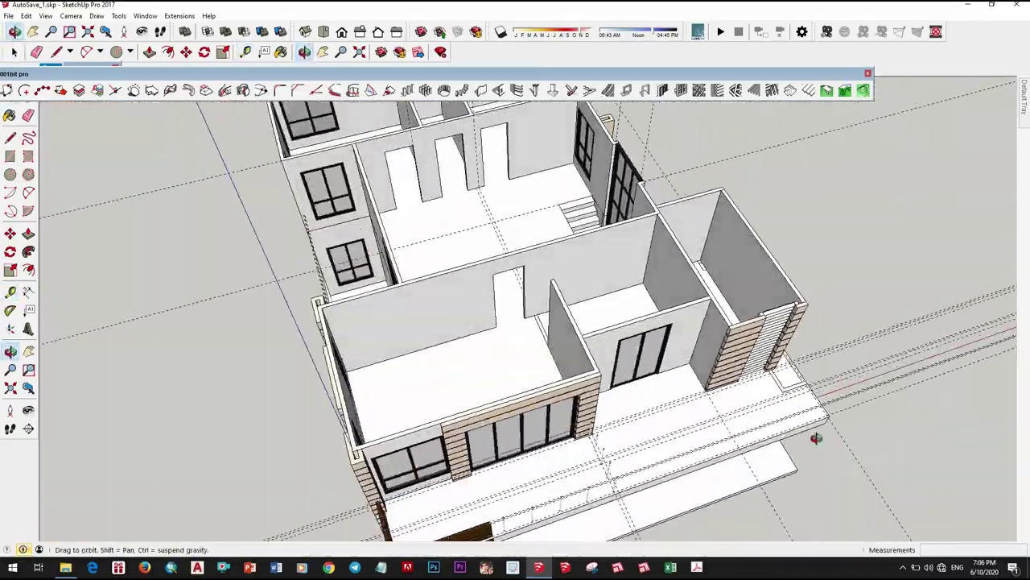
scroll(407, 403, "up", 5)
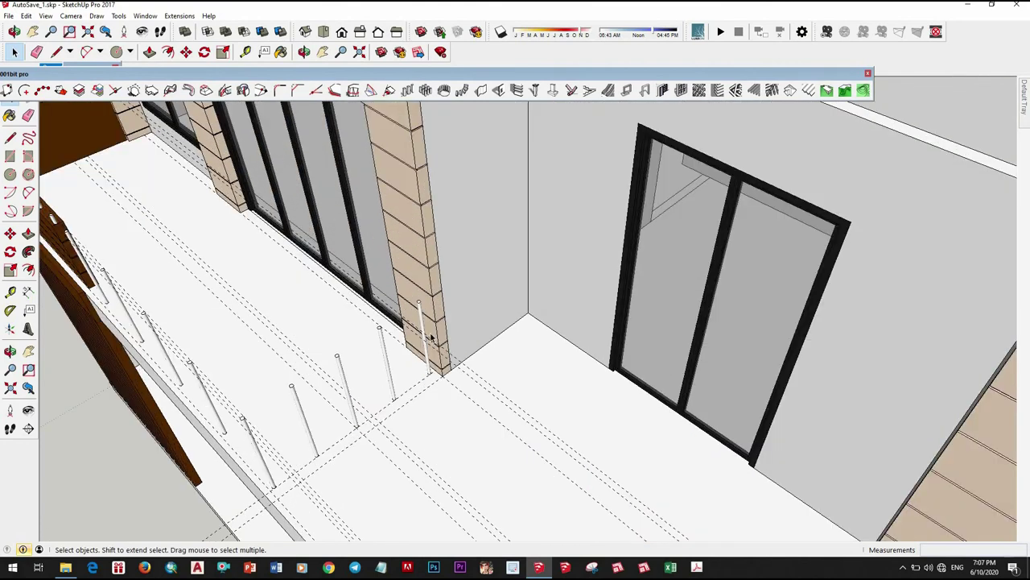
scroll(442, 365, "up", 2)
Step: Copy the white post with Move and Ctrl, placing it at the pillar base corner
key("m")
scroll(460, 381, "up", 3)
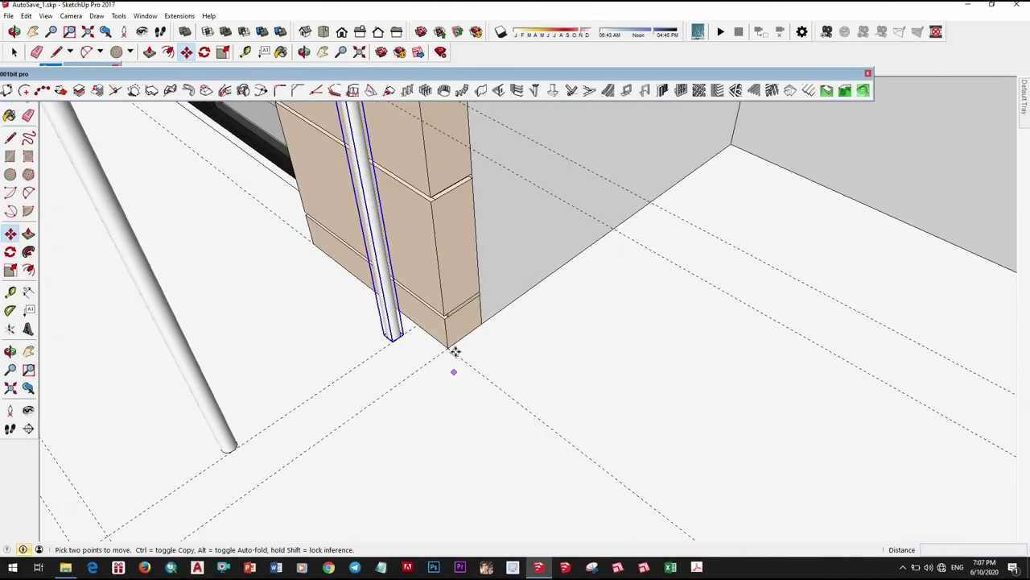
scroll(454, 349, "up", 2)
scroll(392, 338, "down", 3)
scroll(391, 338, "down", 2)
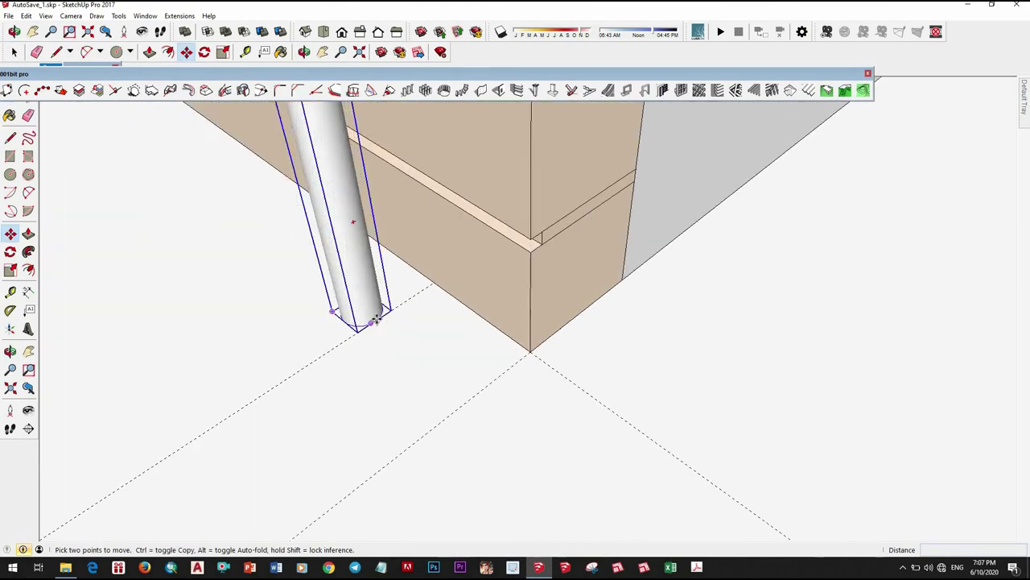
left_click(391, 330)
key("ctrl")
mouse_move(516, 384)
middle_mouse_down()
mouse_move(662, 402)
mouse_move(587, 398)
middle_mouse_up()
scroll(662, 403, "down", 3)
scroll(729, 395, "up", 3)
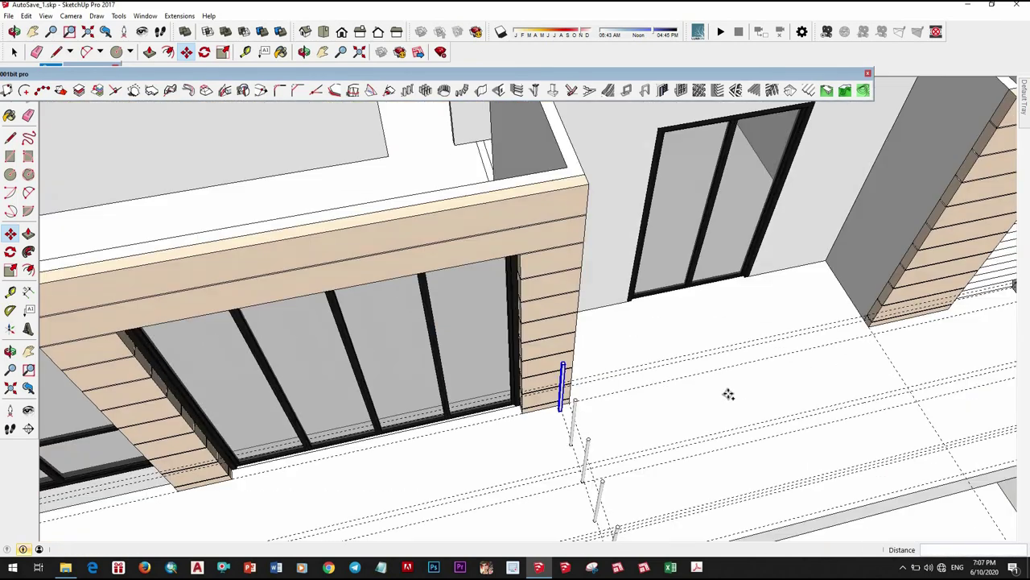
middle_click_drag(729, 393, 605, 394)
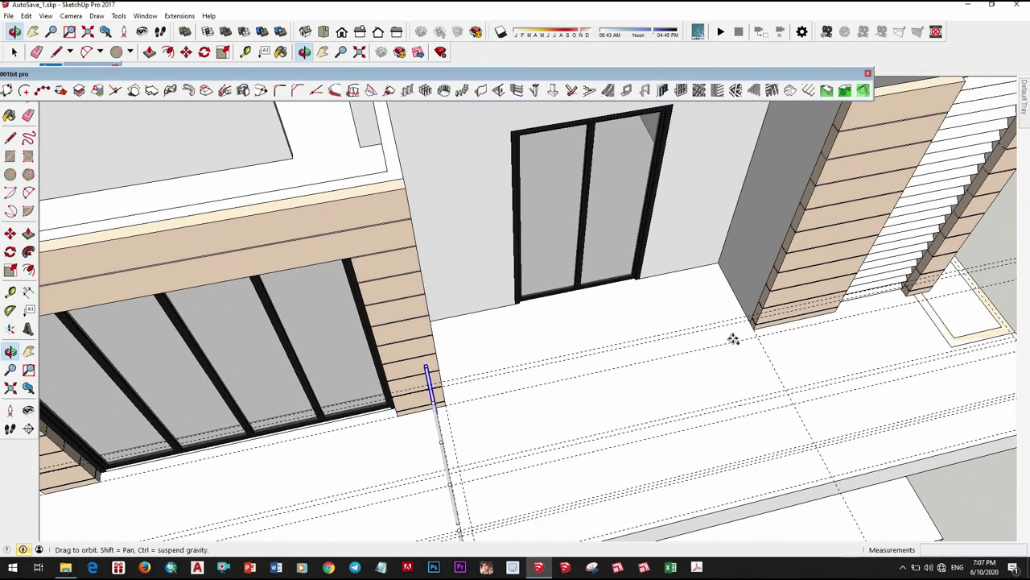
scroll(733, 338, "up", 3)
scroll(743, 342, "up", 2)
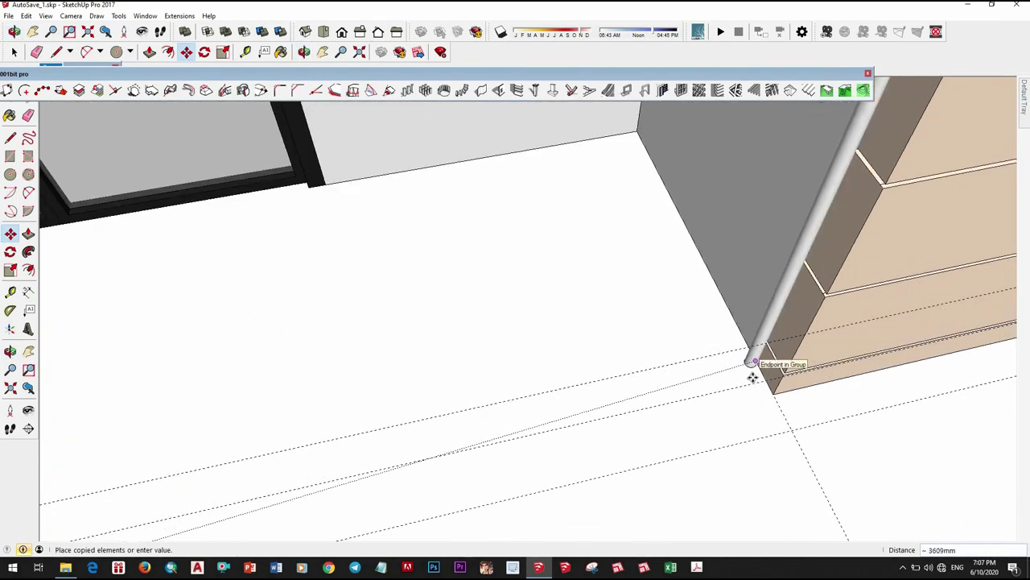
left_click(752, 375)
mouse_move(752, 375)
middle_mouse_down()
mouse_move(676, 354)
mouse_move(717, 413)
middle_mouse_up()
scroll(716, 413, "down", 3)
scroll(693, 430, "up", 3)
Step: Reposition the new post 50mm away from the pillar
left_click(695, 430)
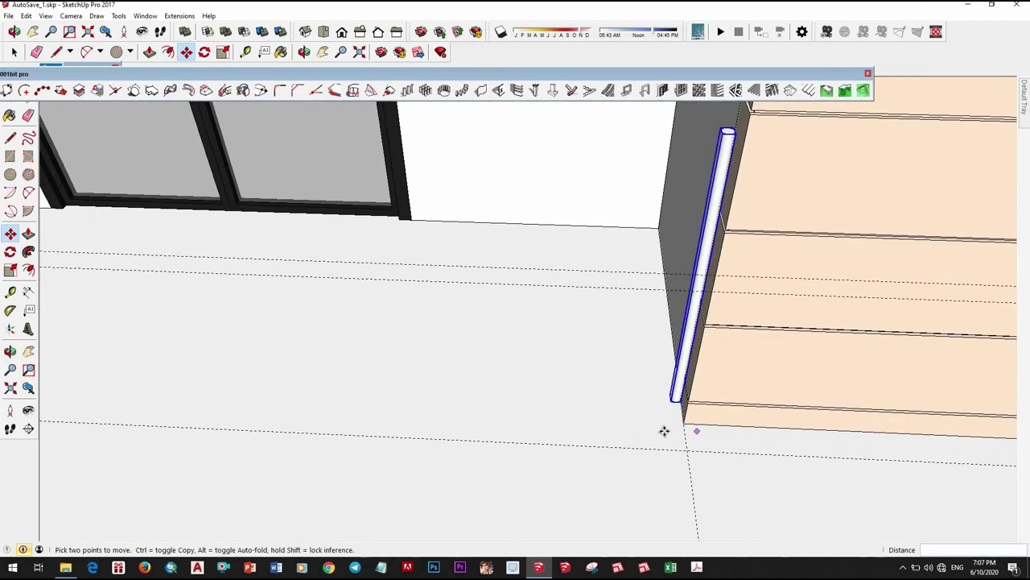
type("5")
key("Return")
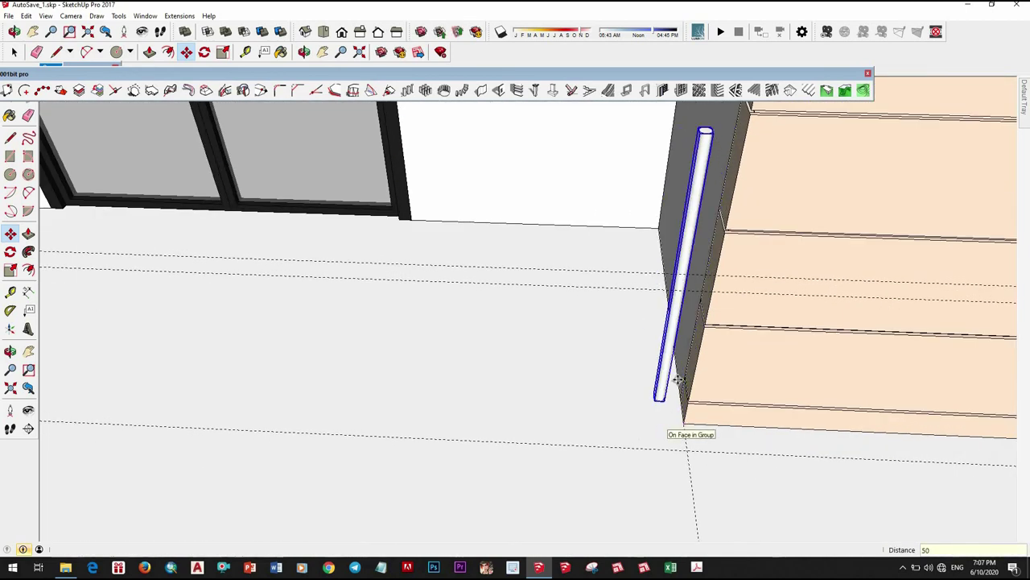
scroll(667, 430, "down", 2)
scroll(708, 360, "up", 3)
scroll(693, 290, "up", 2)
type("50")
key("Return")
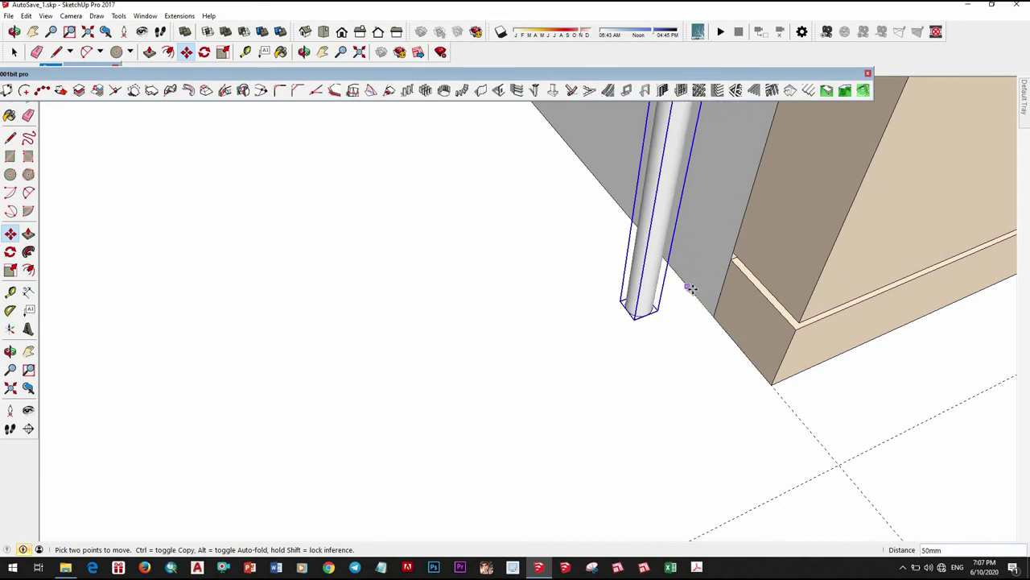
scroll(705, 370, "down", 3)
scroll(617, 398, "down", 2)
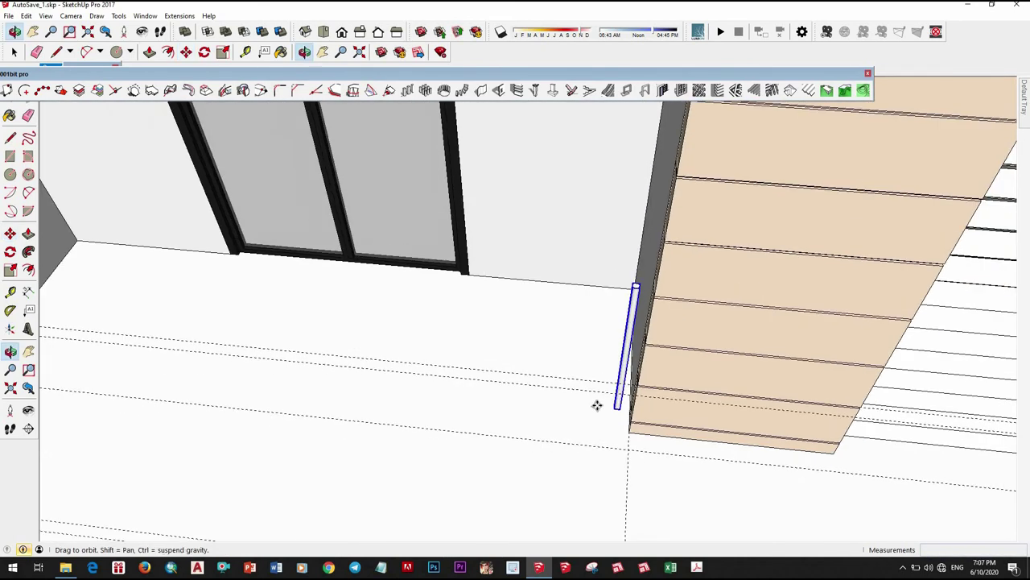
scroll(609, 409, "up", 2)
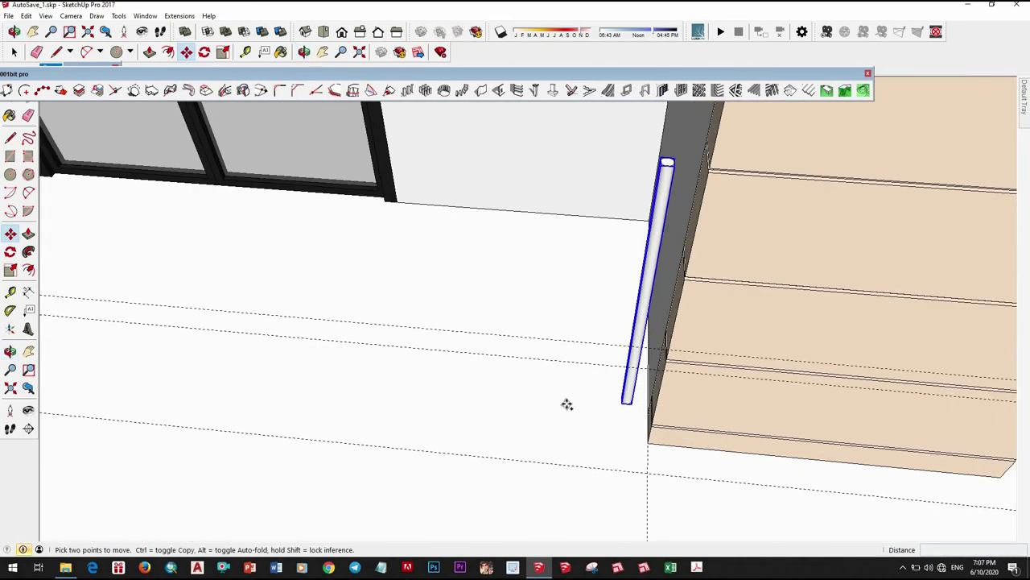
Step: Copy another baluster and place it beside the corner pillar
key("ctrl")
left_click(567, 404)
middle_click_drag(567, 404, 380, 395)
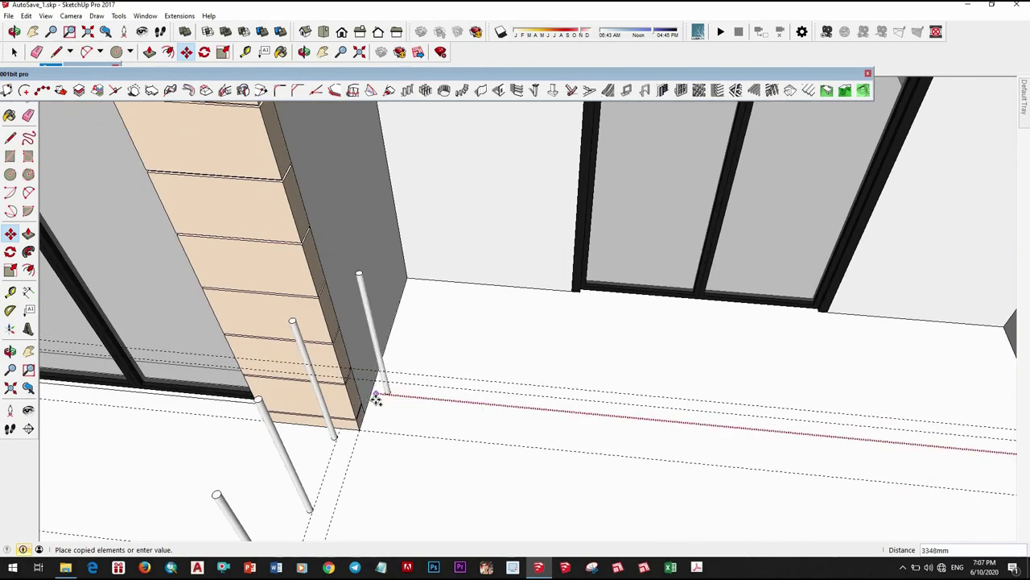
left_click(374, 391)
scroll(549, 431, "down", 3)
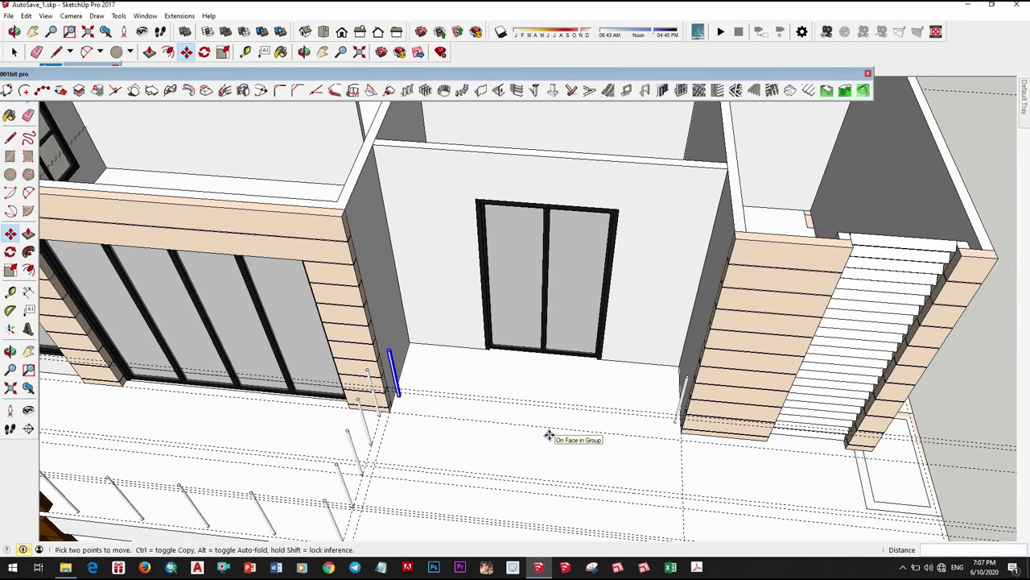
type("/4")
scroll(550, 396, "down", 5)
mouse_move(550, 396)
middle_mouse_down()
mouse_move(466, 412)
mouse_move(681, 285)
mouse_move(653, 373)
mouse_move(523, 341)
mouse_move(408, 354)
mouse_move(480, 393)
mouse_move(552, 395)
mouse_move(655, 368)
mouse_move(392, 335)
mouse_move(402, 276)
mouse_move(529, 317)
mouse_move(515, 346)
mouse_move(488, 363)
mouse_move(511, 359)
mouse_move(546, 384)
mouse_move(532, 355)
middle_mouse_up()
scroll(465, 412, "up", 5)
key("m")
key("space")
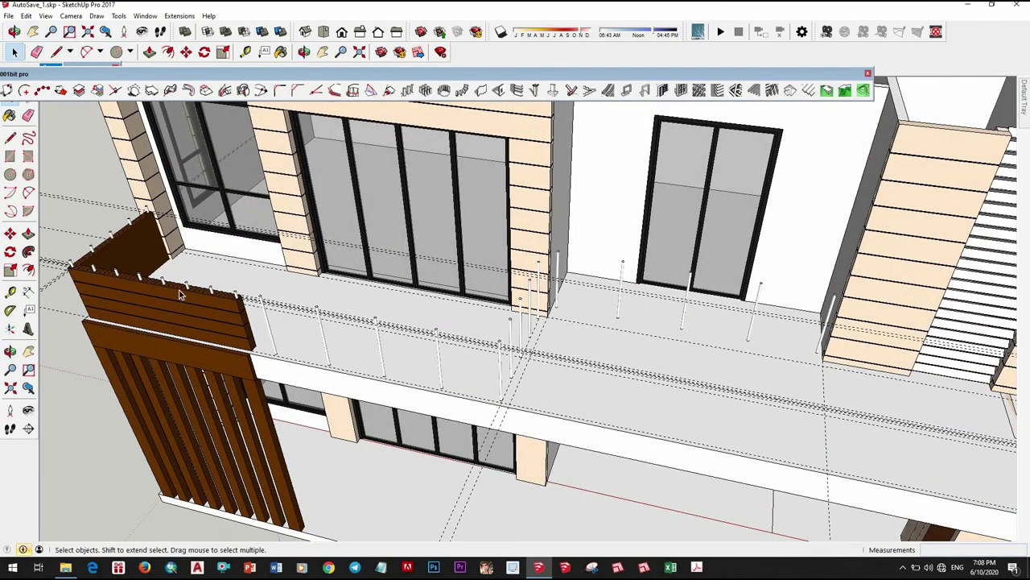
Step: Draw the first path edge from one baluster top to the next with the Line tool
mouse_move(179, 295)
middle_mouse_down()
mouse_move(387, 322)
mouse_move(403, 258)
middle_mouse_up()
scroll(388, 322, "up", 3)
scroll(393, 319, "up", 2)
scroll(383, 318, "down", 3)
scroll(402, 242, "up", 3)
scroll(409, 216, "up", 2)
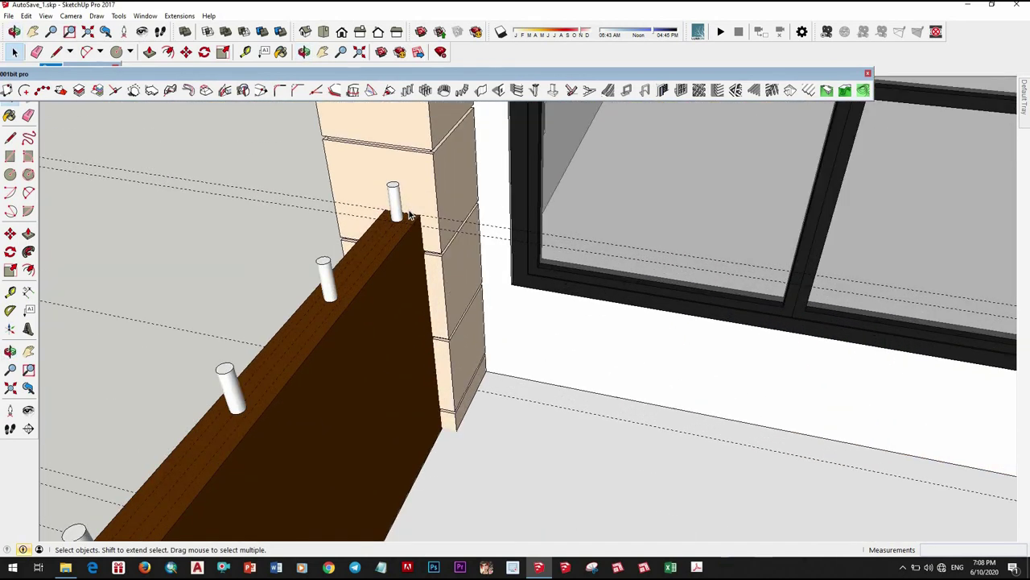
key("l")
scroll(393, 184, "up", 2)
scroll(399, 173, "up", 2)
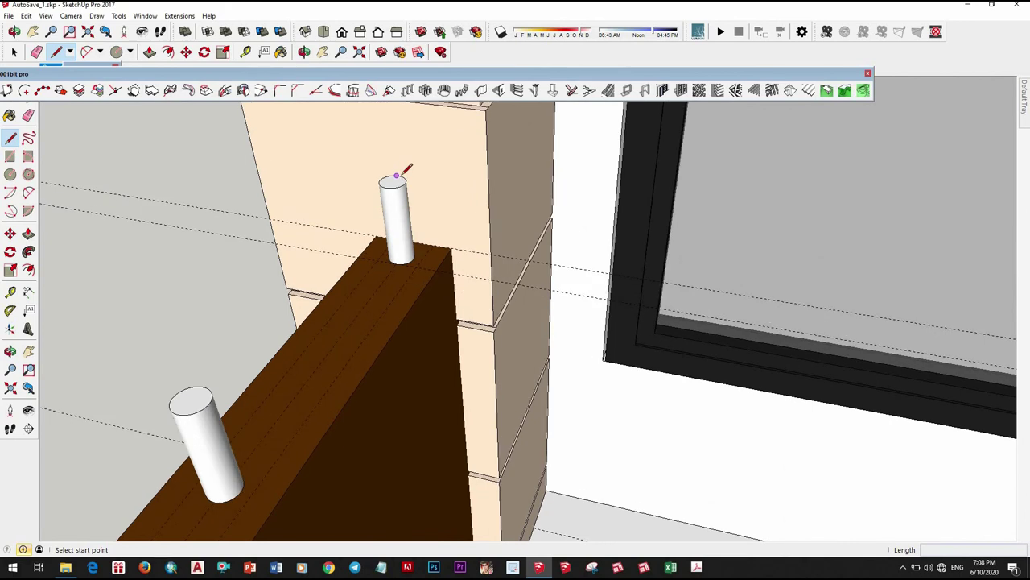
left_click(395, 177)
scroll(395, 177, "down", 4)
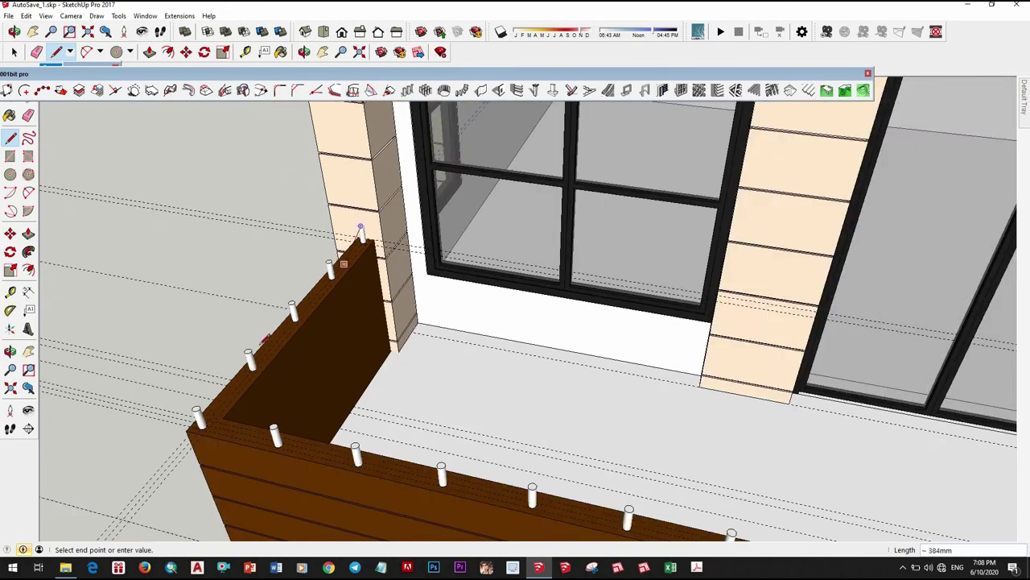
scroll(233, 338, "up", 2)
scroll(236, 343, "up", 2)
scroll(230, 352, "up", 2)
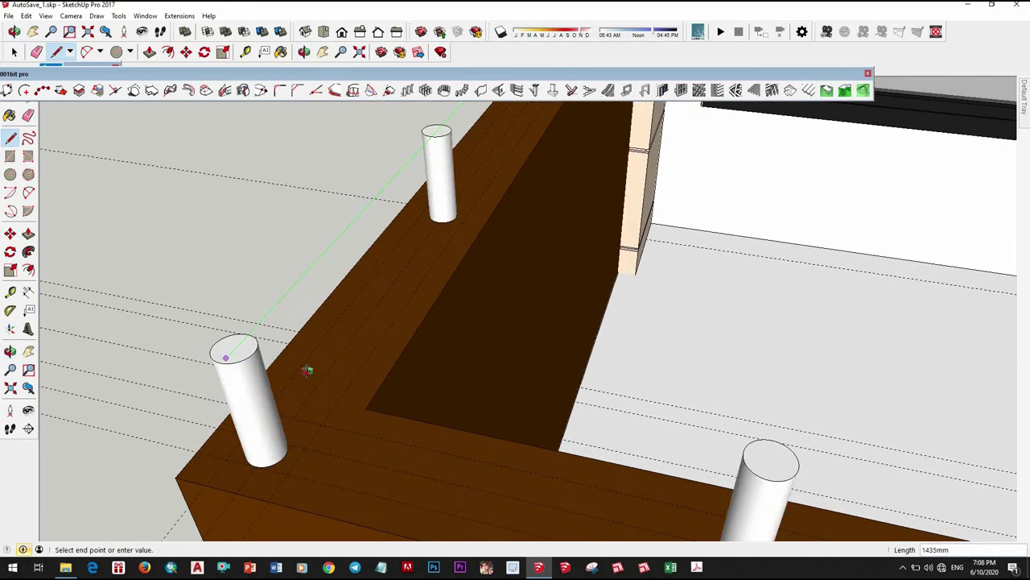
scroll(241, 367, "up", 2)
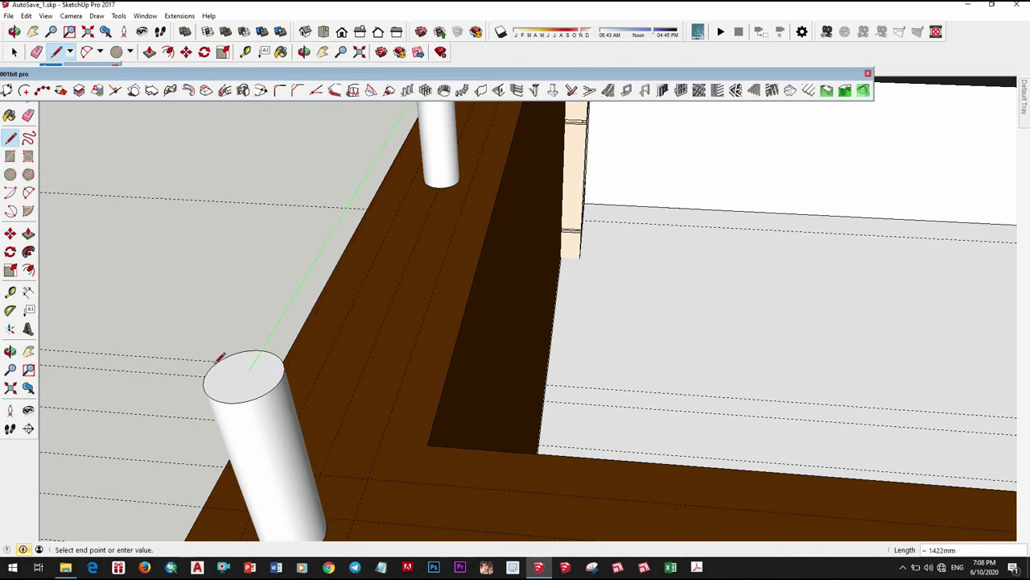
left_click(286, 372)
Step: Extend the path to the far baluster top and end the line chain
scroll(354, 354, "down", 3)
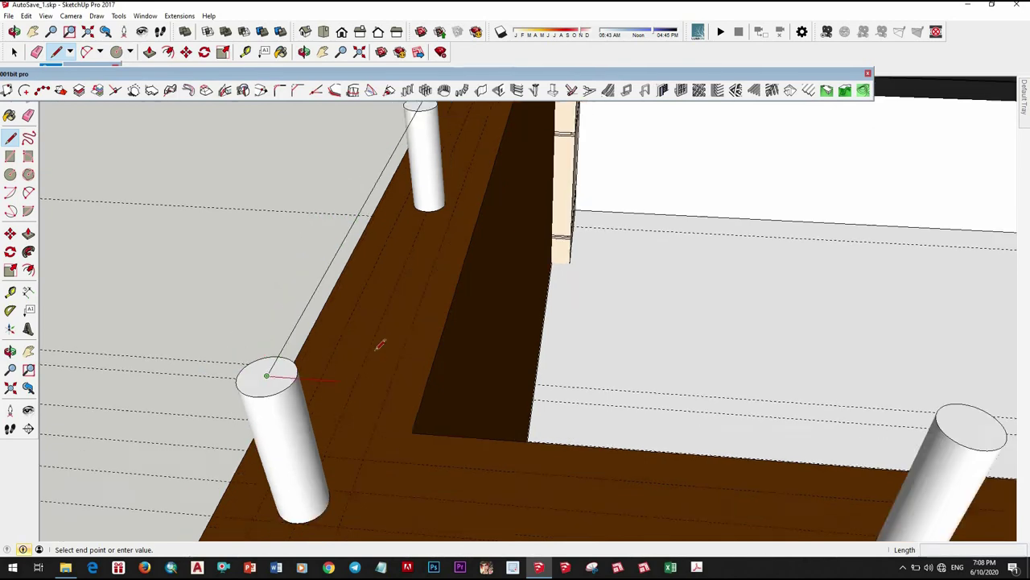
mouse_move(379, 345)
middle_mouse_down()
mouse_move(702, 379)
mouse_move(667, 363)
middle_mouse_up()
scroll(475, 358, "up", 2)
middle_click_drag(473, 360, 587, 373)
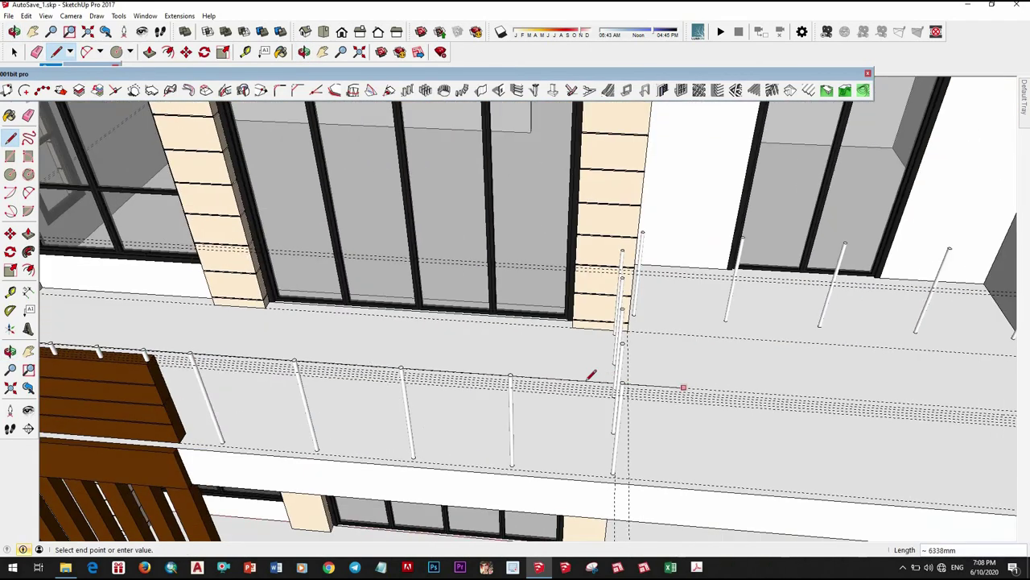
scroll(505, 366, "up", 3)
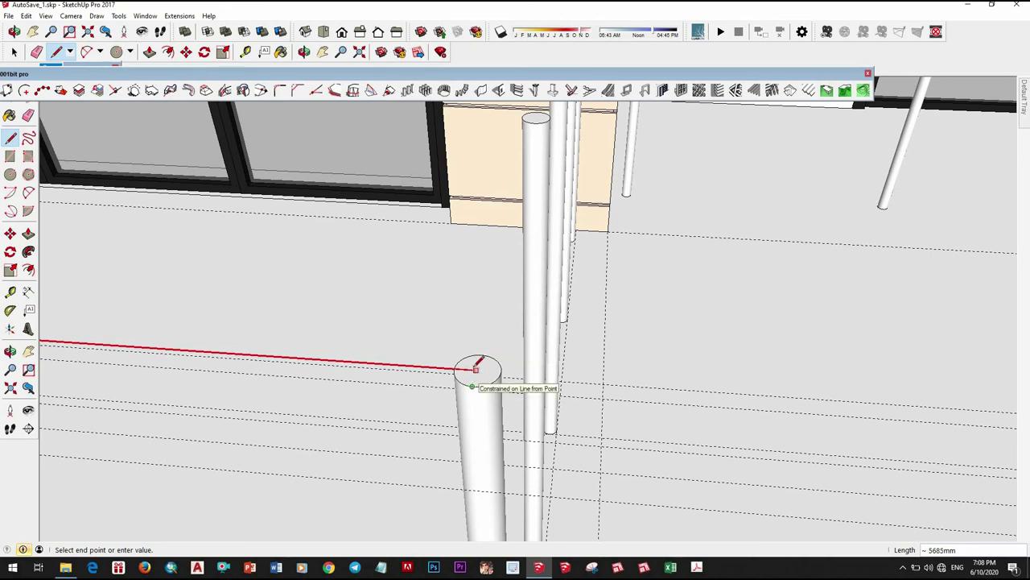
left_click(475, 369)
middle_click_drag(505, 316, 519, 225)
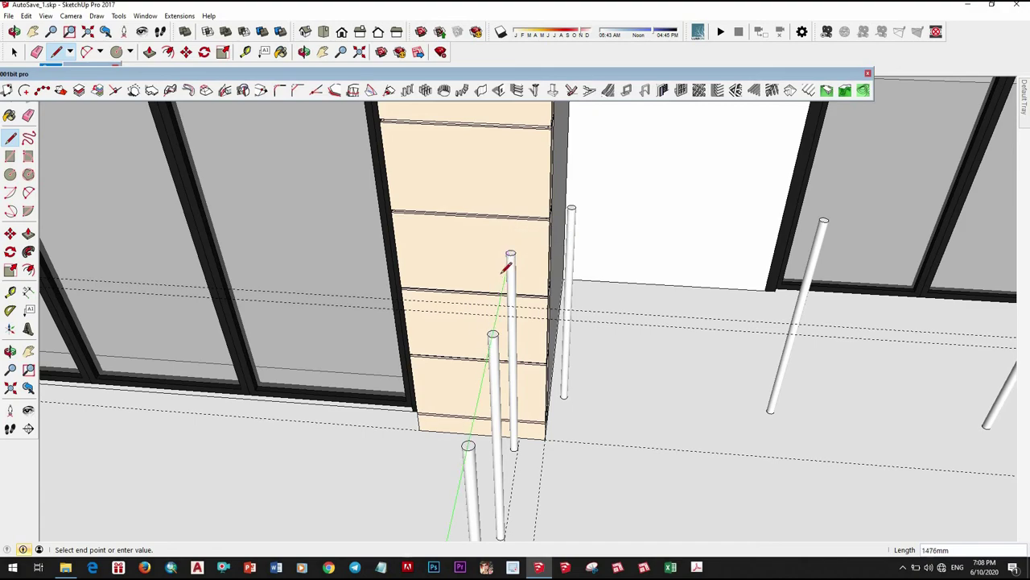
scroll(524, 266, "down", 5)
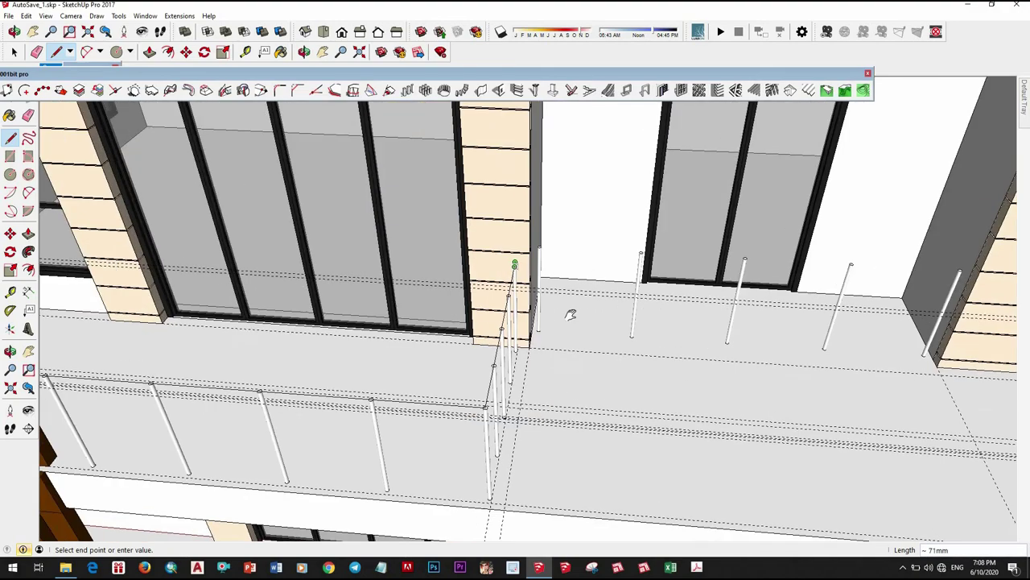
middle_click_drag(633, 327, 518, 379)
scroll(456, 383, "up", 5)
scroll(451, 385, "up", 2)
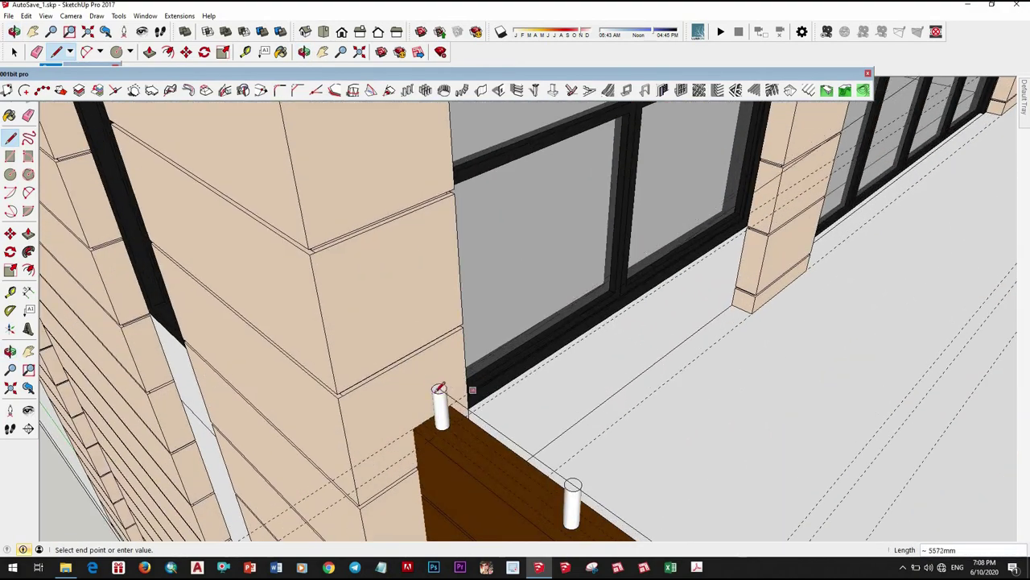
scroll(447, 385, "up", 2)
key("Escape")
scroll(441, 377, "up", 2)
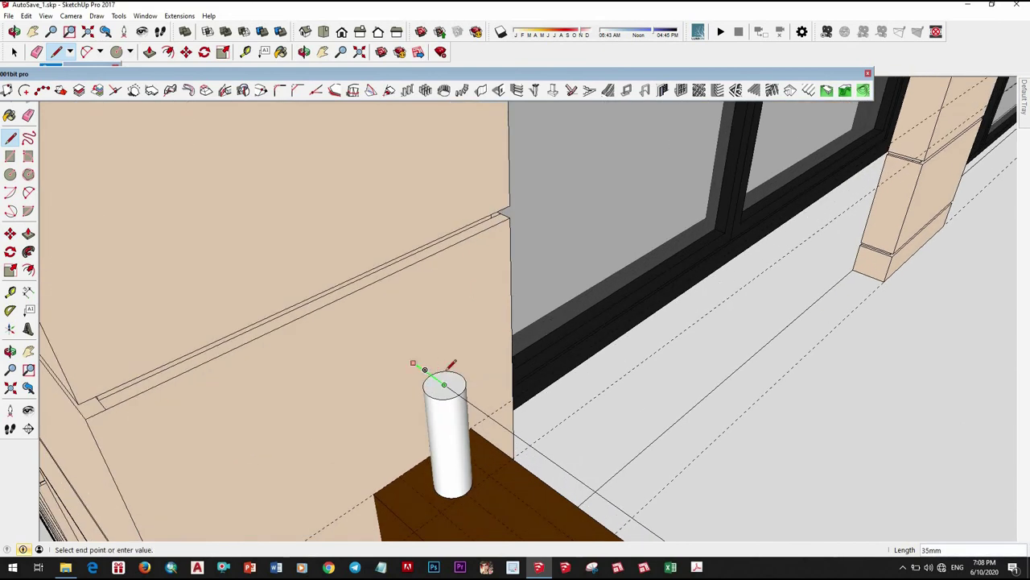
scroll(442, 366, "down", 2)
scroll(395, 314, "up", 5)
key("space")
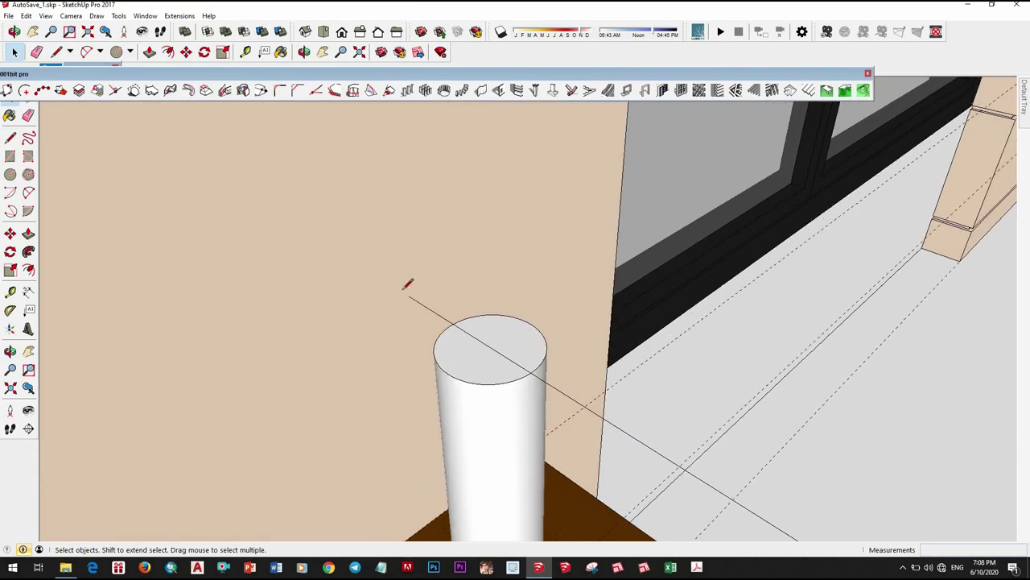
Step: Draw the small circular handrail profile at the end of the path
key("c")
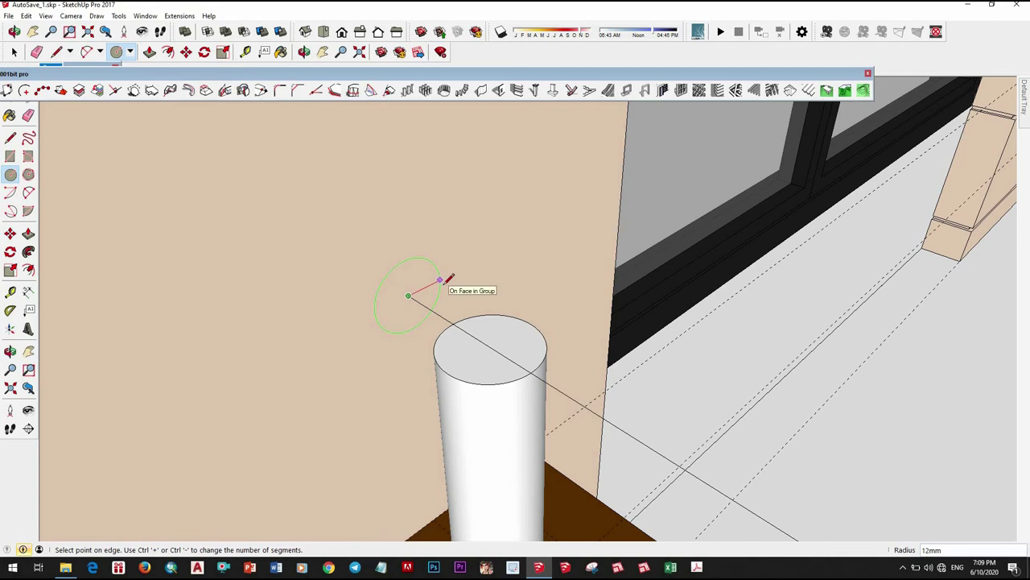
type("1")
left_click(440, 280)
key("space")
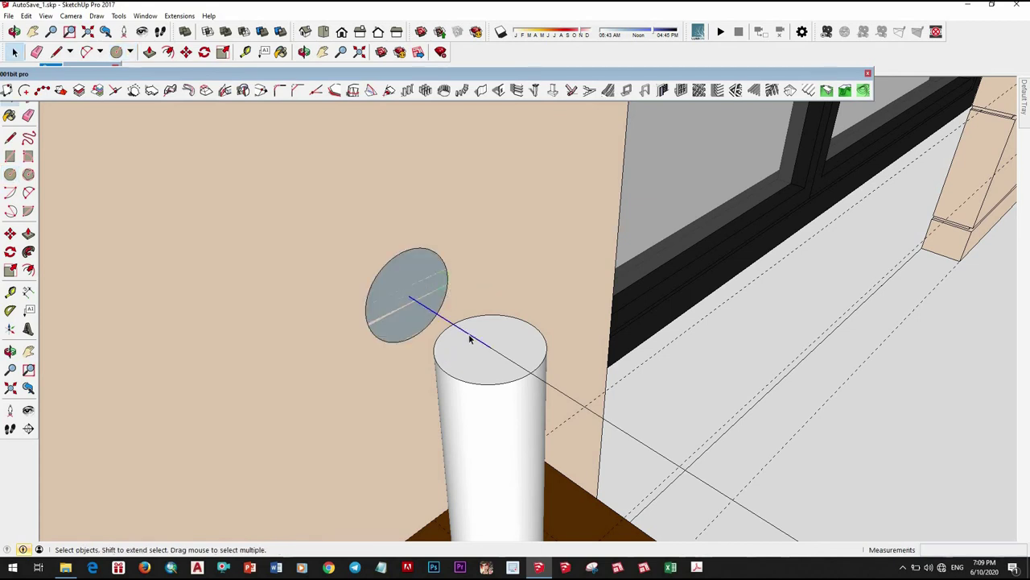
mouse_move(220, 274)
middle_mouse_down()
mouse_move(414, 338)
mouse_move(446, 231)
mouse_move(476, 248)
mouse_move(422, 253)
mouse_move(492, 285)
mouse_move(635, 421)
middle_mouse_up()
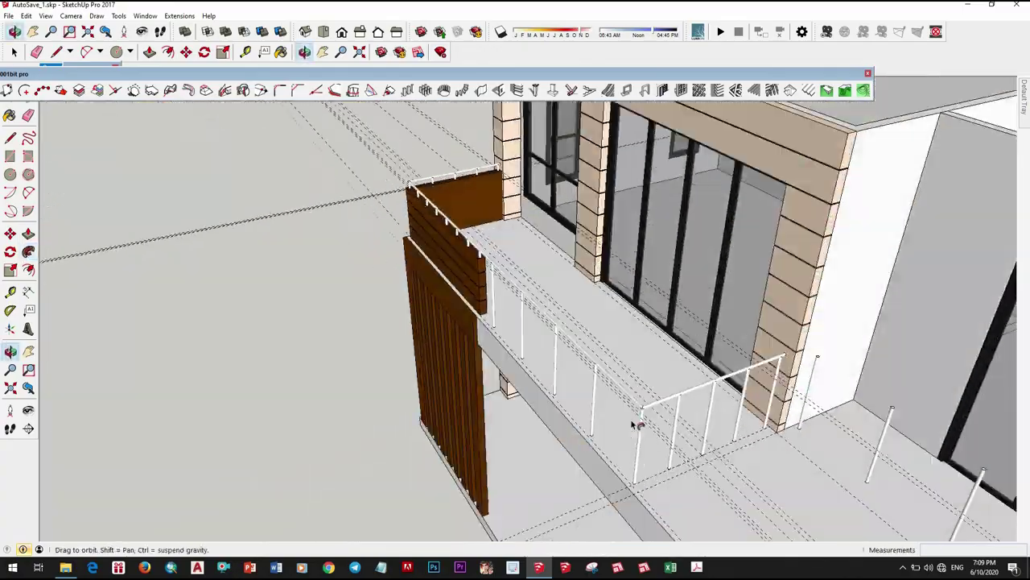
scroll(640, 407, "up", 3)
scroll(600, 272, "up", 3)
middle_click_drag(600, 272, 683, 395)
scroll(653, 363, "down", 5)
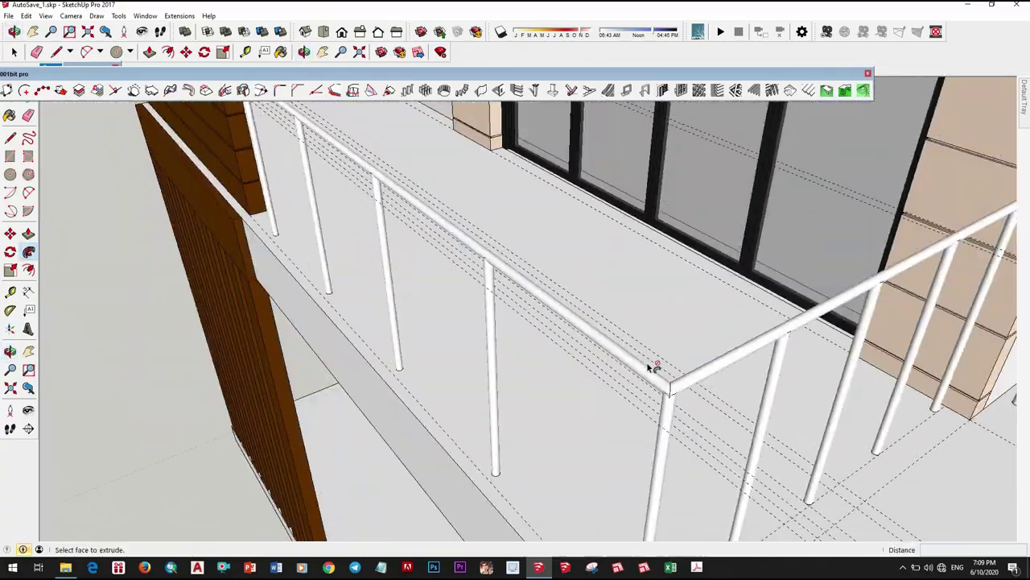
mouse_move(653, 363)
middle_mouse_down()
mouse_move(851, 414)
mouse_move(807, 236)
mouse_move(403, 285)
middle_mouse_up()
scroll(403, 285, "up", 2)
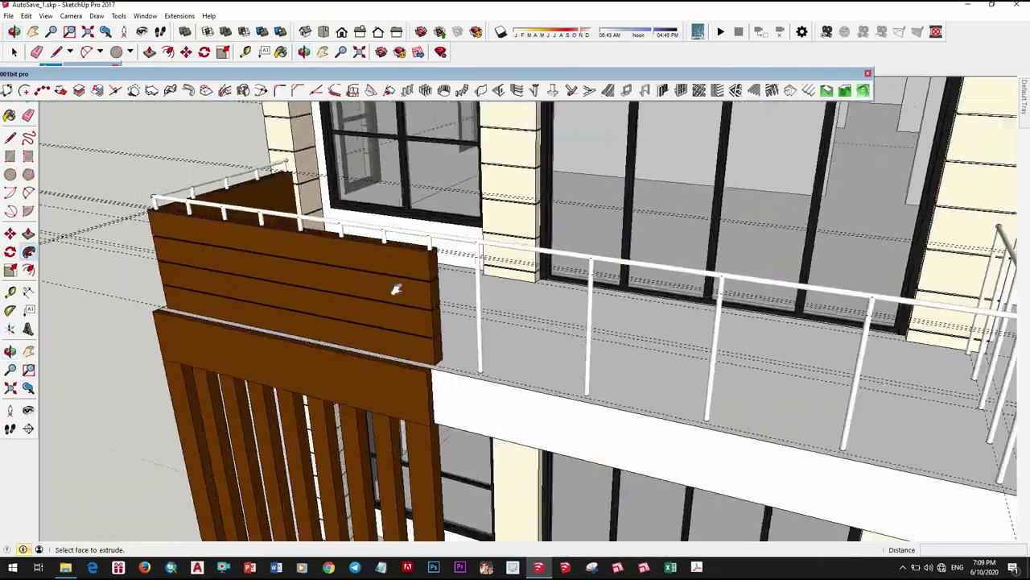
scroll(421, 311, "down", 3)
scroll(262, 228, "down", 2)
middle_click_drag(262, 228, 270, 223)
scroll(412, 346, "up", 1)
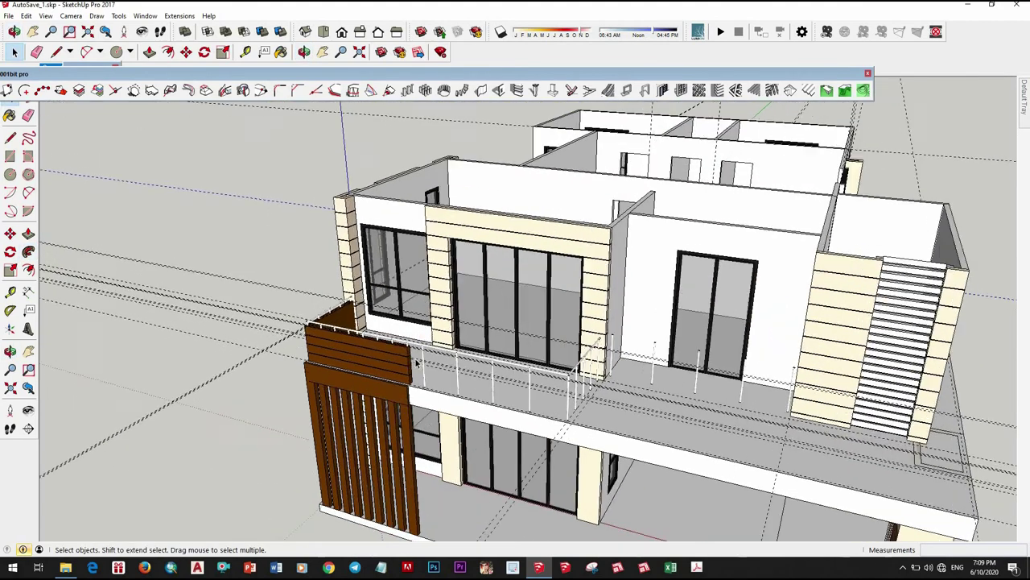
scroll(420, 374, "up", 4)
Step: Make the tubular handrail a group from its right-click menu
left_click(418, 371)
right_click(418, 372)
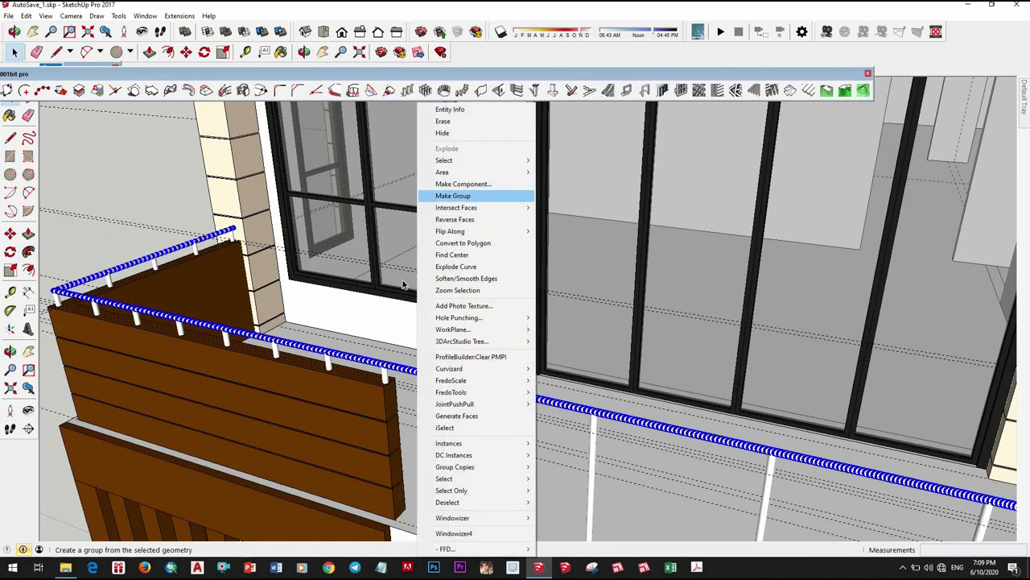
left_click(467, 198)
scroll(397, 294, "down", 4)
scroll(398, 293, "up", 2)
scroll(397, 292, "up", 2)
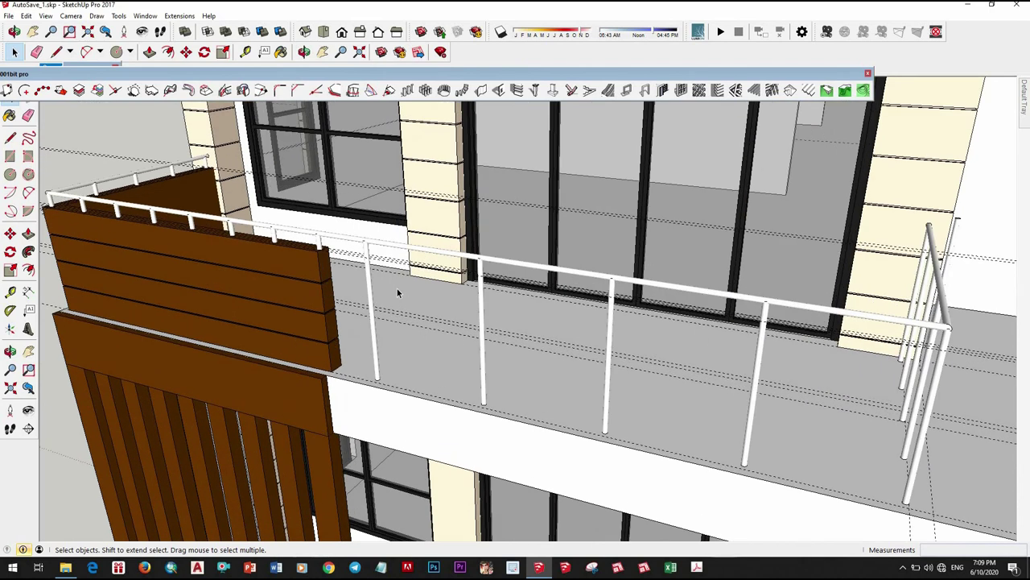
Step: Select the top handrail along its full length and group it too
mouse_move(397, 288)
middle_mouse_down()
mouse_move(377, 284)
mouse_move(377, 262)
middle_mouse_up()
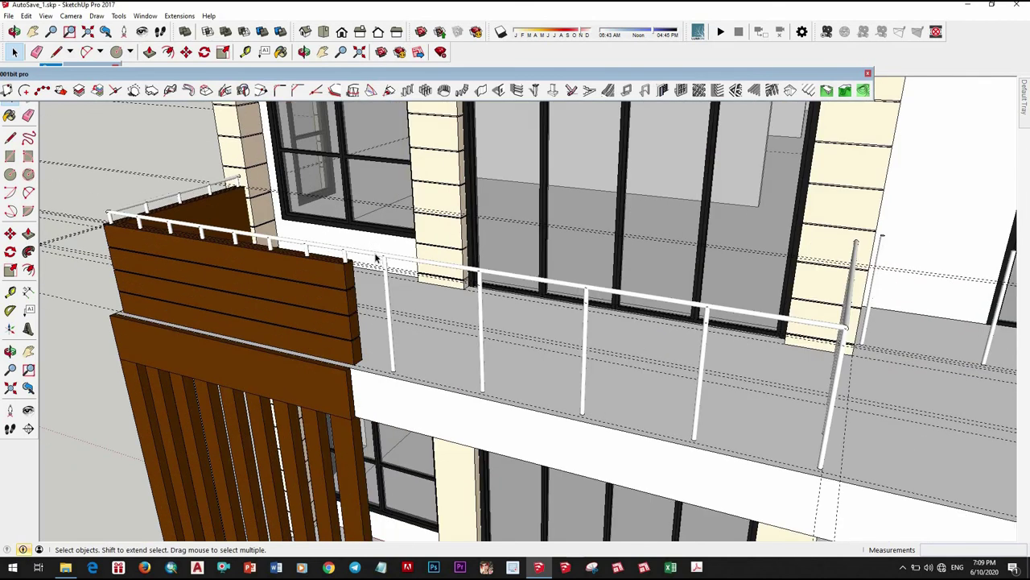
left_click(376, 257)
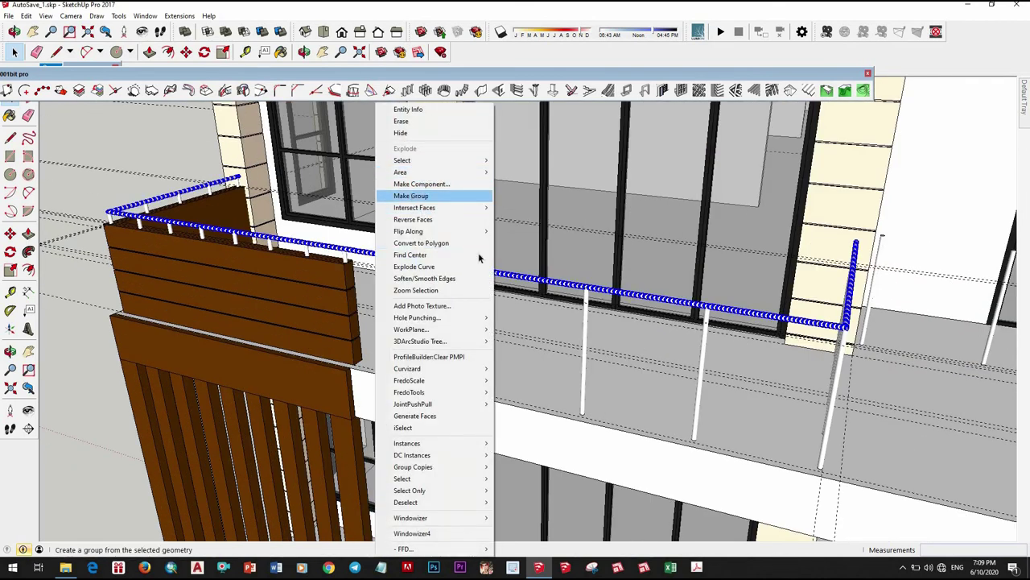
left_click(412, 196)
scroll(426, 285, "down", 5)
mouse_move(612, 290)
middle_mouse_down()
mouse_move(668, 294)
mouse_move(744, 239)
middle_mouse_up()
scroll(668, 294, "down", 4)
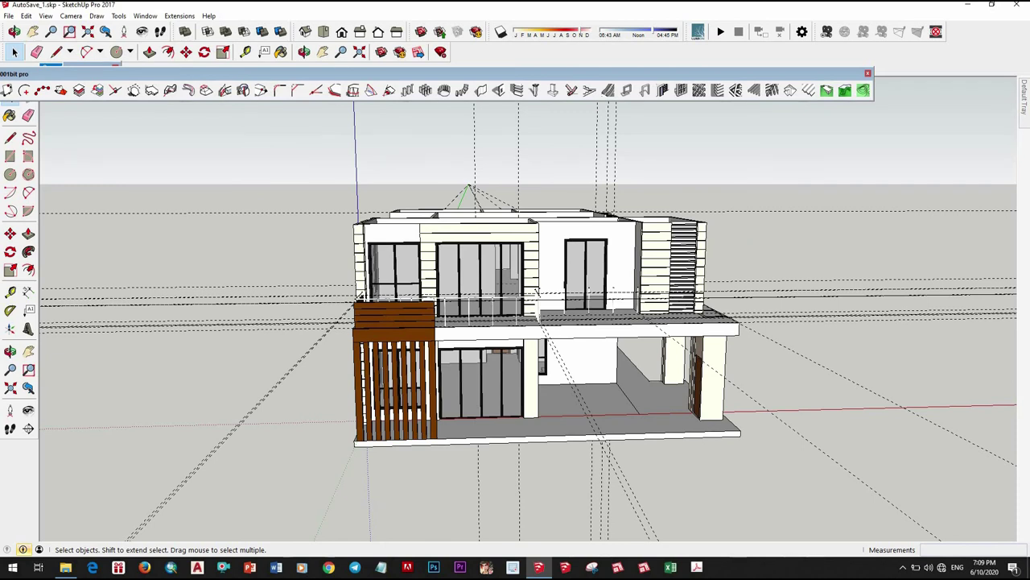
Step: Zoom in on the end post top and select the long edge across it
scroll(518, 387, "up", 3)
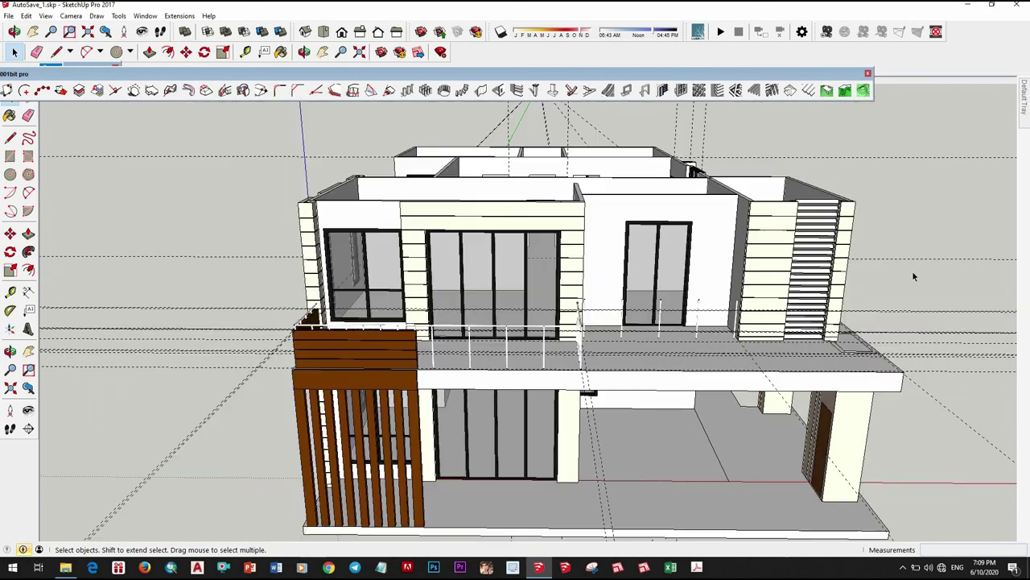
scroll(296, 327, "up", 3)
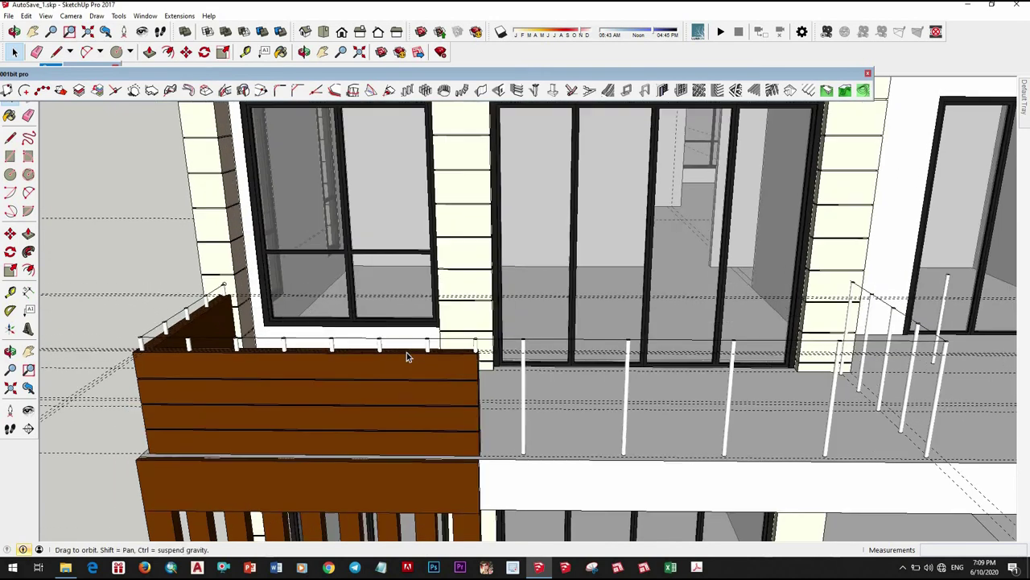
scroll(406, 351, "up", 2)
scroll(637, 369, "down", 3)
scroll(510, 404, "up", 3)
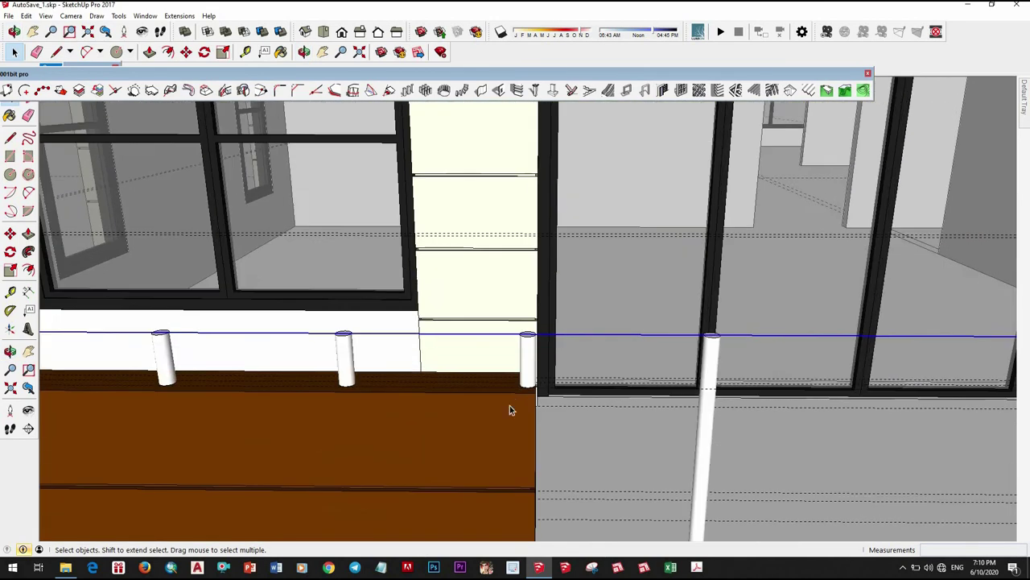
scroll(475, 398, "up", 2)
scroll(483, 387, "down", 2)
scroll(534, 354, "up", 3)
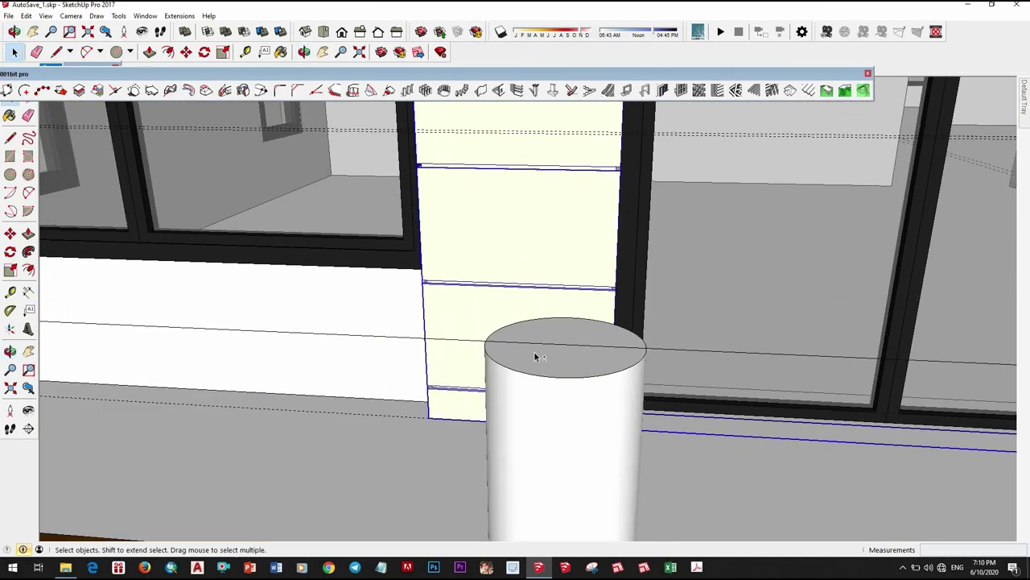
scroll(537, 370, "down", 1)
mouse_move(536, 379)
middle_mouse_down()
mouse_move(518, 445)
mouse_move(397, 282)
middle_mouse_up()
scroll(397, 280, "up", 2)
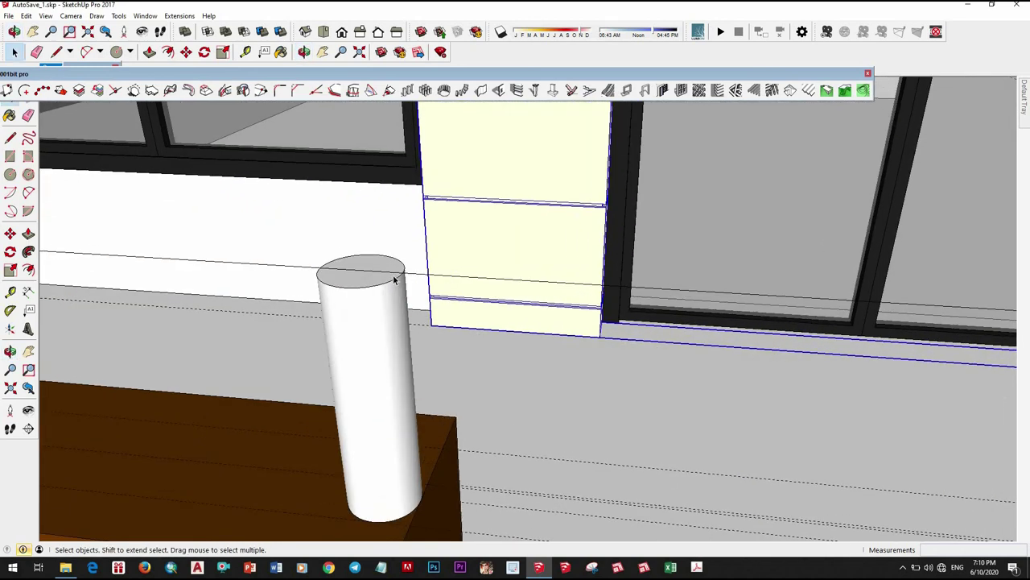
scroll(398, 280, "up", 2)
key("l")
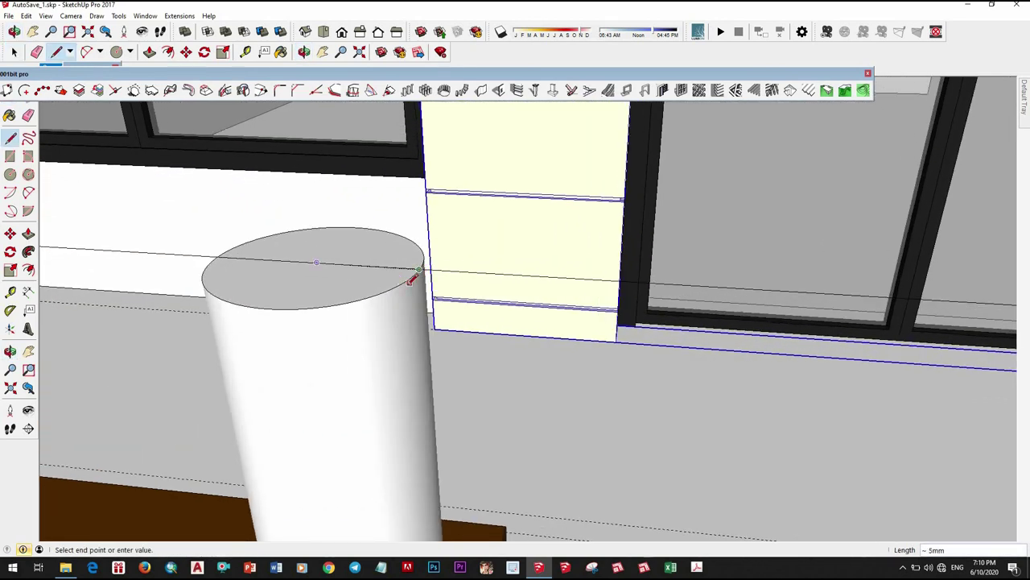
key("space")
left_click(437, 272)
scroll(426, 272, "up", 1)
scroll(451, 282, "up", 2)
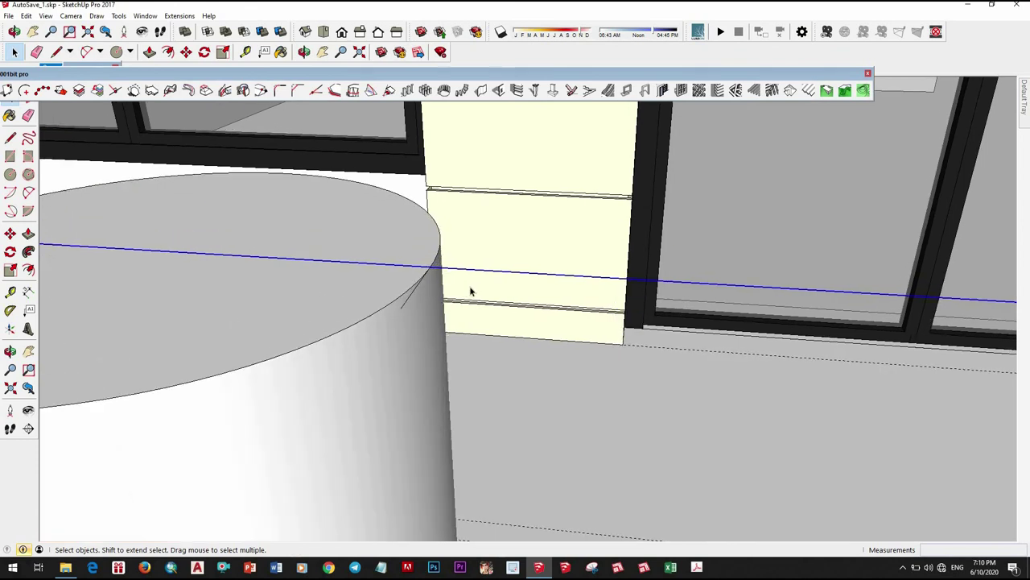
Step: Draw a short line from the baluster top toward the wall
key("l")
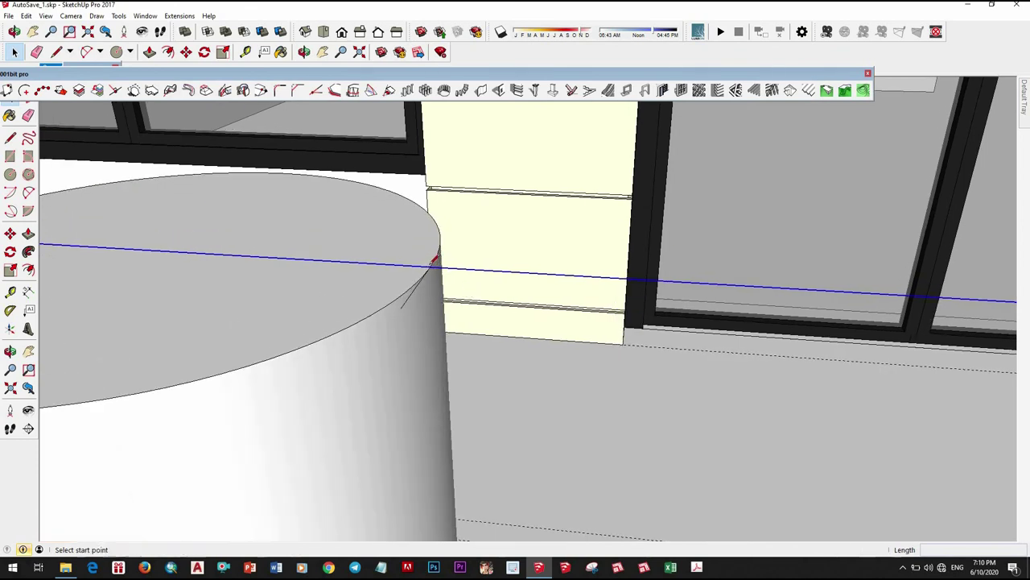
key("space")
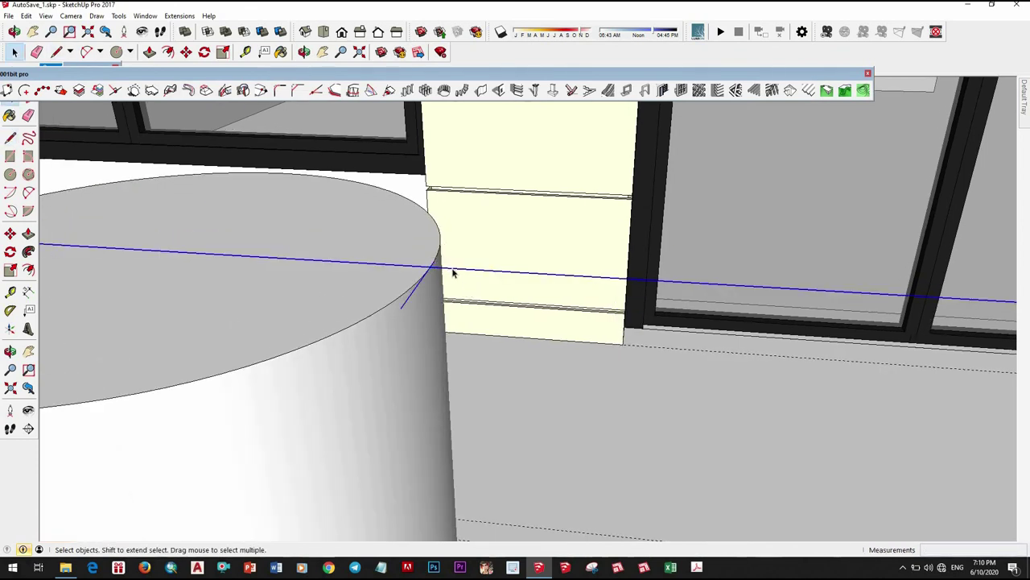
scroll(483, 307, "down", 3)
scroll(444, 306, "down", 3)
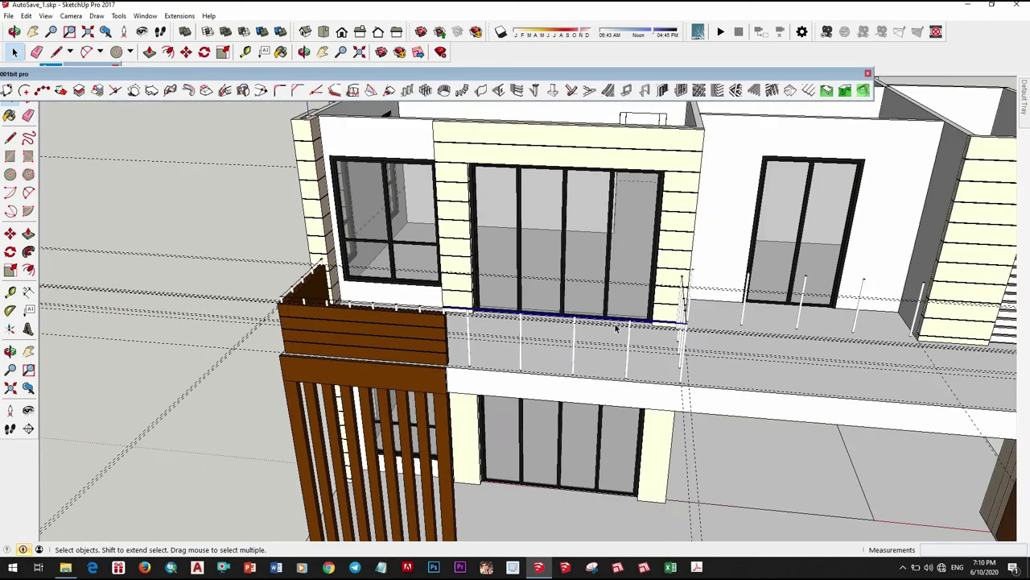
scroll(599, 322, "up", 4)
scroll(595, 361, "up", 3)
scroll(594, 360, "down", 3)
Step: Start a Move copy of the rail line from the post edge
scroll(483, 346, "down", 2)
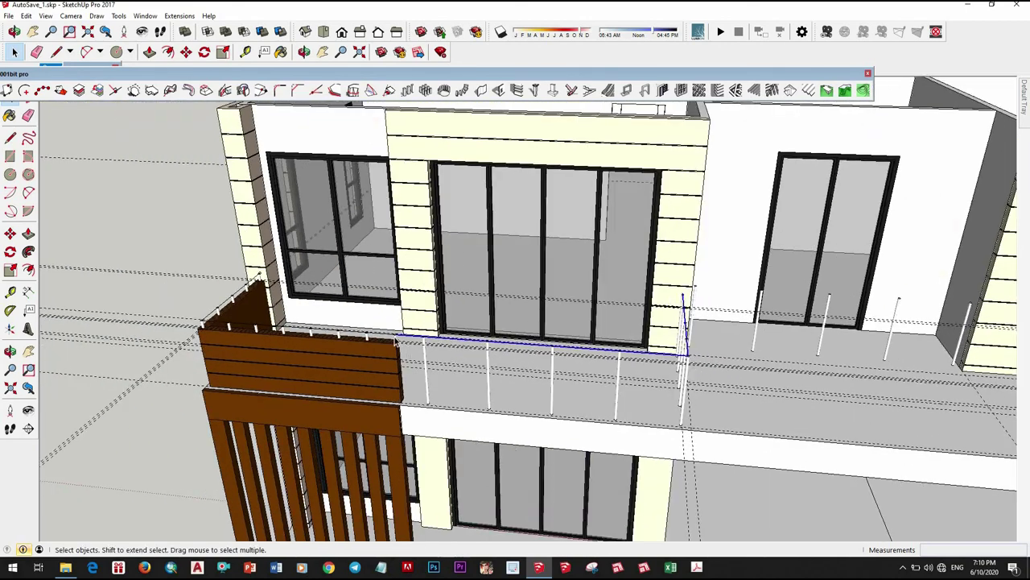
scroll(397, 334, "up", 5)
key("m")
scroll(354, 293, "up", 2)
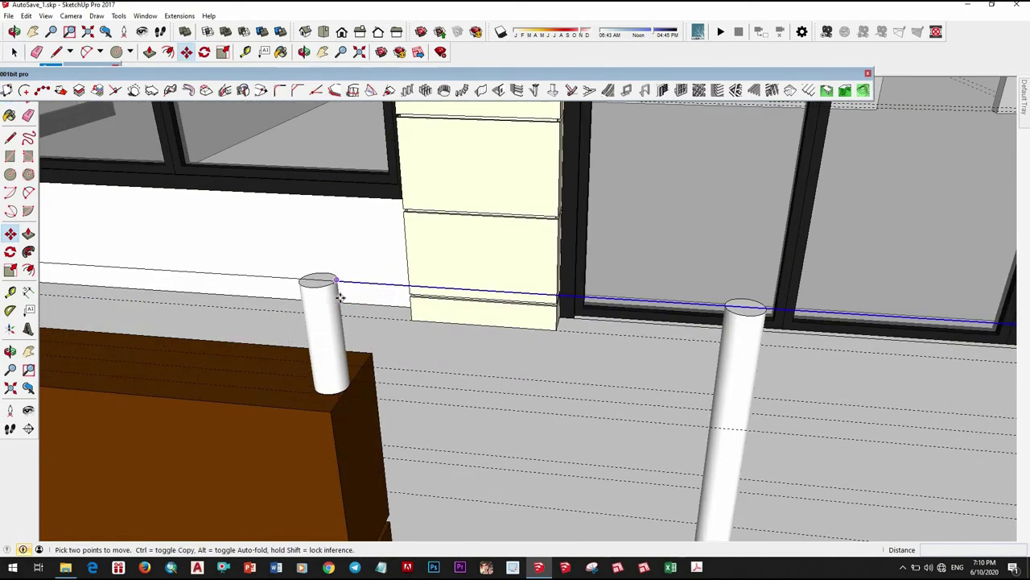
scroll(339, 287, "up", 3)
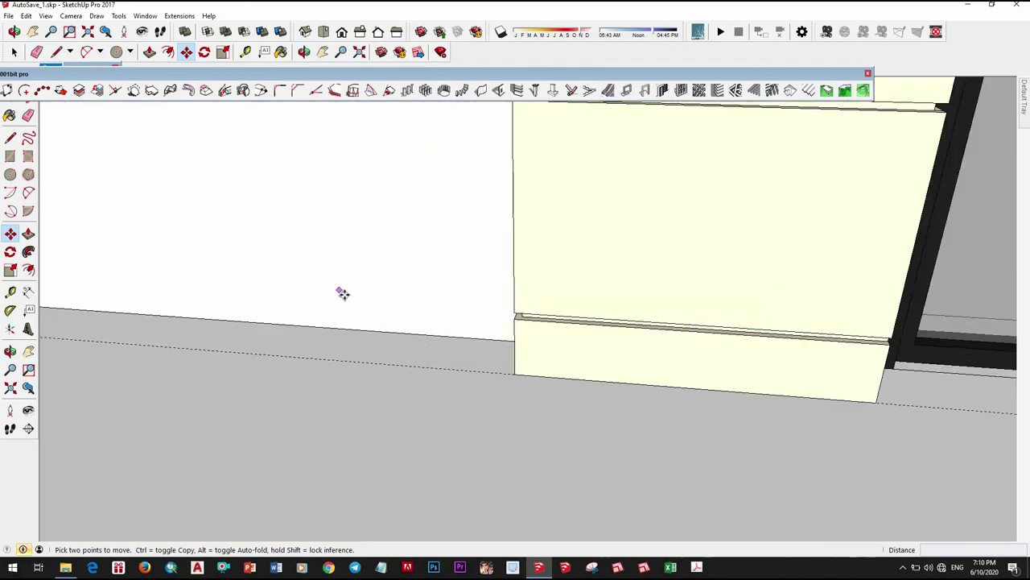
scroll(341, 292, "down", 2)
scroll(357, 334, "up", 1)
scroll(358, 330, "up", 1)
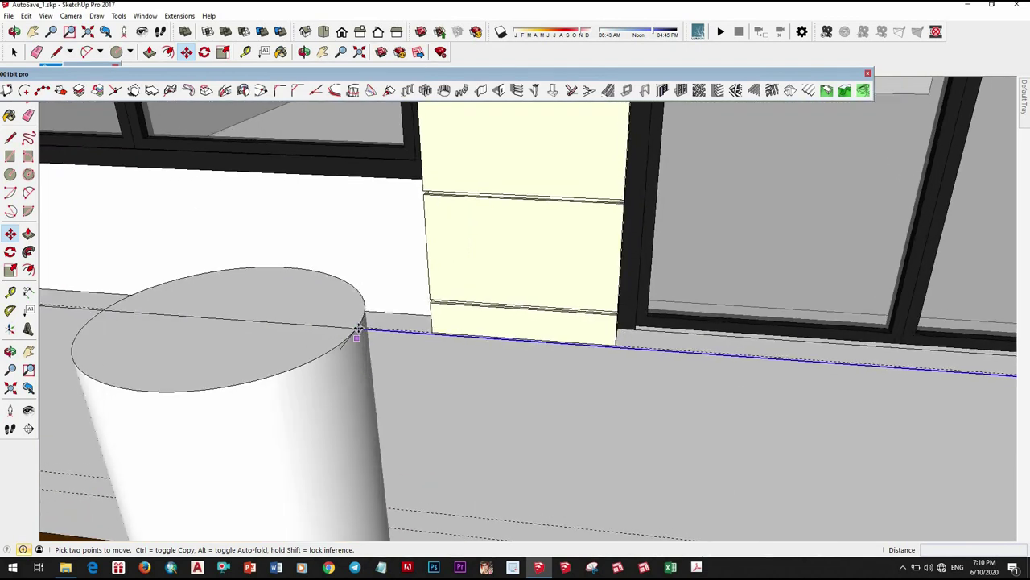
left_click(357, 330)
key("ctrl")
Step: Place the copied rail lines, evenly spaced, across the balusters
scroll(375, 387, "down", 2)
scroll(356, 299, "down", 2)
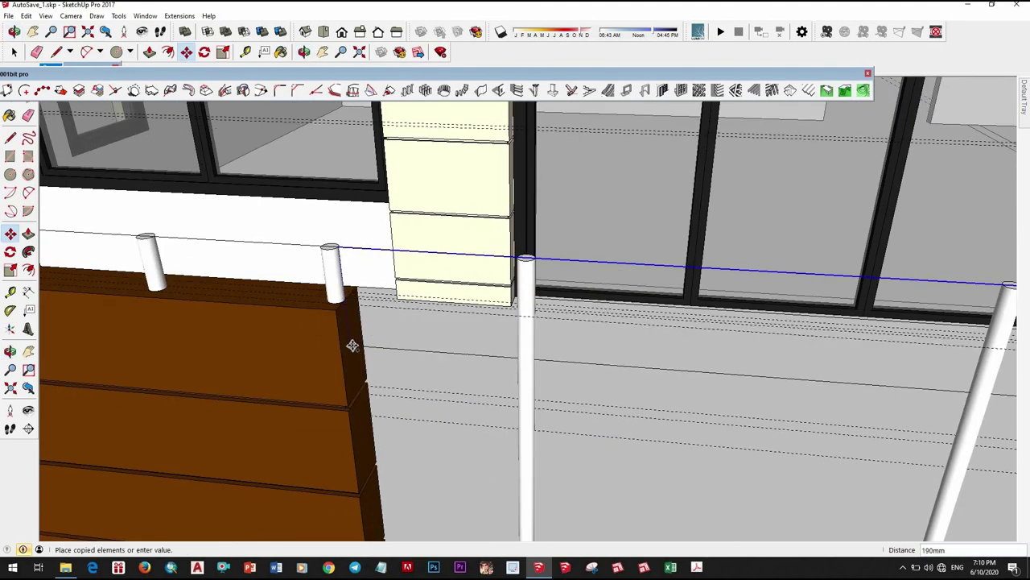
scroll(346, 306, "down", 2)
middle_click_drag(338, 272, 352, 380)
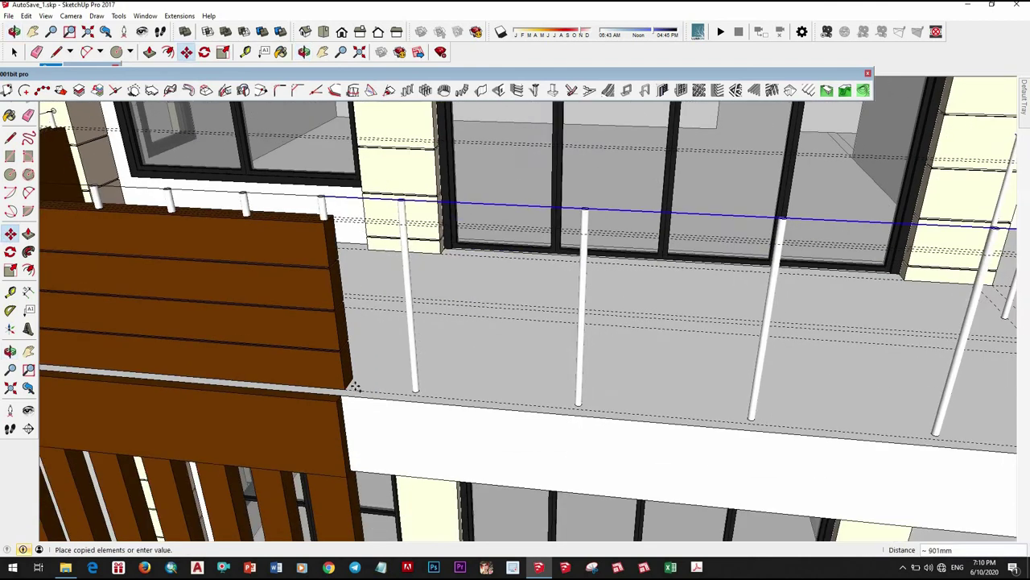
scroll(346, 383, "up", 2)
left_click(343, 385)
scroll(343, 385, "down", 2)
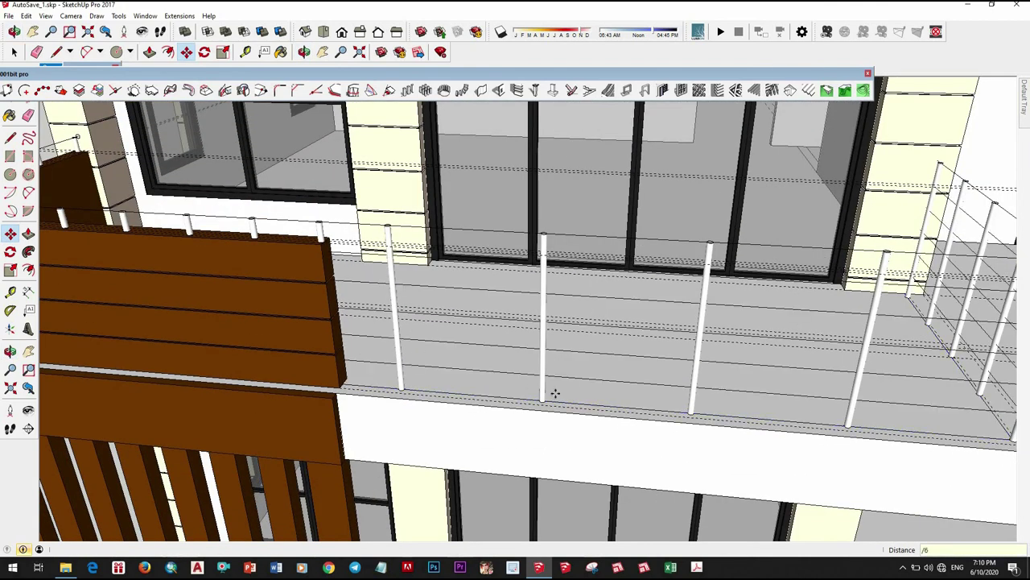
mouse_move(552, 394)
middle_mouse_down()
mouse_move(547, 355)
mouse_move(559, 426)
mouse_move(539, 429)
mouse_move(476, 368)
mouse_move(690, 379)
mouse_move(379, 400)
mouse_move(435, 411)
middle_mouse_up()
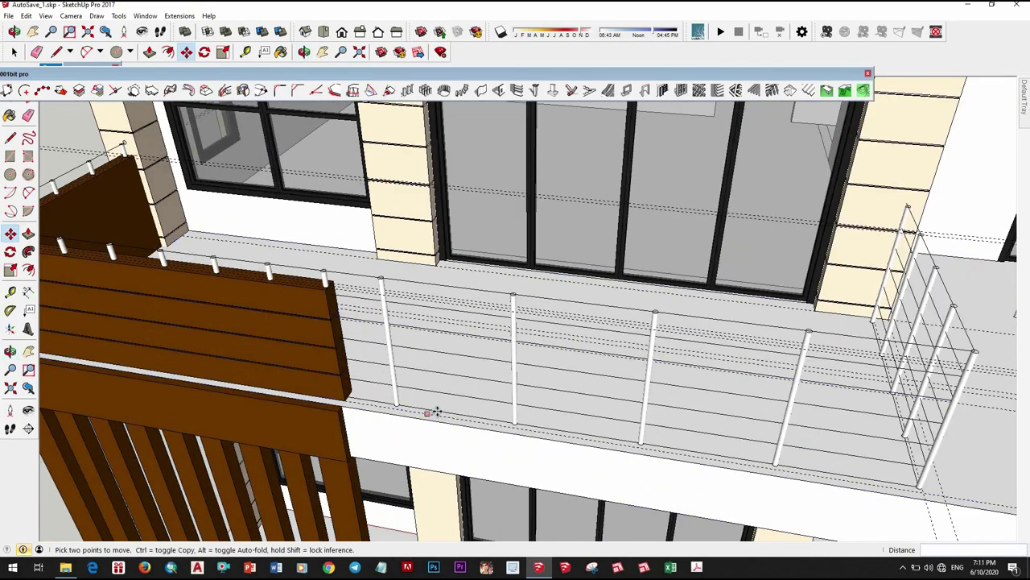
scroll(384, 385, "up", 2)
key("space")
Step: Select the bottom rail line, then the balcony floor face
left_click(387, 416)
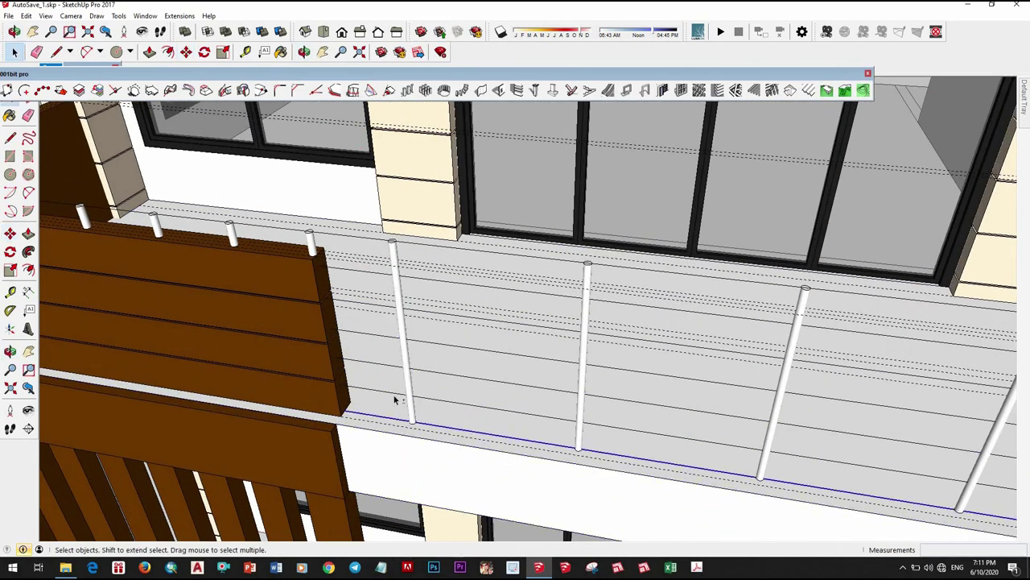
scroll(396, 392, "down", 3)
scroll(363, 362, "down", 5)
scroll(355, 354, "up", 2)
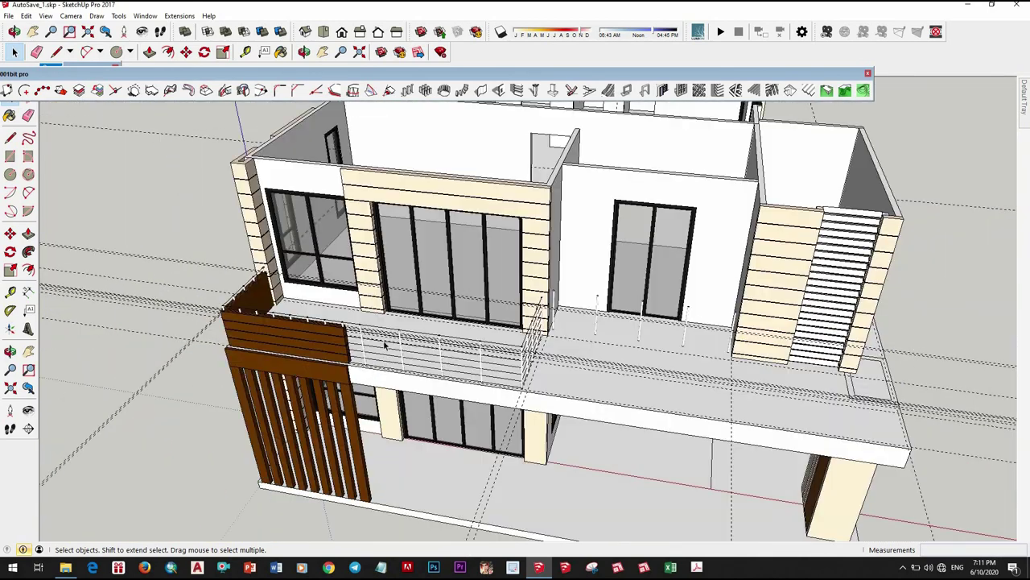
scroll(350, 344, "up", 5)
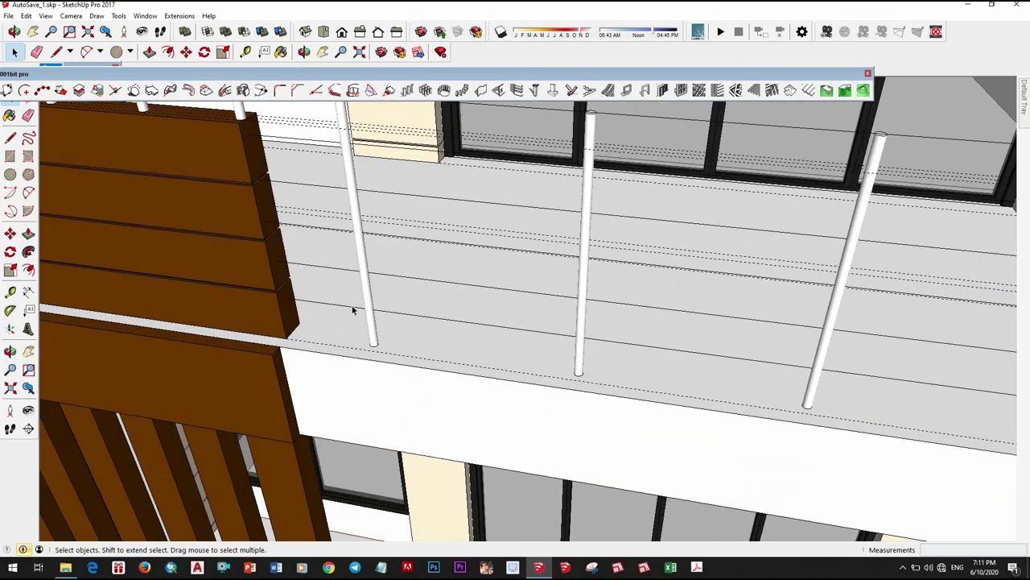
left_click(349, 269)
scroll(421, 321, "down", 5)
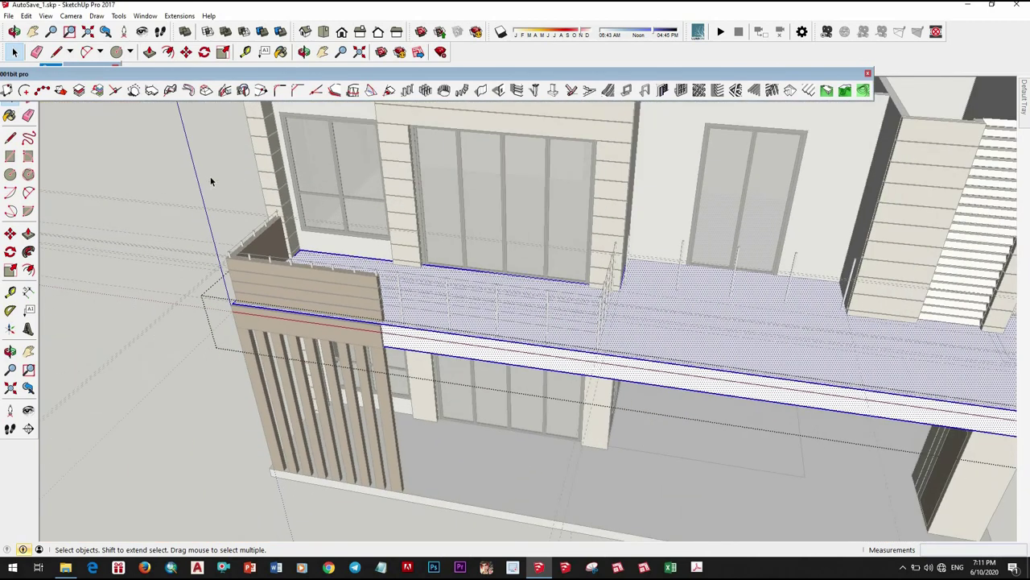
scroll(364, 290, "up", 5)
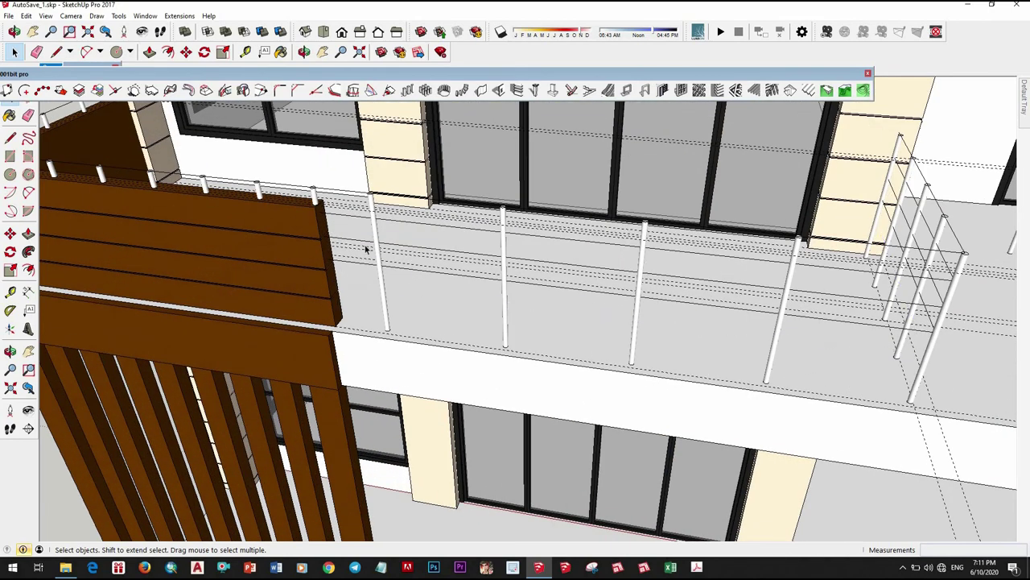
scroll(481, 324, "down", 2)
scroll(399, 299, "down", 2)
scroll(400, 299, "up", 3)
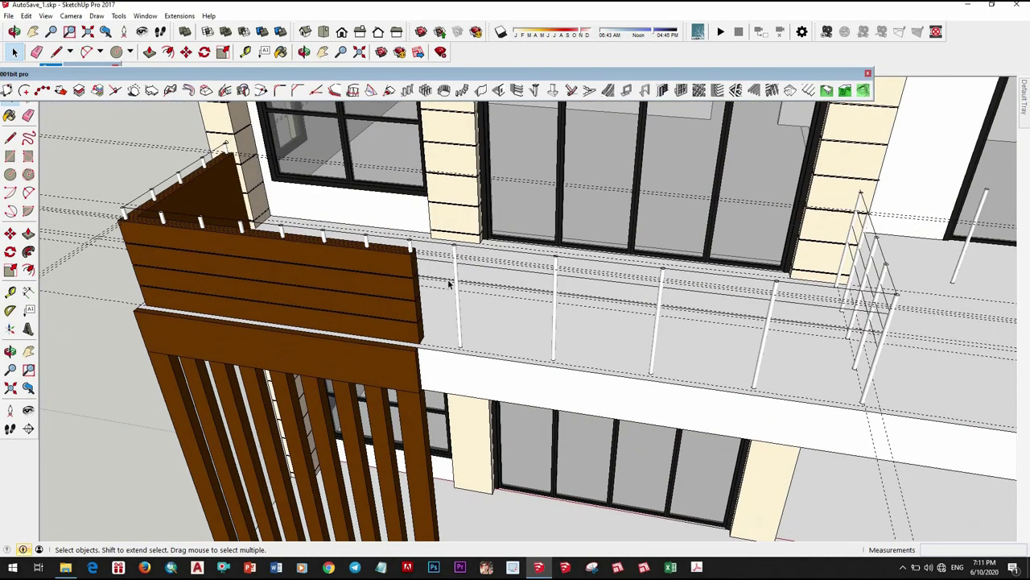
scroll(552, 300, "up", 3)
scroll(553, 300, "up", 2)
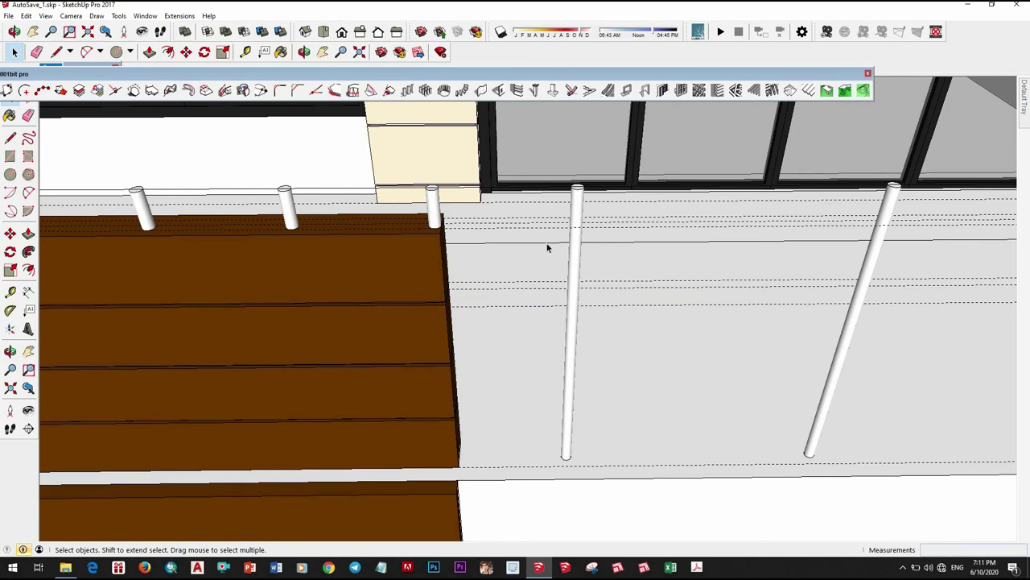
scroll(527, 277, "down", 3)
scroll(870, 261, "up", 2)
scroll(788, 275, "up", 1)
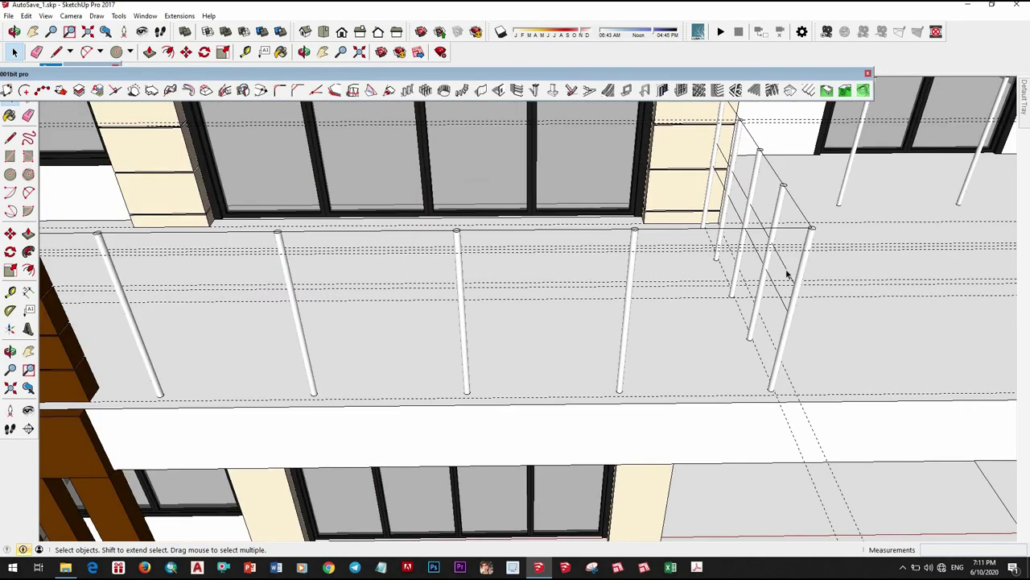
scroll(777, 312, "down", 3)
scroll(242, 236, "up", 2)
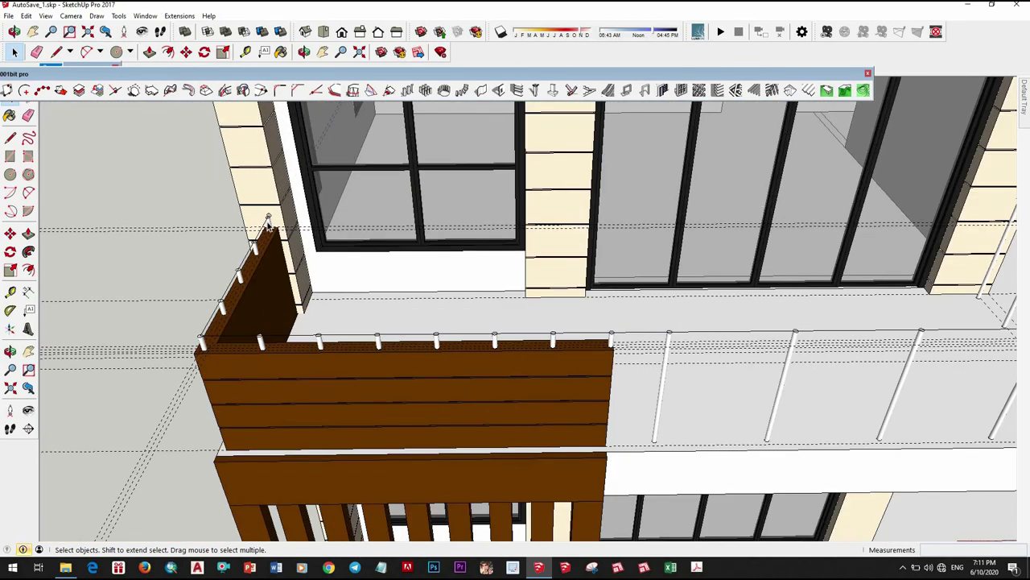
scroll(242, 236, "up", 2)
scroll(743, 391, "down", 3)
scroll(743, 391, "up", 1)
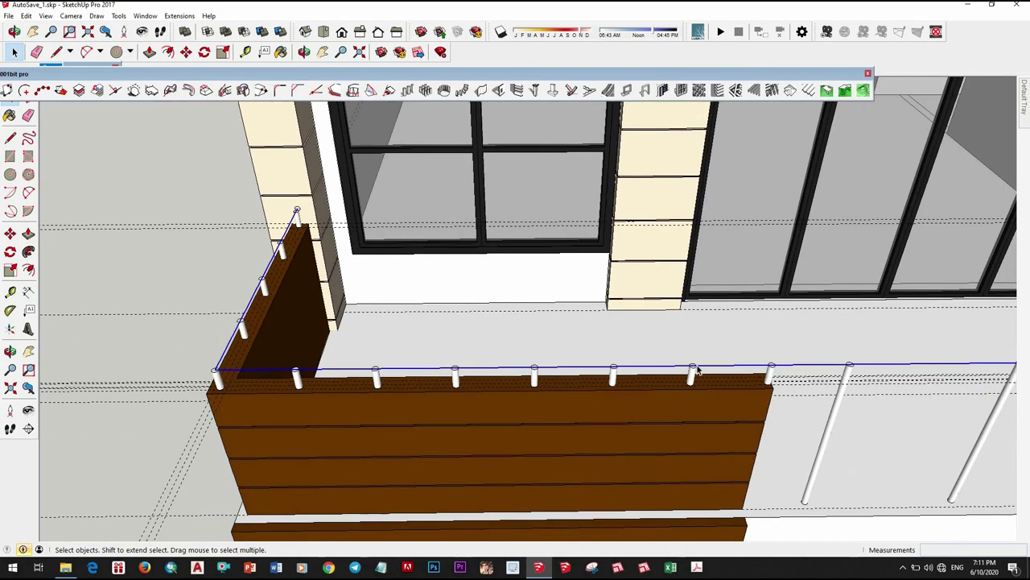
scroll(934, 393, "up", 2)
scroll(891, 375, "up", 1)
Step: Select the line along the parapet post tops as the handrail path
mouse_move(646, 379)
middle_mouse_down()
mouse_move(633, 306)
mouse_move(518, 322)
mouse_move(488, 223)
mouse_move(436, 198)
mouse_move(567, 348)
middle_mouse_up()
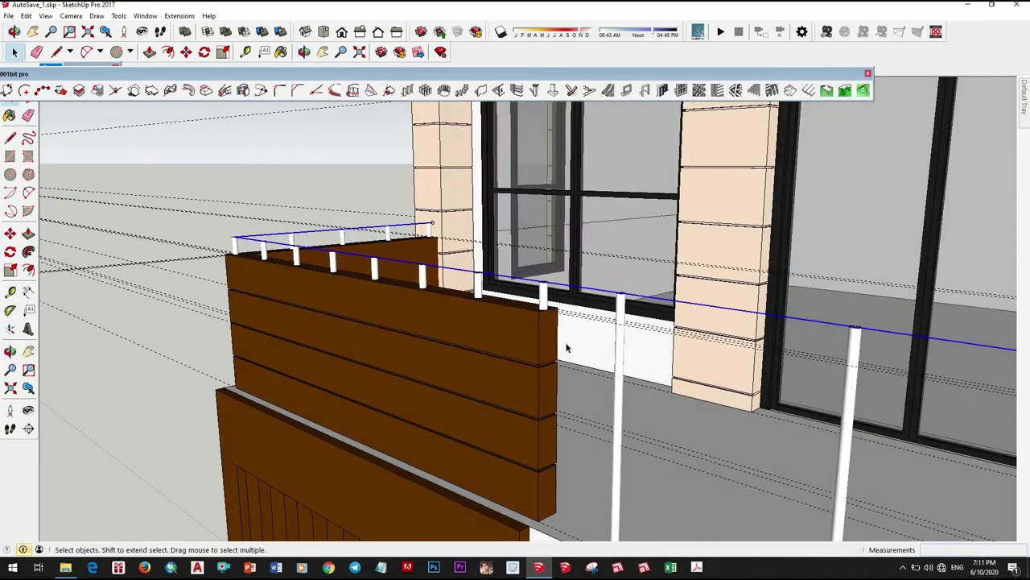
mouse_move(719, 409)
middle_mouse_down()
mouse_move(570, 376)
mouse_move(467, 329)
mouse_move(636, 381)
mouse_move(475, 356)
mouse_move(633, 406)
mouse_move(325, 318)
mouse_move(462, 386)
mouse_move(386, 392)
middle_mouse_up()
left_click(633, 402)
scroll(386, 392, "up", 2)
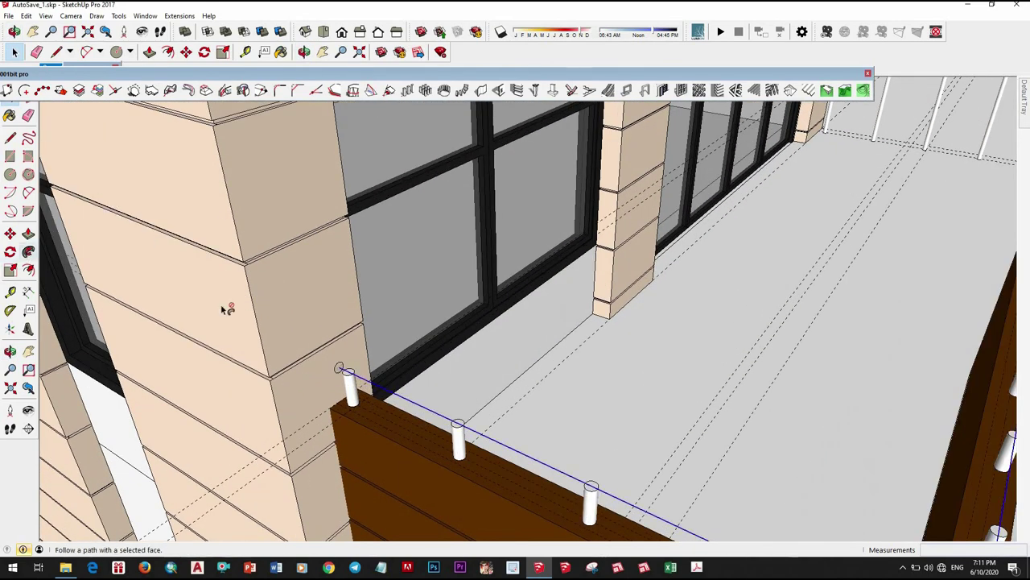
Step: Attempt the Follow Me sweep of the handrail profile and dismiss the invalid path warning
left_click(338, 368)
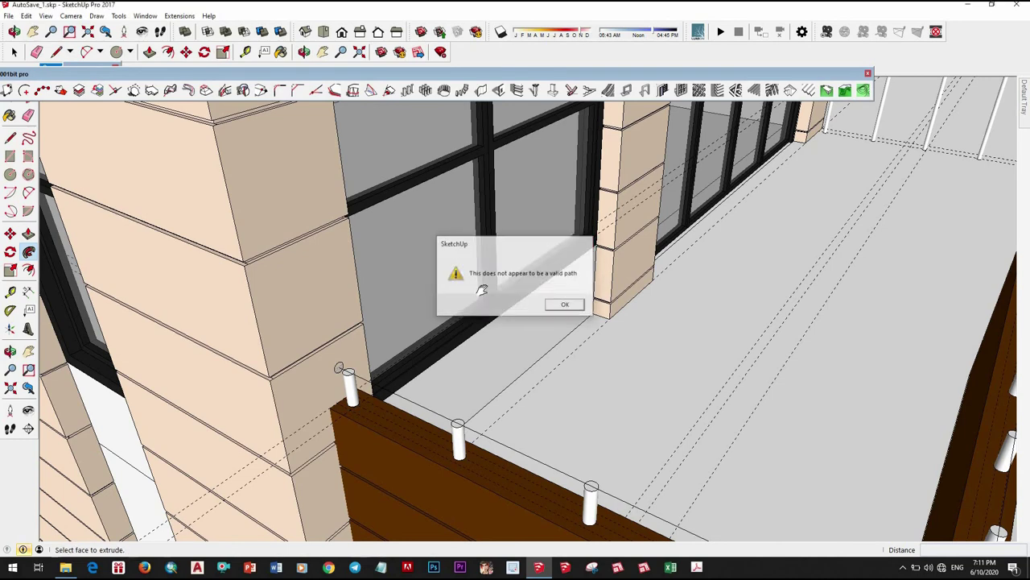
left_click(559, 301)
middle_click_drag(558, 302, 657, 266)
scroll(582, 292, "up", 3)
scroll(536, 311, "up", 2)
scroll(534, 294, "up", 2)
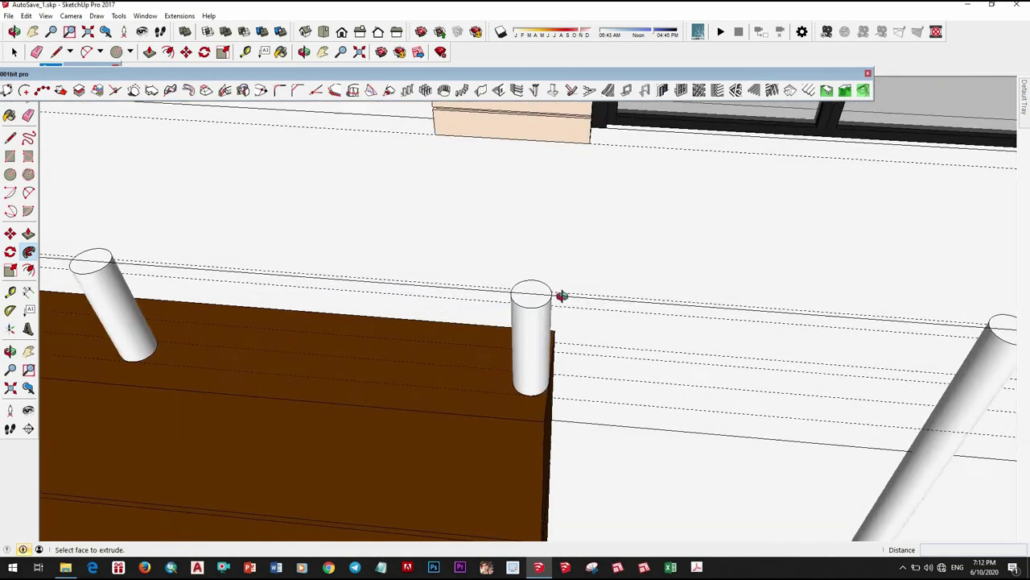
scroll(566, 298, "up", 2)
scroll(565, 298, "up", 3)
key("space")
Step: Erase the top face of the post
scroll(507, 357, "down", 4)
scroll(475, 351, "up", 2)
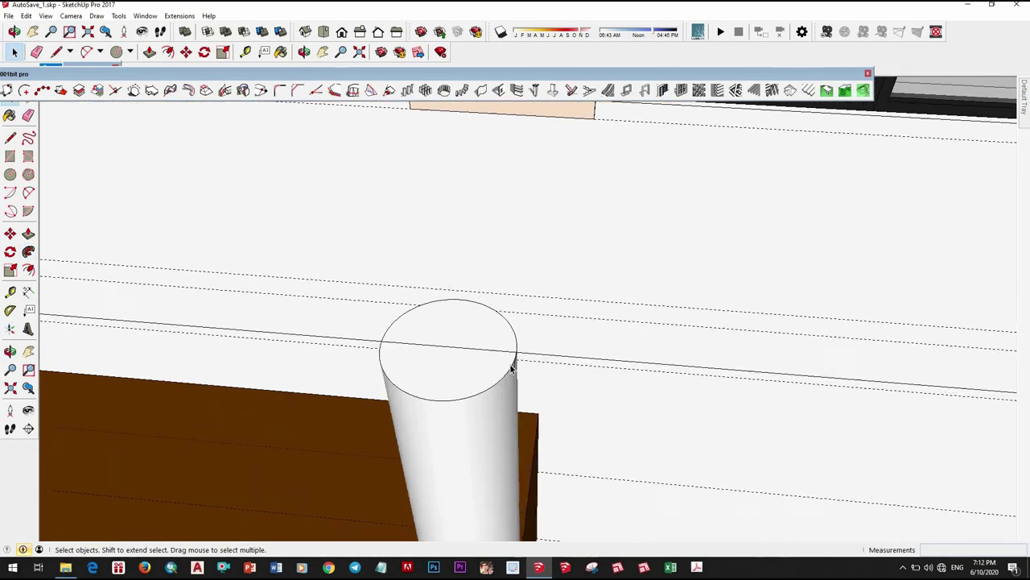
scroll(544, 370, "up", 2)
right_click(544, 371)
left_click(563, 85)
scroll(545, 344, "up", 2)
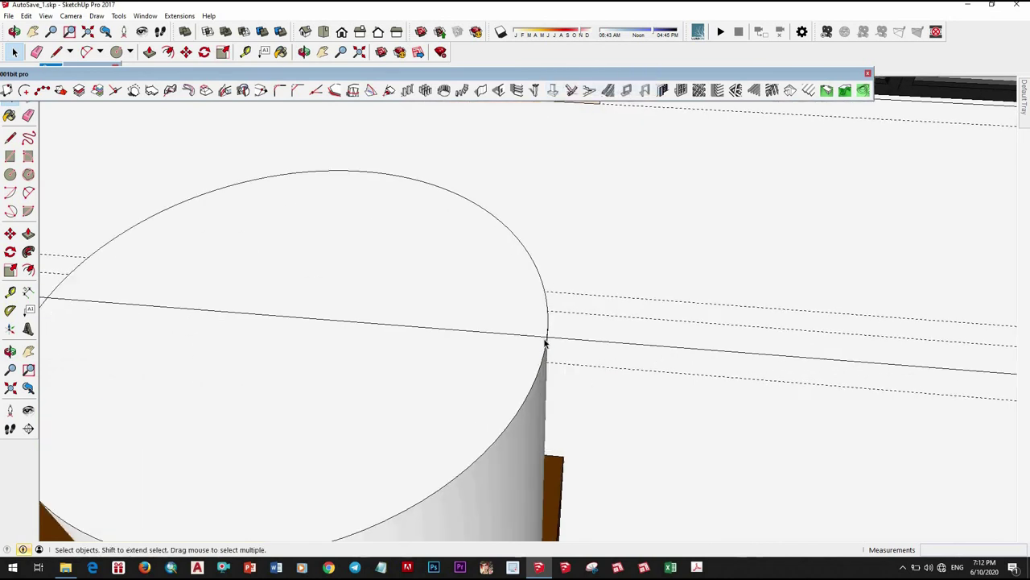
scroll(560, 317, "up", 2)
right_click(560, 315)
left_click(620, 21)
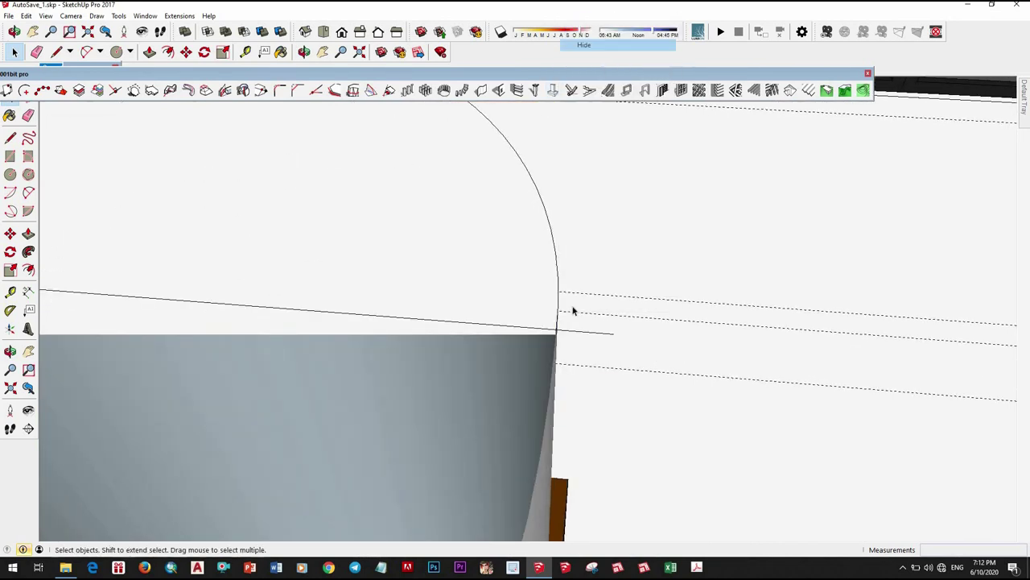
scroll(379, 238, "down", 5)
Step: Sweep the circle profile along the handrail path over the posts, then select the new tube
middle_click_drag(379, 238, 491, 271)
scroll(491, 271, "up", 4)
scroll(525, 251, "up", 2)
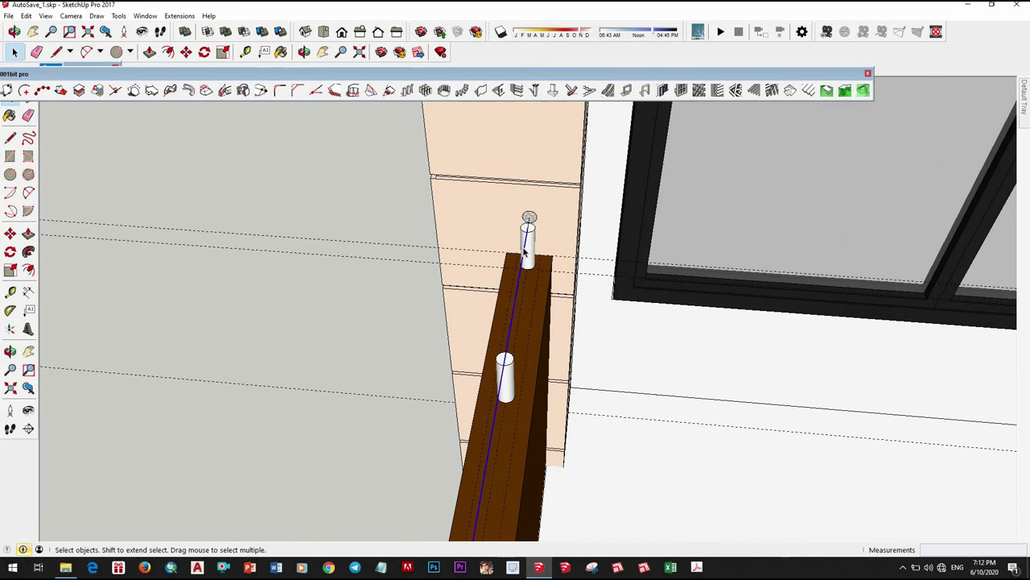
left_click(528, 219)
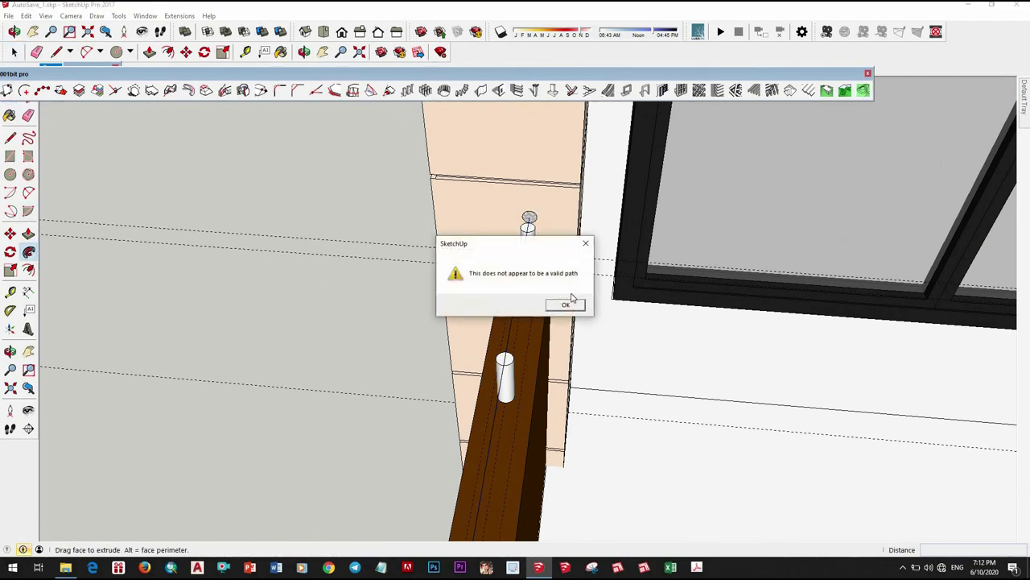
key("Return")
middle_click_drag(653, 311, 564, 322)
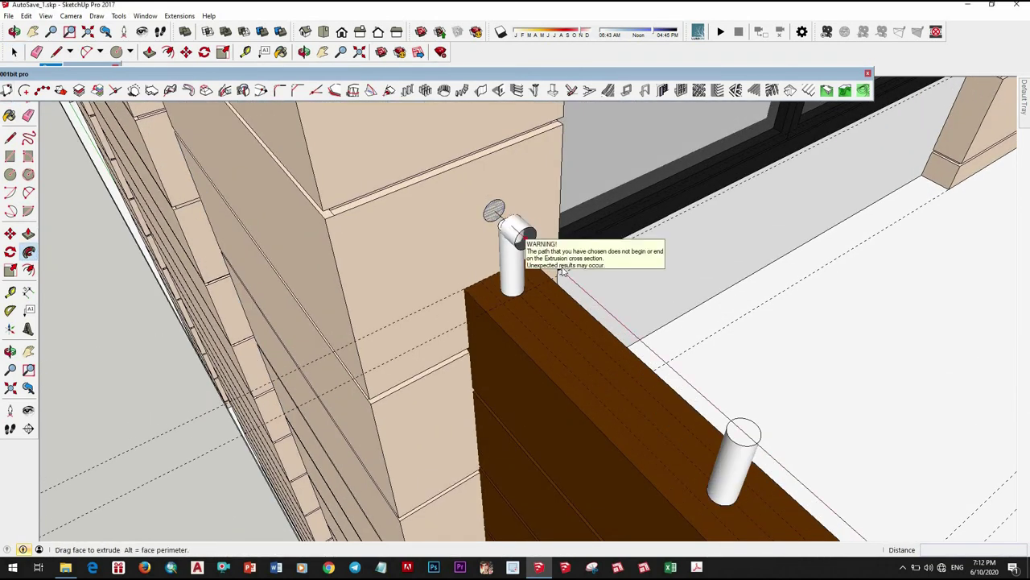
scroll(631, 344, "up", 1)
mouse_move(727, 416)
middle_mouse_down()
mouse_move(485, 214)
mouse_move(655, 212)
mouse_move(594, 308)
mouse_move(575, 311)
mouse_move(652, 318)
middle_mouse_up()
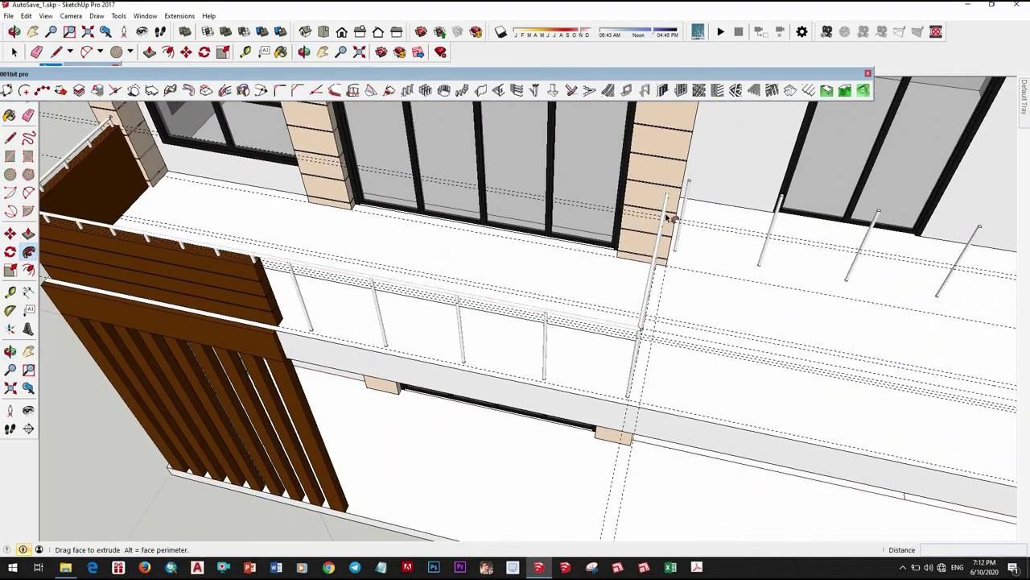
scroll(668, 196, "up", 3)
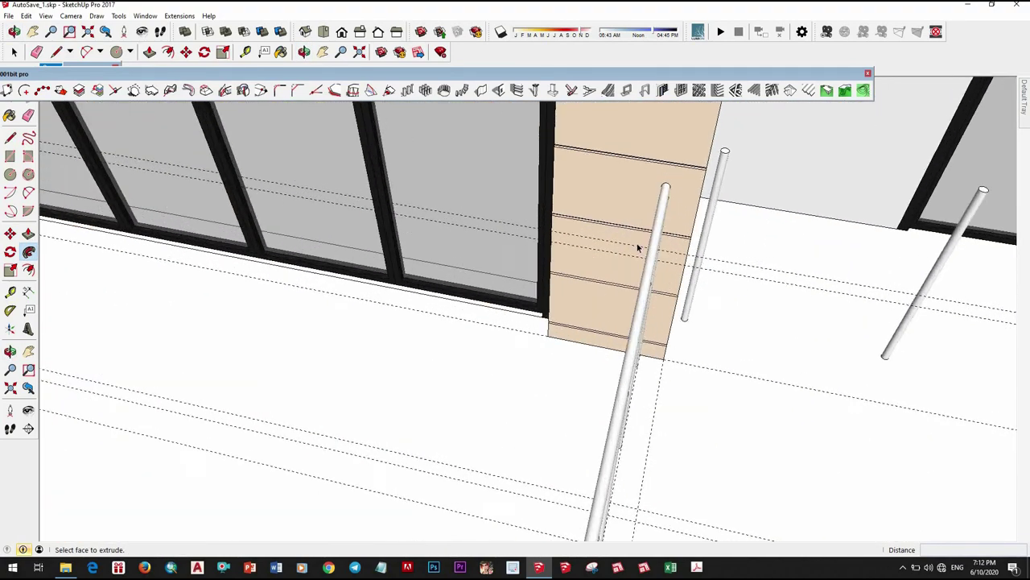
key("space")
left_click(665, 211)
right_click(664, 216)
Step: Draw a radius-5 circle on the side face of the wooden parapet
key("Escape")
scroll(593, 276, "down", 3)
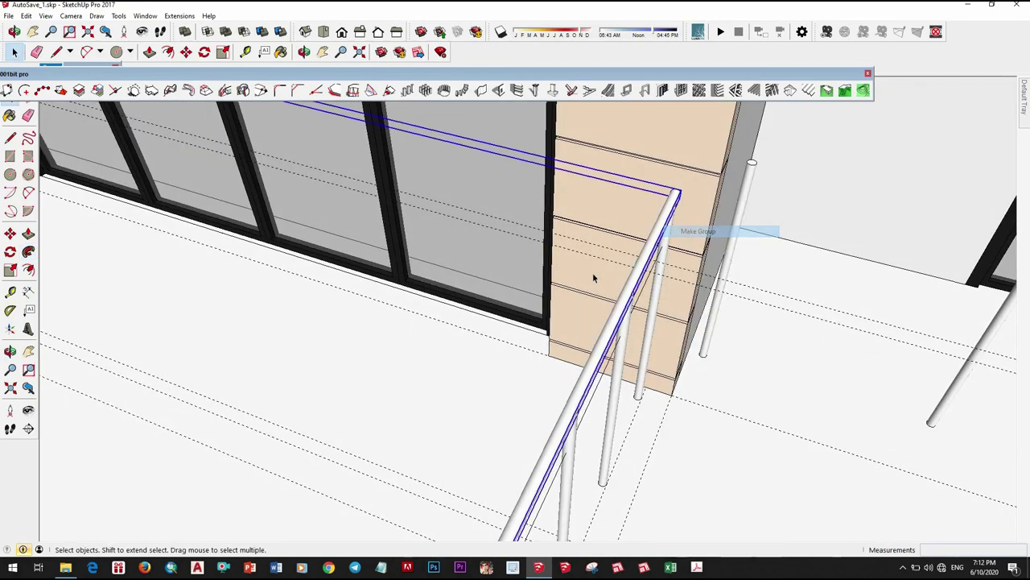
middle_click_drag(594, 276, 453, 299)
scroll(453, 299, "up", 5)
scroll(469, 269, "up", 2)
scroll(470, 269, "up", 3)
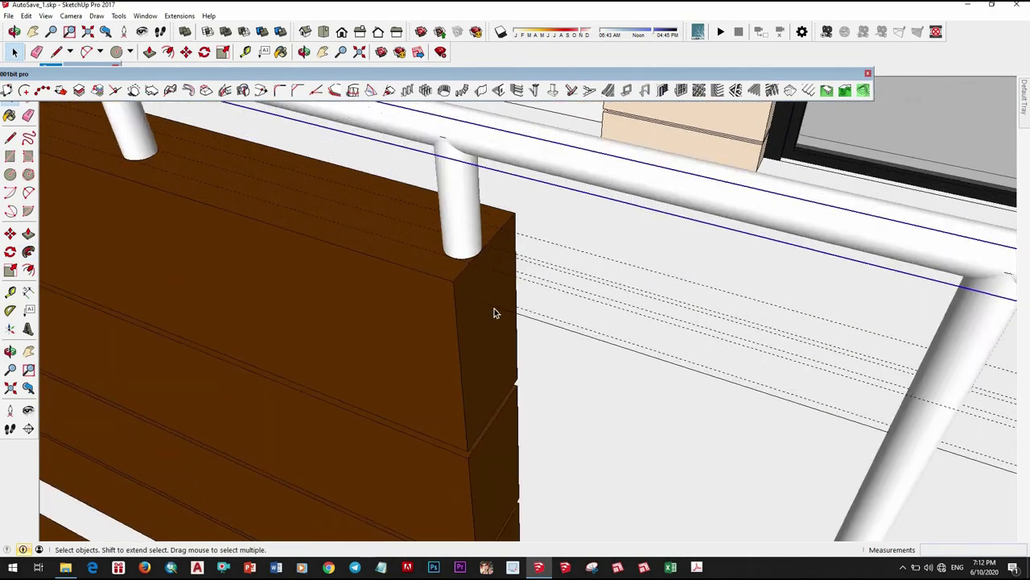
scroll(494, 313, "up", 3)
key("c")
scroll(481, 296, "up", 1)
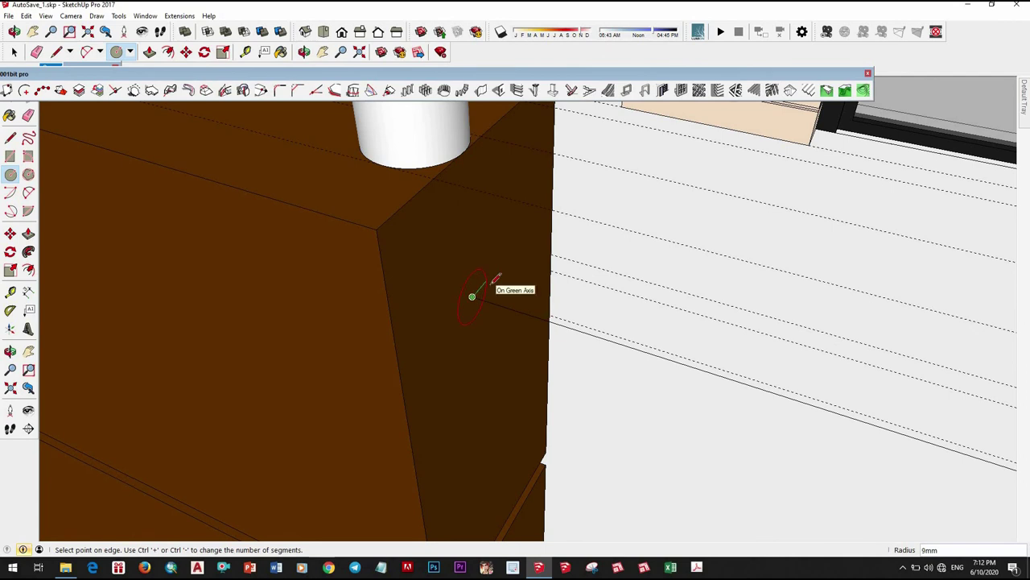
left_click(492, 281)
left_click(591, 302)
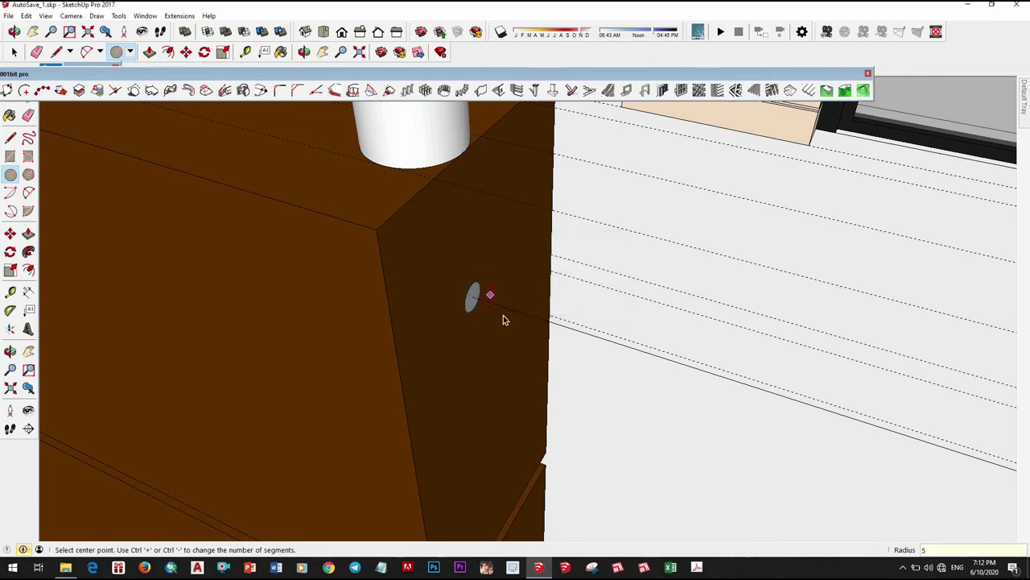
key("space")
scroll(507, 317, "up", 2)
Step: Extrude the circle along the rail line with Follow Me
left_click(506, 314)
key("o")
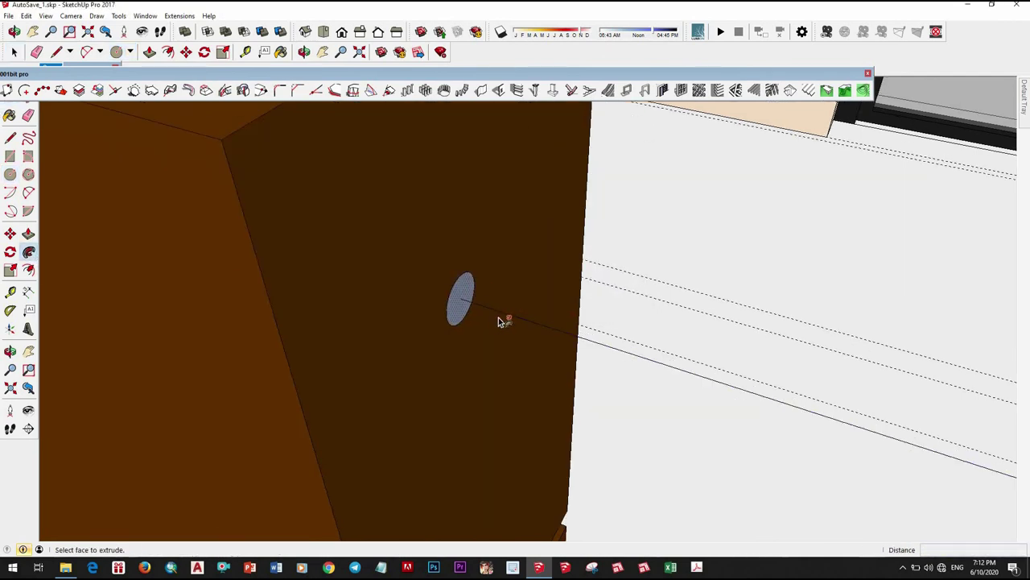
scroll(515, 304, "down", 3)
scroll(604, 306, "down", 3)
scroll(604, 321, "down", 2)
left_click_drag(529, 319, 483, 315)
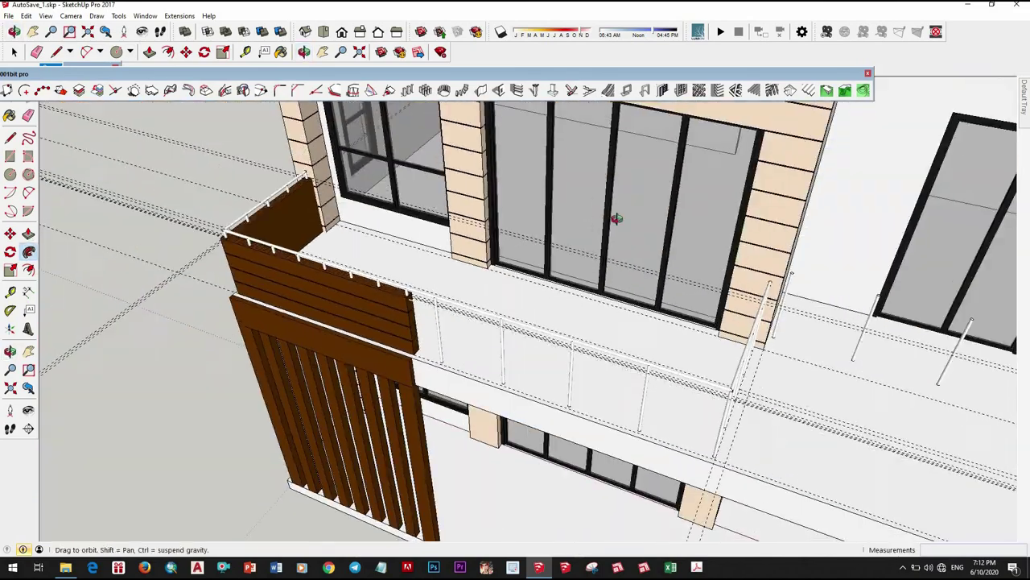
key("space")
scroll(387, 265, "up", 3)
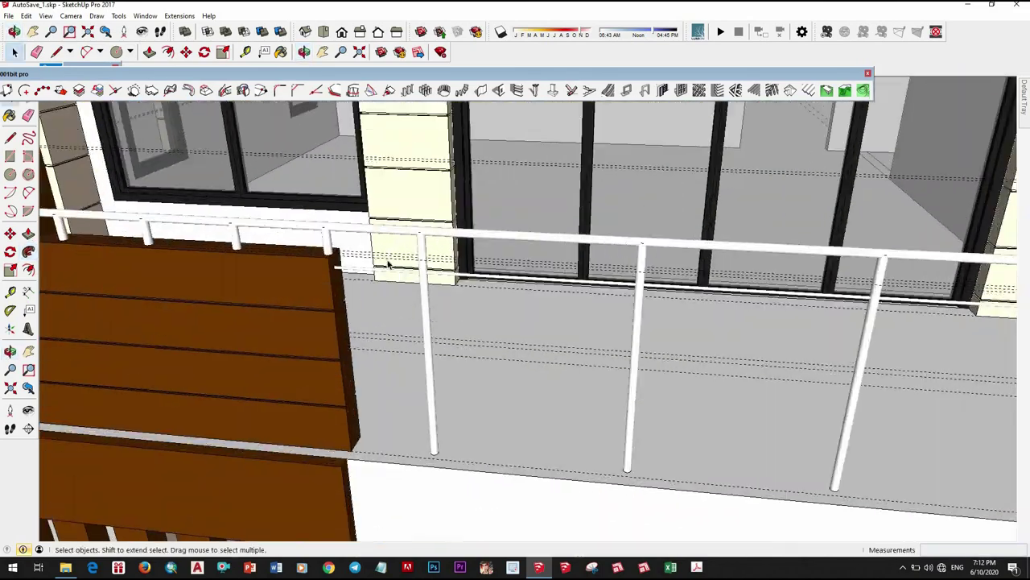
scroll(395, 265, "up", 2)
Step: Turn the new horizontal rail into a component
left_click(394, 259)
right_click(395, 260)
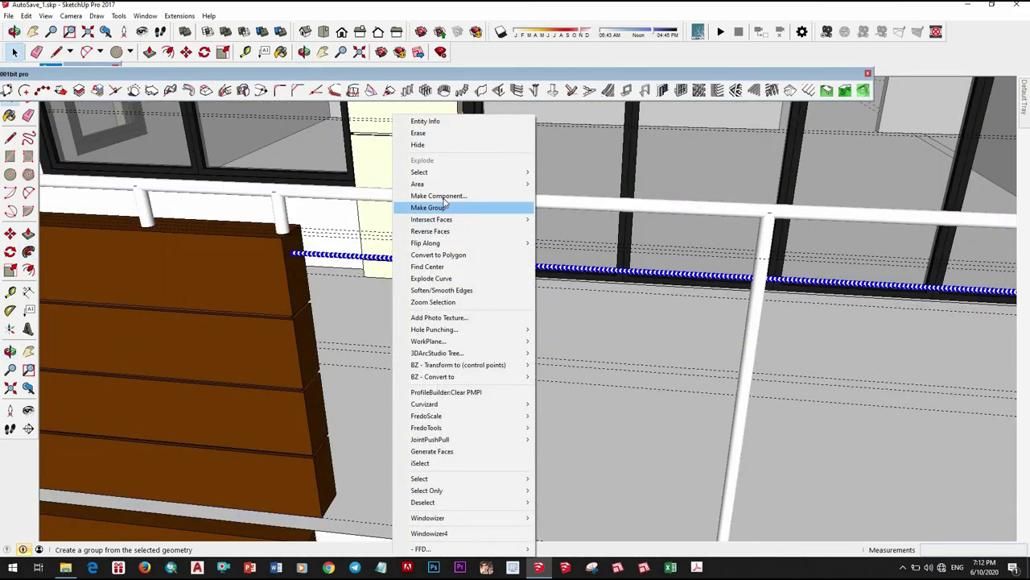
left_click(445, 198)
left_click(547, 358)
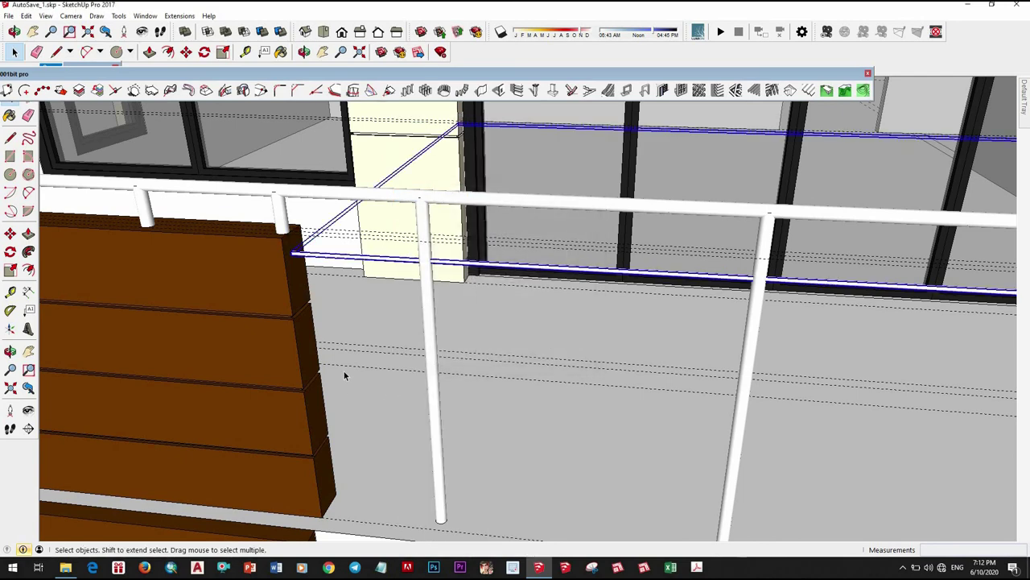
Step: Copy the rail down to the bottom of the railing, arraying it into evenly spaced rails (/7)
key("m")
mouse_move(332, 393)
middle_mouse_down()
mouse_move(270, 215)
mouse_move(265, 166)
middle_mouse_up()
scroll(281, 228, "up", 2)
left_click(281, 228)
key("ctrl")
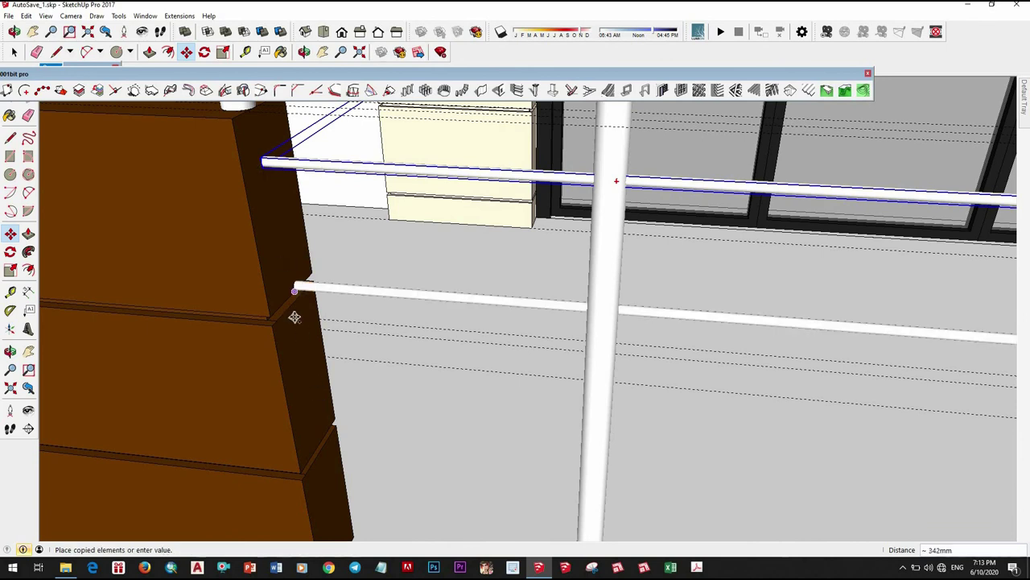
scroll(294, 362, "down", 2)
left_click(298, 424)
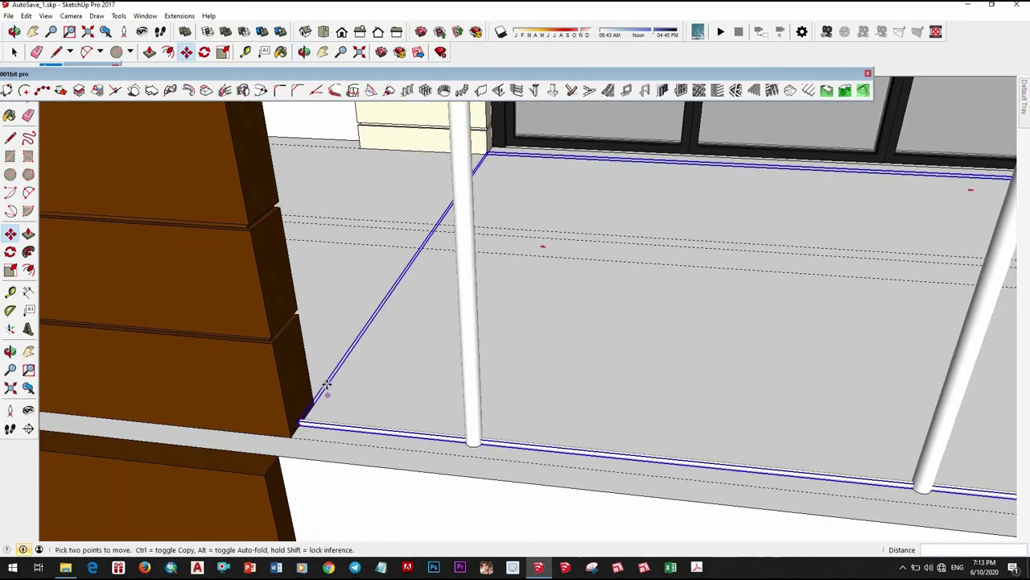
Step: Open the railing group and select the horizontal rails with the Paint Bucket ready
scroll(436, 379, "down", 5)
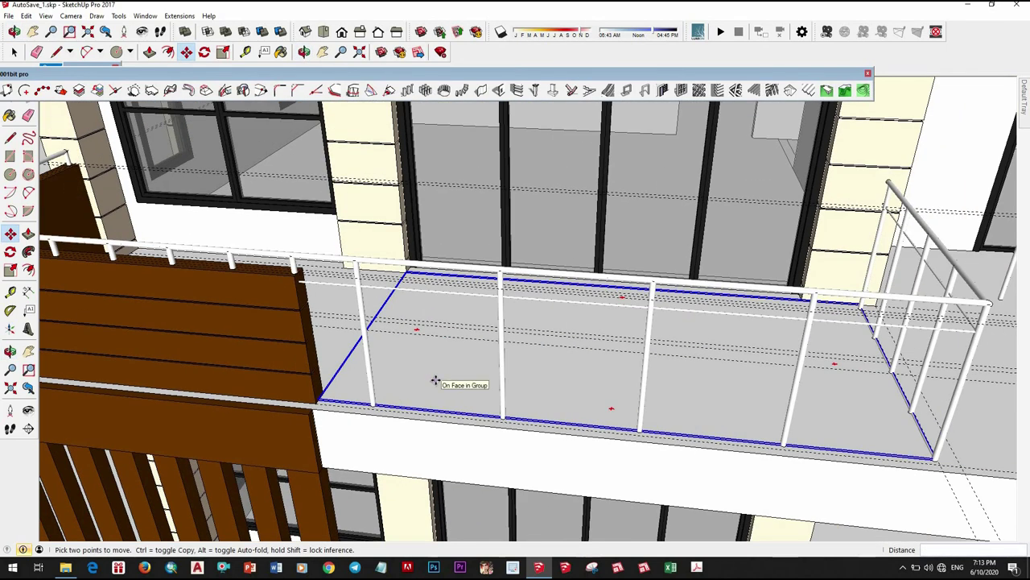
scroll(435, 380, "down", 3)
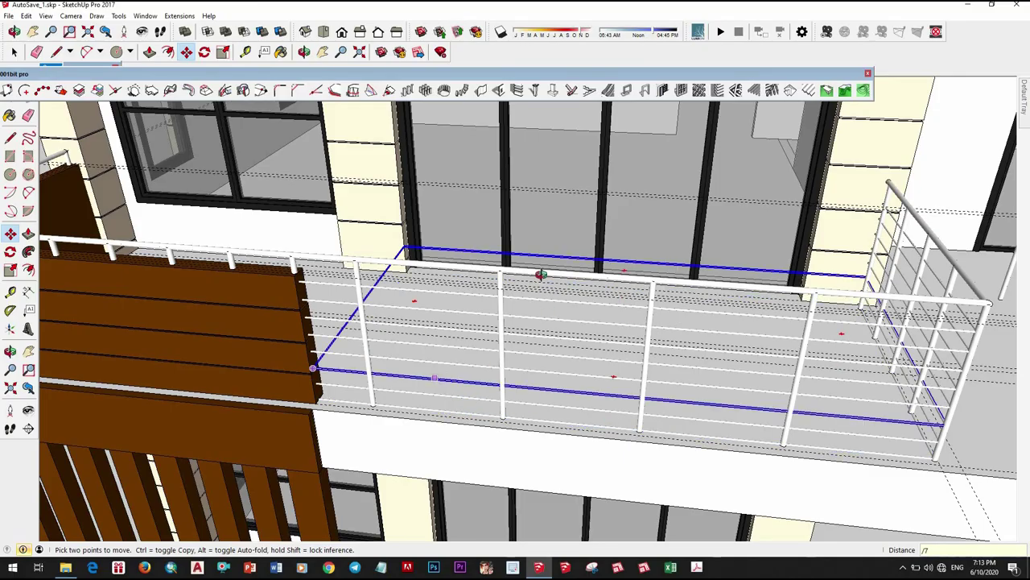
middle_click_drag(436, 380, 388, 380)
scroll(387, 380, "down", 3)
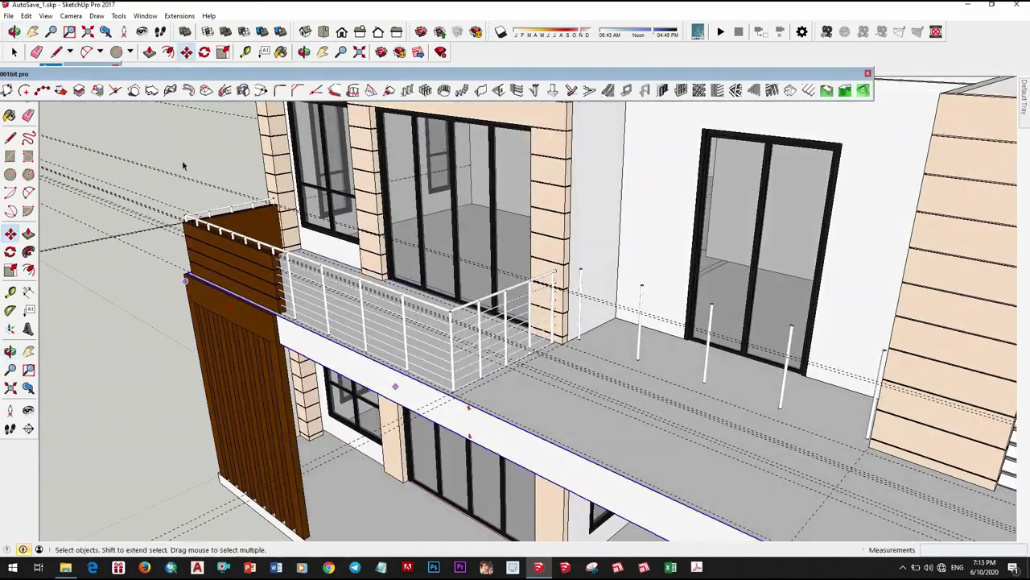
scroll(500, 362, "up", 3)
scroll(524, 380, "up", 3)
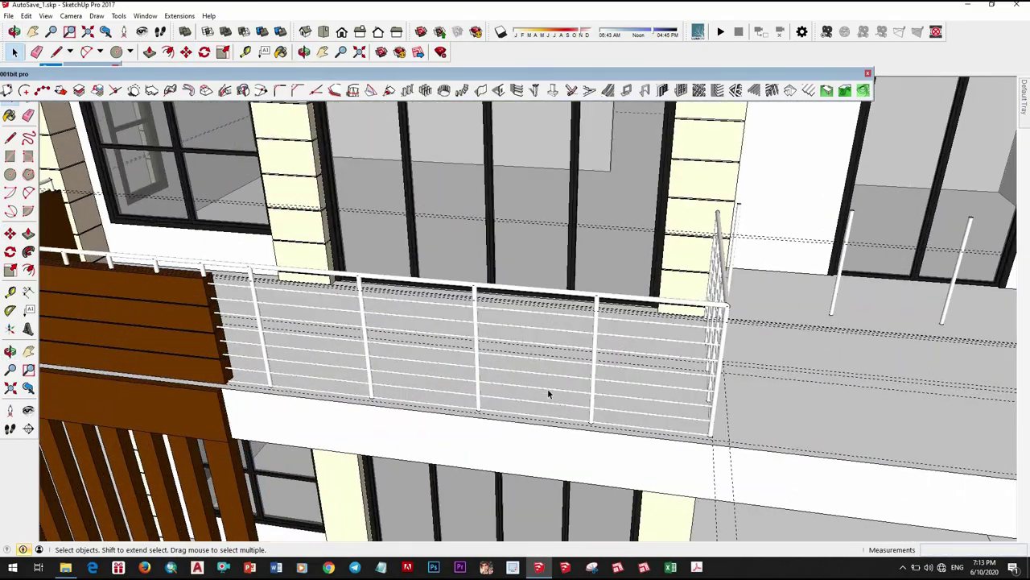
double_click(547, 390)
left_click(547, 389)
key("b")
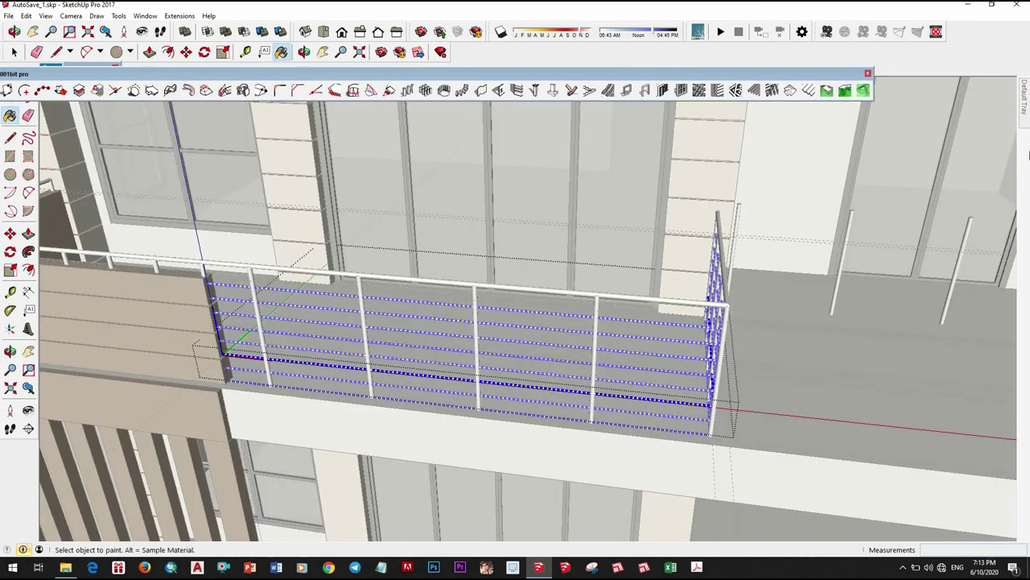
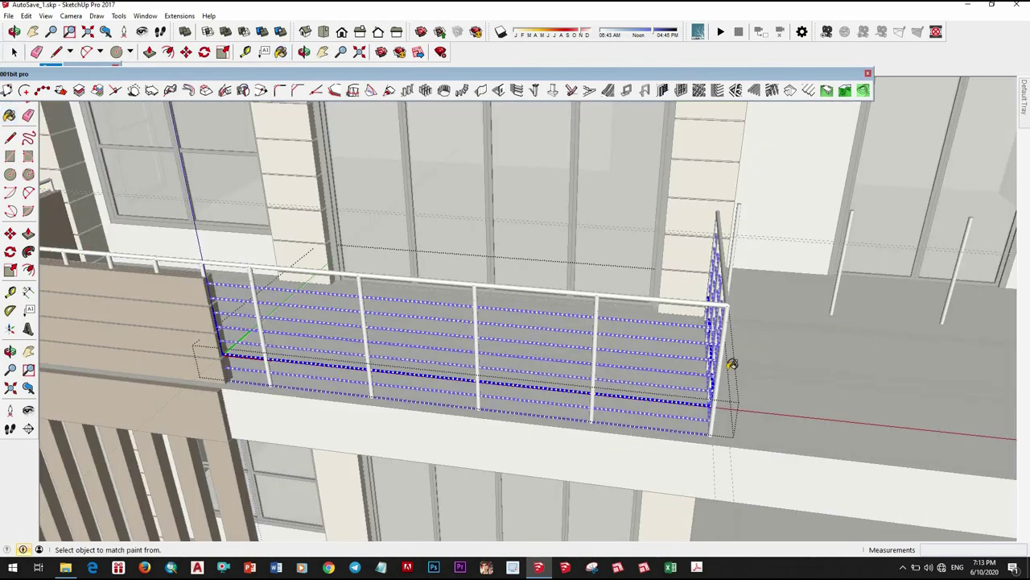
Step: Clear the railing selection and exit the railing group
scroll(705, 322, "up", 2)
scroll(674, 331, "down", 3)
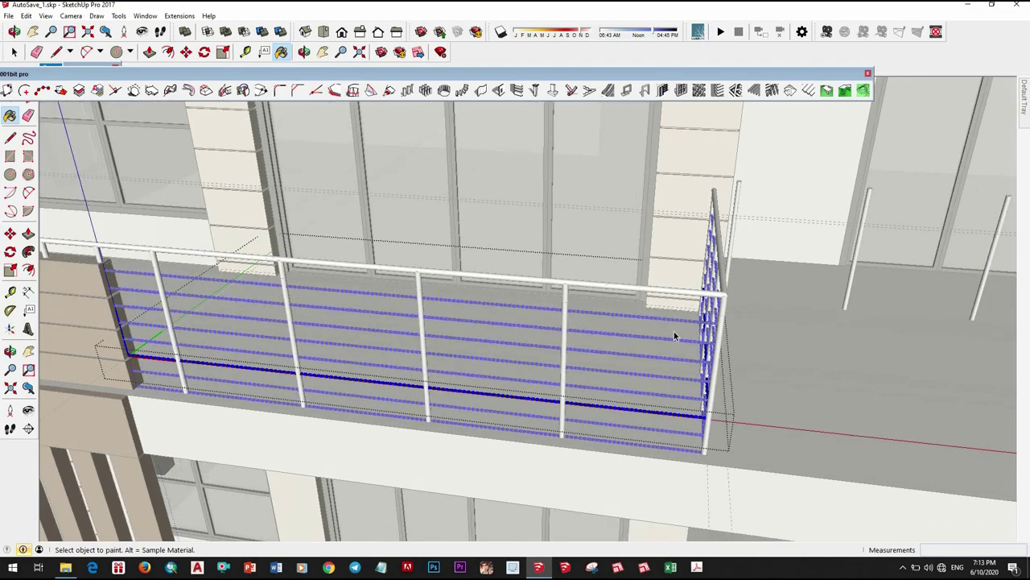
key("space")
scroll(677, 324, "down", 3)
left_click(678, 323)
scroll(331, 203, "down", 2)
left_click(331, 208)
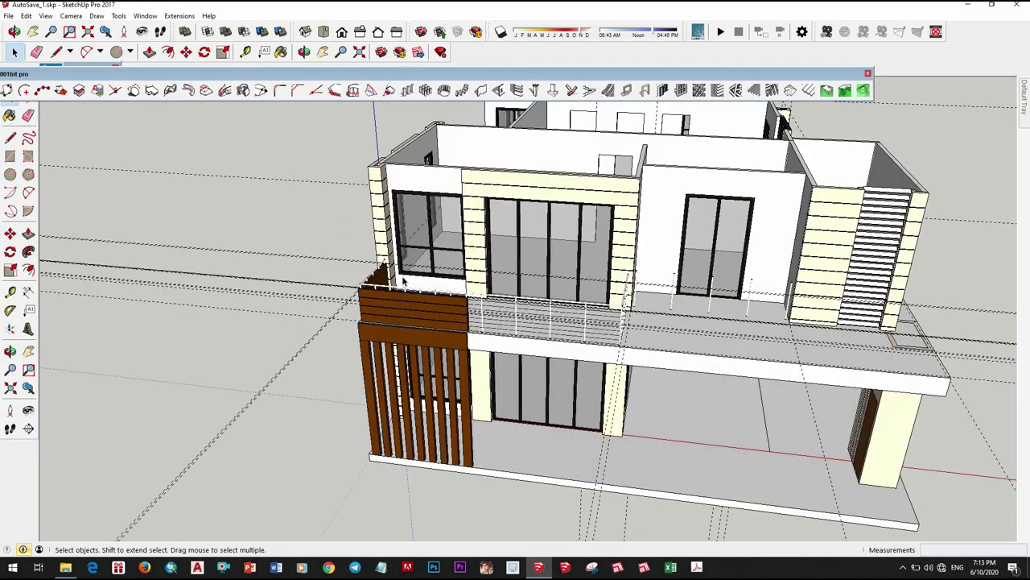
Step: Open the wooden balcony railing group again for painting
key("b")
scroll(407, 296, "up", 3)
scroll(409, 302, "up", 2)
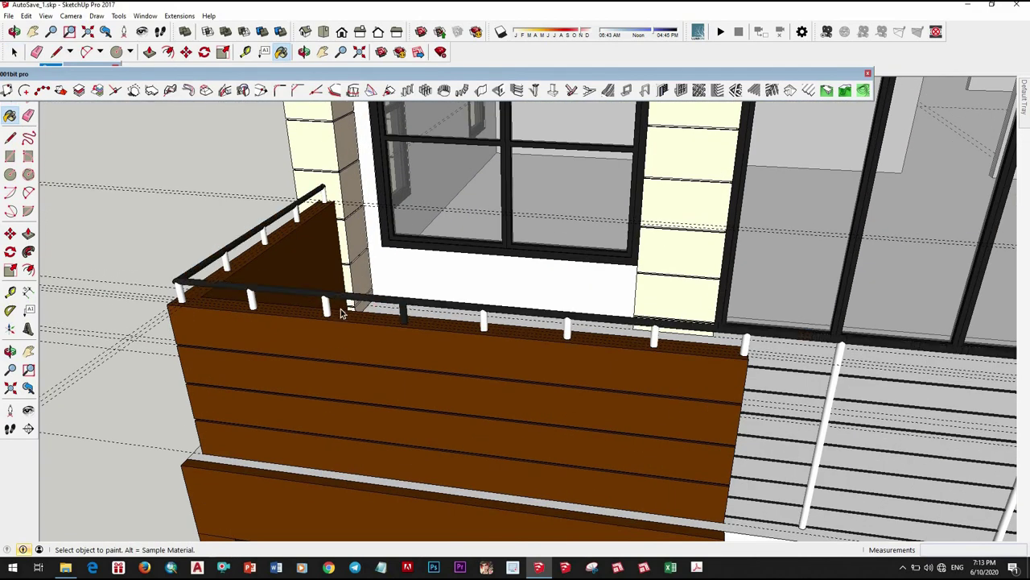
key("space")
double_click(389, 314)
key("b")
key("space")
scroll(548, 336, "down", 3)
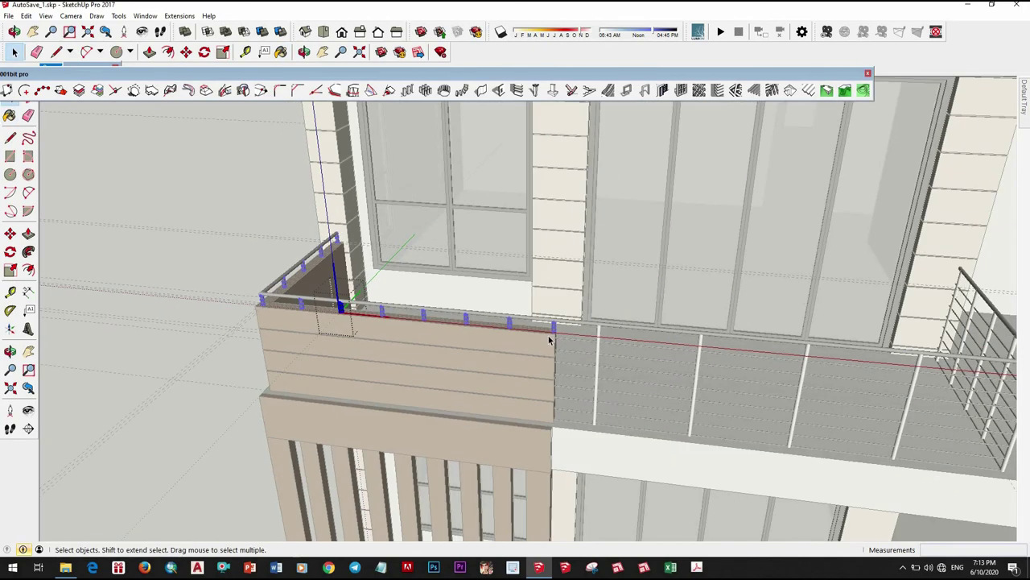
Step: Orbit and zoom out to a frontal view of the whole house
middle_click_drag(548, 336, 515, 314)
scroll(515, 314, "up", 3)
scroll(512, 304, "up", 2)
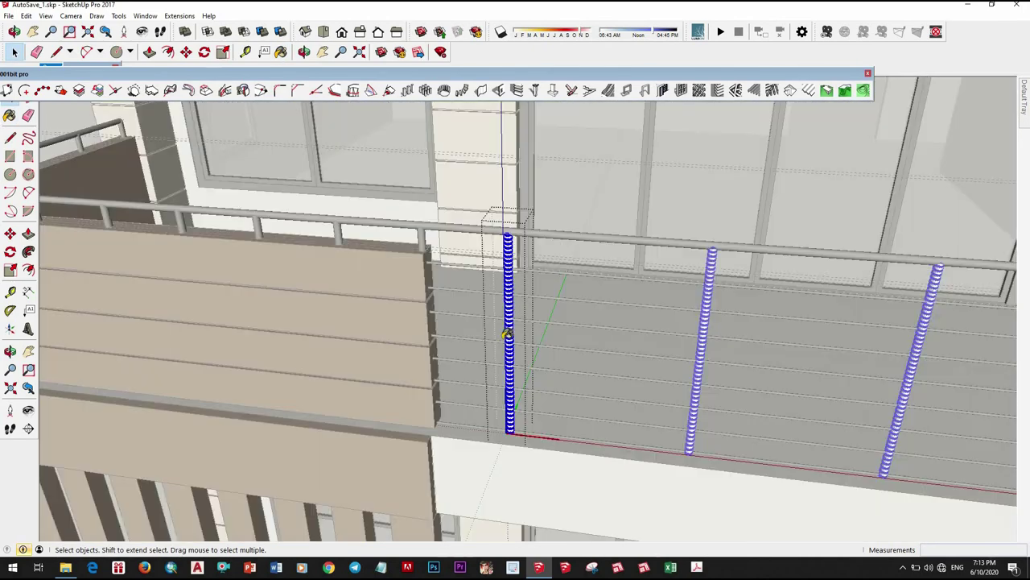
scroll(508, 332, "down", 3)
scroll(330, 236, "down", 3)
scroll(811, 301, "down", 2)
scroll(594, 274, "up", 3)
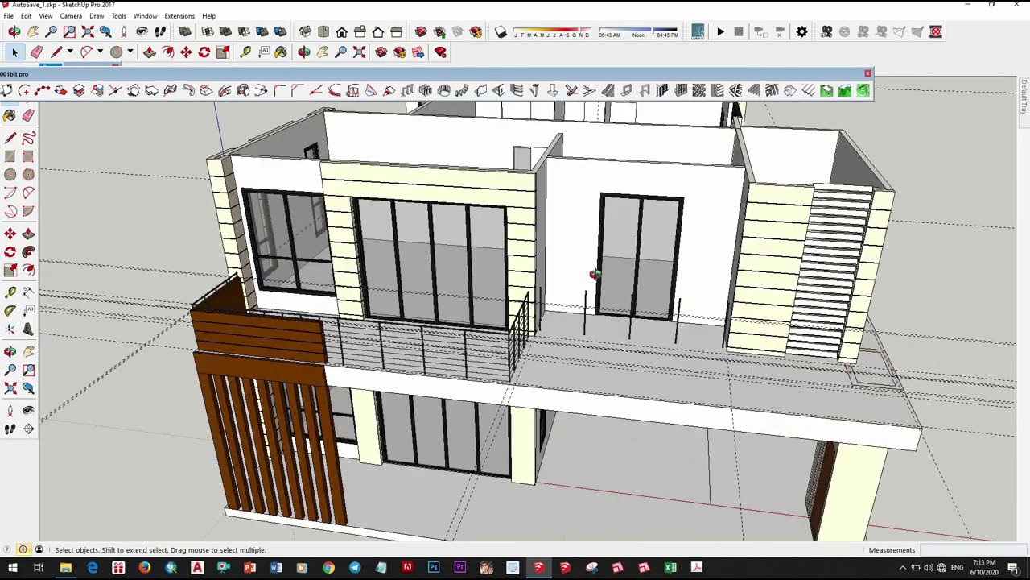
mouse_move(594, 274)
middle_mouse_down()
mouse_move(713, 230)
mouse_move(587, 258)
middle_mouse_up()
scroll(529, 315, "down", 3)
scroll(529, 315, "down", 2)
mouse_move(529, 315)
middle_mouse_down()
mouse_move(515, 309)
mouse_move(527, 309)
middle_mouse_up()
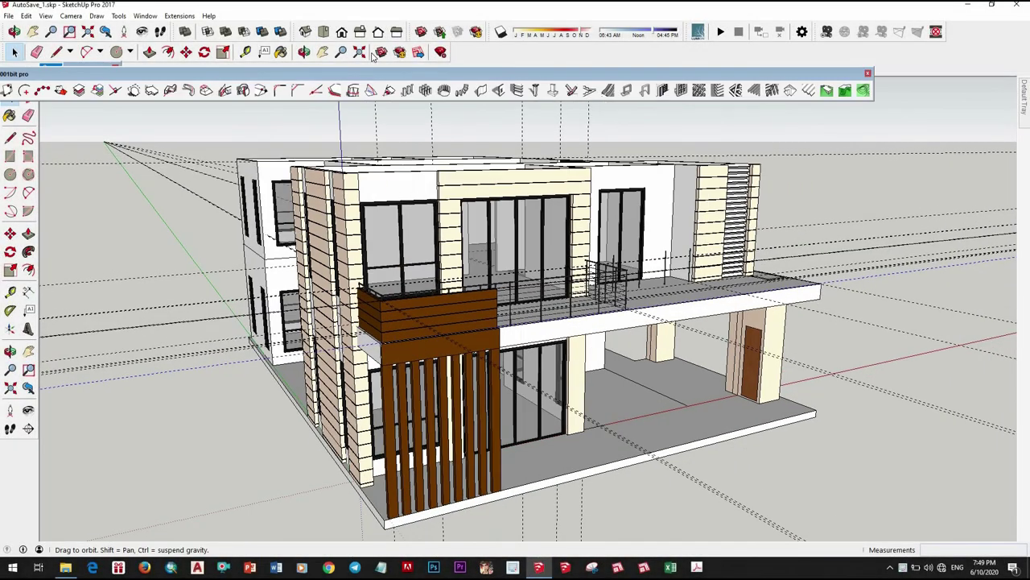
Step: With Paint Bucket active, show the Colors collection in the Materials tray and browse its swatches
middle_click_drag(373, 53, 830, 298)
key("b")
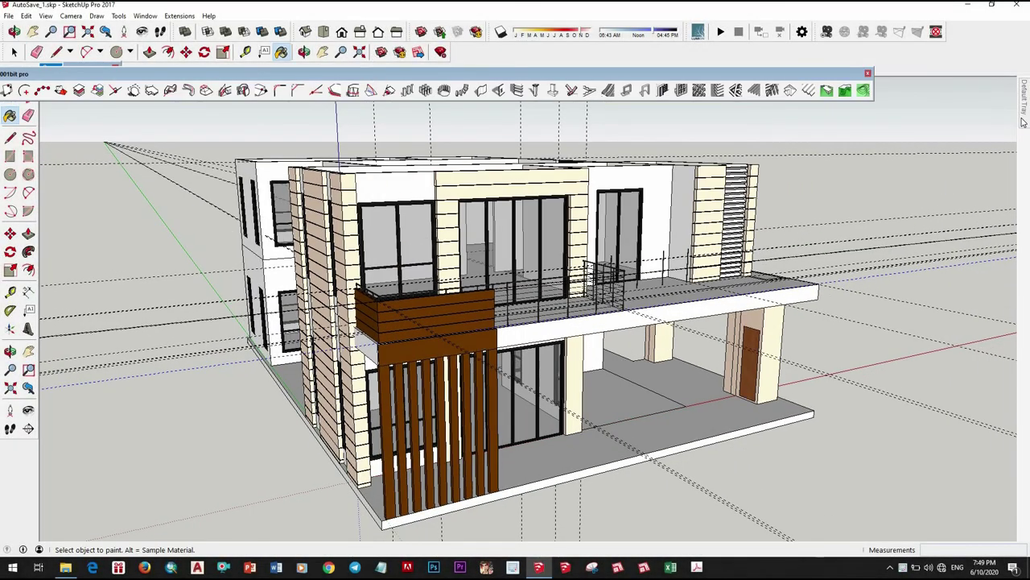
left_click(988, 375)
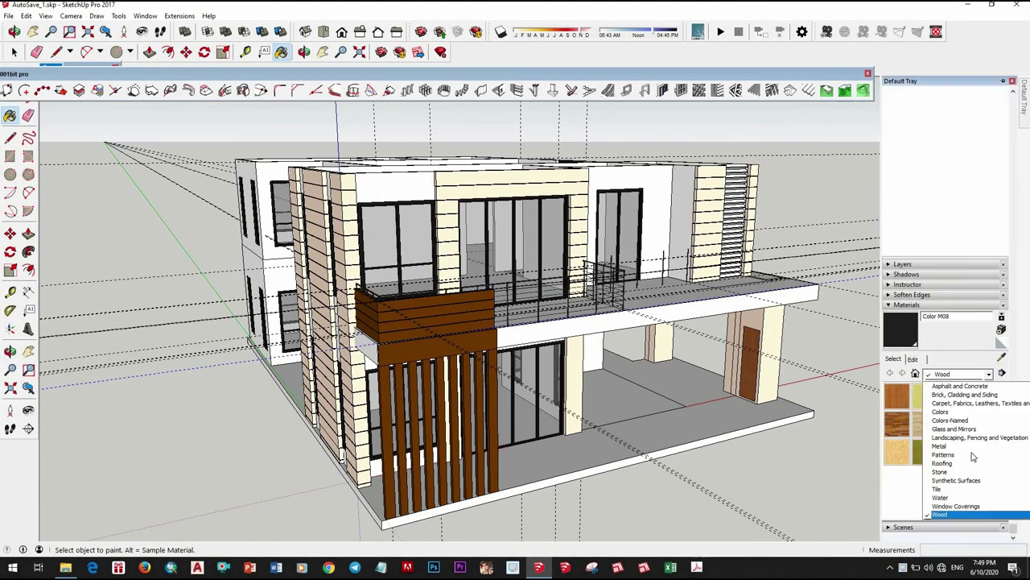
left_click(943, 411)
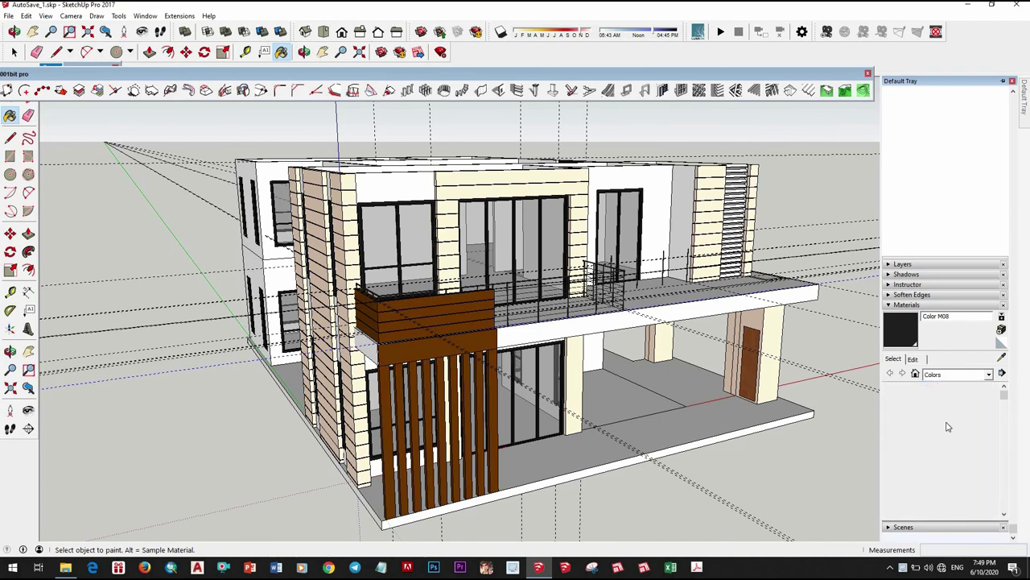
scroll(951, 457, "down", 2)
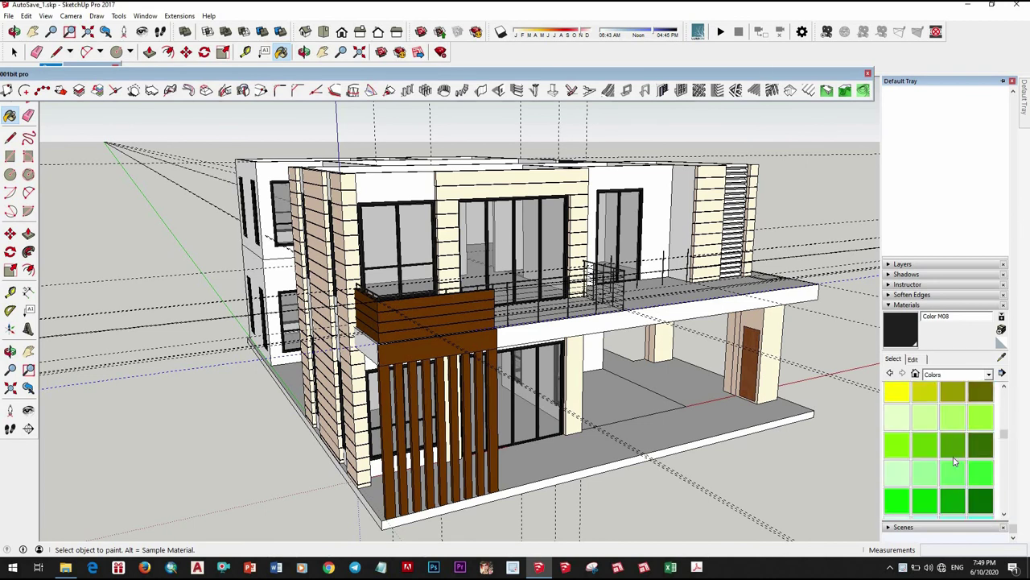
scroll(987, 409, "up", 2)
scroll(966, 441, "up", 3)
scroll(962, 455, "down", 1)
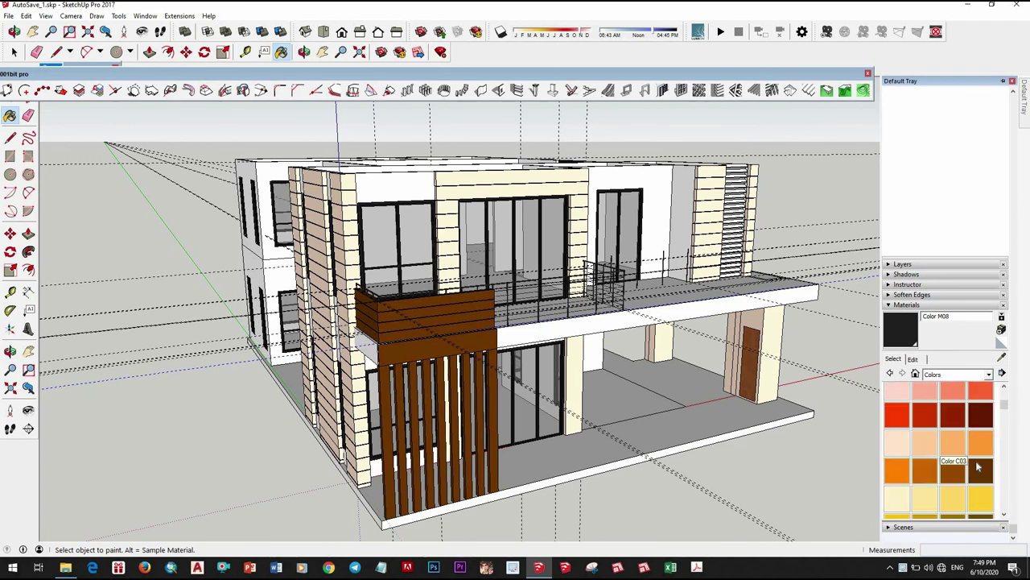
scroll(980, 434, "down", 1)
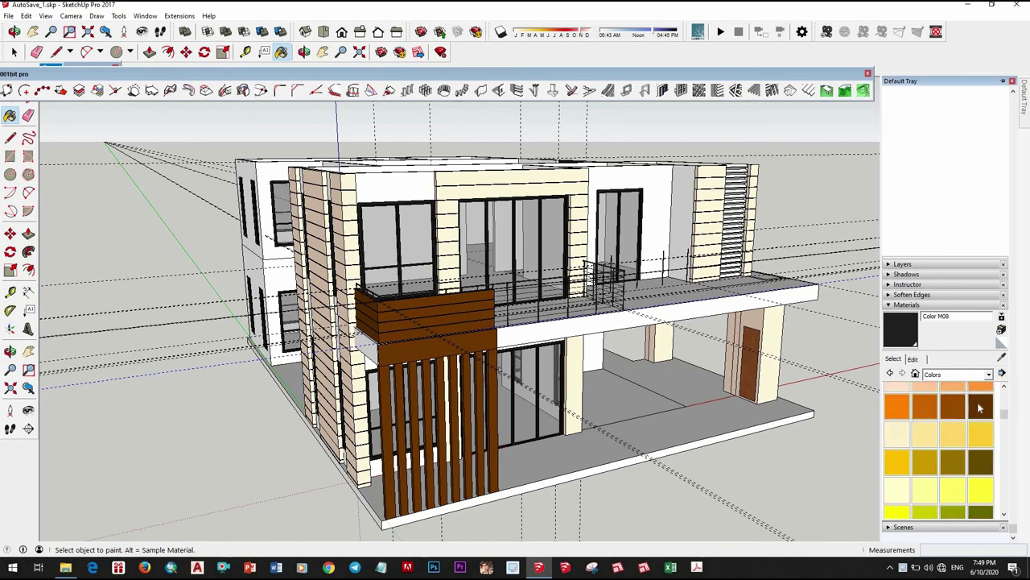
Step: Leave the slatted screen group and paint the cream frame panel brown
double_click(494, 397)
left_click(495, 395)
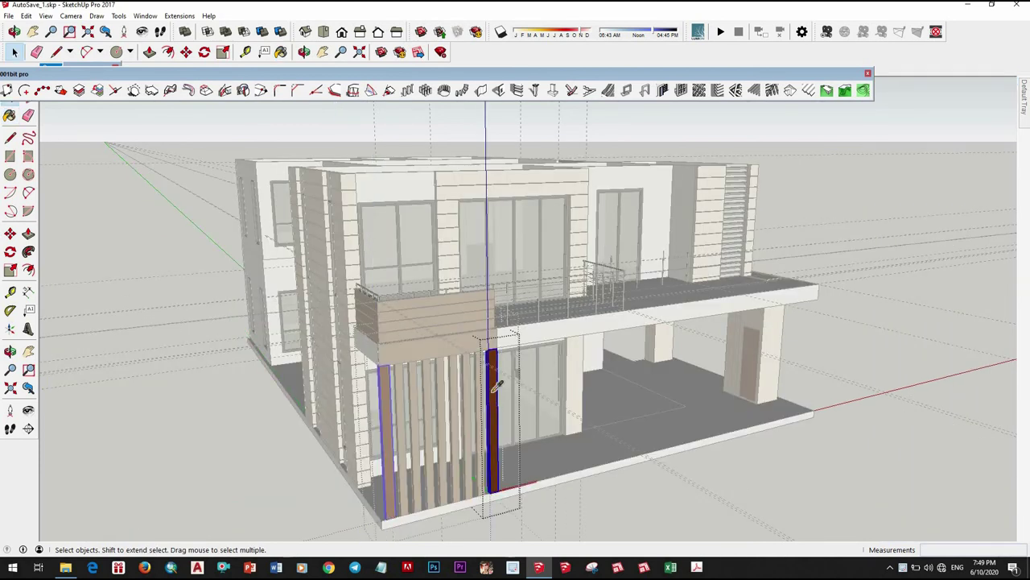
left_click(601, 483)
key("b")
scroll(567, 264, "down", 3)
scroll(568, 263, "up", 5)
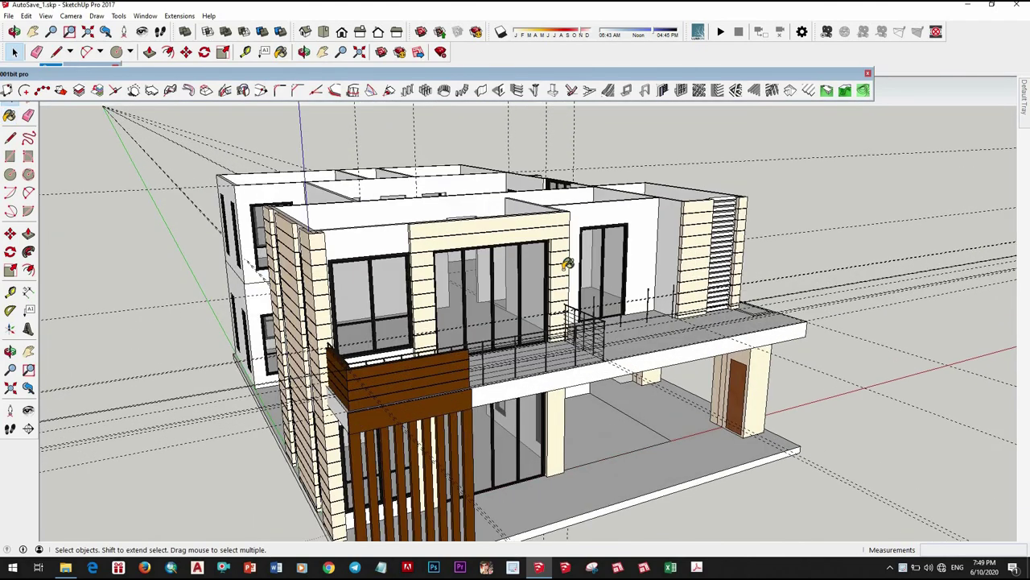
left_click(647, 267)
scroll(646, 267, "down", 2)
mouse_move(647, 267)
middle_mouse_down()
mouse_move(578, 275)
mouse_move(572, 368)
middle_mouse_up()
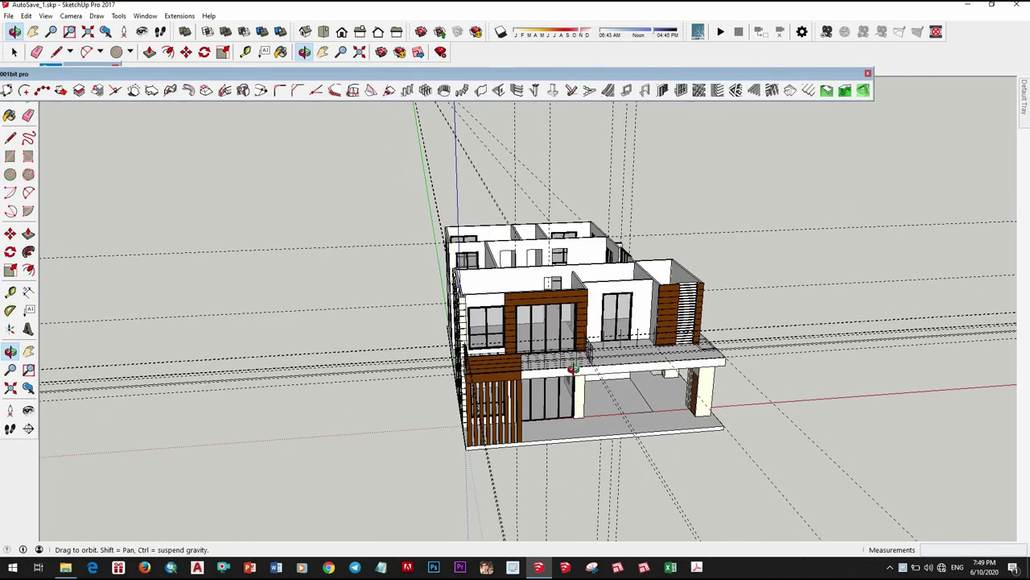
Step: Paint the first side strip of the tall window brown
mouse_move(590, 351)
middle_mouse_down()
mouse_move(590, 295)
mouse_move(579, 330)
middle_mouse_up()
scroll(579, 329, "up", 5)
scroll(579, 330, "up", 3)
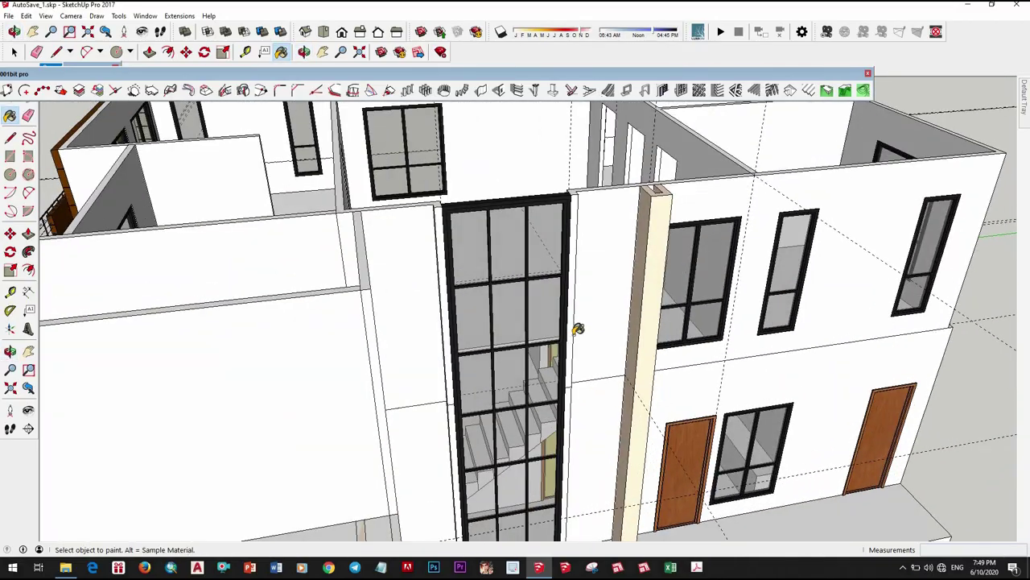
scroll(578, 328, "down", 3)
scroll(575, 363, "down", 4)
mouse_move(707, 317)
middle_mouse_down()
mouse_move(444, 415)
mouse_move(597, 362)
middle_mouse_up()
key("b")
scroll(596, 363, "up", 3)
scroll(597, 363, "up", 3)
key("space")
scroll(597, 362, "up", 3)
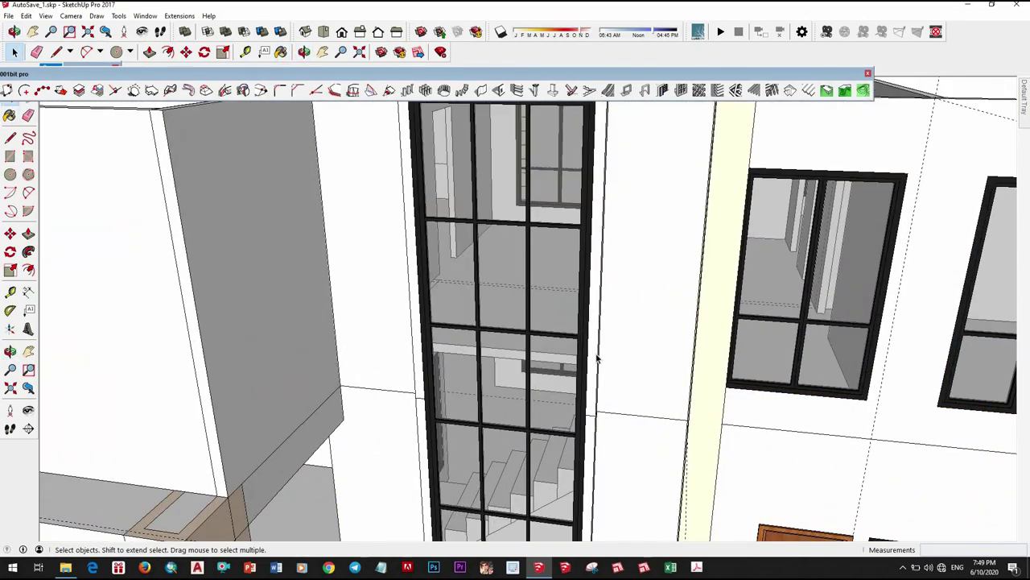
key("b")
middle_click_drag(600, 347, 475, 386)
left_click(370, 355)
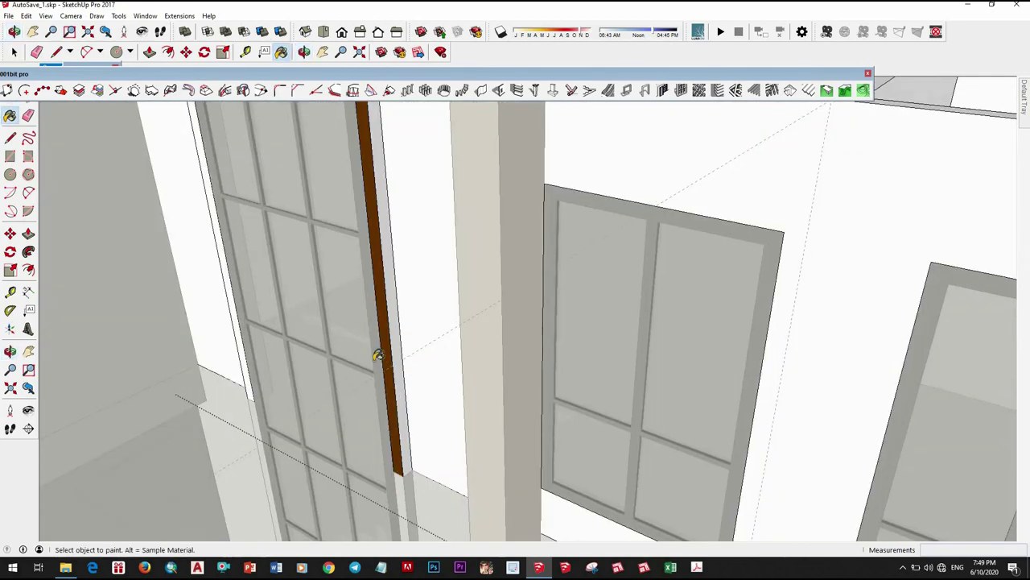
Step: Paint the tall window's other side strip brown
mouse_move(375, 356)
middle_mouse_down()
mouse_move(362, 373)
mouse_move(703, 406)
mouse_move(715, 269)
middle_mouse_up()
scroll(715, 256, "up", 5)
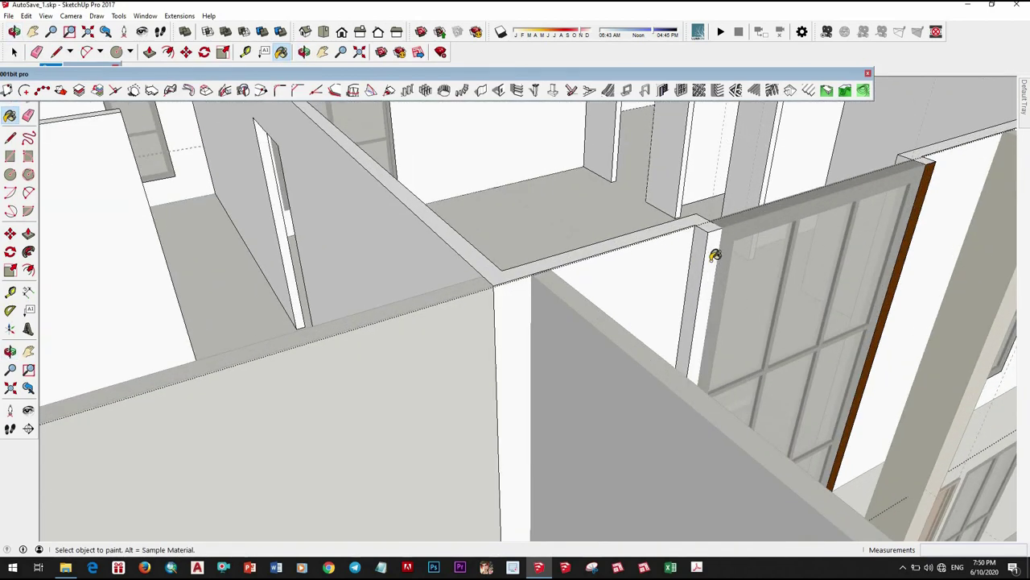
mouse_move(663, 307)
middle_mouse_down()
mouse_move(533, 386)
mouse_move(397, 373)
middle_mouse_up()
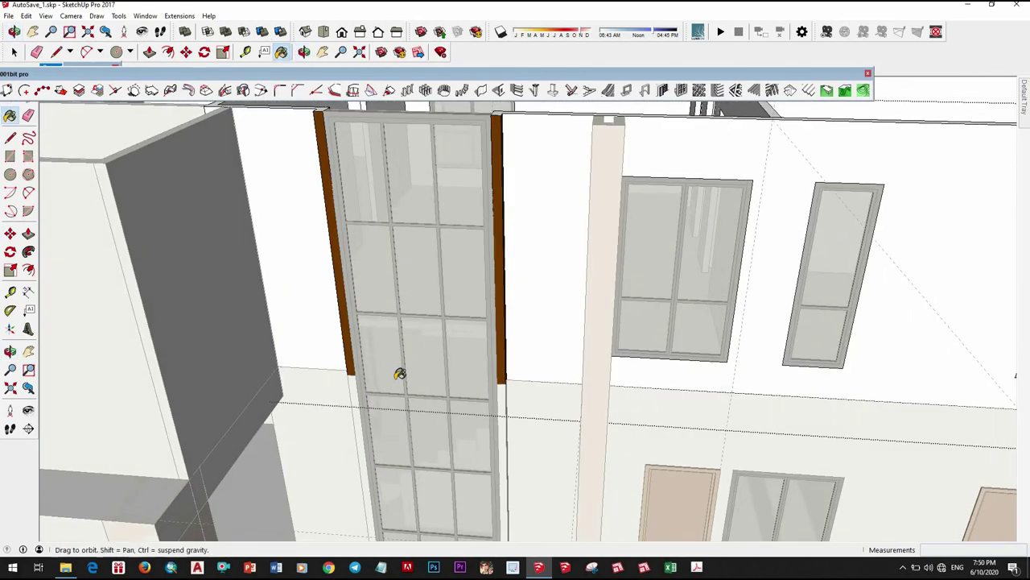
scroll(425, 341, "up", 3)
middle_click_drag(477, 367, 490, 341)
key("space")
scroll(490, 342, "up", 2)
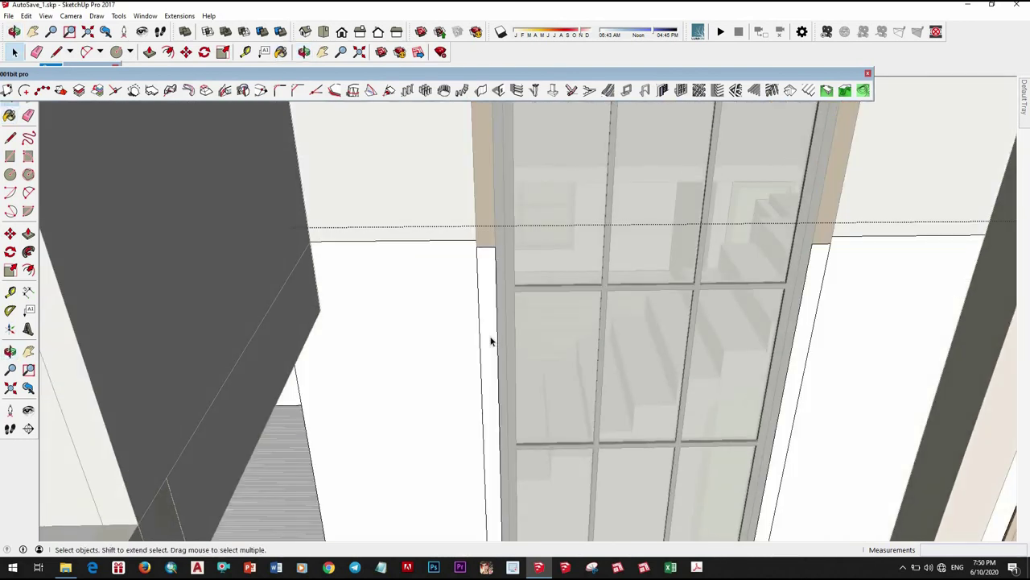
key("b")
left_click(501, 384)
Step: Orbit back to a front view of the house showing the side facade
mouse_move(591, 341)
middle_mouse_down()
mouse_move(674, 384)
mouse_move(562, 369)
mouse_move(425, 276)
mouse_move(469, 342)
middle_mouse_up()
key("space")
scroll(476, 357, "down", 3)
scroll(469, 342, "down", 5)
mouse_move(756, 468)
middle_mouse_down()
mouse_move(480, 281)
mouse_move(778, 386)
mouse_move(630, 364)
middle_mouse_up()
middle_click_drag(580, 316, 580, 343)
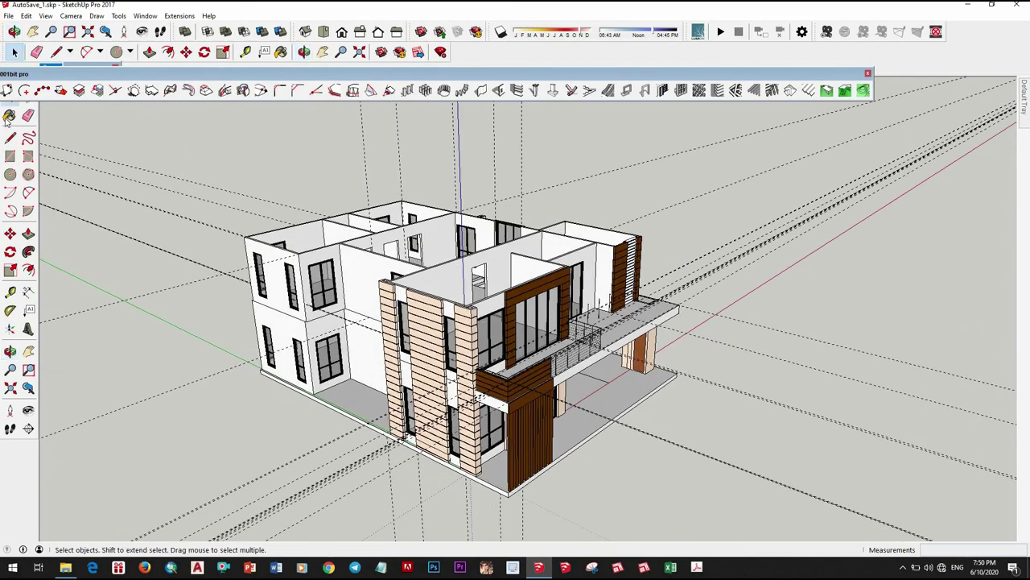
Step: Delete all guide lines from the Edit menu
left_click(26, 16)
left_click(48, 114)
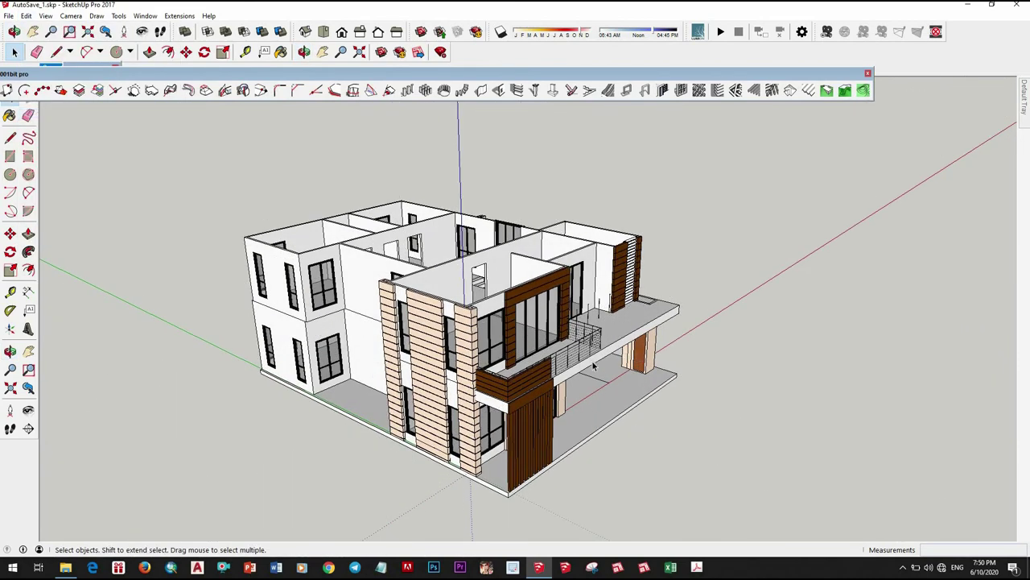
scroll(593, 366, "up", 5)
scroll(472, 407, "up", 3)
mouse_move(471, 407)
middle_mouse_down()
mouse_move(511, 363)
mouse_move(539, 273)
middle_mouse_up()
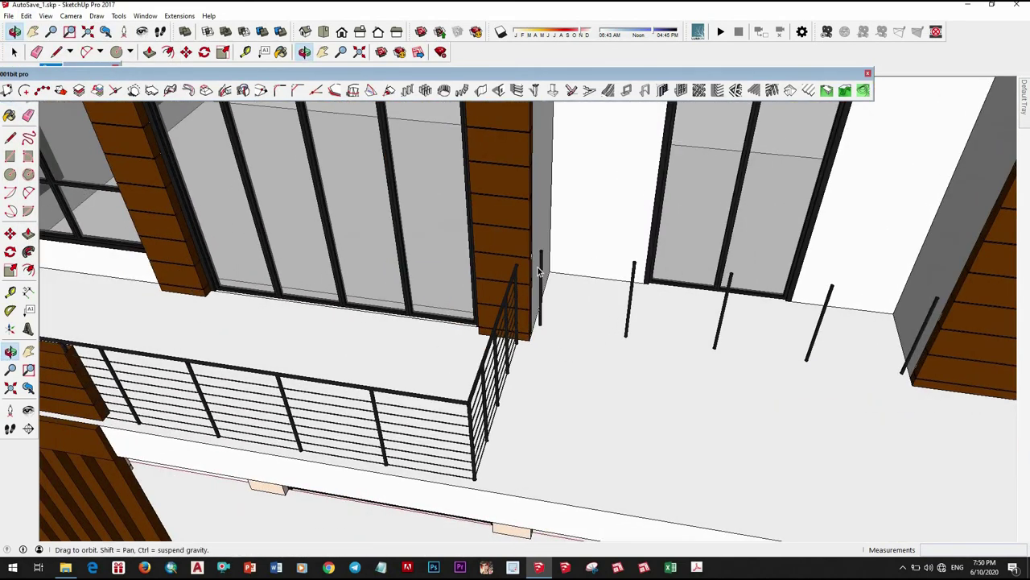
scroll(421, 290, "up", 3)
scroll(432, 271, "down", 2)
scroll(435, 282, "up", 1)
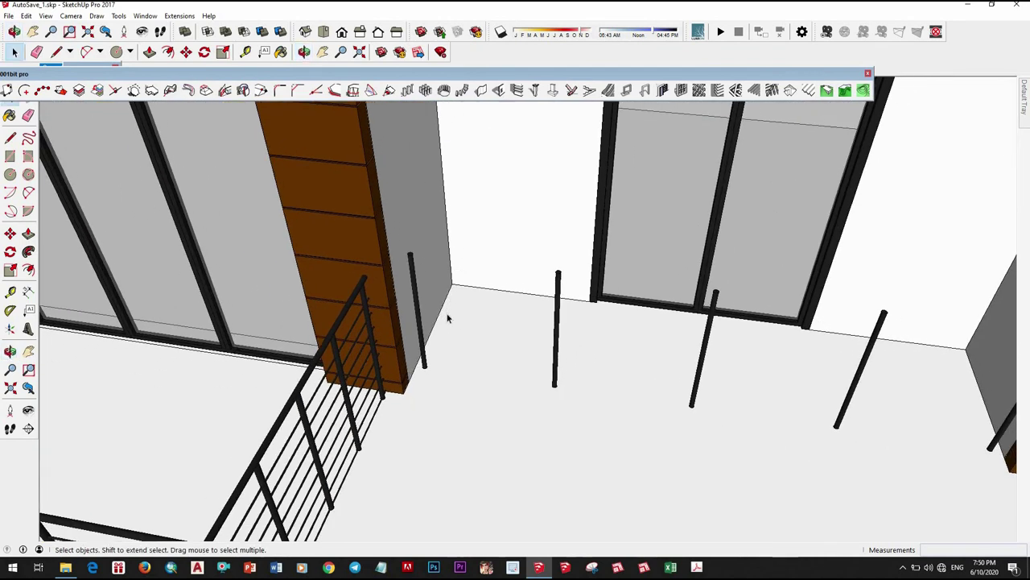
Step: Draw a rail line across the tops of the balcony posts
key("l")
scroll(436, 279, "up", 2)
scroll(411, 262, "up", 2)
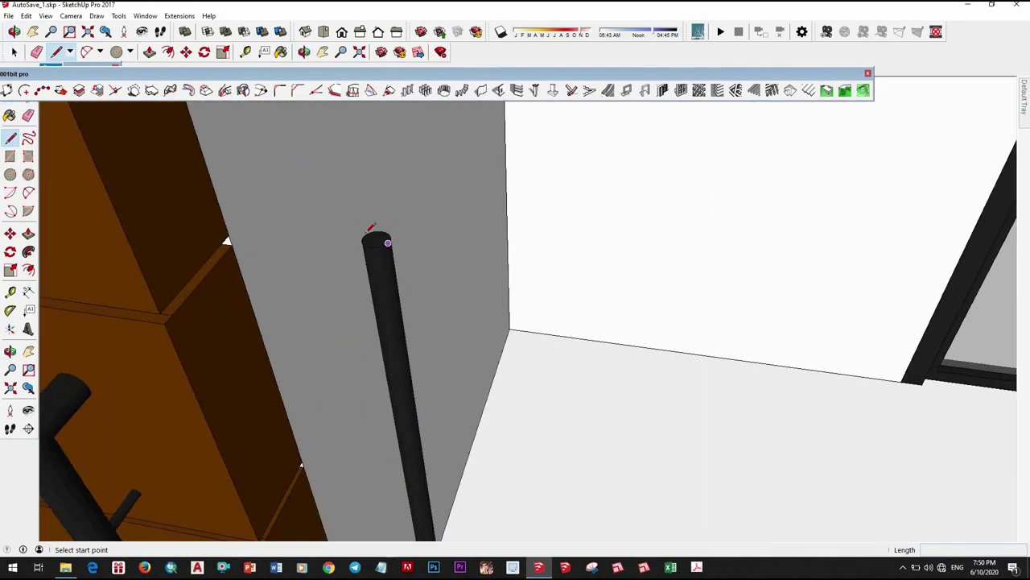
left_click(324, 231)
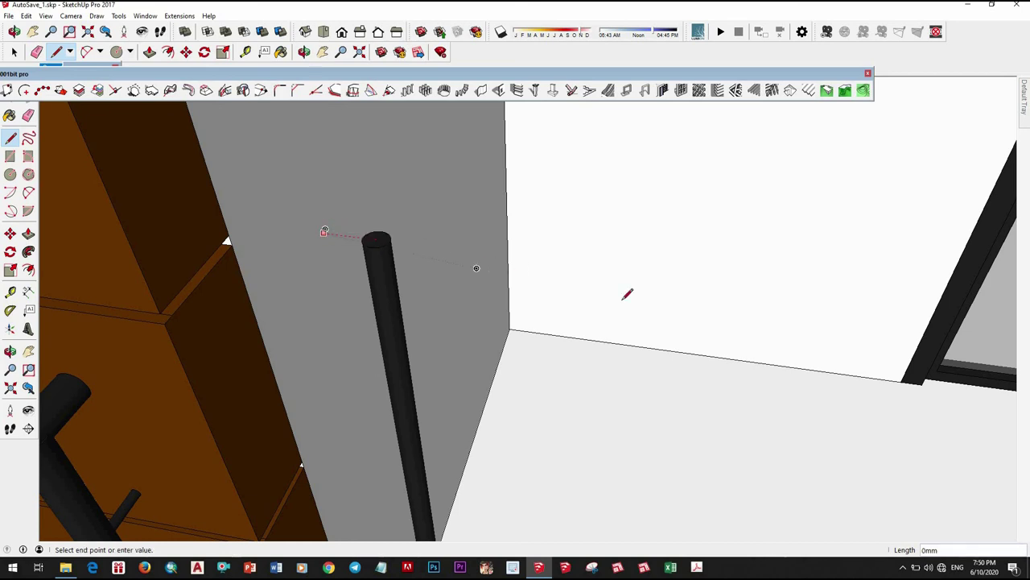
middle_click_drag(628, 295, 725, 266)
scroll(801, 253, "up", 3)
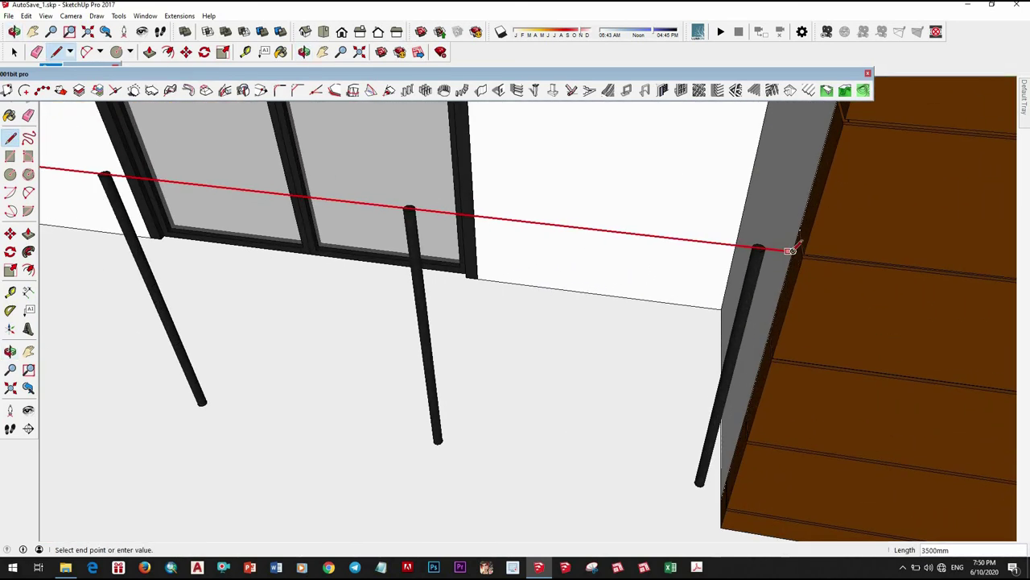
left_click(791, 251)
key("space")
scroll(773, 299, "down", 2)
middle_click_drag(778, 299, 237, 209)
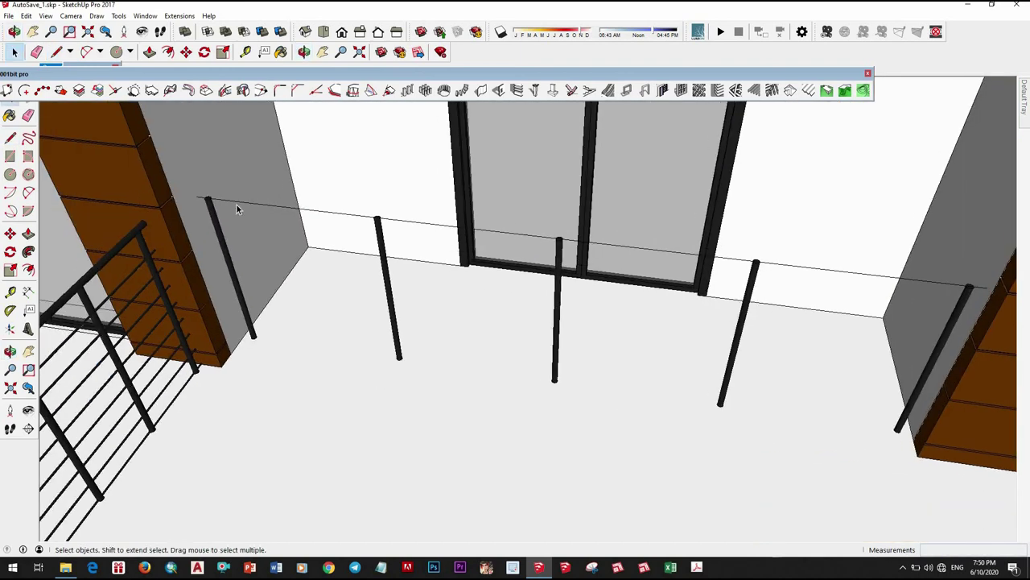
scroll(237, 209, "up", 2)
Step: Move-copy the rail line down to the post bottoms with six evenly spaced copies
left_click(247, 199)
key("m")
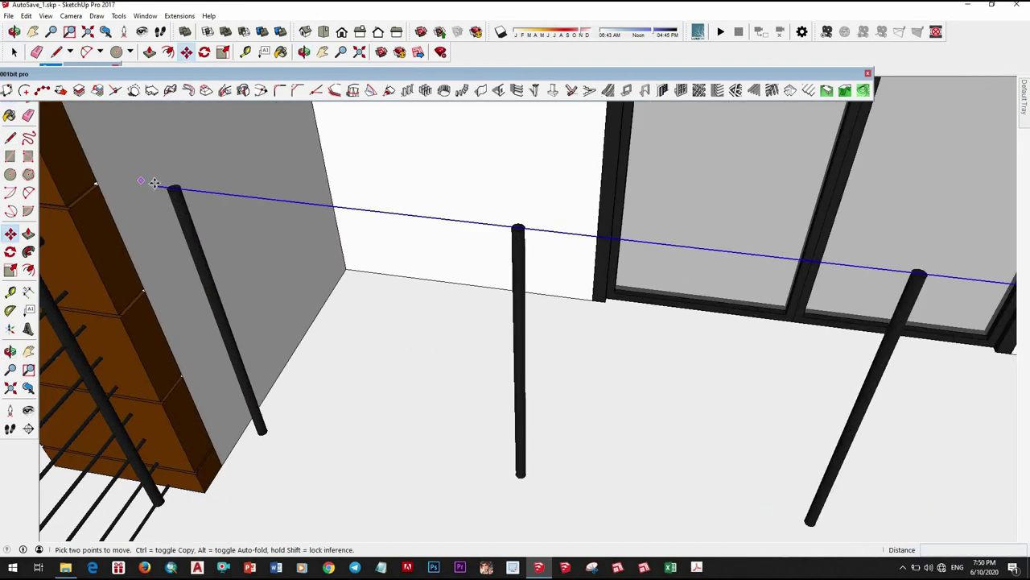
left_click(242, 431)
type("/7")
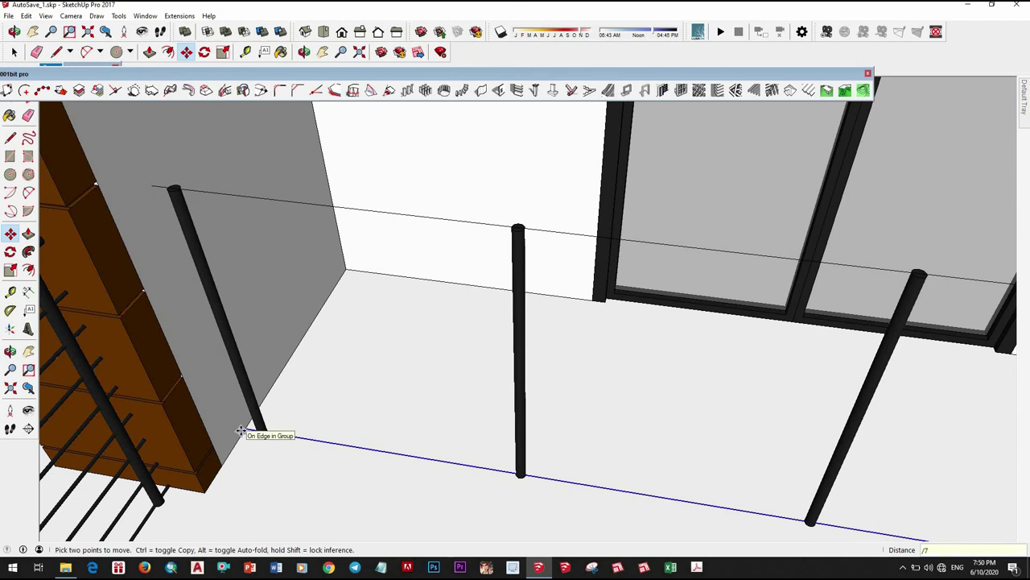
key("Return")
mouse_move(249, 425)
middle_mouse_down()
mouse_move(331, 221)
mouse_move(299, 317)
mouse_move(338, 439)
middle_mouse_up()
Step: Delete the extra rail lines, keeping only the top line and one lower line
key("space")
left_click(362, 408, "shift")
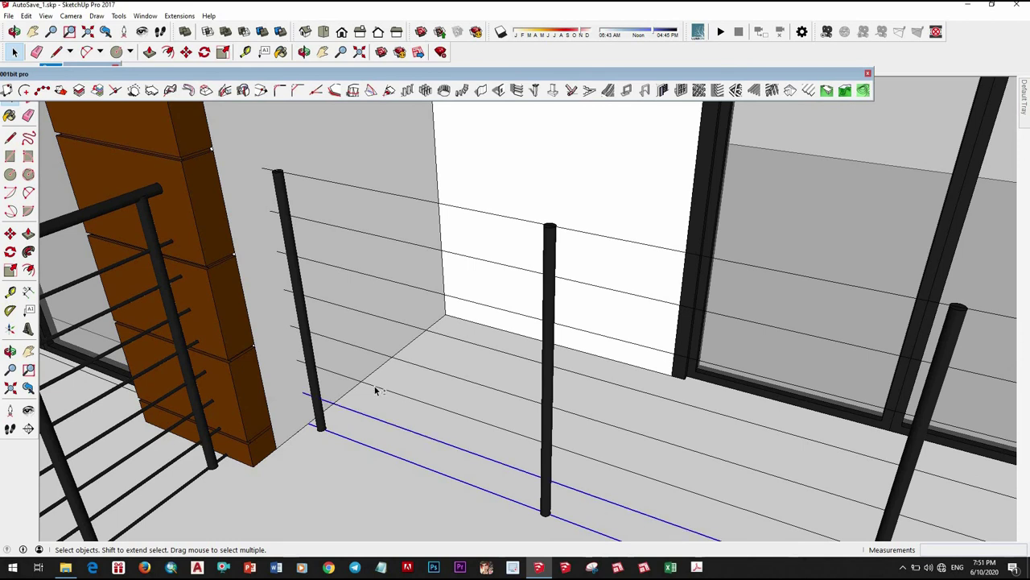
left_click(376, 387, "shift")
left_click(358, 442)
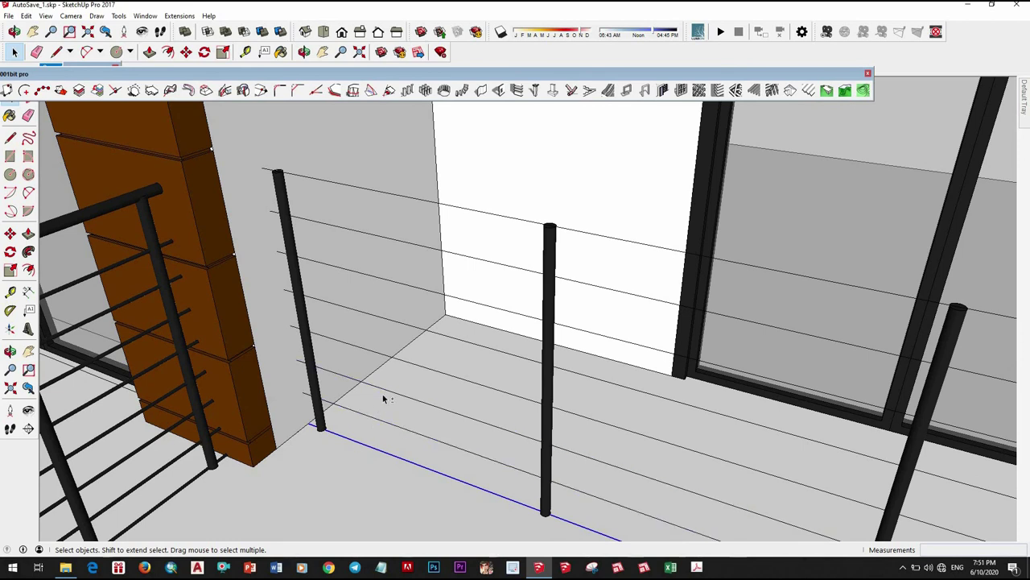
left_click(384, 396, "shift")
left_click(384, 393, "shift")
left_click(390, 359)
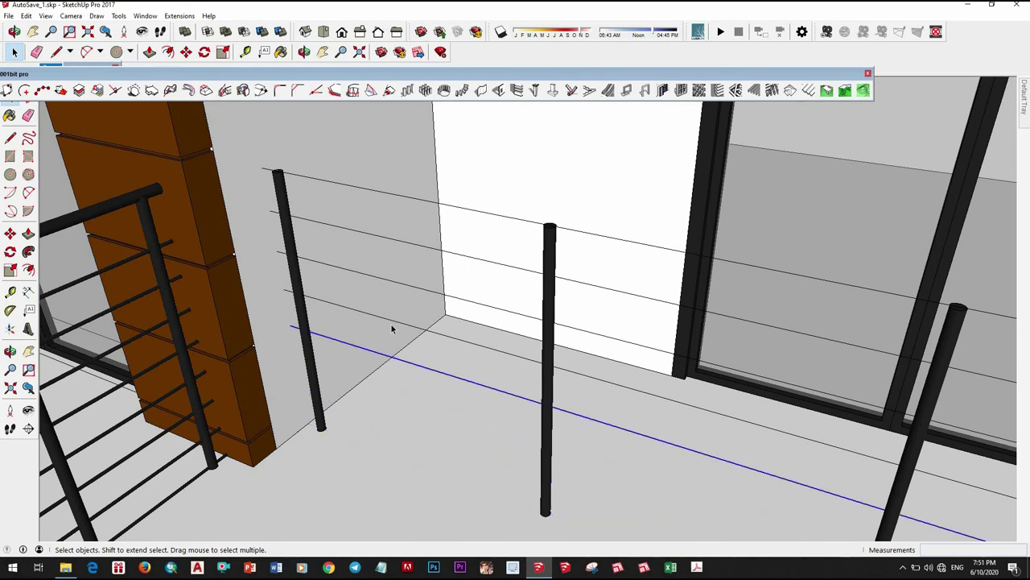
key("Delete")
left_click(391, 323)
key("Delete")
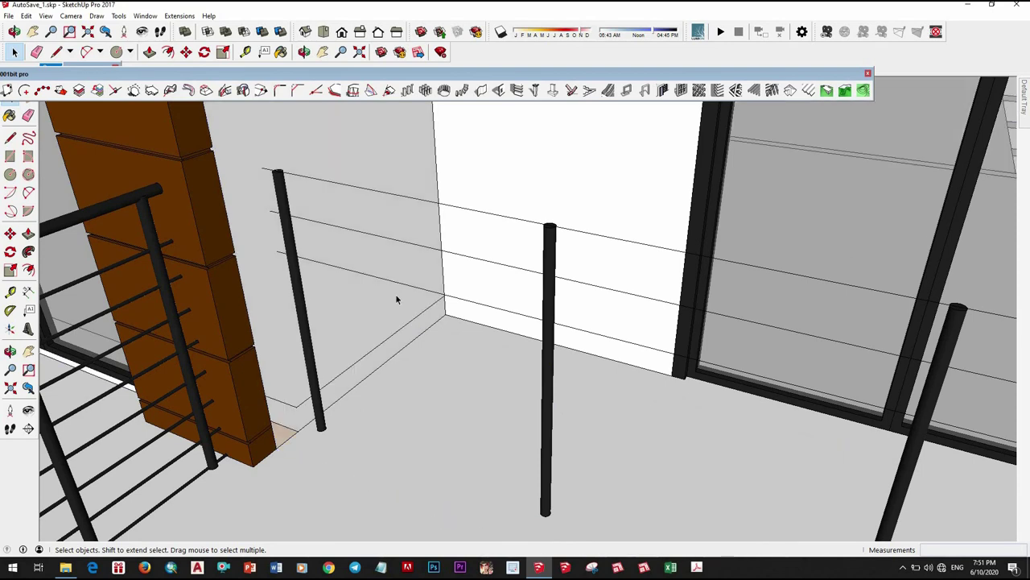
left_click(405, 288)
key("Delete")
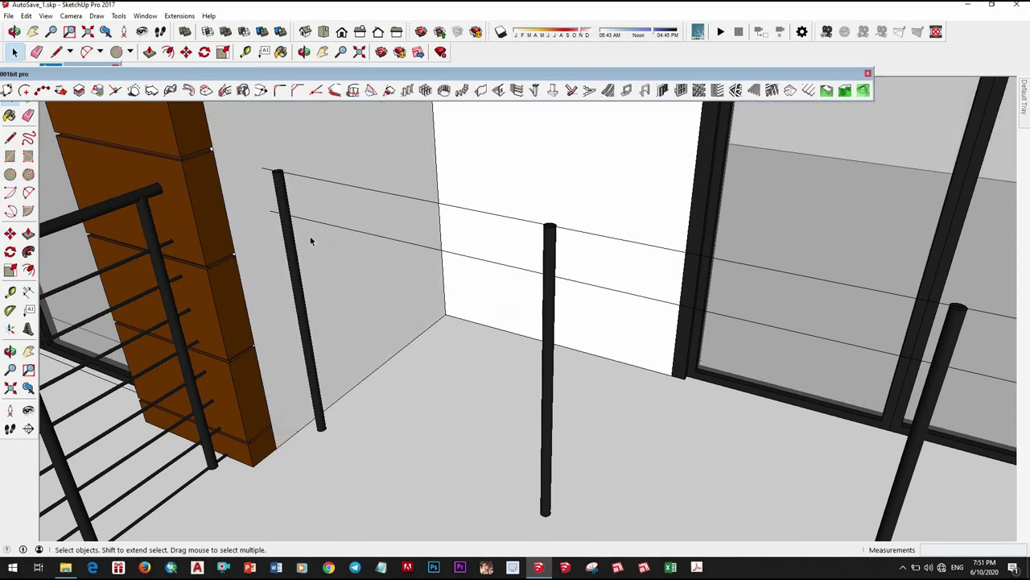
scroll(279, 172, "up", 2)
scroll(279, 172, "up", 2)
key("c")
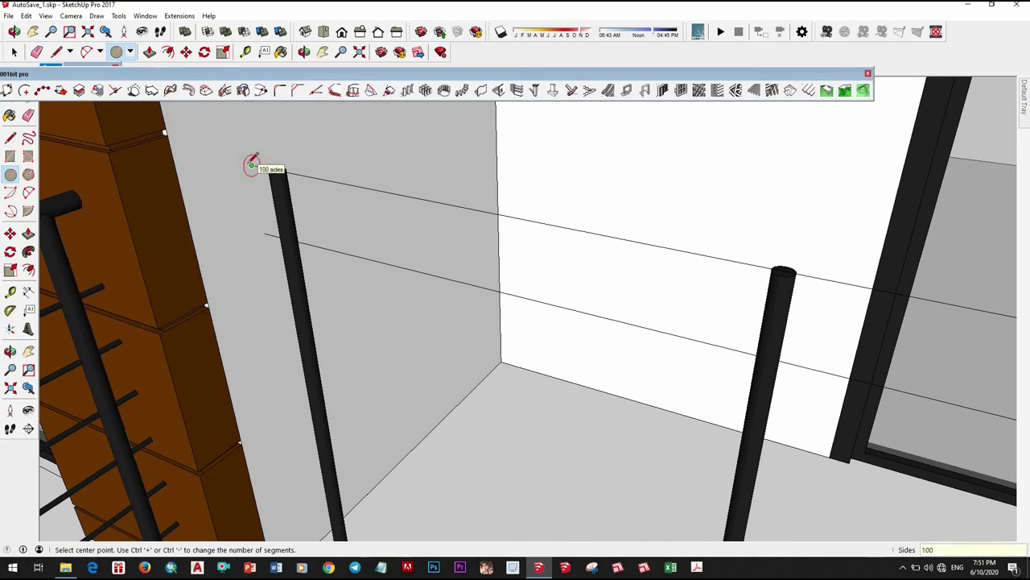
Step: Draw a radius-15 circle at the top rail end and a smaller circle at the lower rail end
left_click(252, 165)
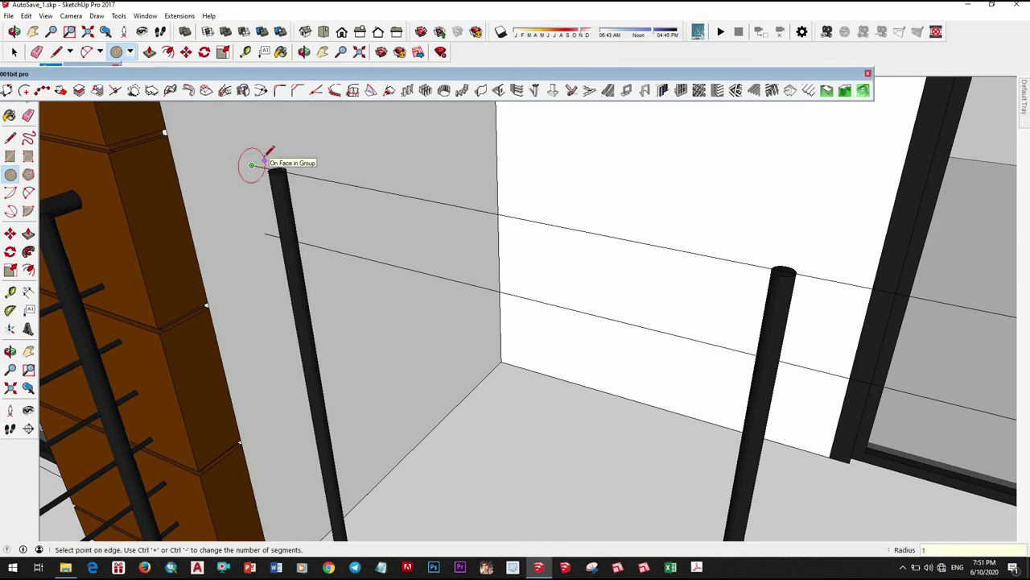
type("5")
key("Return")
key("space")
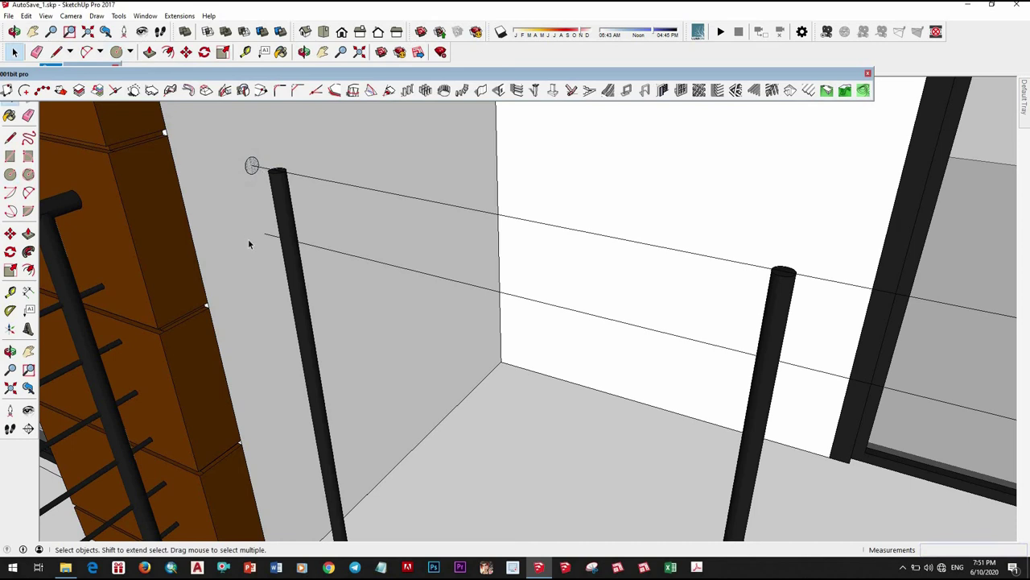
key("c")
left_click(264, 233)
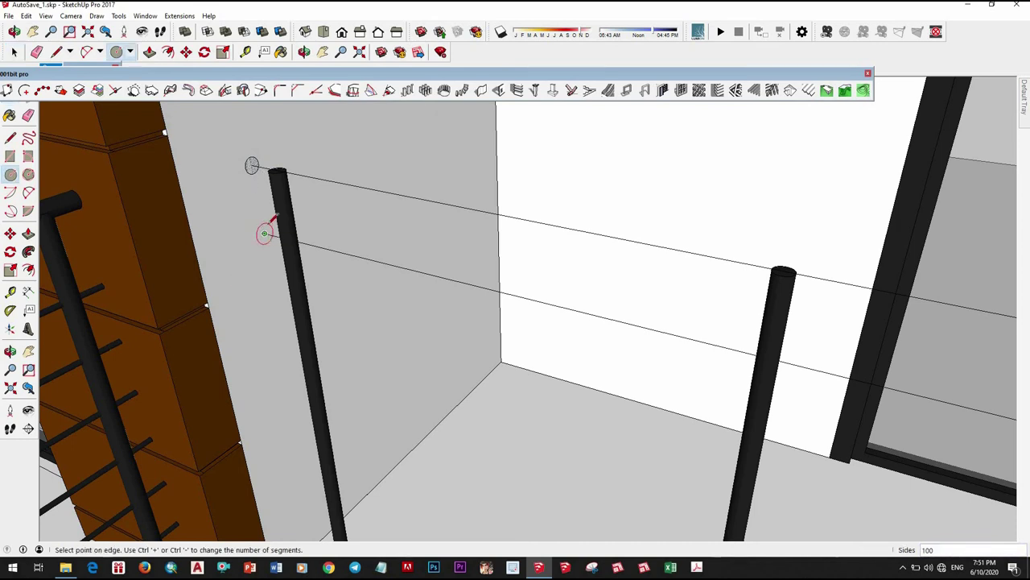
left_click(272, 216)
type("5")
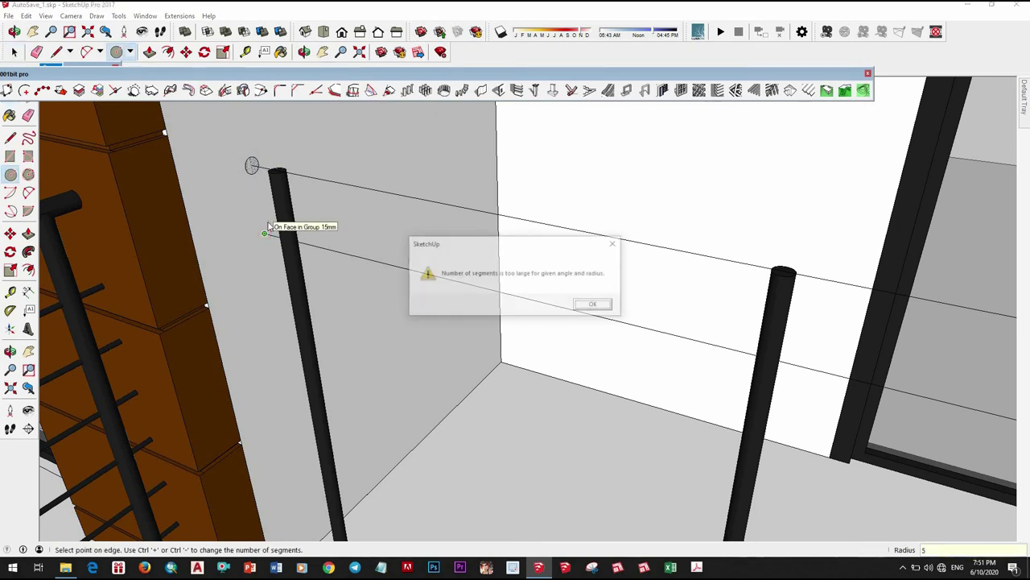
left_click(592, 307)
scroll(300, 279, "up", 2)
key("space")
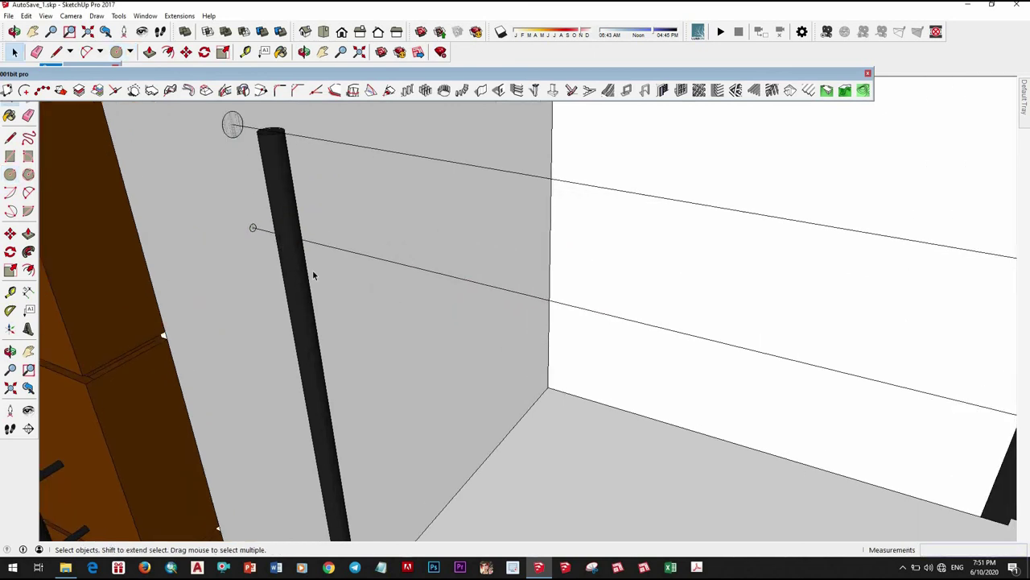
scroll(312, 270, "down", 2)
Step: Sweep each circle along its rail line with Follow Me to form the tubes
left_click(338, 182)
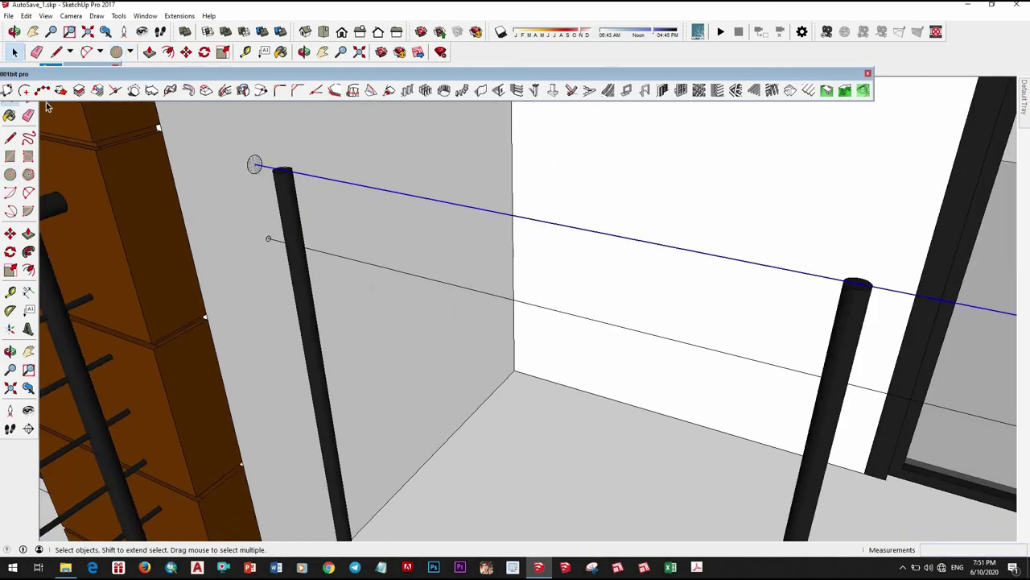
left_click(28, 251)
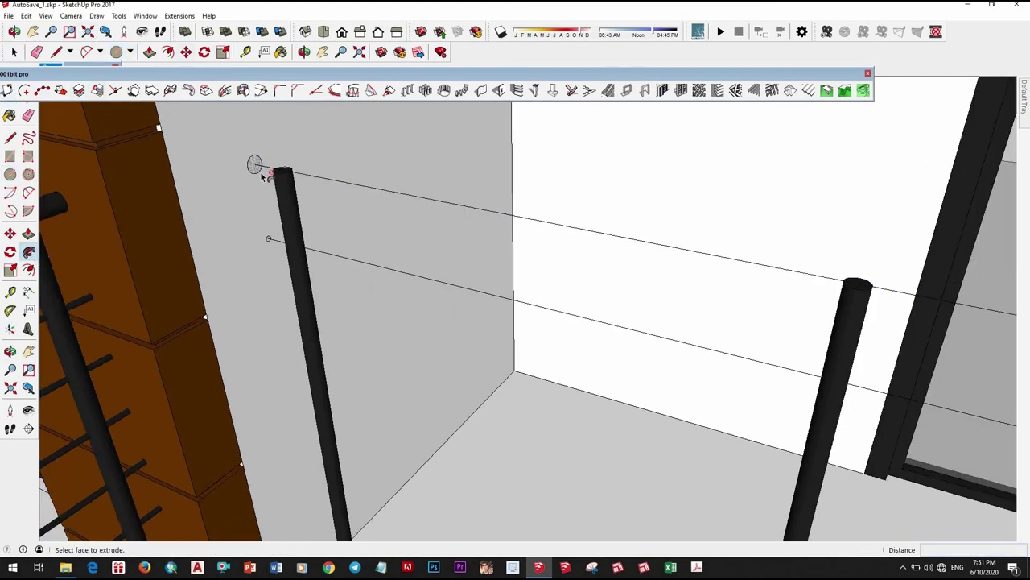
left_click(255, 165)
key("space")
left_click(345, 259)
left_click(28, 253)
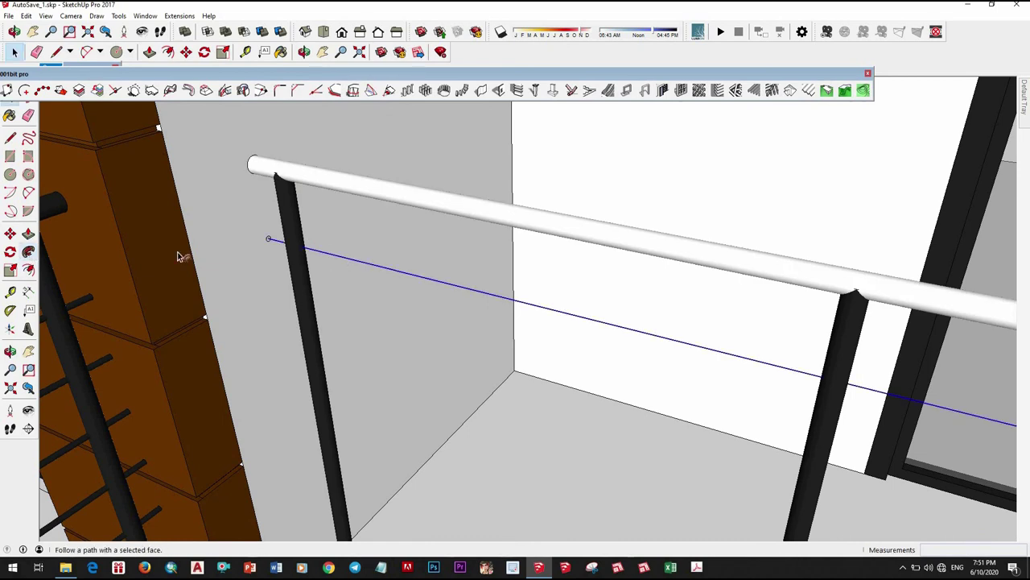
left_click(269, 240)
left_click(338, 262)
key("space")
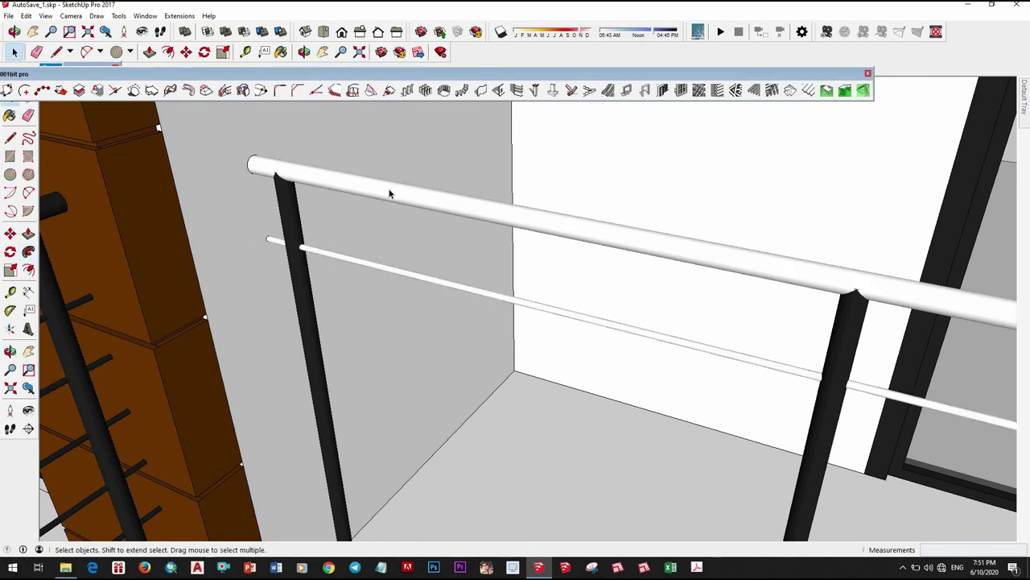
Step: Turn the top rail tube and the lower rail tube into components
triple_click(390, 194)
right_click(390, 193)
left_click(438, 196)
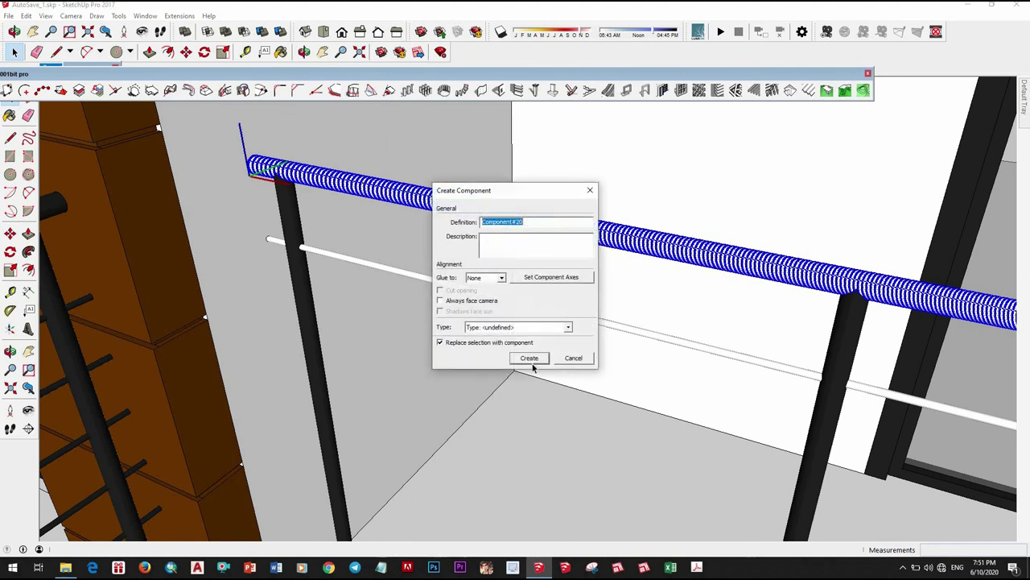
left_click(530, 360)
triple_click(546, 313)
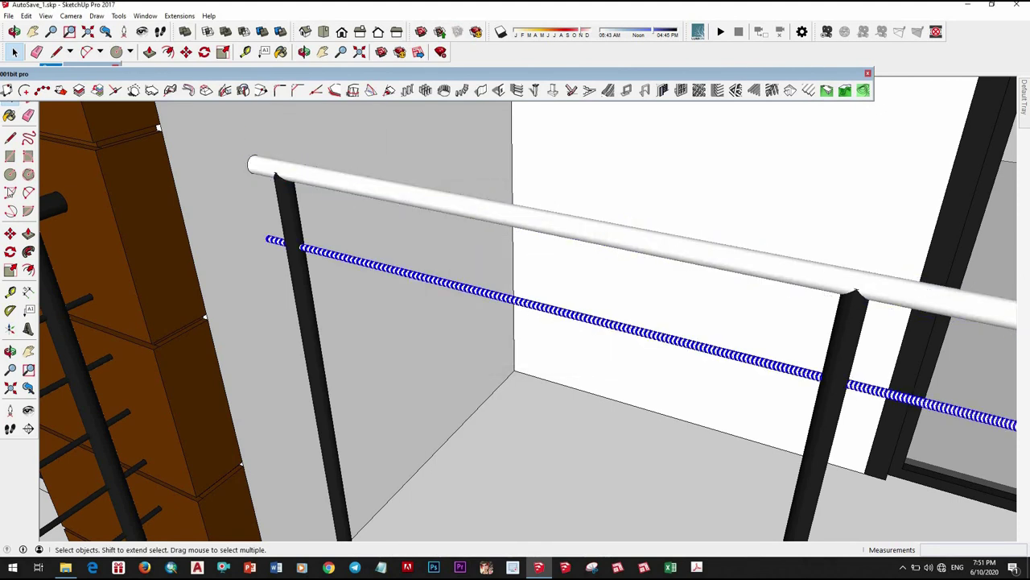
right_click(501, 299)
left_click(531, 199)
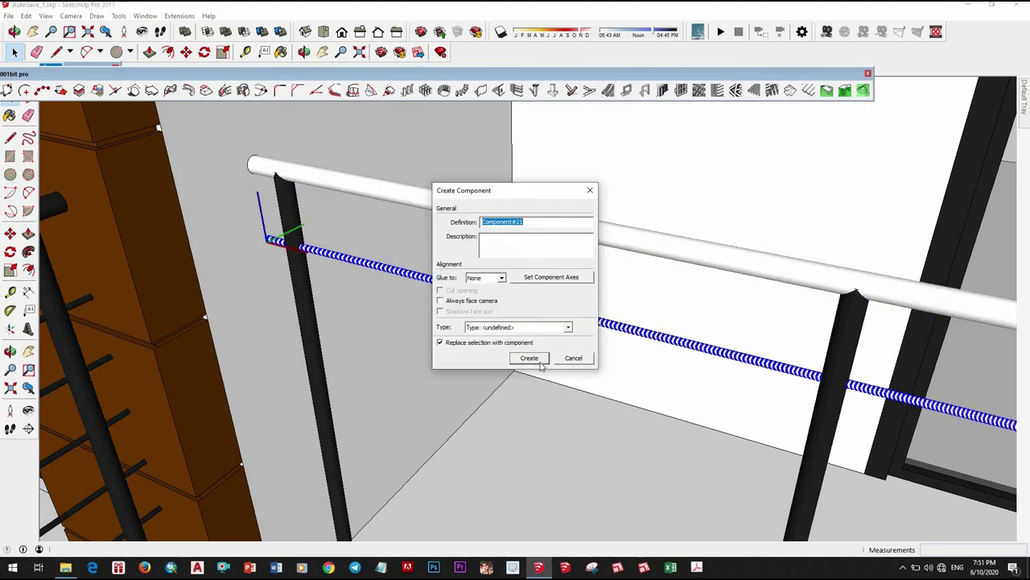
left_click(541, 362)
Step: Paint both rail tubes with the black material sampled from the posts
key("b")
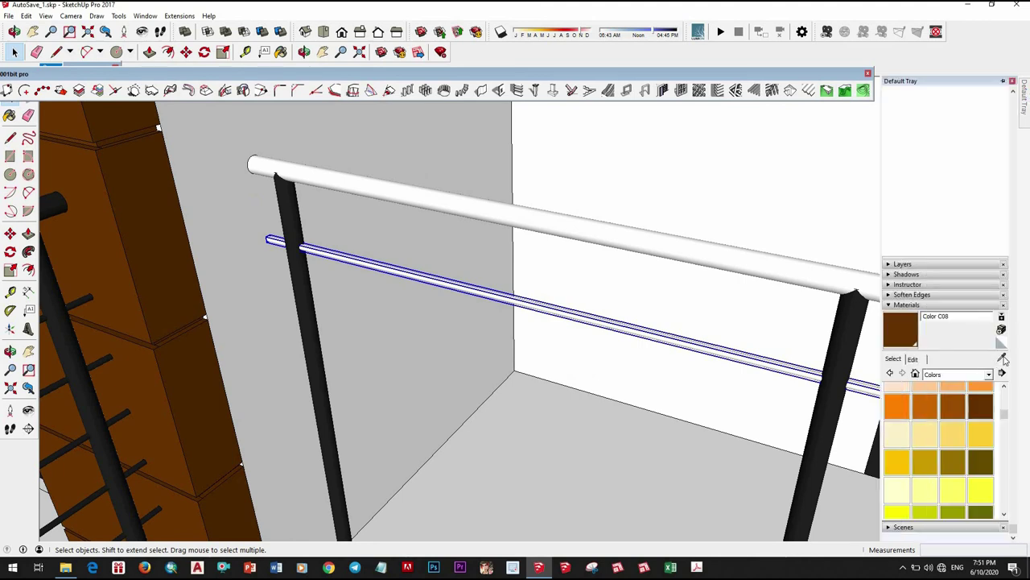
left_click(773, 349, "alt")
left_click(776, 356)
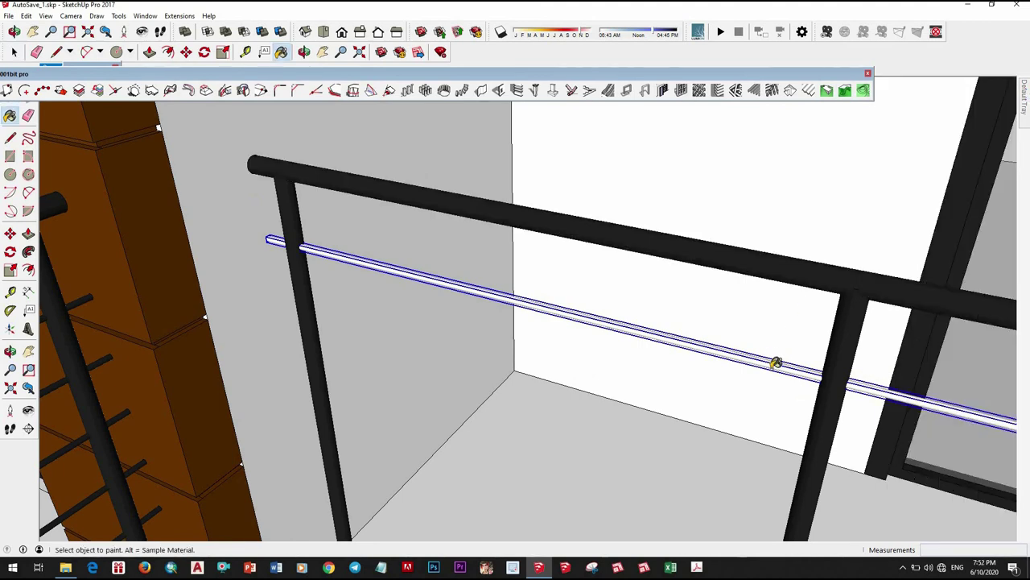
left_click(559, 286)
key("space")
scroll(526, 296, "down", 5)
scroll(526, 296, "up", 5)
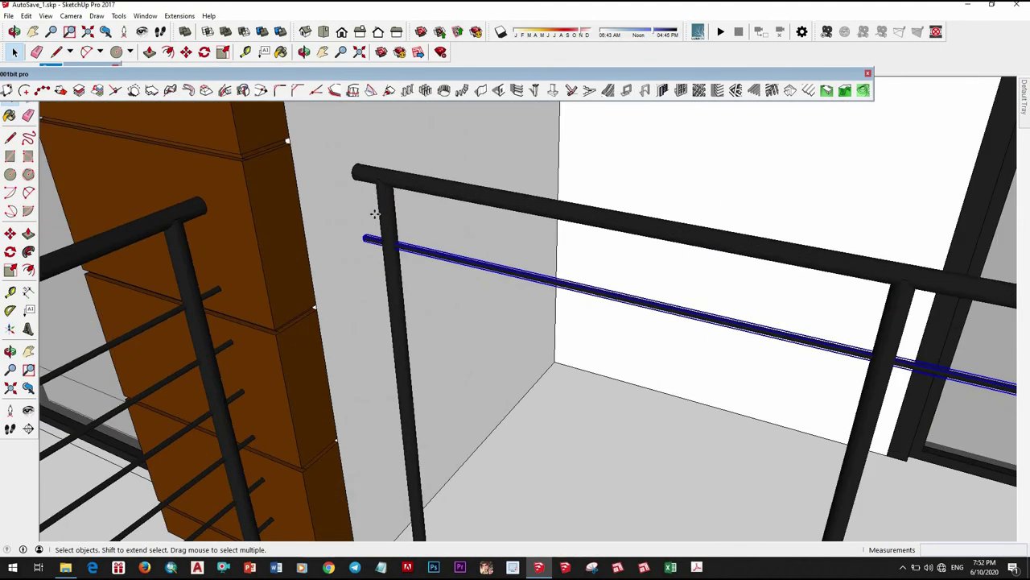
Step: Copy the lower rail down so it runs along the bottoms of the posts
key("m")
scroll(362, 238, "up", 2)
scroll(356, 251, "up", 2)
scroll(358, 256, "up", 2)
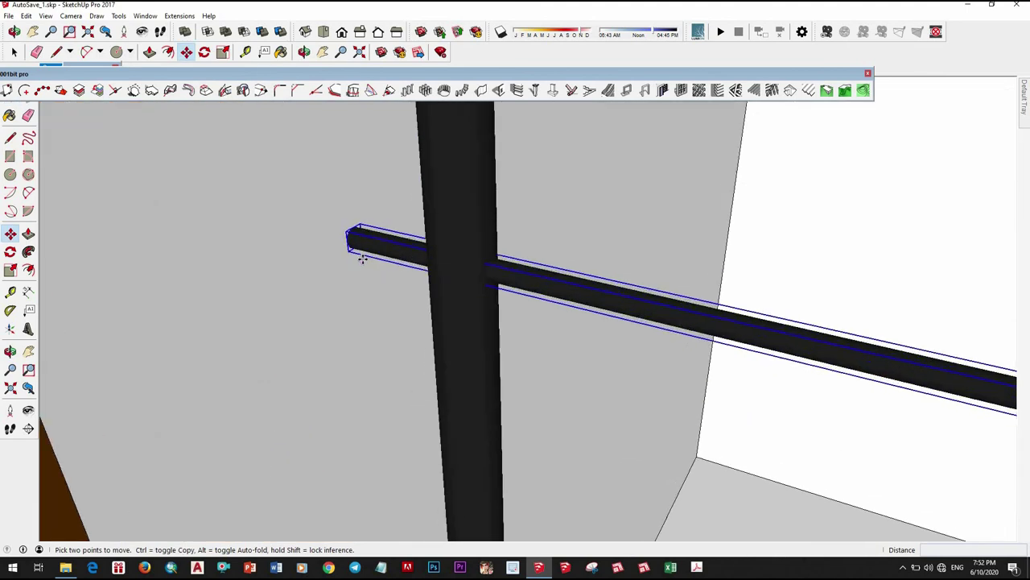
mouse_move(360, 256)
middle_mouse_down()
mouse_move(370, 258)
mouse_move(353, 242)
middle_mouse_up()
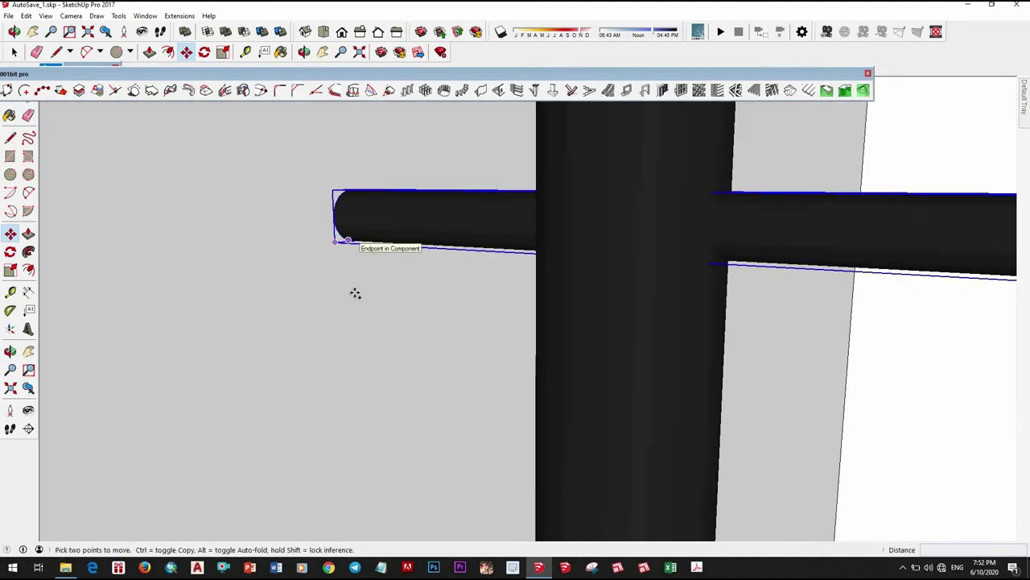
scroll(355, 294, "down", 3)
mouse_move(357, 306)
middle_mouse_down()
mouse_move(357, 375)
mouse_move(357, 336)
mouse_move(378, 364)
mouse_move(375, 421)
middle_mouse_up()
left_click(374, 425)
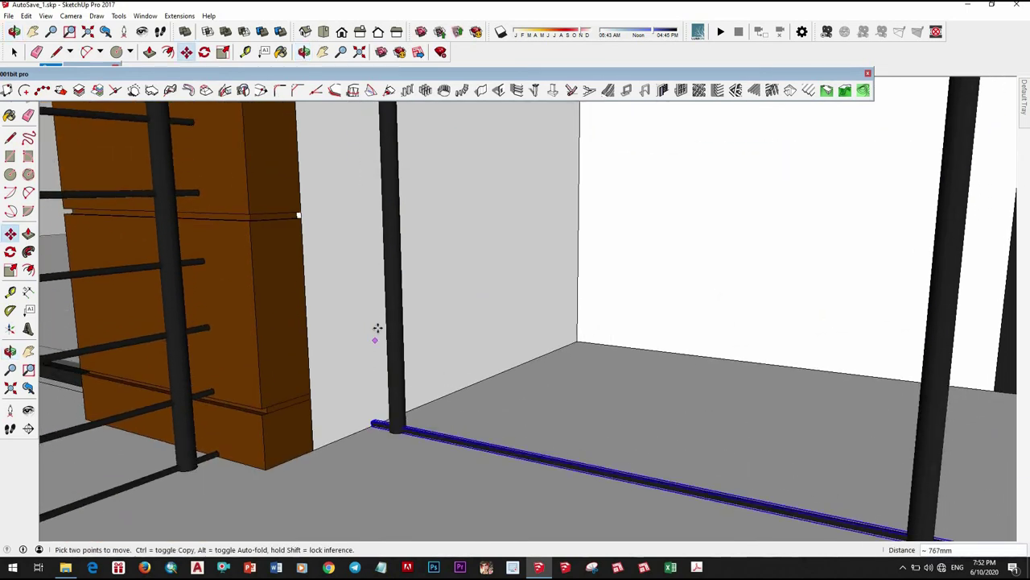
scroll(376, 330, "down", 3)
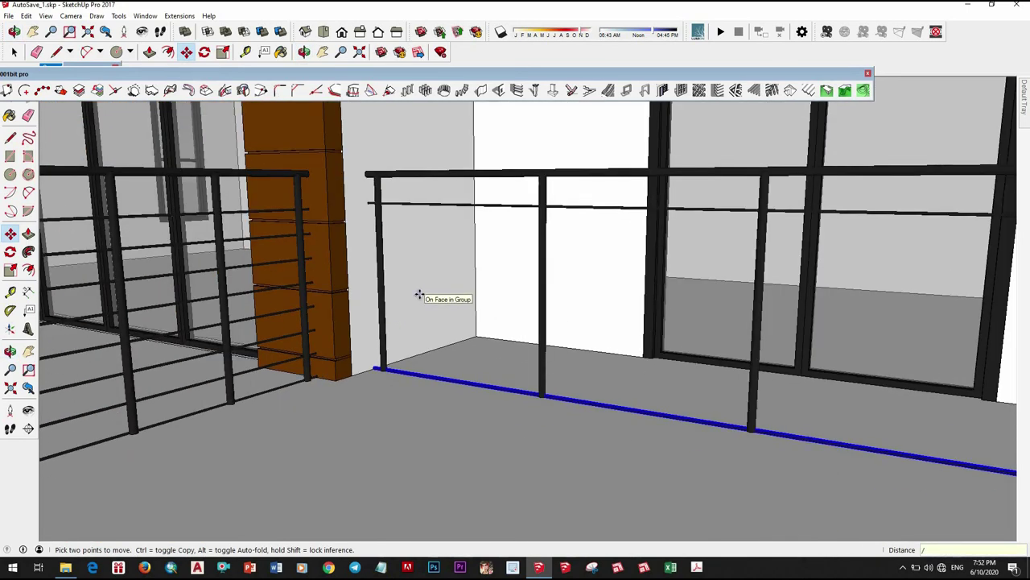
key("space")
scroll(355, 363, "down", 5)
Step: Draw a line along the upper wall top, starting from the front wall corner
mouse_move(467, 335)
middle_mouse_down()
mouse_move(679, 435)
mouse_move(555, 396)
mouse_move(571, 416)
mouse_move(502, 354)
mouse_move(537, 372)
mouse_move(580, 322)
mouse_move(630, 294)
mouse_move(598, 334)
mouse_move(651, 349)
middle_mouse_up()
scroll(555, 395, "down", 3)
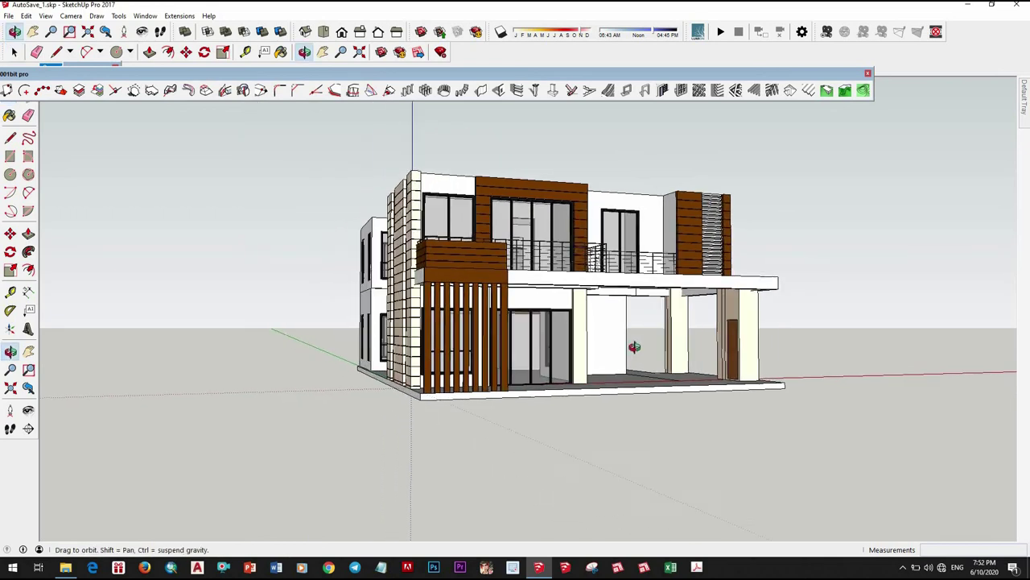
middle_click_drag(573, 407, 607, 403)
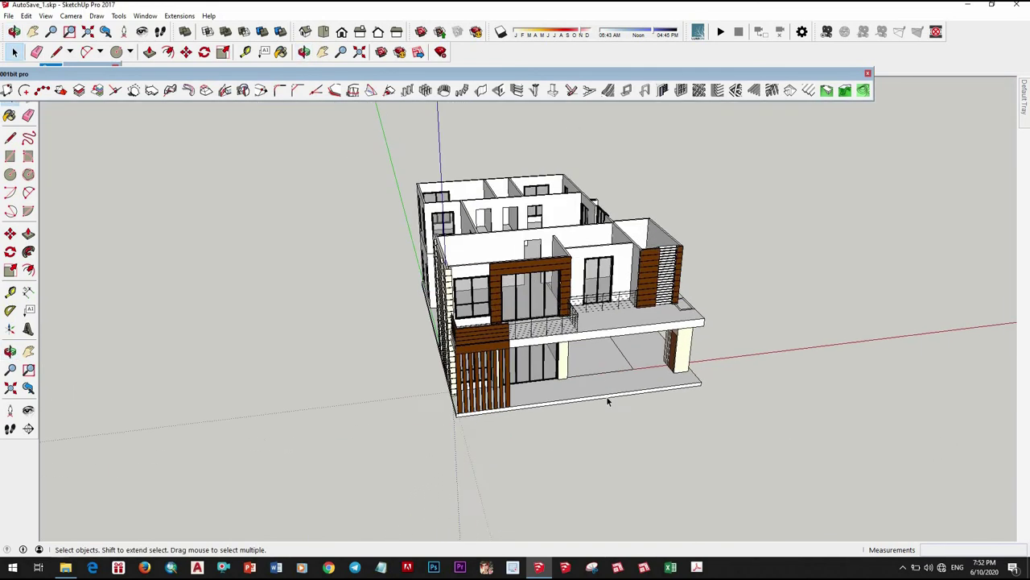
scroll(535, 385, "up", 3)
scroll(535, 384, "up", 3)
scroll(594, 369, "down", 3)
key("l")
scroll(588, 253, "up", 3)
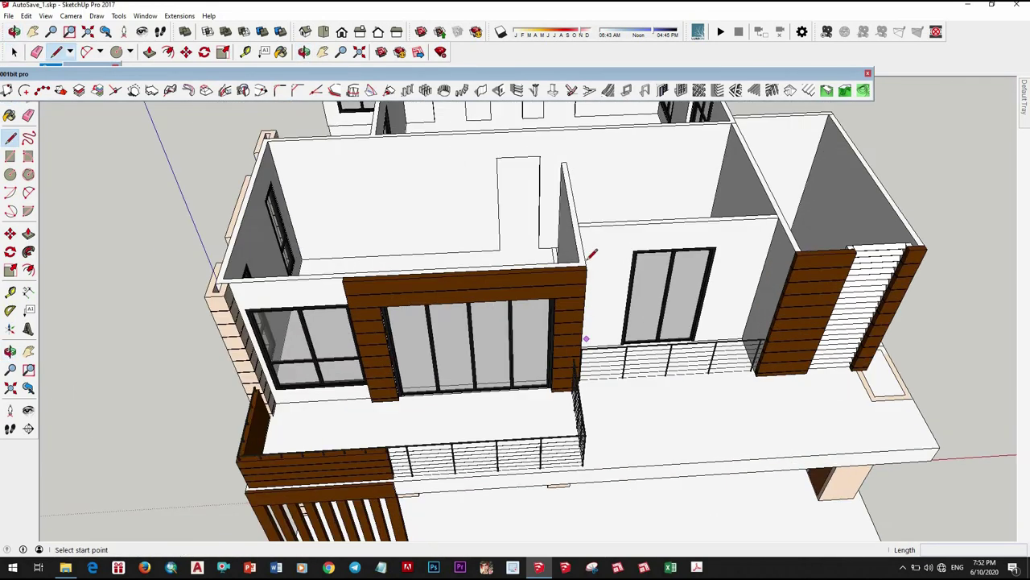
scroll(591, 242, "up", 2)
left_click(590, 237)
scroll(443, 301, "down", 3)
scroll(372, 314, "up", 3)
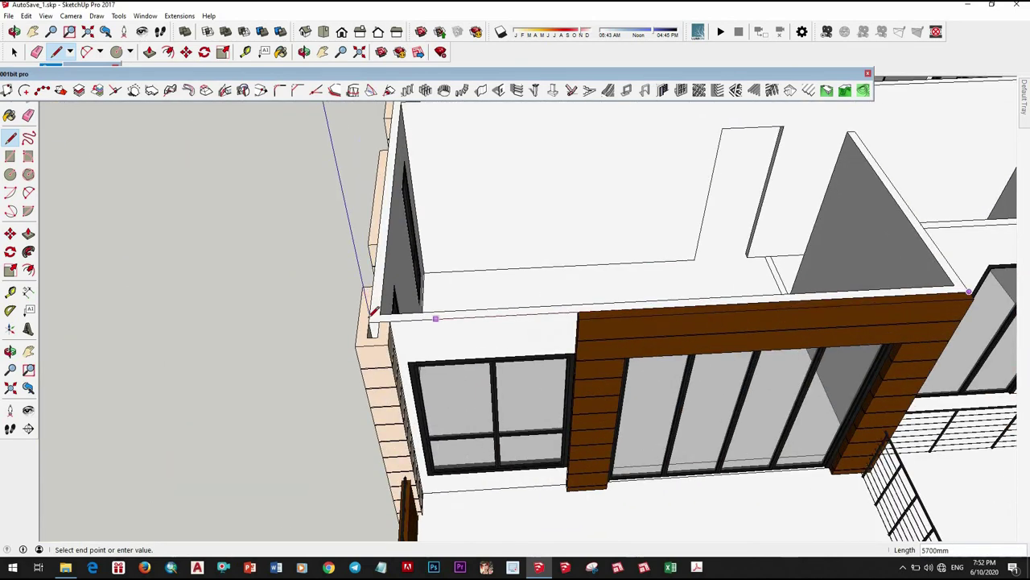
scroll(379, 208, "down", 3)
scroll(454, 278, "up", 3)
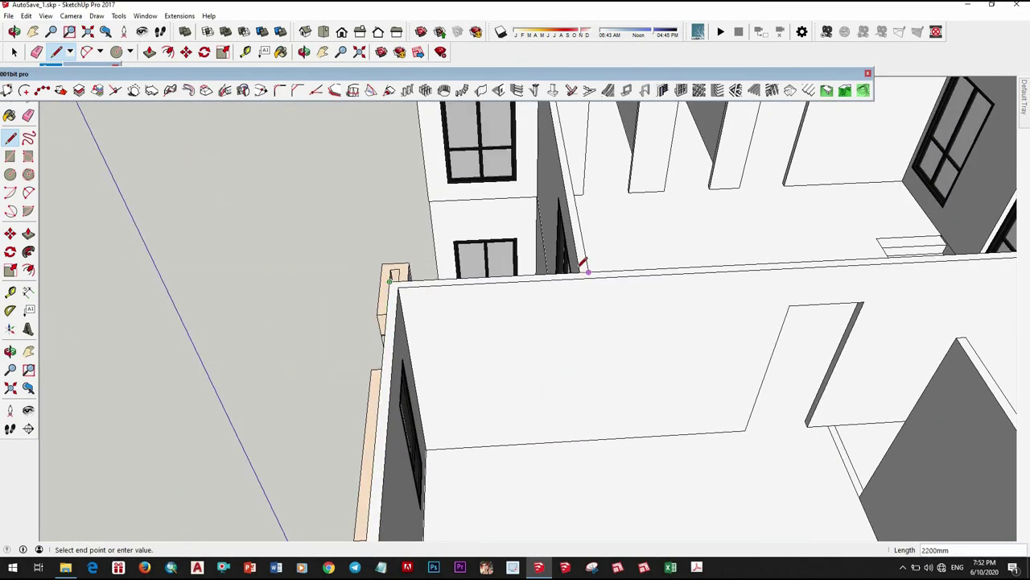
scroll(584, 266, "down", 3)
scroll(441, 283, "up", 3)
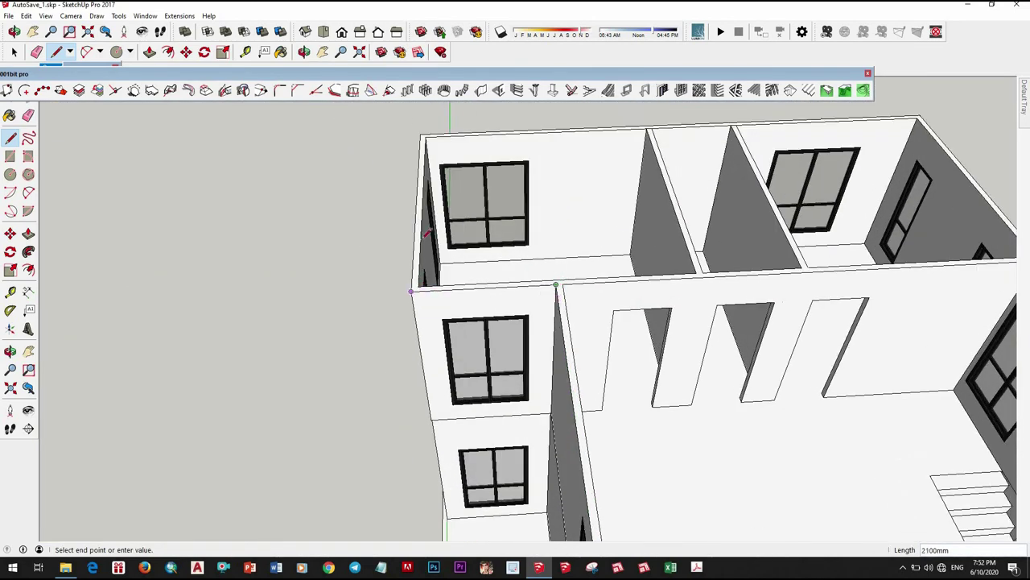
scroll(426, 233, "down", 3)
scroll(610, 212, "up", 2)
scroll(610, 231, "down", 2)
scroll(657, 229, "up", 4)
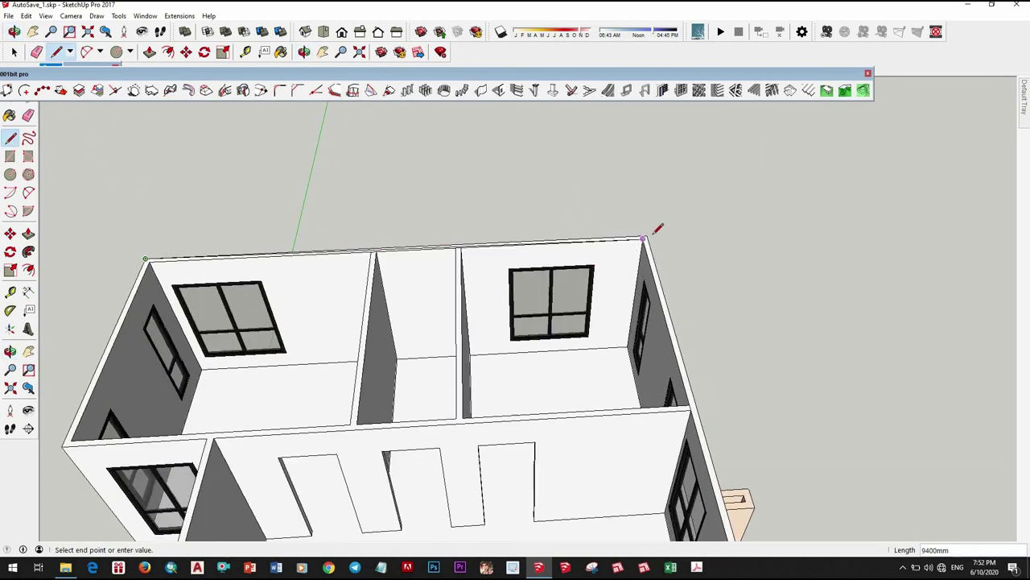
middle_click_drag(658, 229, 654, 306)
scroll(654, 306, "down", 3)
scroll(619, 326, "up", 5)
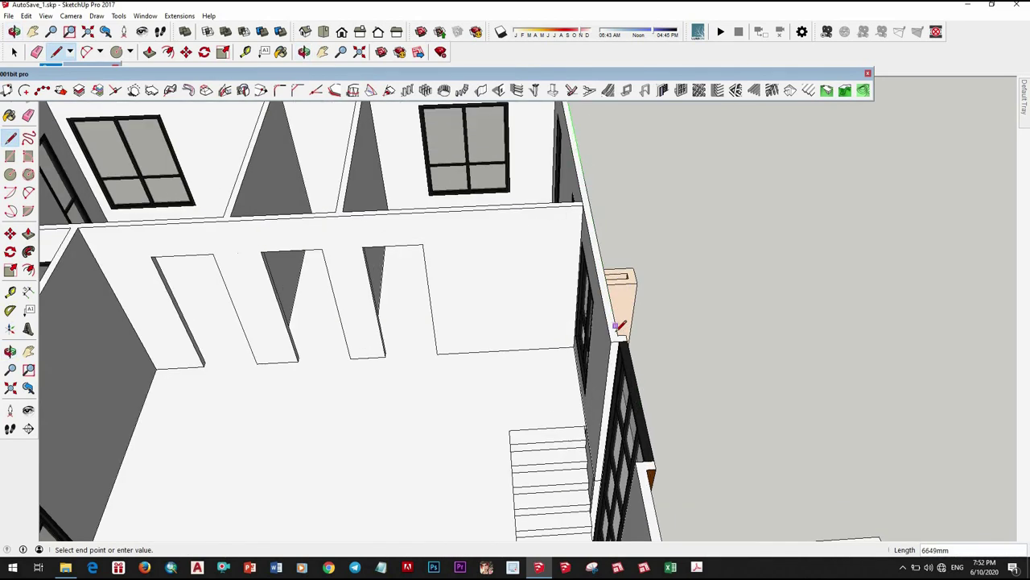
scroll(634, 338, "down", 1)
scroll(640, 426, "down", 2)
scroll(638, 435, "up", 4)
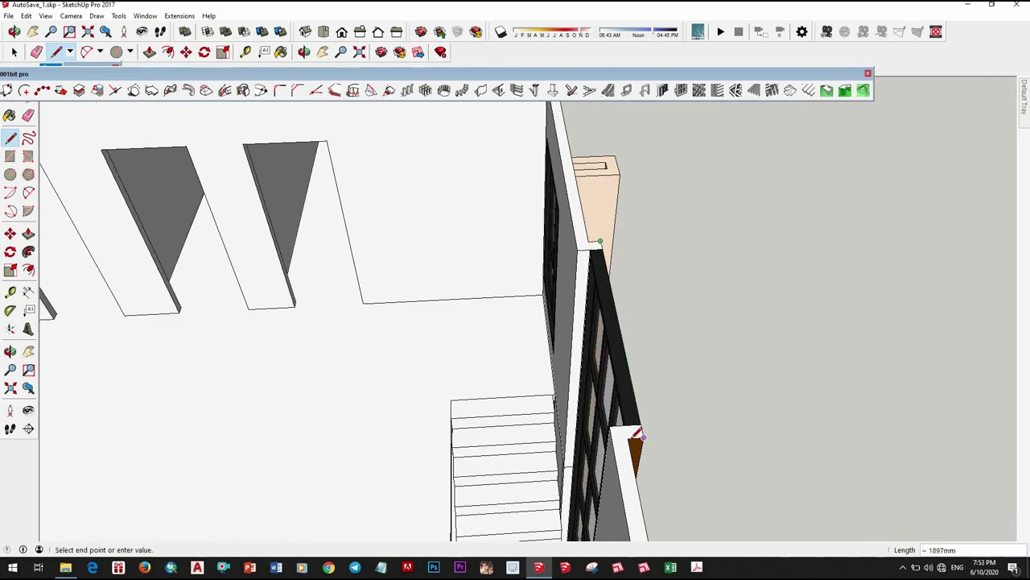
scroll(642, 465, "down", 2)
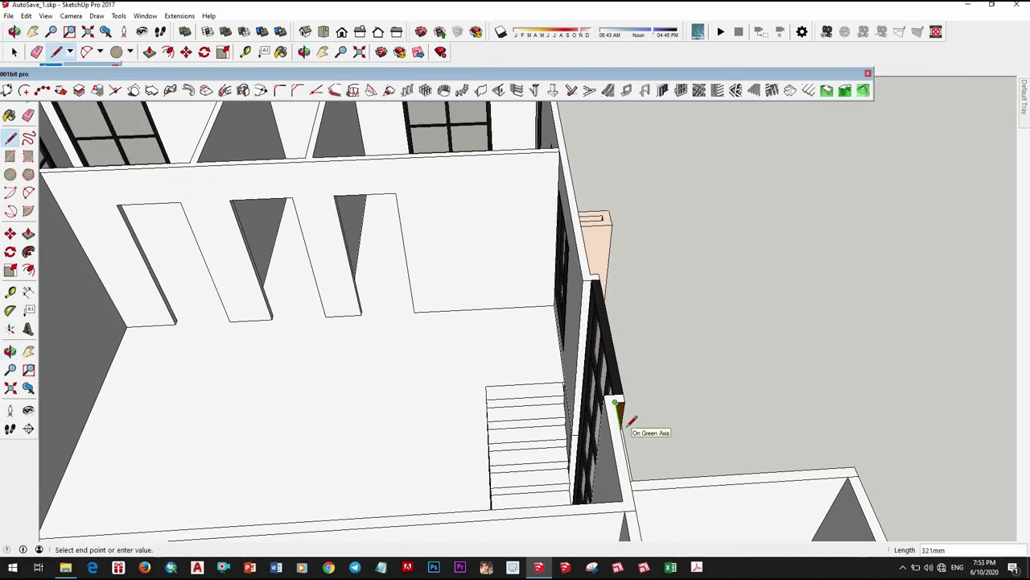
left_click(627, 424)
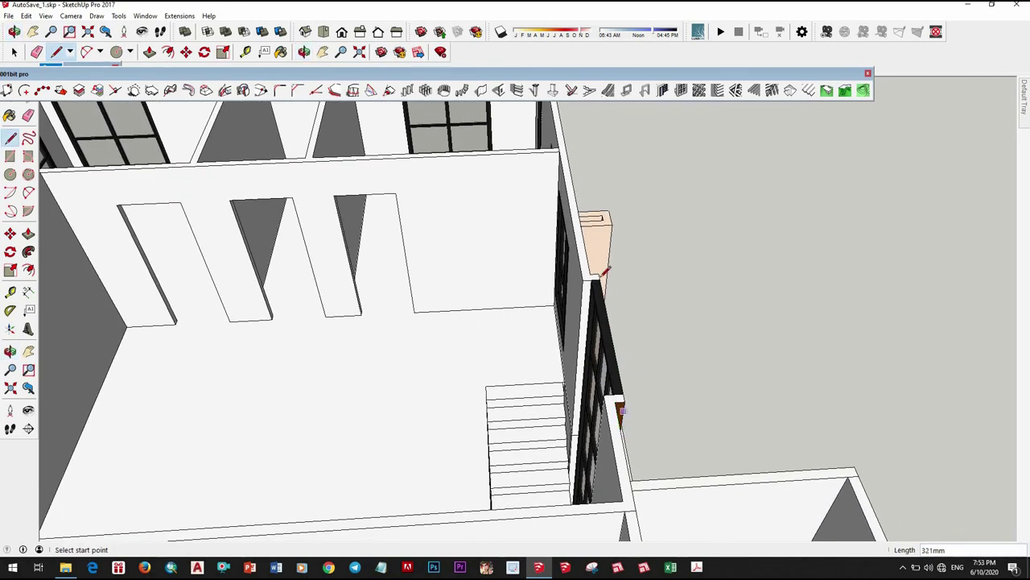
Step: Close the outline with a final line to form the flat roof face
scroll(636, 467, "down", 2)
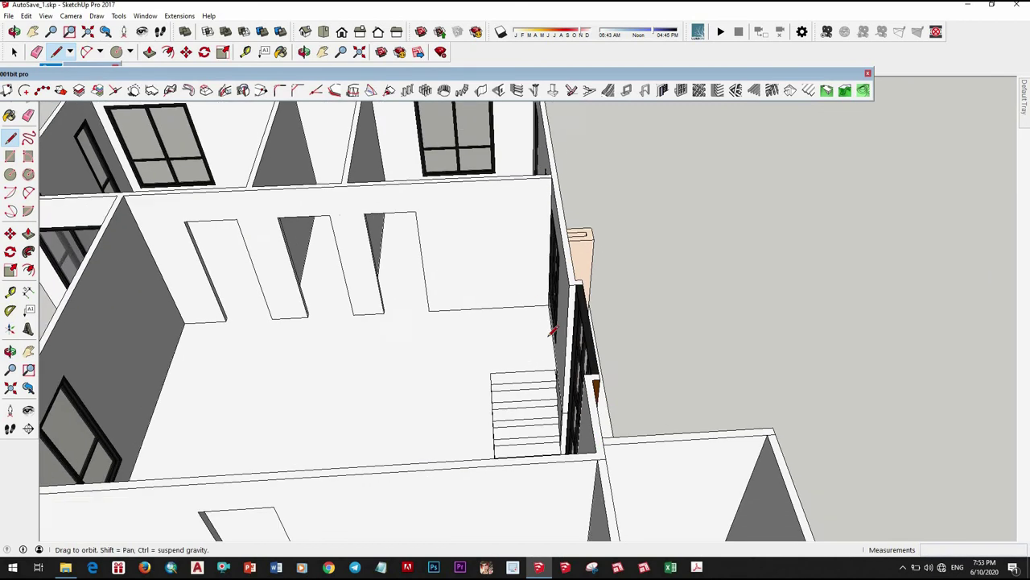
scroll(684, 394, "down", 1)
mouse_move(759, 410)
middle_mouse_down()
mouse_move(609, 435)
mouse_move(603, 427)
mouse_move(651, 387)
mouse_move(654, 394)
middle_mouse_up()
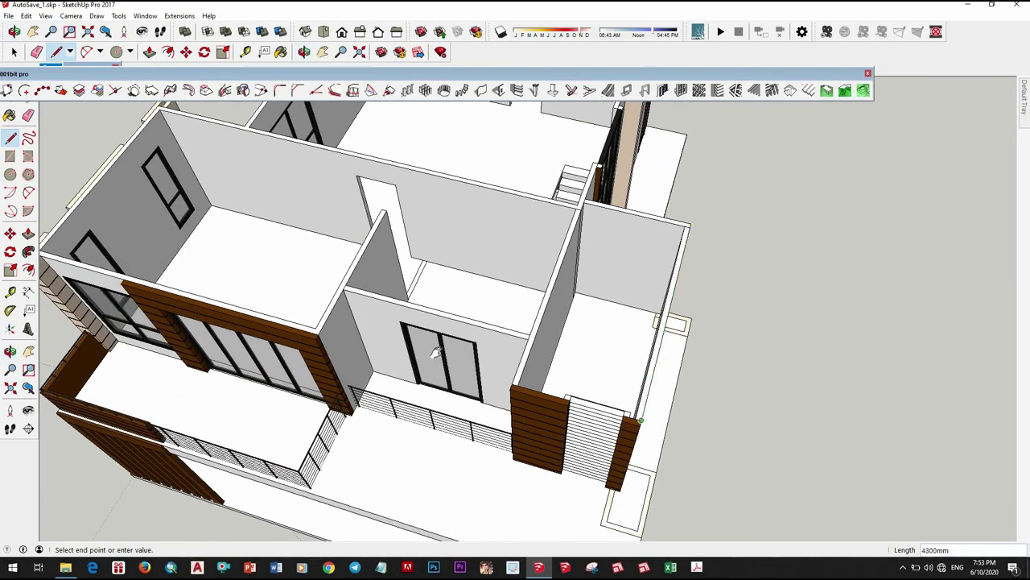
scroll(435, 352, "down", 2)
scroll(382, 330, "up", 3)
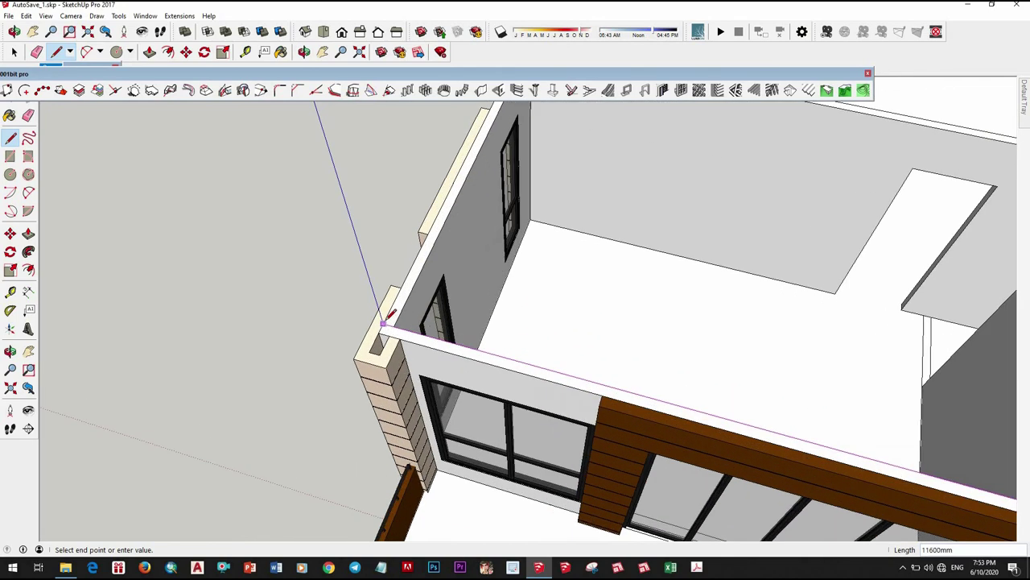
scroll(385, 324, "up", 2)
left_click(384, 323)
Step: Select the new roof top face and the front roof edge
key("space")
scroll(550, 322, "down", 3)
left_click(550, 347)
scroll(549, 347, "up", 1)
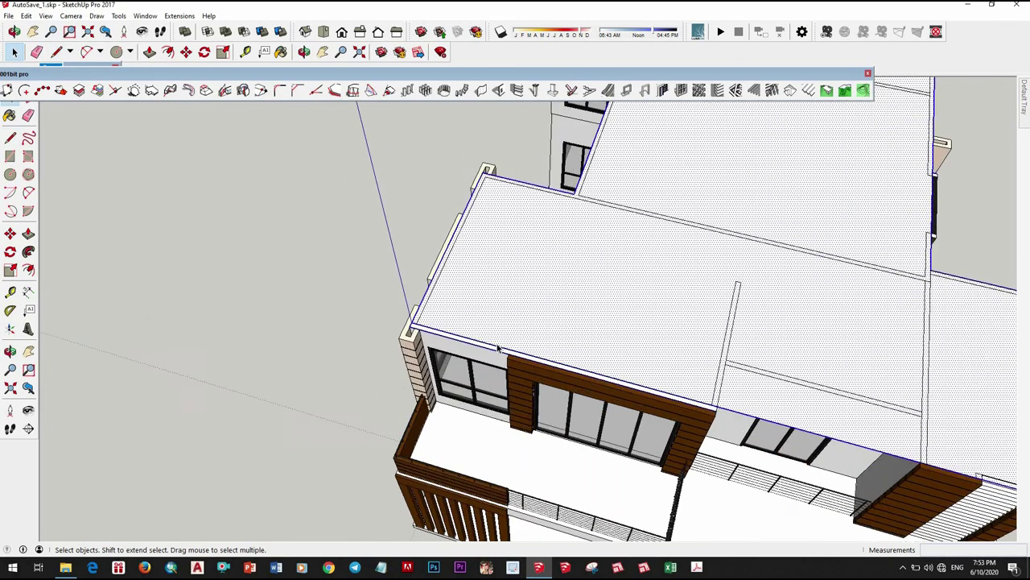
scroll(498, 348, "up", 2)
scroll(498, 348, "down", 2)
middle_click_drag(483, 346, 432, 338)
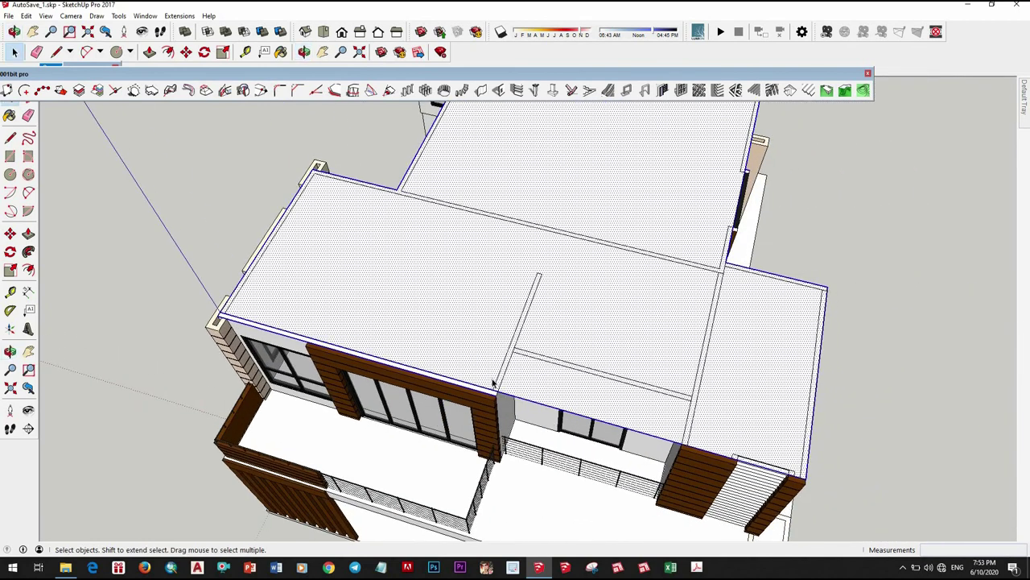
scroll(447, 385, "up", 3)
left_click(448, 390)
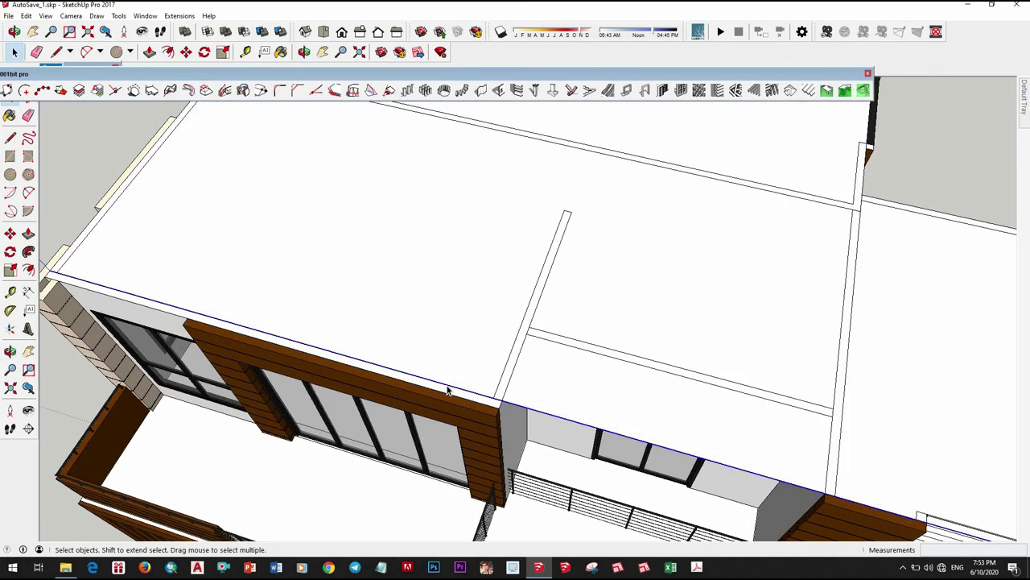
Step: Start a line at the roof-edge corner, then cancel it
key("l")
left_click(498, 398)
middle_click_drag(563, 410, 694, 451)
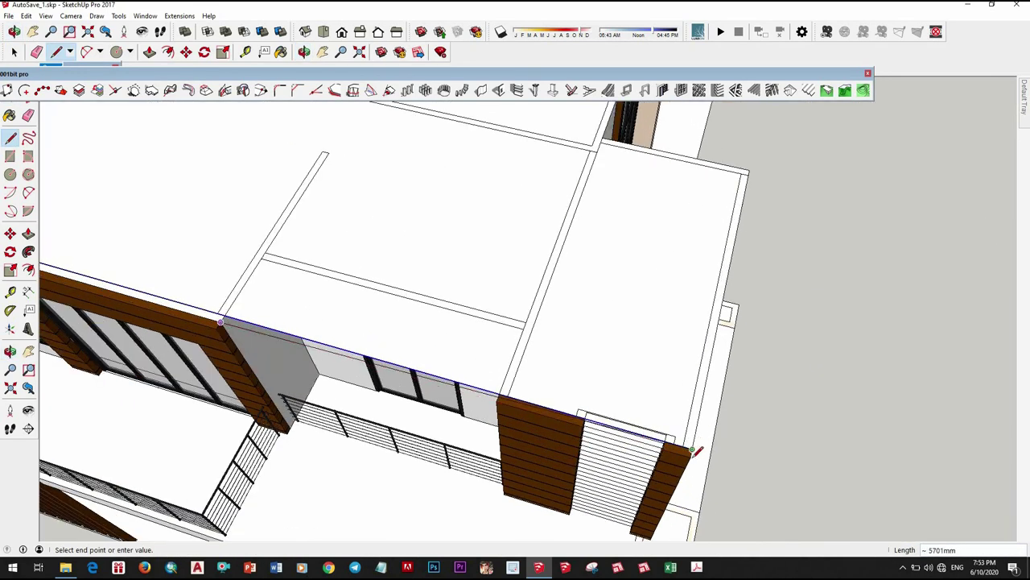
key("space")
Step: Copy the house's roof outline and place the copy beside the building
right_click(473, 392)
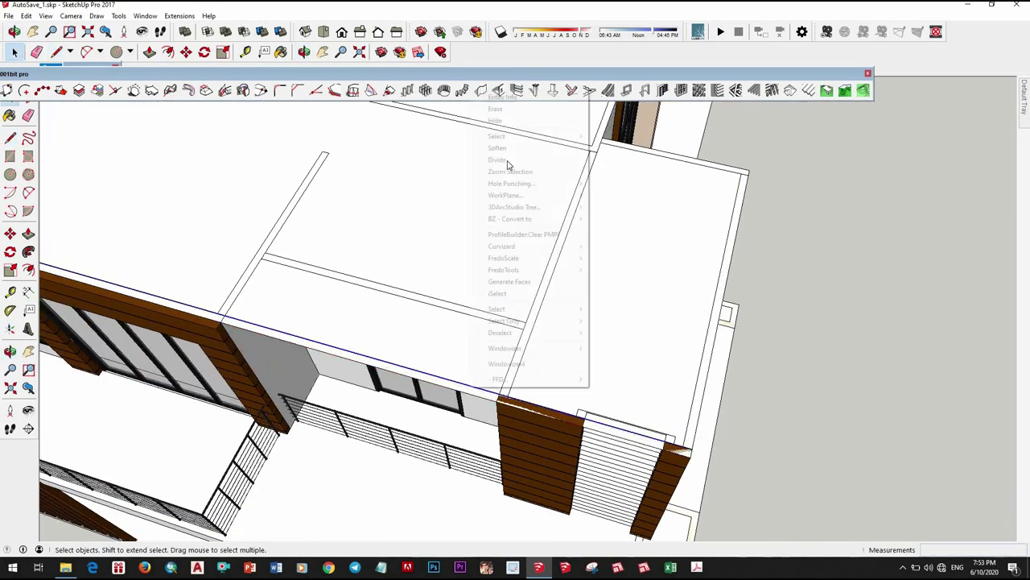
scroll(483, 338, "down", 5)
mouse_move(483, 338)
middle_mouse_down()
mouse_move(500, 378)
mouse_move(474, 306)
middle_mouse_up()
left_click(486, 331)
key("m")
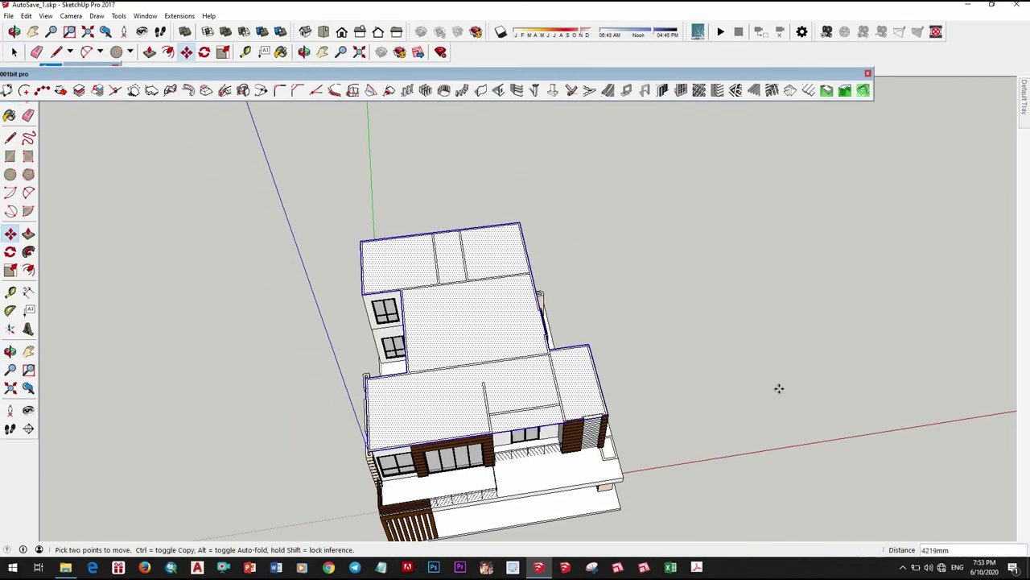
key("ctrl")
left_click(778, 387)
mouse_move(626, 379)
middle_mouse_down()
mouse_move(731, 395)
mouse_move(621, 339)
middle_mouse_up()
key("space")
Step: Generate a hip roof on the copied outline, then undo the failed result
left_click(623, 350)
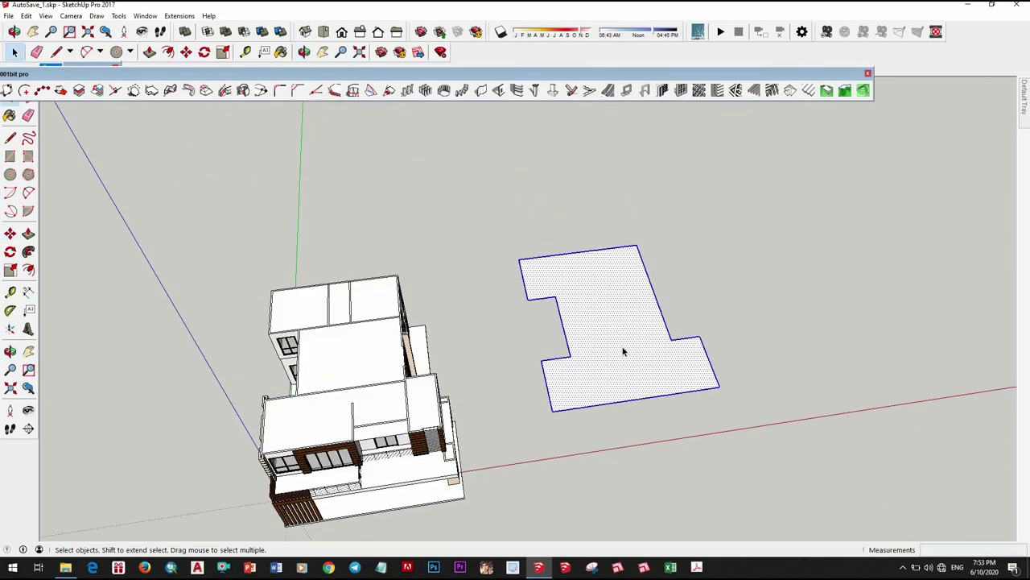
left_click(790, 91)
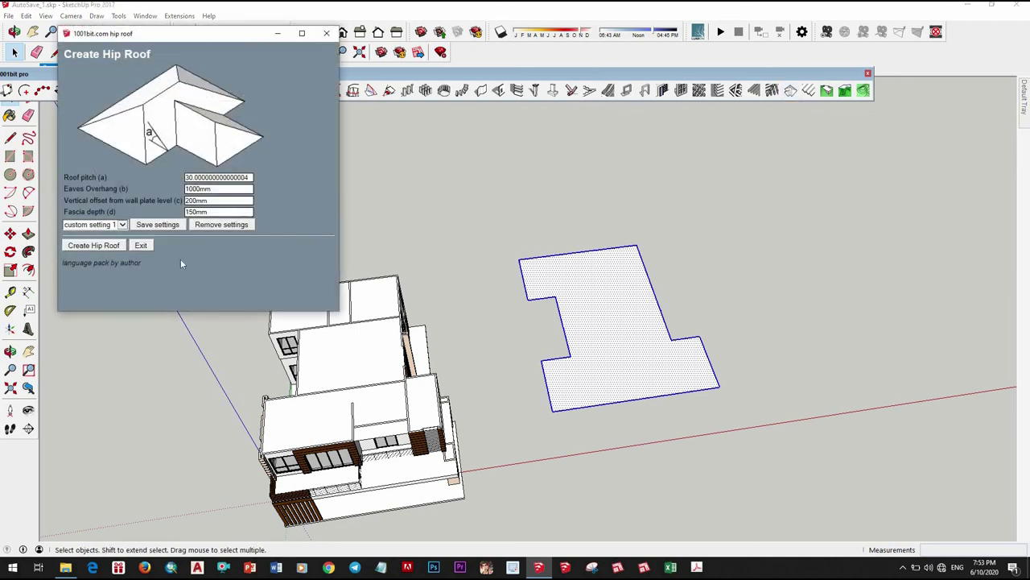
left_click(94, 245)
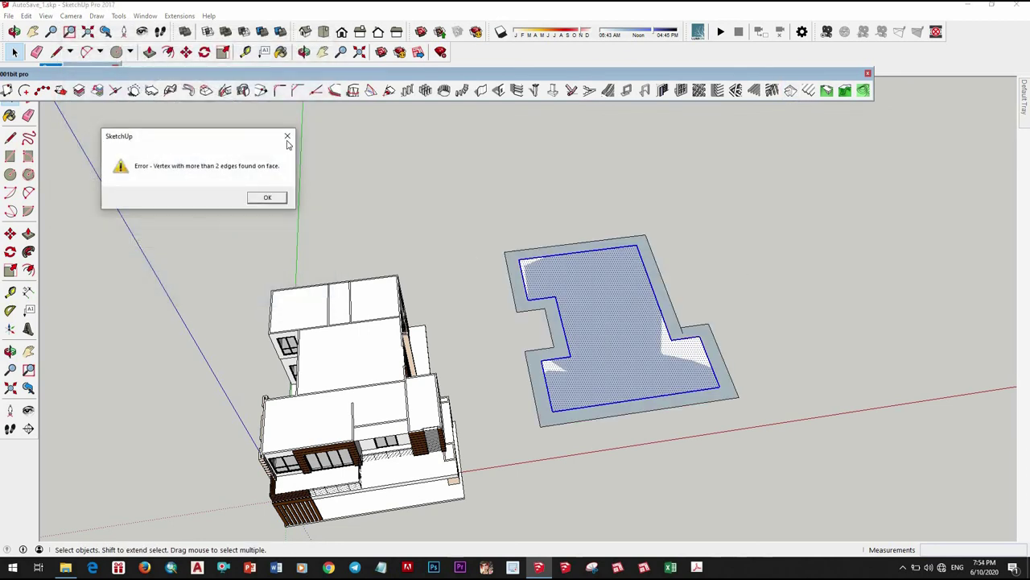
key("Return")
mouse_move(618, 360)
middle_mouse_down()
mouse_move(639, 301)
mouse_move(624, 360)
middle_mouse_up()
key("space")
left_click(617, 352)
scroll(617, 350, "up", 3)
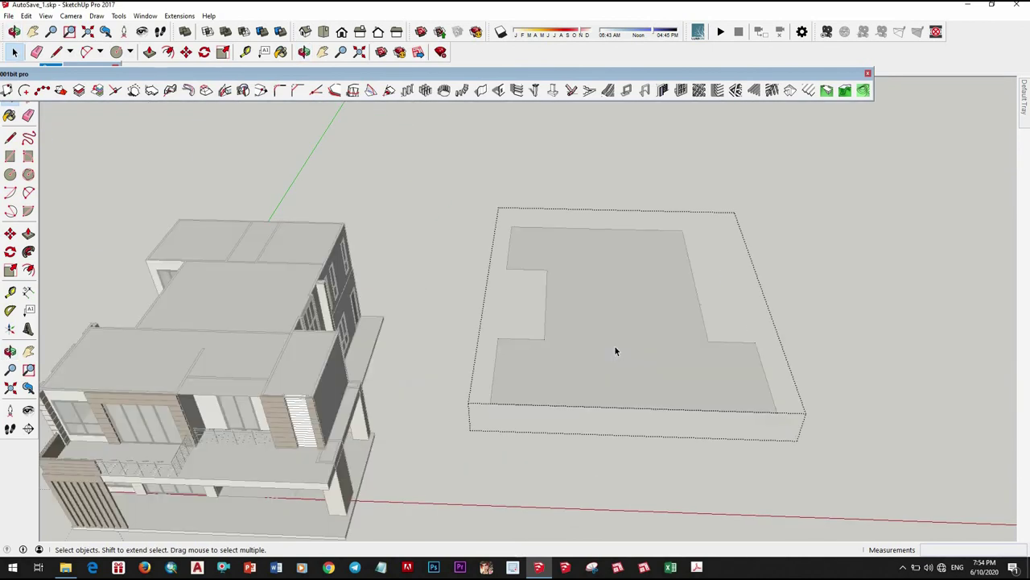
key("ctrl+z")
key("ctrl+z")
key("ctrl+z")
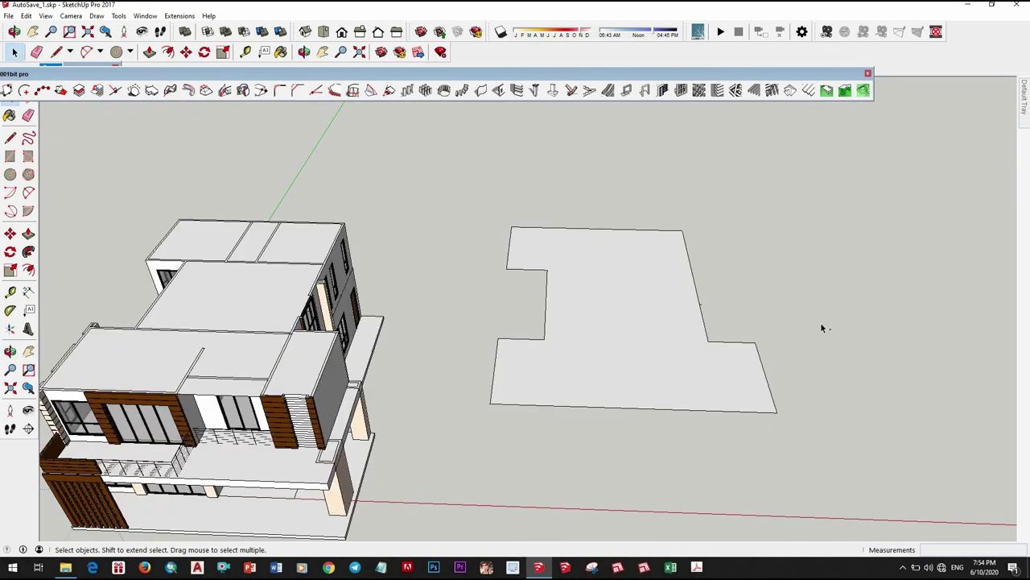
Step: Retry the hip roof on the outline face and dismiss the vertex error
double_click(652, 367)
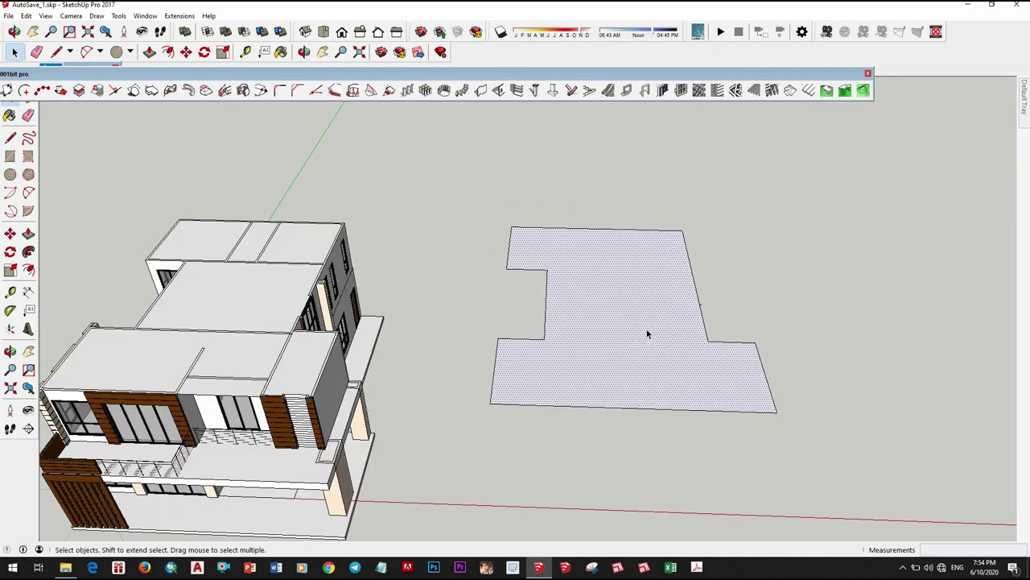
left_click(807, 91)
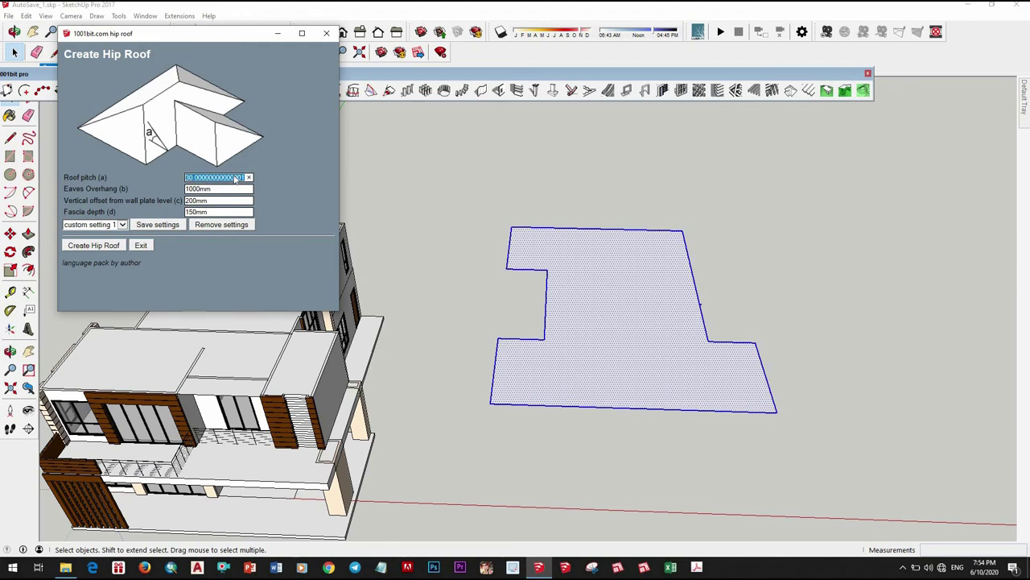
left_click(114, 246)
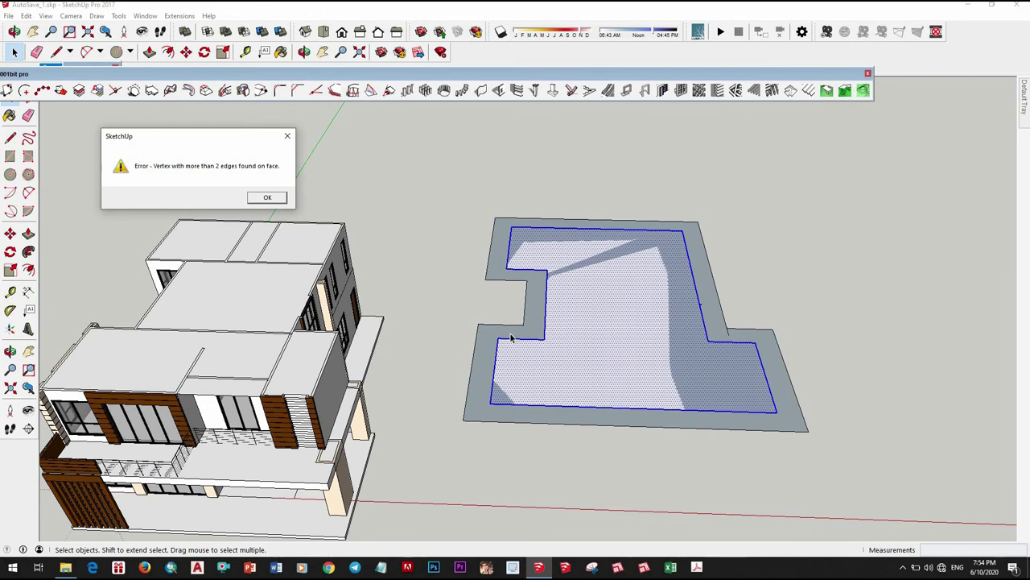
left_click(286, 139)
Step: Erase the stray edge stub and create the 35° hip roof from the cleaned outline
mouse_move(621, 355)
middle_mouse_down()
mouse_move(648, 66)
mouse_move(595, 361)
mouse_move(619, 325)
middle_mouse_up()
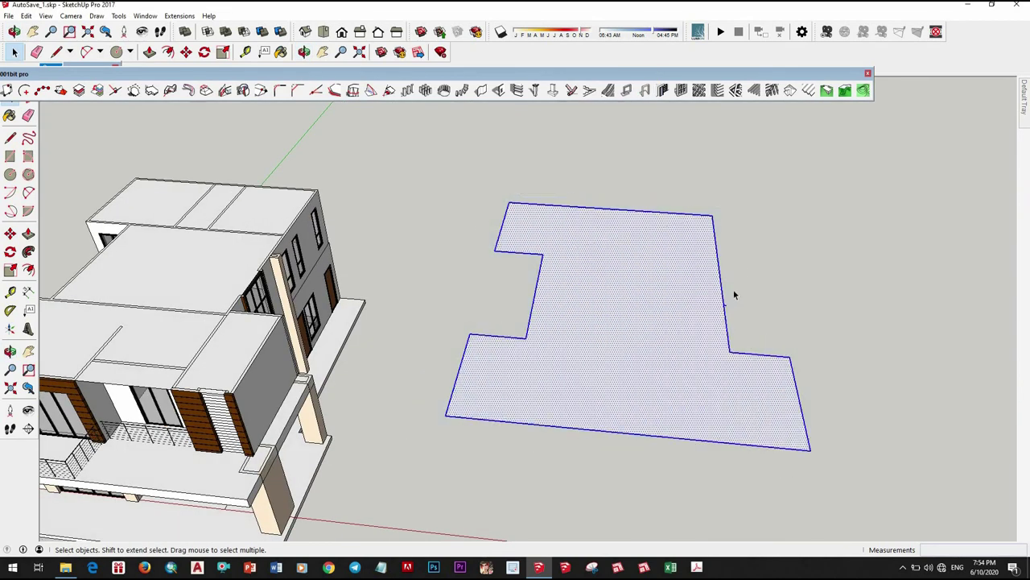
scroll(708, 286, "up", 5)
scroll(711, 284, "up", 3)
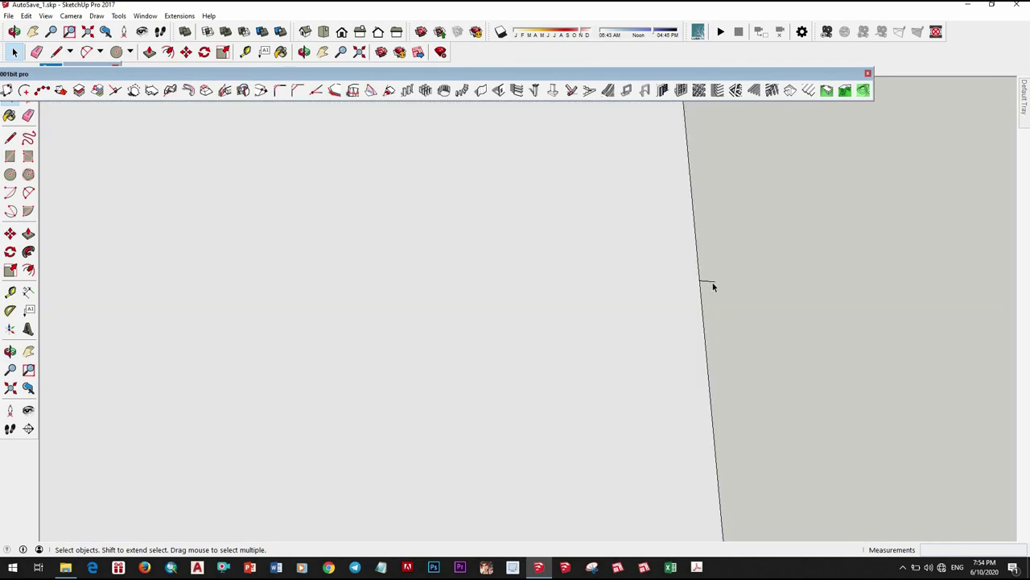
right_click(711, 282)
left_click(739, 278)
scroll(543, 314, "down", 2)
left_click(542, 314)
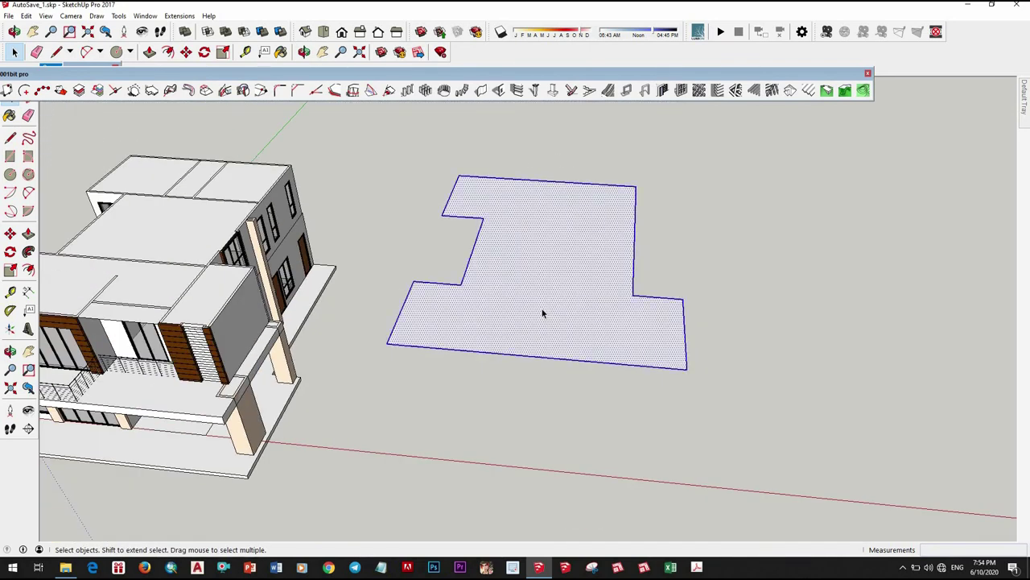
left_click(788, 92)
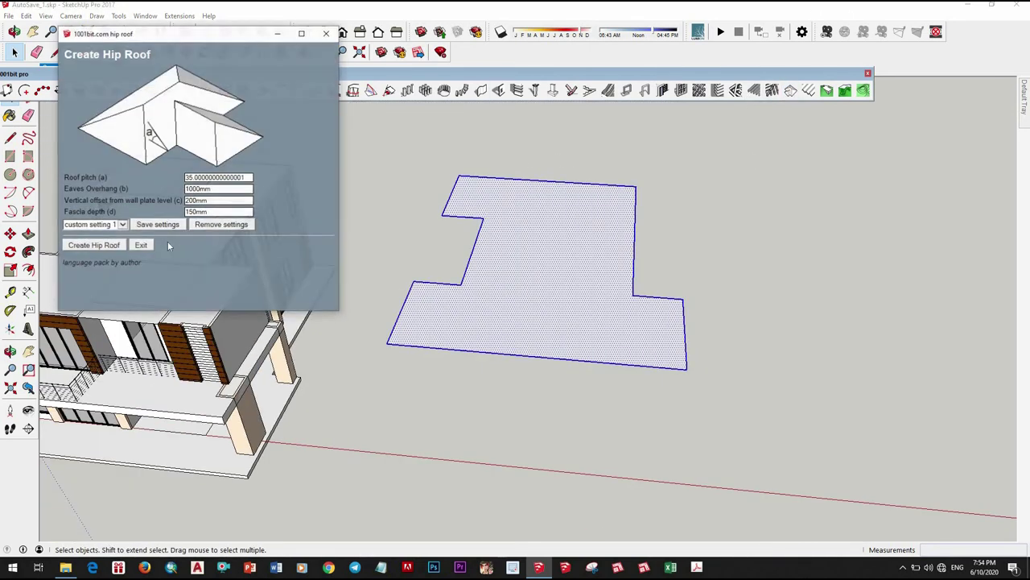
mouse_move(436, 276)
middle_mouse_down()
mouse_move(773, 349)
mouse_move(736, 196)
mouse_move(497, 158)
mouse_move(466, 203)
mouse_move(582, 303)
mouse_move(292, 346)
mouse_move(518, 391)
mouse_move(642, 332)
mouse_move(363, 292)
middle_mouse_up()
scroll(642, 333, "down", 3)
Step: Erase the house's flat top faces
key("space")
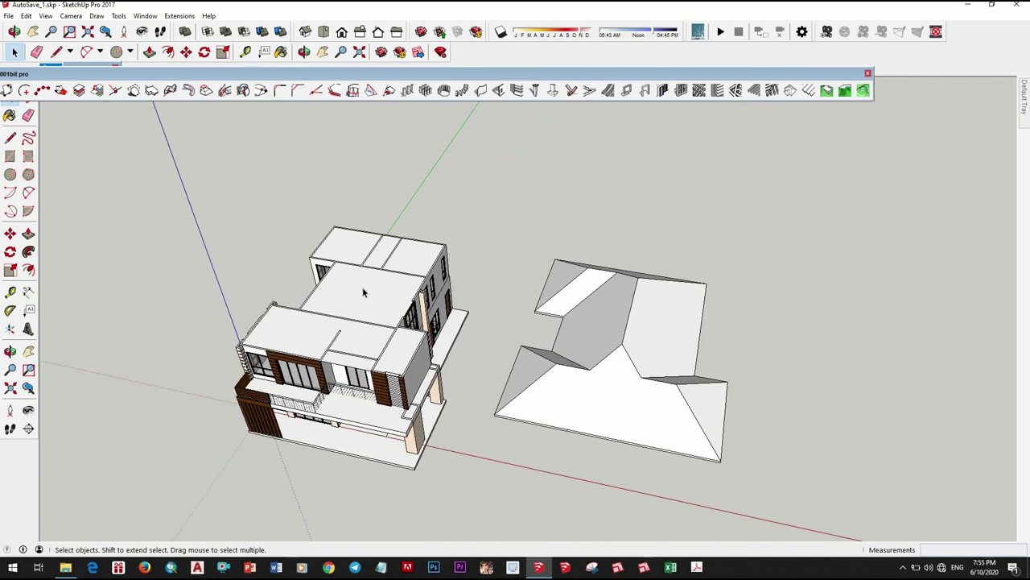
left_click(362, 287)
right_click(362, 287)
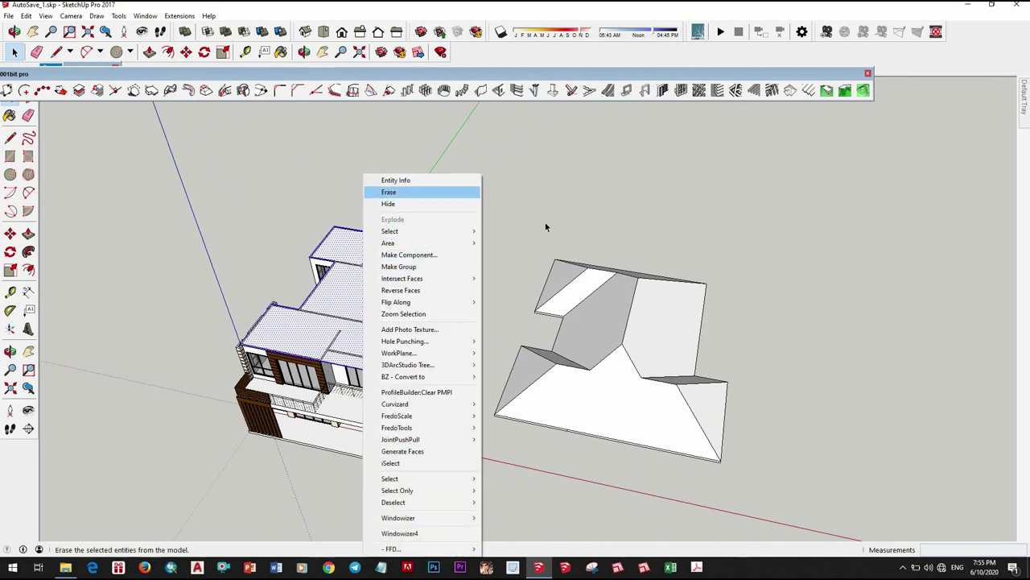
left_click(390, 191)
Step: Move the hip roof onto the second floor, its corner overhanging the brick pillar
left_click(649, 341)
scroll(649, 341, "up", 3)
right_click(660, 184)
key("Escape")
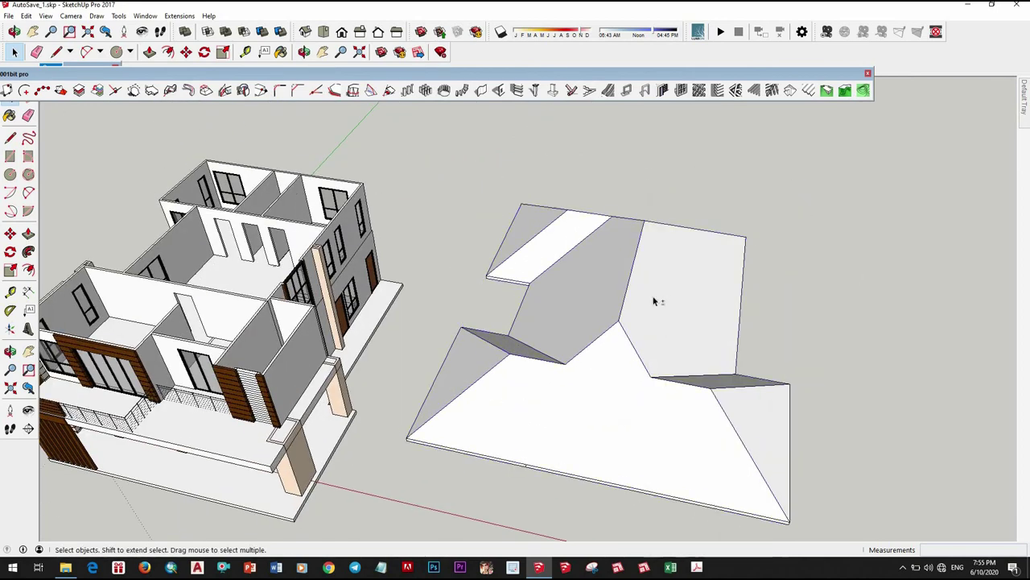
left_click(644, 338)
scroll(644, 338, "down", 3)
scroll(519, 339, "up", 5)
key("m")
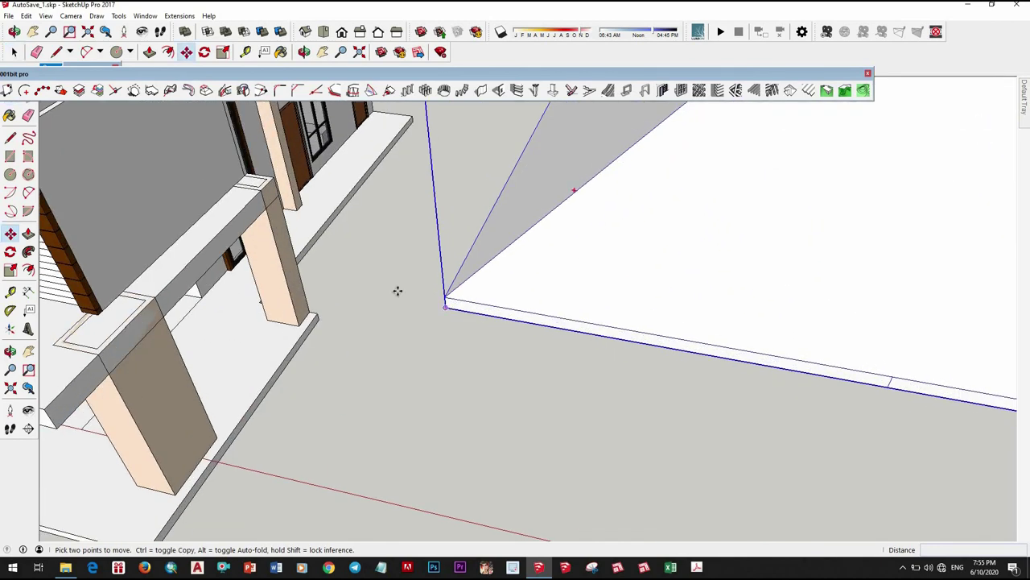
left_click(448, 299)
scroll(397, 276, "down", 3)
scroll(500, 285, "up", 3)
middle_click_drag(499, 285, 464, 289)
scroll(491, 290, "up", 3)
scroll(510, 292, "up", 2)
scroll(464, 289, "up", 3)
scroll(455, 292, "up", 2)
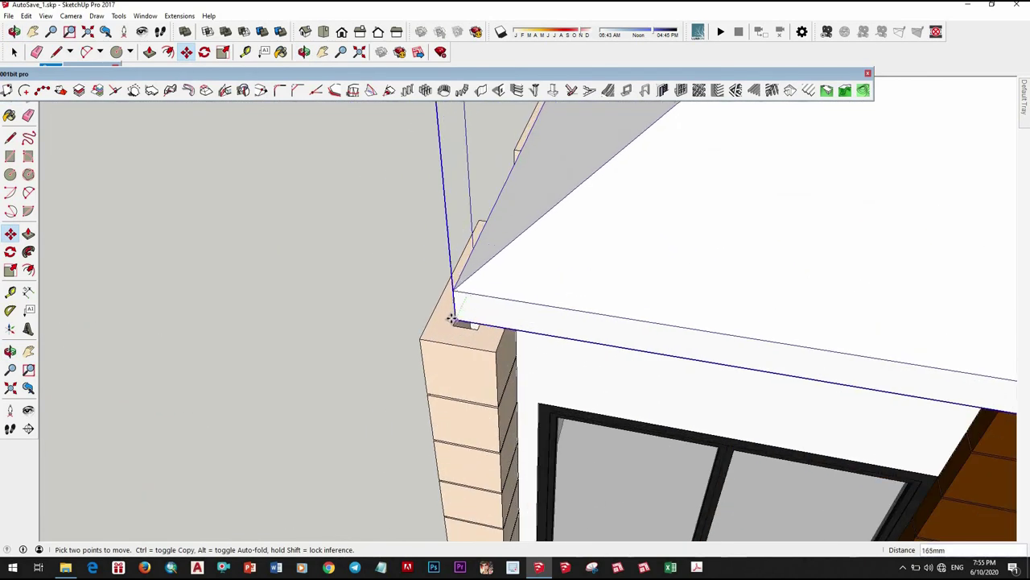
scroll(452, 320, "up", 1)
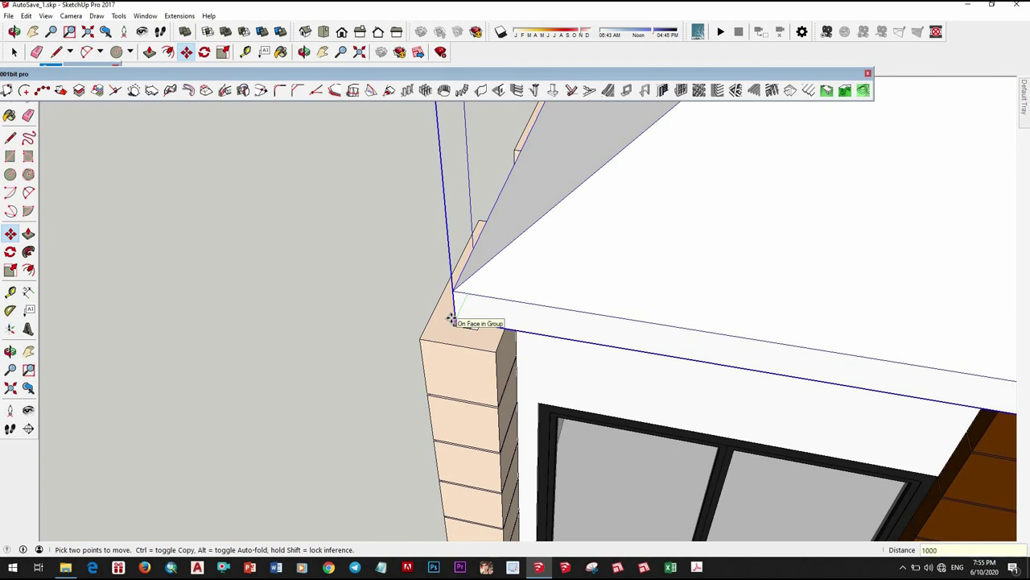
mouse_move(452, 320)
middle_mouse_down()
mouse_move(467, 375)
mouse_move(504, 372)
middle_mouse_up()
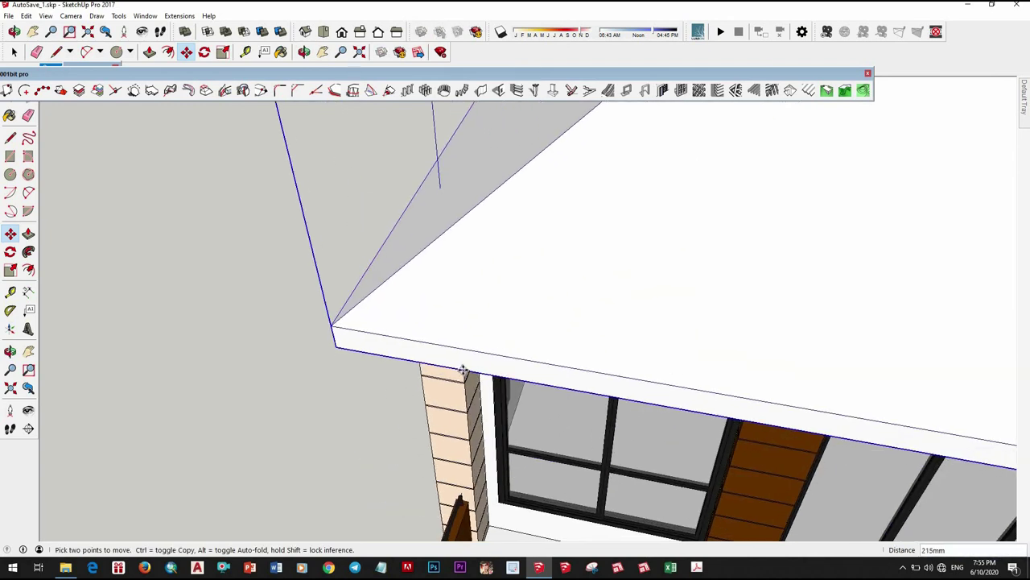
Step: Orbit out to look down on the whole house with its new roof
scroll(465, 322, "down", 3)
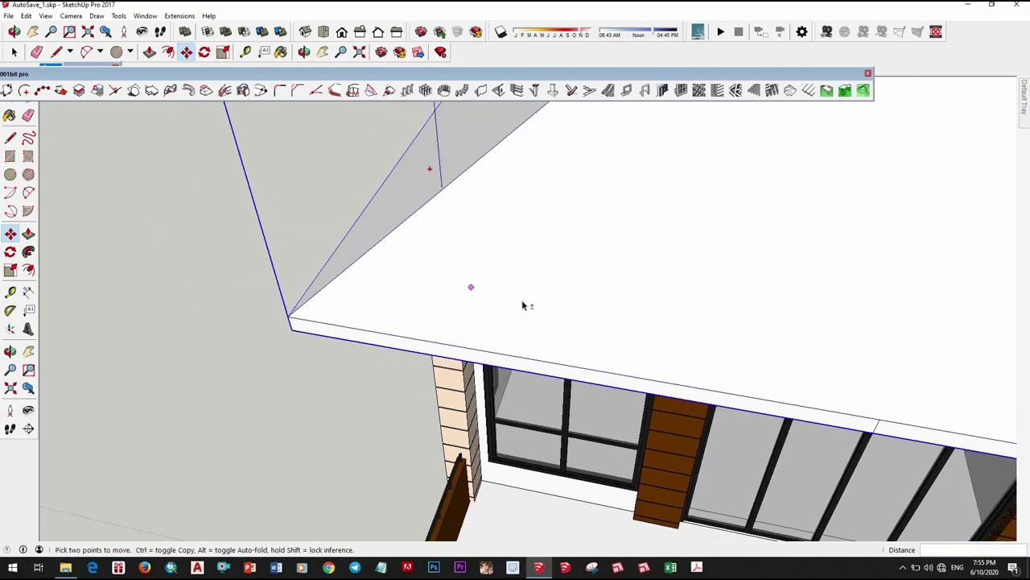
scroll(471, 287, "down", 5)
mouse_move(472, 288)
middle_mouse_down()
mouse_move(674, 246)
mouse_move(418, 80)
mouse_move(467, 145)
mouse_move(558, 217)
mouse_move(633, 341)
middle_mouse_up()
scroll(558, 217, "up", 3)
scroll(558, 217, "down", 5)
scroll(616, 301, "down", 3)
mouse_move(616, 301)
middle_mouse_down()
mouse_move(839, 294)
mouse_move(743, 373)
mouse_move(633, 173)
mouse_move(524, 142)
mouse_move(329, 130)
mouse_move(558, 260)
middle_mouse_up()
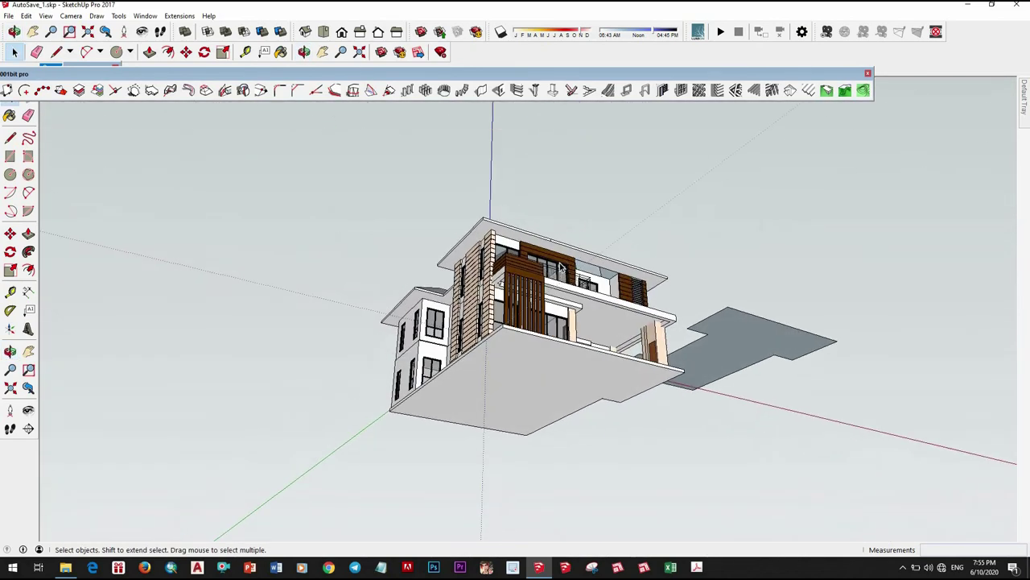
Step: Select the roof and check its corner overhang with the Tape Measure
scroll(559, 260, "up", 5)
scroll(559, 260, "down", 5)
mouse_move(523, 446)
middle_mouse_down()
mouse_move(472, 442)
mouse_move(515, 257)
middle_mouse_up()
left_click(507, 249)
mouse_move(660, 423)
middle_mouse_down()
mouse_move(585, 453)
mouse_move(584, 382)
middle_mouse_up()
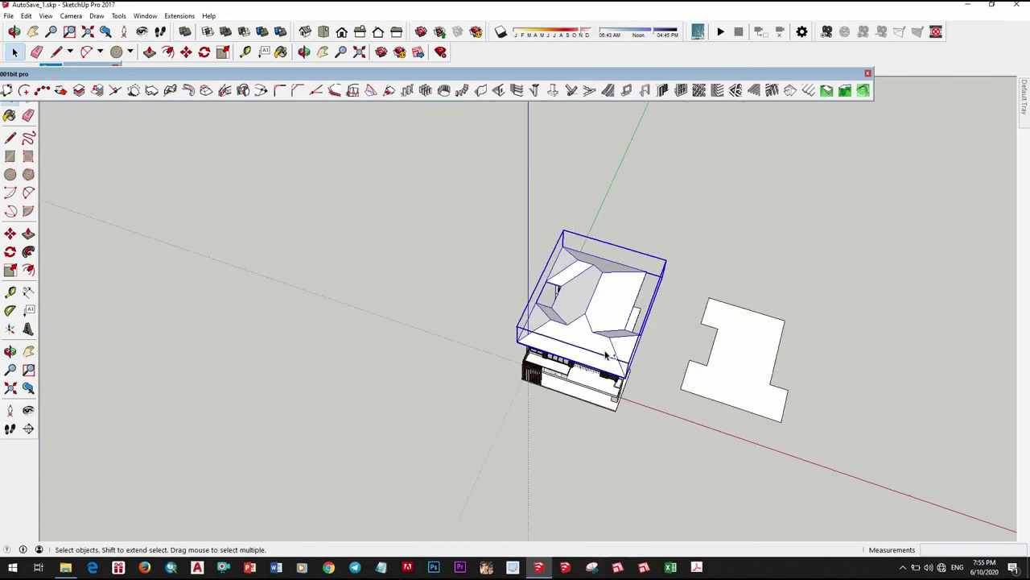
scroll(585, 382, "up", 3)
scroll(514, 317, "up", 2)
middle_click_drag(511, 315, 508, 376)
key("t")
scroll(423, 349, "up", 3)
scroll(304, 368, "up", 3)
left_click(282, 358)
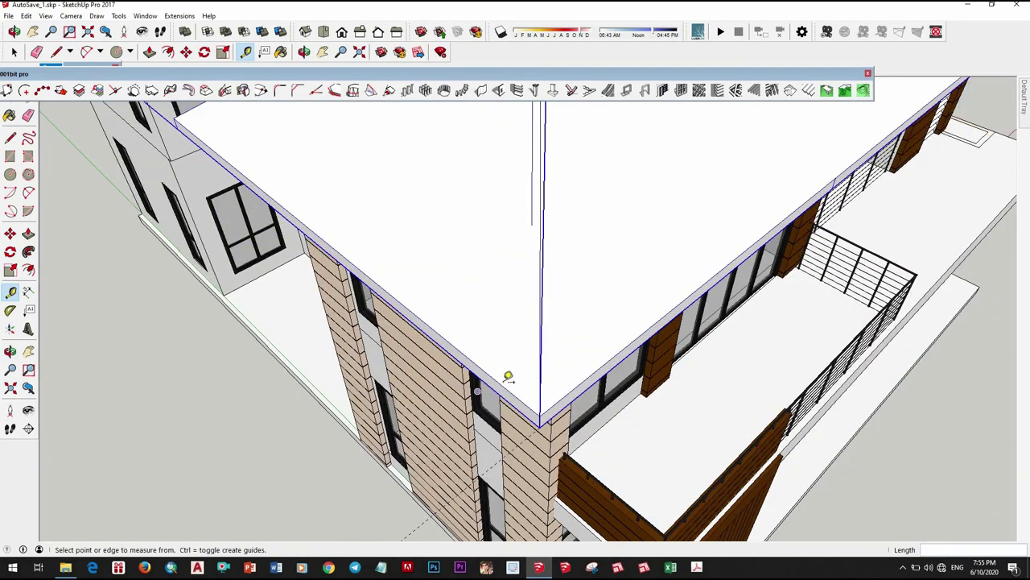
key("space")
Step: Move the roof off the house to the right
scroll(427, 360, "down", 5)
mouse_move(427, 360)
middle_mouse_down()
mouse_move(731, 357)
mouse_move(679, 460)
mouse_move(731, 335)
mouse_move(741, 355)
mouse_move(723, 242)
middle_mouse_up()
key("m")
left_click(704, 474)
key("space")
Step: Enter the roof and draw a rectangle across the underside ring's opening
scroll(741, 238, "up", 5)
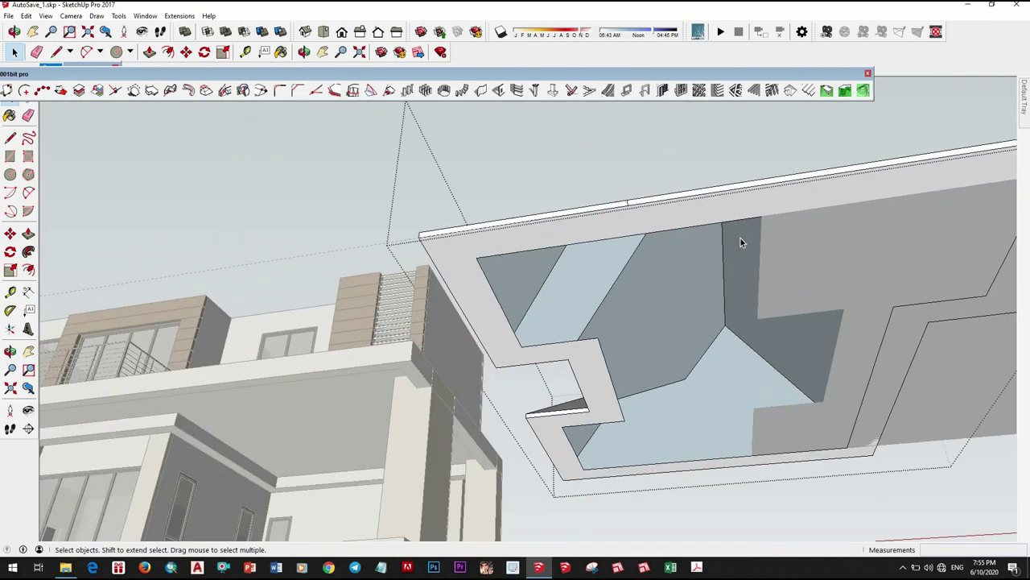
left_click(804, 266)
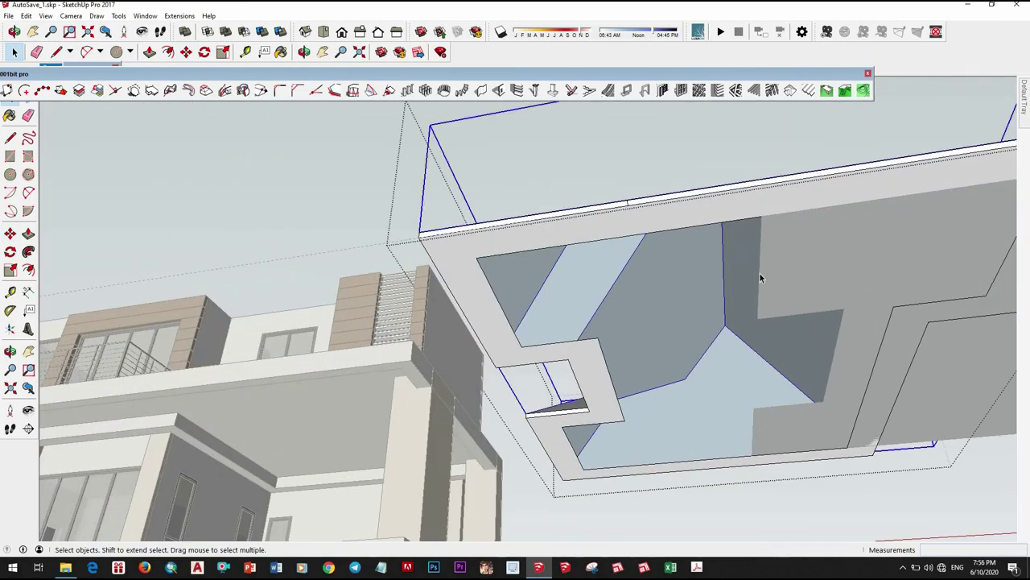
double_click(506, 253)
scroll(554, 276, "down", 5)
middle_click_drag(554, 276, 621, 266)
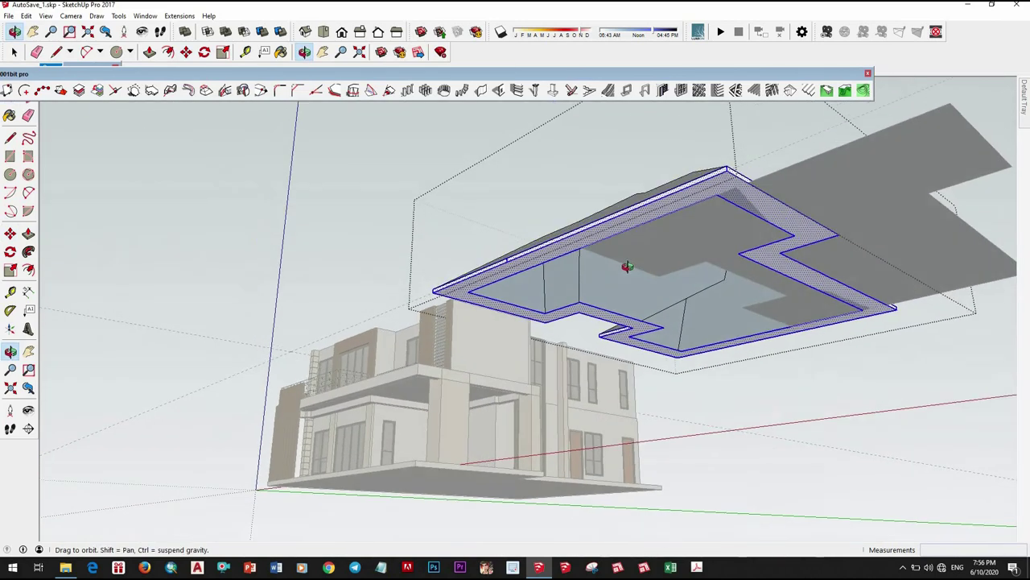
scroll(615, 269, "up", 4)
left_click(494, 266)
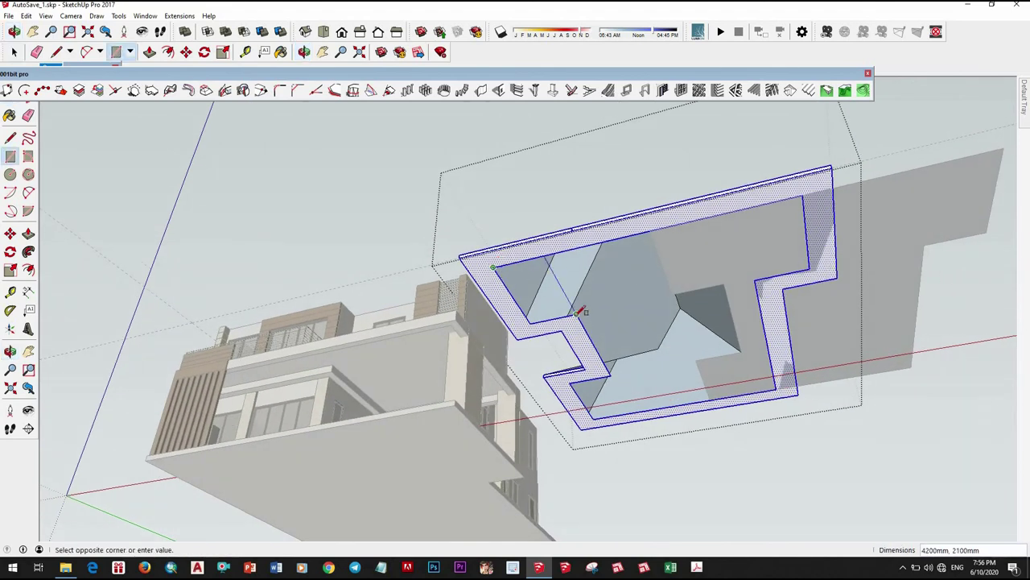
left_click(596, 322)
key("space")
Step: Erase the leftover inner ring edges so the underside becomes one flat face
key("e")
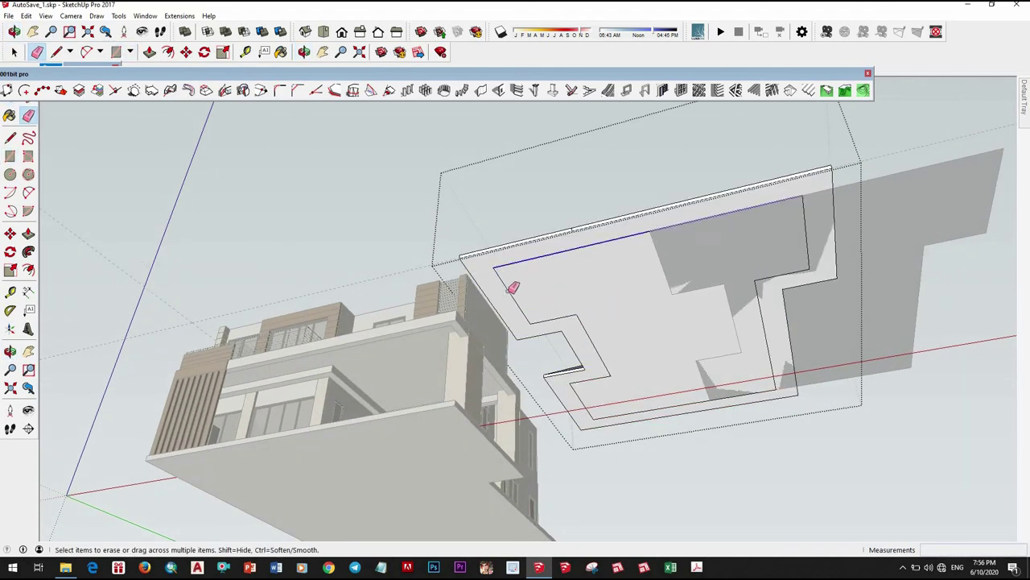
left_click_drag(516, 283, 575, 315)
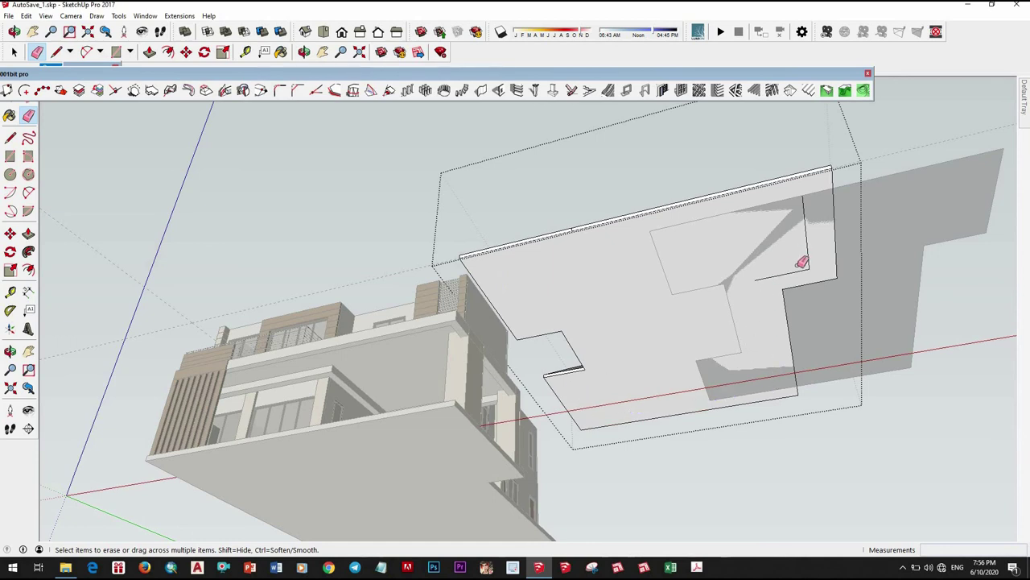
key("space")
scroll(651, 322, "down", 5)
Step: Move the sealed roof back on top of the upper storey
mouse_move(819, 191)
middle_mouse_down()
mouse_move(612, 386)
mouse_move(612, 451)
middle_mouse_up()
scroll(606, 393, "up", 3)
key("m")
scroll(563, 362, "up", 3)
scroll(725, 362, "up", 3)
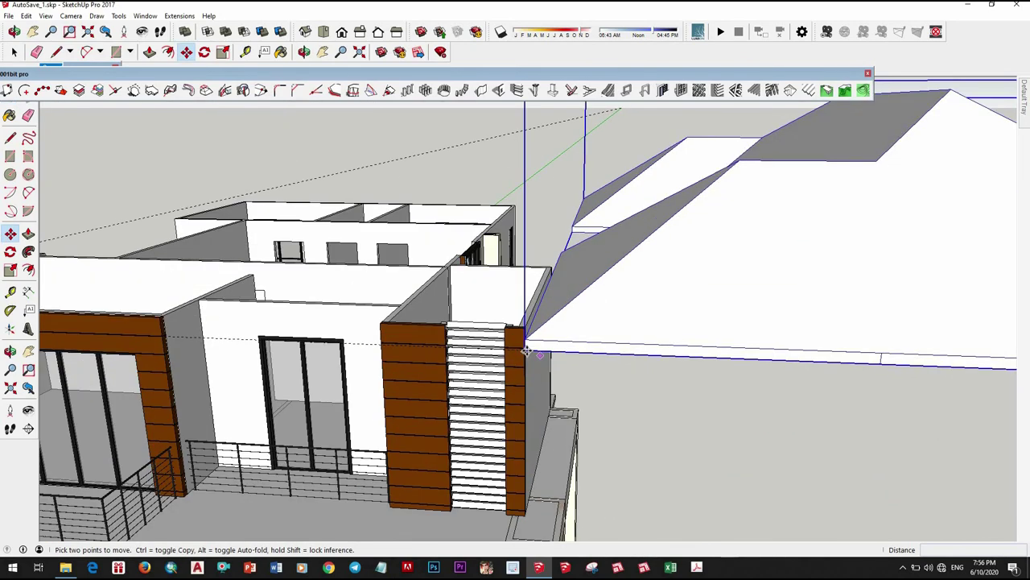
scroll(752, 361, "down", 5)
scroll(362, 352, "up", 2)
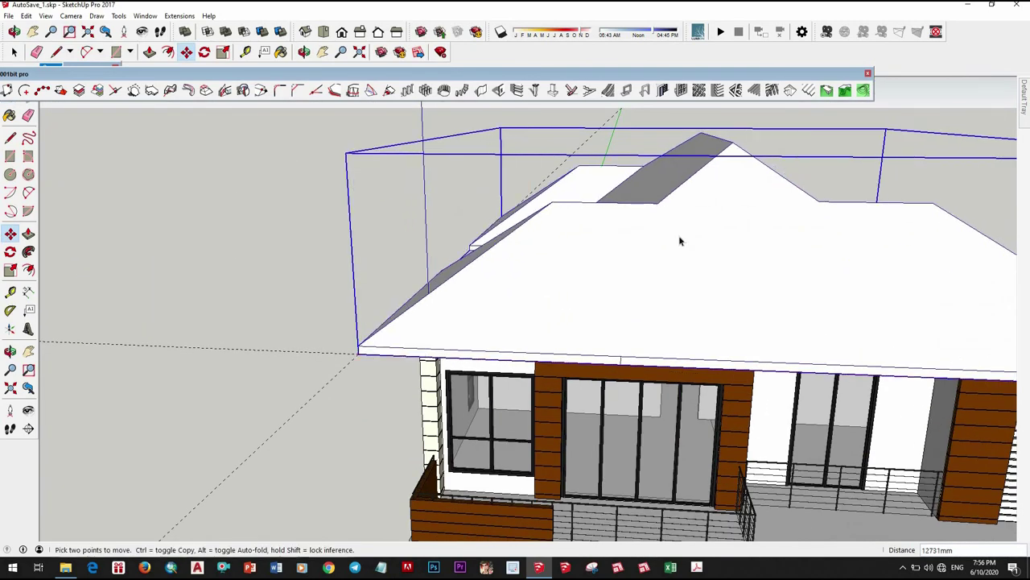
key("space")
scroll(326, 344, "down", 4)
Step: Erase the flat ground slab lying beside the house
mouse_move(326, 343)
middle_mouse_down()
mouse_move(430, 115)
mouse_move(755, 131)
mouse_move(532, 273)
middle_mouse_up()
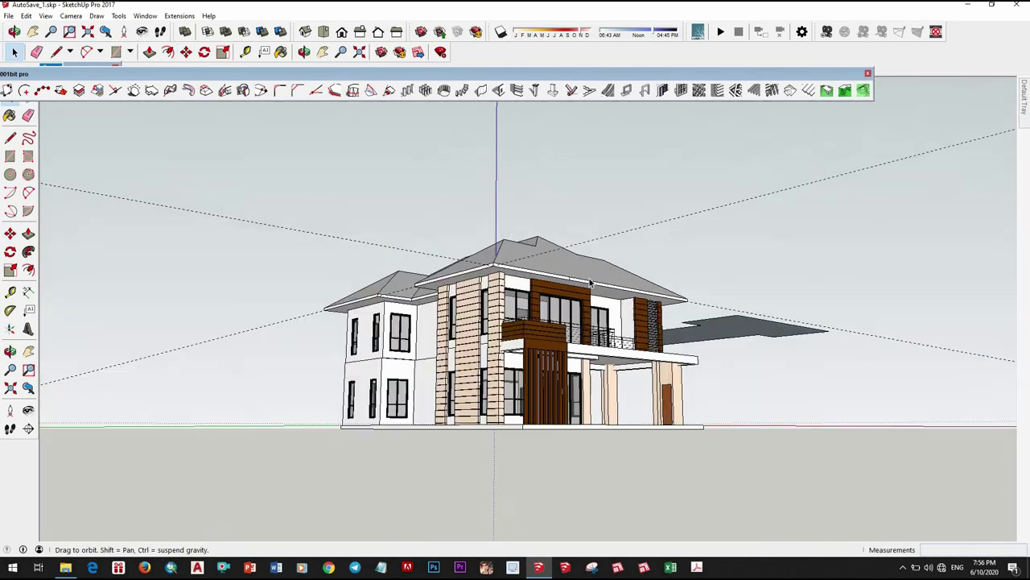
scroll(535, 276, "up", 4)
scroll(535, 276, "up", 3)
scroll(783, 223, "down", 2)
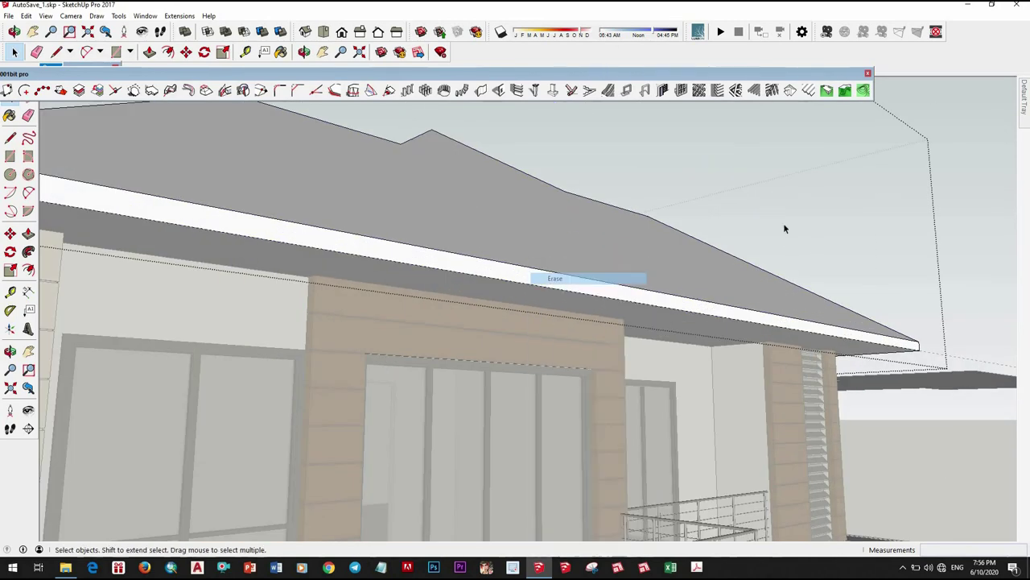
scroll(540, 260, "down", 5)
middle_click_drag(540, 260, 425, 260)
scroll(777, 252, "up", 4)
middle_click_drag(777, 252, 506, 292)
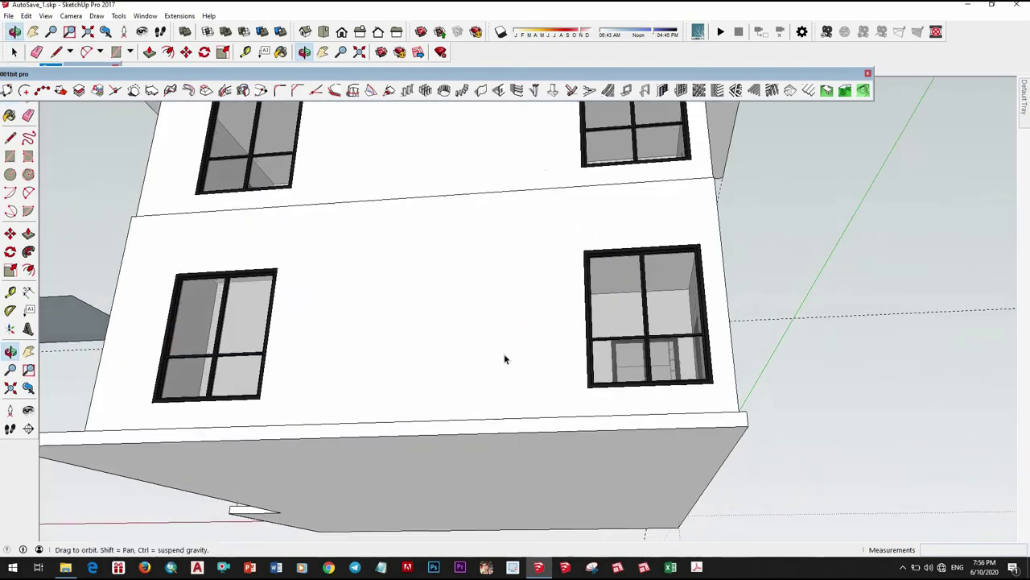
scroll(518, 382, "down", 5)
middle_click_drag(518, 382, 674, 412)
scroll(675, 412, "down", 2)
scroll(678, 411, "down", 1)
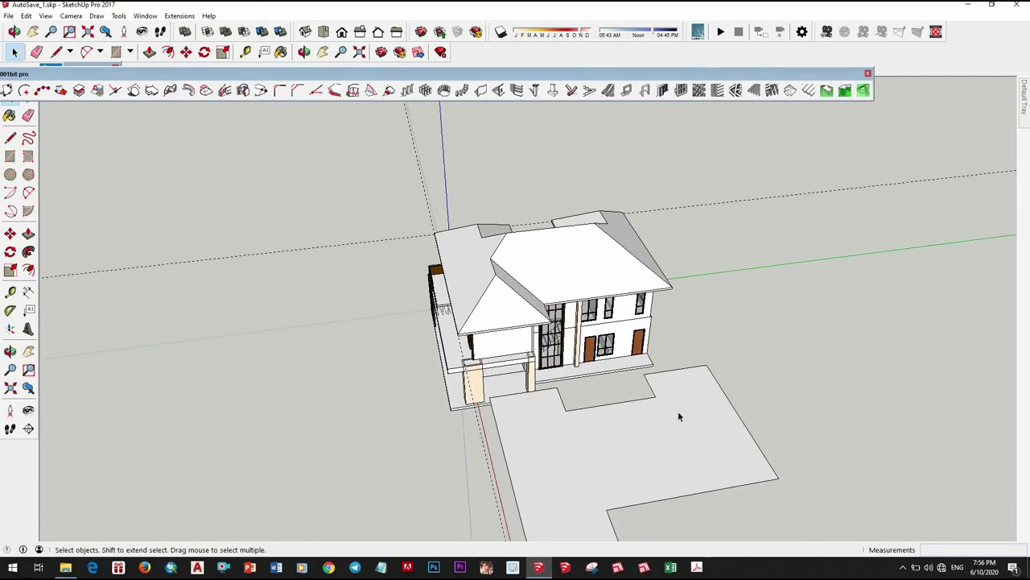
right_click(678, 412)
left_click(694, 44)
Step: Orbit around the house to check the roof now sits atop it
scroll(524, 364, "down", 2)
middle_click_drag(523, 364, 566, 318)
scroll(566, 317, "up", 3)
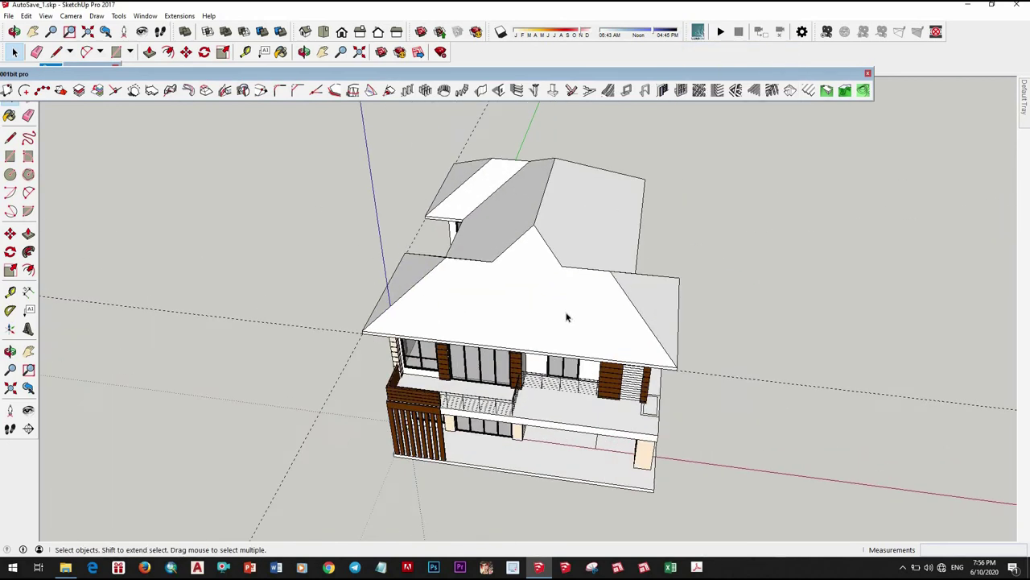
scroll(520, 290, "up", 1)
middle_click_drag(520, 290, 520, 343)
scroll(520, 343, "down", 1)
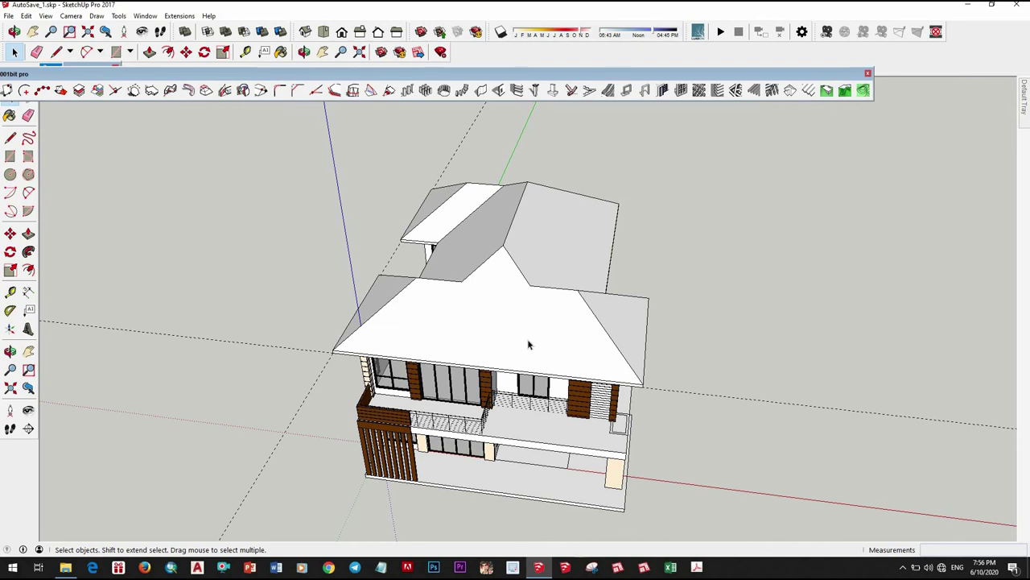
mouse_move(515, 242)
middle_mouse_down()
mouse_move(460, 177)
mouse_move(475, 137)
mouse_move(616, 110)
mouse_move(678, 127)
mouse_move(678, 137)
middle_mouse_up()
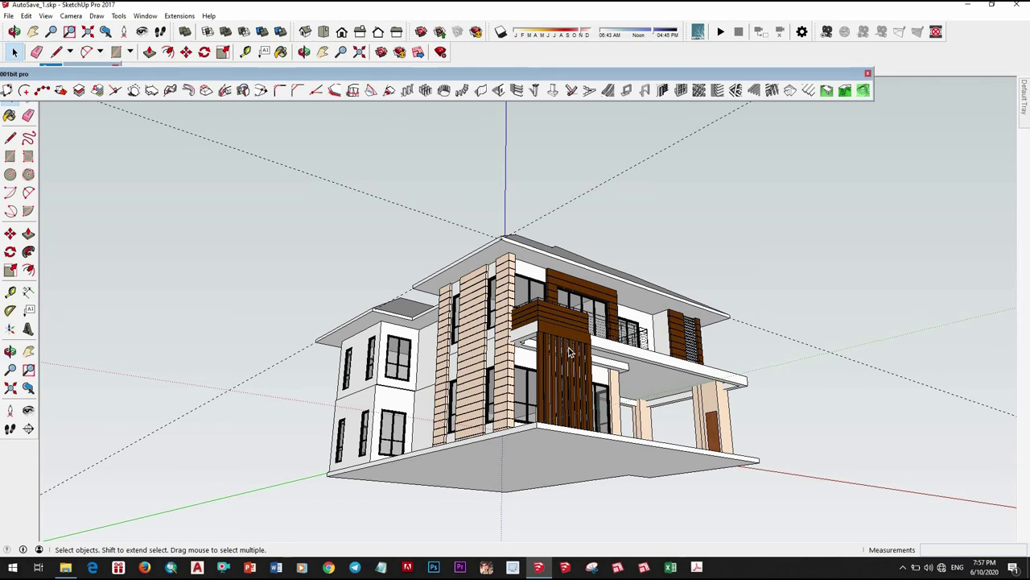
mouse_move(569, 351)
middle_mouse_down()
mouse_move(427, 453)
mouse_move(287, 341)
mouse_move(153, 338)
mouse_move(434, 277)
mouse_move(534, 506)
mouse_move(391, 425)
mouse_move(471, 411)
mouse_move(711, 283)
mouse_move(802, 266)
mouse_move(797, 437)
mouse_move(546, 392)
middle_mouse_up()
scroll(545, 392, "up", 2)
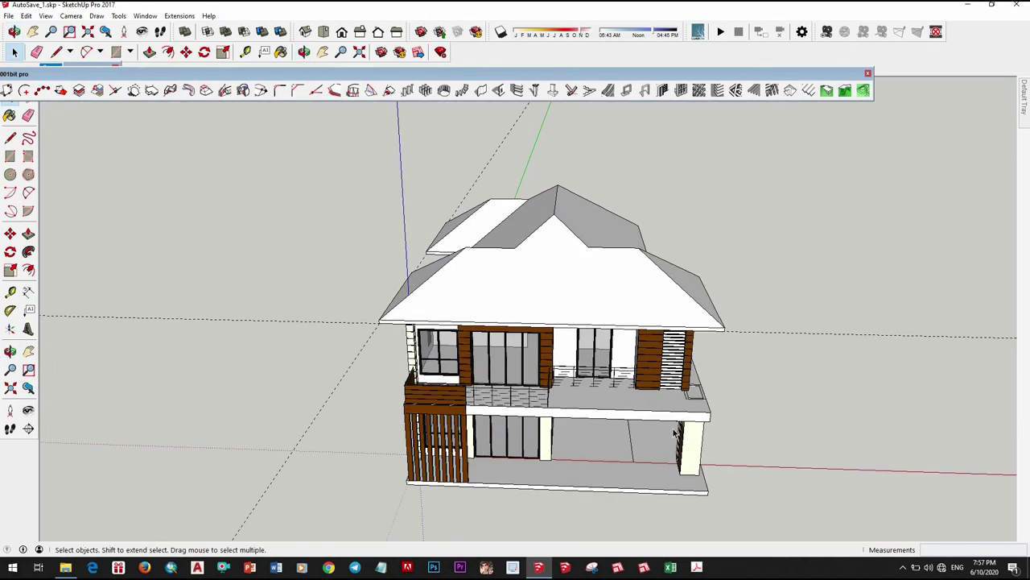
scroll(674, 433, "up", 3)
scroll(543, 437, "up", 3)
scroll(544, 436, "up", 1)
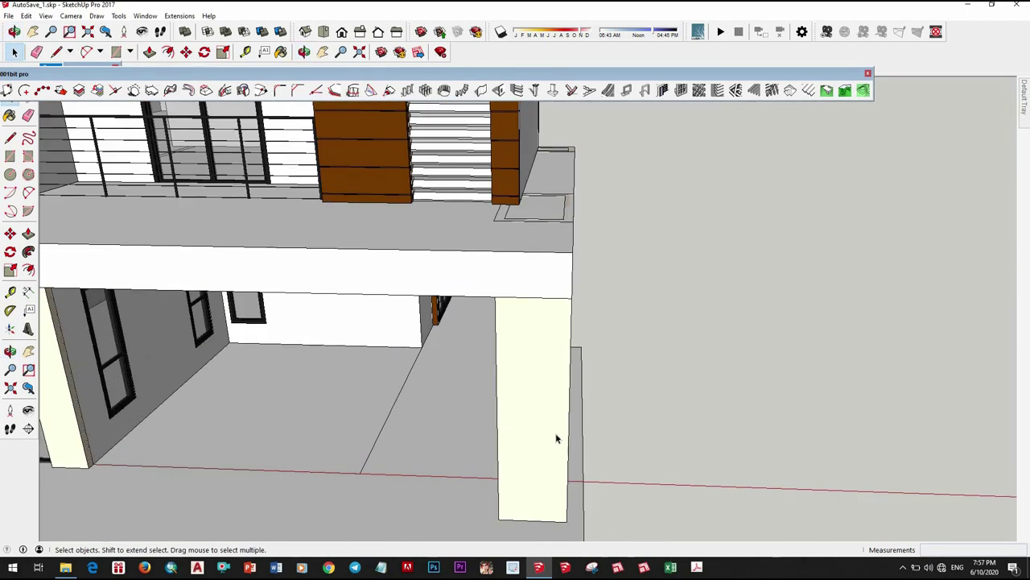
Step: Draw the profile's first straight edge on the ground-floor column face
key("l")
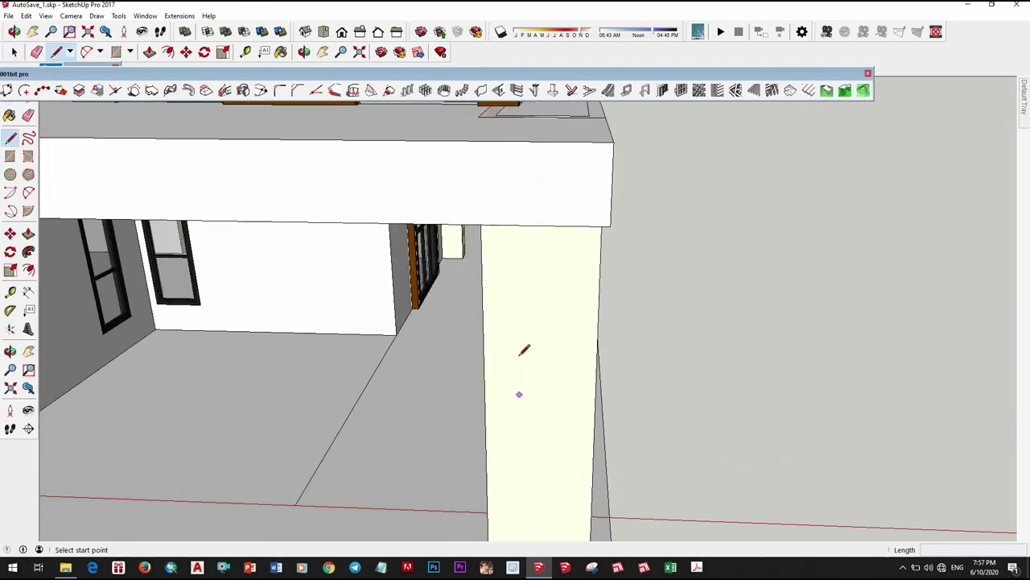
scroll(524, 355, "up", 2)
left_click(521, 381)
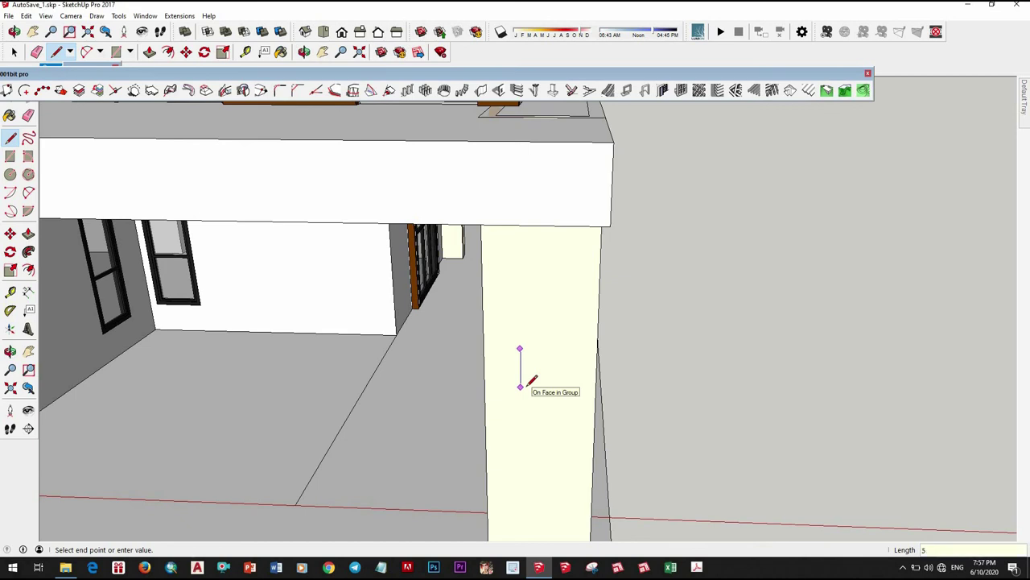
type("245")
scroll(521, 354, "up", 1)
scroll(524, 350, "up", 1)
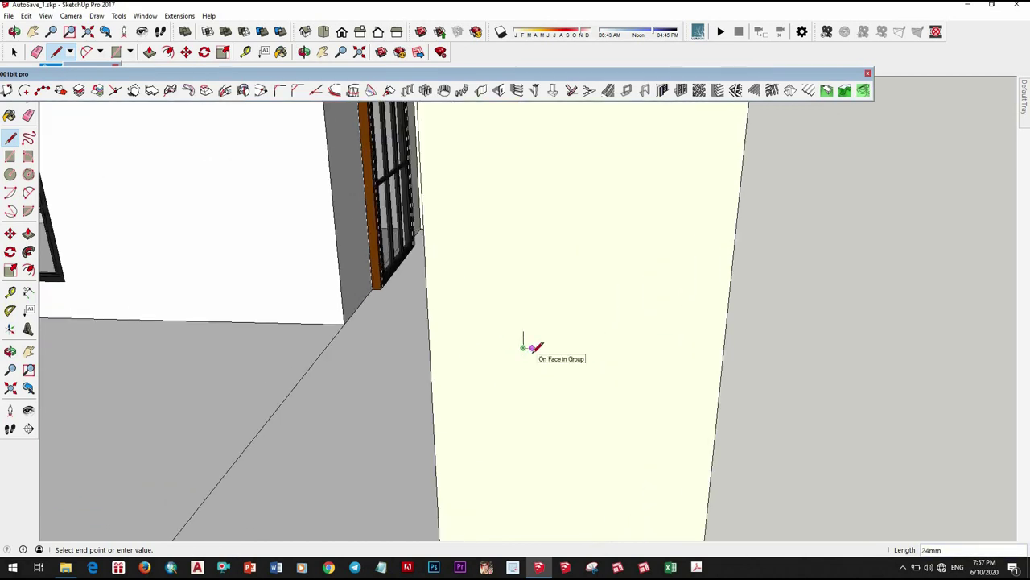
Step: Add a 2-point arc from the line's end, dismissing the segments warning
key("a")
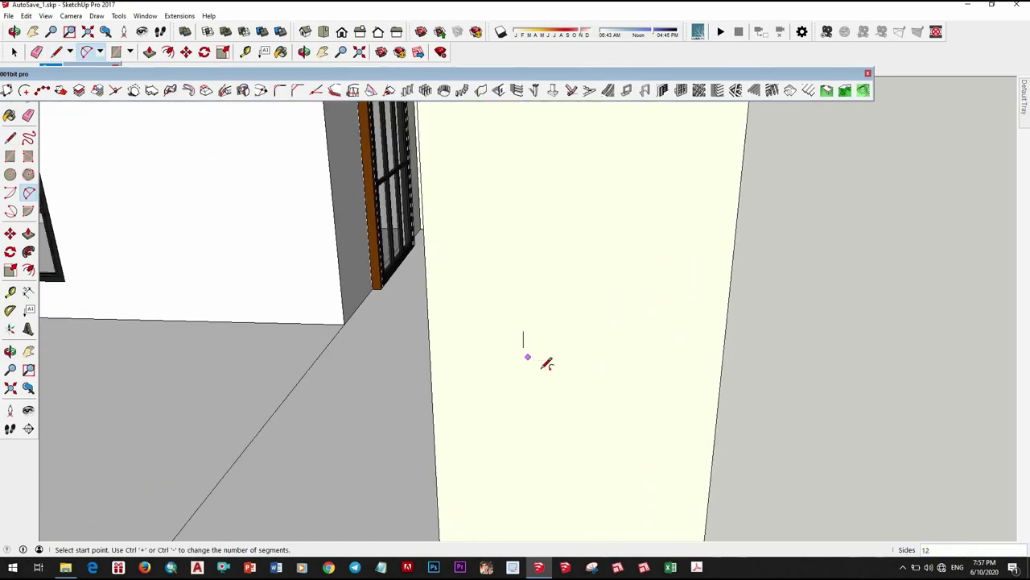
scroll(541, 368, "up", 1)
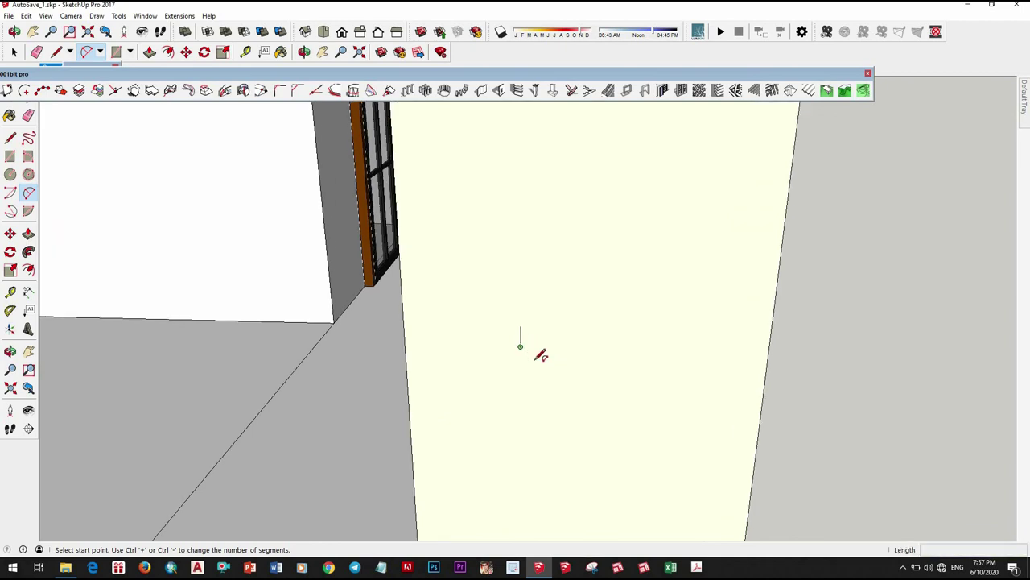
scroll(541, 355, "up", 1)
left_click(520, 344)
left_click(539, 363)
scroll(534, 359, "up", 1)
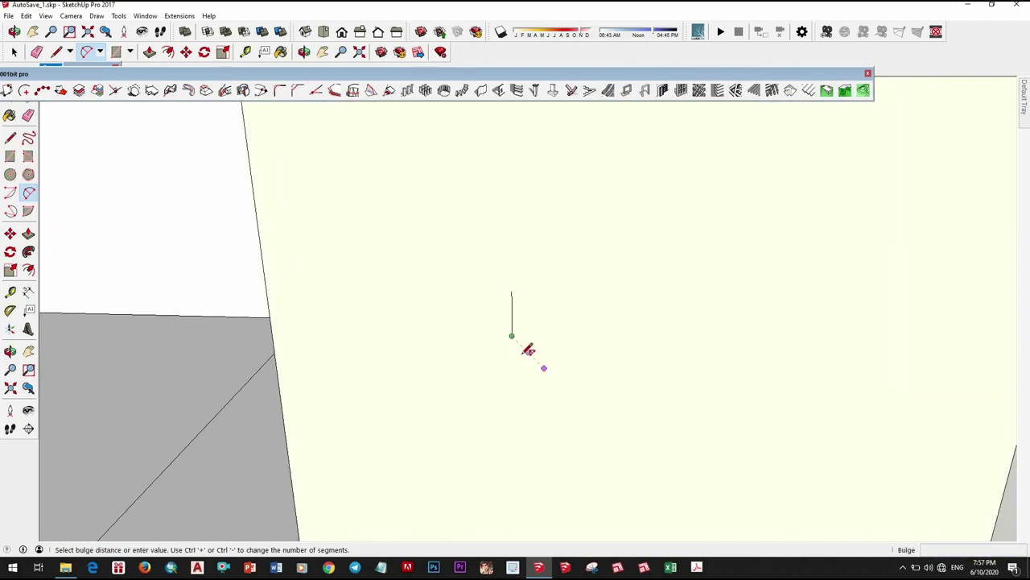
scroll(528, 349, "up", 1)
left_click(520, 359)
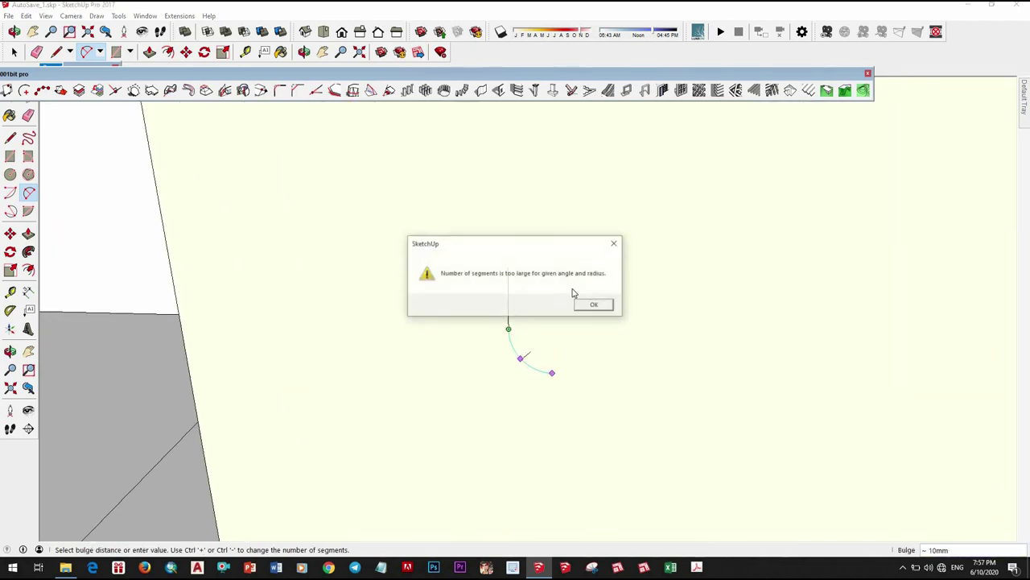
left_click(594, 303)
Step: Add a second arc and close the profile with a straight line
mouse_move(571, 373)
middle_mouse_down()
mouse_move(842, 234)
mouse_move(533, 387)
middle_mouse_up()
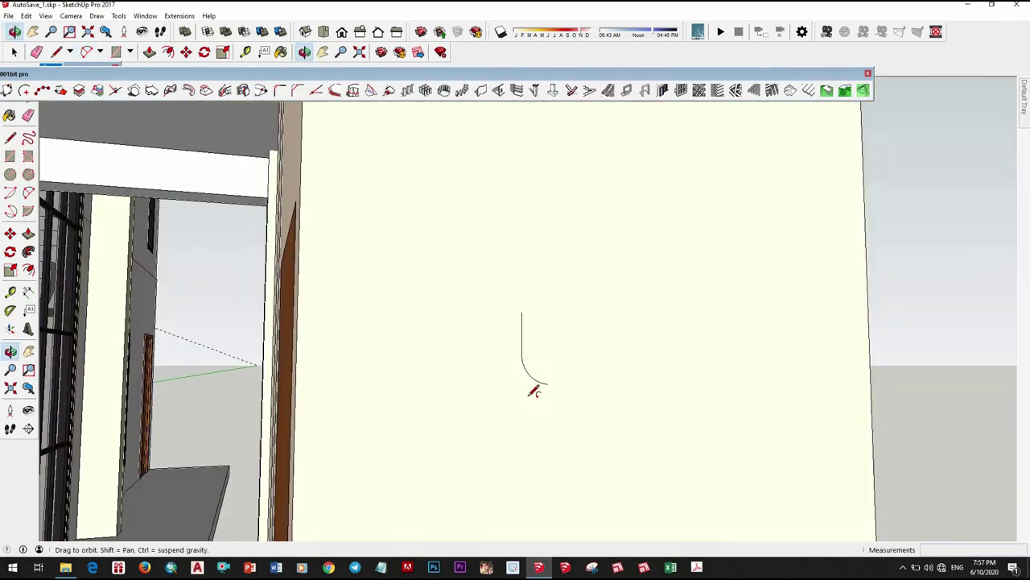
scroll(537, 383, "up", 2)
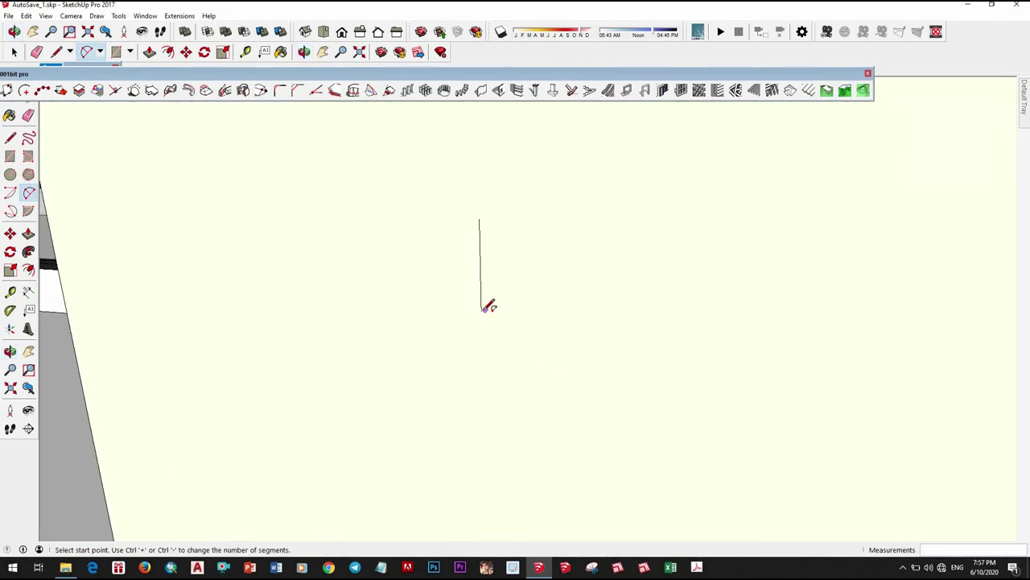
left_click(481, 310)
left_click(510, 352)
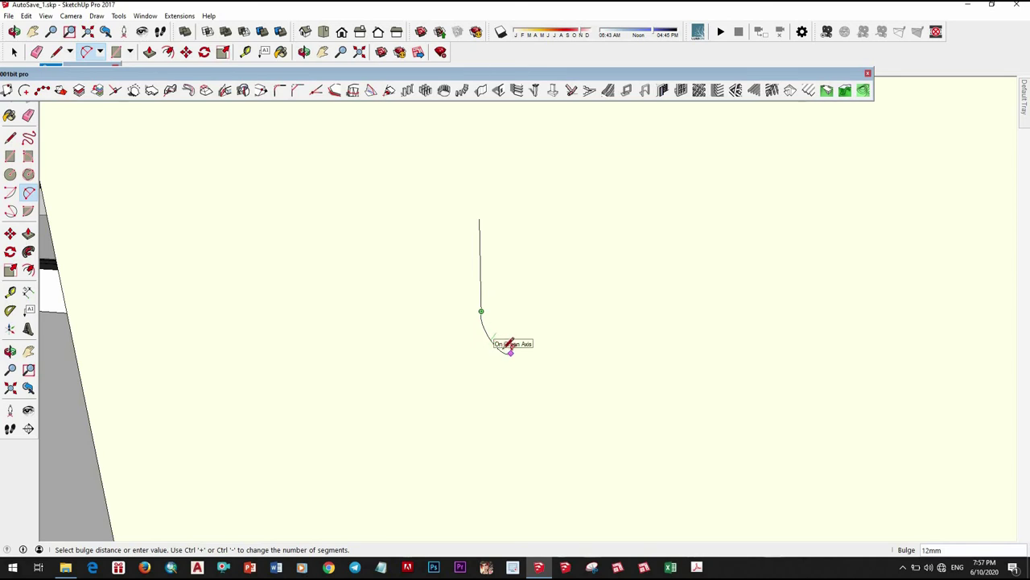
left_click(538, 368)
key("l")
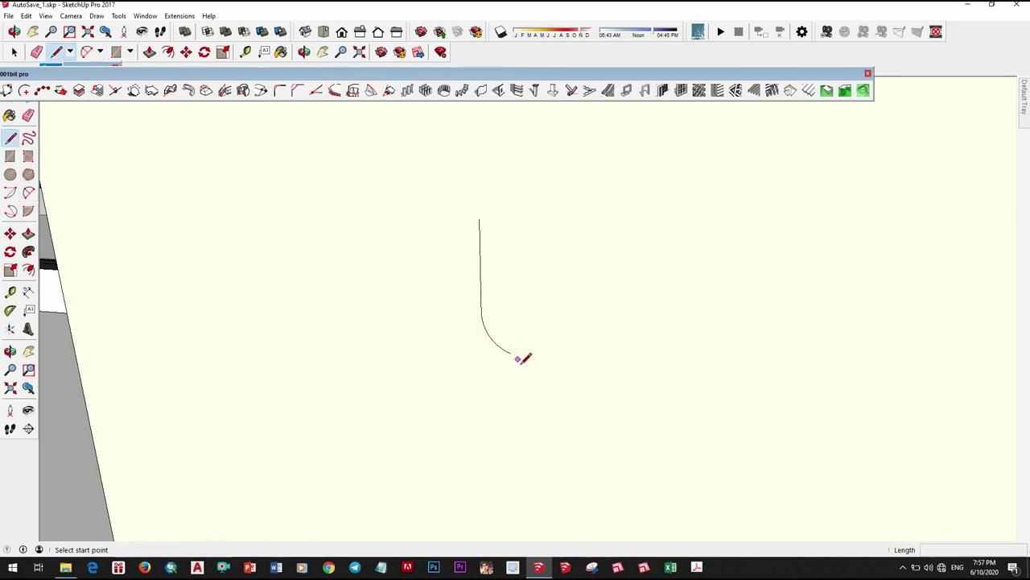
left_click(511, 353)
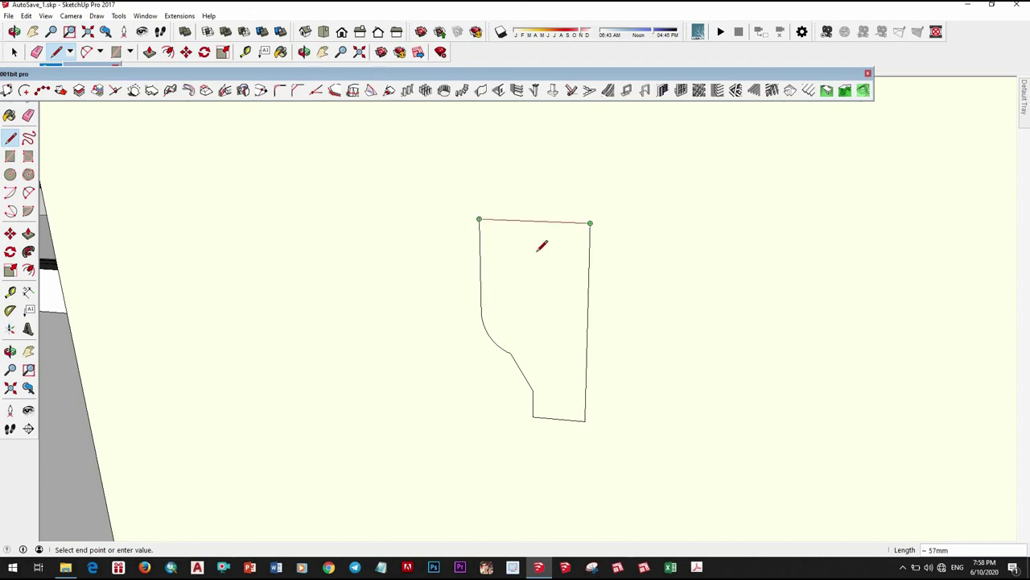
key("space")
scroll(567, 319, "down", 3)
Step: Copy the roof's underside face from inside the roof group, then apply an Edit command to the whole roof group
scroll(580, 350, "down", 3)
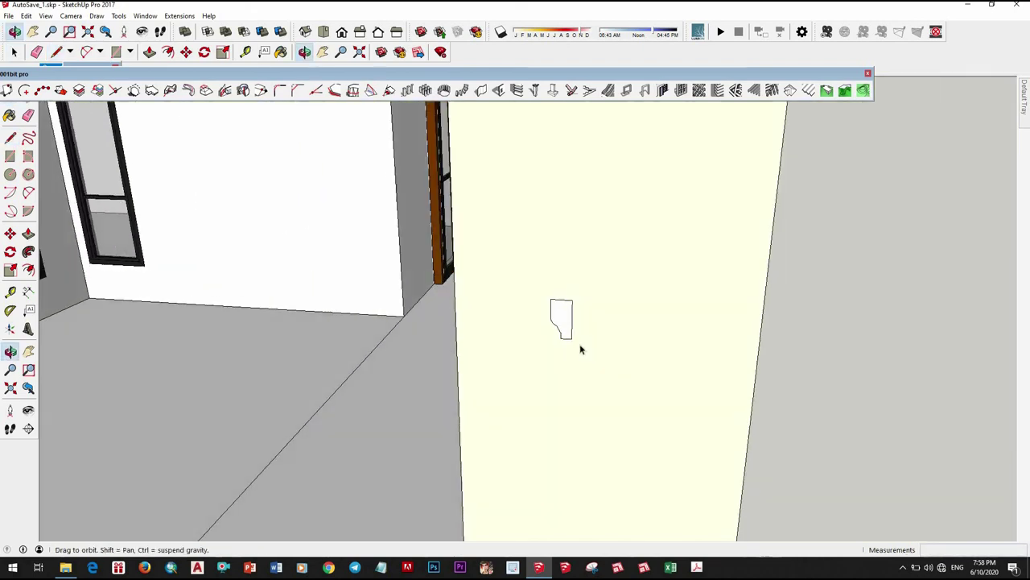
scroll(580, 343, "down", 3)
scroll(555, 298, "down", 4)
scroll(530, 254, "down", 3)
scroll(556, 258, "down", 3)
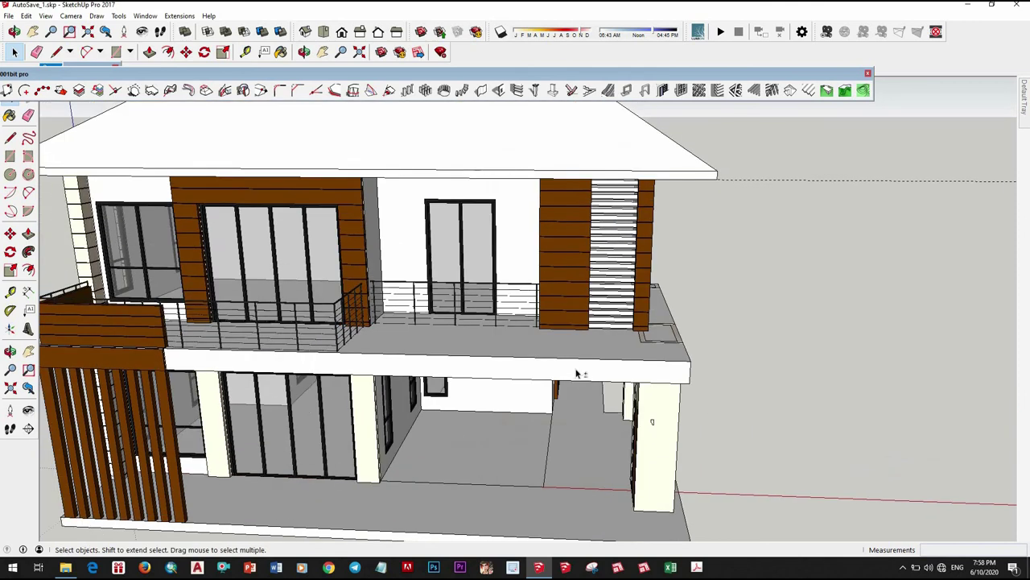
scroll(553, 252, "down", 3)
scroll(564, 260, "down", 2)
scroll(566, 260, "up", 2)
double_click(576, 251)
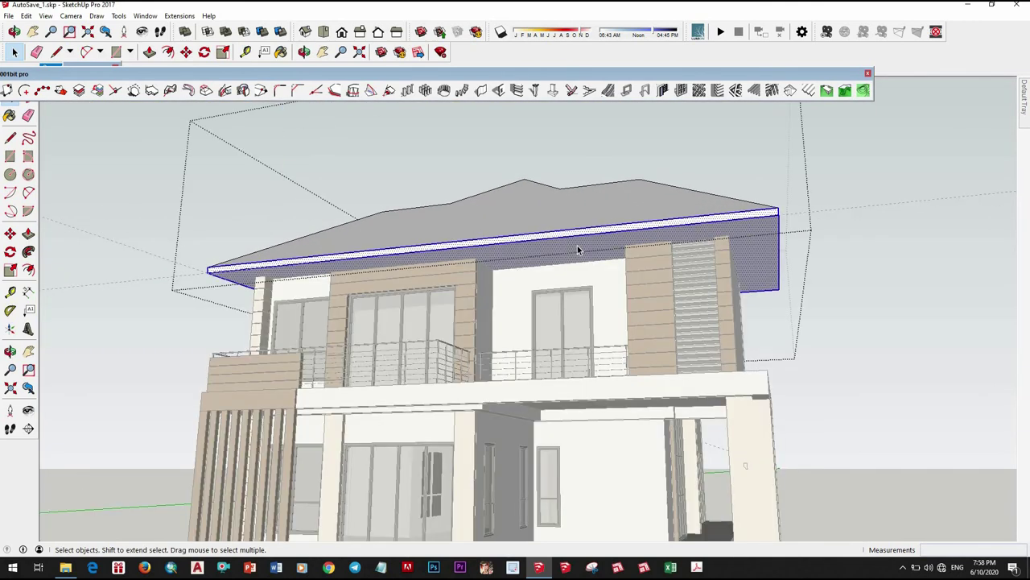
left_click(577, 250)
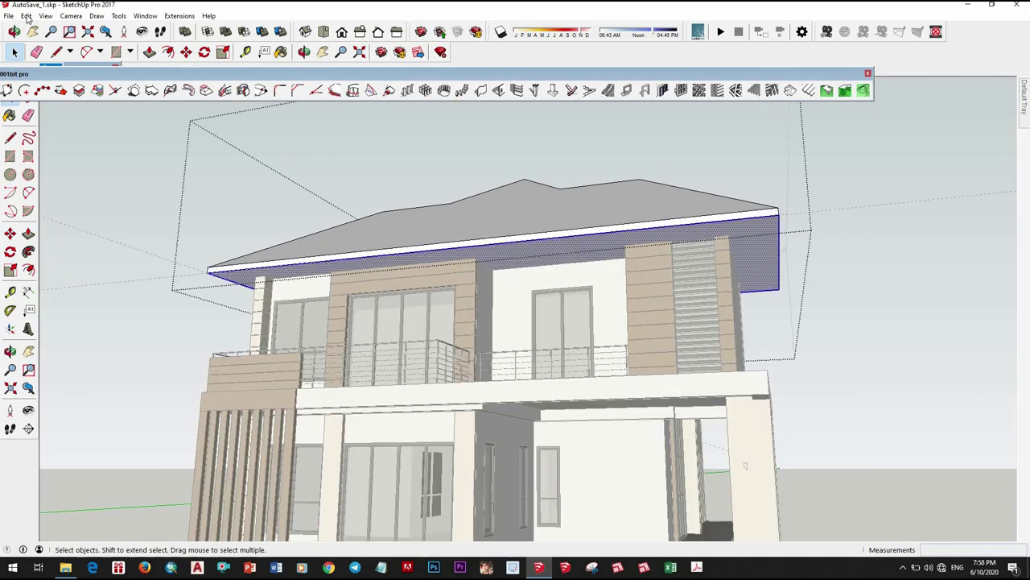
left_click(27, 16)
left_click(48, 69)
key("Escape")
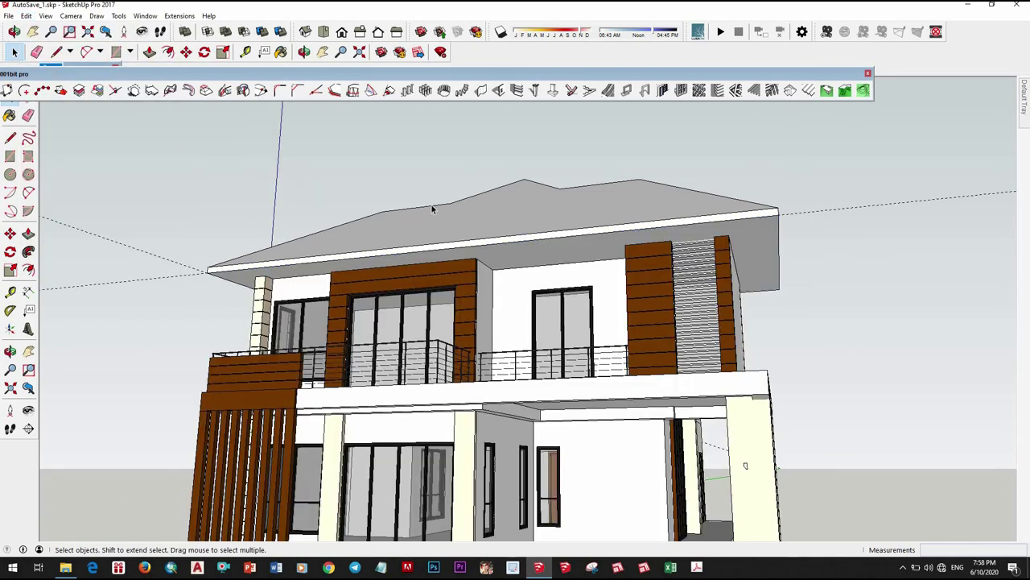
left_click(432, 210)
left_click(27, 15)
left_click(49, 101)
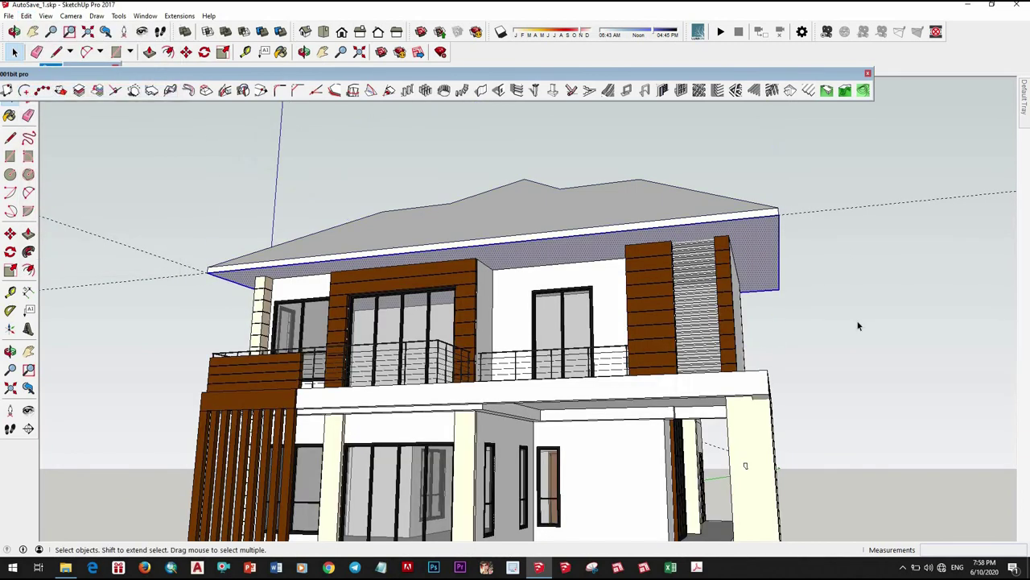
Step: Move the molding profile up to the roof corner
middle_click_drag(620, 345, 710, 346, "shift")
scroll(709, 347, "up", 3)
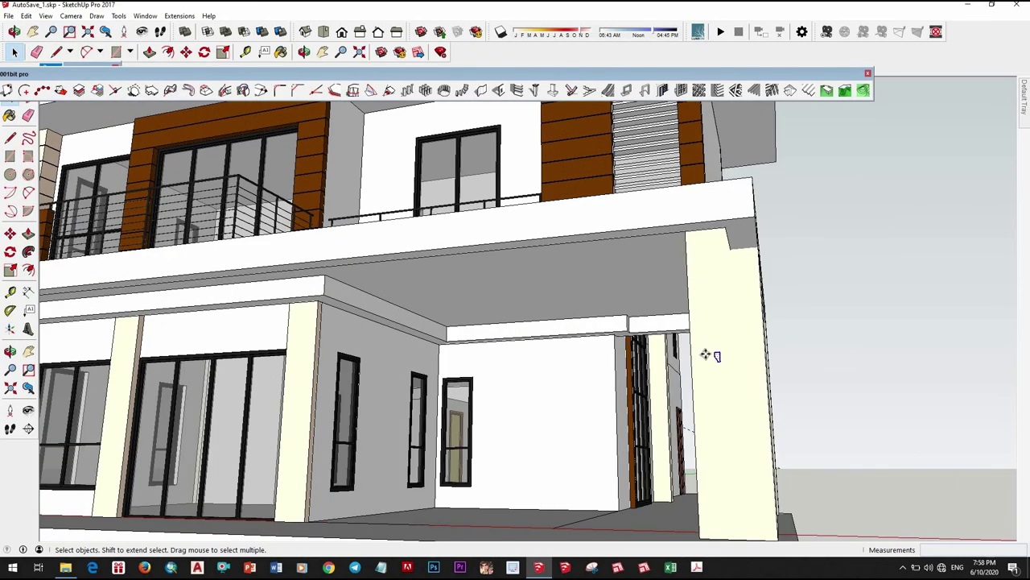
key("m")
scroll(709, 355, "up", 1)
left_click(713, 356)
scroll(713, 356, "down", 5)
scroll(432, 300, "up", 1)
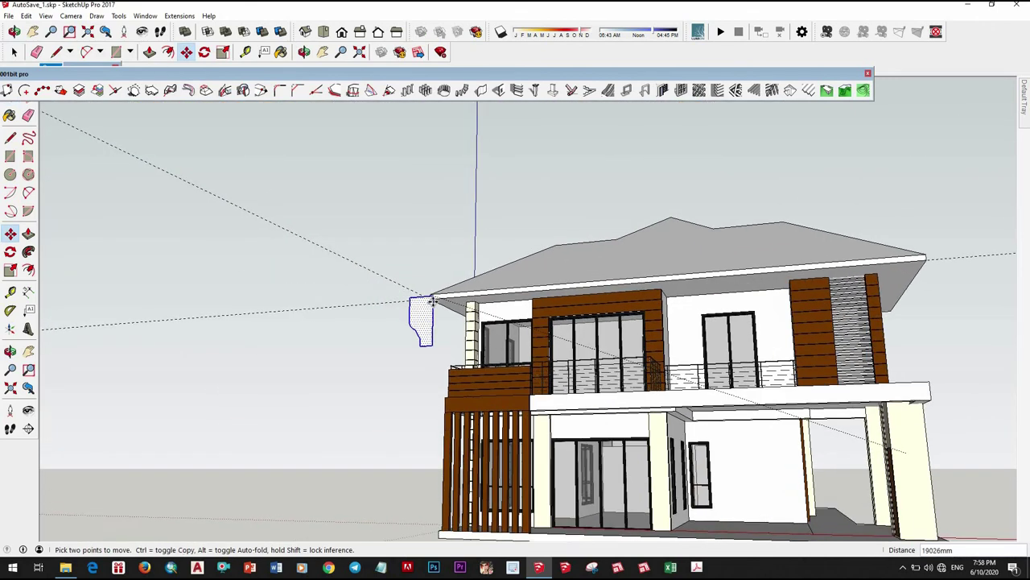
scroll(430, 299, "up", 1)
scroll(429, 301, "up", 1)
scroll(412, 299, "up", 1)
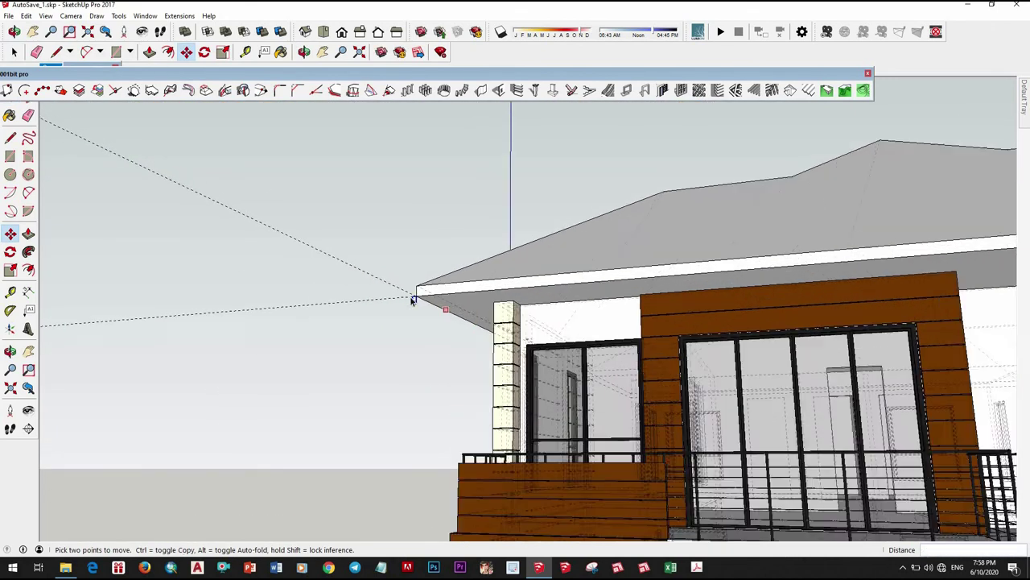
left_click(412, 300)
scroll(413, 302, "up", 2)
key("space")
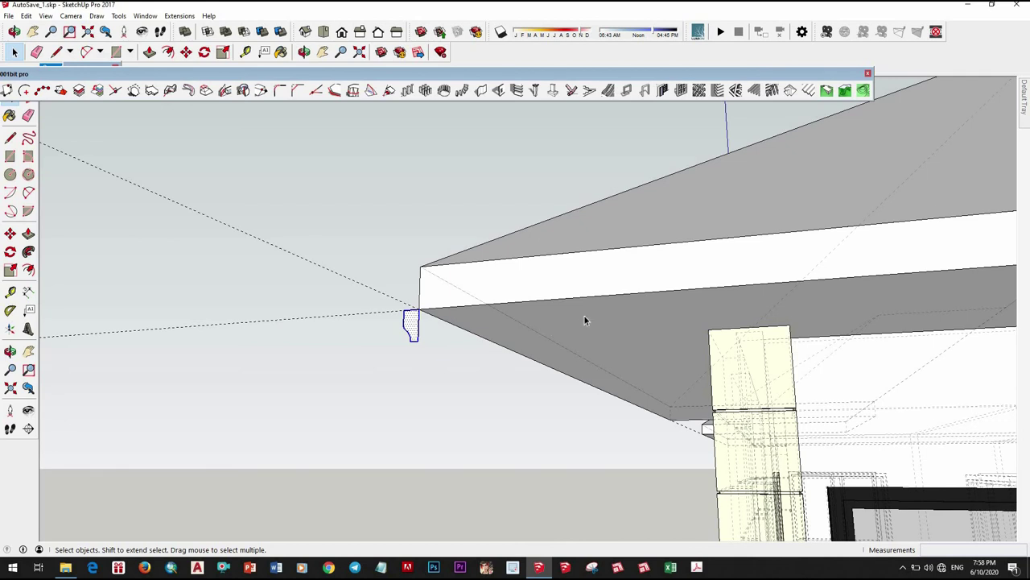
Step: Sweep the profile along the soffit edge with Follow Me to form a fascia
left_click(585, 315)
left_click(28, 252)
left_click(410, 324)
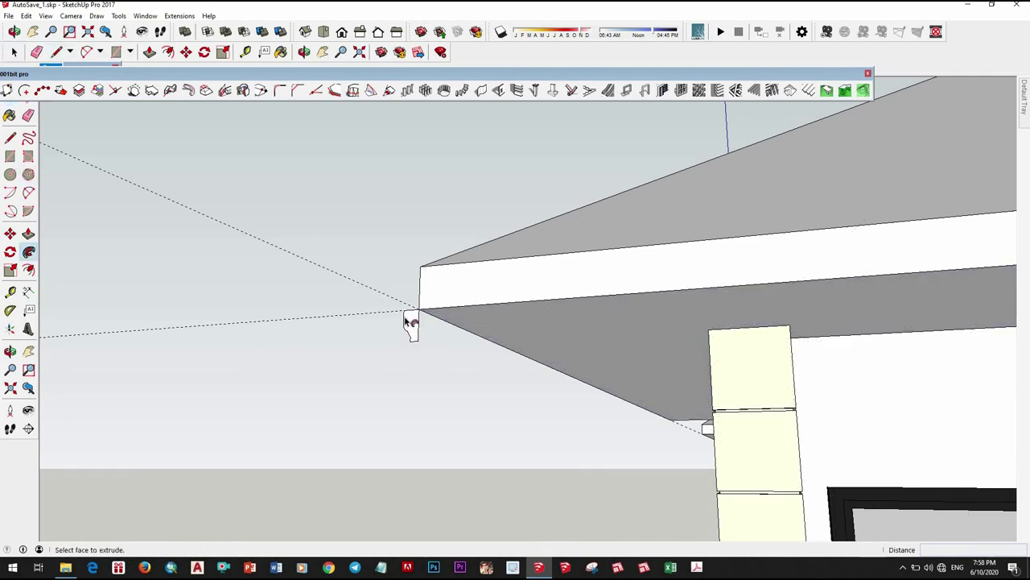
mouse_move(410, 324)
middle_mouse_down()
mouse_move(490, 313)
mouse_move(657, 435)
mouse_move(529, 249)
middle_mouse_up()
scroll(657, 435, "down", 3)
scroll(373, 144, "up", 3)
middle_click_drag(374, 144, 625, 410)
scroll(506, 437, "down", 3)
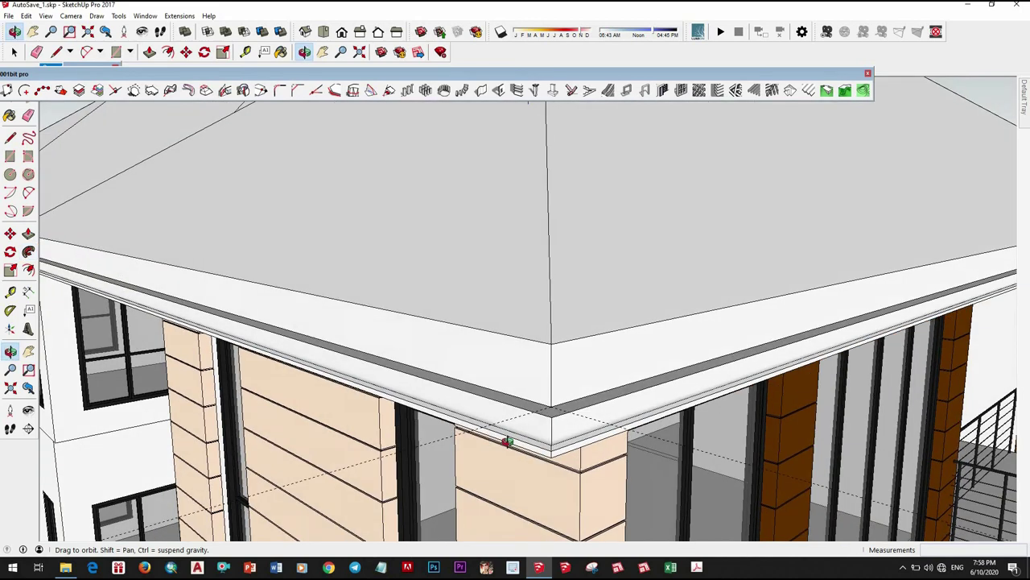
scroll(507, 437, "up", 3)
mouse_move(506, 437)
middle_mouse_down()
mouse_move(458, 292)
mouse_move(483, 257)
middle_mouse_up()
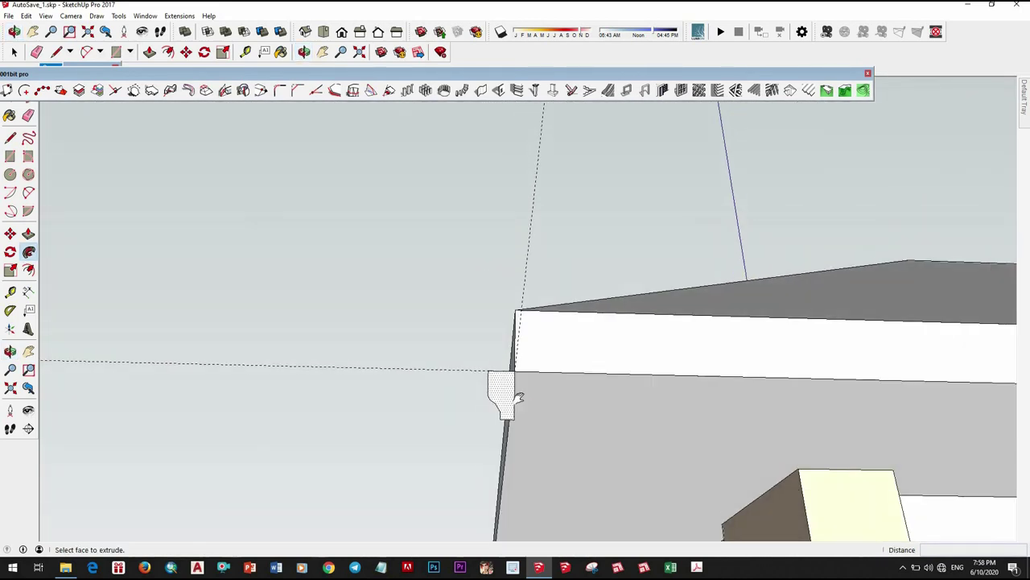
mouse_move(515, 396)
middle_mouse_down()
mouse_move(458, 391)
mouse_move(513, 390)
middle_mouse_up()
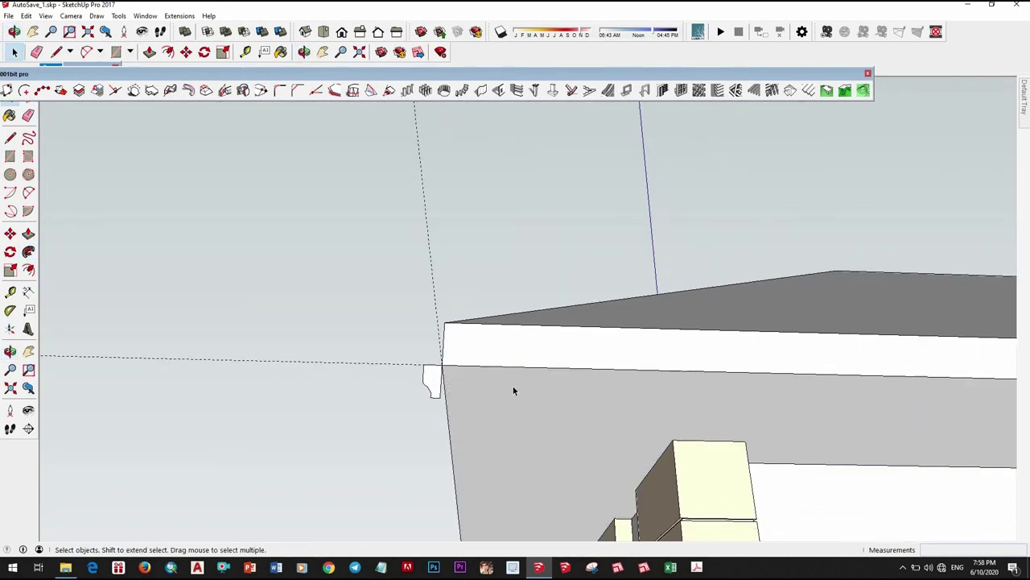
Step: Offset the wall face outline inward and erase the thin offset band
left_click(512, 391)
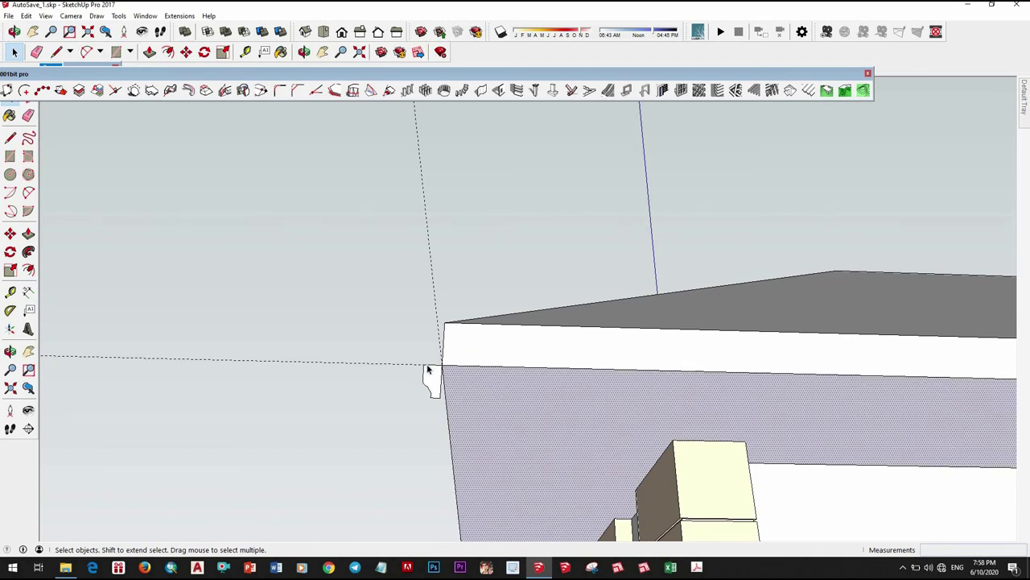
scroll(515, 403, "up", 3)
scroll(525, 409, "down", 2)
left_click(453, 379)
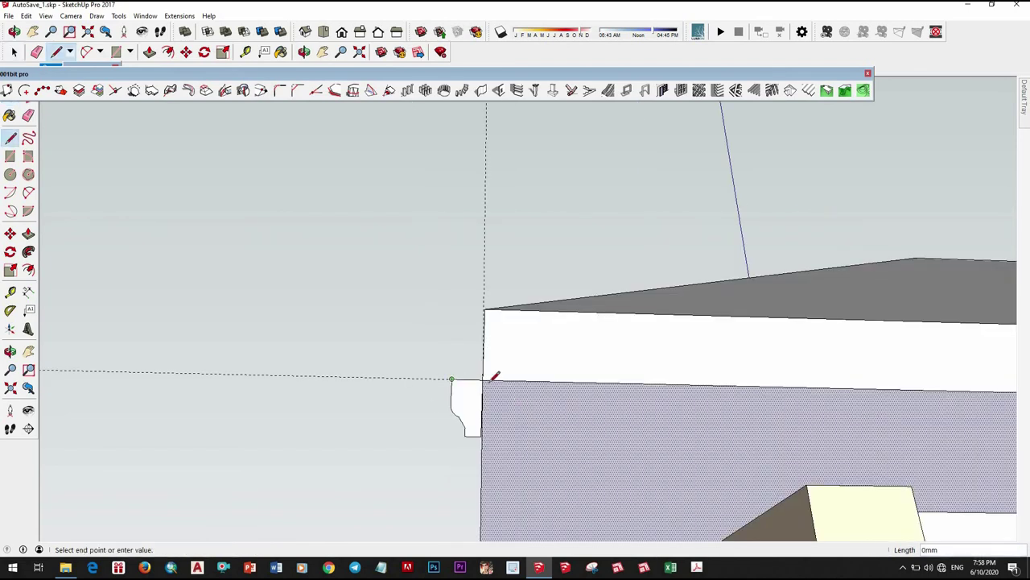
key("space")
key("f")
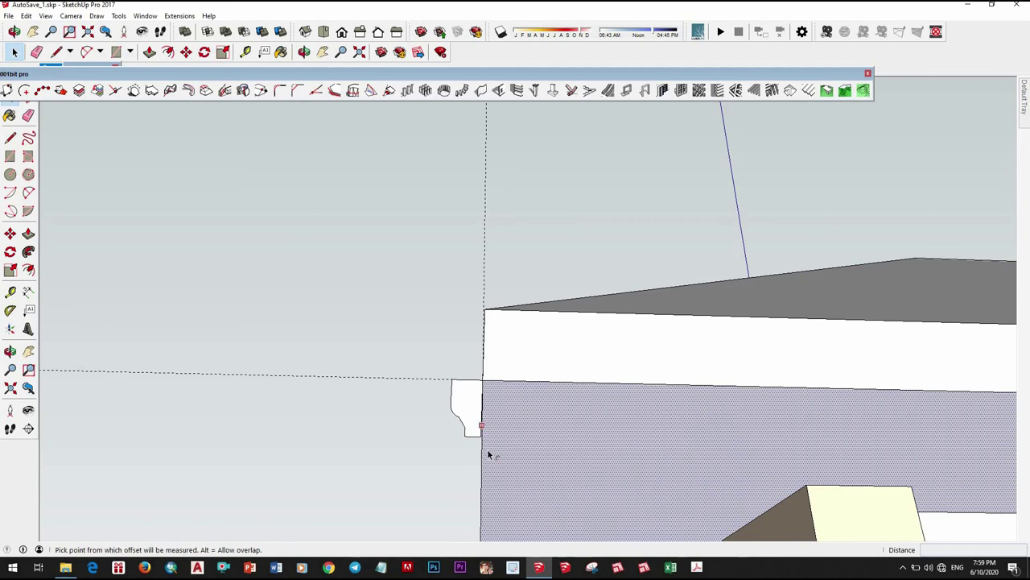
left_click(507, 453)
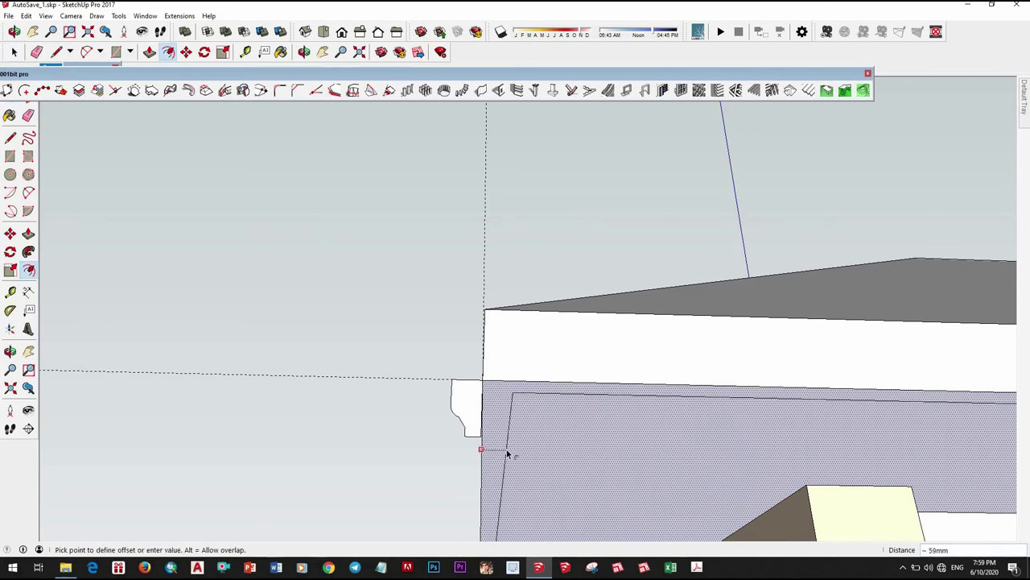
key("Return")
key("space")
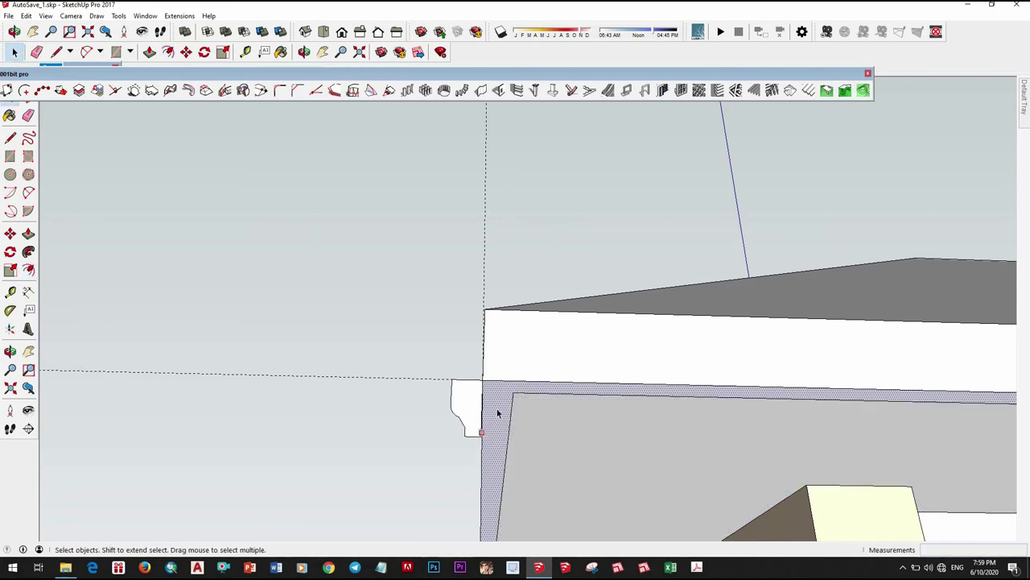
left_click(503, 409)
right_click(504, 409)
left_click(531, 71)
Step: Ctrl-copy the molding profile, erase the stray copy, and select the ceiling face as path
left_click_drag(444, 362, 495, 450)
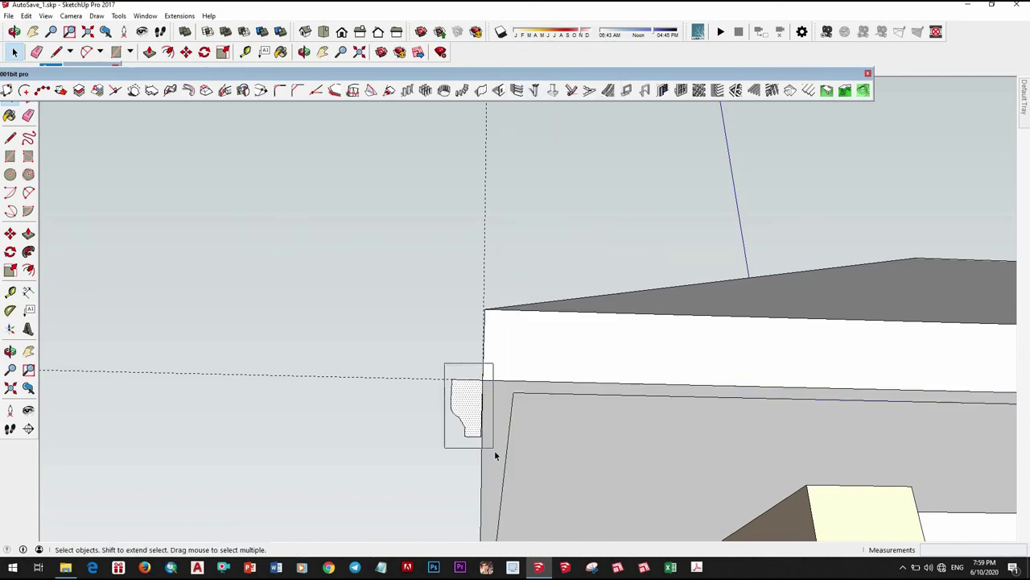
key("m")
left_click(482, 379)
key("ctrl")
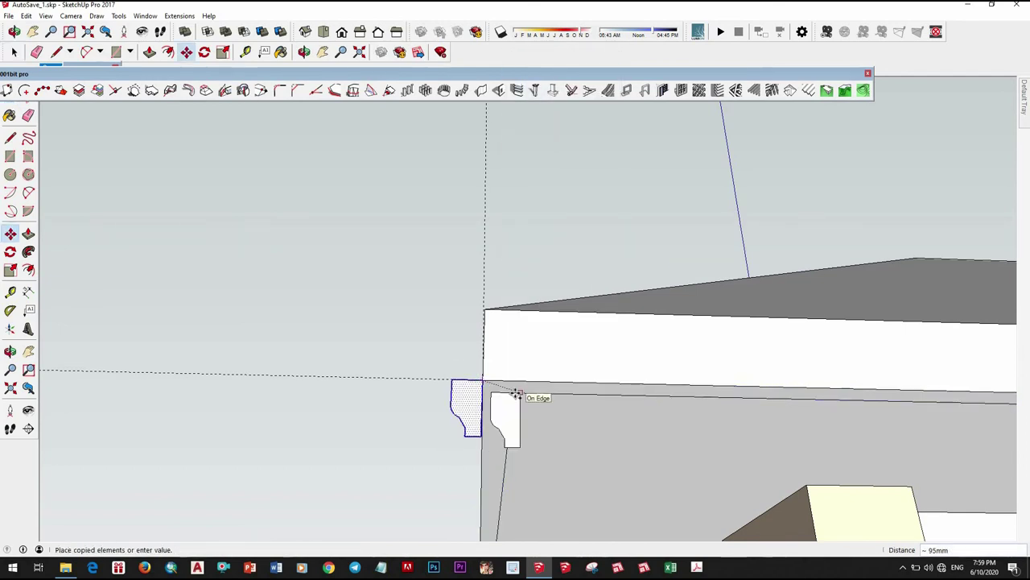
left_click(467, 403)
key("space")
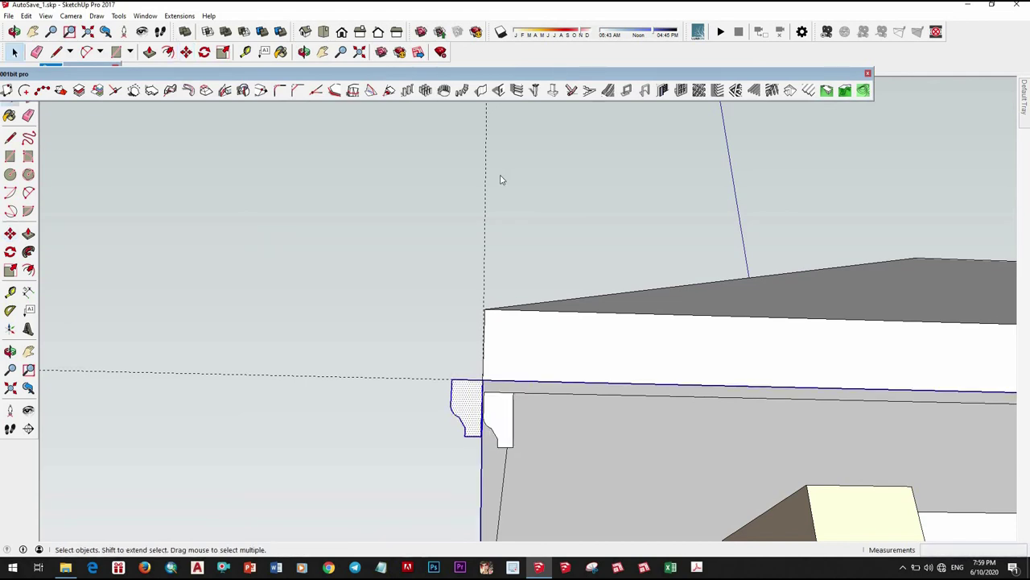
right_click(467, 402)
left_click(508, 143)
scroll(521, 418, "down", 2)
left_click(521, 417)
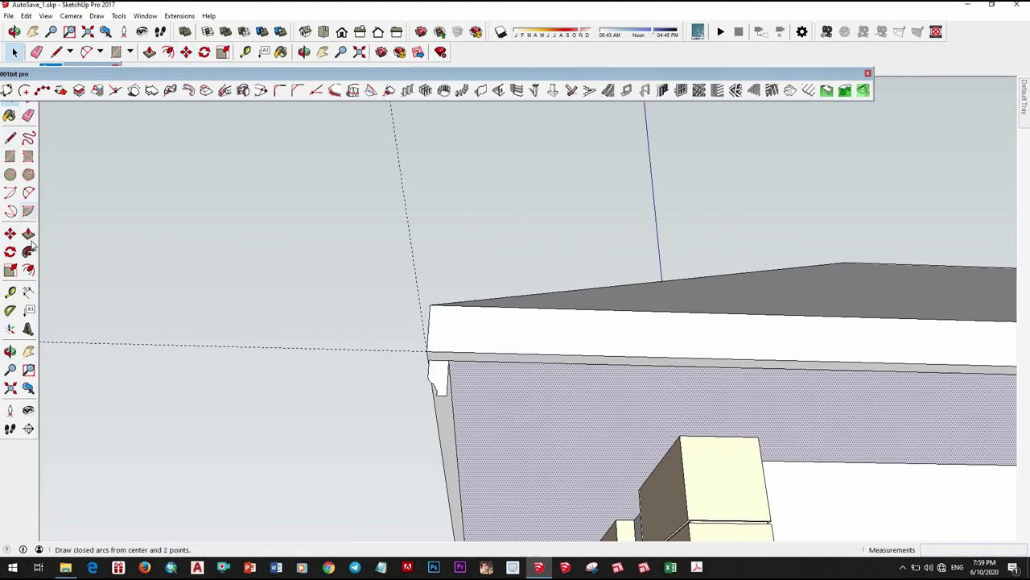
Step: Run Follow Me on the profile along the ceiling edge to create the crown molding
left_click(439, 379)
middle_click_drag(716, 478, 451, 342)
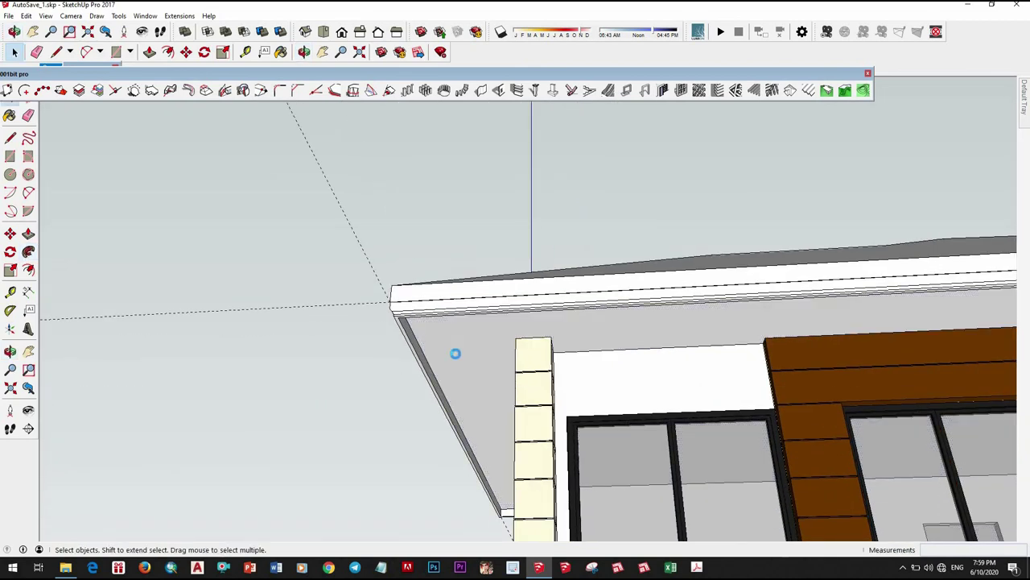
left_click(454, 344)
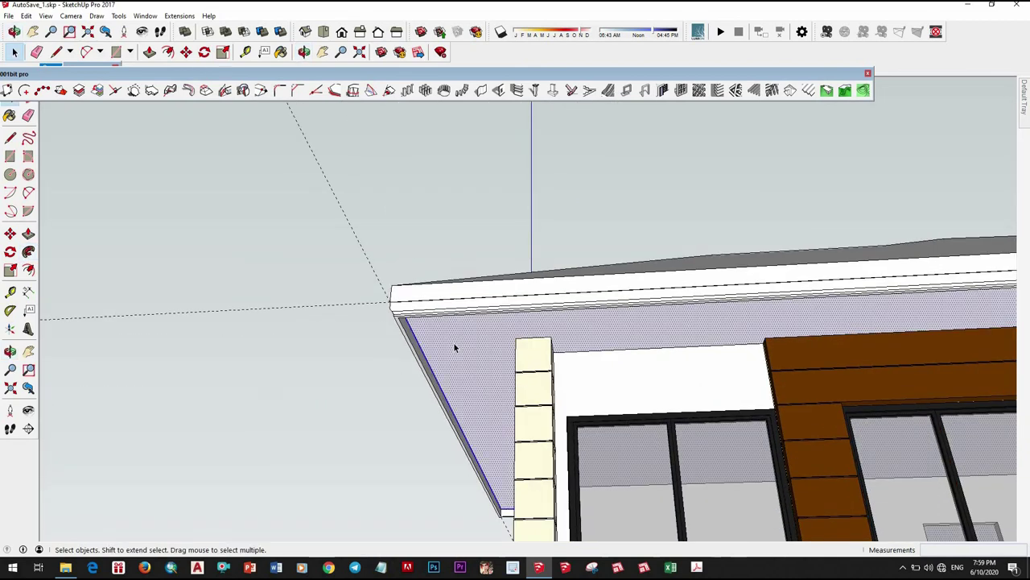
key("m")
scroll(411, 330, "up", 3)
scroll(391, 318, "up", 3)
scroll(390, 278, "up", 2)
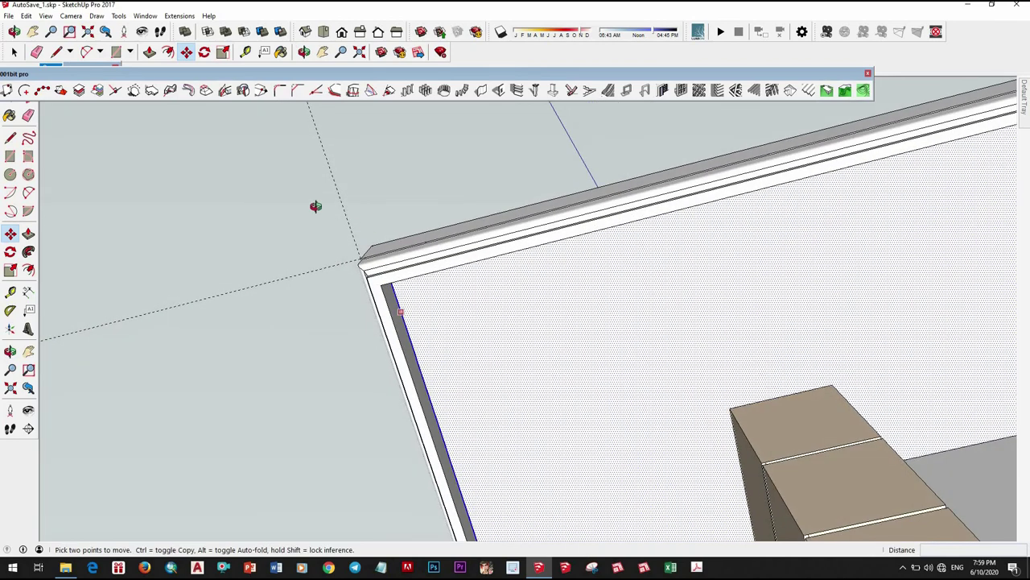
scroll(402, 354, "up", 2)
scroll(402, 354, "up", 2)
key("space")
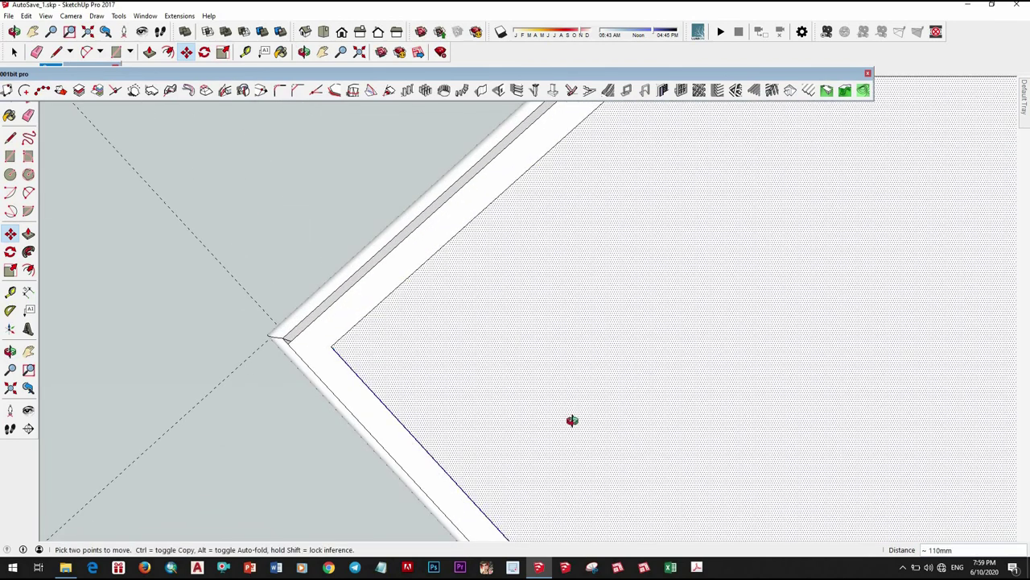
scroll(580, 410, "down", 4)
Step: Select all the connected molding and fascia geometry at the roof corner
middle_click_drag(586, 403, 591, 390)
scroll(593, 382, "down", 3)
scroll(593, 383, "down", 1)
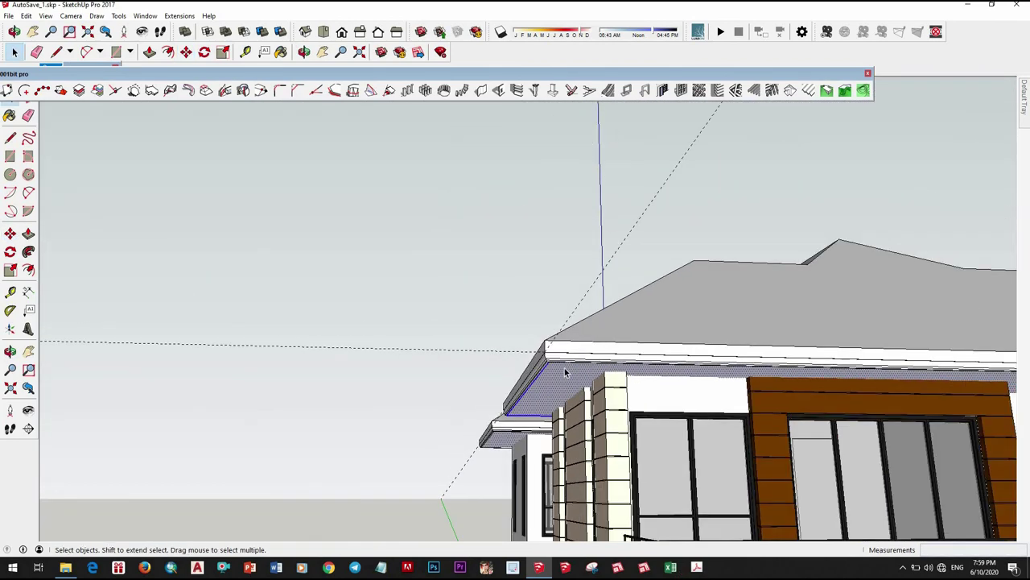
triple_click(567, 370)
right_click(566, 371)
key("Escape")
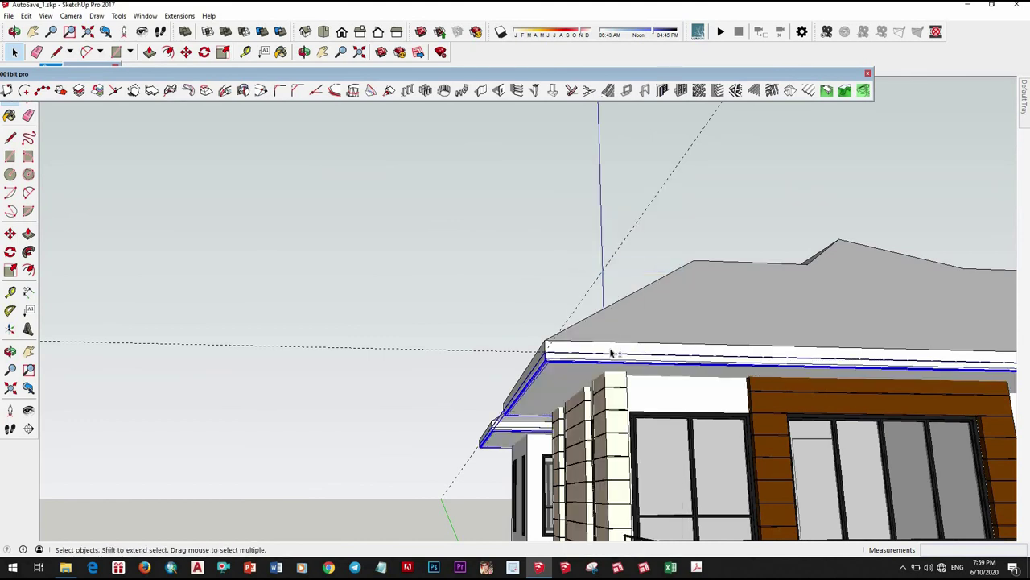
middle_click_drag(563, 362, 519, 364)
scroll(539, 372, "up", 2)
scroll(463, 338, "up", 3)
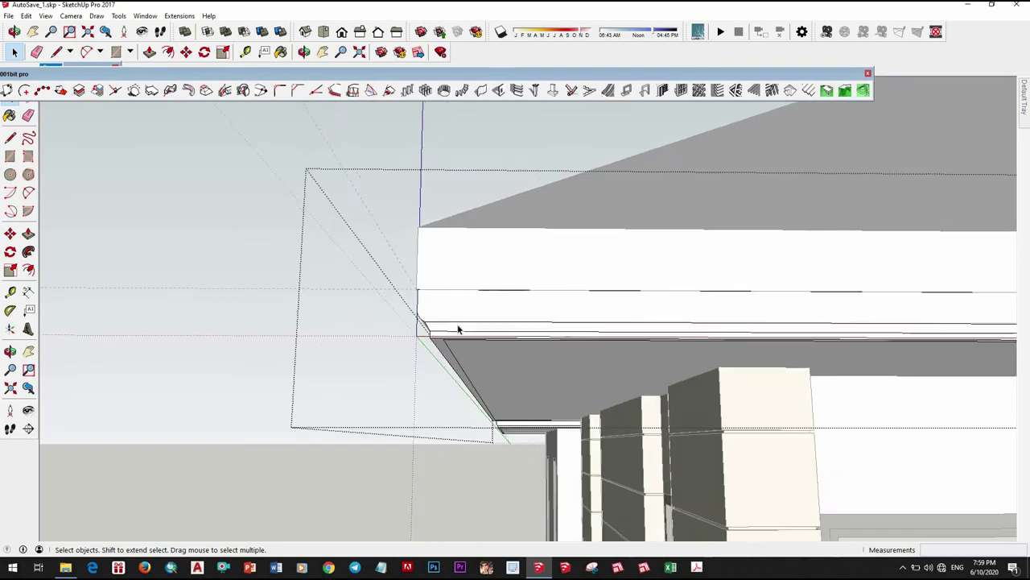
left_click(461, 328)
triple_click(462, 329)
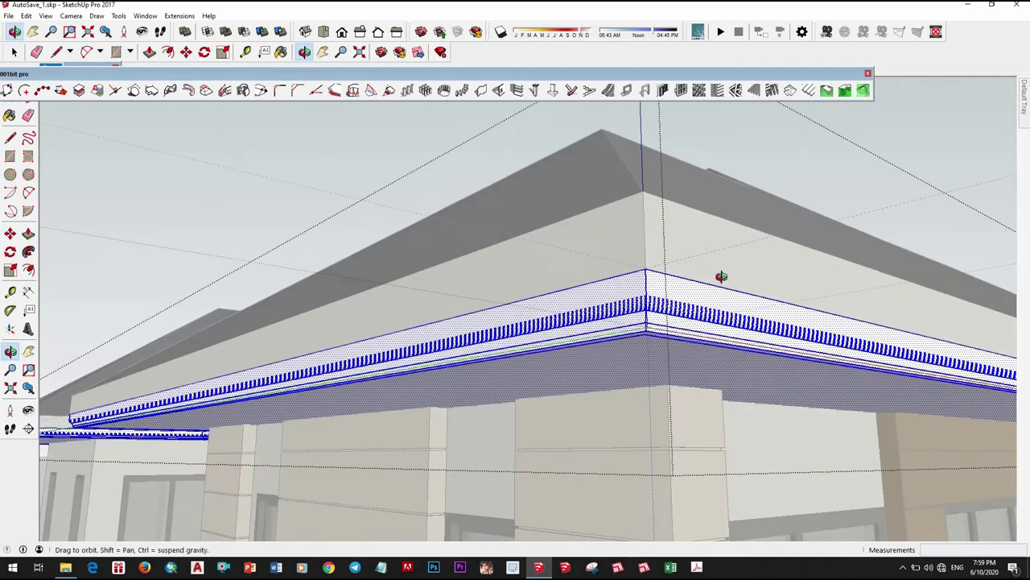
Step: Paint the crown molding with Color D08 from the Colors collection
mouse_move(459, 325)
middle_mouse_down()
mouse_move(552, 344)
mouse_move(521, 327)
middle_mouse_up()
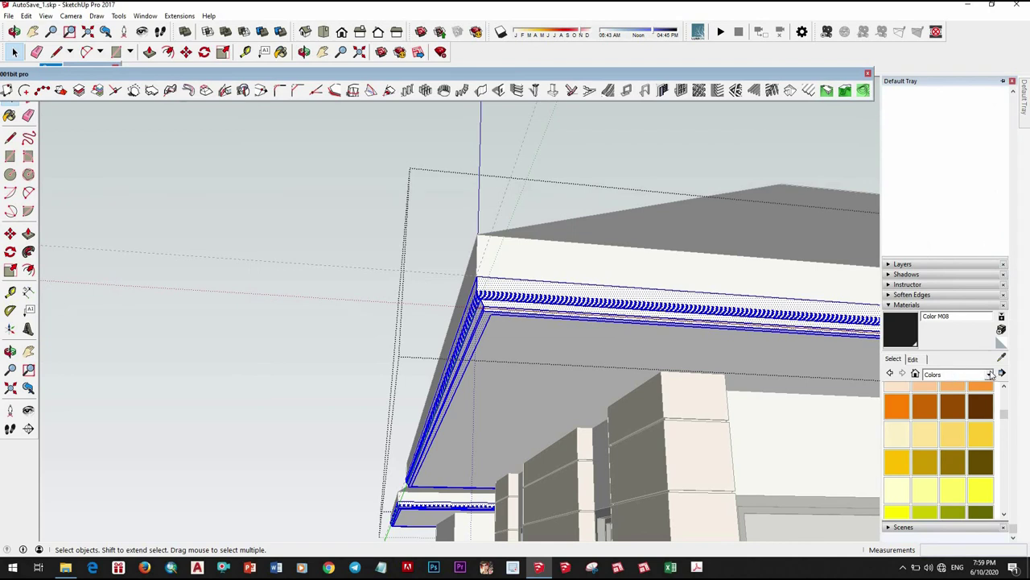
left_click(990, 374)
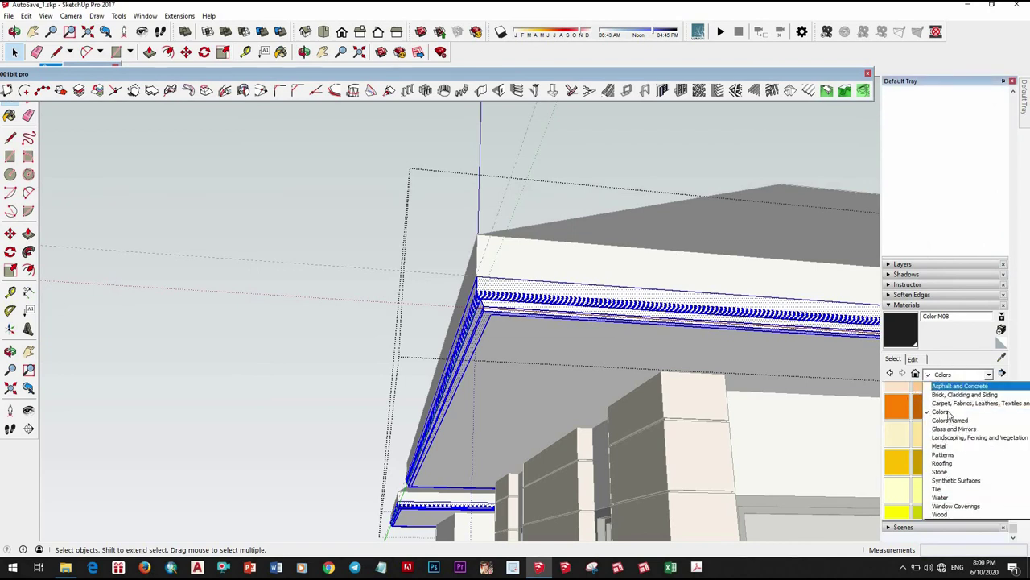
left_click(941, 411)
scroll(981, 506, "down", 3)
scroll(981, 506, "down", 3)
scroll(981, 505, "down", 3)
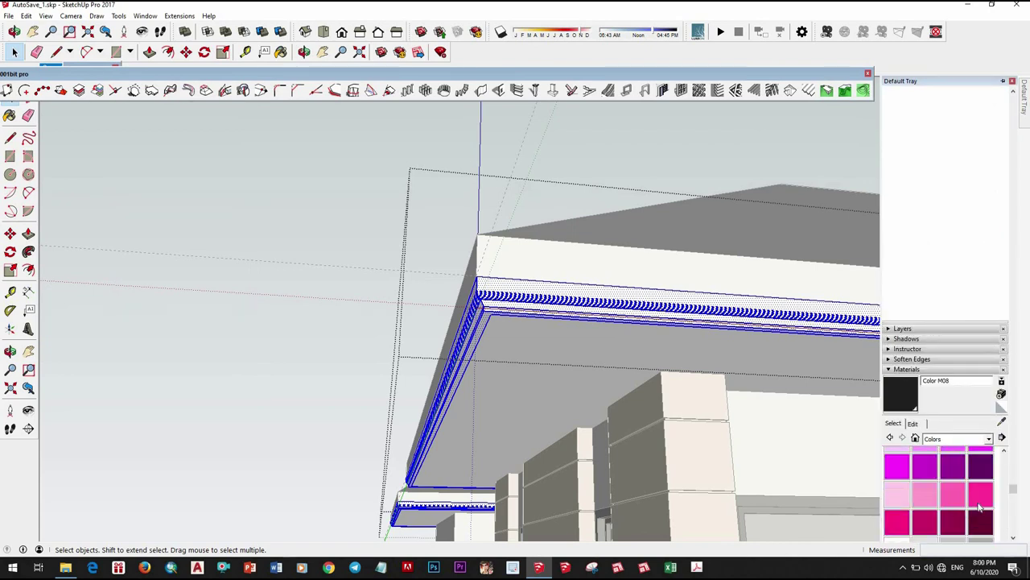
scroll(980, 506, "down", 3)
scroll(979, 506, "up", 3)
scroll(976, 506, "up", 3)
scroll(973, 505, "up", 3)
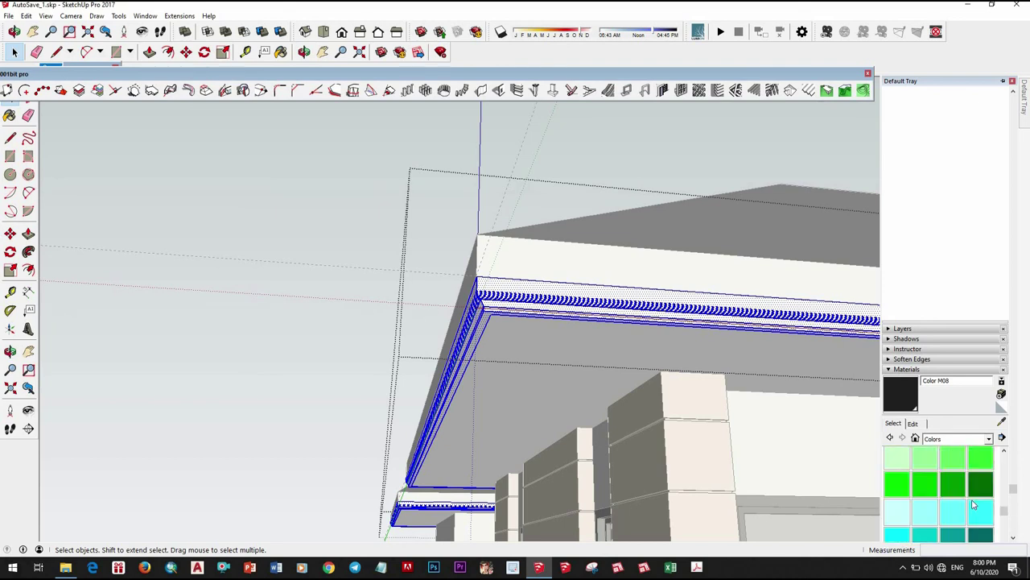
scroll(973, 505, "up", 2)
scroll(973, 504, "up", 2)
scroll(974, 502, "up", 2)
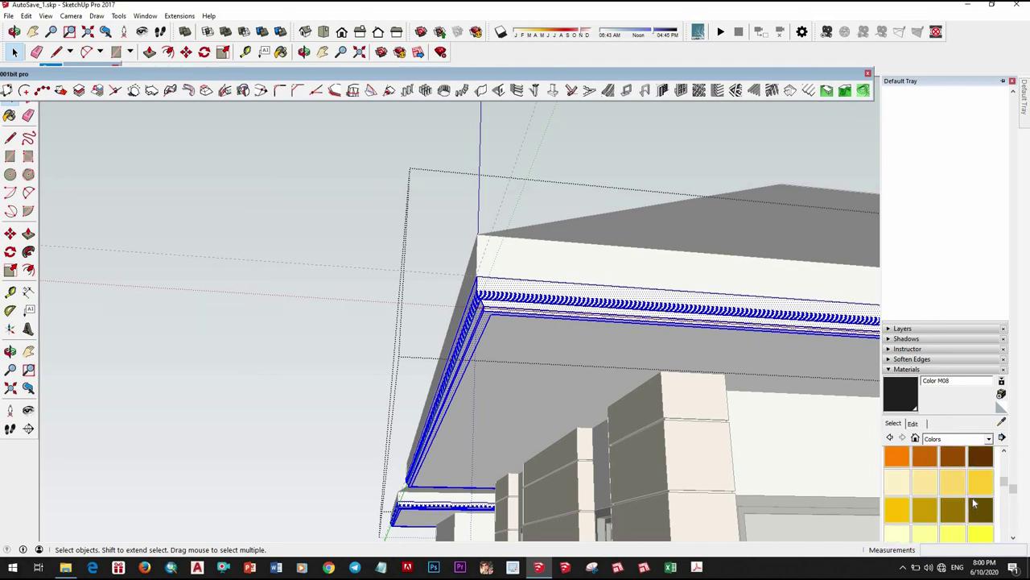
scroll(980, 496, "up", 2)
scroll(988, 491, "up", 2)
scroll(991, 501, "down", 2)
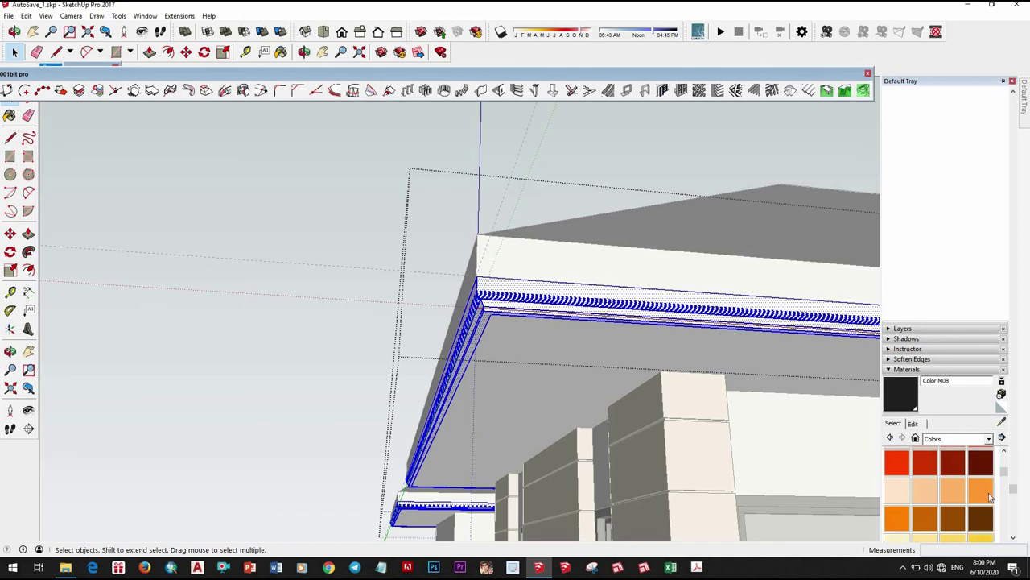
scroll(977, 506, "down", 2)
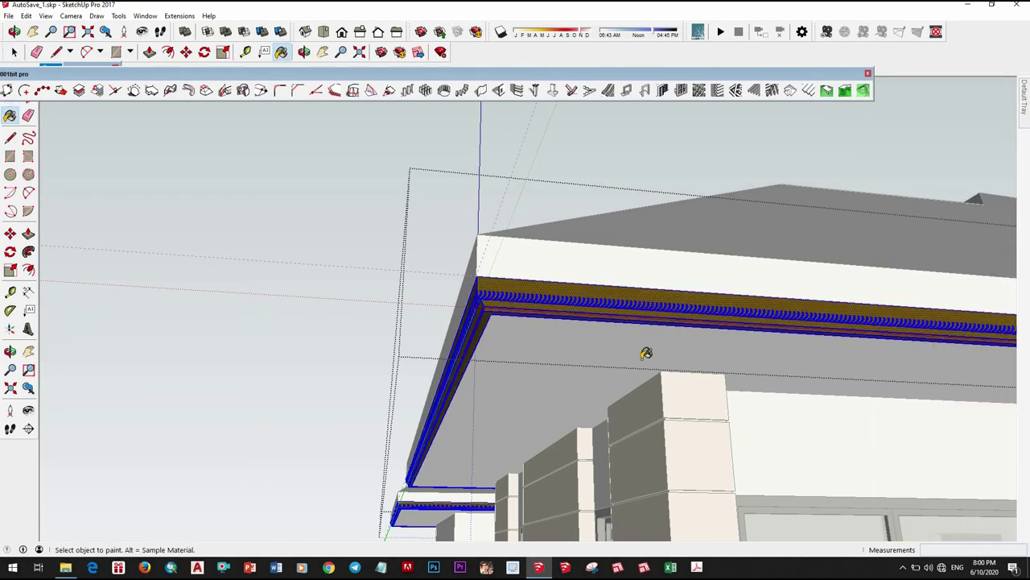
mouse_move(647, 352)
middle_mouse_down()
mouse_move(721, 390)
mouse_move(1027, 119)
middle_mouse_up()
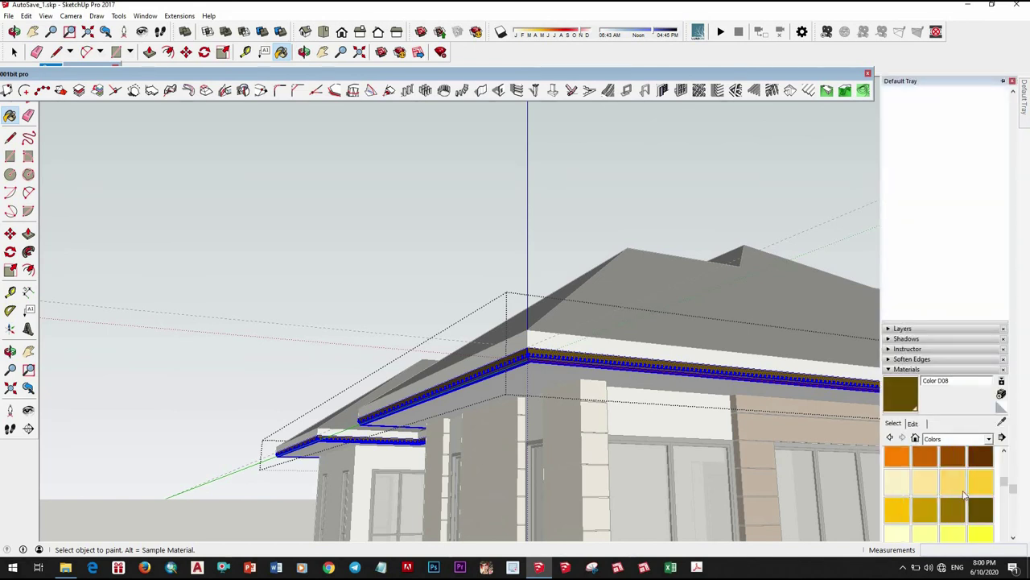
scroll(952, 501, "up", 2)
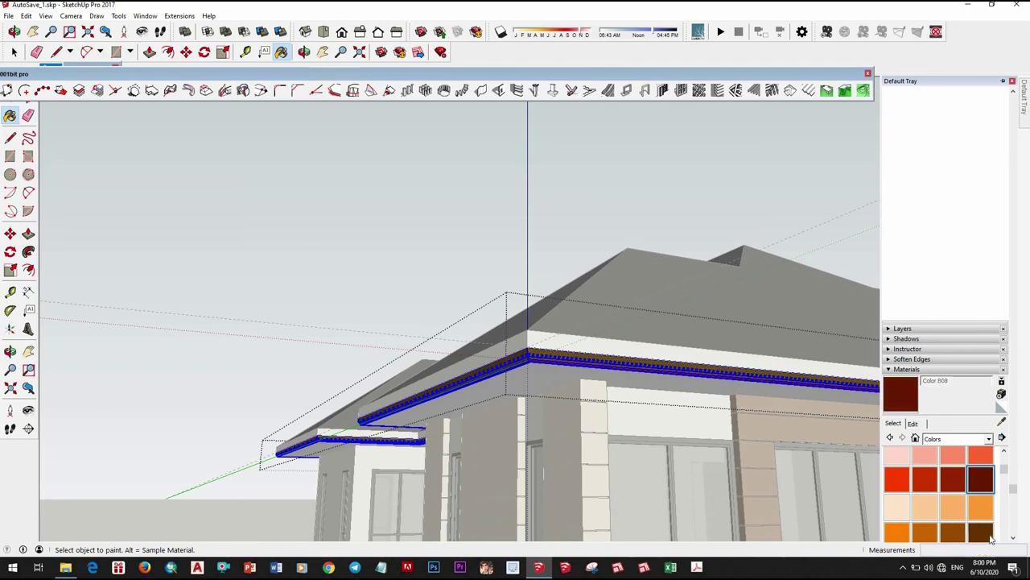
mouse_move(682, 382)
middle_mouse_down()
mouse_move(594, 444)
mouse_move(680, 392)
middle_mouse_up()
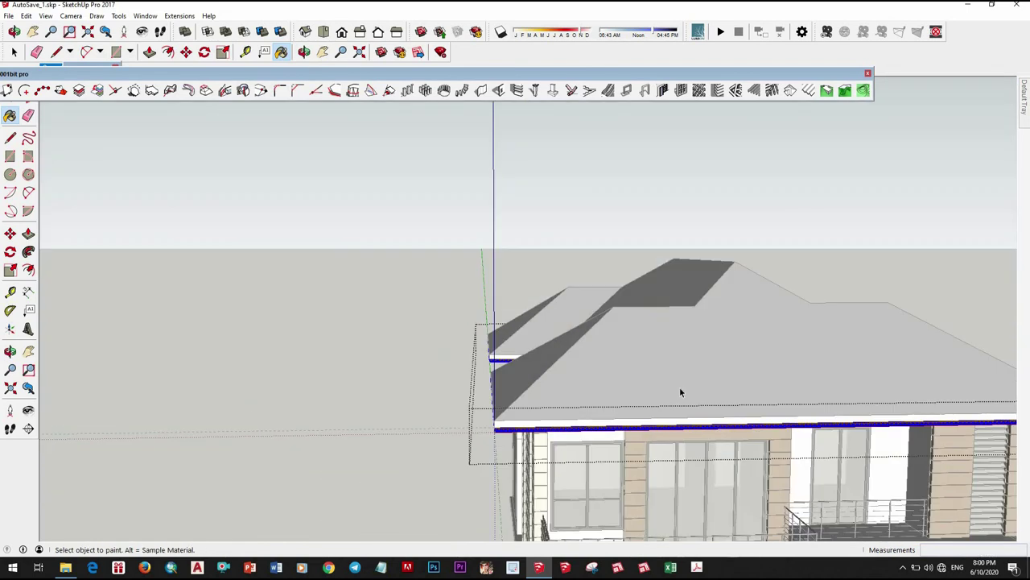
Step: Paint the hip roof dark brown with Color B08
scroll(621, 397, "down", 2)
left_click(681, 379)
key("b")
left_click(759, 322)
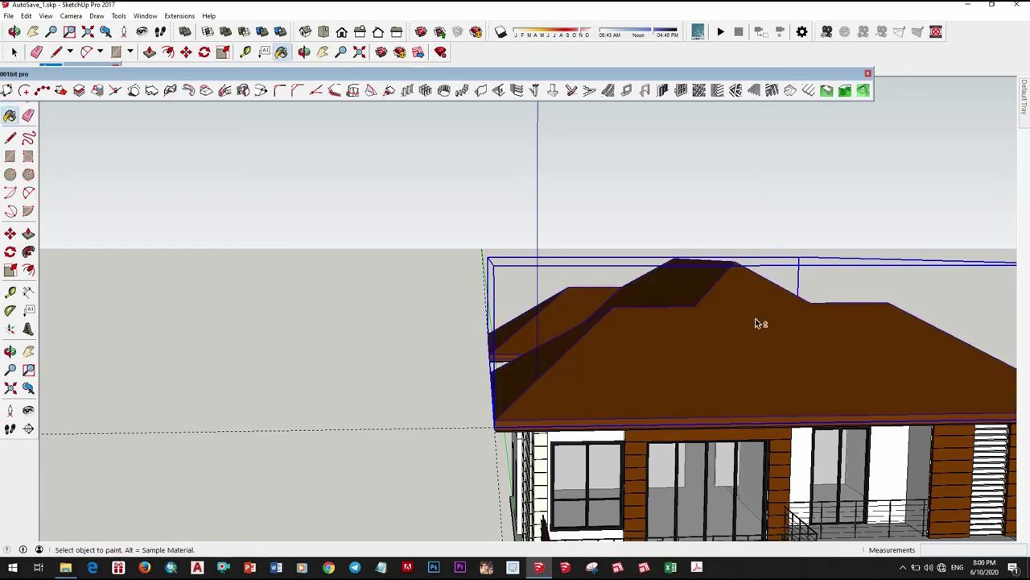
scroll(759, 322, "down", 2)
mouse_move(759, 322)
middle_mouse_down()
mouse_move(837, 302)
mouse_move(614, 285)
mouse_move(590, 239)
mouse_move(697, 220)
mouse_move(600, 340)
middle_mouse_up()
scroll(600, 340, "up", 3)
scroll(499, 357, "up", 3)
mouse_move(499, 357)
middle_mouse_down()
mouse_move(529, 327)
mouse_move(476, 351)
mouse_move(652, 360)
mouse_move(720, 475)
mouse_move(435, 292)
mouse_move(770, 395)
middle_mouse_up()
scroll(652, 361, "down", 3)
scroll(652, 361, "down", 3)
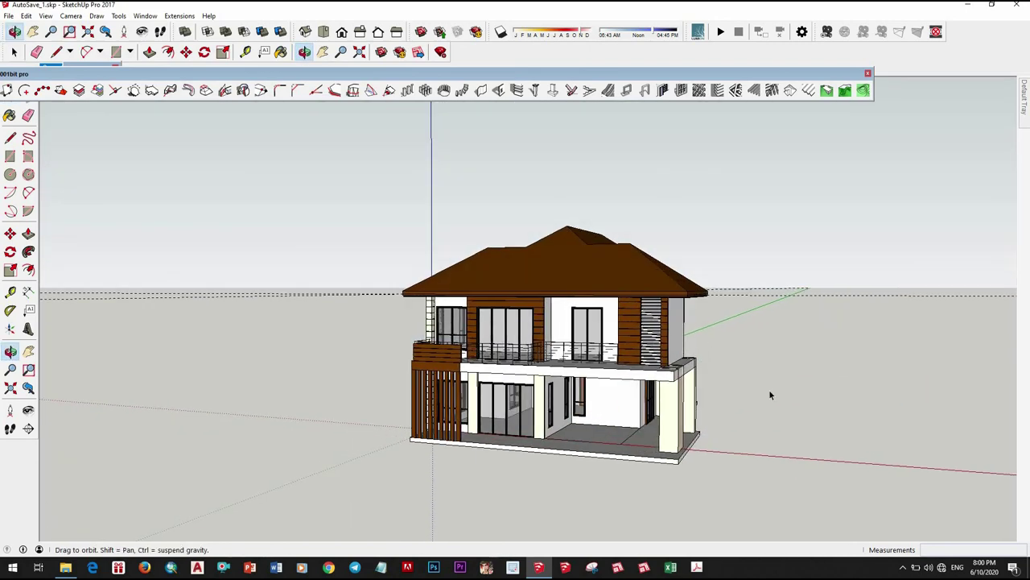
mouse_move(684, 465)
middle_mouse_down()
mouse_move(708, 442)
mouse_move(675, 436)
mouse_move(668, 460)
mouse_move(724, 418)
mouse_move(729, 294)
middle_mouse_up()
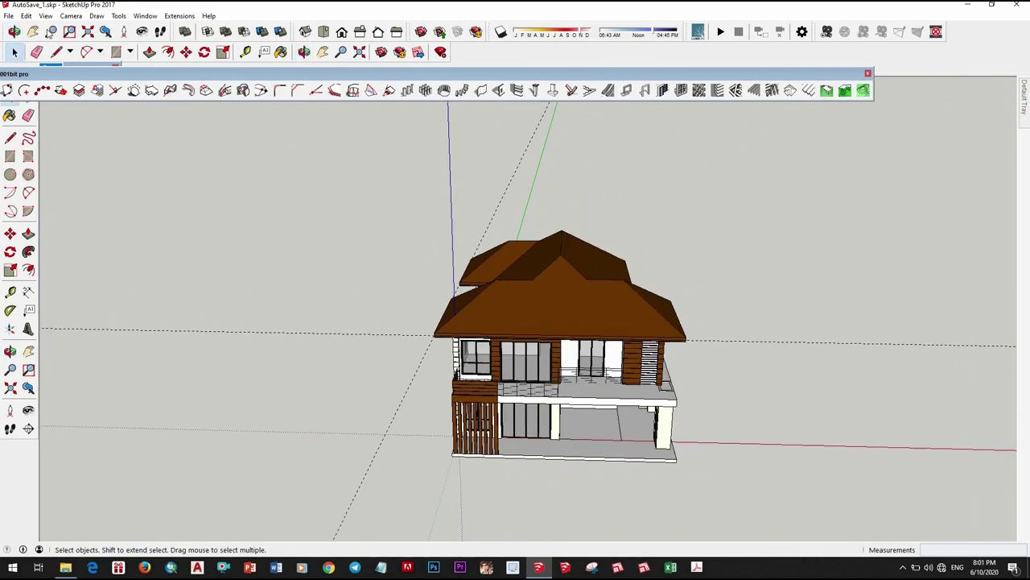
Step: Delete all guide lines via Edit > Delete Guides and frame a front view of the house
left_click(27, 16)
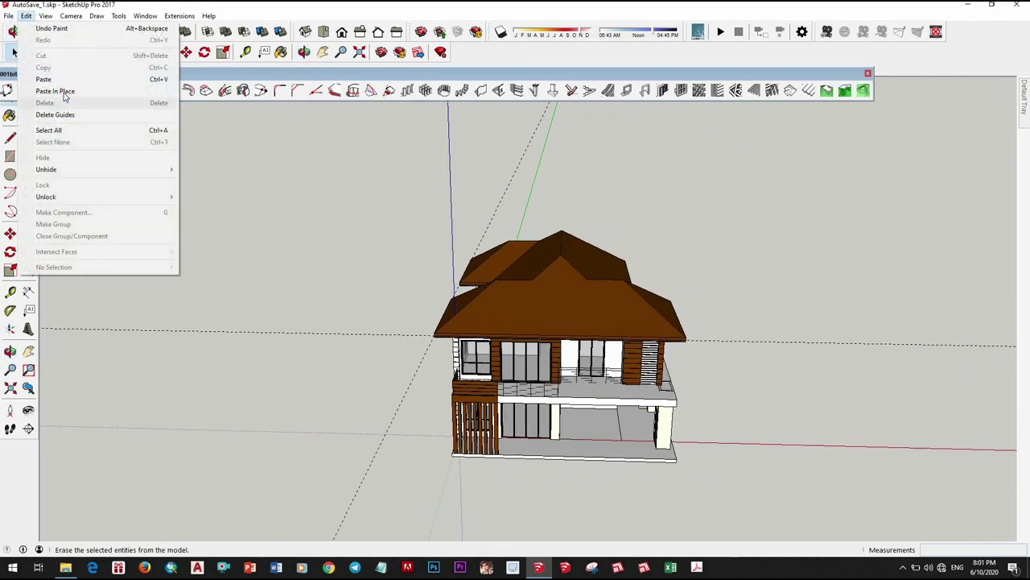
key("Return")
mouse_move(692, 455)
middle_mouse_down()
mouse_move(616, 437)
mouse_move(593, 360)
mouse_move(814, 322)
middle_mouse_up()
middle_click_drag(742, 356, 897, 312, "shift")
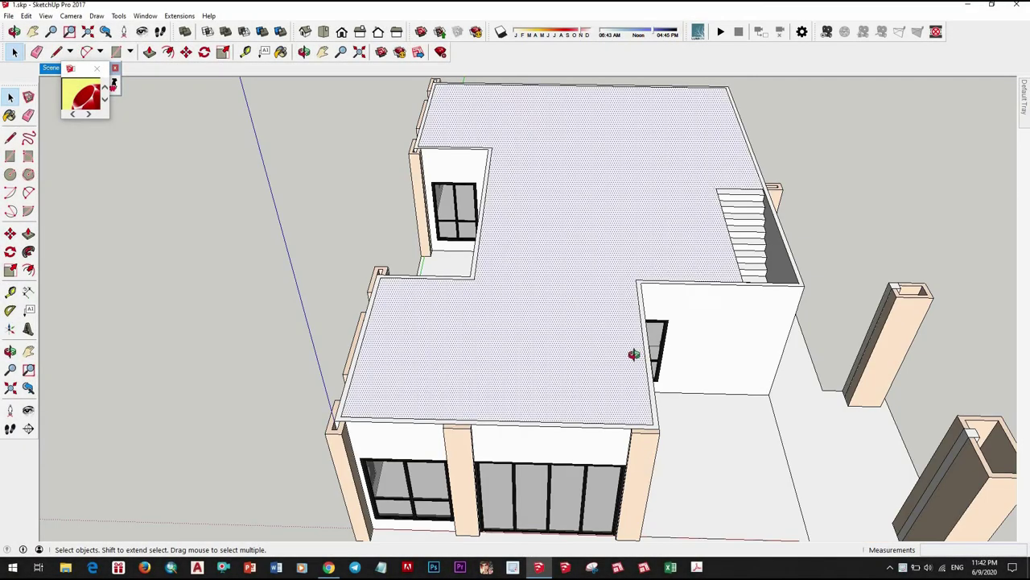
Step: Select the roof slab geometry and make it a group
middle_click_drag(634, 355, 731, 335)
left_click(575, 316)
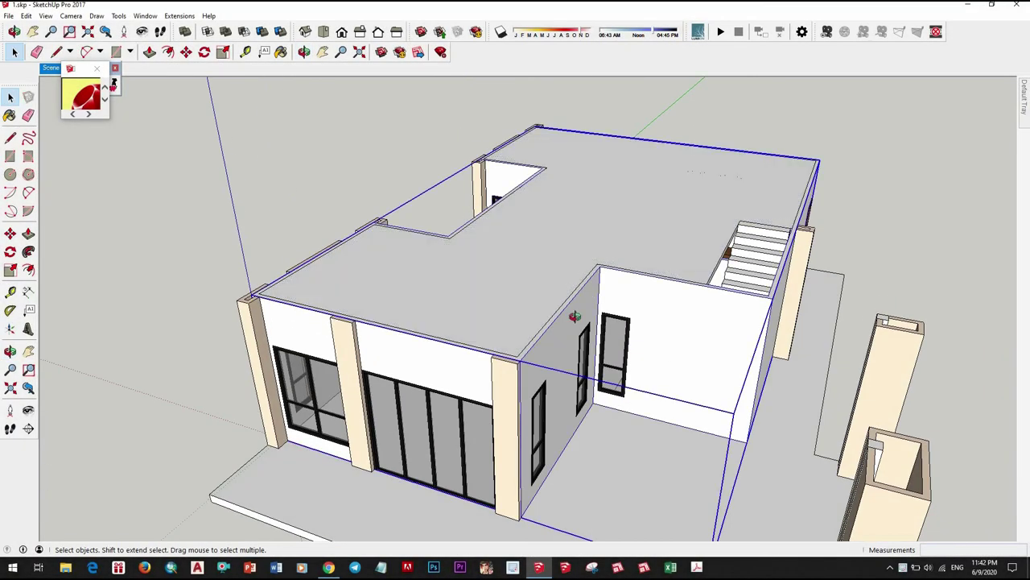
middle_click_drag(575, 317, 559, 255)
scroll(561, 258, "down", 2)
right_click(561, 258)
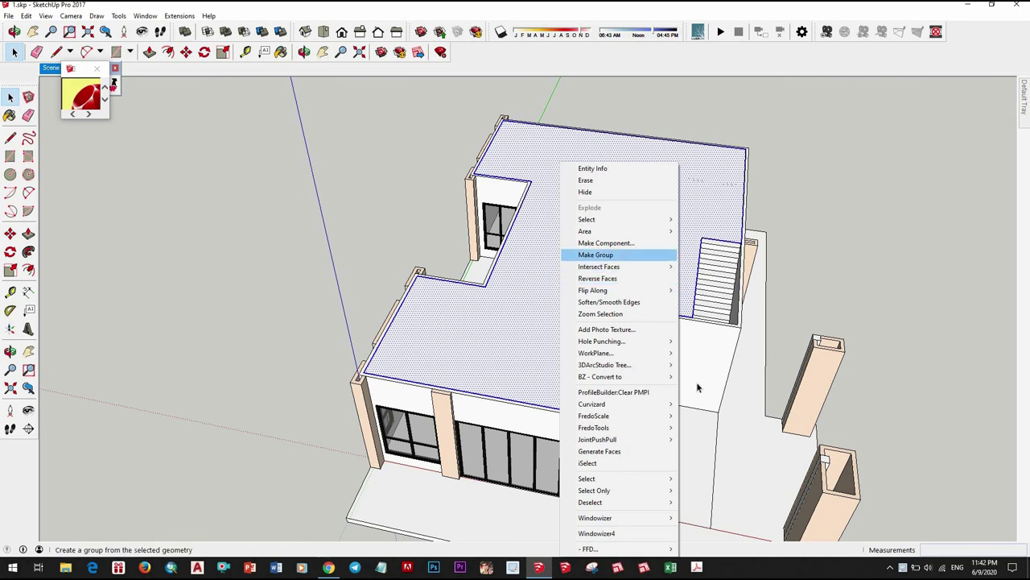
left_click(612, 255)
Step: Copy the slab group with Ctrl-Move and place it on top of the house as the upper floor
left_click(580, 492)
key("ctrl")
scroll(536, 373, "up", 5)
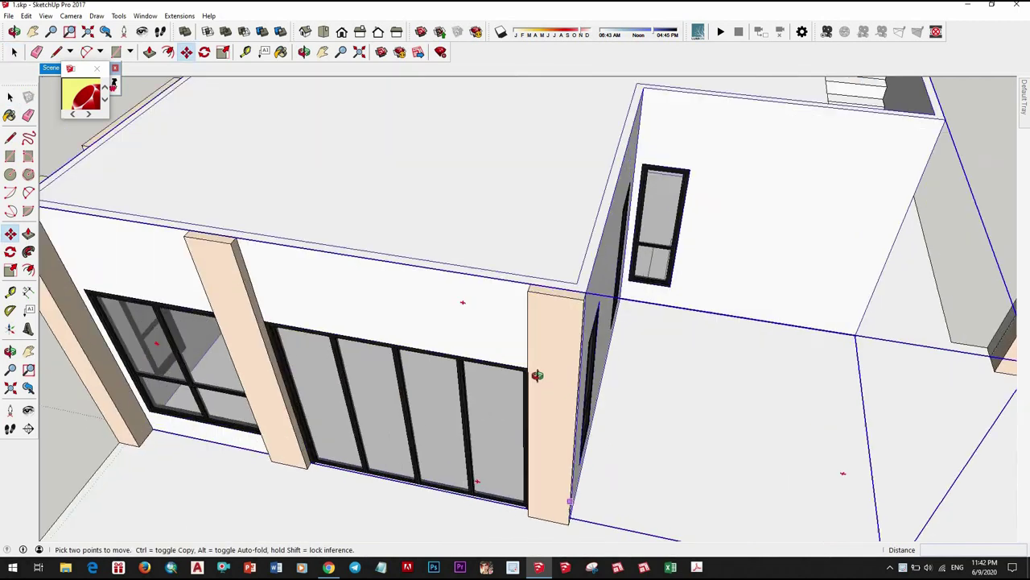
scroll(483, 378, "up", 3)
scroll(437, 295, "down", 6)
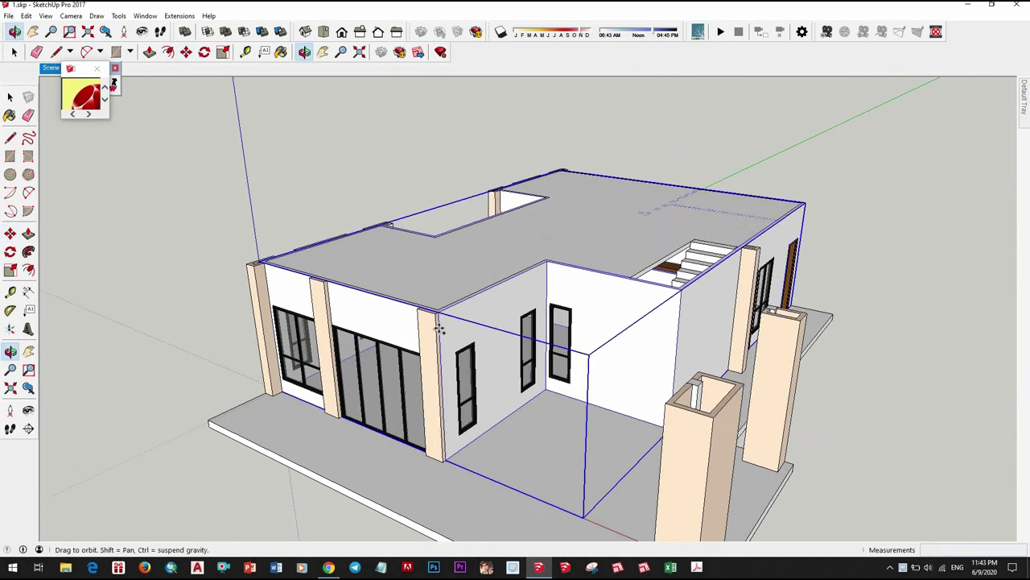
scroll(439, 320, "up", 3)
left_click(436, 320)
key("space")
scroll(435, 320, "down", 5)
scroll(633, 402, "up", 2)
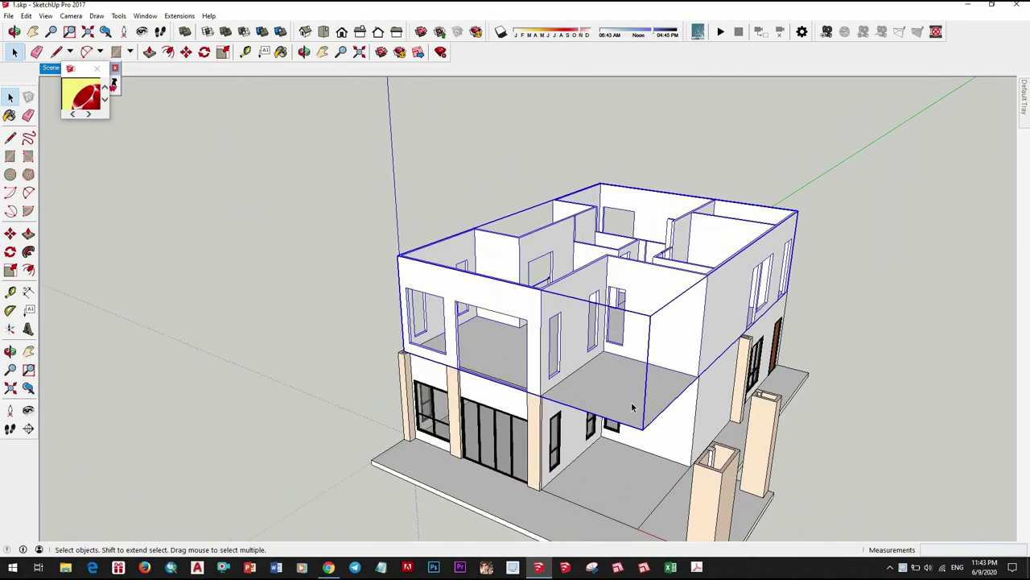
scroll(780, 444, "up", 3)
Step: Edit the upper-floor group and push its floor face down into a slab
mouse_move(781, 444)
middle_mouse_down()
mouse_move(771, 409)
mouse_move(706, 364)
mouse_move(741, 366)
middle_mouse_up()
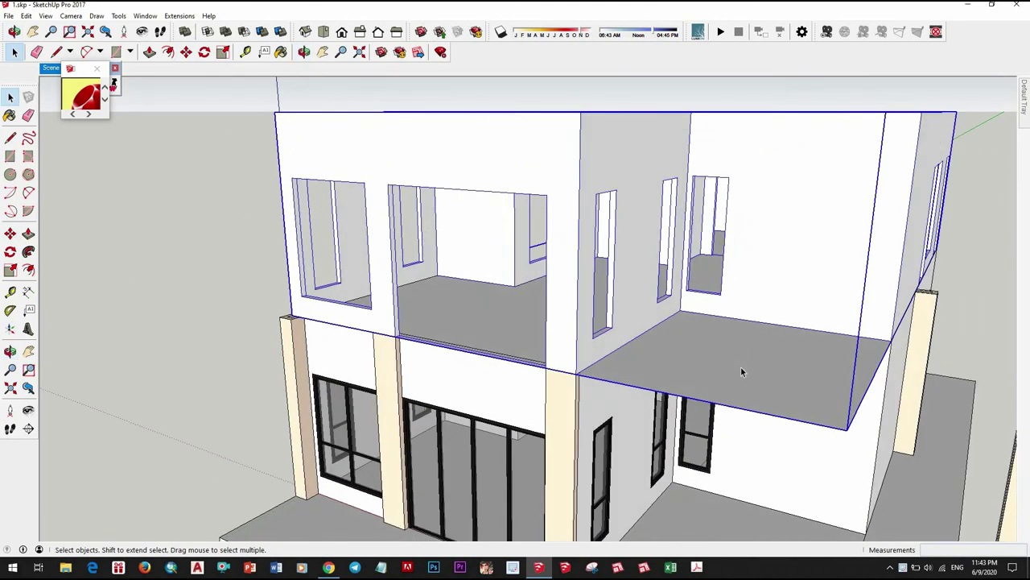
double_click(749, 366)
left_click(754, 369)
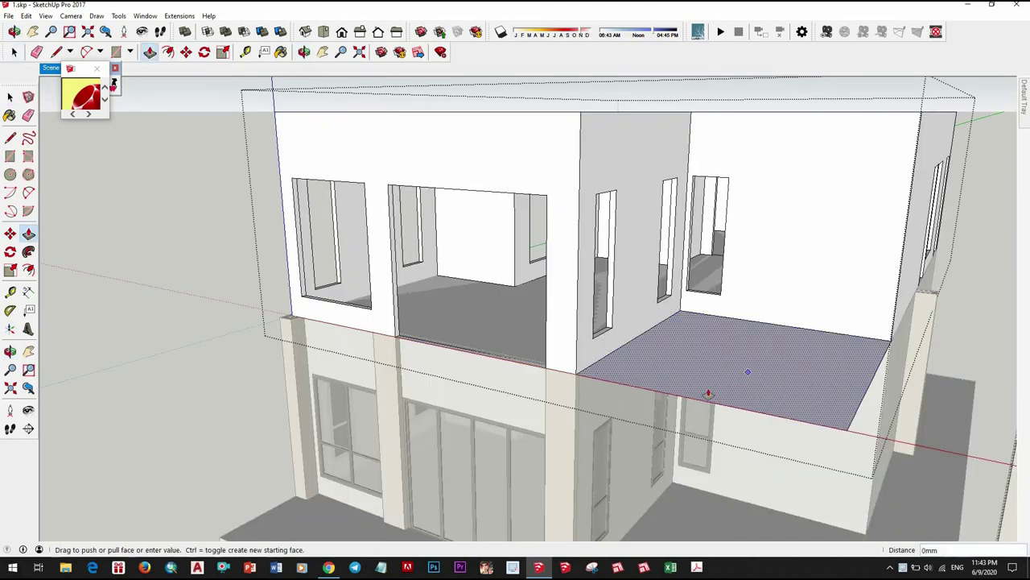
left_click_drag(708, 393, 580, 398)
left_click(684, 405)
key("space")
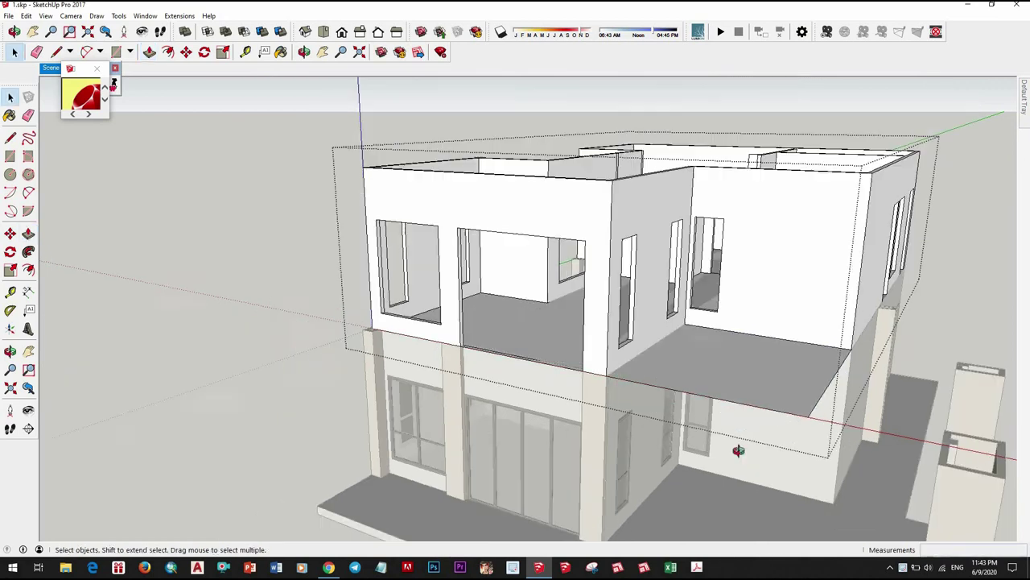
middle_click_drag(683, 406, 653, 344)
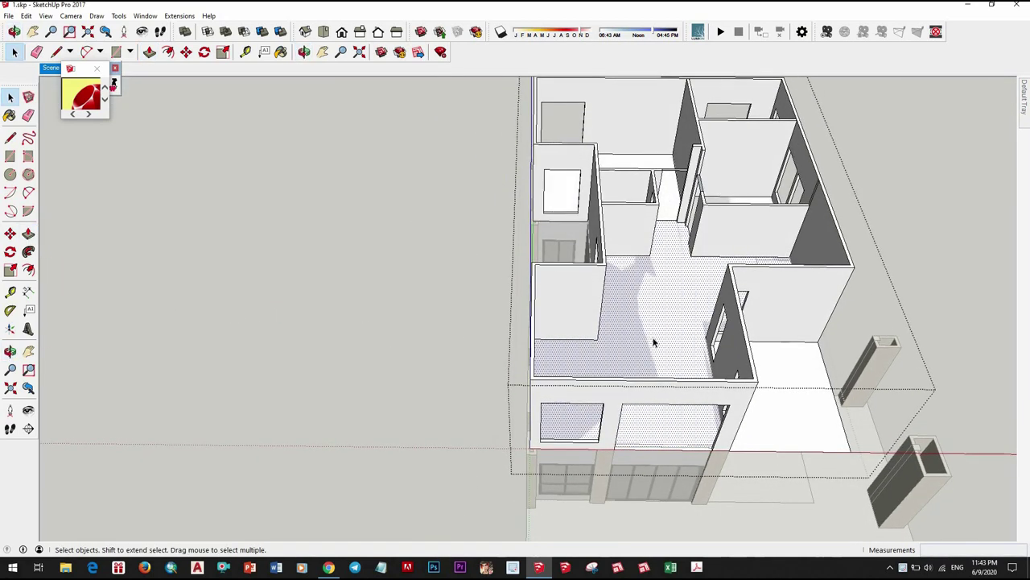
Step: Erase the upper floor's floor face and the leftover face and edge
right_click(654, 201)
left_click(674, 218)
scroll(674, 219, "up", 3)
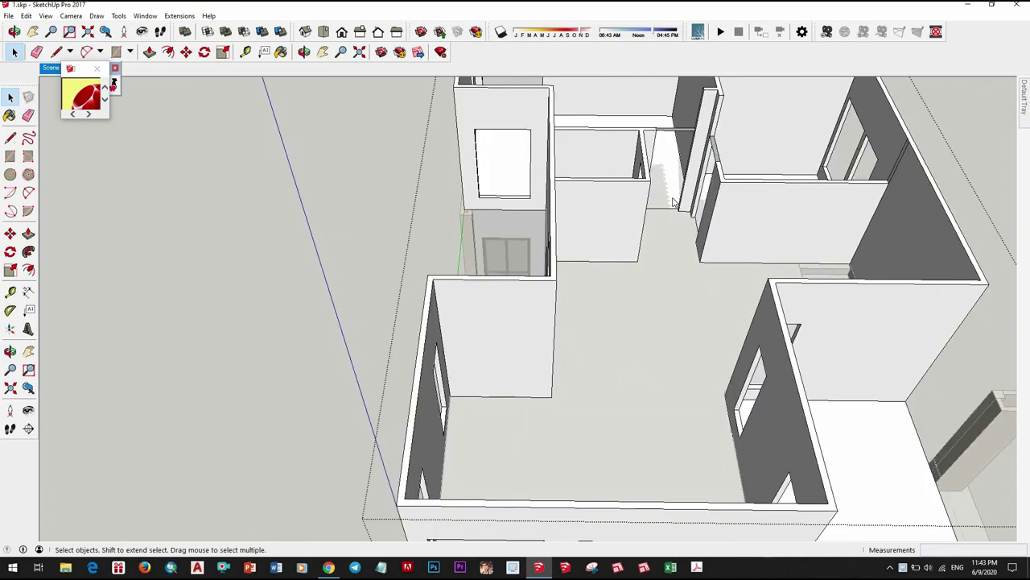
right_click(673, 200)
left_click(697, 217)
right_click(669, 208)
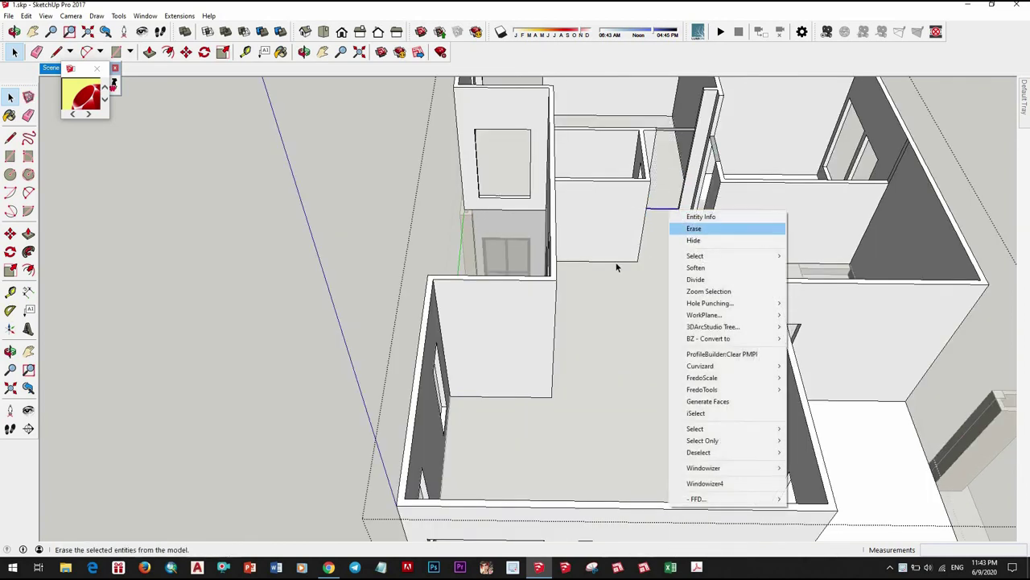
left_click(697, 228)
scroll(519, 402, "down", 5)
scroll(587, 451, "up", 5)
Step: Pull the floor face at the facade edge downward, then exit the group
middle_click_drag(706, 430, 760, 325)
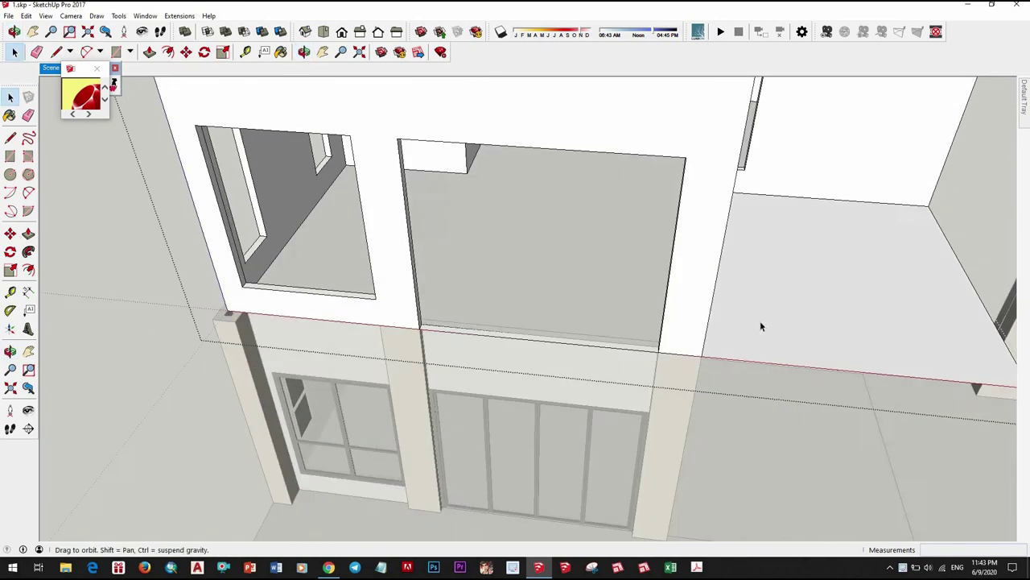
left_click(761, 326)
key("p")
left_click_drag(762, 343, 759, 368)
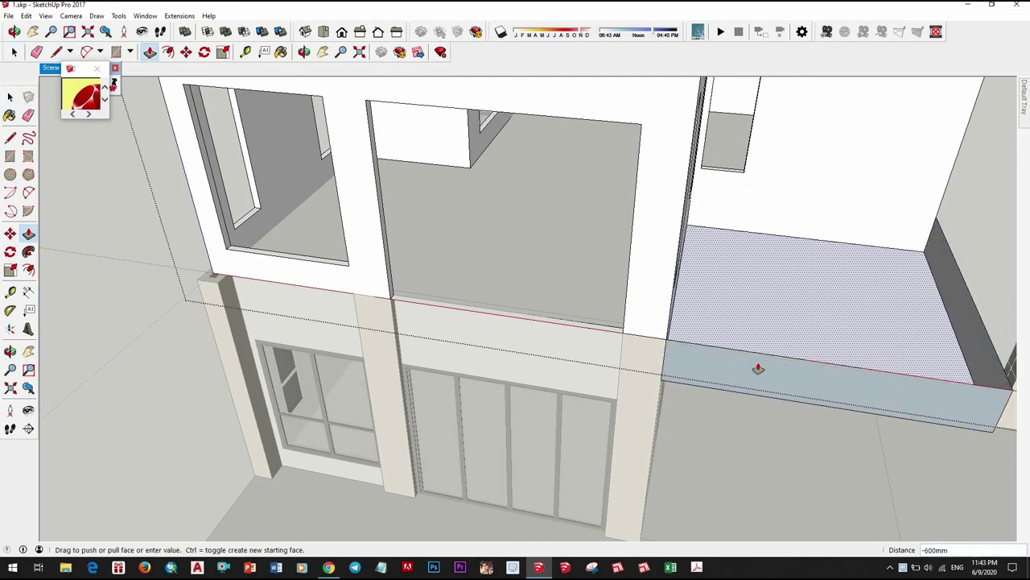
mouse_move(759, 368)
middle_mouse_down()
mouse_move(764, 282)
mouse_move(567, 435)
middle_mouse_up()
key("space")
scroll(765, 282, "down", 5)
scroll(567, 434, "up", 3)
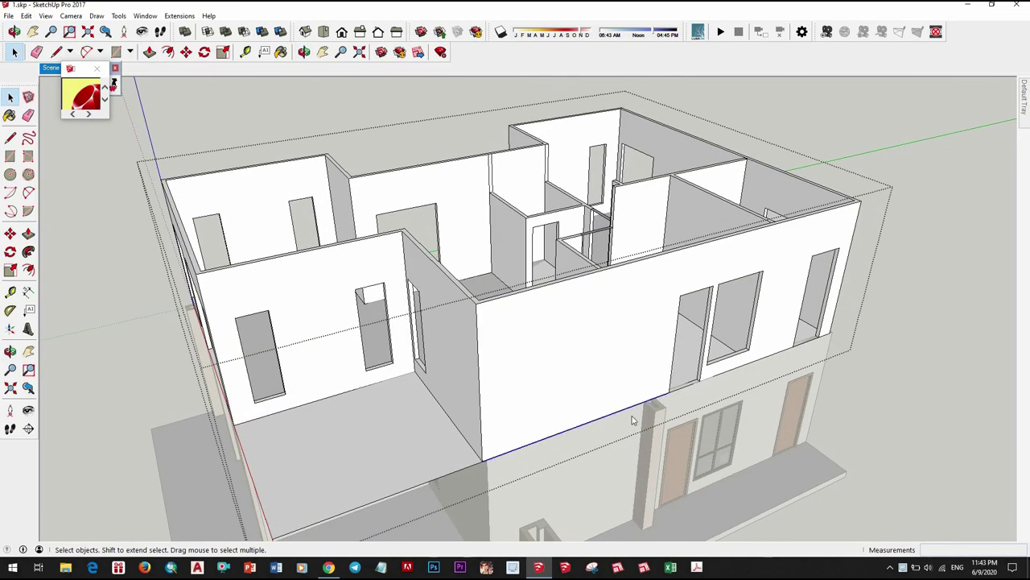
right_click(567, 433)
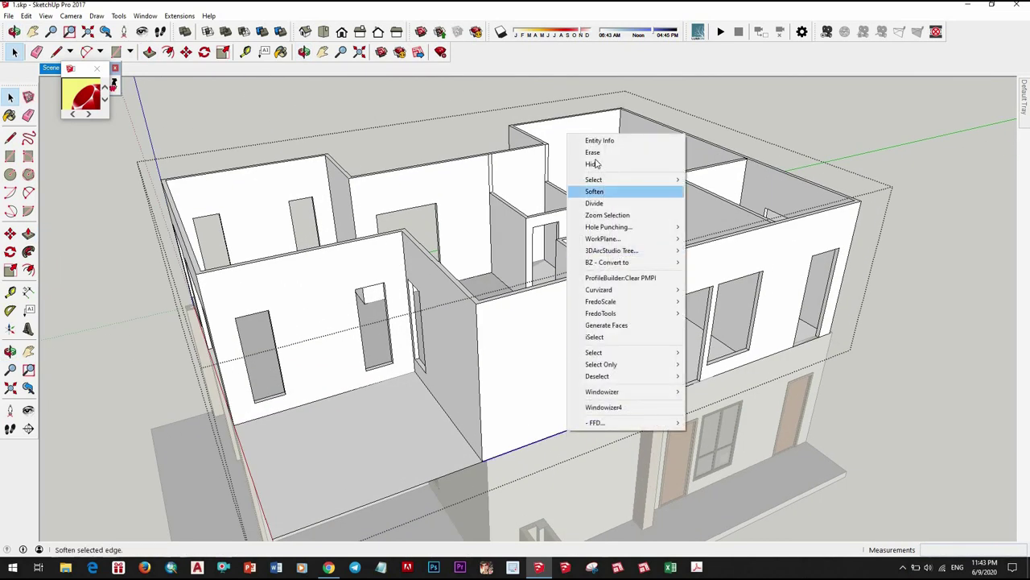
left_click(927, 296)
Step: Reopen the upper-floor group and delete its remaining floor face
right_click(427, 388)
left_click(439, 90)
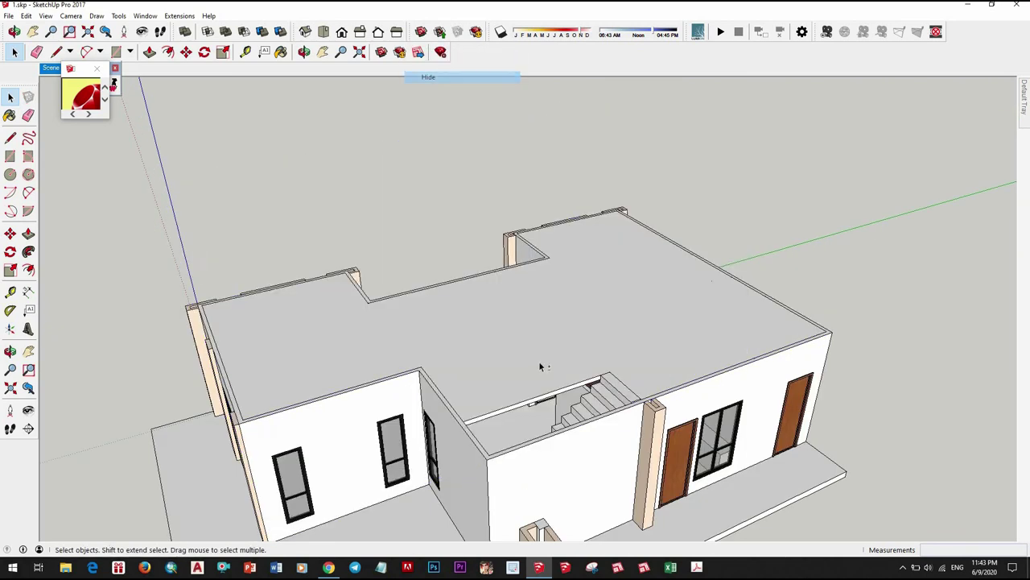
middle_click_drag(540, 363, 466, 392)
triple_click(465, 390)
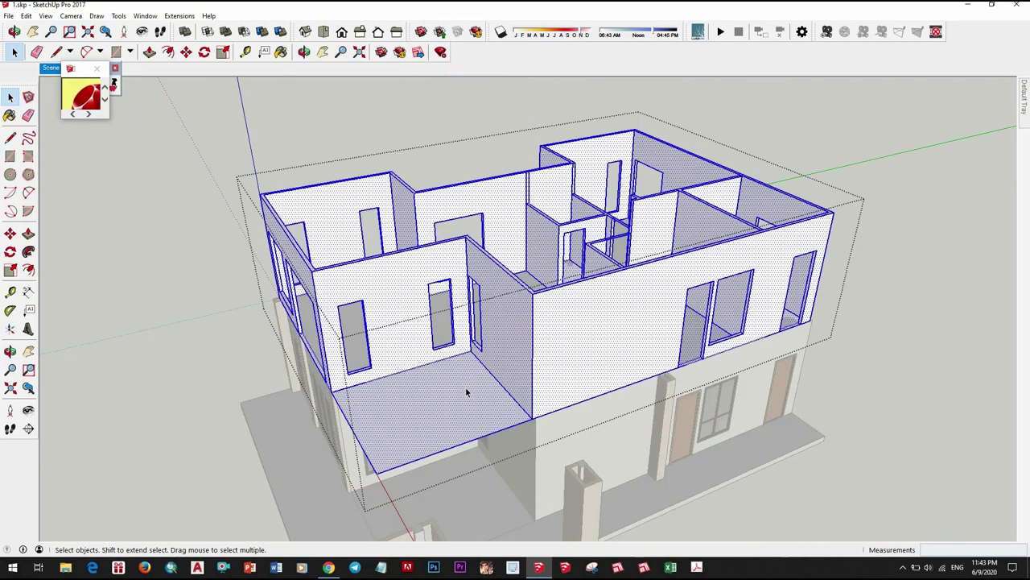
left_click(466, 391)
left_click(368, 460)
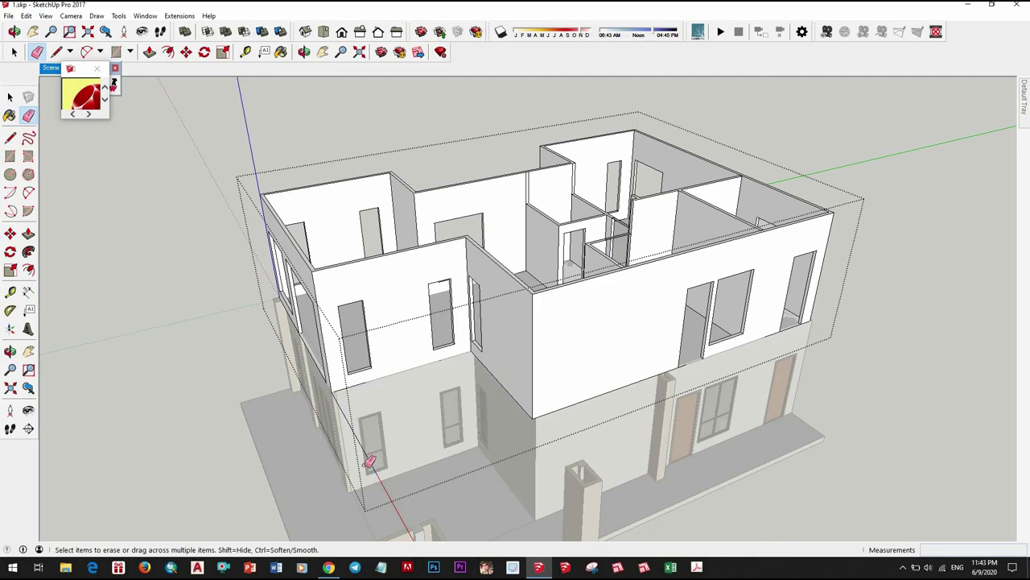
key("space")
mouse_move(368, 465)
middle_mouse_down()
mouse_move(610, 368)
mouse_move(612, 338)
mouse_move(711, 318)
mouse_move(449, 375)
middle_mouse_up()
Step: Orbit around the front facade and select a small ground-floor window
scroll(612, 338, "up", 5)
scroll(611, 339, "down", 5)
scroll(449, 374, "up", 3)
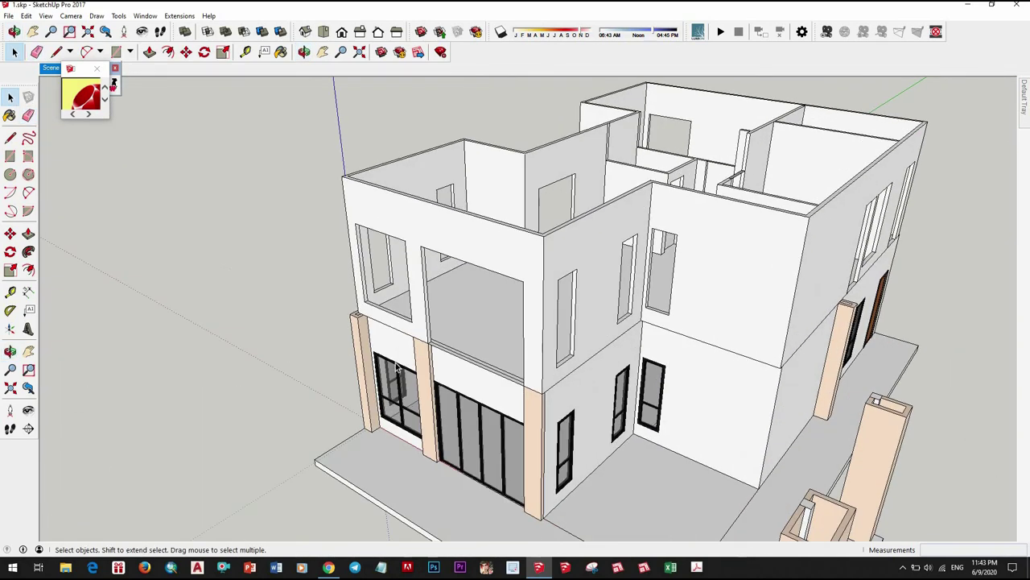
scroll(449, 375, "down", 3)
scroll(449, 375, "up", 4)
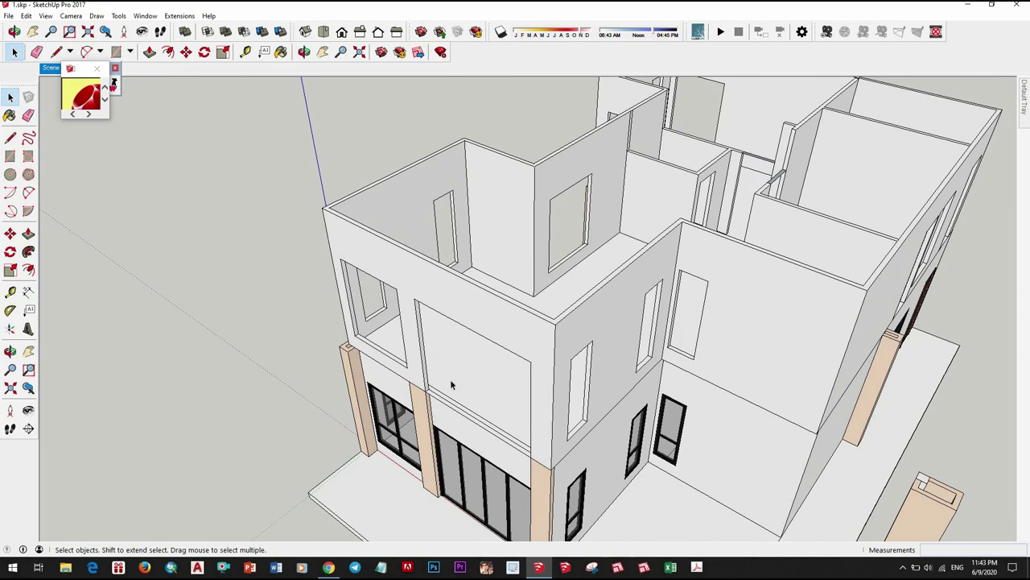
scroll(522, 435, "up", 3)
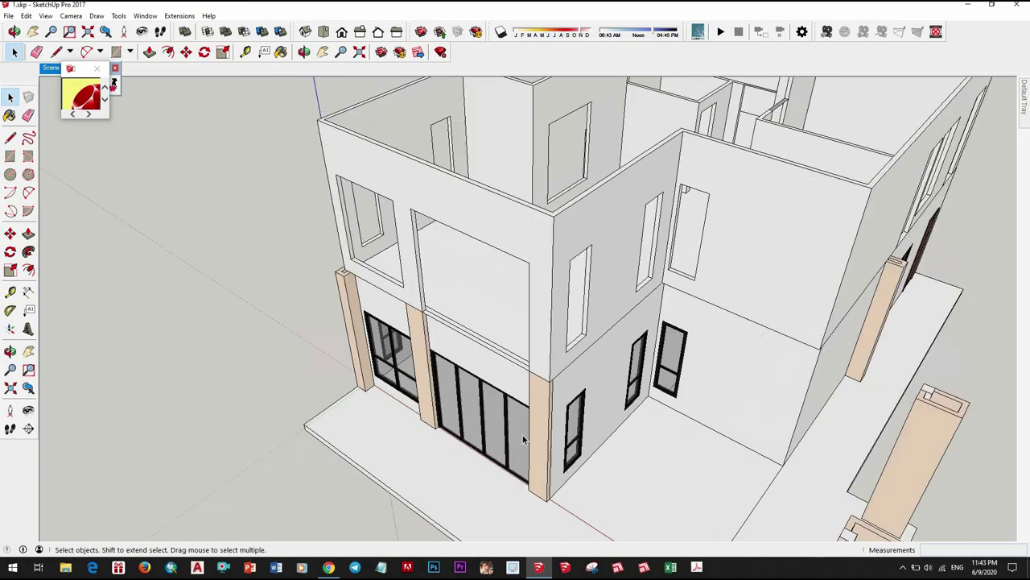
mouse_move(522, 434)
middle_mouse_down()
mouse_move(541, 372)
mouse_move(634, 345)
middle_mouse_up()
left_click(541, 372)
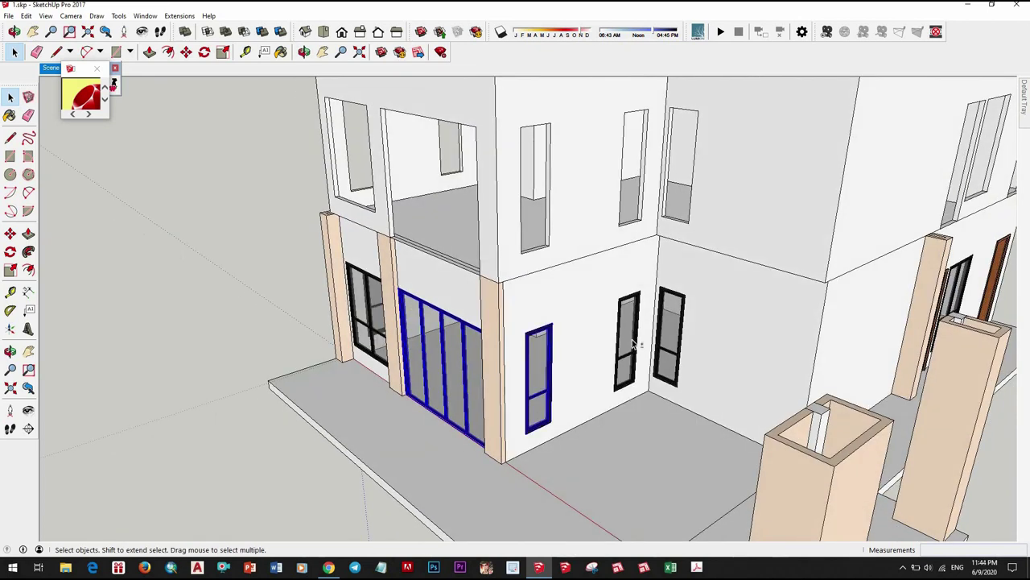
scroll(736, 342, "down", 5)
scroll(633, 282, "up", 3)
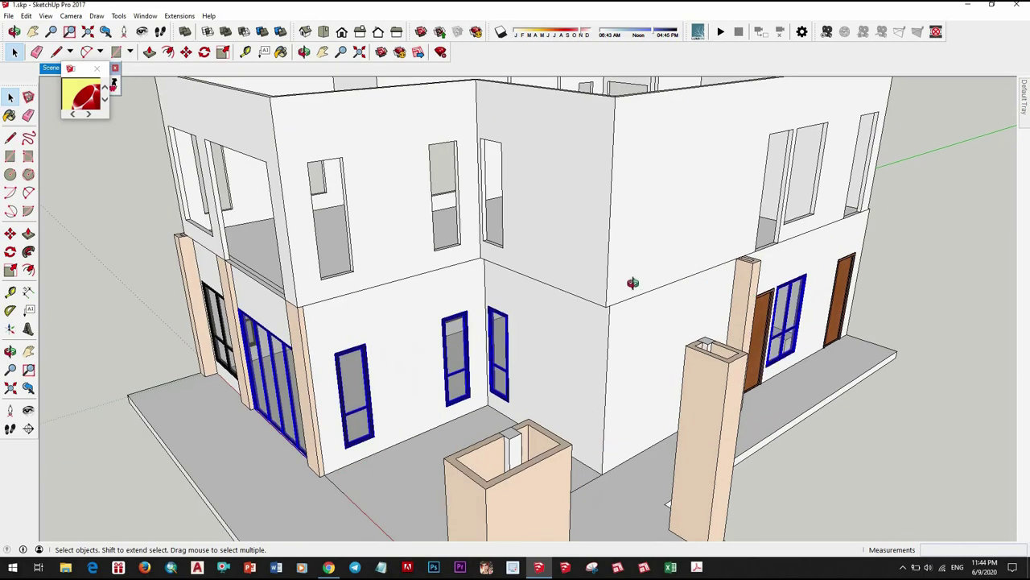
Step: Orbit around the building to inspect the other side and the ground-floor facade
mouse_move(633, 281)
middle_mouse_down()
mouse_move(722, 371)
mouse_move(719, 380)
middle_mouse_up()
middle_click_drag(314, 383, 342, 392)
scroll(529, 383, "up", 5)
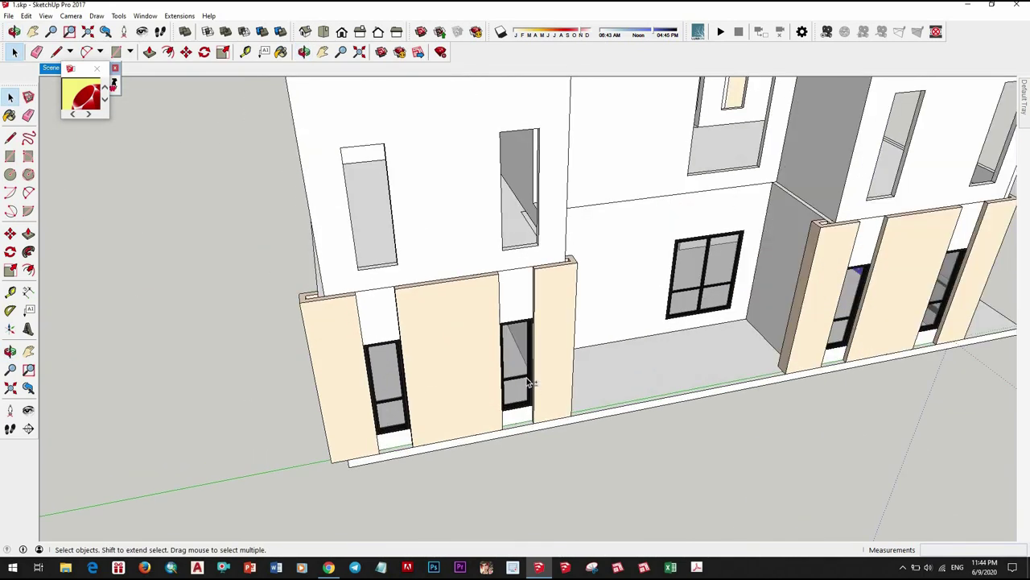
scroll(656, 322, "down", 3)
scroll(546, 349, "down", 3)
mouse_move(545, 350)
middle_mouse_down()
mouse_move(546, 370)
mouse_move(742, 330)
middle_mouse_up()
scroll(546, 370, "up", 5)
scroll(546, 371, "down", 3)
scroll(742, 330, "up", 3)
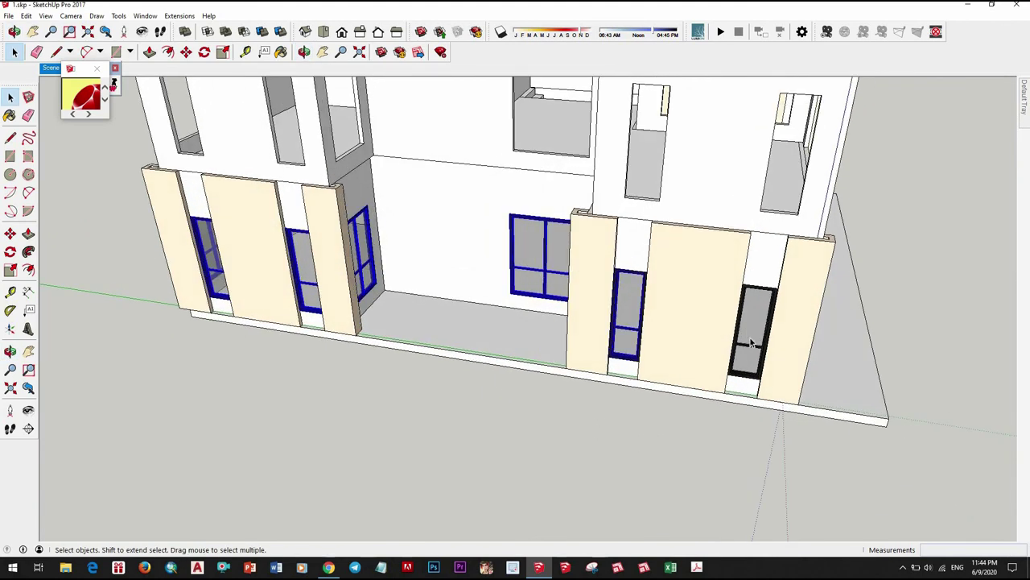
scroll(686, 369, "up", 3)
scroll(810, 405, "up", 2)
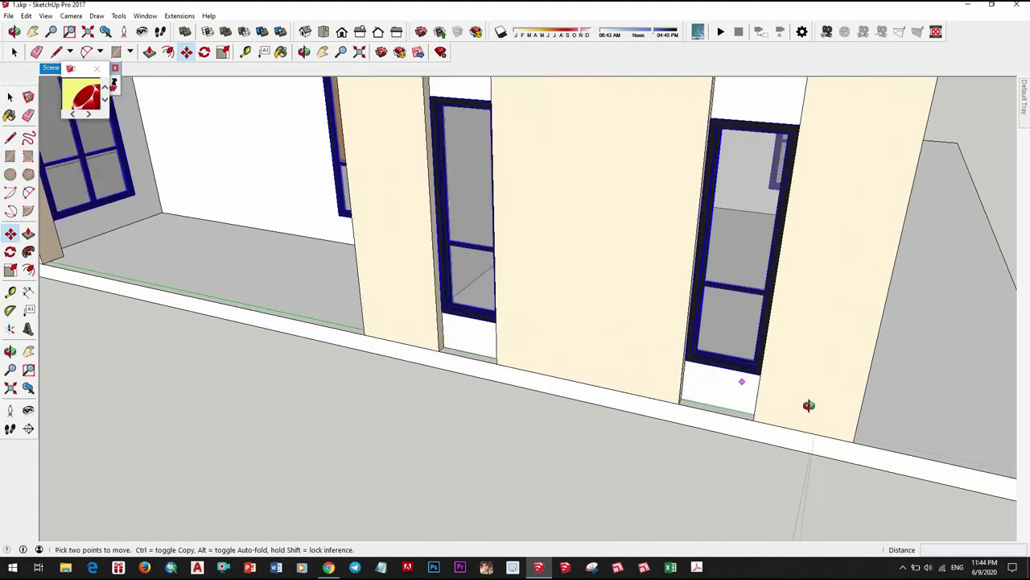
middle_click_drag(810, 405, 808, 405)
Step: Start a Ctrl-copy of the selected windows, then cancel it
left_click(563, 108)
key("ctrl")
scroll(563, 108, "down", 2)
scroll(722, 285, "up", 3)
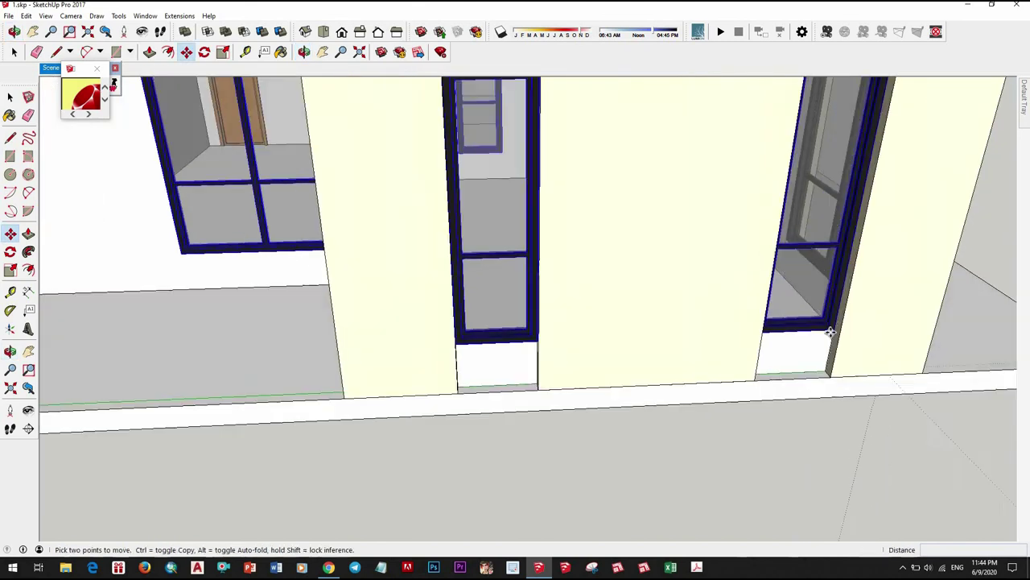
scroll(835, 322, "up", 2)
scroll(835, 322, "down", 1)
scroll(852, 196, "down", 5)
mouse_move(853, 196)
middle_mouse_down()
mouse_move(801, 274)
mouse_move(724, 322)
mouse_move(639, 350)
middle_mouse_up()
key("Escape")
key("space")
Step: Select the ground-floor corner pillar and switch to Push/Pull
scroll(801, 275, "down", 2)
scroll(684, 338, "up", 4)
left_click(645, 358)
key("p")
scroll(651, 338, "up", 2)
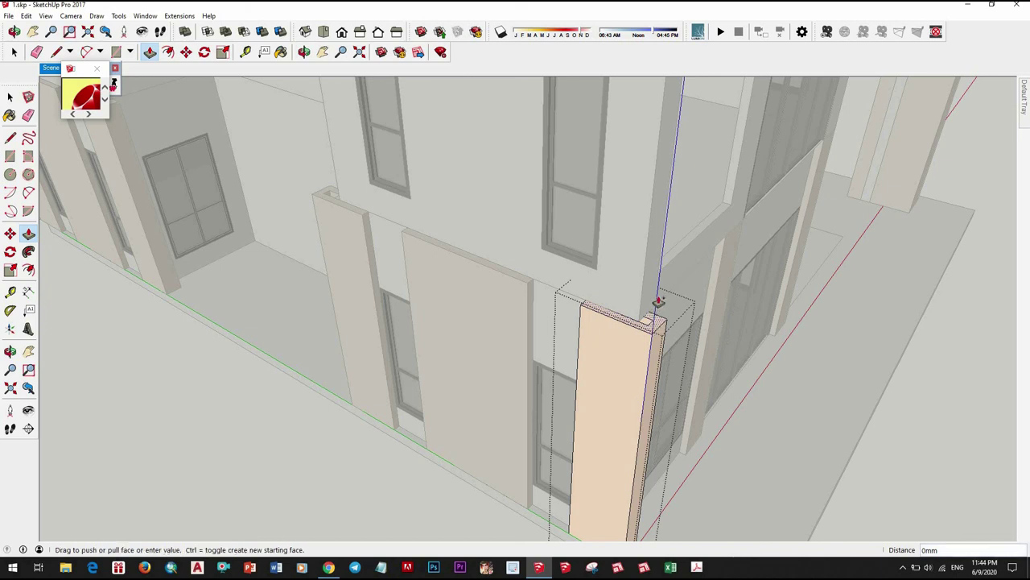
Step: Pull the pillar's top face slightly upward and orbit around the building
middle_click_drag(545, 278, 545, 266)
type("400")
mouse_move(561, 311)
middle_mouse_down()
mouse_move(410, 195)
mouse_move(679, 231)
mouse_move(511, 258)
mouse_move(486, 272)
mouse_move(492, 244)
mouse_move(483, 274)
mouse_move(651, 291)
middle_mouse_up()
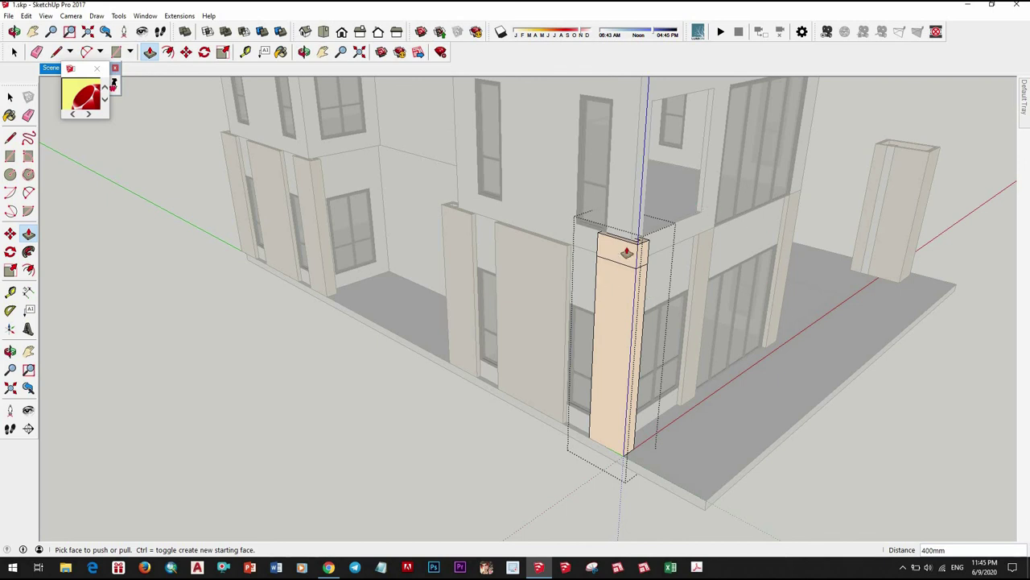
key("space")
scroll(593, 282, "down", 5)
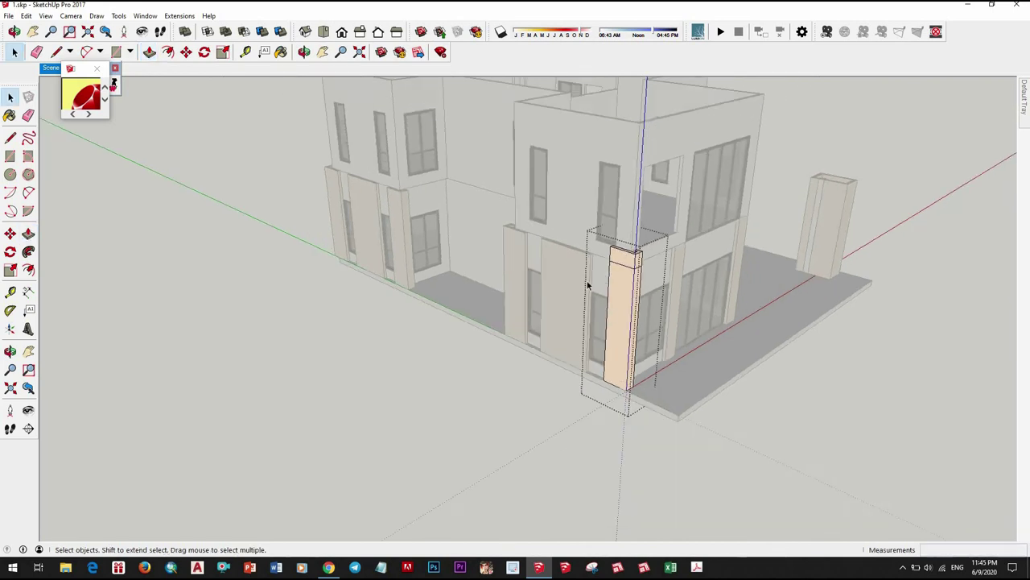
scroll(666, 309, "up", 5)
mouse_move(451, 242)
middle_mouse_down()
mouse_move(709, 232)
mouse_move(667, 414)
mouse_move(651, 376)
mouse_move(455, 348)
middle_mouse_up()
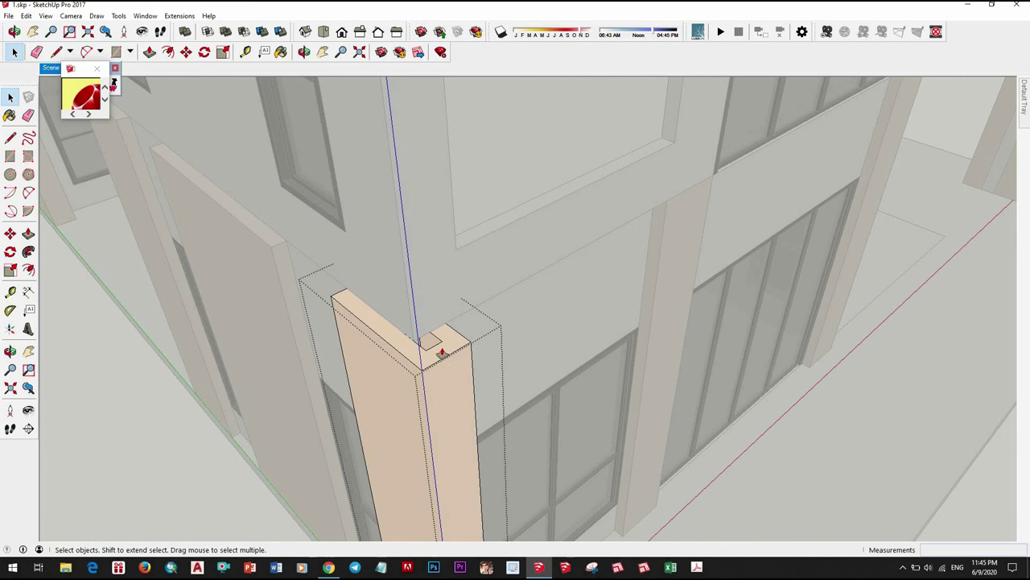
Step: Push the column's top face down by an exact 400mm
key("p")
left_click_drag(441, 352, 444, 396)
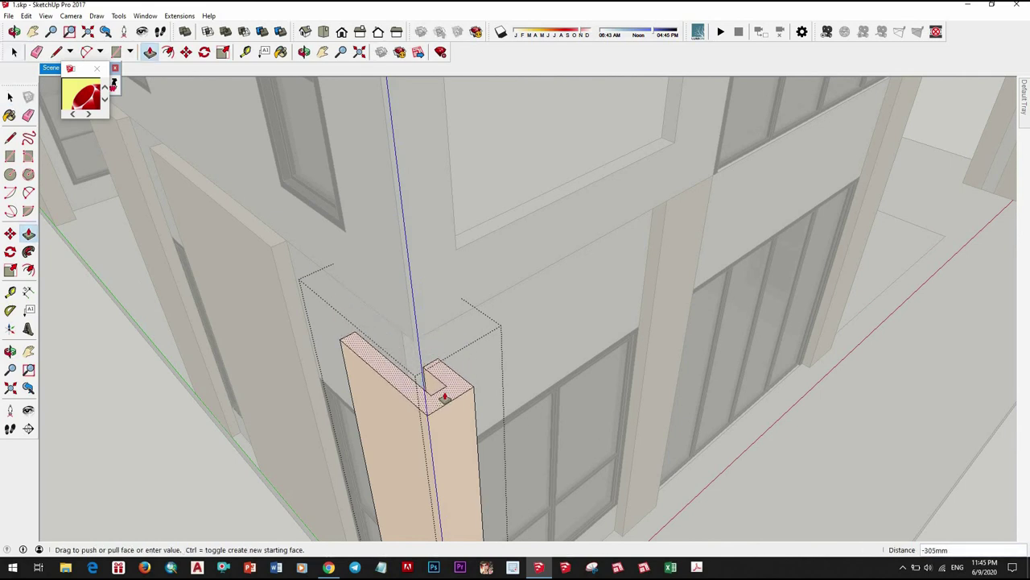
type("0")
key("Return")
mouse_move(444, 396)
middle_mouse_down()
mouse_move(557, 269)
mouse_move(505, 304)
middle_mouse_up()
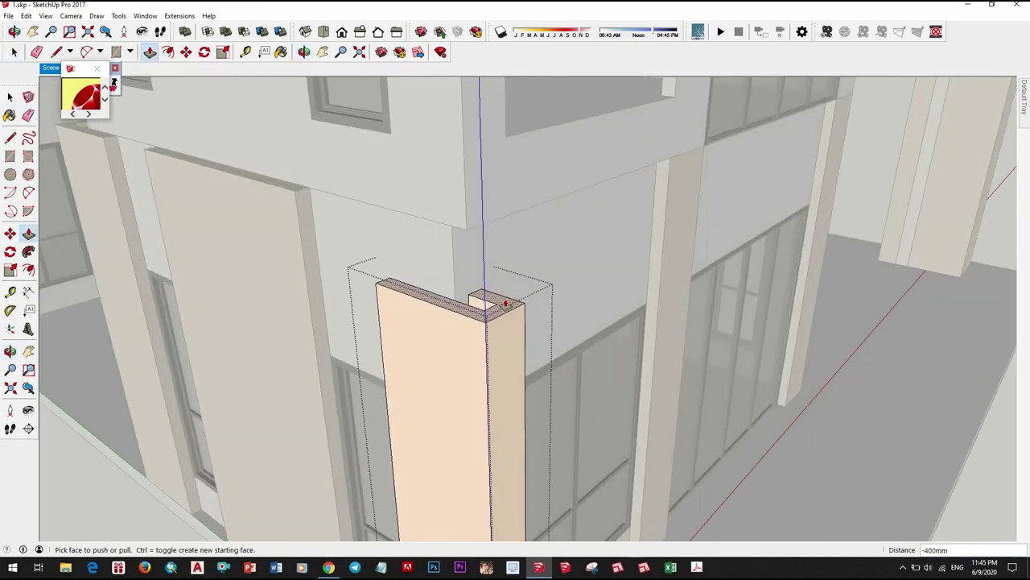
left_click(538, 272)
middle_click_drag(537, 273, 537, 292)
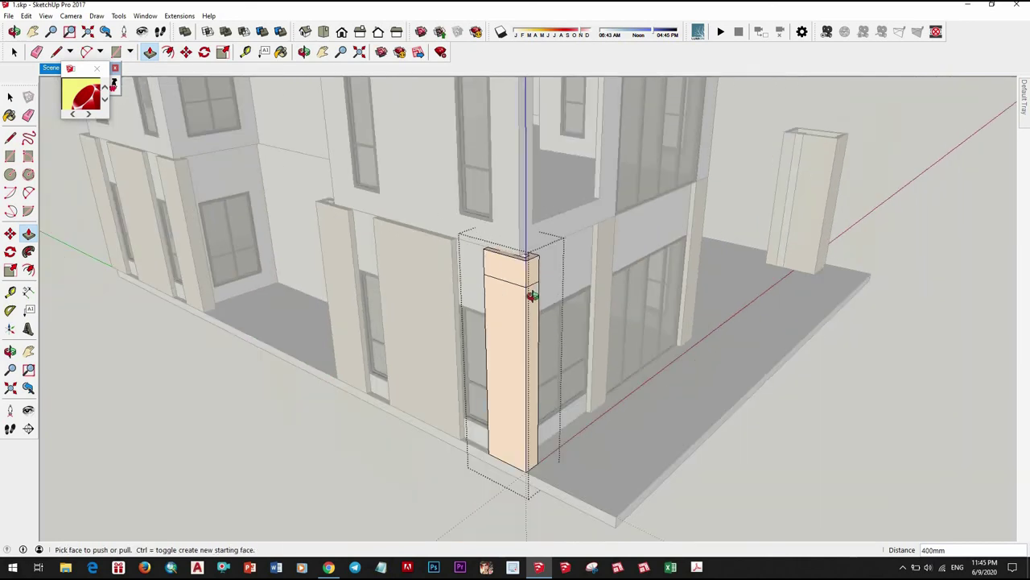
scroll(534, 294, "up", 2)
key("space")
Step: Pull the column top upward past the upper floor and inspect it closely
scroll(534, 295, "up", 1)
left_click(524, 275)
scroll(525, 275, "down", 3)
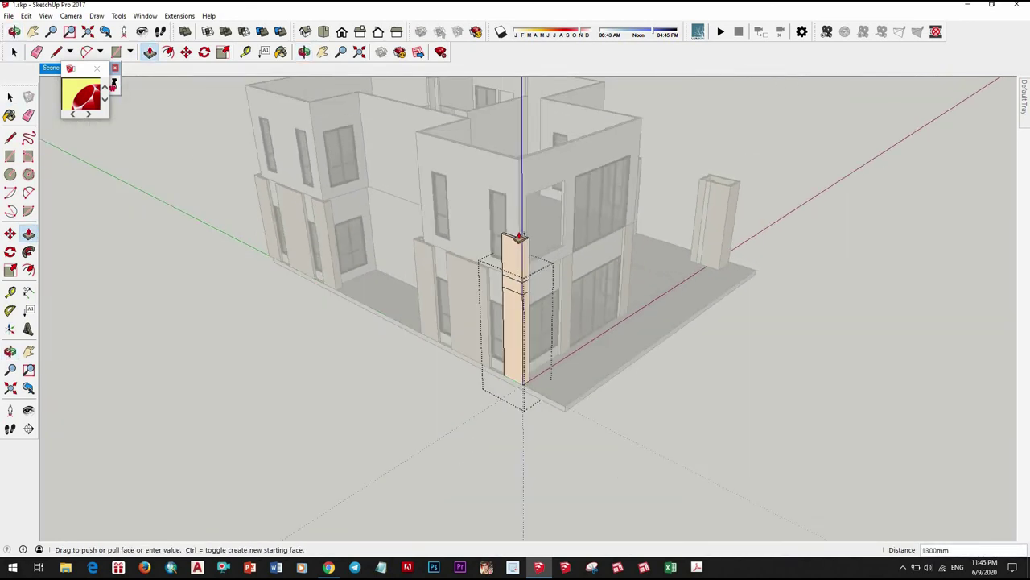
left_click(572, 283)
key("space")
scroll(814, 376, "down", 3)
middle_click_drag(814, 375, 646, 325)
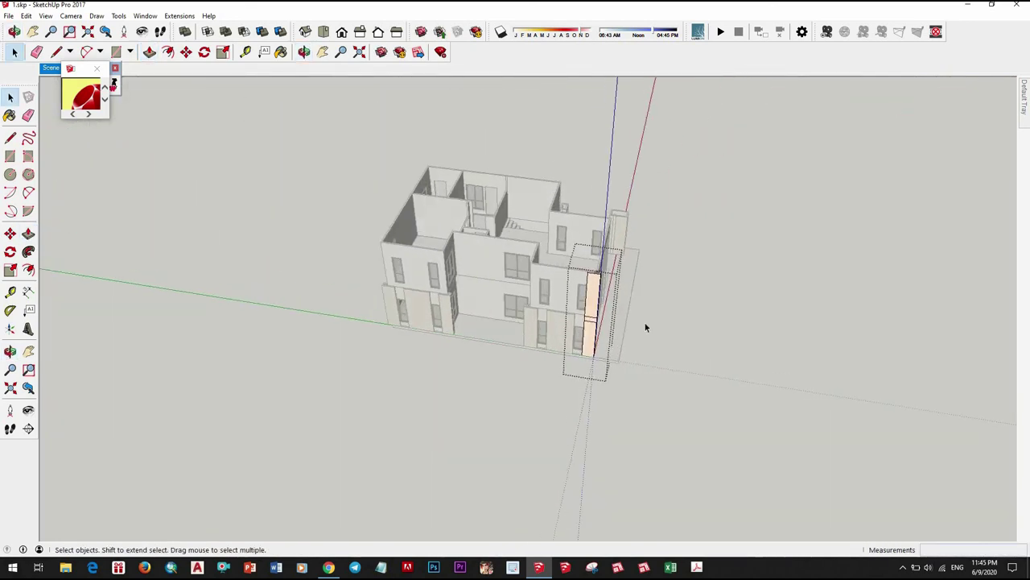
scroll(647, 324, "up", 3)
scroll(625, 311, "up", 3)
Step: Push the parapet's top face down 915mm
triple_click(485, 294)
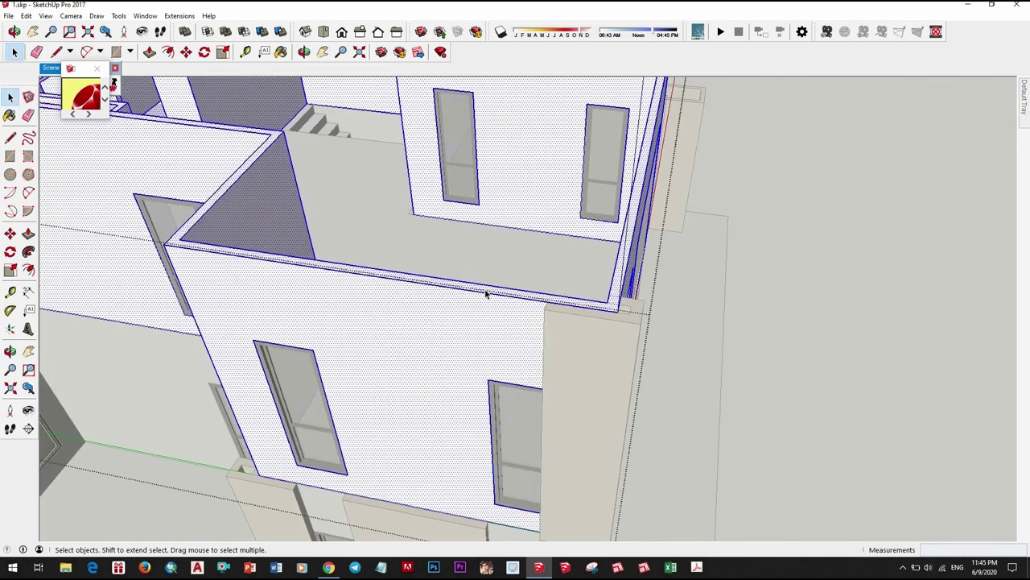
left_click(486, 293)
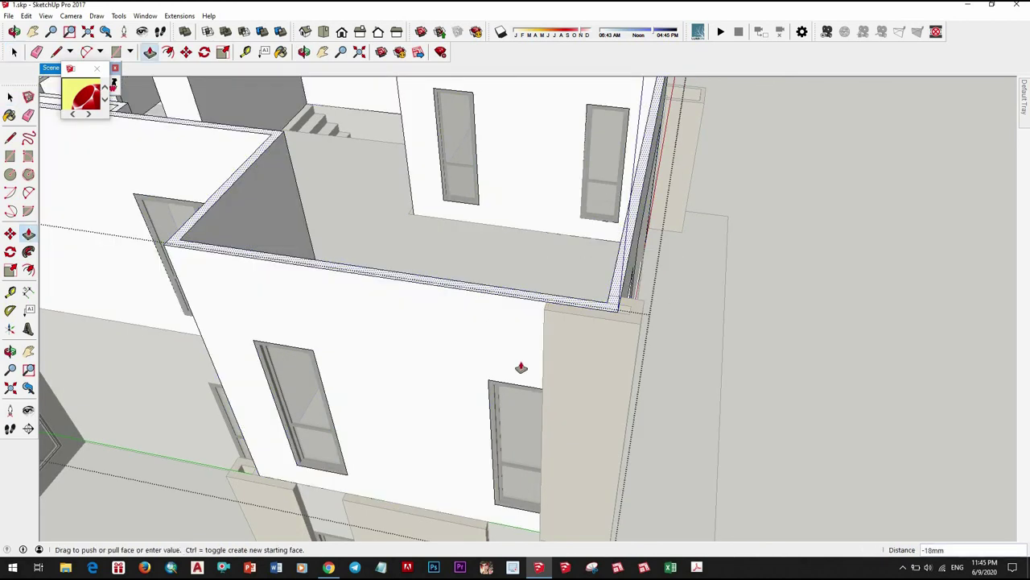
type("915")
key("Return")
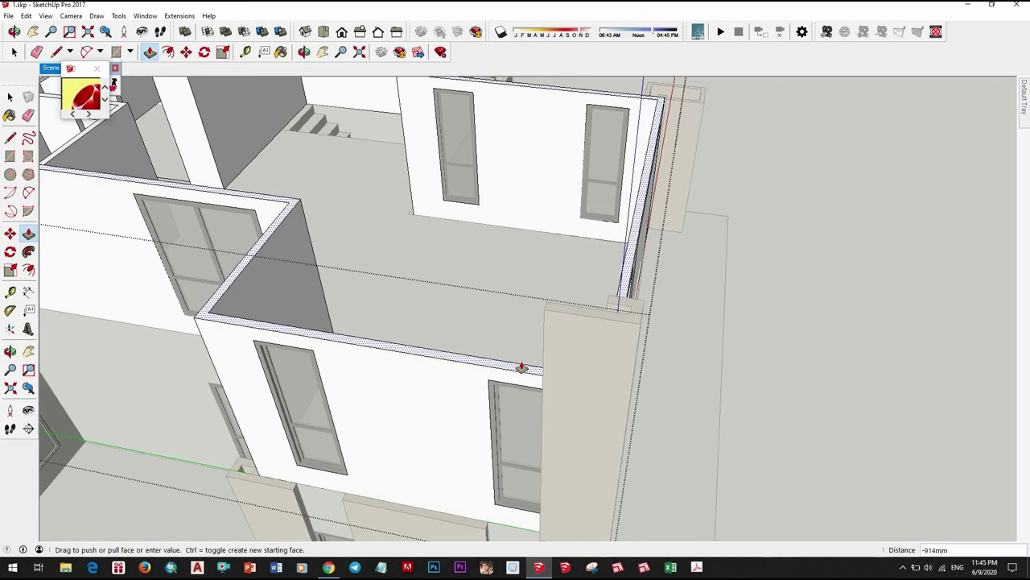
Step: Pull the first cream panel's top face up to the second floor
middle_click_drag(522, 367, 685, 272)
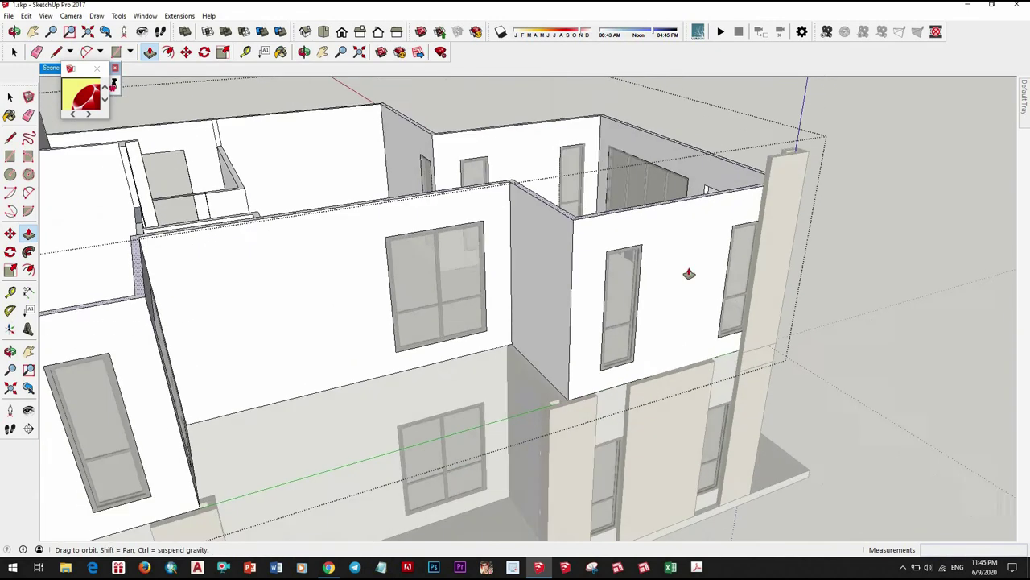
key("space")
middle_click_drag(665, 231, 669, 207)
middle_click_drag(667, 168, 598, 212)
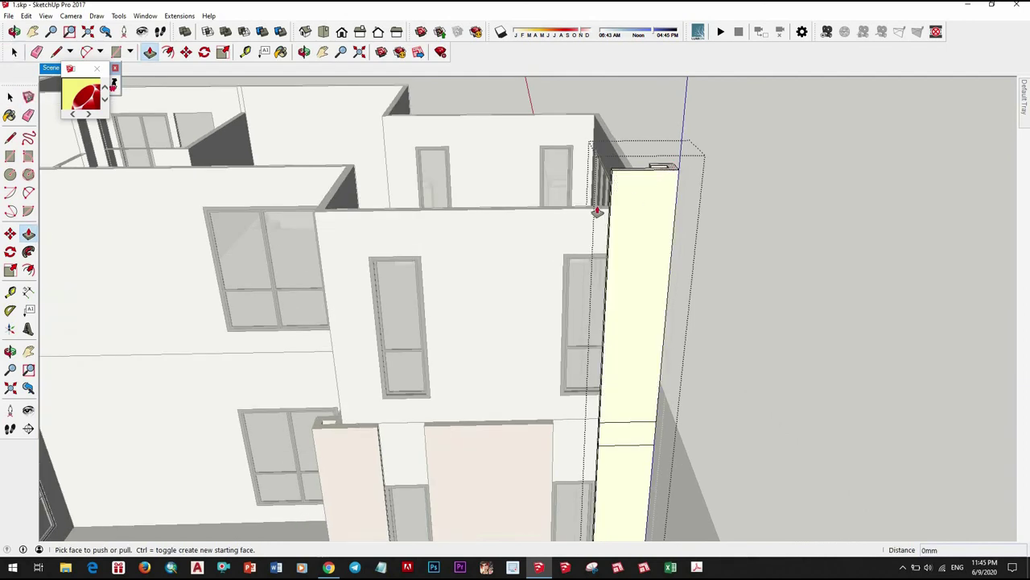
mouse_move(663, 247)
middle_mouse_down()
mouse_move(578, 338)
mouse_move(461, 366)
middle_mouse_up()
scroll(579, 338, "up", 5)
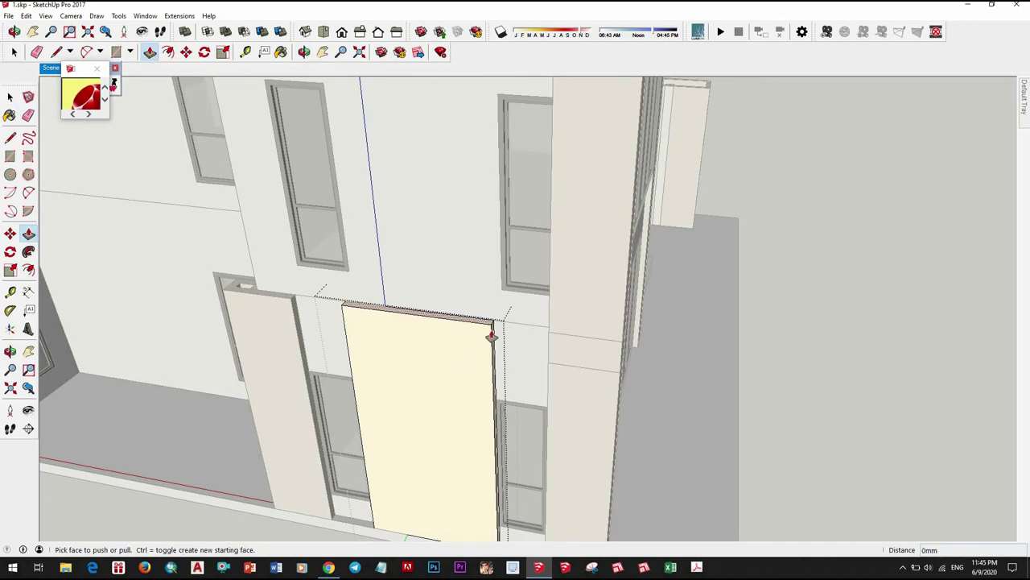
left_click(492, 335)
left_click(489, 354)
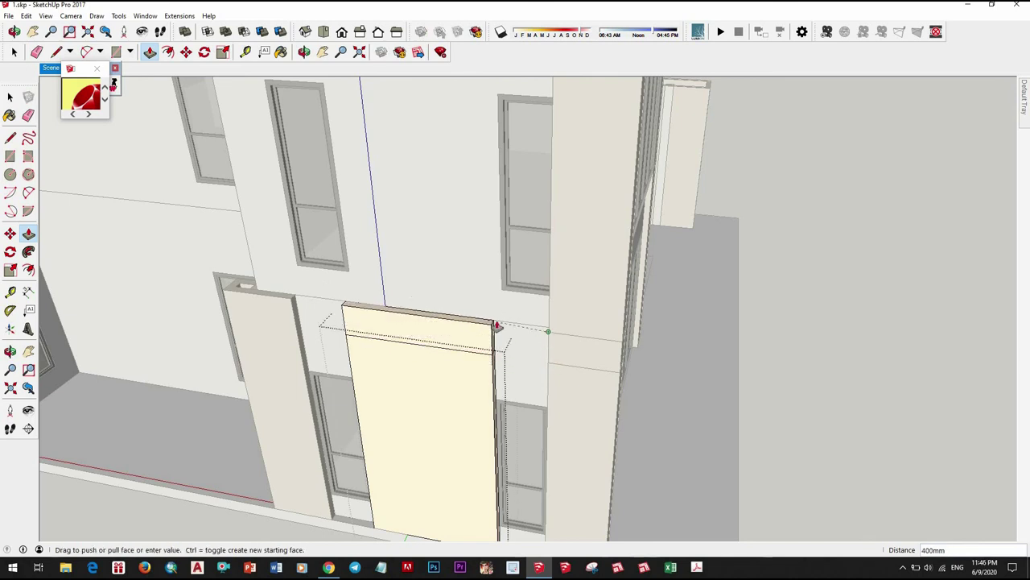
Step: Select the extended cream panel and inspect it from several angles around the house
scroll(484, 315, "down", 5)
middle_click_drag(540, 253, 484, 301)
scroll(460, 386, "down", 2)
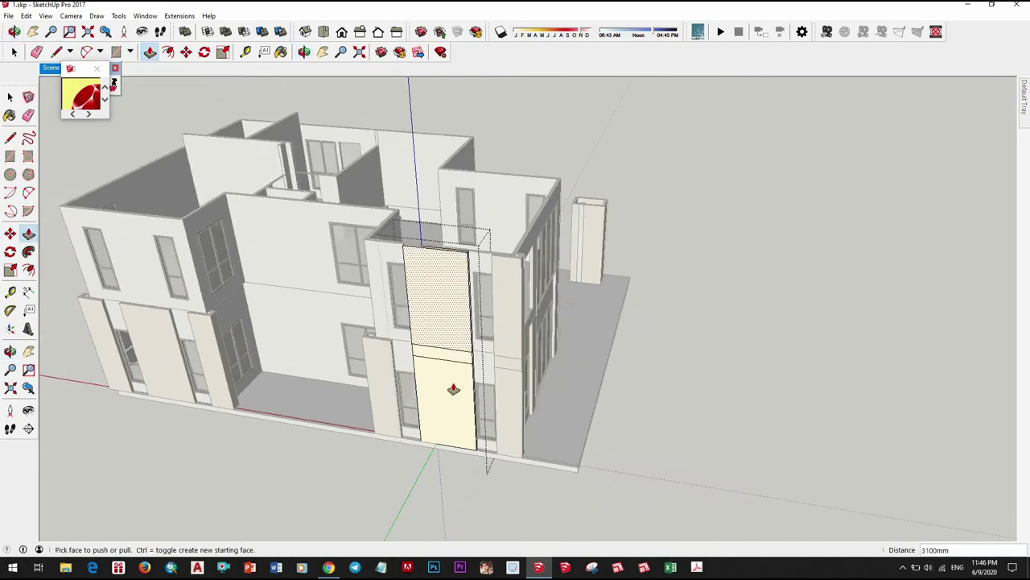
scroll(440, 352, "up", 10)
key("space")
left_click(439, 352)
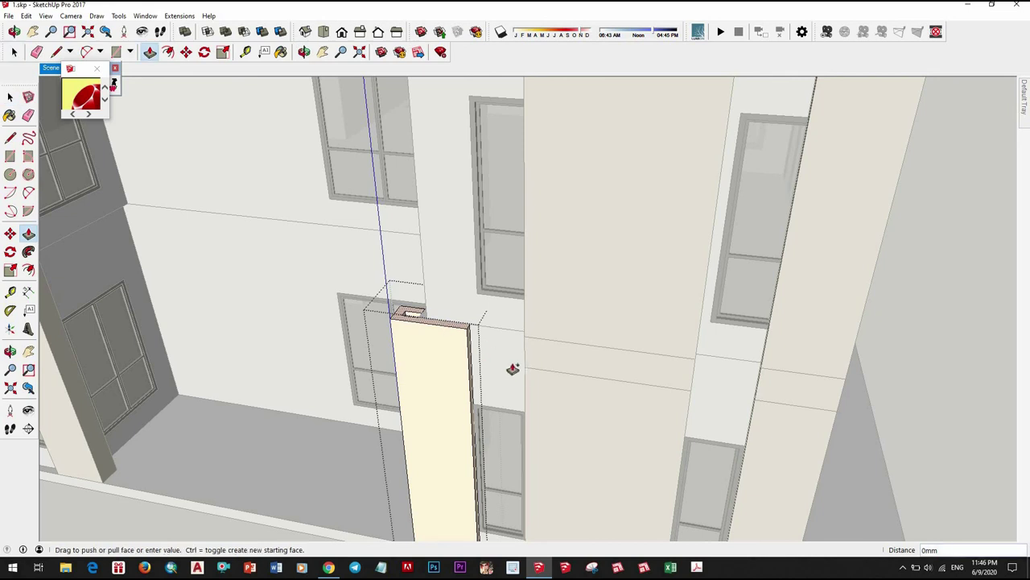
scroll(471, 292, "down", 3)
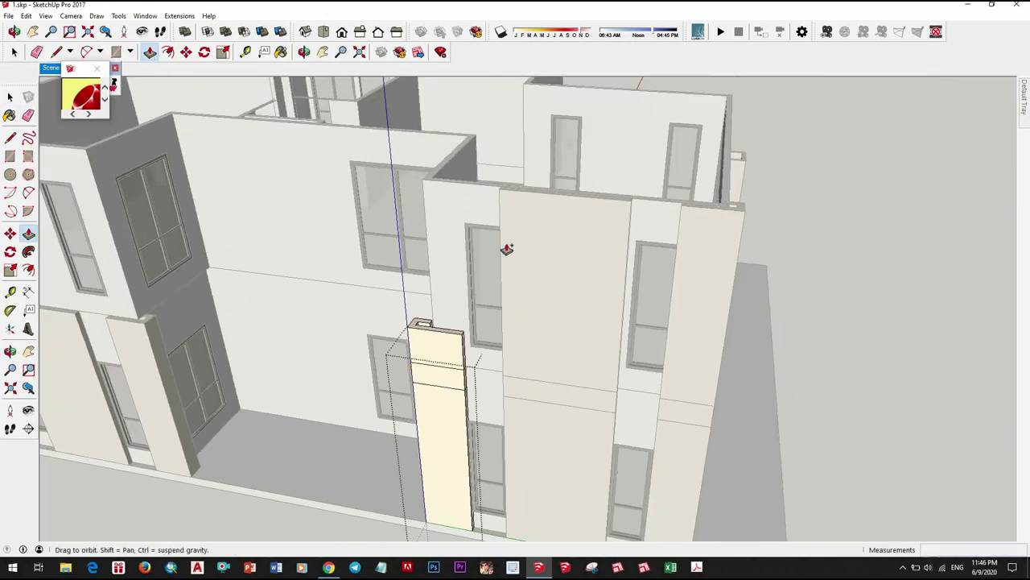
middle_click_drag(507, 241, 502, 249)
scroll(502, 249, "down", 5)
mouse_move(637, 345)
middle_mouse_down()
mouse_move(622, 256)
mouse_move(548, 432)
mouse_move(564, 403)
middle_mouse_up()
scroll(660, 437, "up", 3)
scroll(490, 348, "up", 3)
mouse_move(660, 437)
middle_mouse_down()
mouse_move(490, 348)
mouse_move(525, 370)
mouse_move(301, 342)
mouse_move(522, 273)
middle_mouse_up()
scroll(490, 348, "down", 3)
Step: From a front view, pull the next cream pillar's top face upward
key("space")
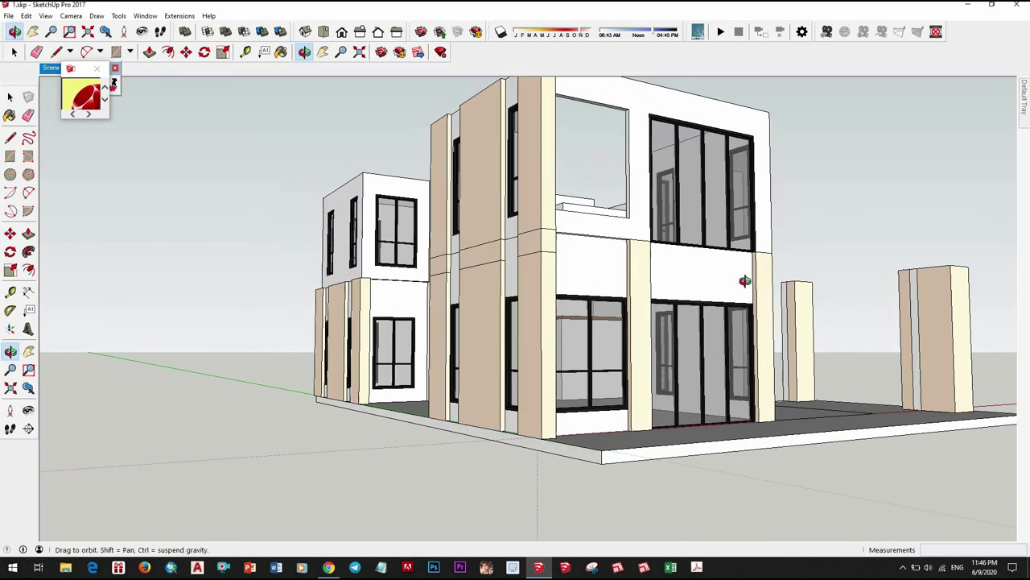
mouse_move(624, 225)
middle_mouse_down()
mouse_move(554, 348)
mouse_move(451, 338)
middle_mouse_up()
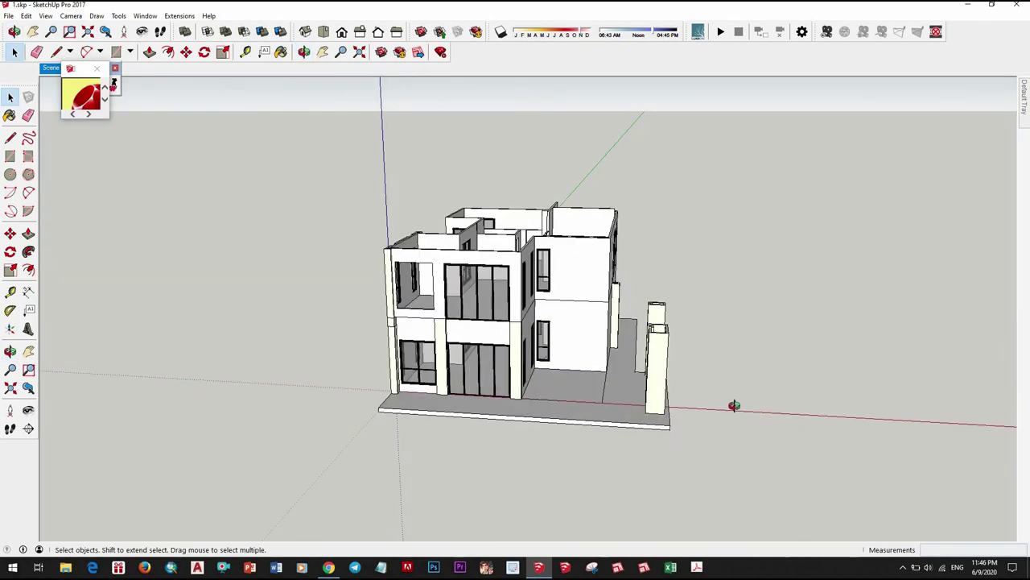
scroll(441, 335, "up", 5)
scroll(439, 336, "down", 3)
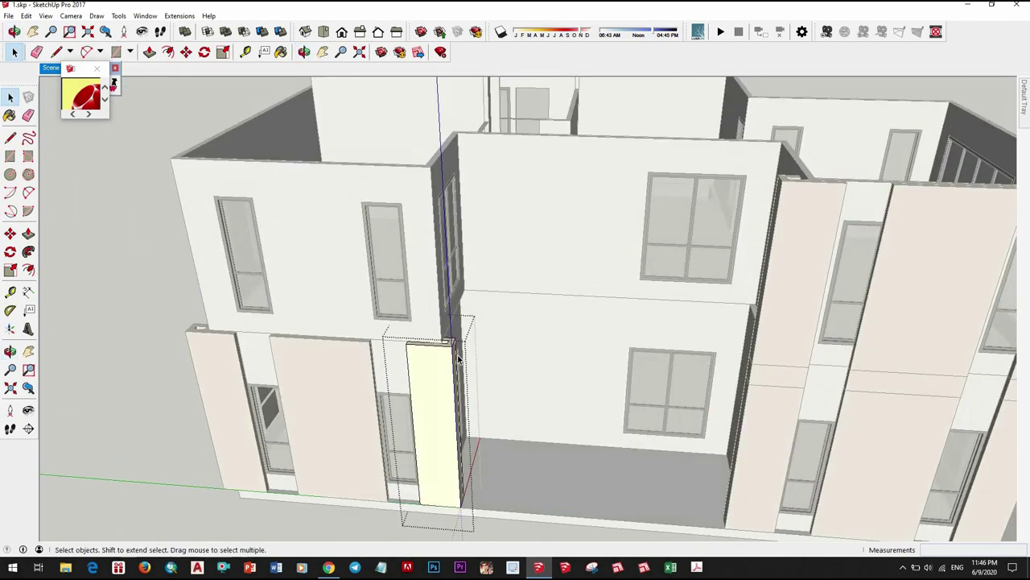
scroll(451, 338, "up", 4)
key("p")
left_click(453, 338)
scroll(454, 338, "down", 3)
middle_click_drag(690, 372, 673, 351)
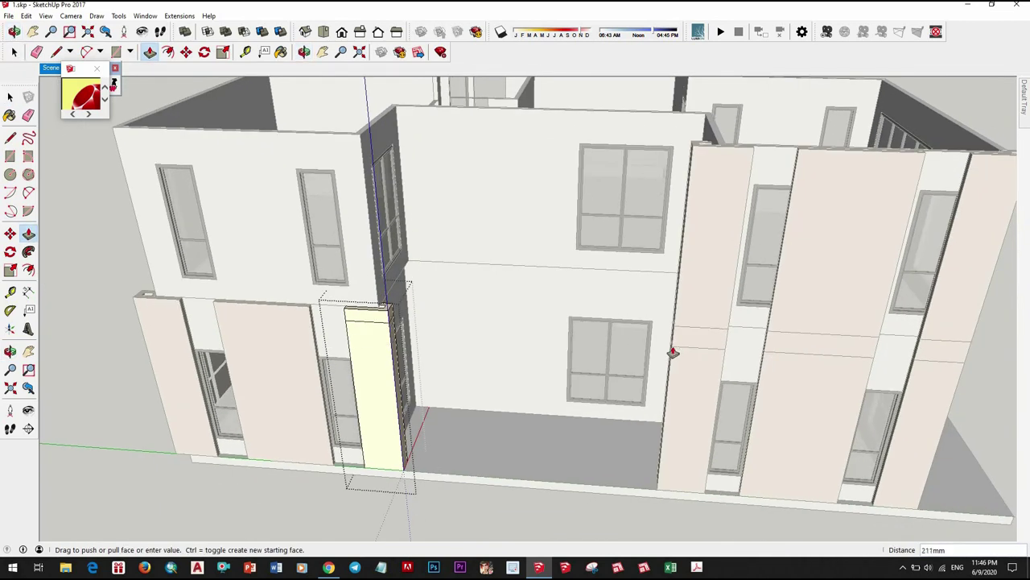
scroll(581, 360, "up", 1)
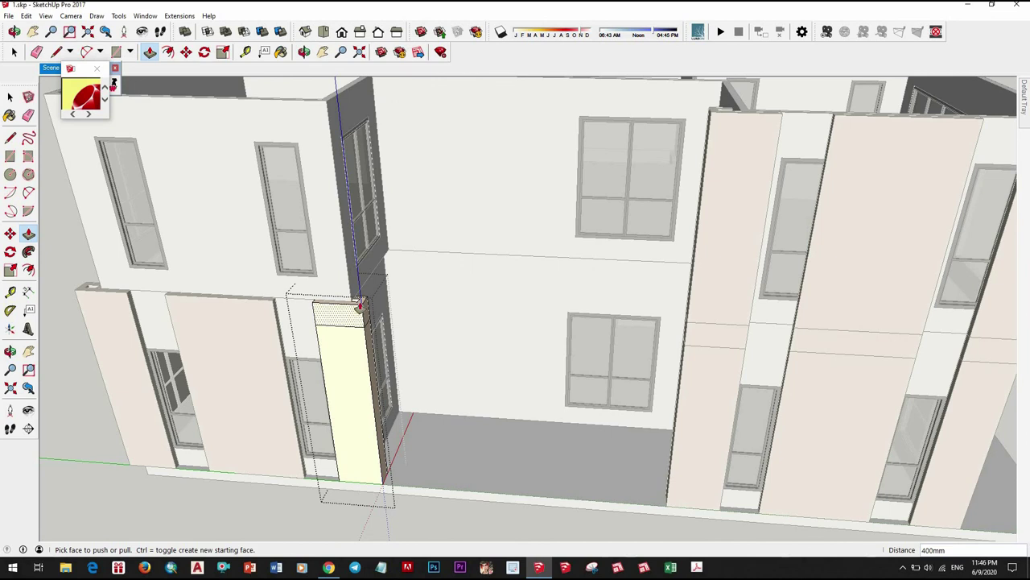
scroll(429, 360, "down", 5)
key("space")
scroll(284, 361, "up", 2)
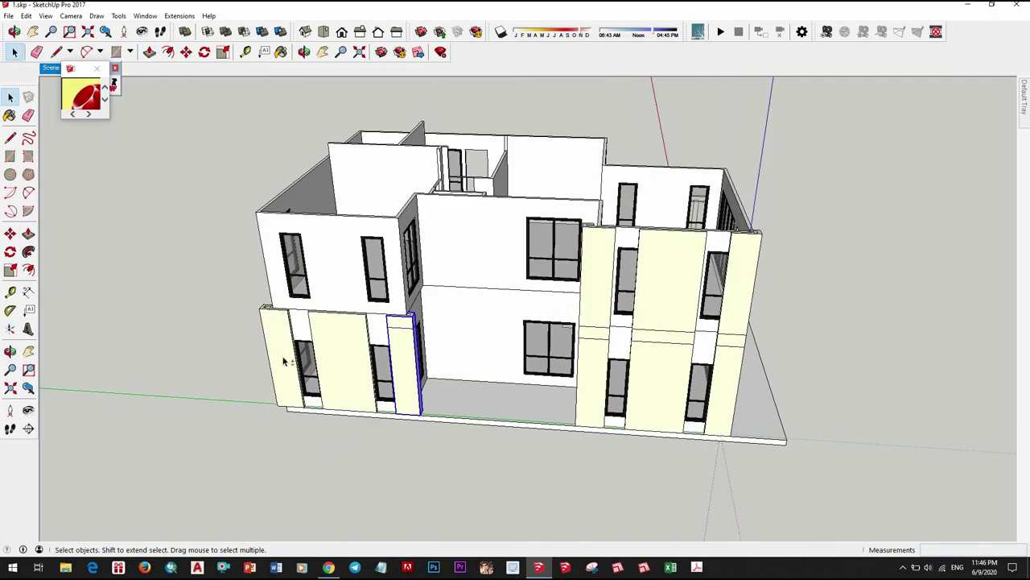
right_click(402, 362)
scroll(766, 345, "down", 3)
scroll(766, 344, "up", 3)
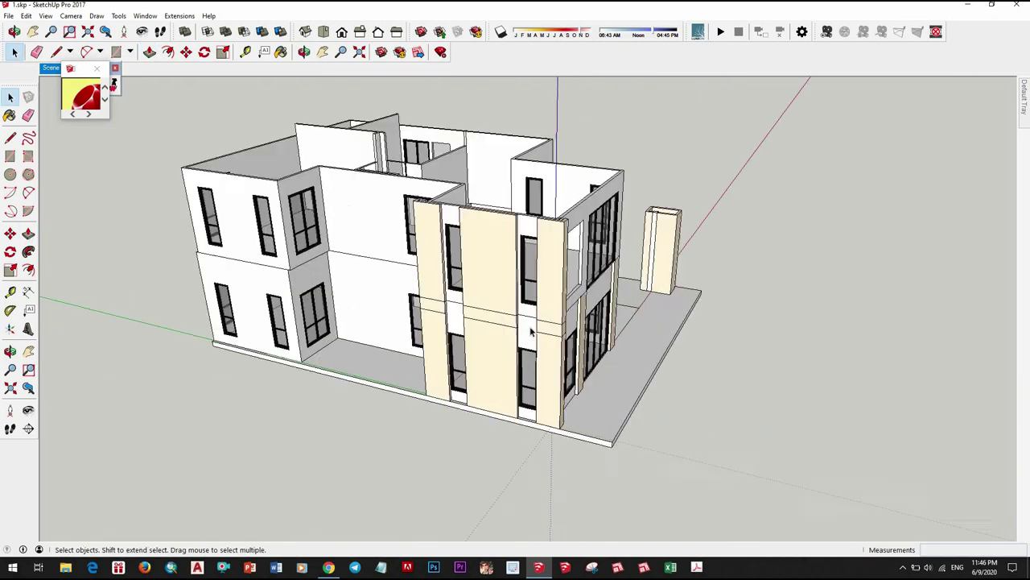
Step: Open the corner pillar group and begin pulling its top face upward
mouse_move(766, 345)
middle_mouse_down()
mouse_move(690, 216)
mouse_move(202, 341)
middle_mouse_up()
scroll(242, 305, "up", 2)
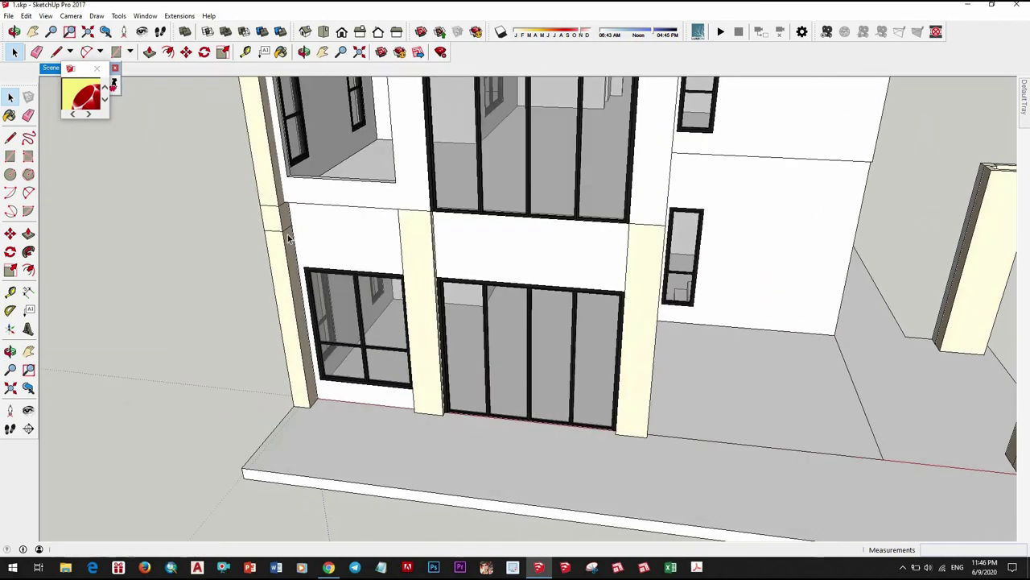
scroll(284, 267, "up", 3)
scroll(284, 267, "down", 3)
middle_click_drag(285, 267, 697, 260)
scroll(701, 262, "up", 3)
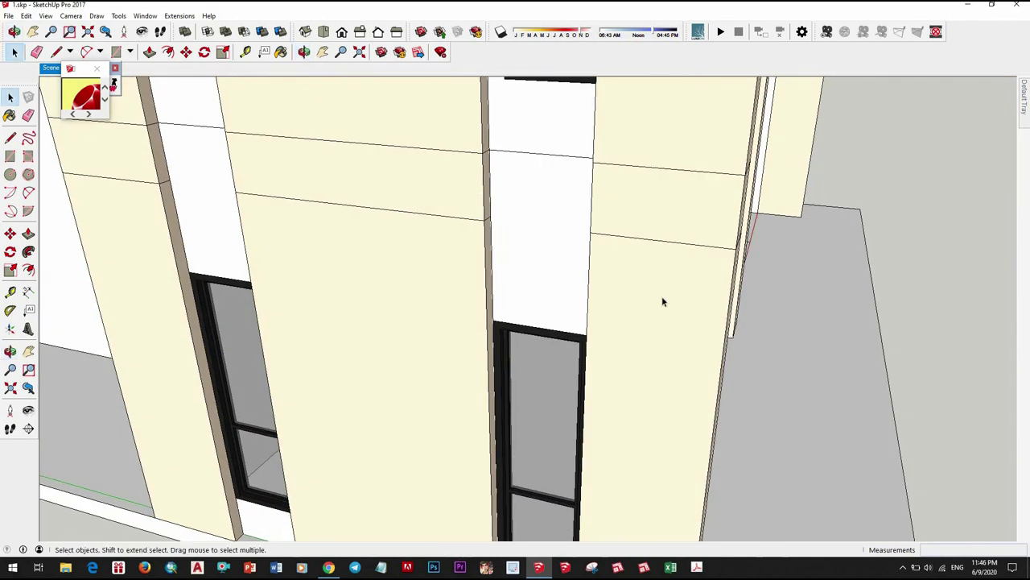
scroll(604, 312, "down", 5)
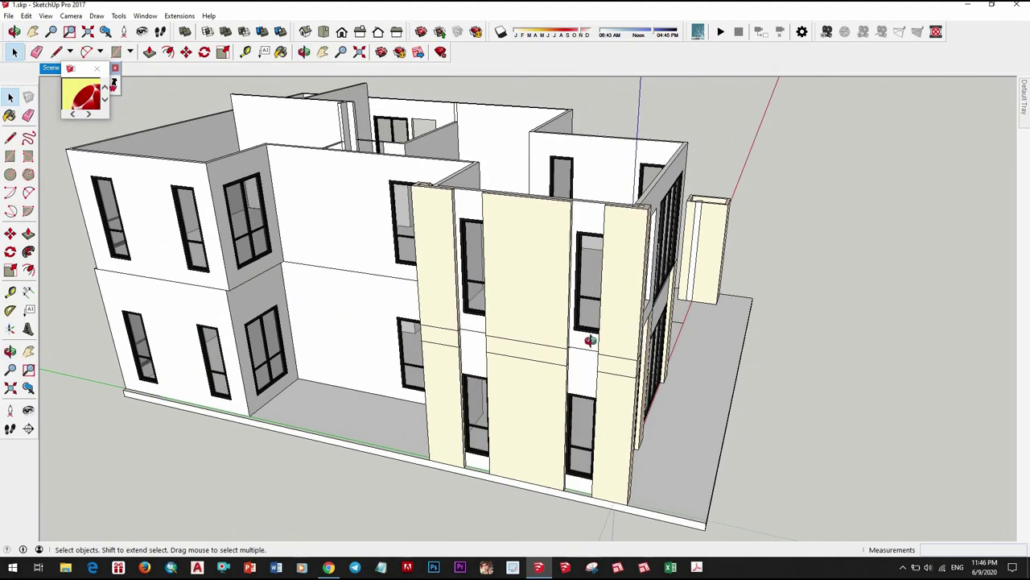
middle_click_drag(590, 341, 600, 266)
scroll(599, 262, "up", 3)
double_click(600, 257)
scroll(598, 228, "up", 2)
left_click(598, 228)
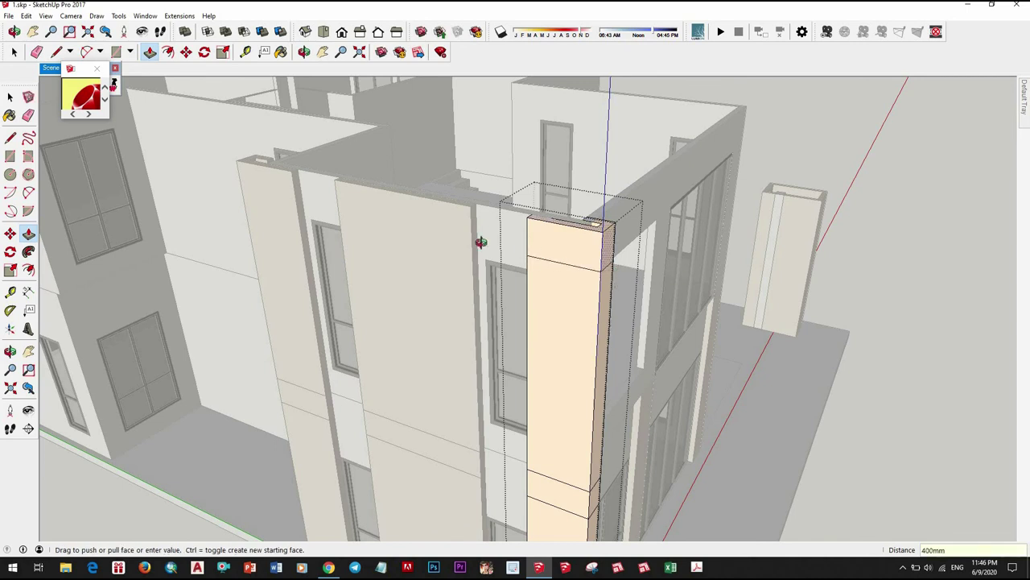
Step: Orbit and zoom in to the pillar's cladding panel
mouse_move(481, 241)
middle_mouse_down()
mouse_move(340, 184)
mouse_move(609, 322)
mouse_move(630, 313)
mouse_move(526, 311)
mouse_move(665, 306)
mouse_move(443, 306)
mouse_move(820, 232)
middle_mouse_up()
key("space")
key("p")
scroll(820, 232, "up", 3)
scroll(794, 242, "up", 3)
scroll(563, 219, "up", 3)
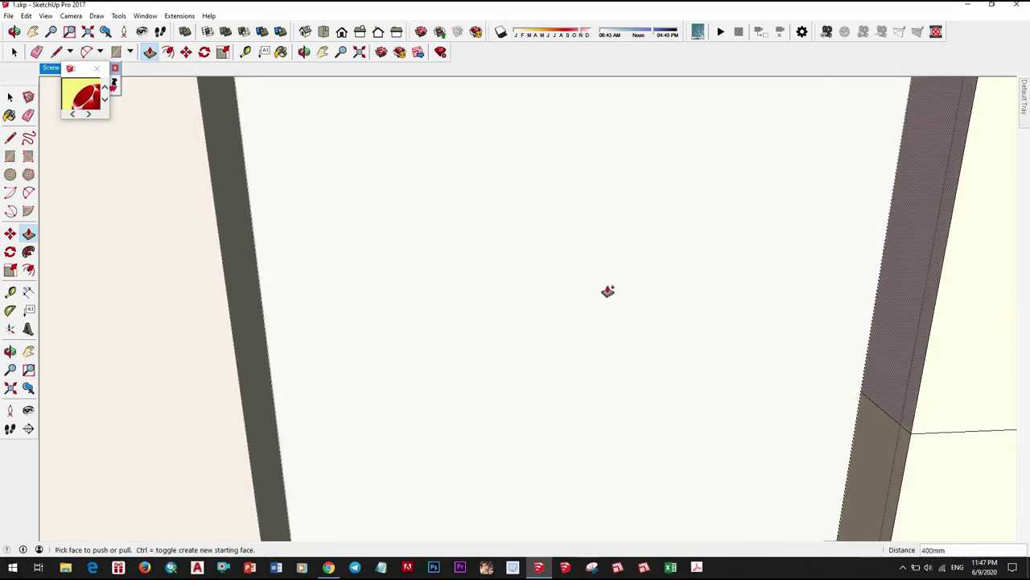
scroll(610, 292, "up", 2)
key("space")
scroll(536, 345, "down", 1)
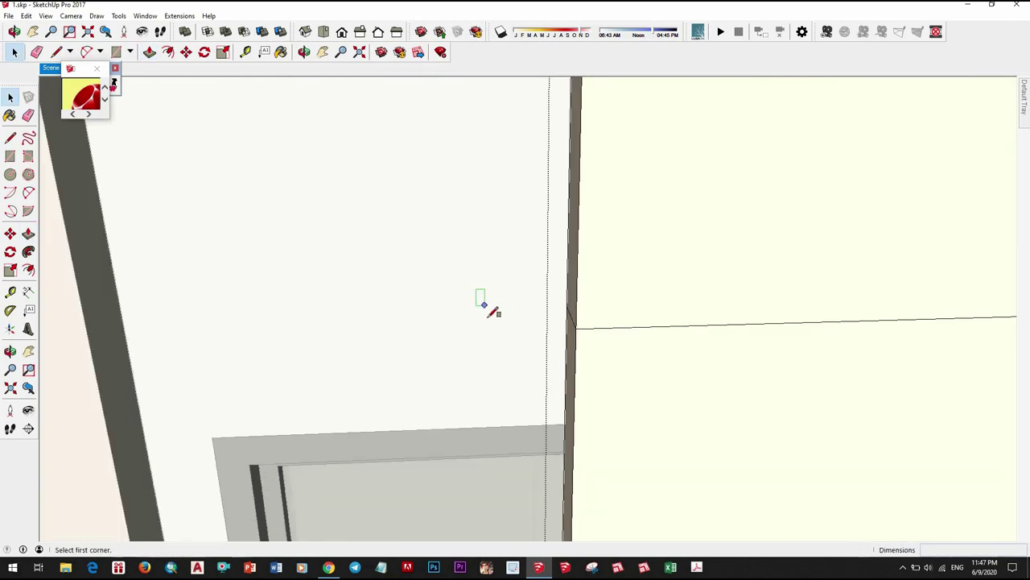
Step: Draw a 10 × 10 mm square on the cladding panel face
left_click(459, 284)
type("10,1")
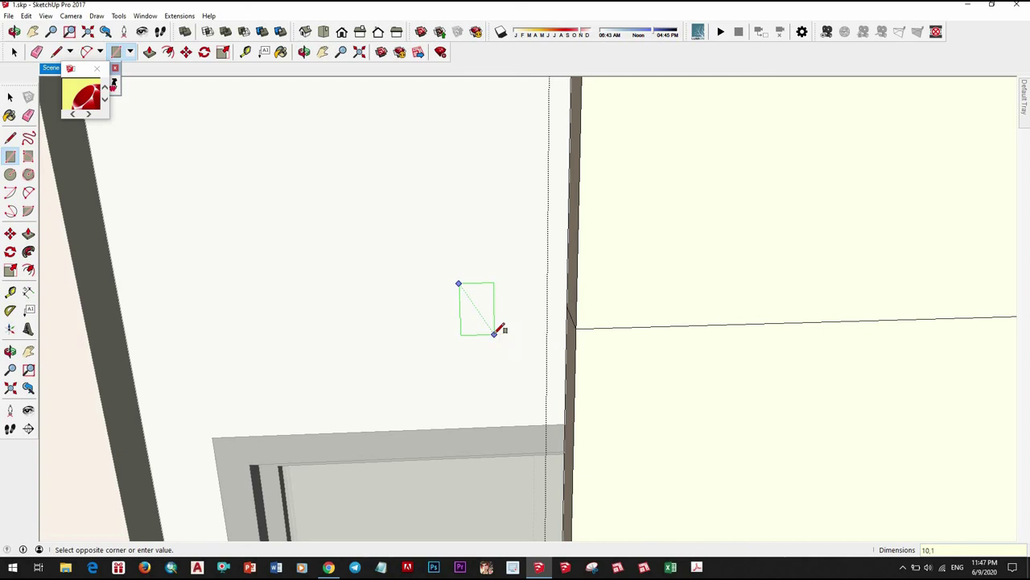
type("0")
key("Return")
key("space")
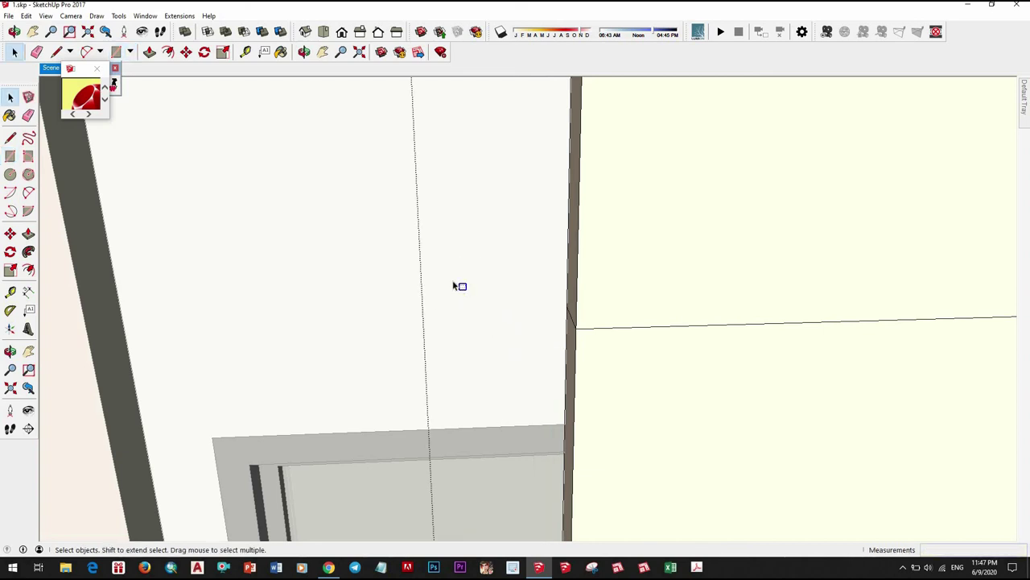
key("m")
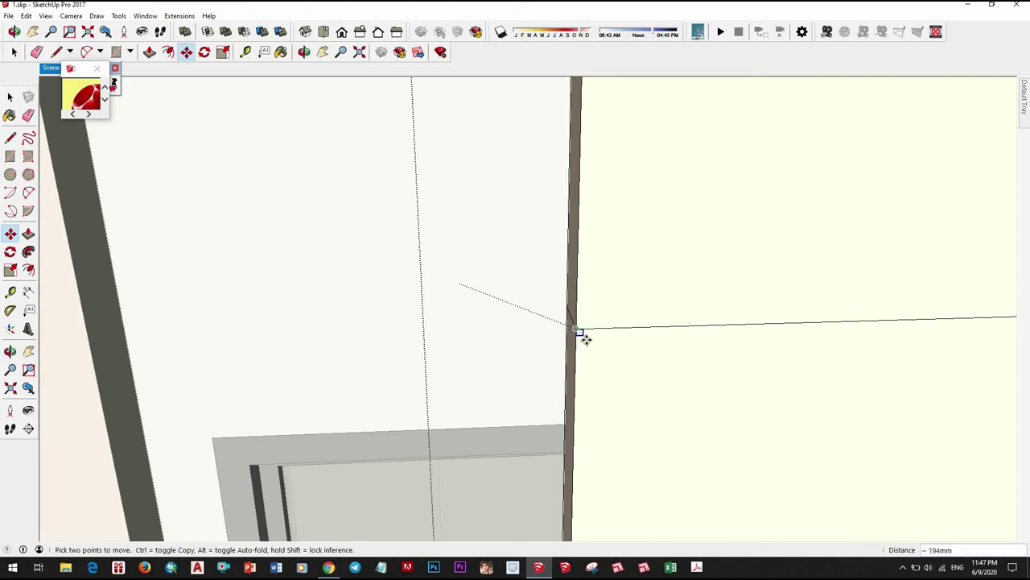
scroll(585, 339, "up", 2)
Step: Move the square to the wall corner and push it into the cladding, flush with the wall
left_click(574, 335)
key("space")
key("p")
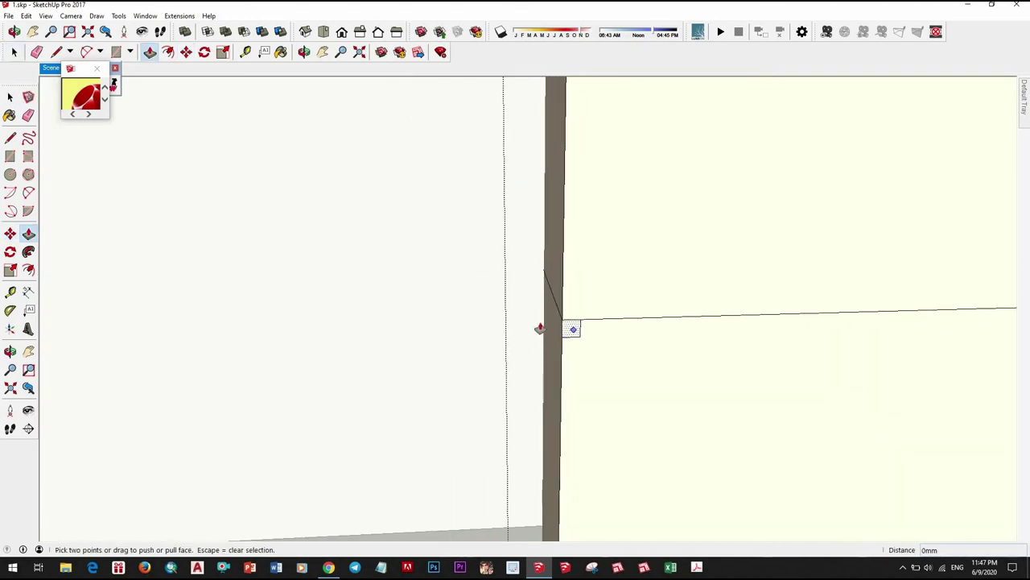
left_click(567, 329)
mouse_move(567, 329)
middle_mouse_down()
mouse_move(672, 357)
mouse_move(335, 300)
middle_mouse_up()
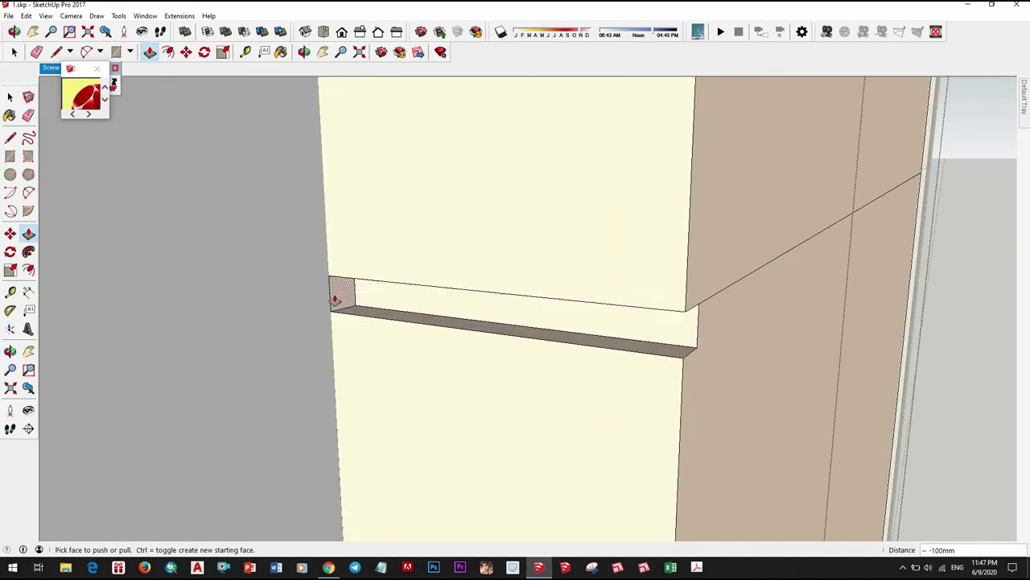
key("space")
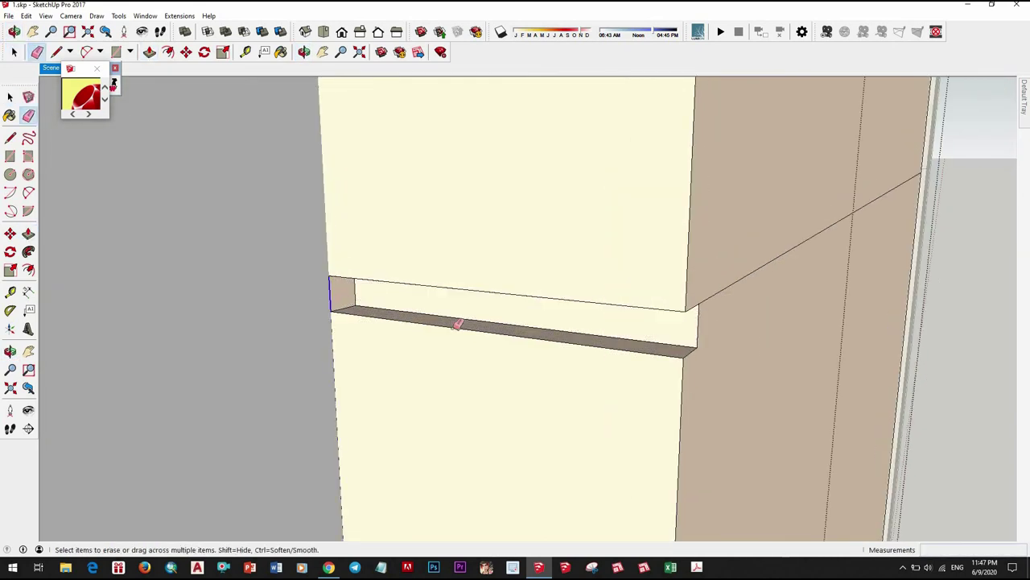
key("p")
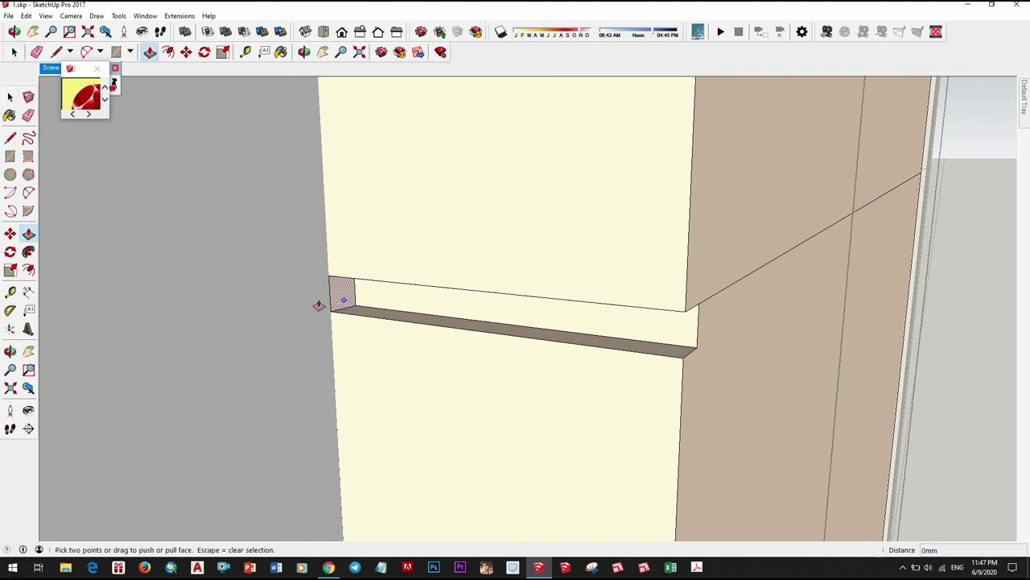
left_click_drag(345, 305, 320, 309)
mouse_move(319, 308)
middle_mouse_down()
mouse_move(571, 334)
mouse_move(565, 328)
middle_mouse_up()
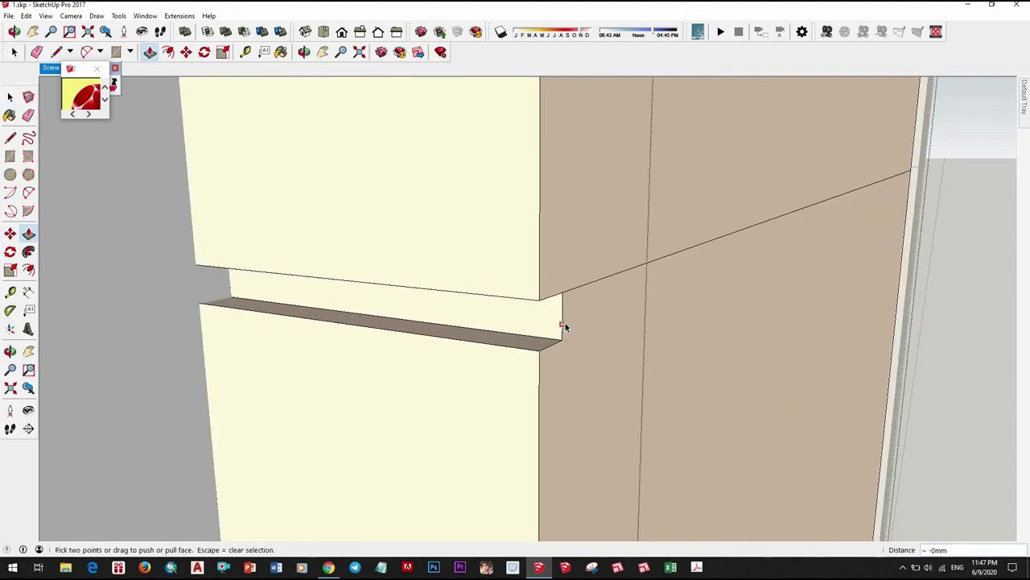
key("space")
Step: Draw a vertical edge on the brown side face and copy it 10 mm over
left_click(564, 328)
key("e")
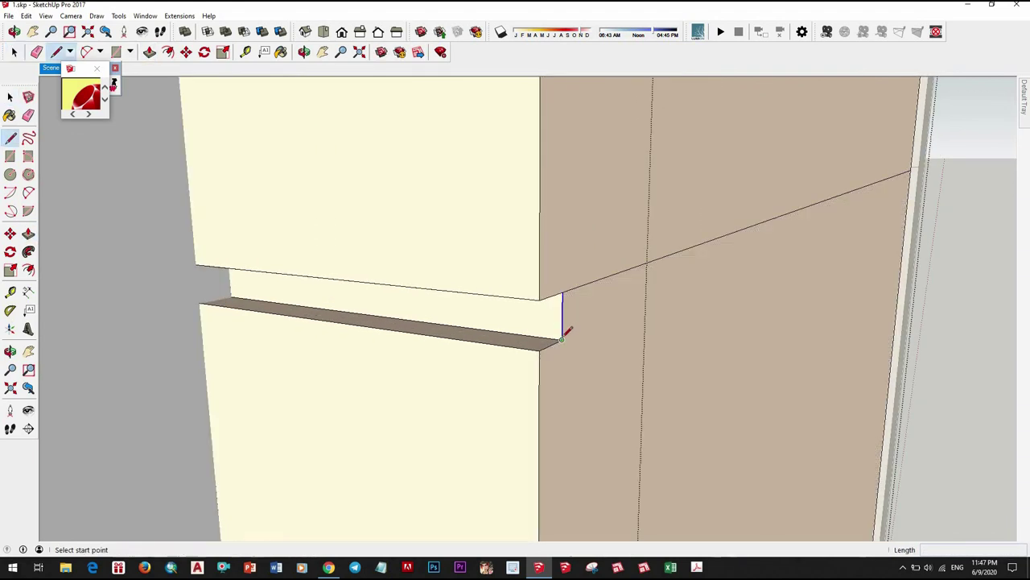
key("ctrl")
left_click(541, 333)
type("10")
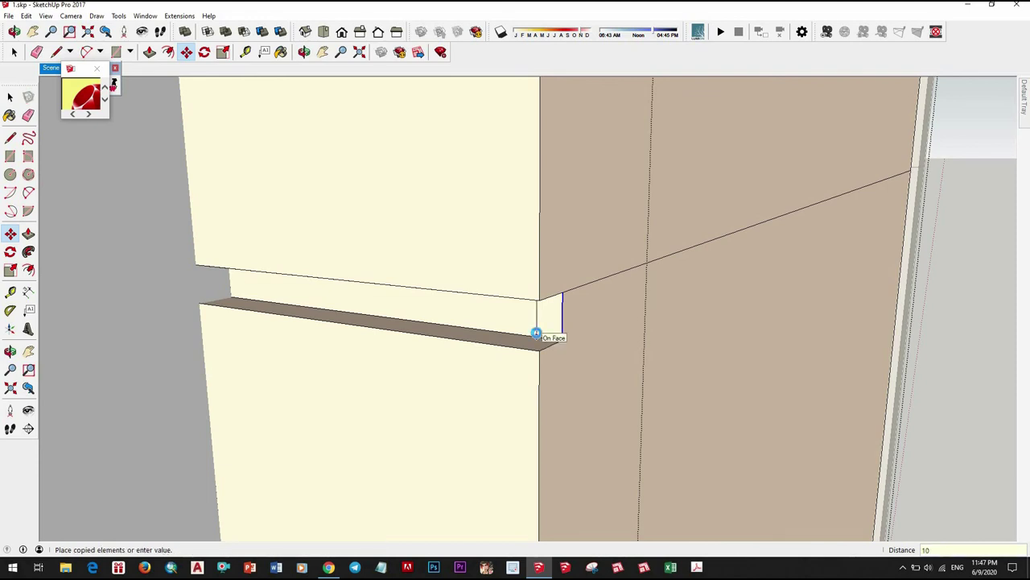
key("space")
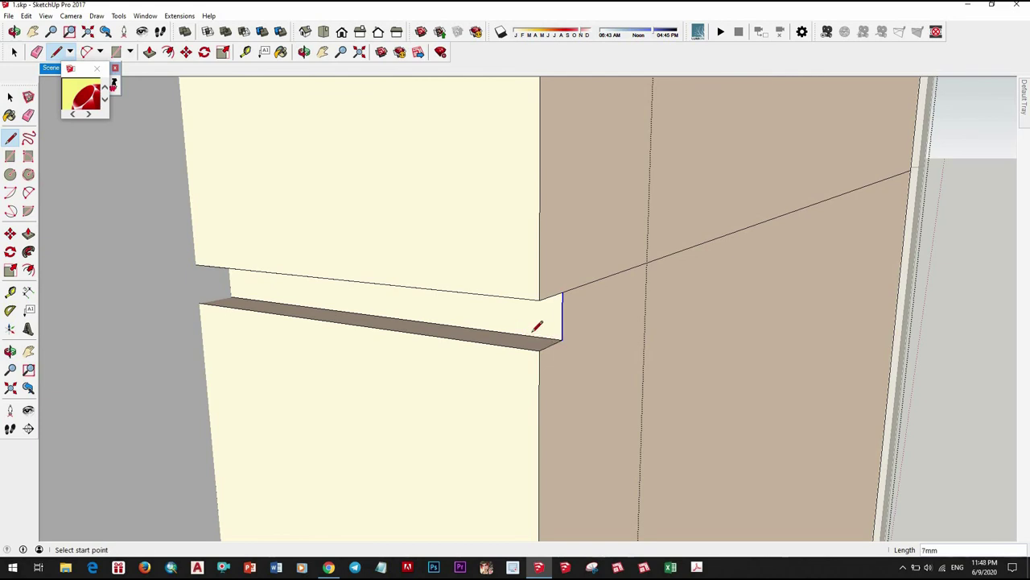
mouse_move(548, 302)
middle_mouse_down()
mouse_move(542, 295)
mouse_move(536, 306)
middle_mouse_up()
key("space")
key("p")
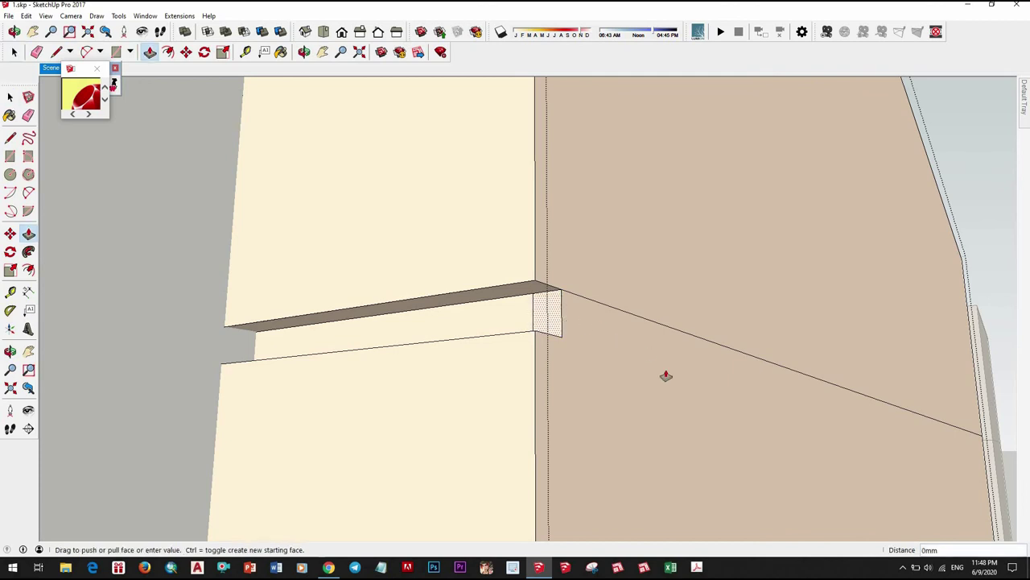
middle_click_drag(668, 373, 603, 421)
scroll(529, 389, "up", 5)
Step: Push the groove's end face -1790 mm so it runs across the full panel width
scroll(567, 352, "down", 5)
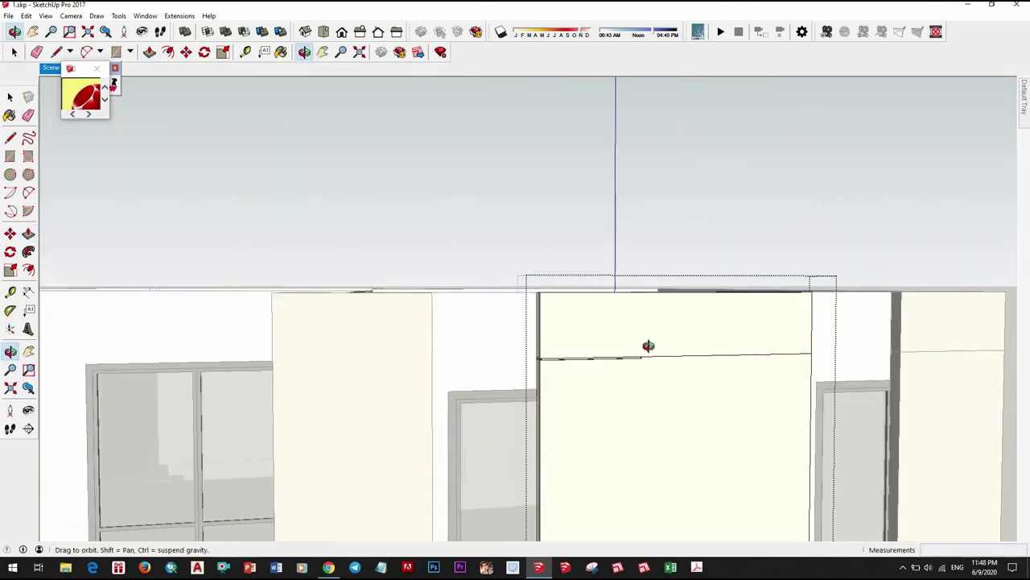
mouse_move(646, 345)
middle_mouse_down()
mouse_move(524, 361)
mouse_move(640, 313)
middle_mouse_up()
scroll(638, 311, "up", 3)
scroll(638, 314, "up", 2)
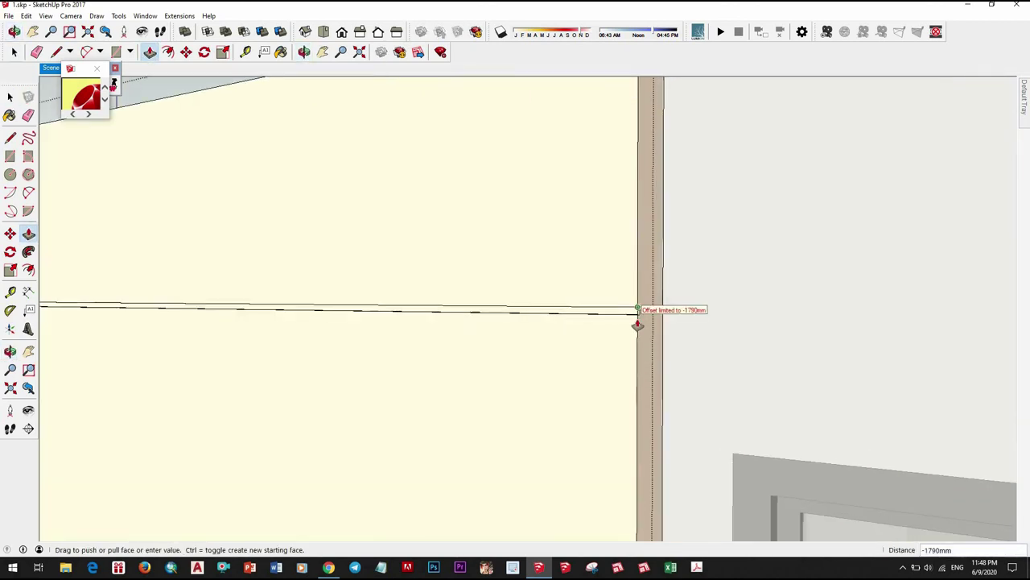
scroll(641, 314, "up", 1)
scroll(641, 321, "up", 3)
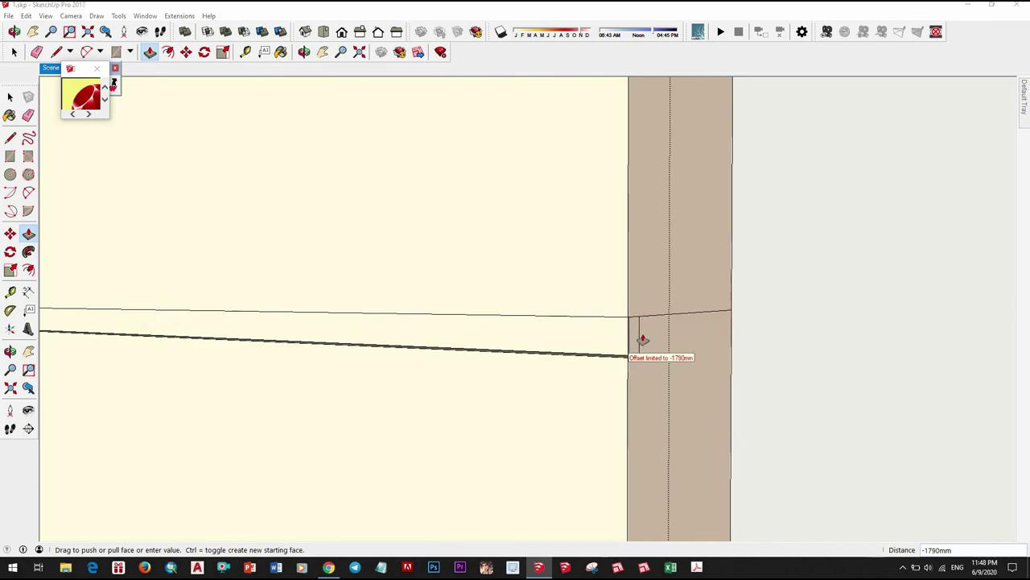
left_click(630, 385)
scroll(636, 338, "down", 3)
mouse_move(644, 320)
middle_mouse_down()
mouse_move(582, 354)
mouse_move(690, 347)
mouse_move(652, 367)
middle_mouse_up()
left_click(596, 350)
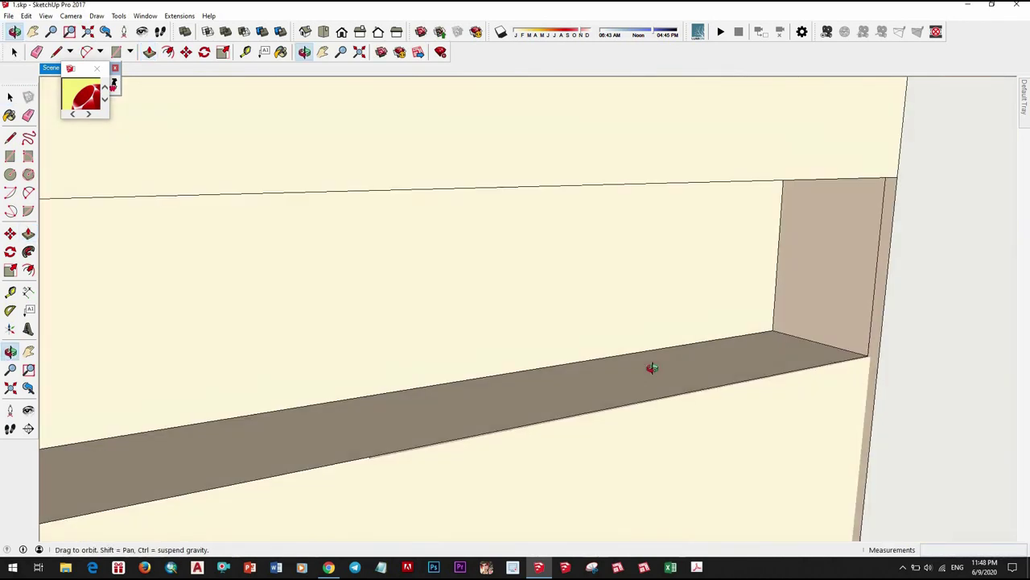
key("space")
Step: Draw a line closing the notch corner and erase the thin face strip below it
scroll(647, 361, "down", 2)
scroll(720, 366, "up", 3)
scroll(532, 395, "up", 2)
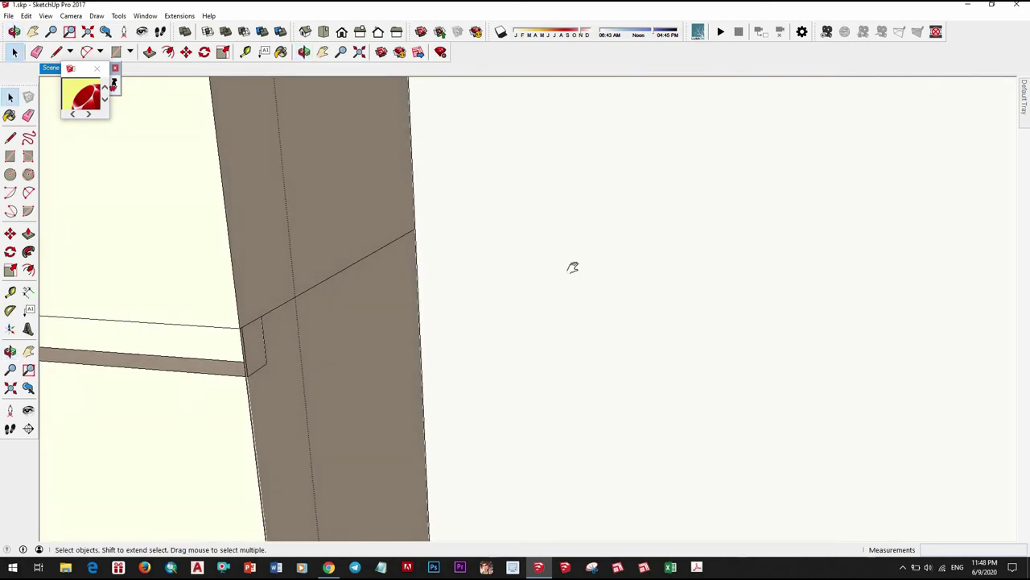
mouse_move(573, 267)
middle_mouse_down()
mouse_move(472, 363)
mouse_move(425, 269)
mouse_move(428, 338)
mouse_move(443, 348)
middle_mouse_up()
scroll(427, 301, "up", 1)
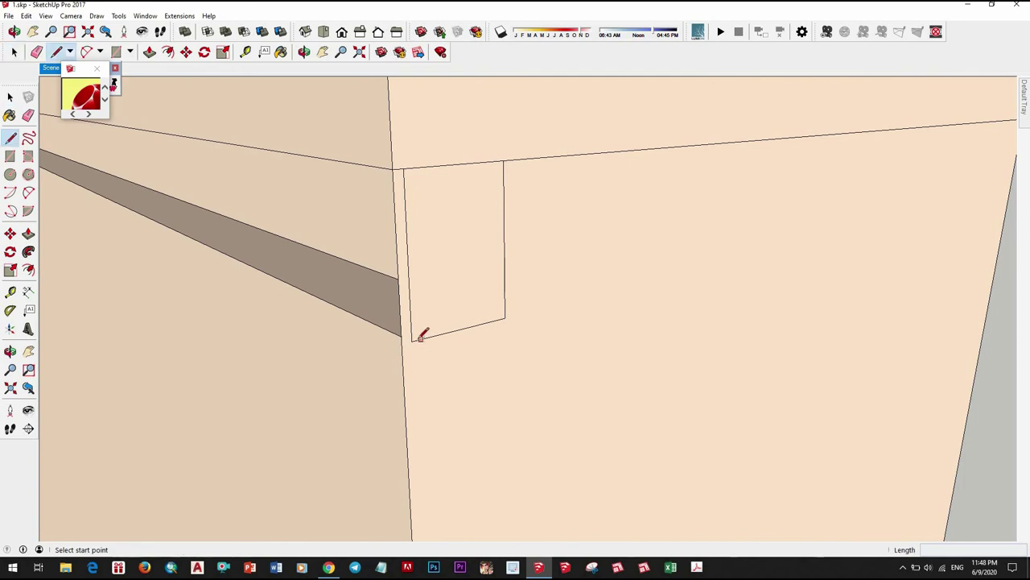
left_click(408, 332)
key("space")
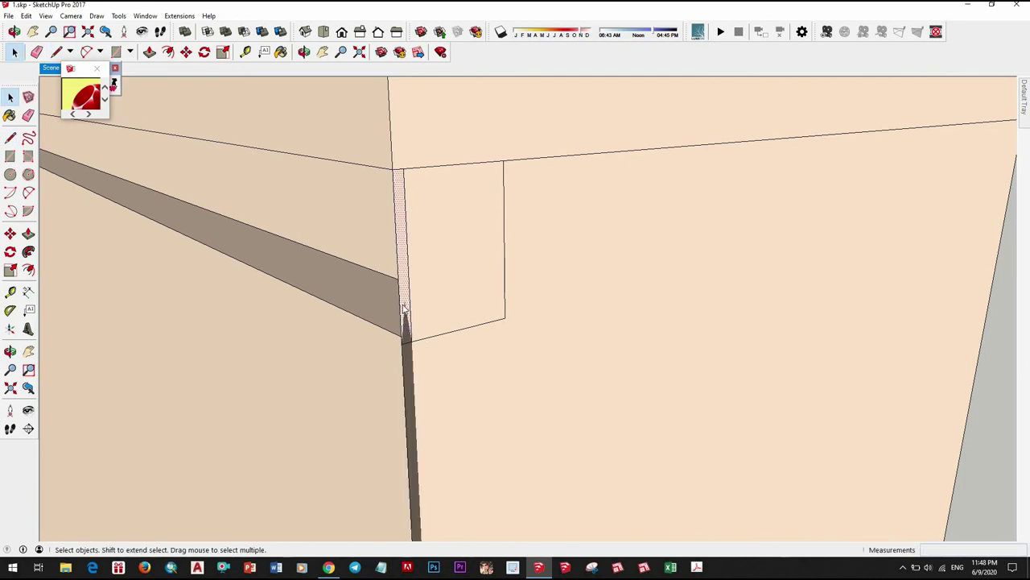
right_click(405, 310)
left_click(431, 224)
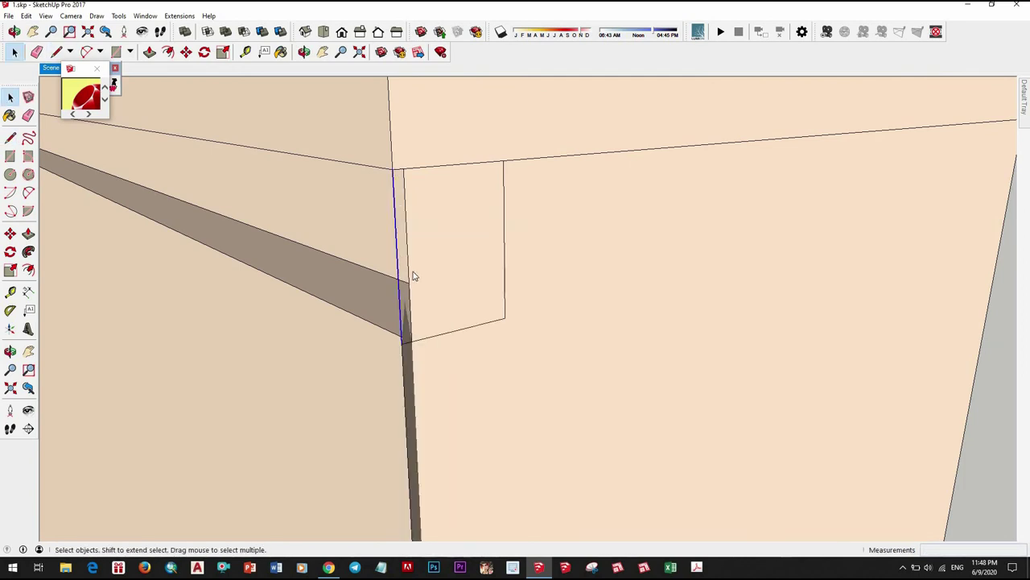
mouse_move(414, 276)
middle_mouse_down()
mouse_move(508, 316)
mouse_move(597, 325)
middle_mouse_up()
scroll(509, 316, "up", 2)
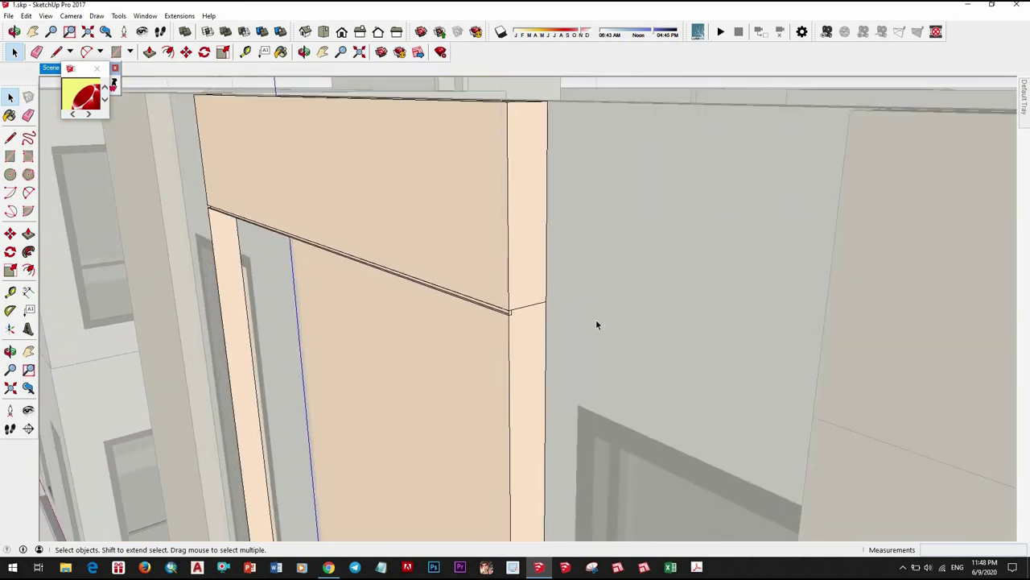
scroll(685, 298, "up", 3)
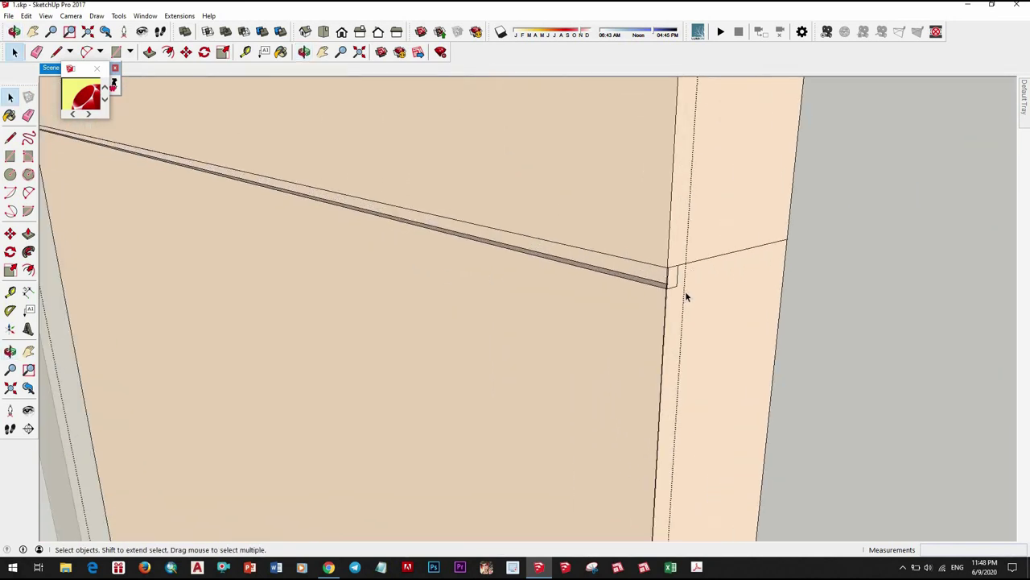
scroll(686, 297, "down", 3)
mouse_move(663, 319)
middle_mouse_down()
mouse_move(582, 329)
mouse_move(663, 346)
mouse_move(626, 330)
mouse_move(647, 269)
mouse_move(580, 249)
mouse_move(632, 273)
mouse_move(635, 308)
mouse_move(717, 260)
mouse_move(699, 266)
middle_mouse_up()
scroll(699, 266, "up", 3)
scroll(690, 276, "down", 2)
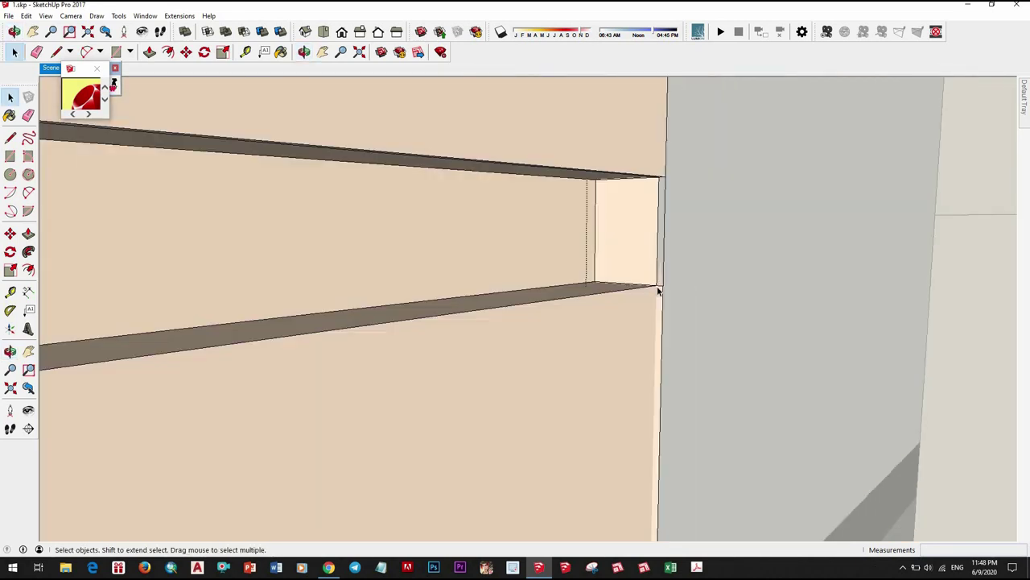
scroll(658, 292, "up", 2)
mouse_move(748, 292)
middle_mouse_down()
mouse_move(656, 327)
mouse_move(653, 338)
middle_mouse_up()
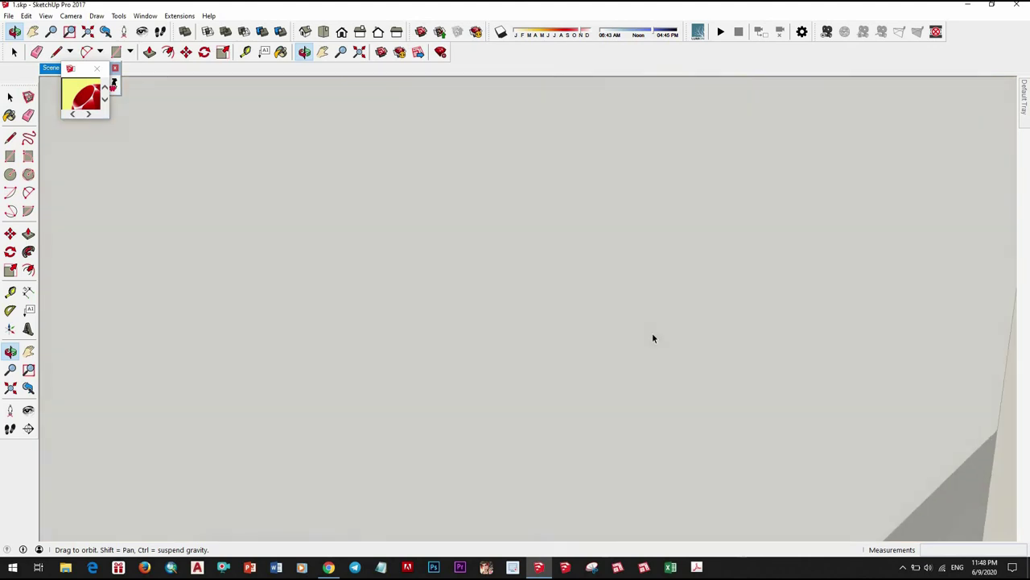
scroll(580, 322, "down", 3)
mouse_move(589, 317)
middle_mouse_down()
mouse_move(292, 340)
mouse_move(517, 362)
middle_mouse_up()
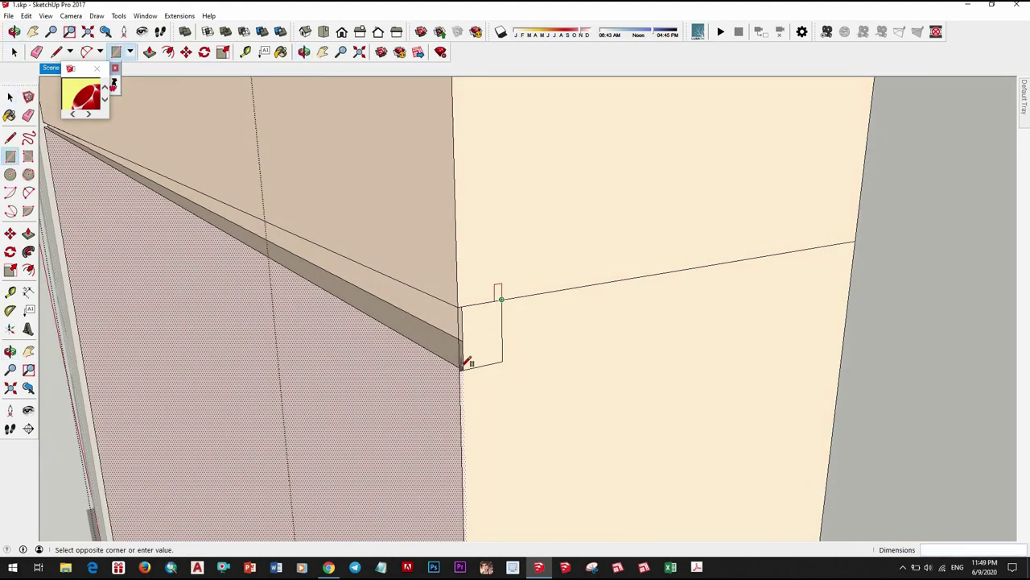
mouse_move(548, 396)
middle_mouse_down()
mouse_move(552, 344)
mouse_move(864, 304)
mouse_move(850, 291)
middle_mouse_up()
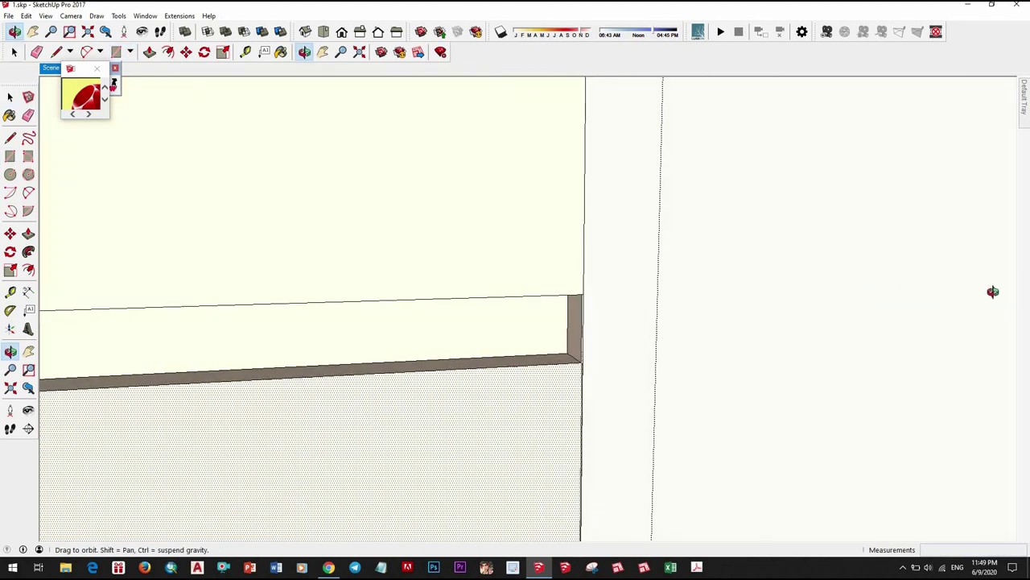
middle_click_drag(992, 291, 951, 312)
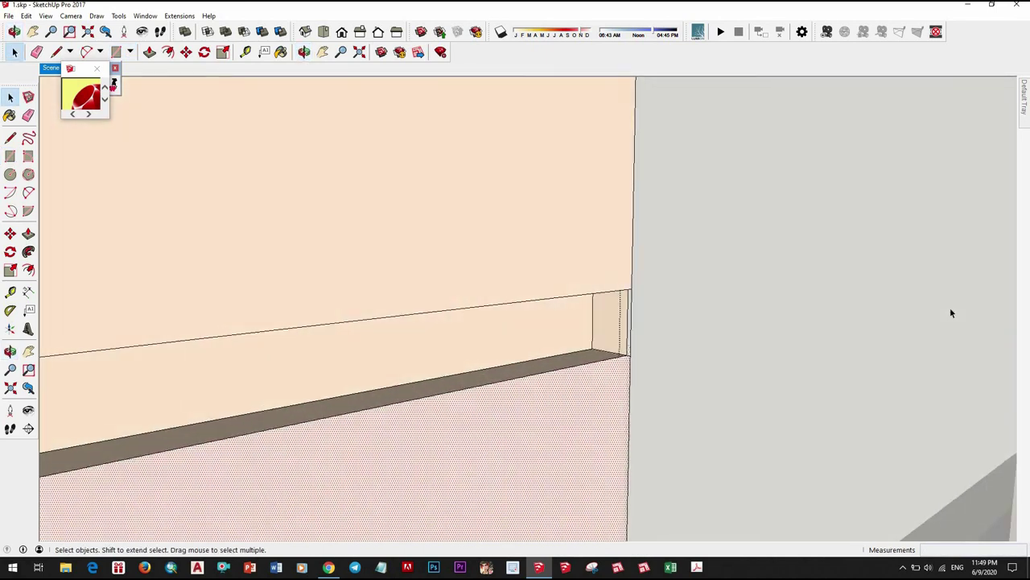
left_click(626, 360)
scroll(631, 350, "up", 2)
mouse_move(632, 350)
middle_mouse_down()
mouse_move(692, 338)
mouse_move(592, 379)
mouse_move(642, 362)
mouse_move(856, 428)
mouse_move(893, 329)
middle_mouse_up()
left_click(657, 272)
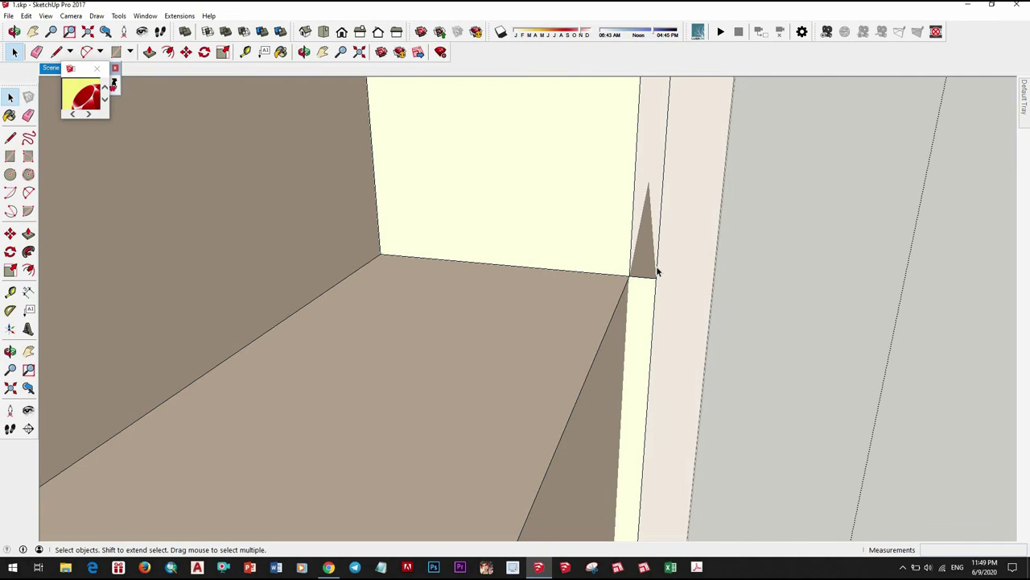
Step: Draw a rectangle across the notch and hide the new face
key("r")
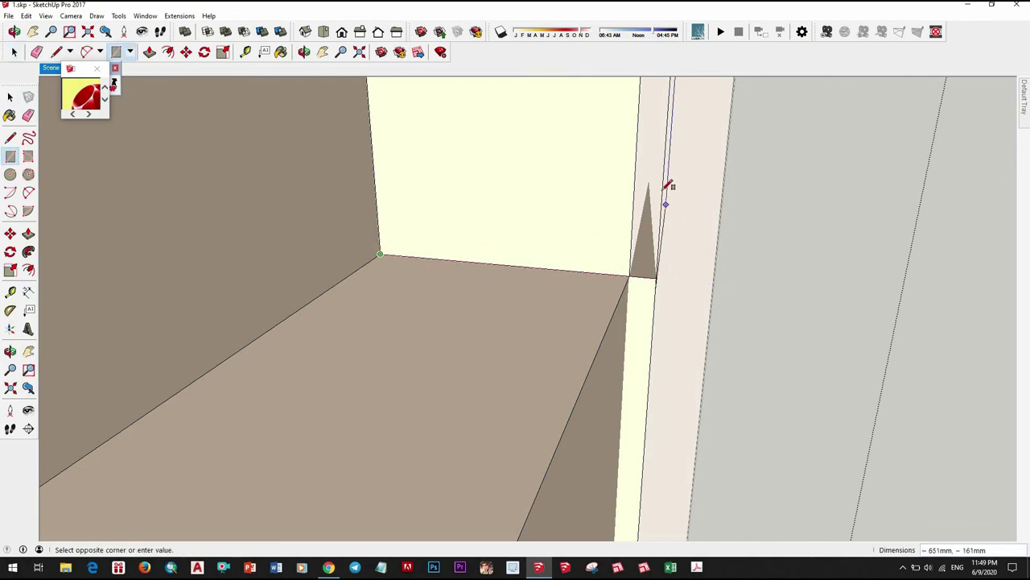
left_click(661, 191)
key("space")
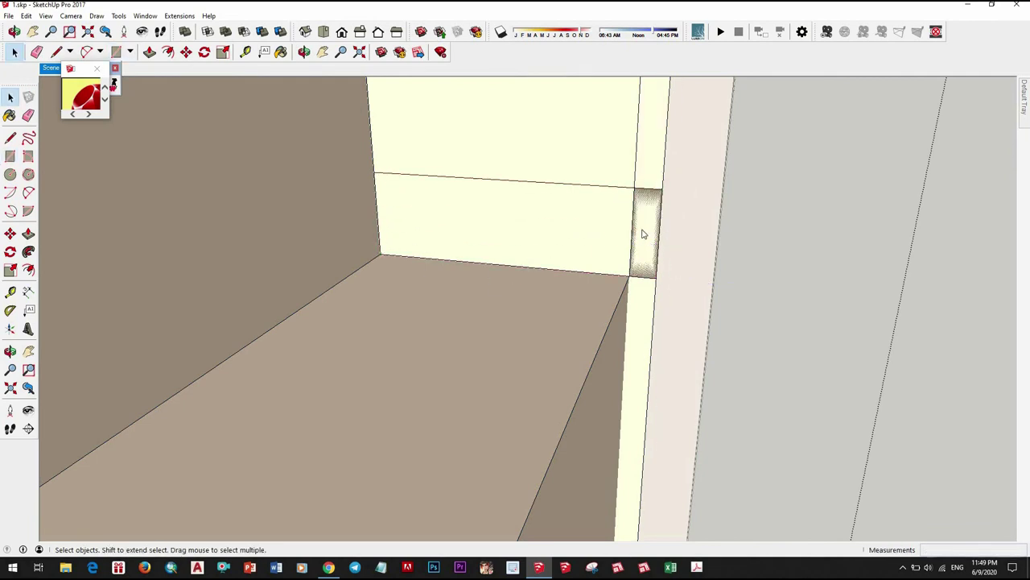
right_click(642, 231)
left_click(662, 233)
Step: Erase the stray notch face and its leftover edges so the recess is open
mouse_move(582, 295)
middle_mouse_down()
mouse_move(537, 325)
mouse_move(597, 234)
middle_mouse_up()
scroll(621, 185, "up", 5)
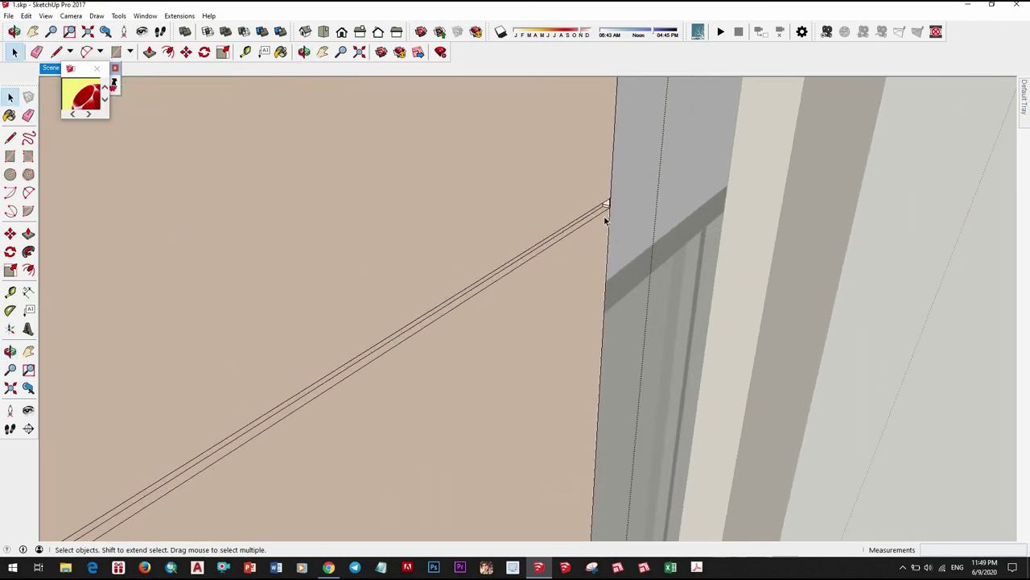
scroll(600, 230, "down", 2)
scroll(600, 233, "up", 2)
mouse_move(604, 245)
middle_mouse_down()
mouse_move(437, 329)
mouse_move(647, 285)
mouse_move(331, 335)
mouse_move(378, 301)
mouse_move(550, 283)
middle_mouse_up()
scroll(553, 286, "up", 2)
scroll(499, 240, "up", 2)
mouse_move(499, 240)
middle_mouse_down()
mouse_move(687, 357)
mouse_move(652, 322)
middle_mouse_up()
triple_click(589, 279)
left_click(592, 302)
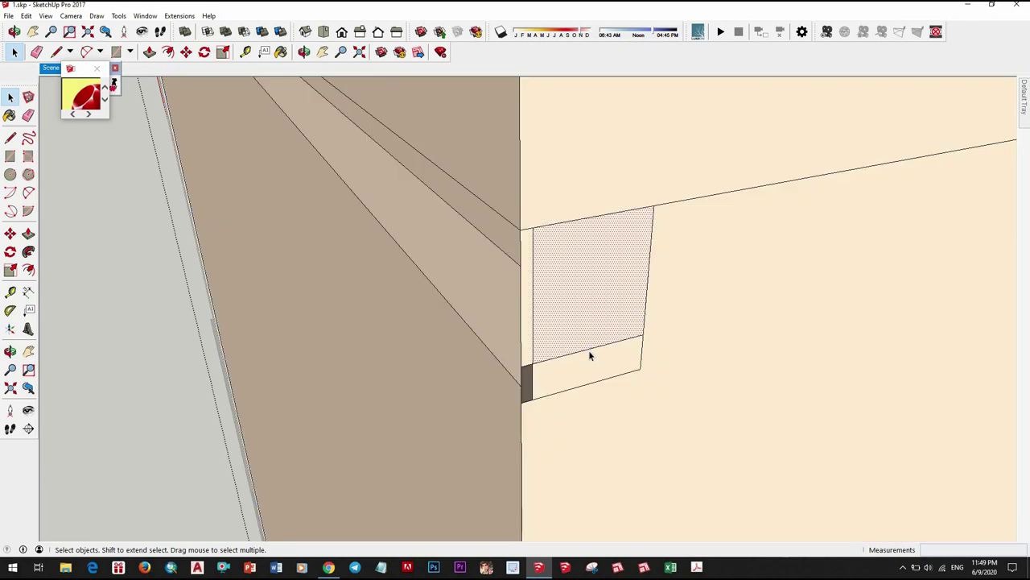
key("e")
left_click(541, 354)
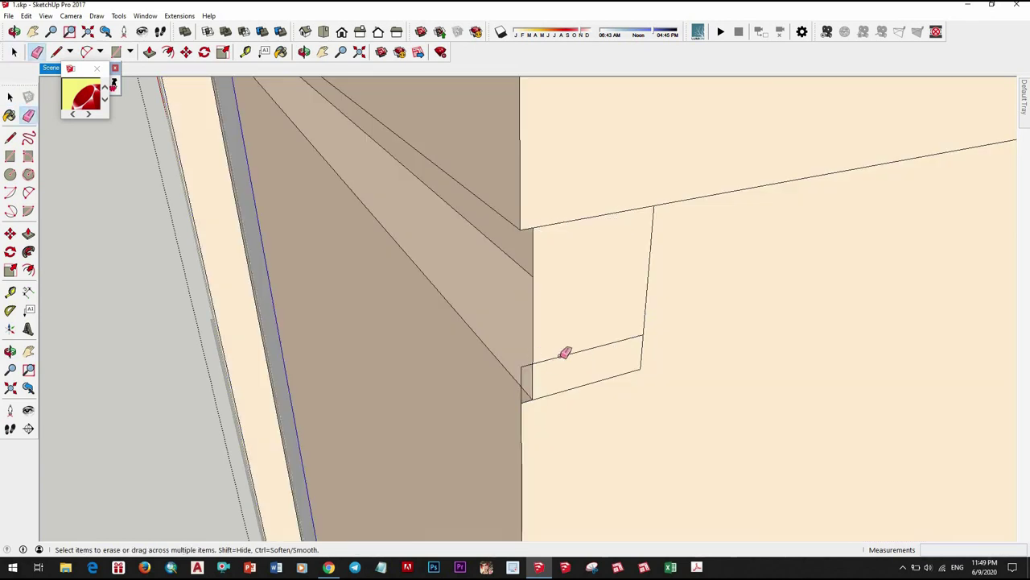
left_click(564, 355)
right_click(575, 316)
left_click(600, 223)
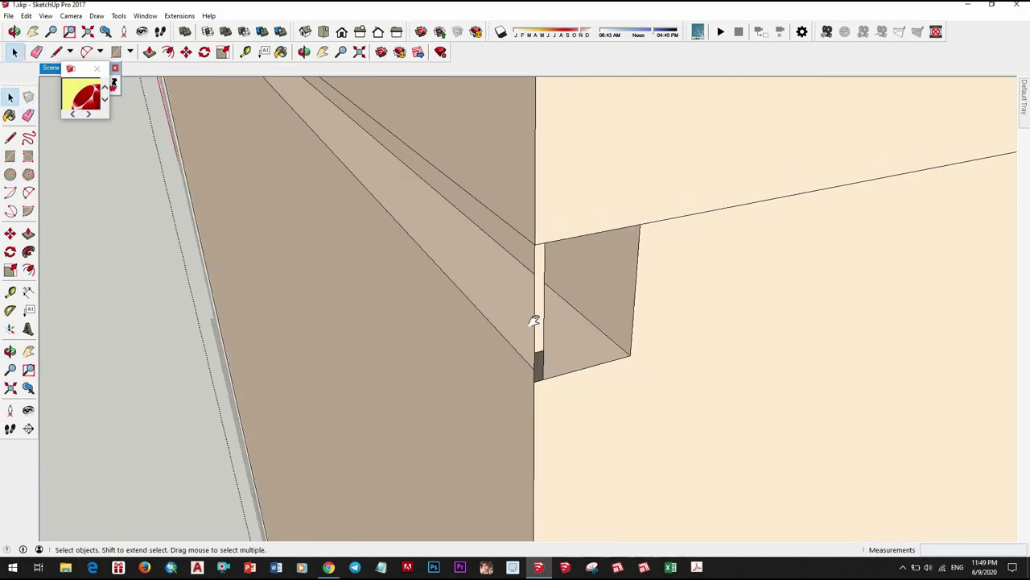
middle_click_drag(534, 322, 582, 326)
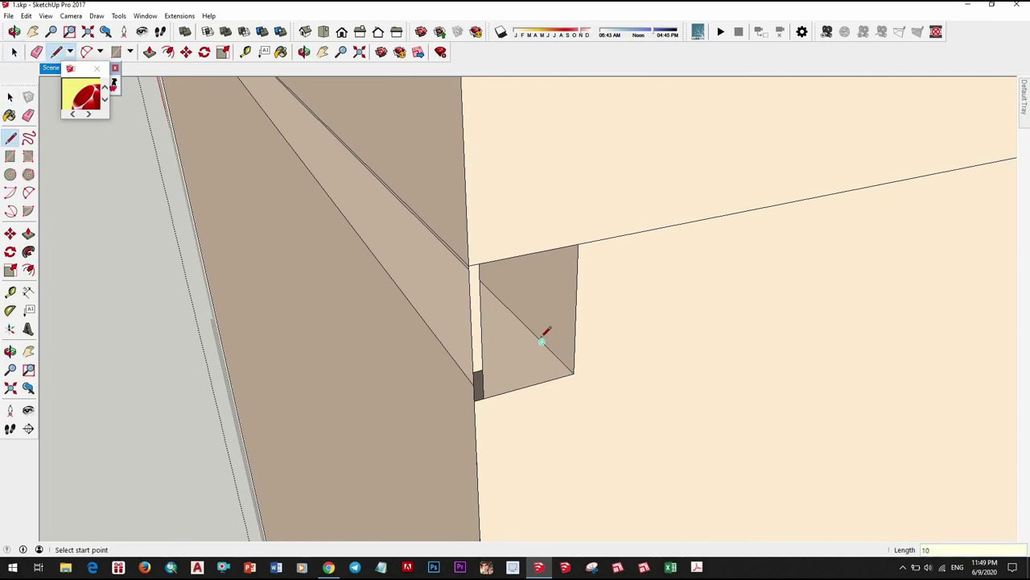
Step: Draw a 10 mm line across the notch and push the notch face through the panel
left_click(541, 342)
middle_click_drag(542, 343, 541, 230)
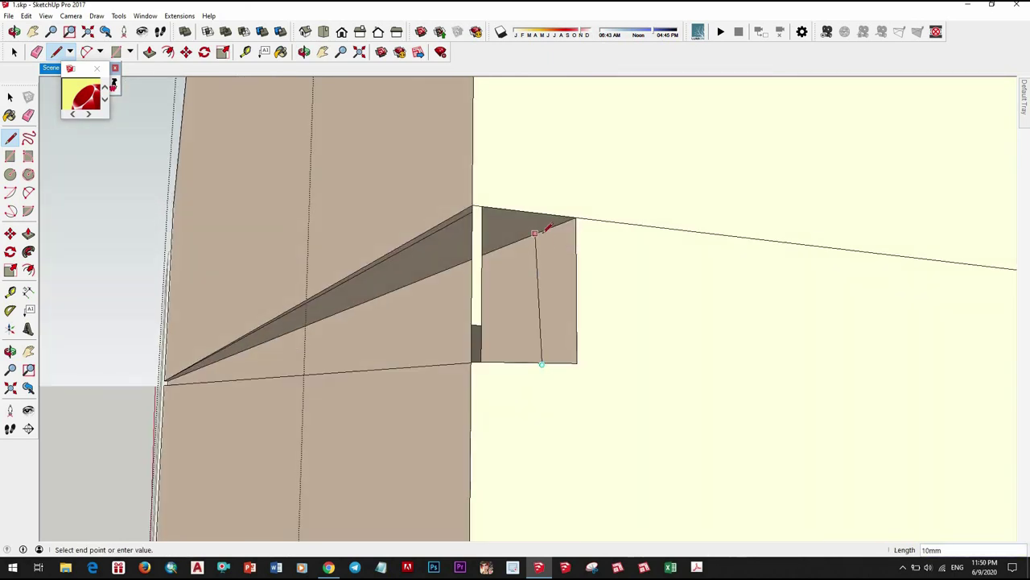
key("space")
key("p")
mouse_move(617, 315)
middle_mouse_down()
mouse_move(626, 439)
mouse_move(754, 362)
mouse_move(743, 315)
middle_mouse_up()
left_click(742, 314)
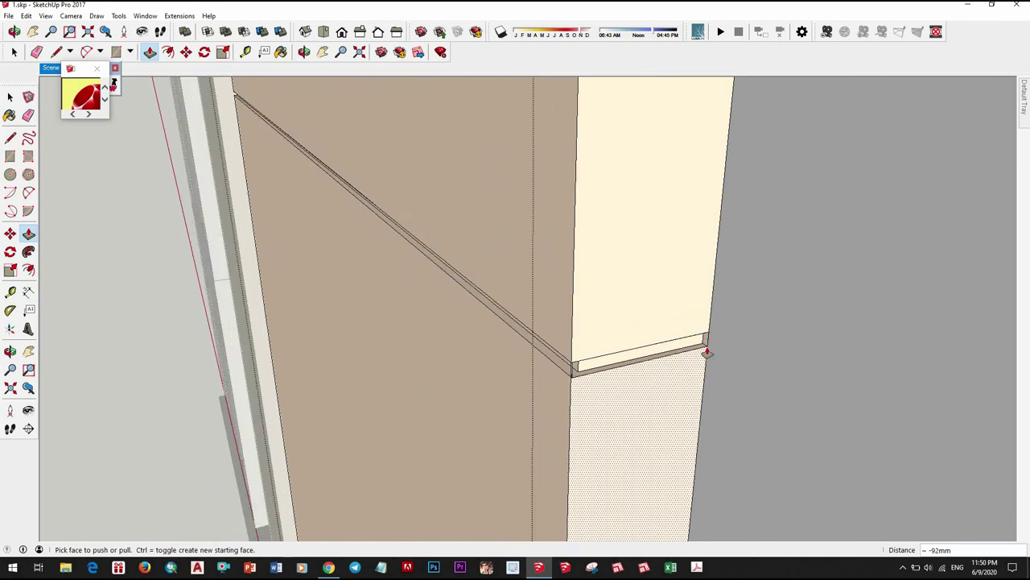
key("space")
scroll(683, 346, "up", 5)
scroll(681, 345, "up", 2)
Step: Push the notch's side face flush so the groove continues around the corner
key("p")
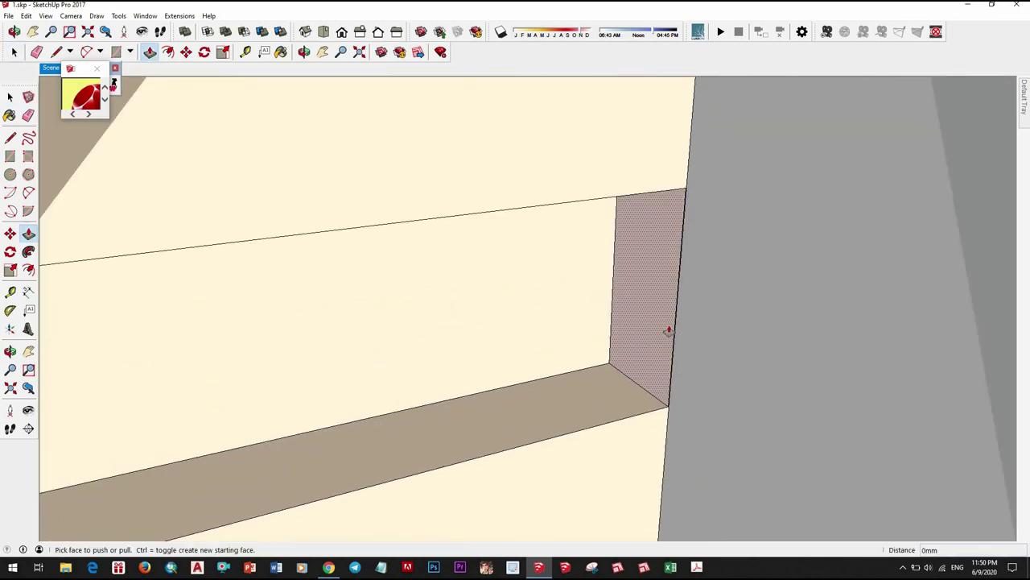
left_click(667, 330)
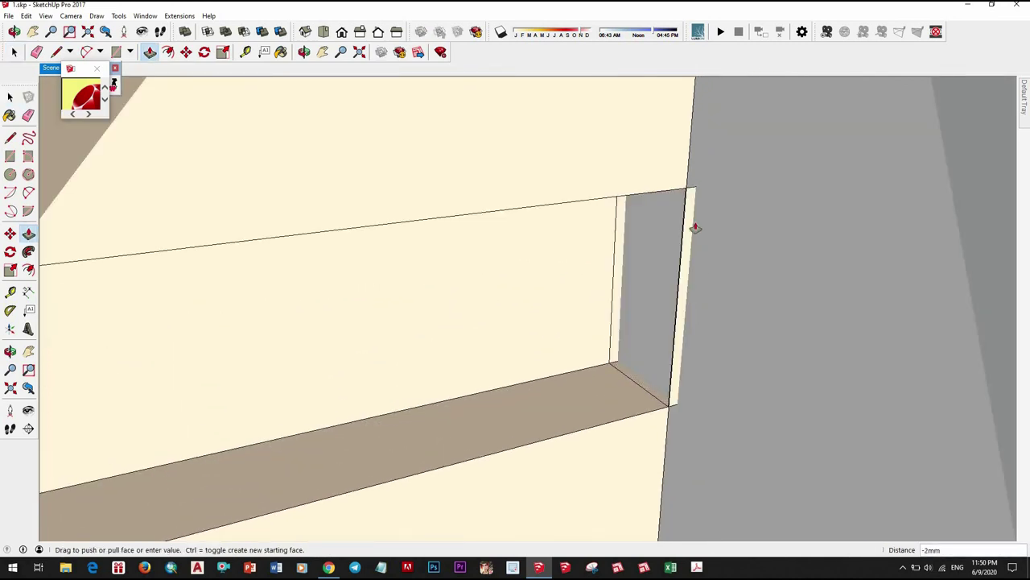
left_click(688, 177)
key("space")
mouse_move(638, 388)
middle_mouse_down()
mouse_move(650, 345)
mouse_move(275, 286)
middle_mouse_up()
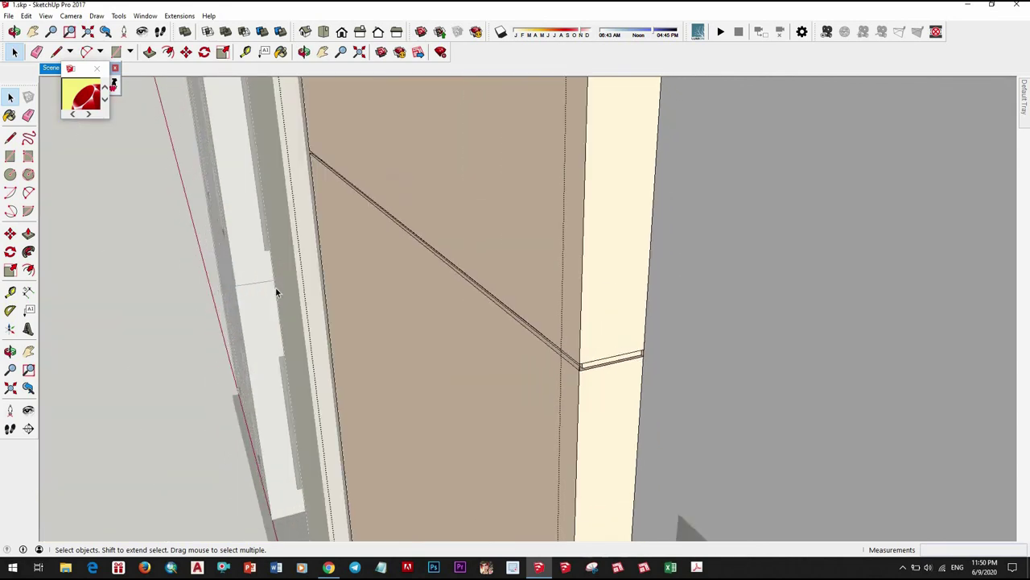
scroll(241, 274, "down", 3)
mouse_move(197, 252)
middle_mouse_down()
mouse_move(810, 200)
mouse_move(628, 358)
middle_mouse_up()
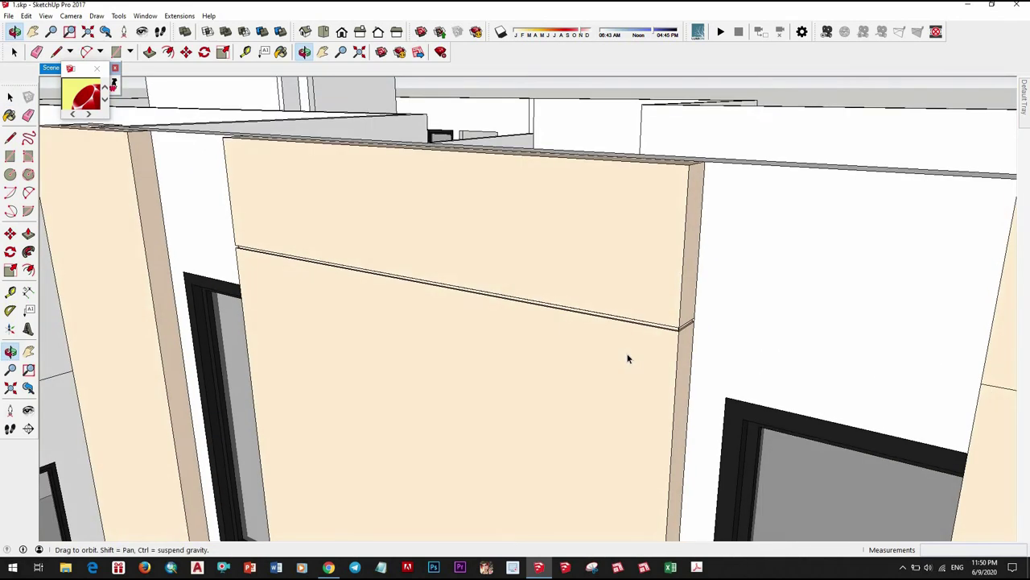
Step: Place Tape Measure guides 60 mm from the panel edge and 10 mm from the corner
scroll(644, 322, "down", 5)
scroll(649, 460, "up", 3)
scroll(575, 409, "up", 3)
mouse_move(574, 410)
middle_mouse_down()
mouse_move(864, 417)
mouse_move(451, 407)
middle_mouse_up()
scroll(446, 407, "up", 3)
scroll(475, 401, "up", 3)
scroll(494, 390, "up", 2)
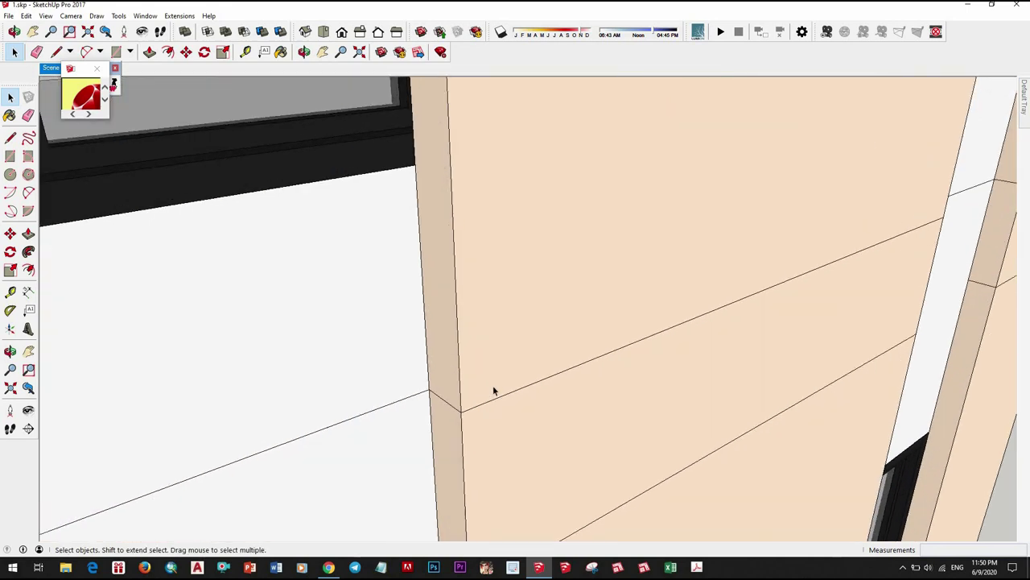
scroll(350, 415, "up", 2)
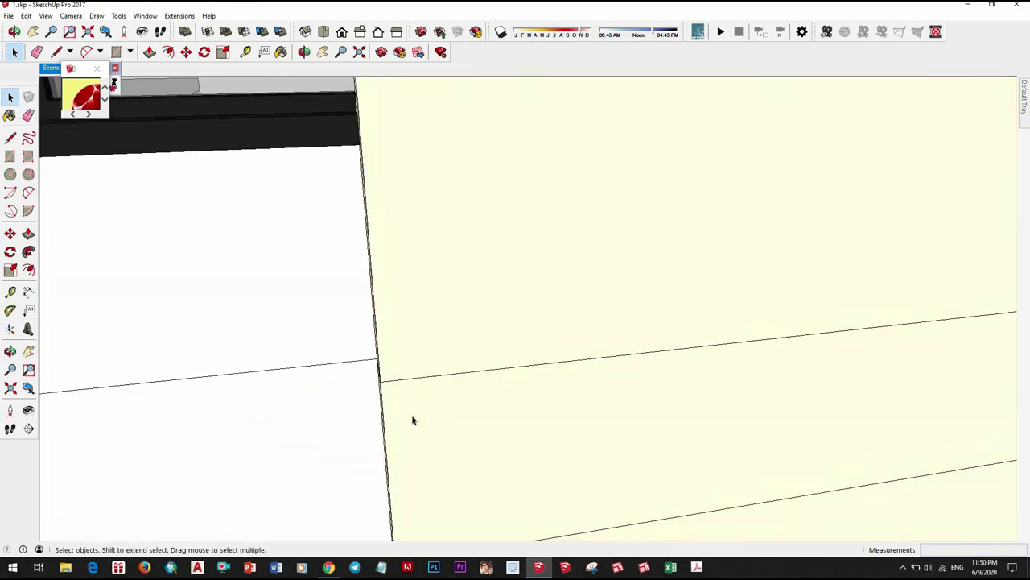
mouse_move(412, 419)
middle_mouse_down()
mouse_move(440, 386)
mouse_move(540, 383)
mouse_move(490, 398)
mouse_move(513, 357)
middle_mouse_up()
double_click(490, 398)
scroll(513, 357, "up", 1)
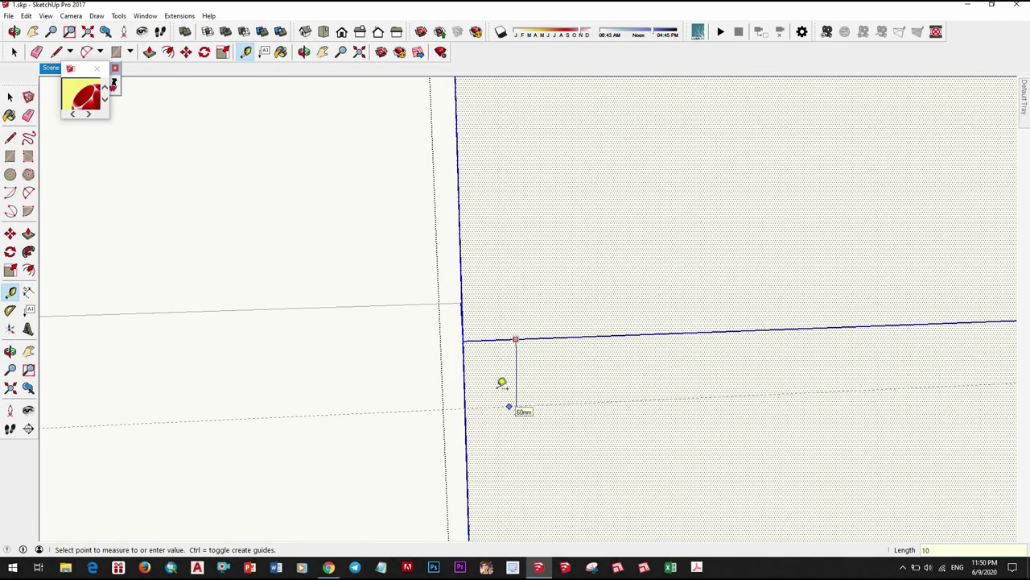
left_click(501, 382)
middle_click_drag(501, 382, 480, 353)
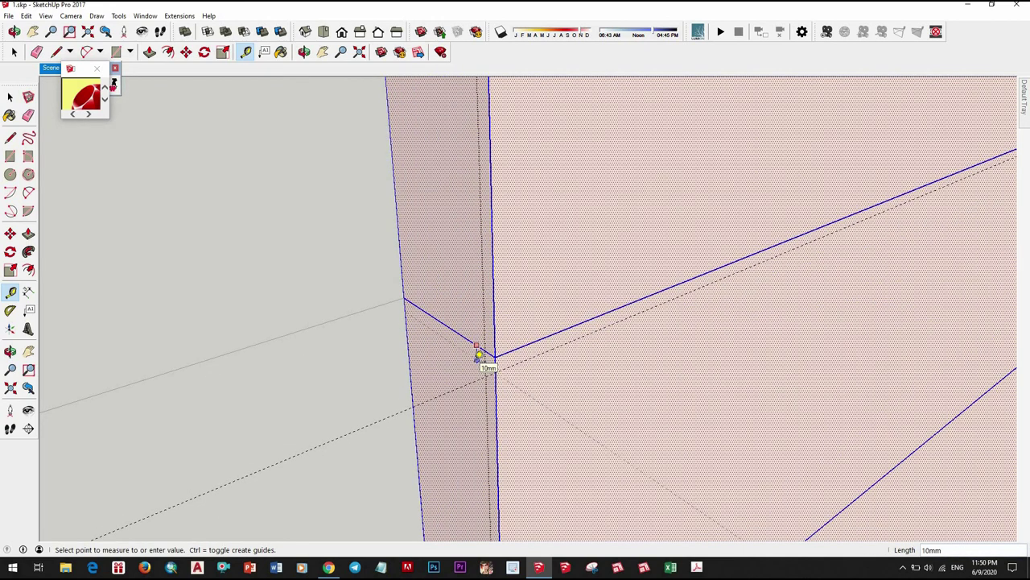
left_click(577, 359)
middle_click_drag(577, 358, 610, 273)
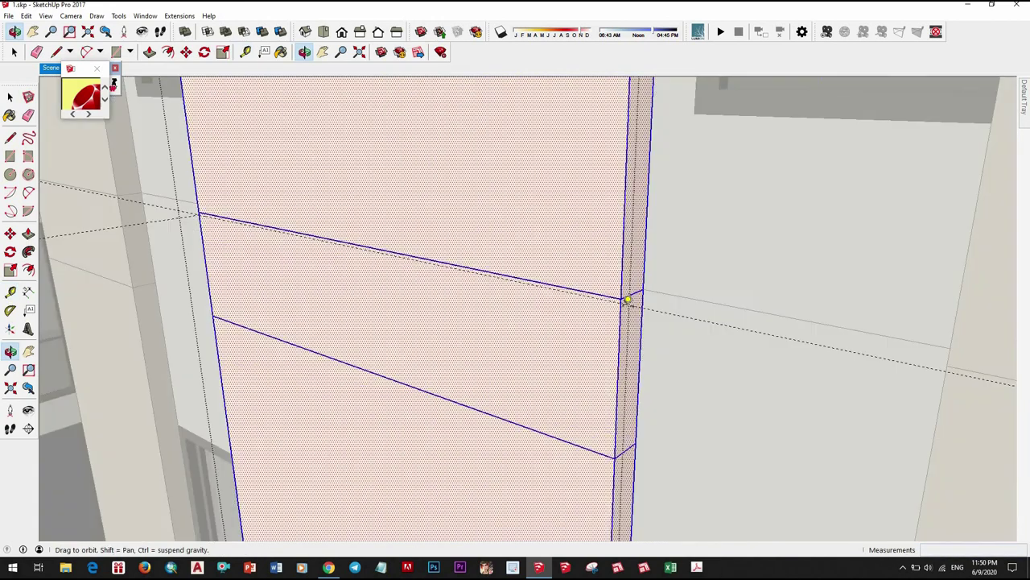
Step: Copy the new guide along the cladding toward the light front panel, about 1551 mm
key("space")
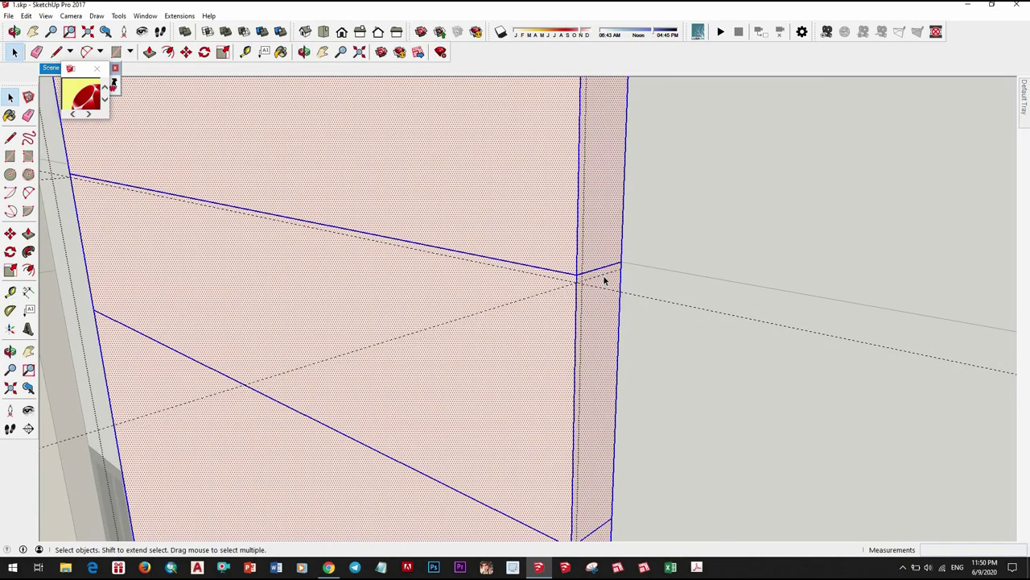
left_click(594, 290)
mouse_move(688, 333)
middle_mouse_down()
mouse_move(513, 330)
mouse_move(518, 290)
mouse_move(528, 310)
middle_mouse_up()
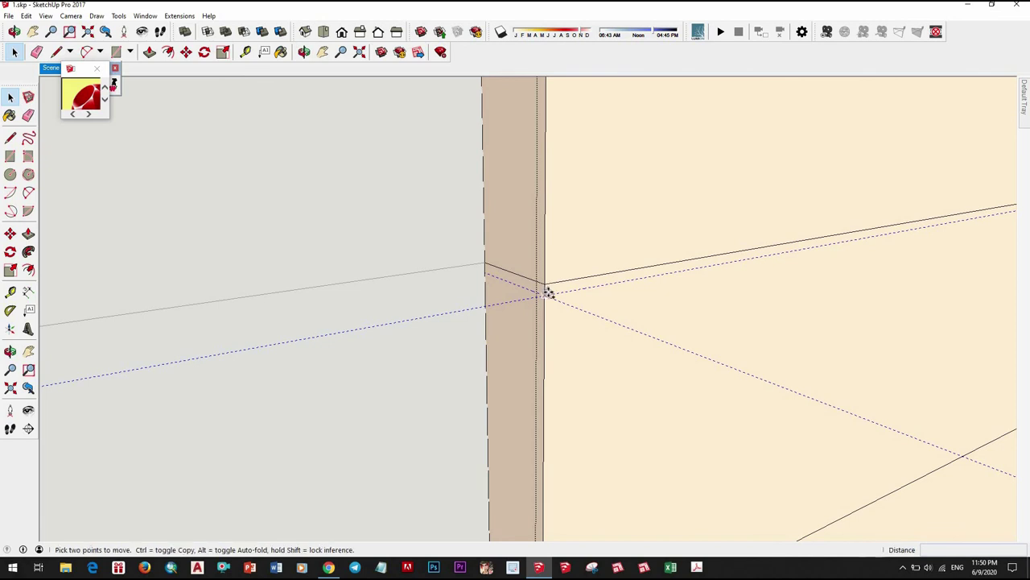
left_click(547, 293)
key("ctrl")
mouse_move(552, 395)
middle_mouse_down()
mouse_move(529, 437)
mouse_move(516, 425)
mouse_move(540, 333)
mouse_move(557, 344)
mouse_move(559, 313)
mouse_move(566, 347)
mouse_move(559, 299)
mouse_move(620, 301)
mouse_move(570, 322)
mouse_move(563, 301)
mouse_move(540, 401)
middle_mouse_up()
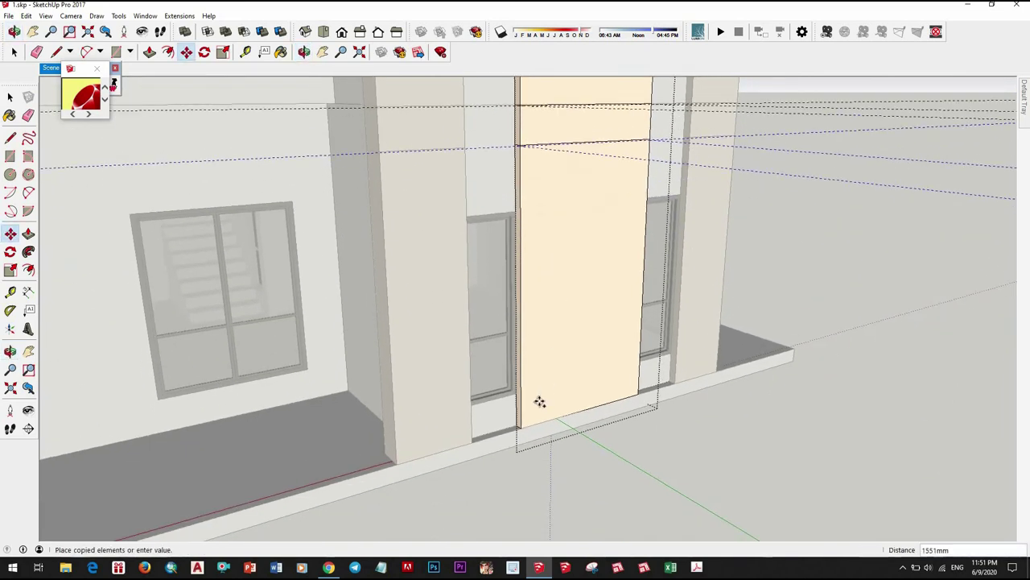
Step: Place the guide copy on the front panel and add a second guide copy
left_click(552, 306)
middle_click_drag(552, 306, 598, 223)
scroll(594, 236, "up", 3)
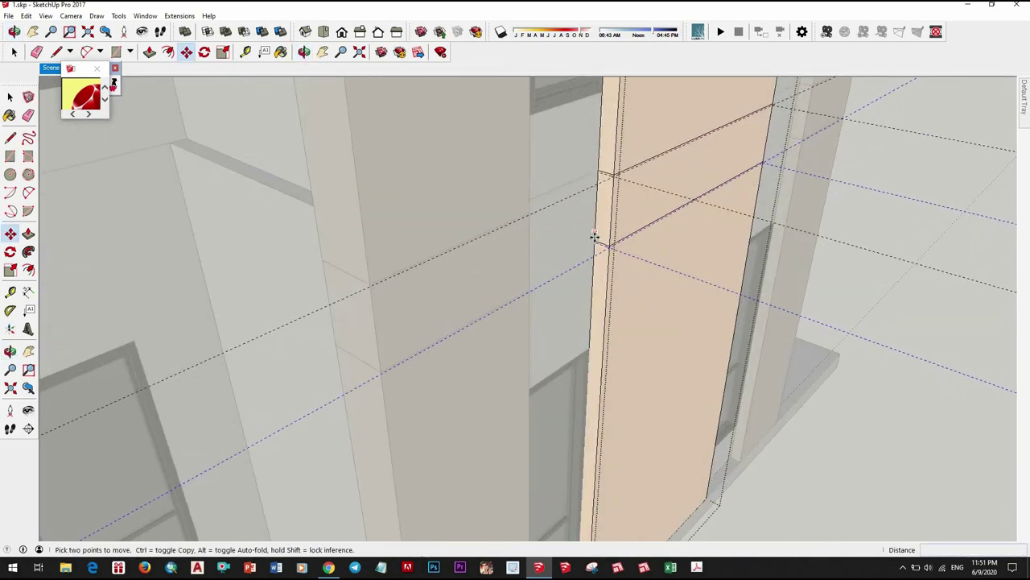
scroll(595, 236, "up", 2)
left_click(600, 282)
mouse_move(600, 282)
middle_mouse_down()
mouse_move(582, 256)
mouse_move(545, 414)
middle_mouse_up()
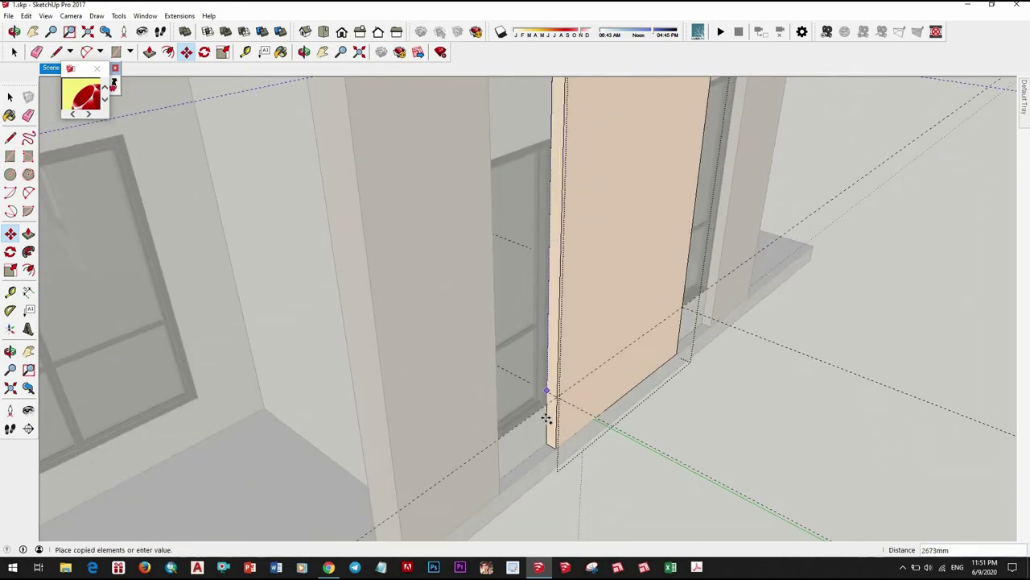
scroll(546, 400, "up", 2)
left_click(594, 347)
mouse_move(594, 348)
middle_mouse_down()
mouse_move(525, 301)
mouse_move(409, 315)
middle_mouse_up()
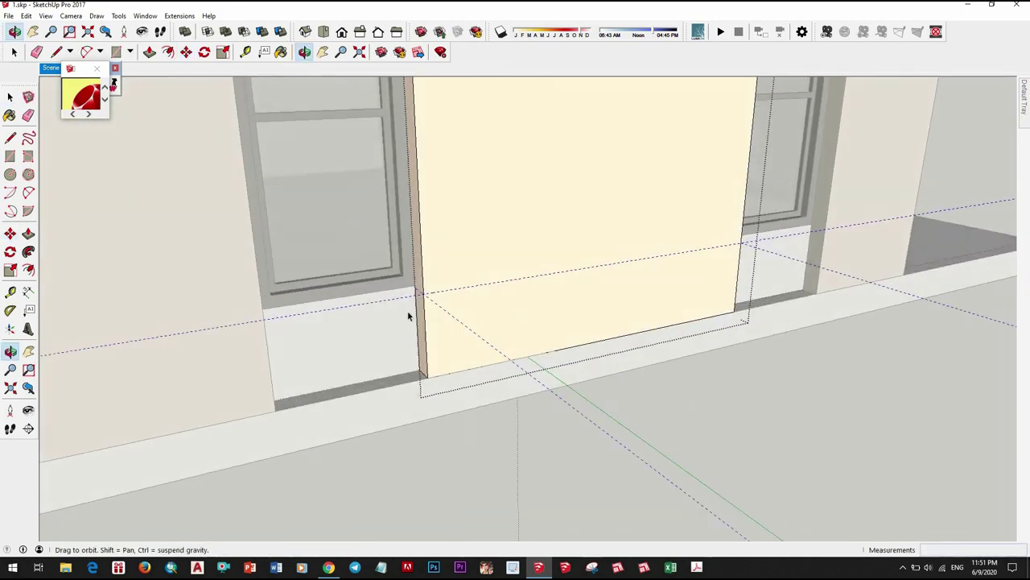
Step: Copy another guide to the front panel edge, forming a parallel pair about 11 mm apart
key("space")
middle_click_drag(497, 325, 485, 218)
left_click_drag(496, 270, 497, 275)
key("space")
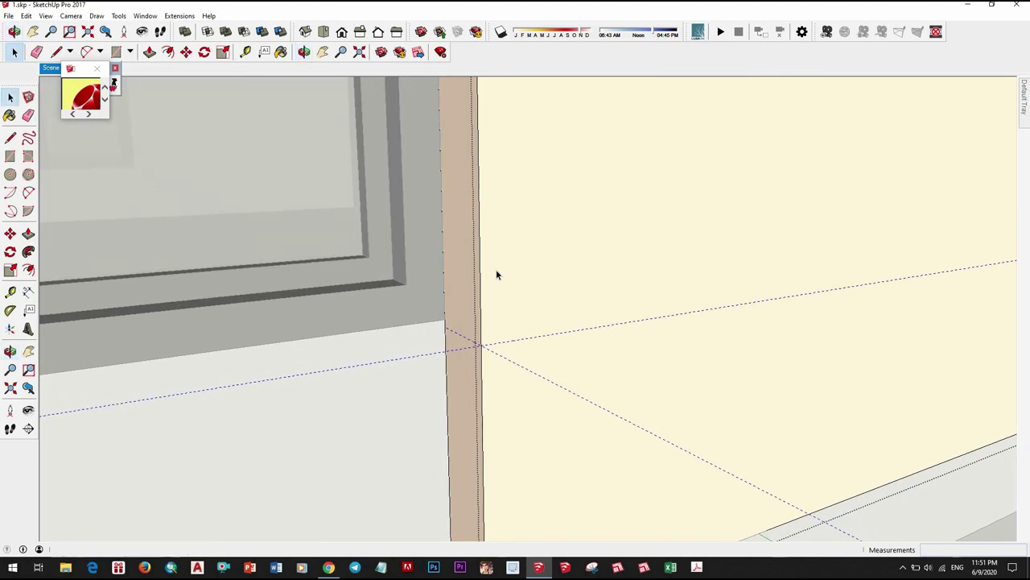
key("m")
scroll(443, 326, "up", 2)
left_click(525, 347)
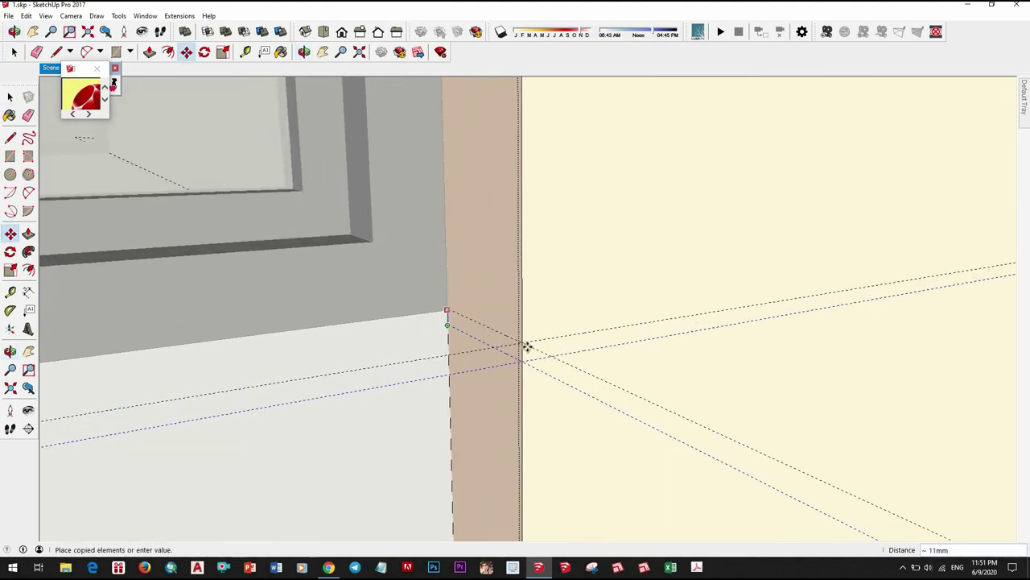
scroll(531, 347, "down", 2)
key("space")
left_click(574, 329)
scroll(526, 332, "up", 1)
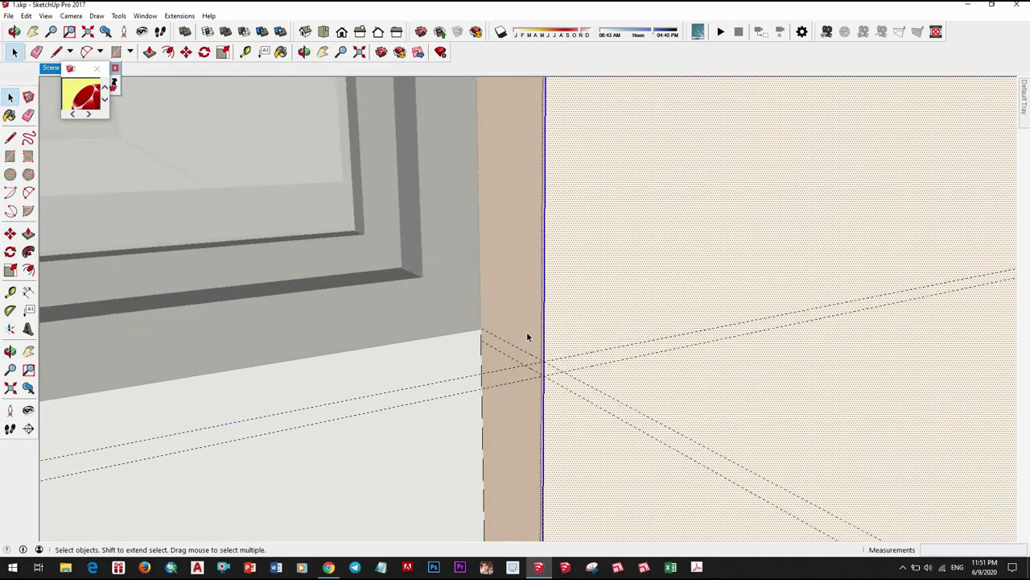
scroll(525, 342, "up", 1)
Step: Outline a thin strip rectangle on the brown column face
key("l")
key("Escape")
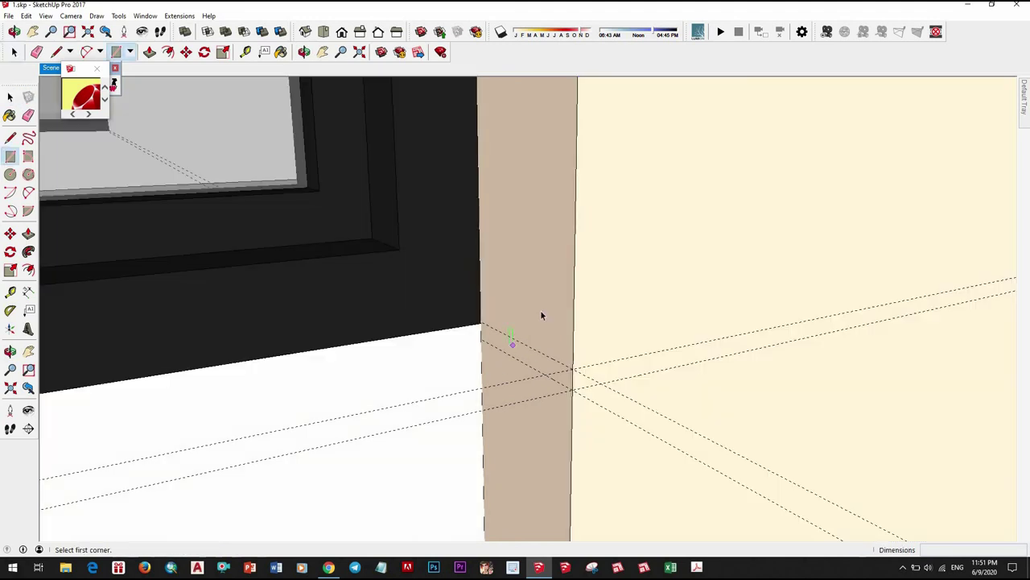
key("space")
key("r")
scroll(491, 338, "up", 1)
mouse_move(483, 338)
middle_mouse_down()
mouse_move(477, 223)
mouse_move(414, 274)
mouse_move(596, 329)
mouse_move(602, 356)
middle_mouse_up()
left_click(599, 360)
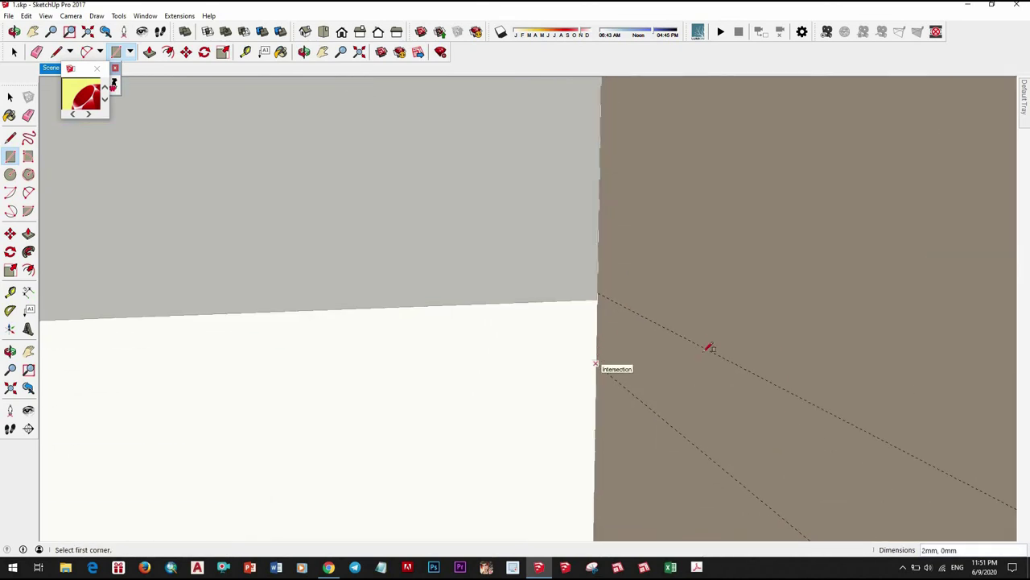
mouse_move(708, 348)
middle_mouse_down()
mouse_move(875, 409)
mouse_move(864, 404)
middle_mouse_up()
left_click(864, 405)
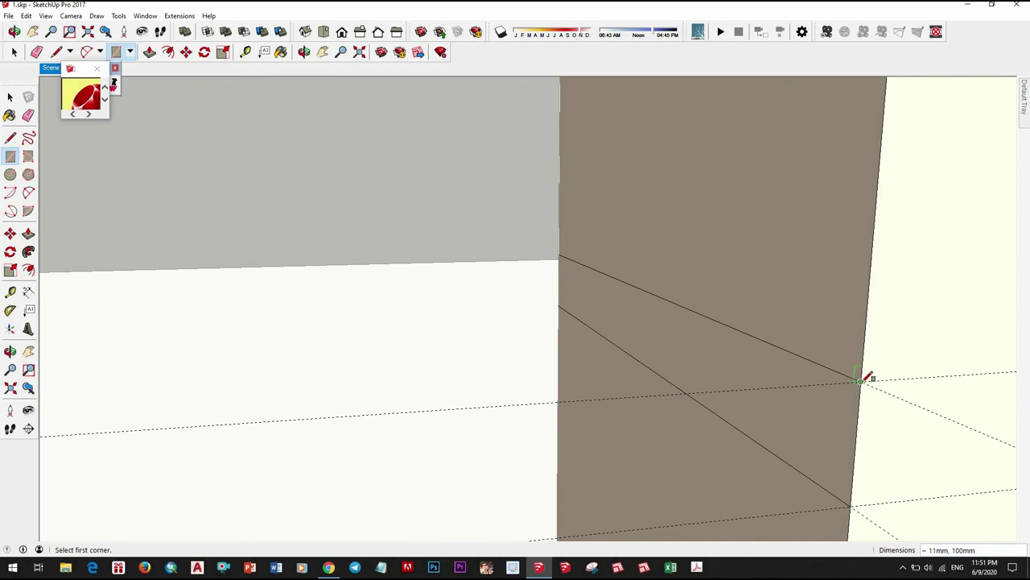
key("space")
left_click(838, 413)
Step: Push/Pull the thin strip 10 mm using P and 10
type("p")
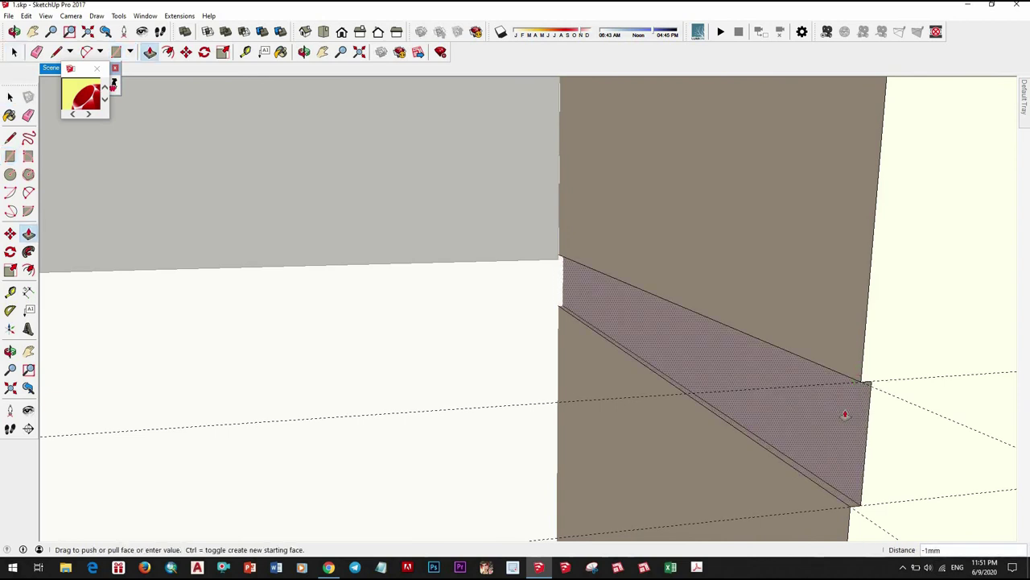
type("10")
key("Return")
left_click(846, 414)
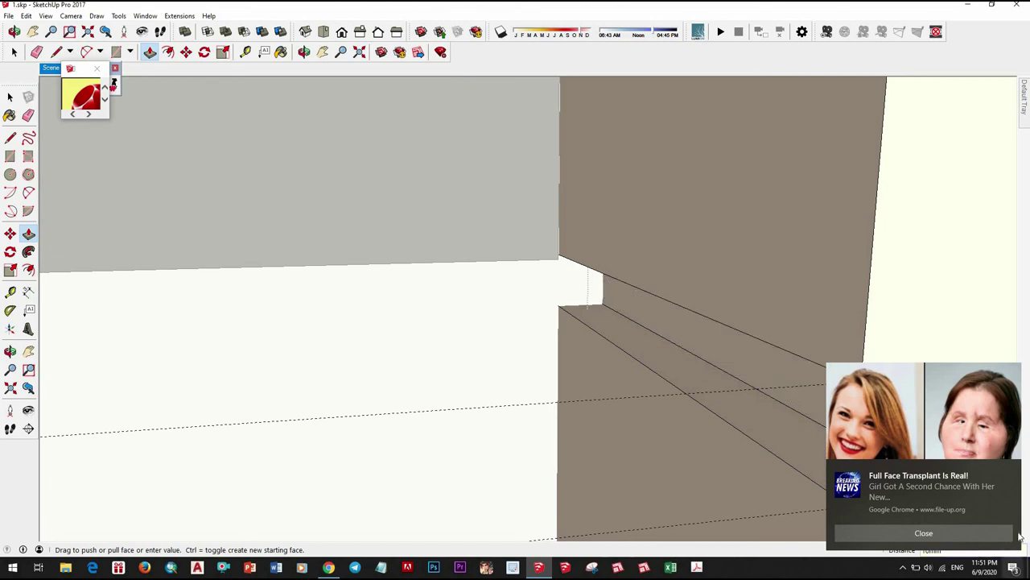
left_click(1019, 535)
middle_click_drag(818, 416, 752, 457)
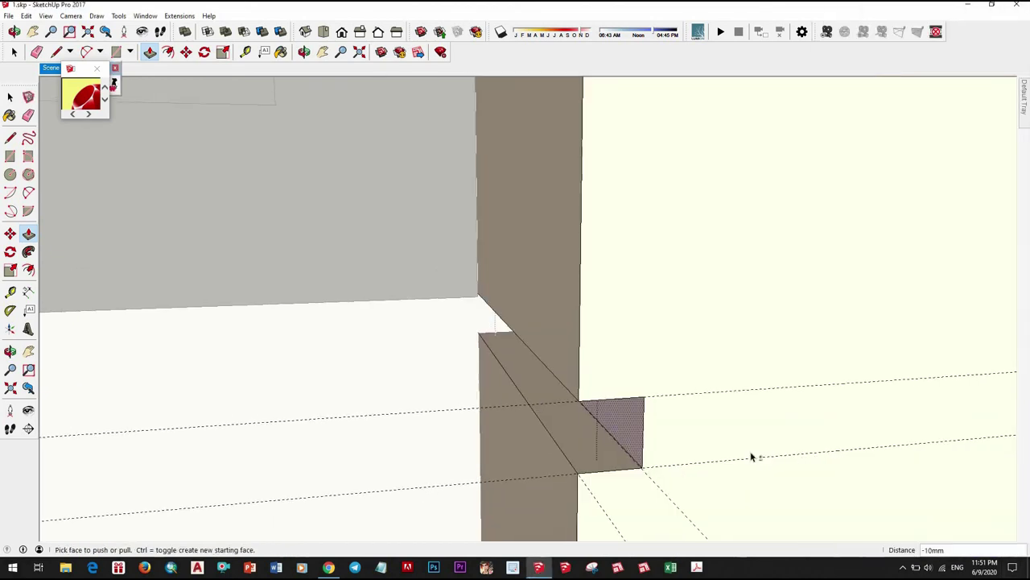
Step: Begin a 1790 × 11 mm rectangle at the wall base corner
key("space")
key("r")
left_click(644, 397)
scroll(636, 409, "up", 5)
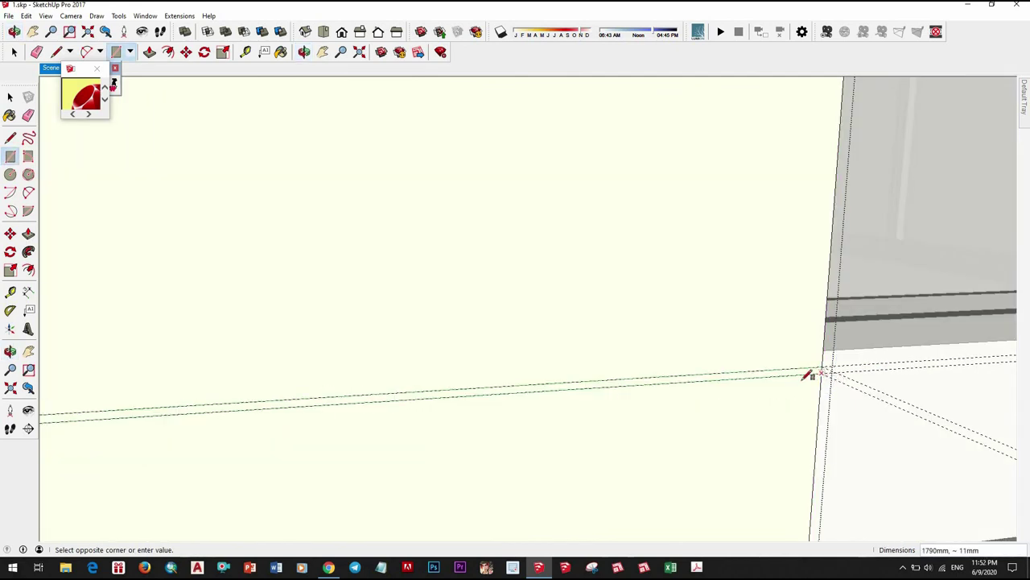
Step: Finish the 1790 × 11 mm rectangle along the wall base and push it 10 mm
left_click(811, 375)
middle_click_drag(802, 394, 510, 497)
key("space")
key("p")
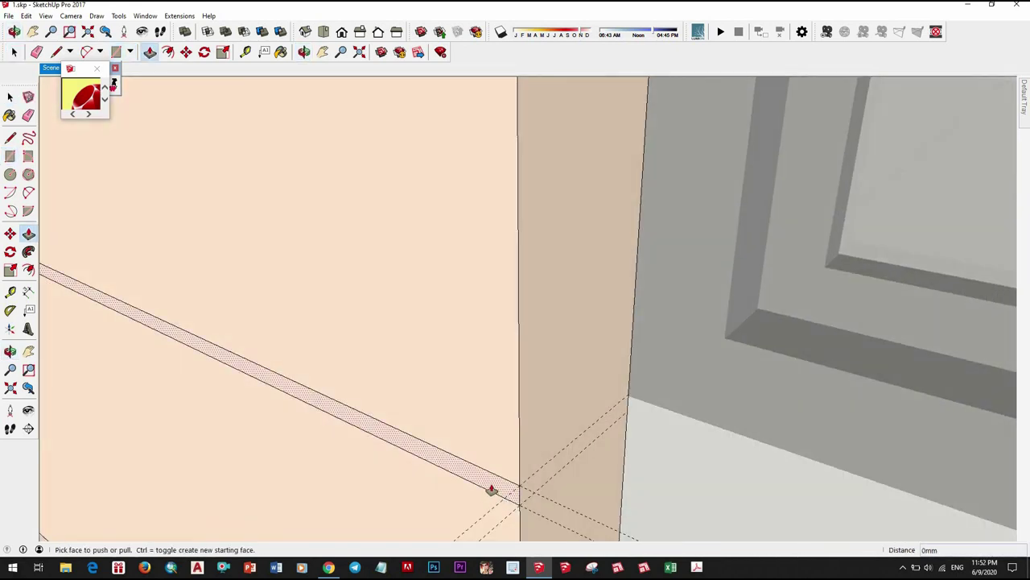
left_click(491, 489)
type("10")
key("Return")
key("space")
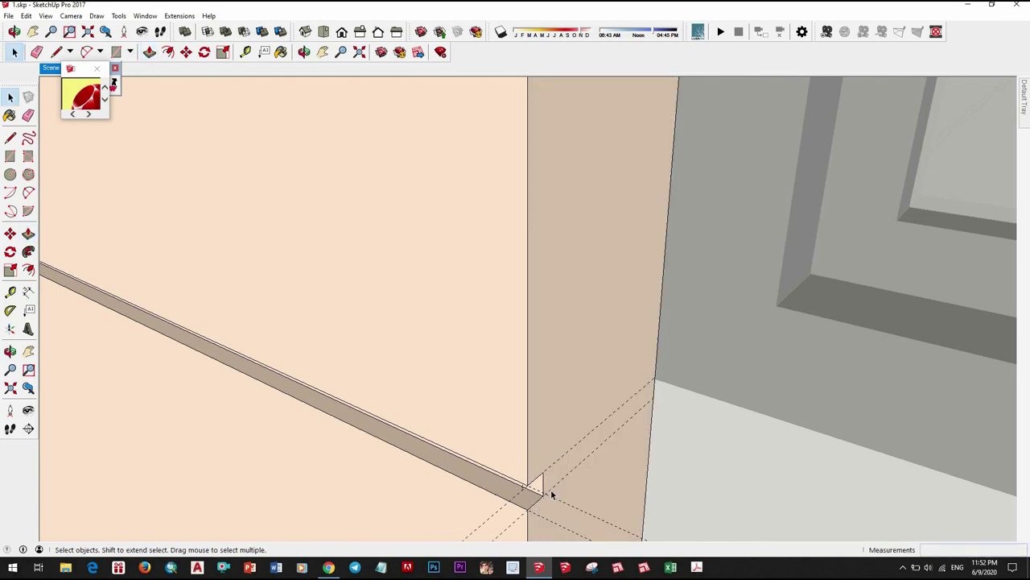
Step: Draw a small rectangle along the post base at the strip's end
key("r")
left_click(655, 378)
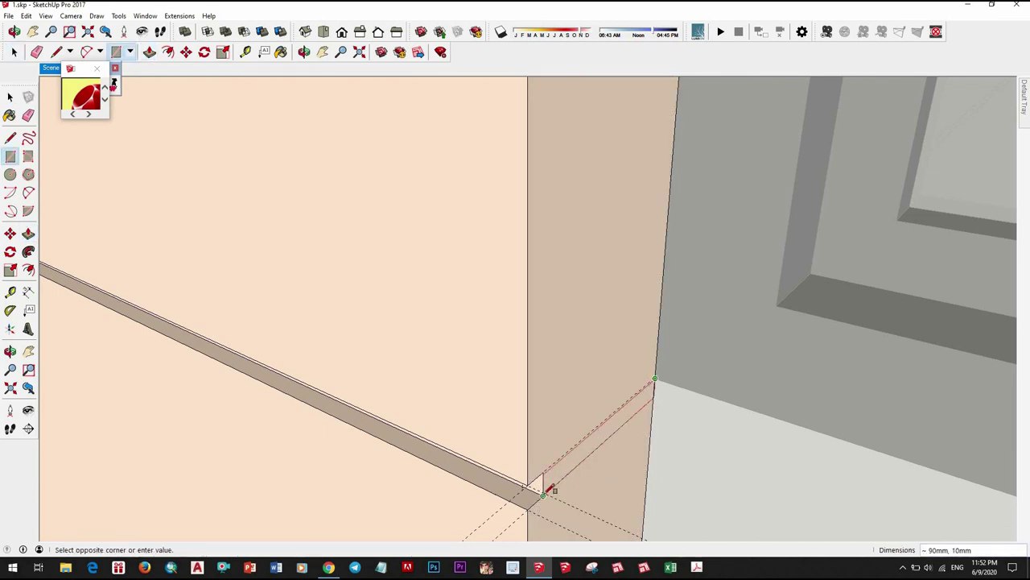
key("space")
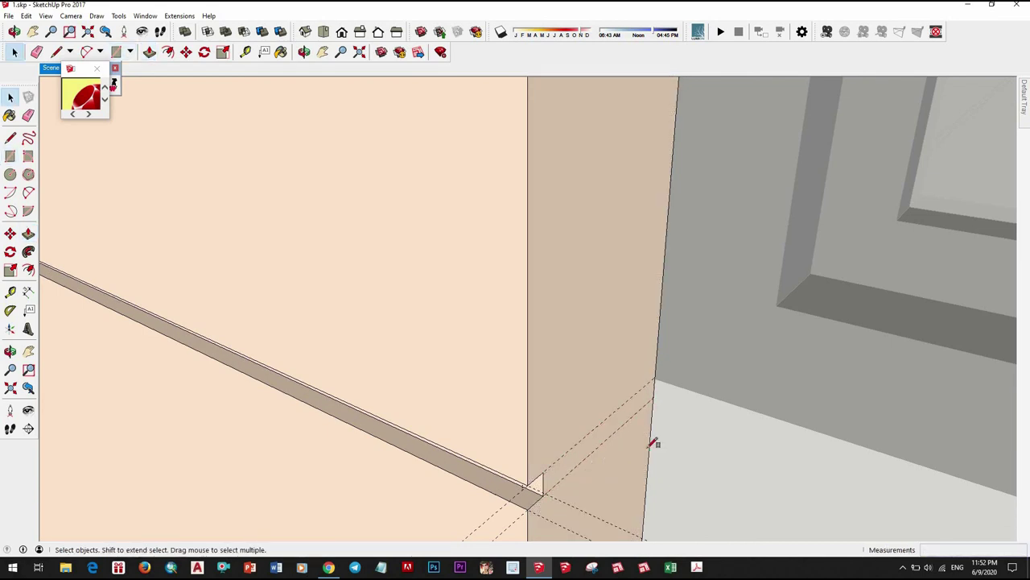
key("r")
left_click(654, 398)
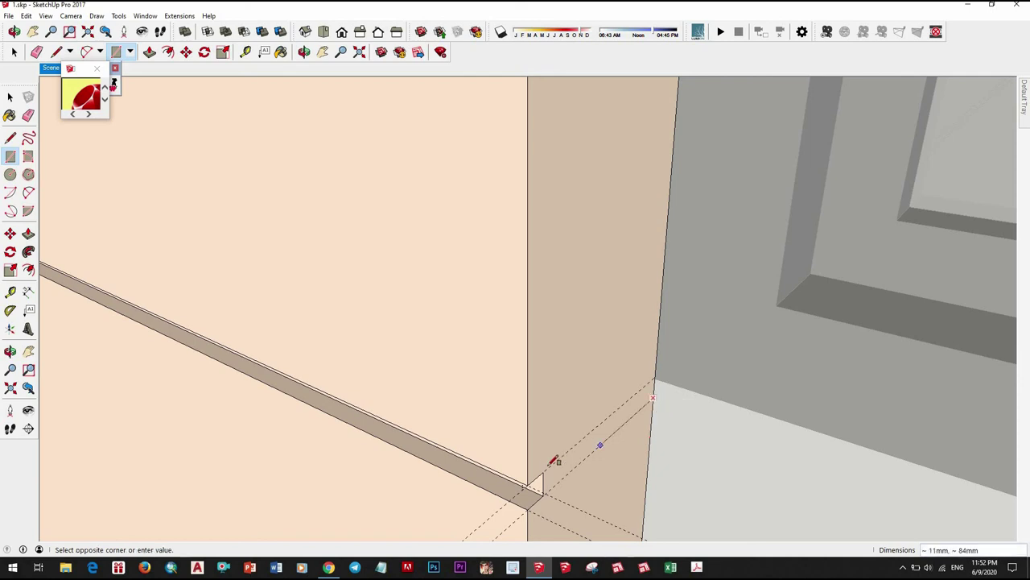
left_click(545, 470)
key("space")
Step: Push the small post-corner strip out 10 mm and view the facade
scroll(552, 478, "up", 1)
key("p")
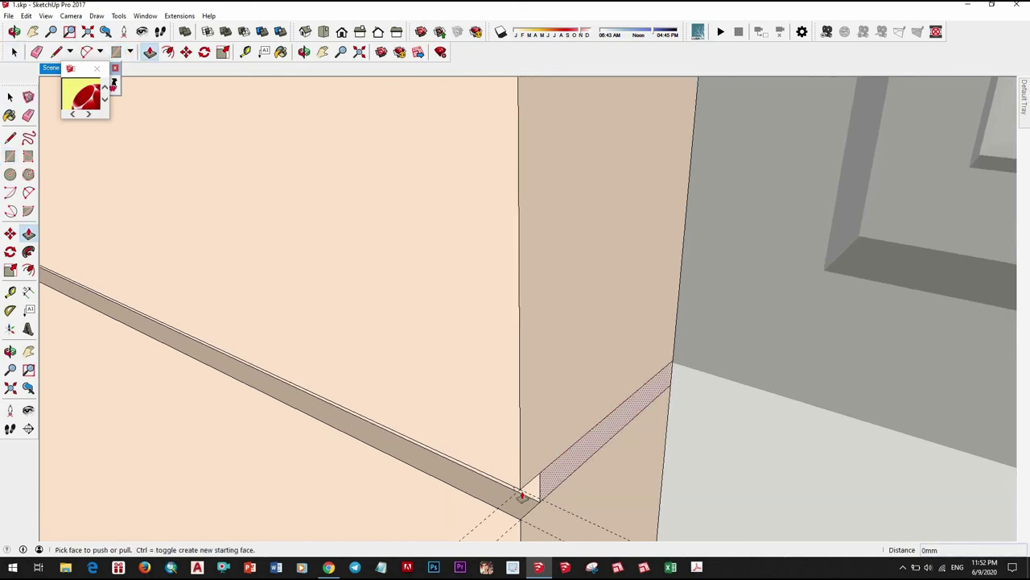
left_click(523, 488)
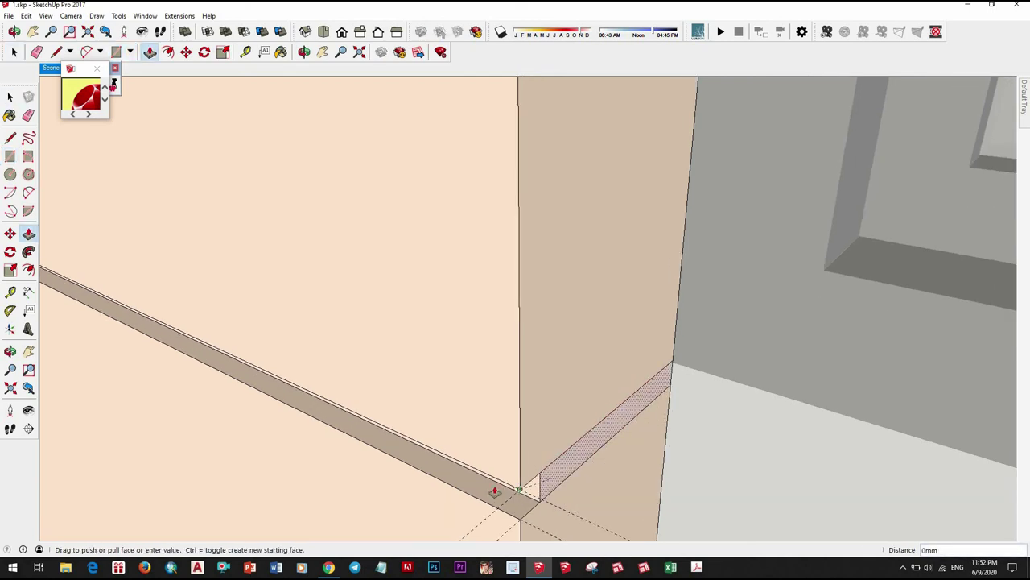
left_click(555, 403)
key("space")
scroll(526, 349, "down", 2)
mouse_move(526, 349)
middle_mouse_down()
mouse_move(520, 426)
mouse_move(516, 271)
mouse_move(556, 320)
middle_mouse_up()
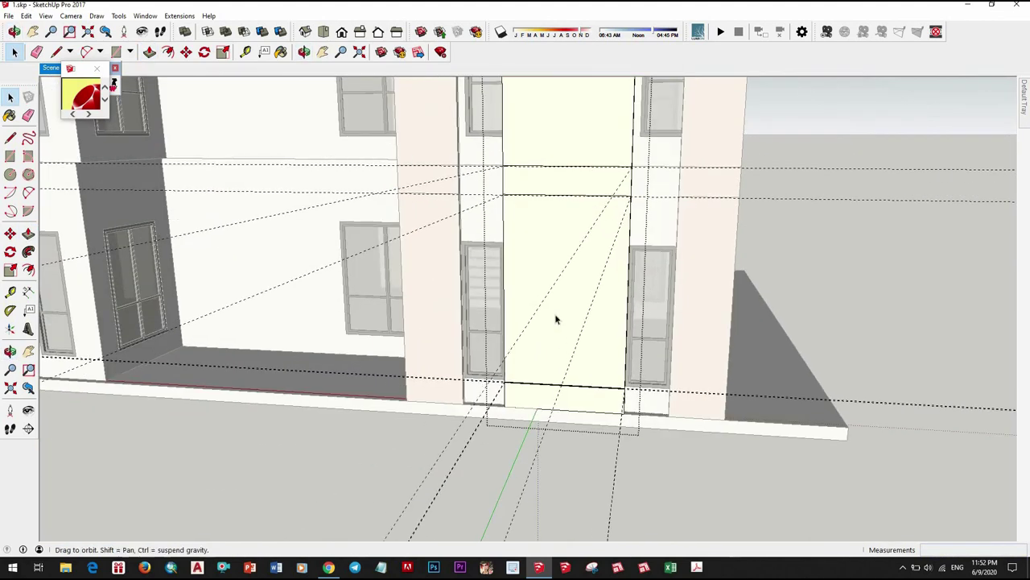
Step: Zoom in on the beige post where the wall lines meet it
scroll(556, 319, "up", 3)
scroll(443, 357, "up", 3)
mouse_move(724, 352)
middle_mouse_down()
mouse_move(759, 356)
mouse_move(747, 372)
middle_mouse_up()
key("r")
left_click(322, 244)
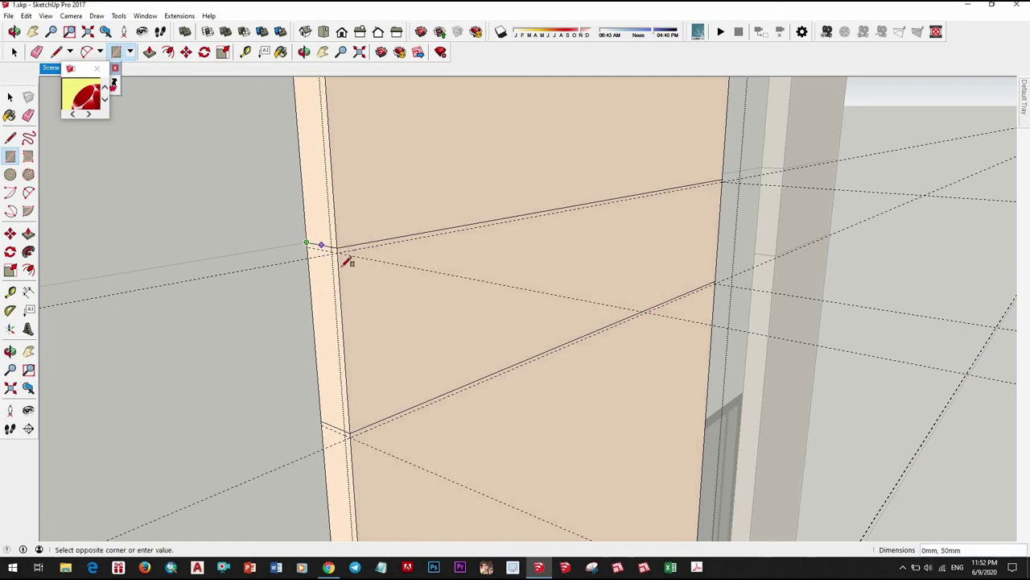
scroll(348, 256, "up", 1)
scroll(351, 258, "up", 1)
scroll(348, 256, "up", 1)
key("space")
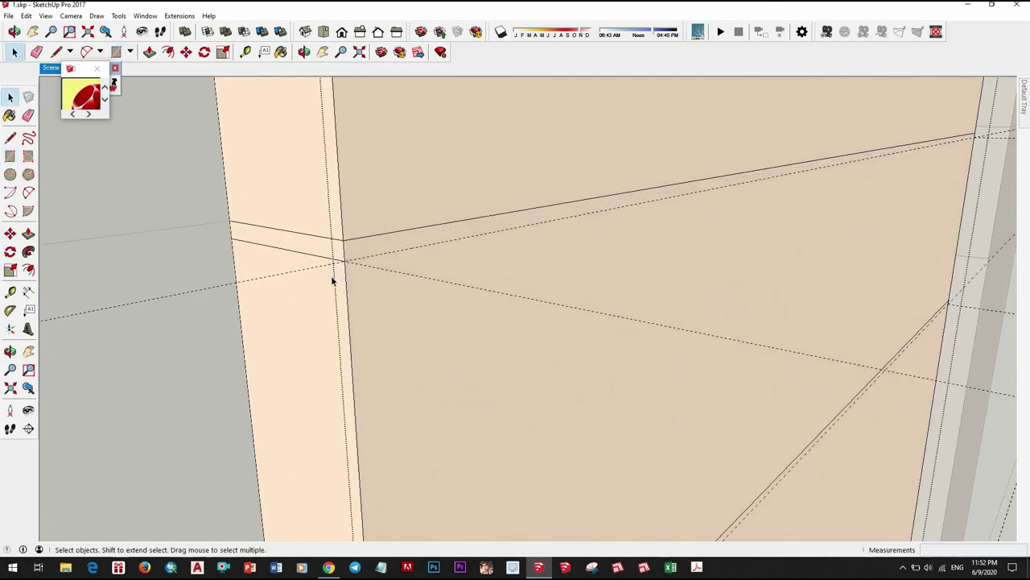
middle_click_drag(366, 376, 322, 488)
scroll(322, 488, "up", 2)
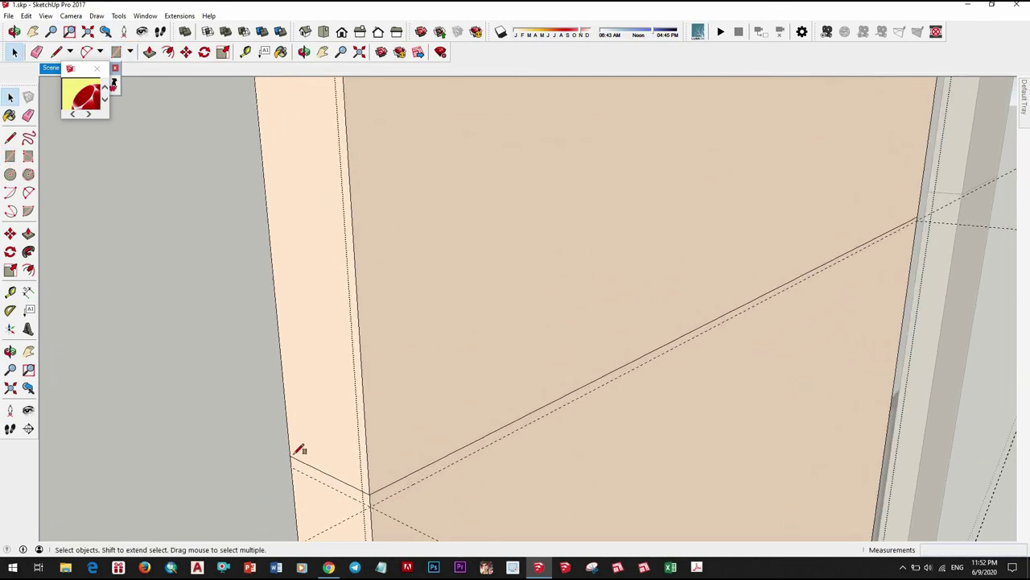
Step: Draw a small rectangle at the line junction on the post and push/pull it
key("r")
left_click(376, 506)
key("p")
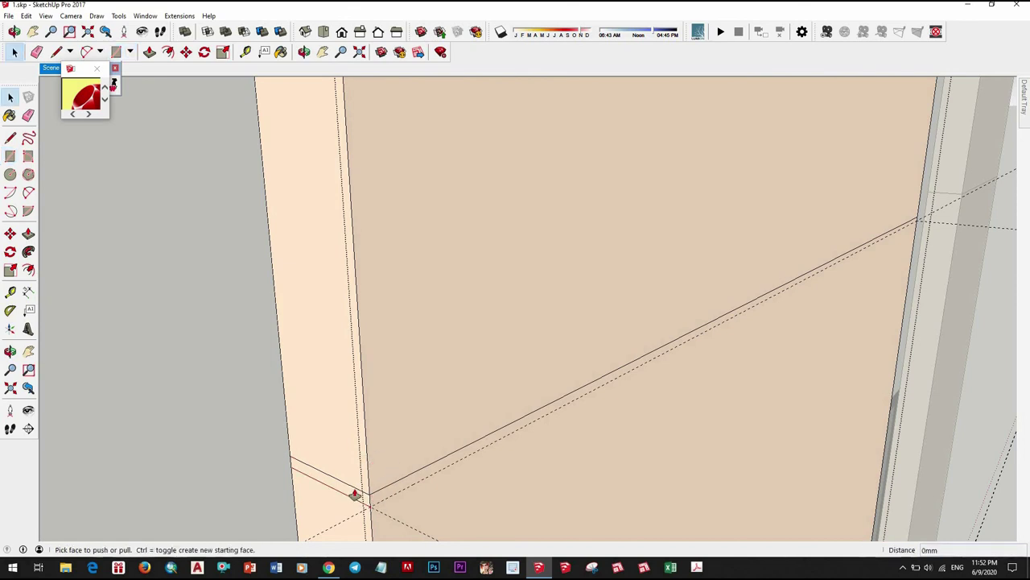
left_click(355, 491)
mouse_move(368, 386)
middle_mouse_down()
mouse_move(359, 234)
mouse_move(413, 274)
mouse_move(368, 322)
middle_mouse_up()
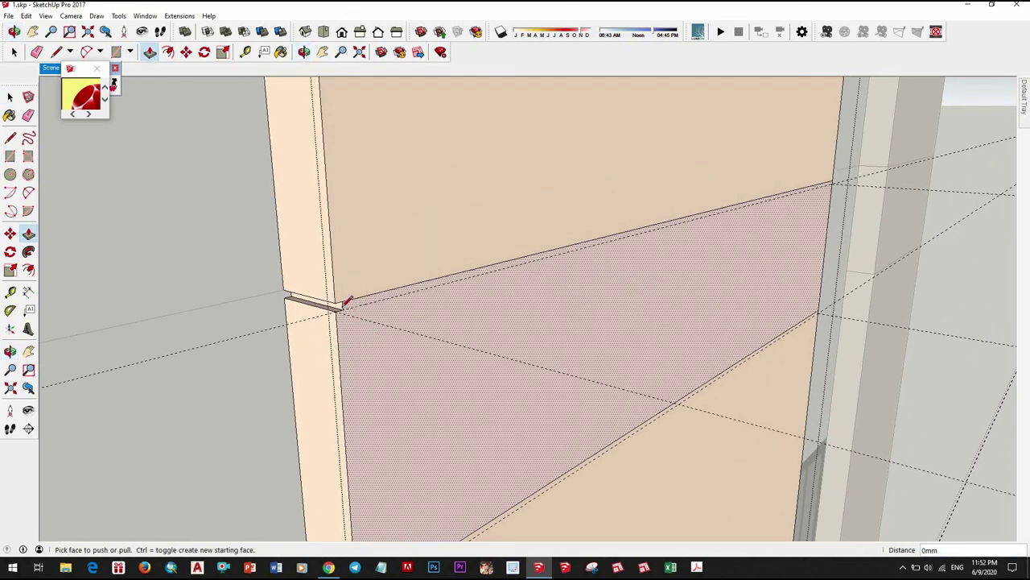
Step: Start a line along the beige post edge
key("l")
left_click(315, 338)
scroll(747, 211, "up", 3)
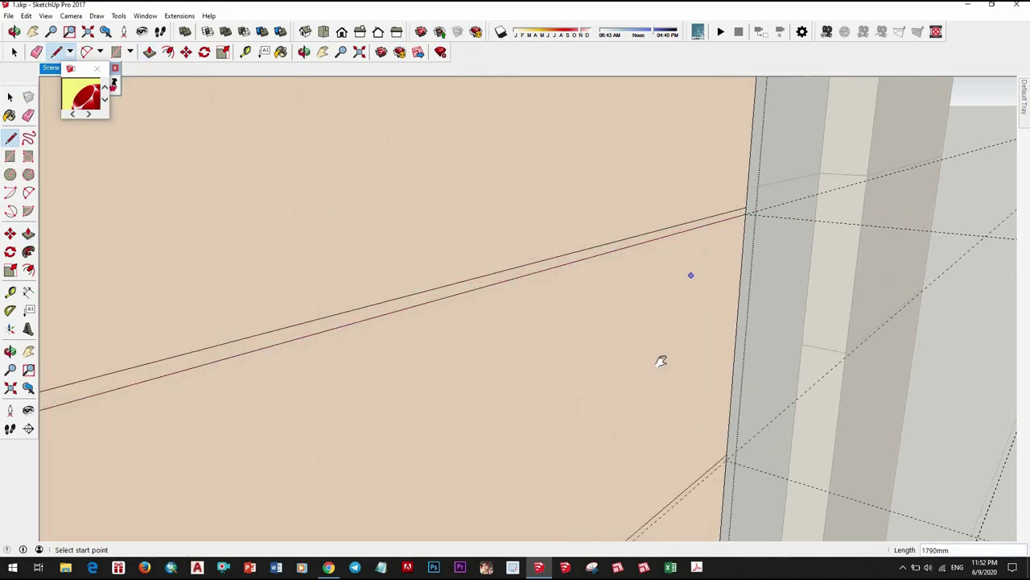
Step: Draw a line across the peach wall from the post corner to the wall edge
middle_click_drag(661, 360, 661, 361)
mouse_move(831, 534)
middle_mouse_down()
mouse_move(674, 333)
mouse_move(657, 339)
middle_mouse_up()
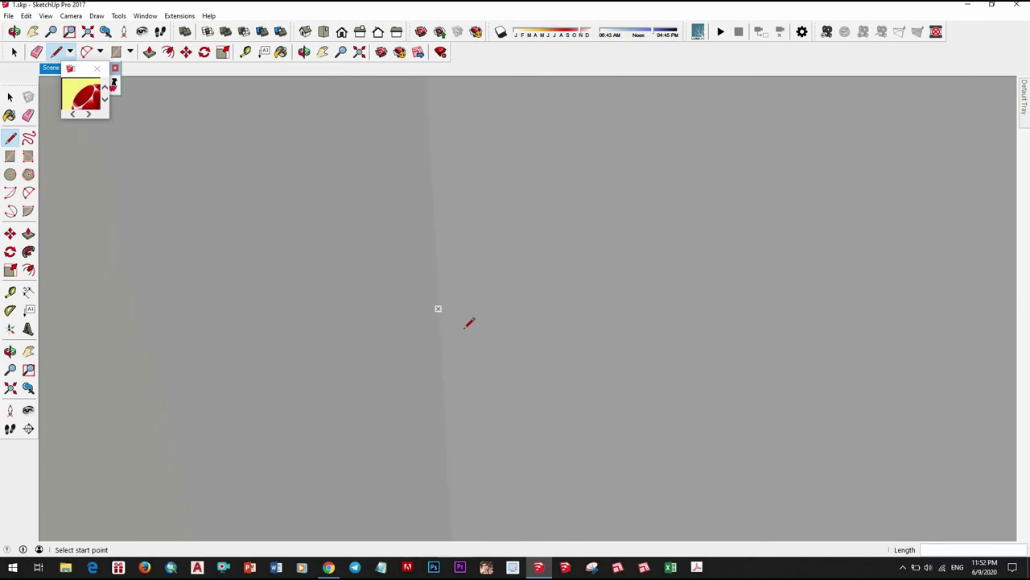
scroll(469, 323, "down", 3)
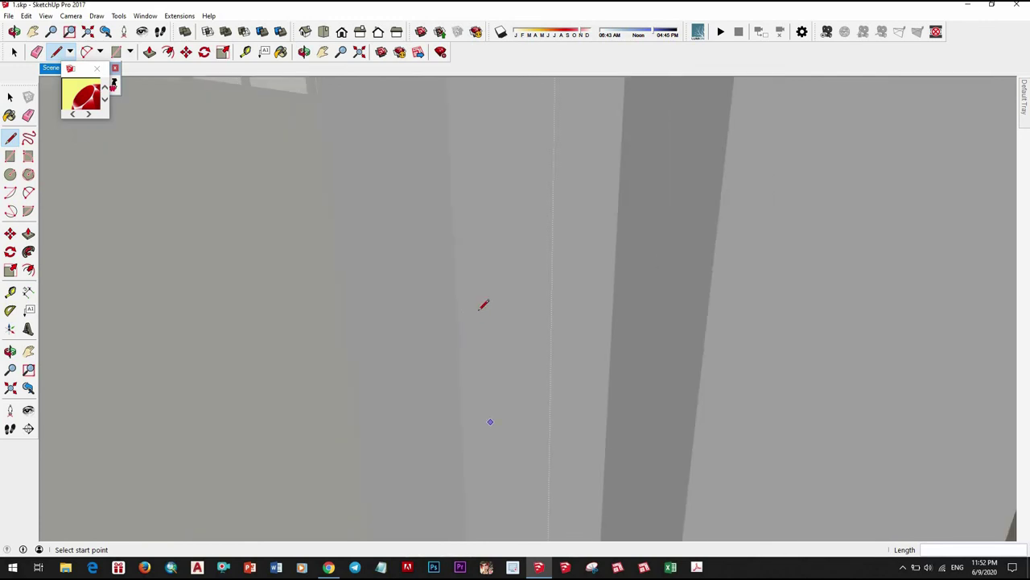
scroll(481, 308, "down", 1)
scroll(461, 283, "down", 3)
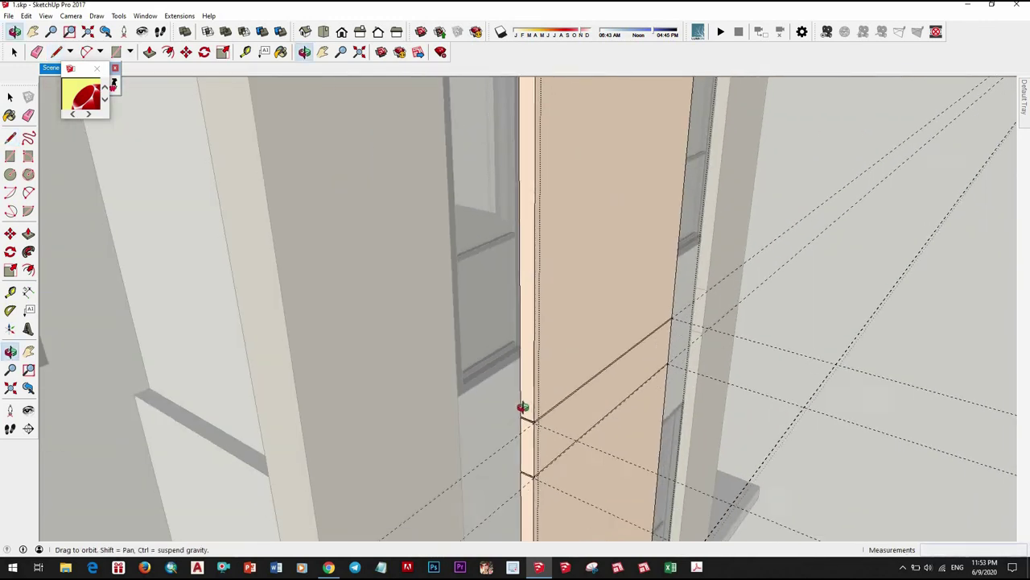
middle_click_drag(525, 308, 306, 309)
scroll(306, 310, "up", 3)
left_click(310, 298)
type("10")
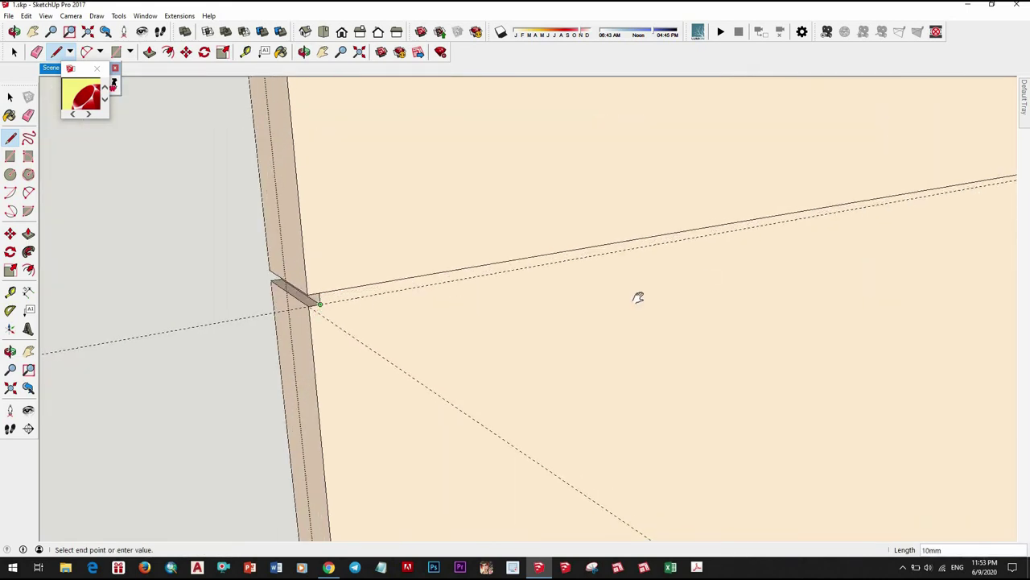
middle_click_drag(637, 296, 668, 257, "shift")
left_click(690, 258)
key("space")
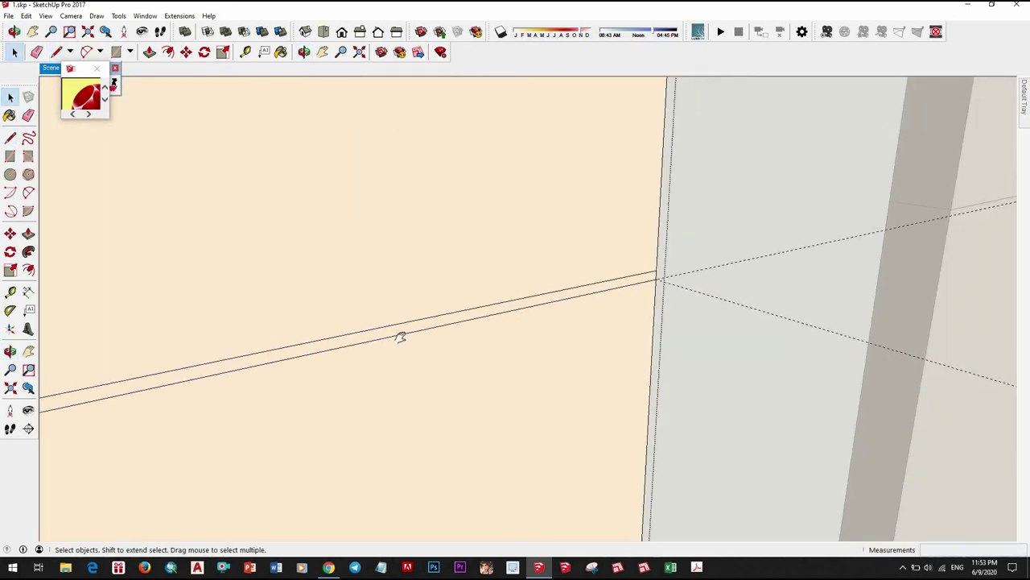
Step: Draw a line from the strip's end point toward the post's far edge
mouse_move(398, 335)
middle_mouse_down()
mouse_move(771, 233)
mouse_move(600, 347)
middle_mouse_up()
key("p")
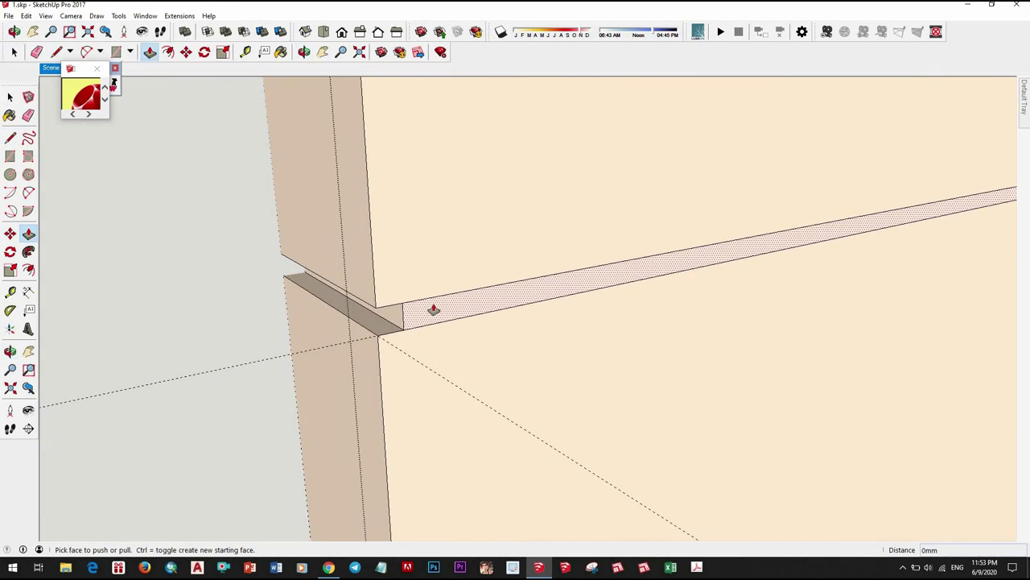
scroll(427, 270, "up", 2)
mouse_move(426, 270)
middle_mouse_down()
mouse_move(301, 267)
mouse_move(421, 347)
mouse_move(749, 361)
mouse_move(342, 362)
mouse_move(240, 223)
middle_mouse_up()
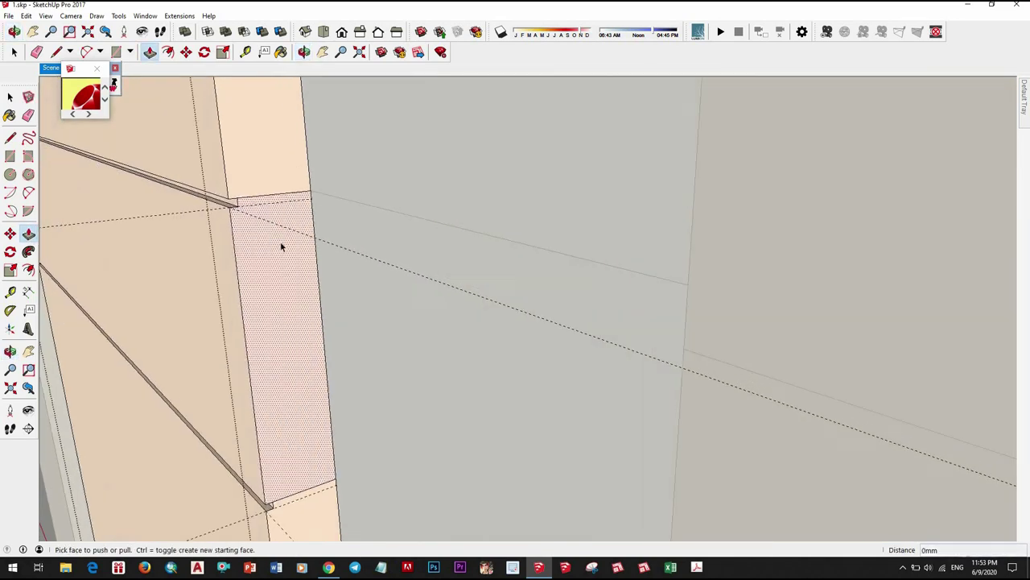
scroll(239, 223, "up", 2)
key("space")
key("l")
left_click(231, 203)
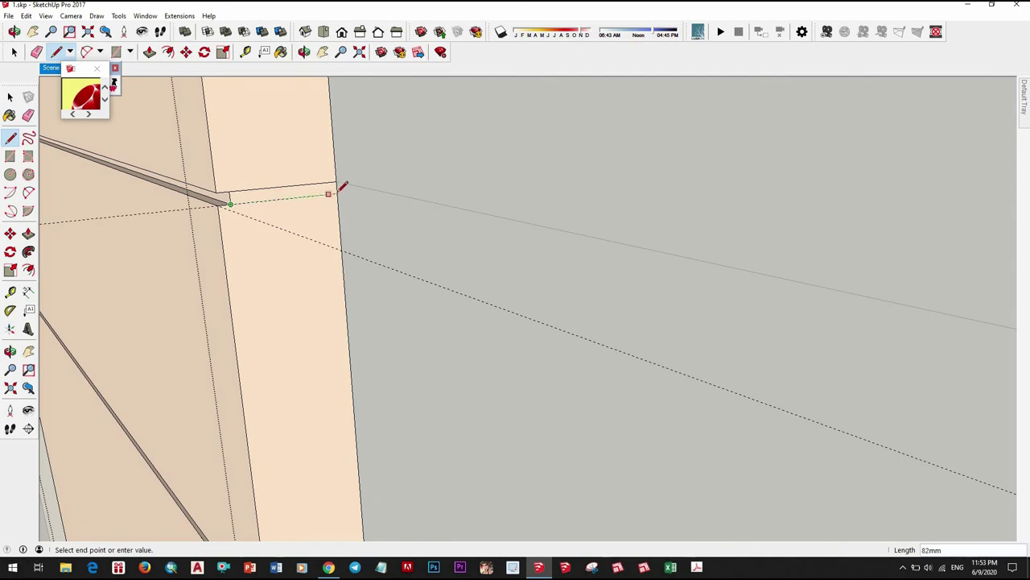
middle_click_drag(359, 347, 330, 396)
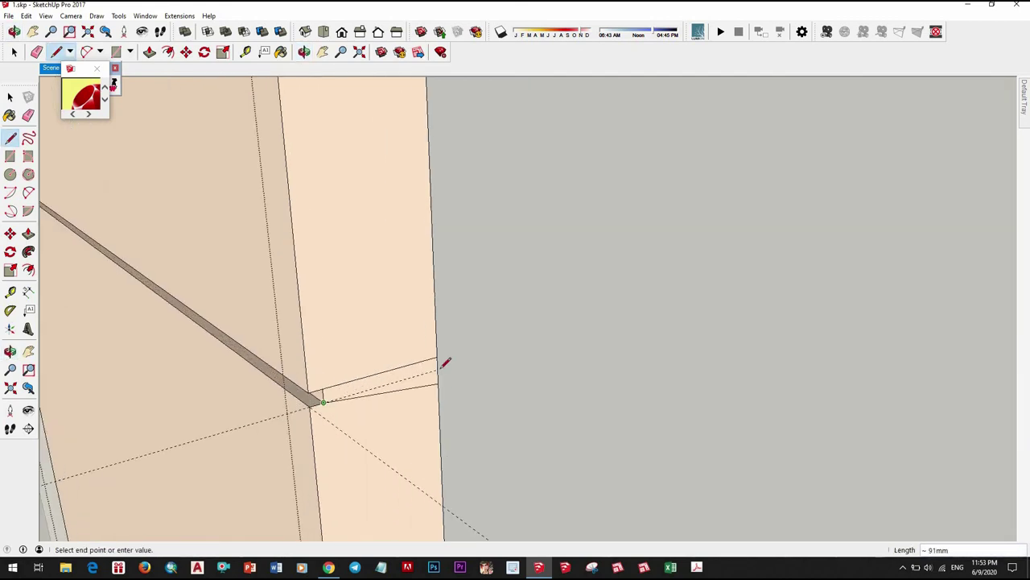
middle_click_drag(439, 386, 552, 349)
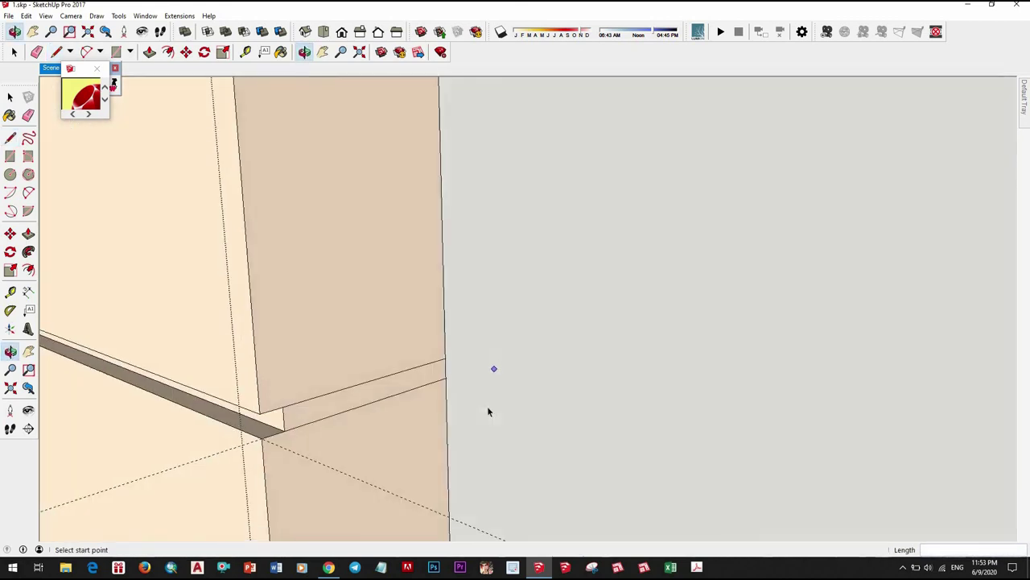
key("space")
Step: Push/Pull the new strip on the post so the groove spans the pillar face
key("p")
left_click(402, 408)
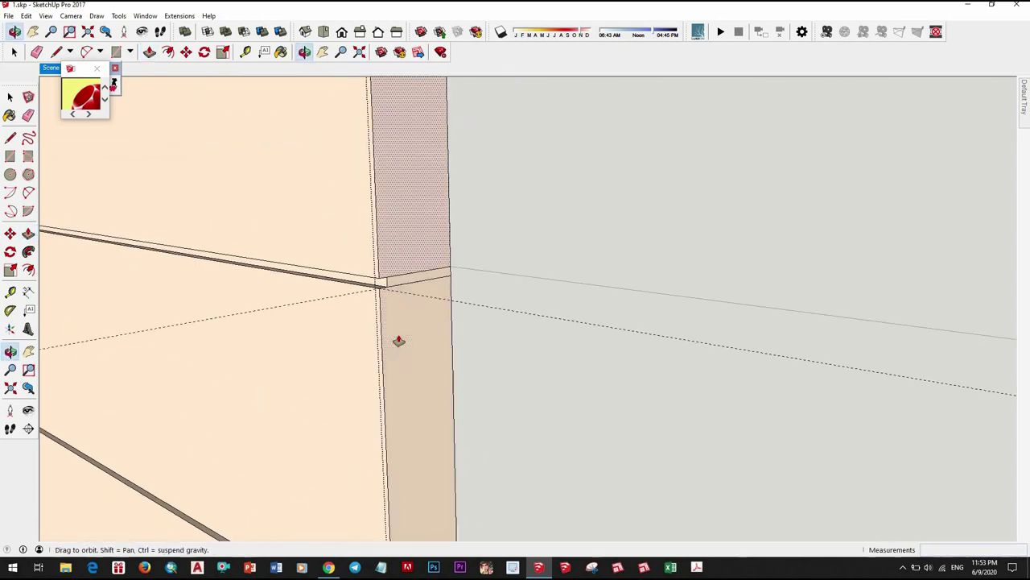
mouse_move(398, 341)
middle_mouse_down()
mouse_move(419, 329)
mouse_move(427, 383)
middle_mouse_up()
key("space")
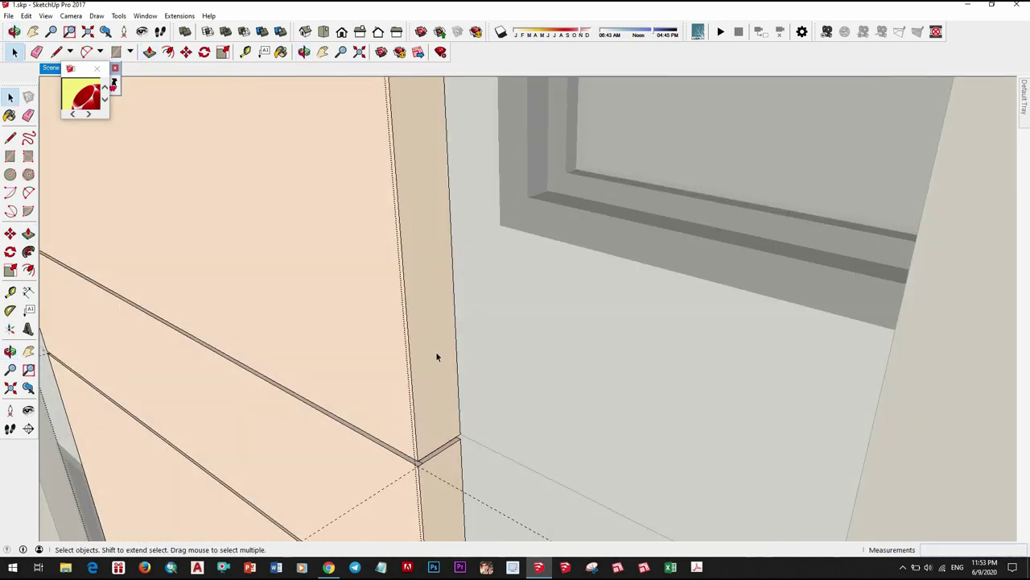
scroll(438, 356, "down", 5)
scroll(478, 306, "down", 5)
scroll(464, 363, "down", 5)
Step: Draw a line across the tall pale face of the front column
middle_click_drag(649, 287, 568, 310)
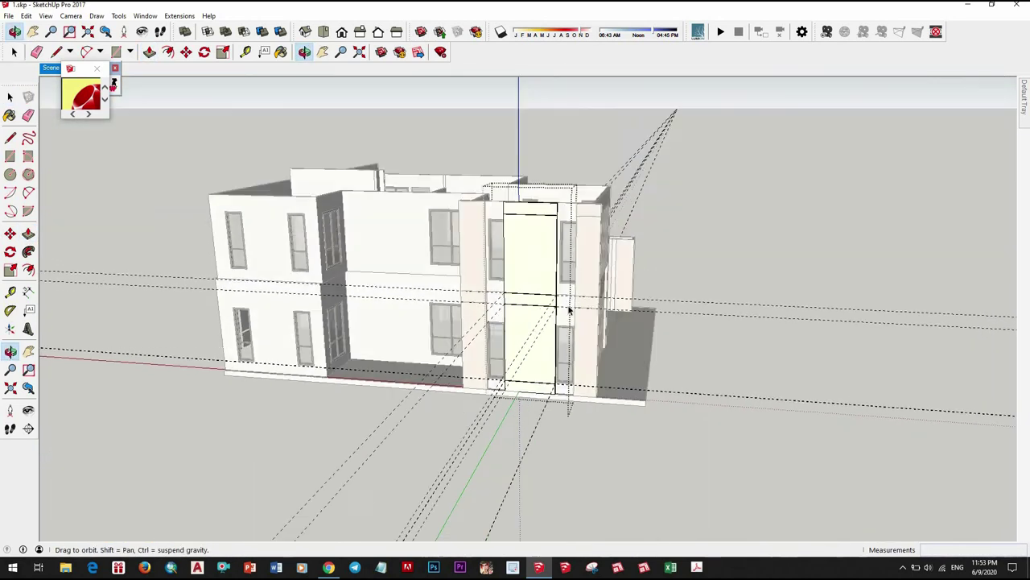
scroll(596, 316, "up", 5)
scroll(622, 334, "up", 5)
left_click(562, 380)
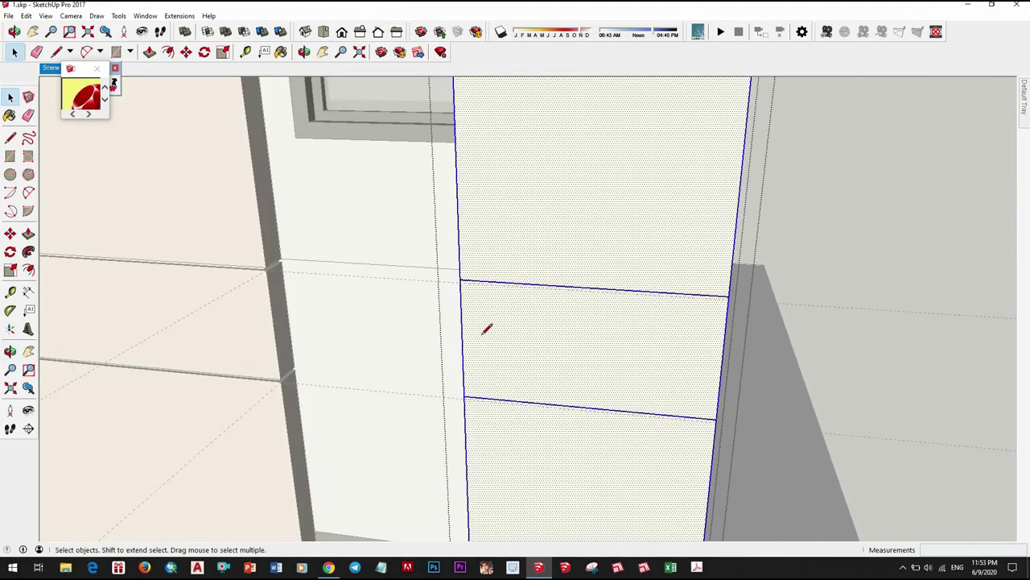
key("l")
left_click(461, 281)
scroll(461, 281, "up", 3)
mouse_move(736, 327)
middle_mouse_down()
mouse_move(778, 336)
mouse_move(778, 313)
middle_mouse_up()
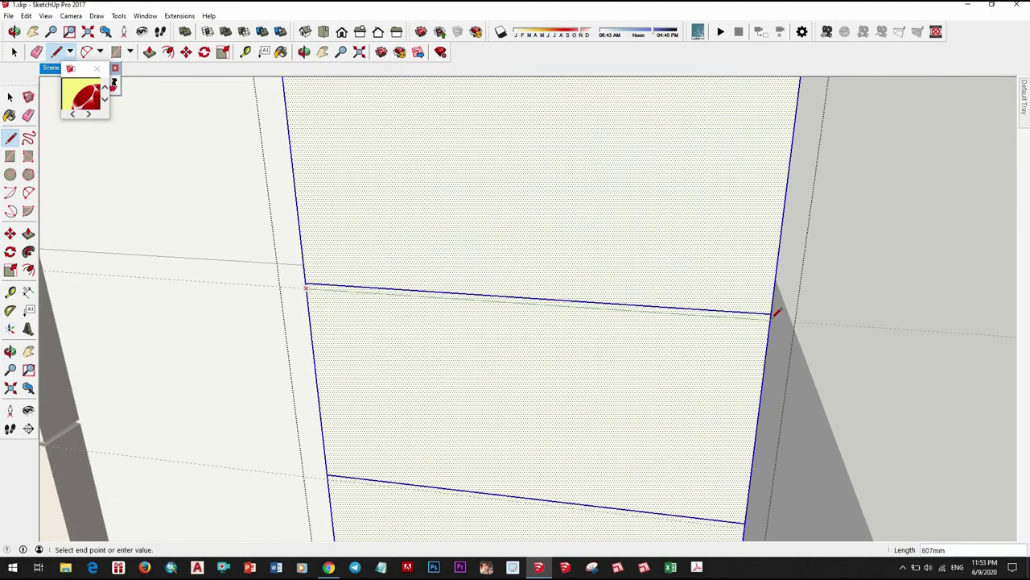
middle_click_drag(633, 390, 559, 390)
scroll(419, 364, "up", 2)
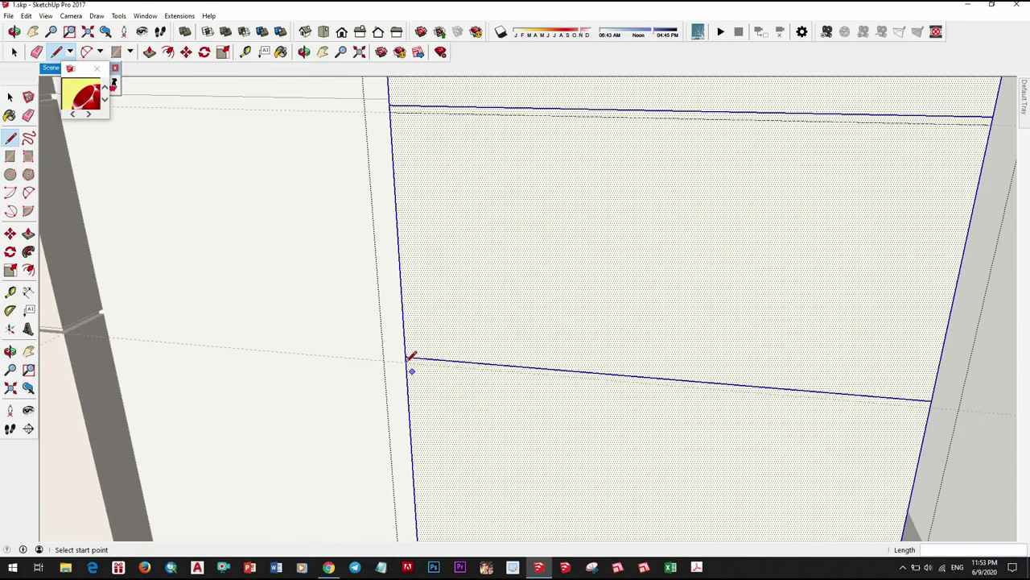
scroll(409, 354, "up", 2)
mouse_move(782, 416)
middle_mouse_down()
mouse_move(702, 350)
mouse_move(614, 333)
mouse_move(578, 365)
middle_mouse_up()
scroll(533, 311, "down", 1)
scroll(533, 345, "down", 2)
key("space")
Step: Draw a thin strip rectangle across the column face
left_click(623, 267)
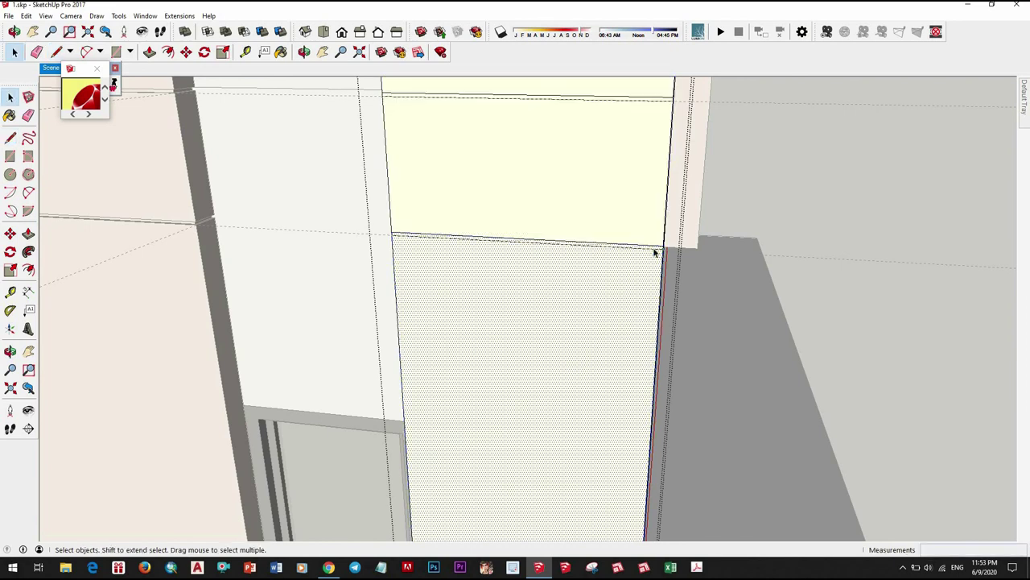
scroll(679, 275, "up", 3)
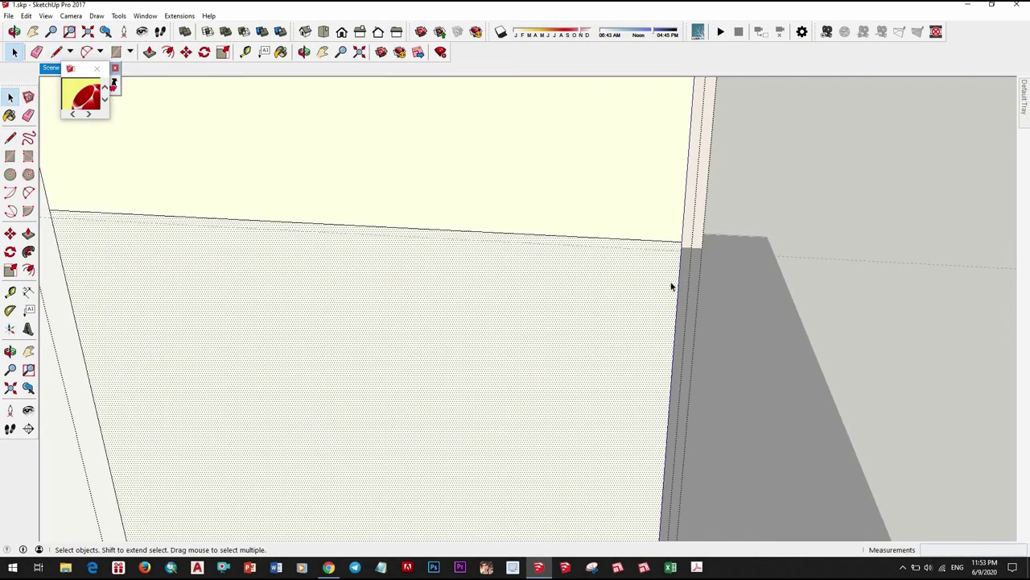
key("t")
key("r")
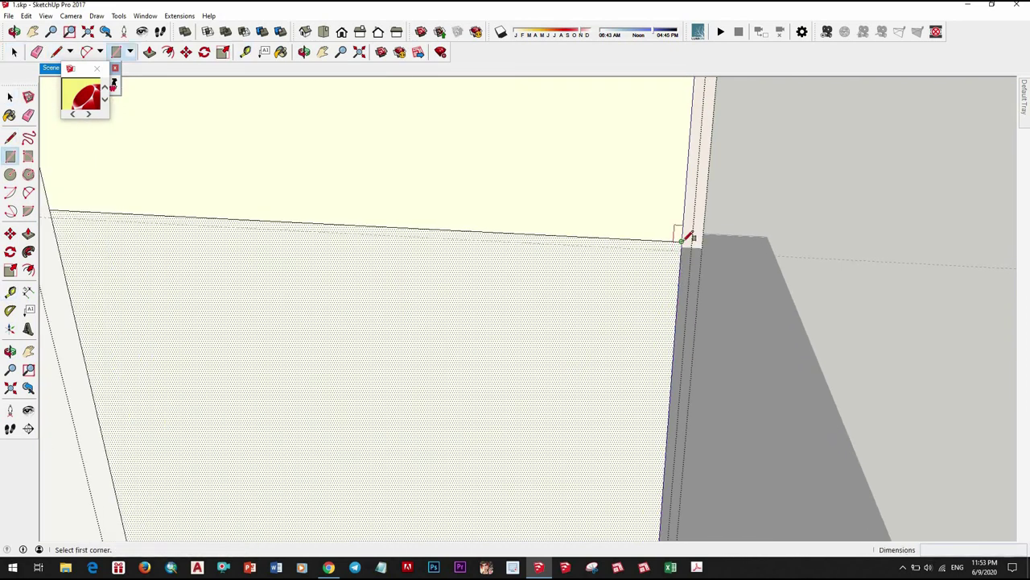
left_click(683, 239)
middle_click_drag(656, 279, 481, 252)
middle_click_drag(605, 271, 587, 261)
key("Escape")
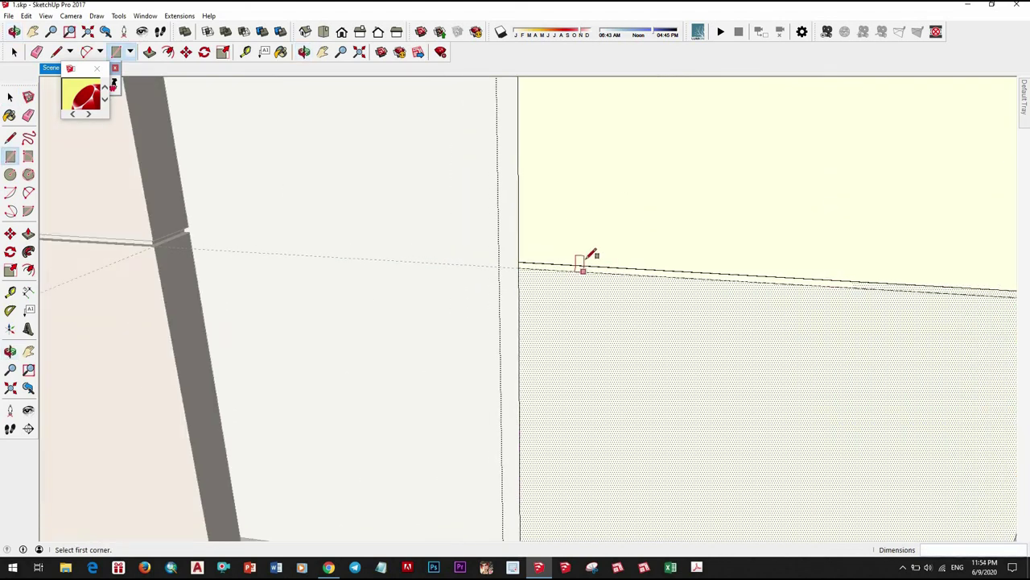
scroll(583, 269, "down", 5)
scroll(582, 287, "up", 2)
scroll(582, 287, "up", 2)
scroll(408, 362, "up", 2)
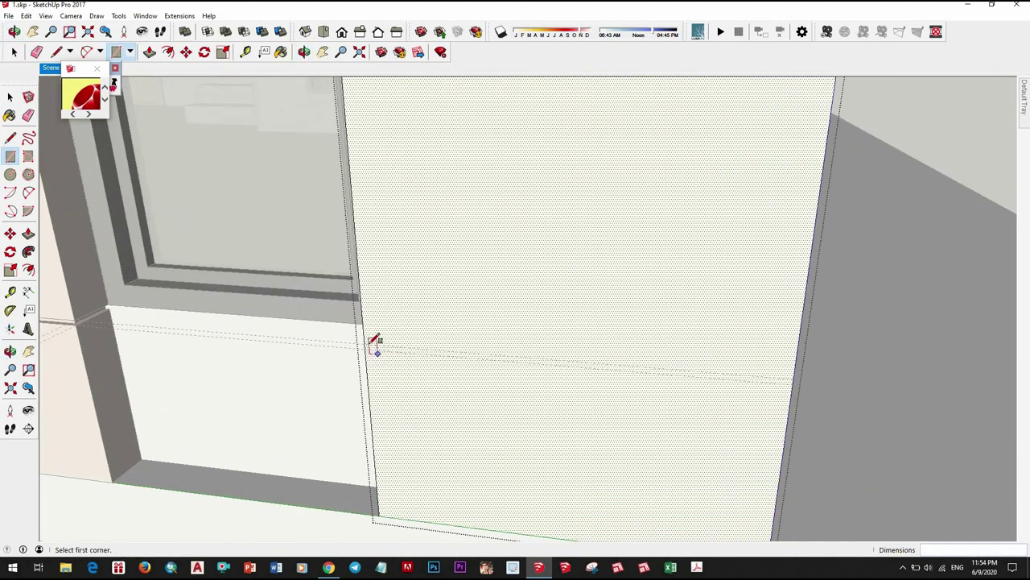
left_click(796, 379)
key("space")
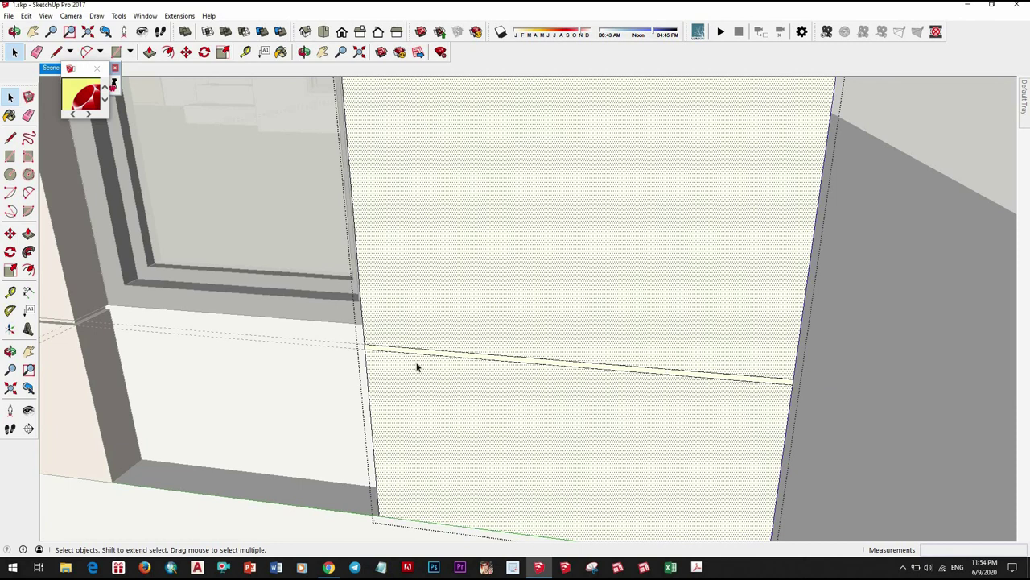
left_click(361, 336)
Step: Push/Pull the thin strip about 101 mm
key("p")
scroll(394, 354, "up", 1)
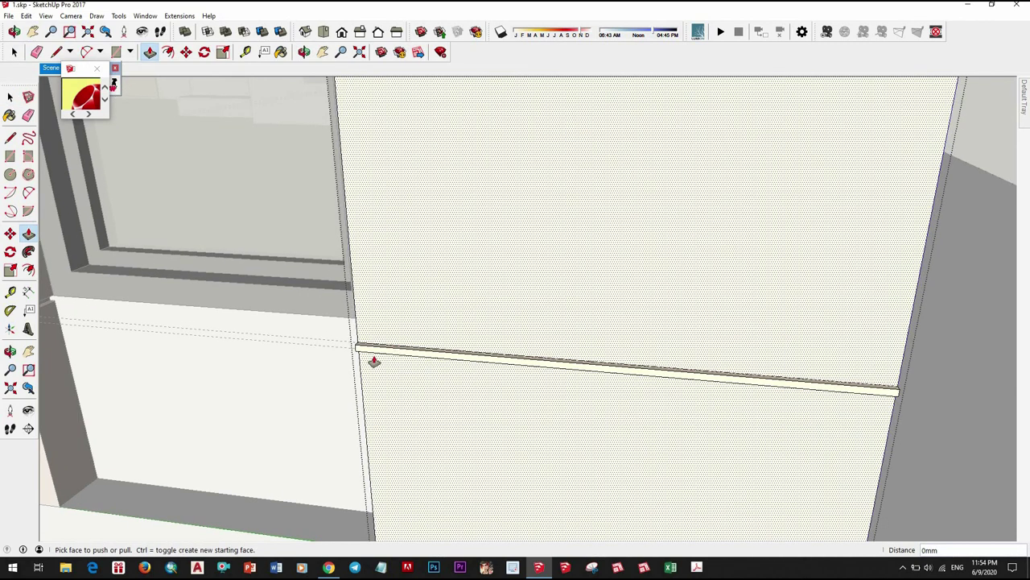
scroll(319, 349, "up", 1)
left_click(346, 354)
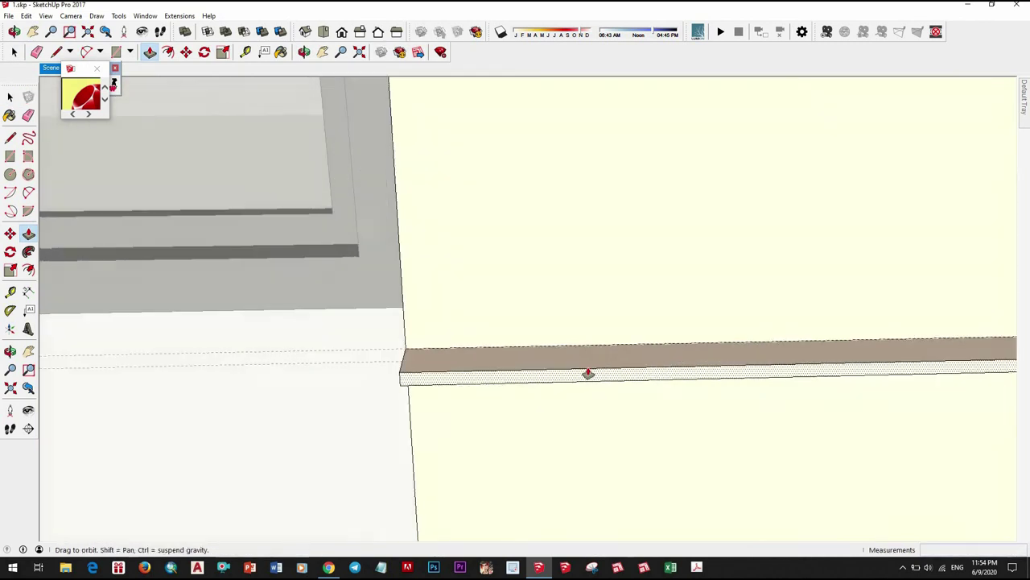
middle_click_drag(587, 372, 610, 365)
left_click(674, 389)
middle_click_drag(708, 352, 686, 364)
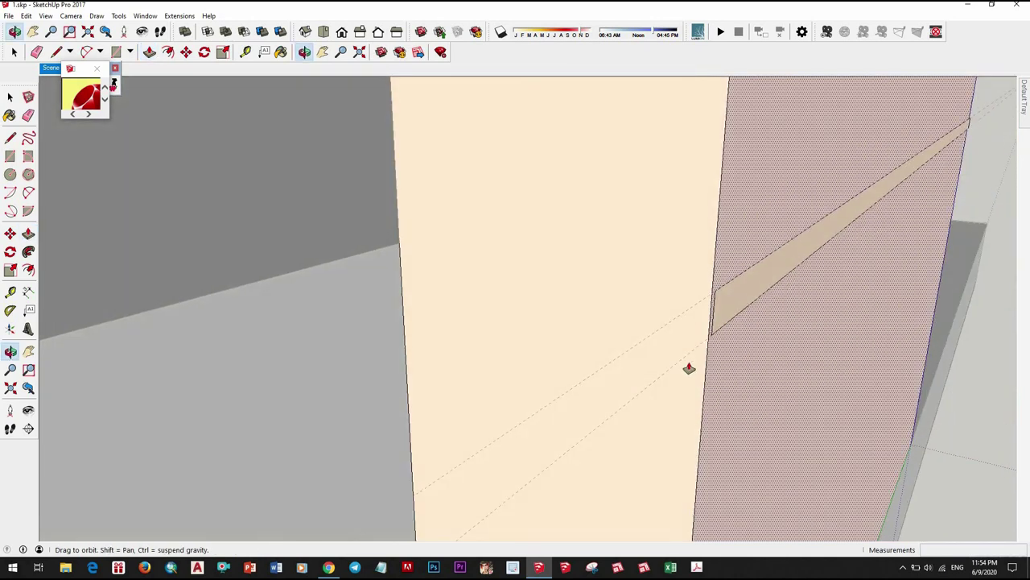
key("space")
Step: Orbit to the brown side strip and open the menu for deleting guides
key("r")
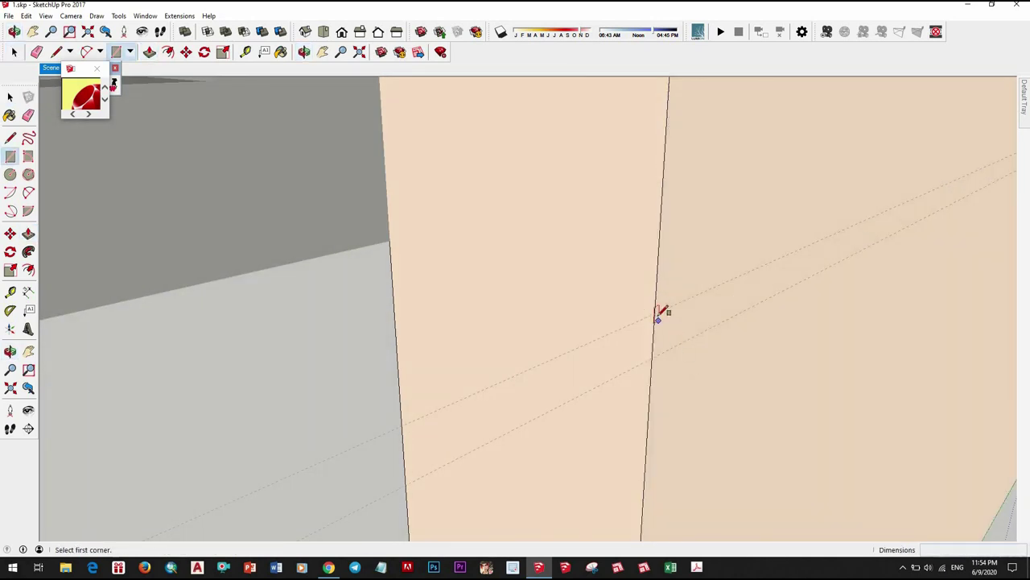
mouse_move(719, 371)
middle_mouse_down()
mouse_move(782, 368)
mouse_move(663, 311)
mouse_move(553, 304)
mouse_move(658, 329)
mouse_move(660, 416)
mouse_move(566, 398)
mouse_move(171, 171)
mouse_move(120, 97)
middle_mouse_up()
key("space")
left_click(26, 15)
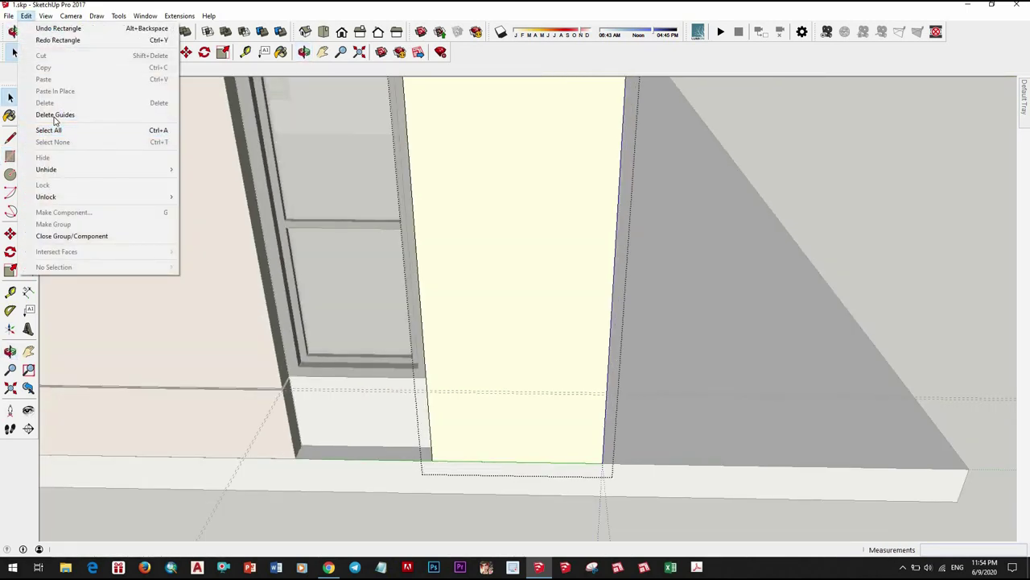
Step: Delete all the dashed guide lines from the model via Edit > Delete Guides
left_click(56, 115)
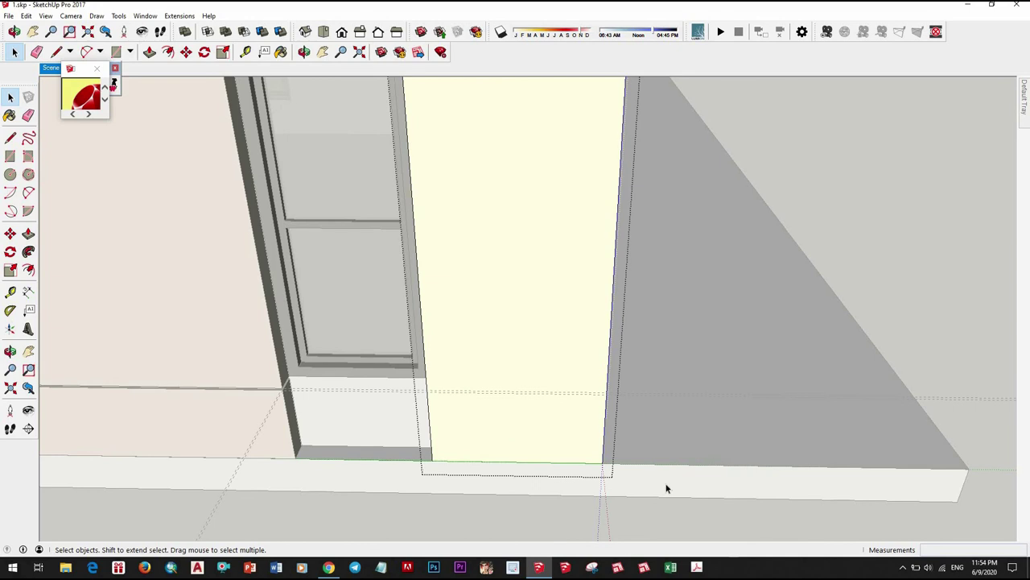
left_click(915, 364)
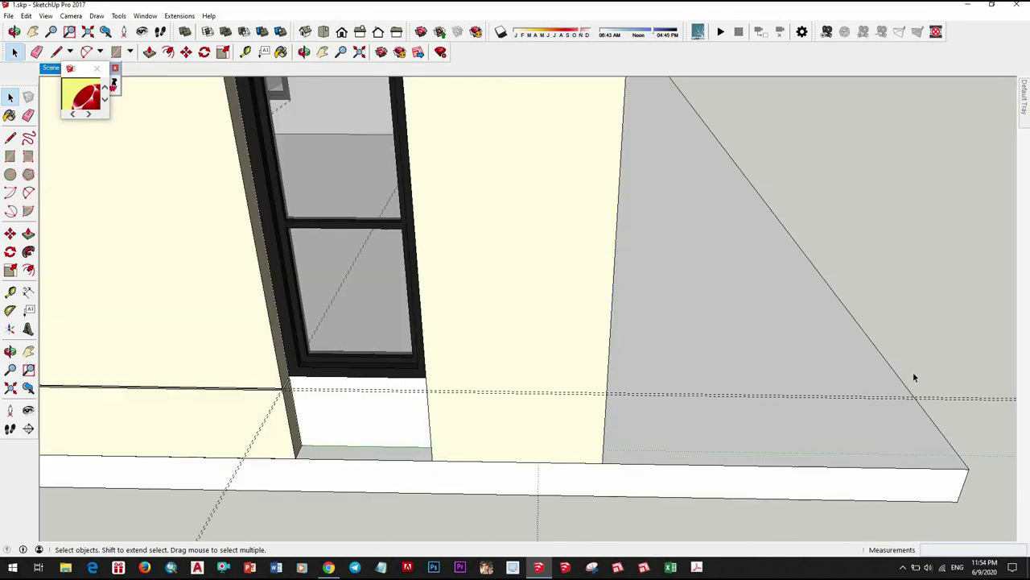
left_click(26, 15)
left_click(54, 115)
Step: Let SketchUp fix the reported model problems and acknowledge the fix
mouse_move(574, 391)
middle_mouse_down()
mouse_move(511, 333)
mouse_move(456, 356)
mouse_move(433, 274)
mouse_move(453, 325)
middle_mouse_up()
left_click(453, 326)
scroll(467, 330, "down", 3)
scroll(483, 333, "down", 4)
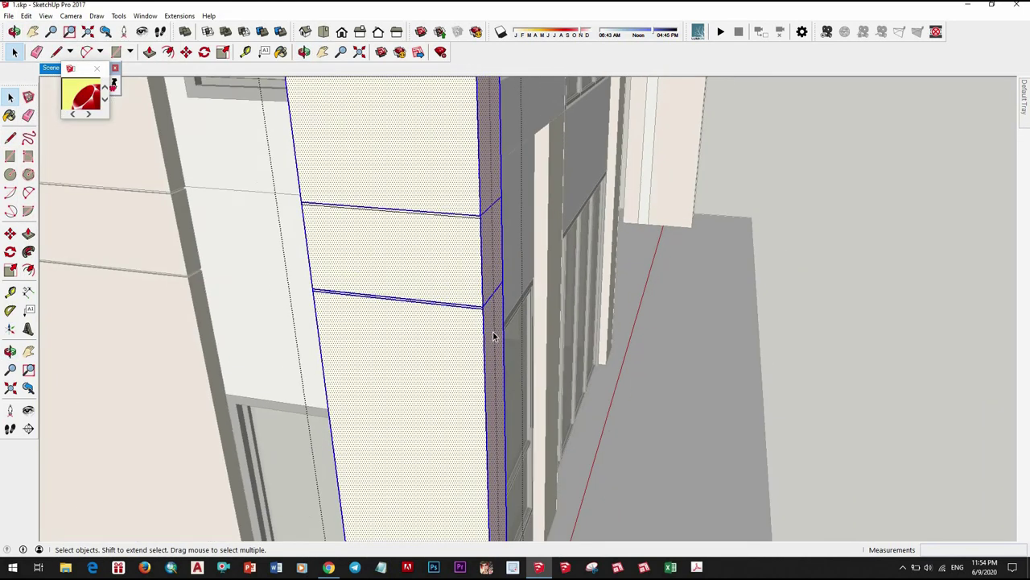
scroll(489, 334, "down", 5)
scroll(604, 326, "down", 3)
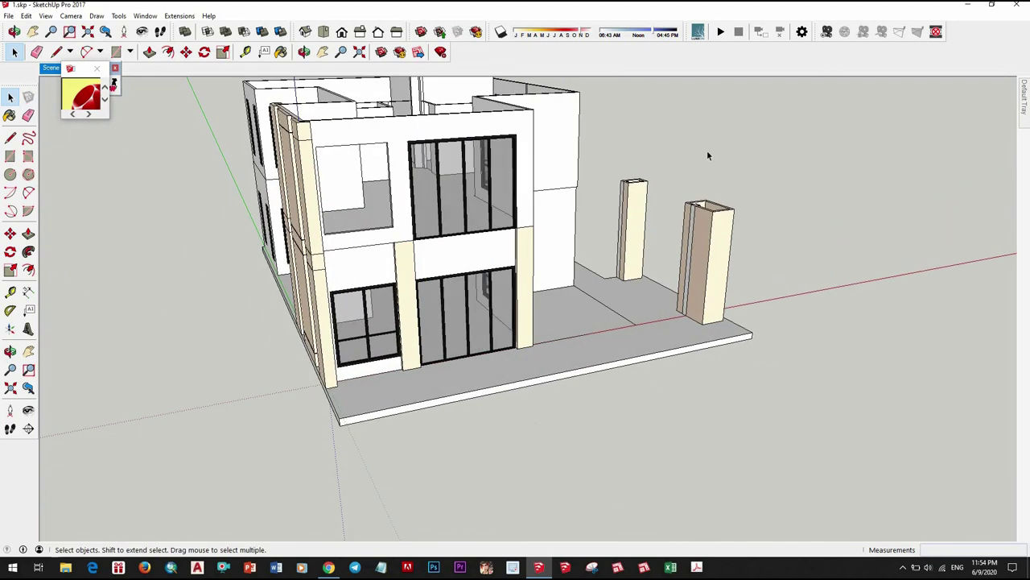
left_click(457, 304)
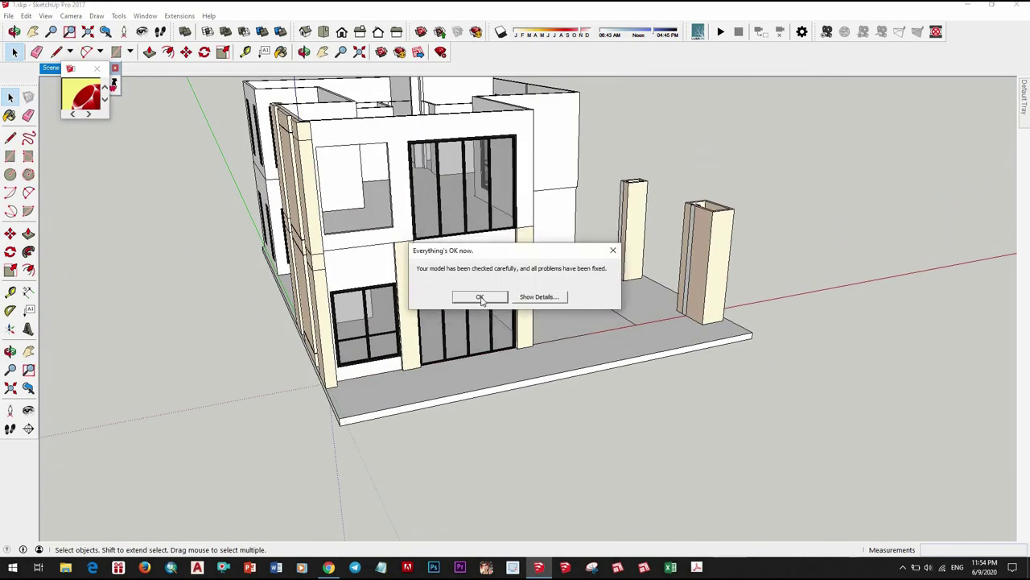
left_click(482, 298)
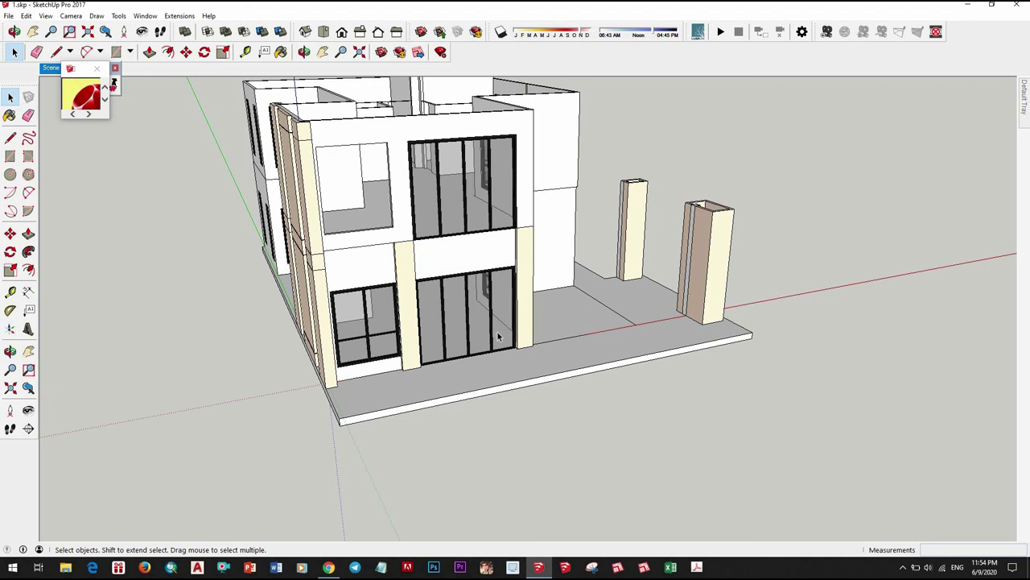
Step: Measure the 100 mm distance from the slab corner to the pillar base
scroll(364, 396, "up", 5)
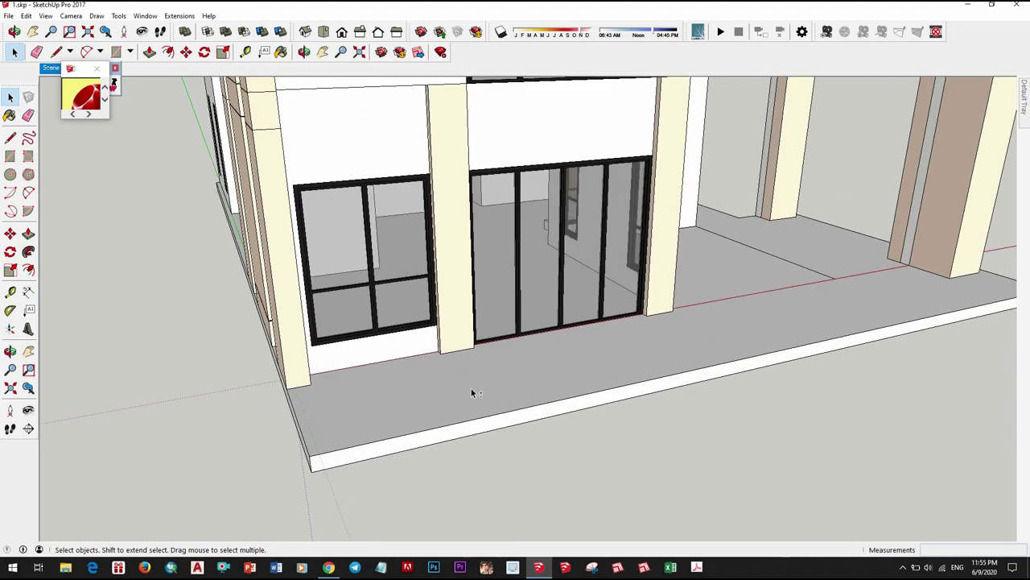
middle_click_drag(471, 389, 392, 434)
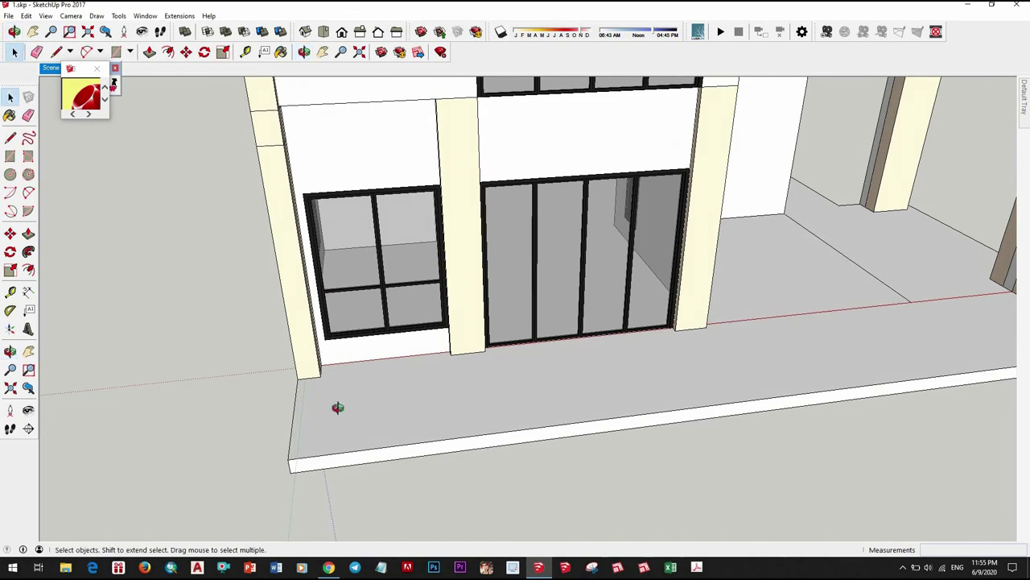
scroll(400, 396, "up", 2)
scroll(407, 403, "up", 2)
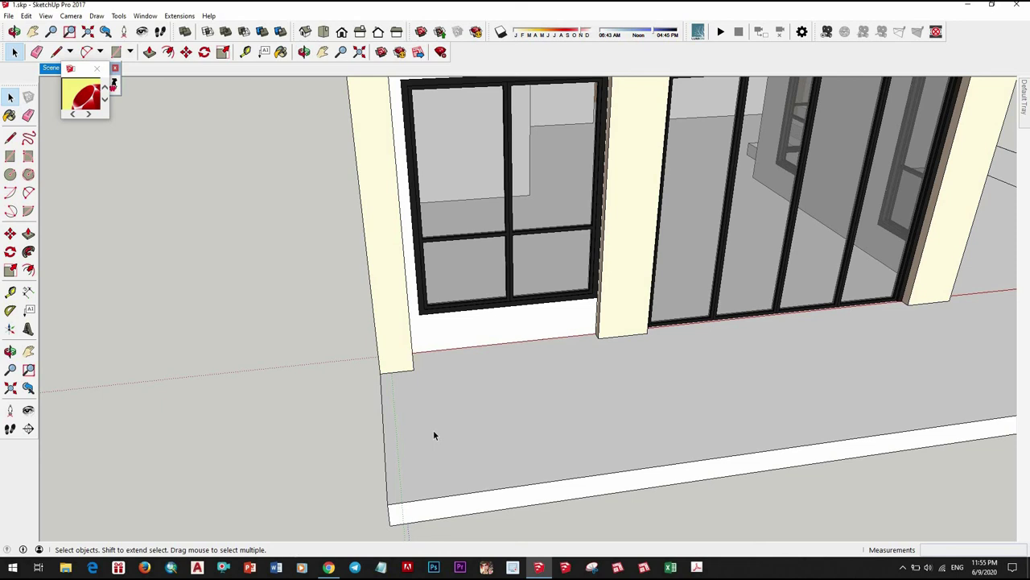
middle_click_drag(533, 395, 511, 363)
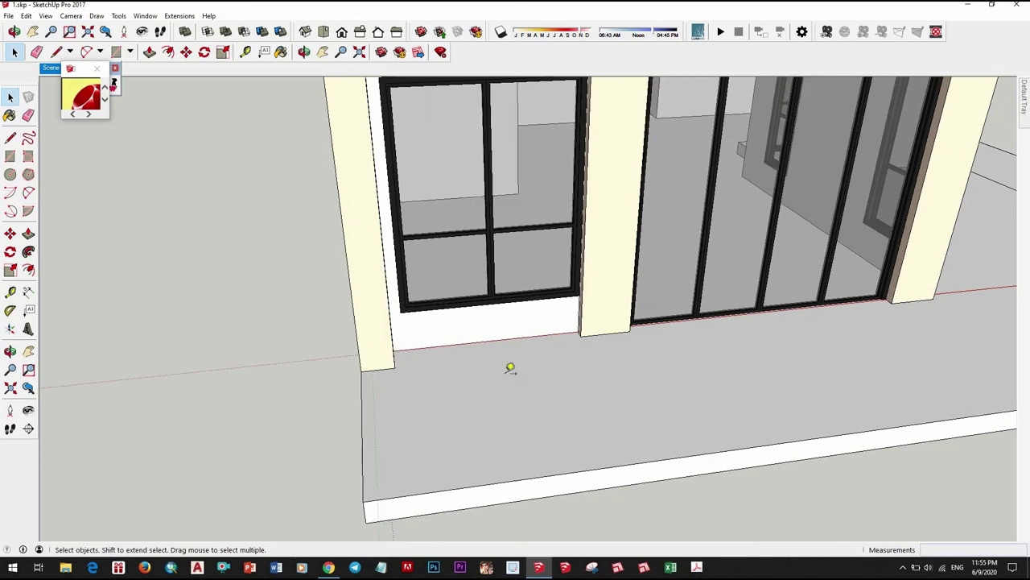
key("t")
left_click(363, 394)
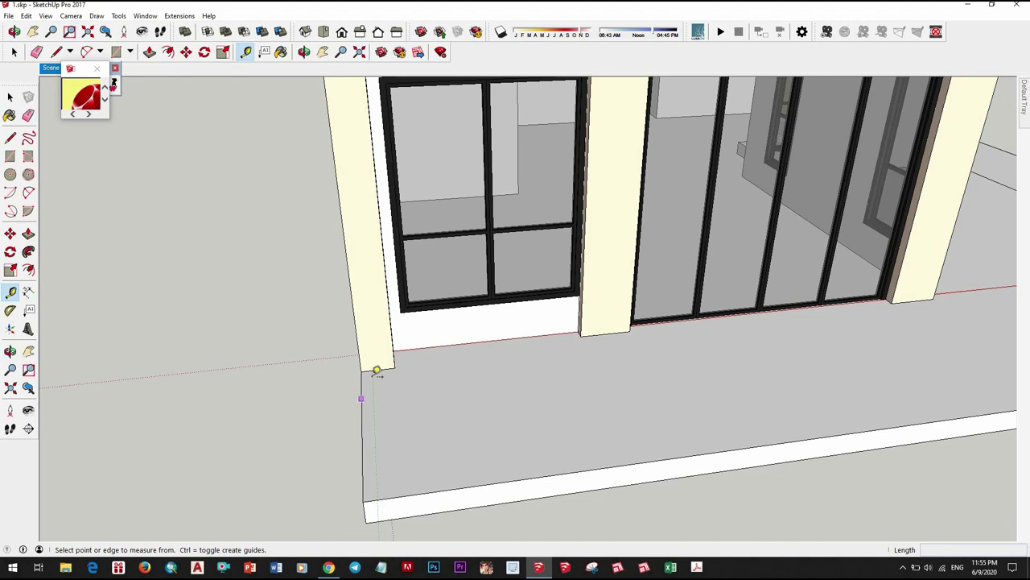
left_click(419, 392)
Step: Place a guide line along the floor slab's lower edge
scroll(437, 370, "down", 3)
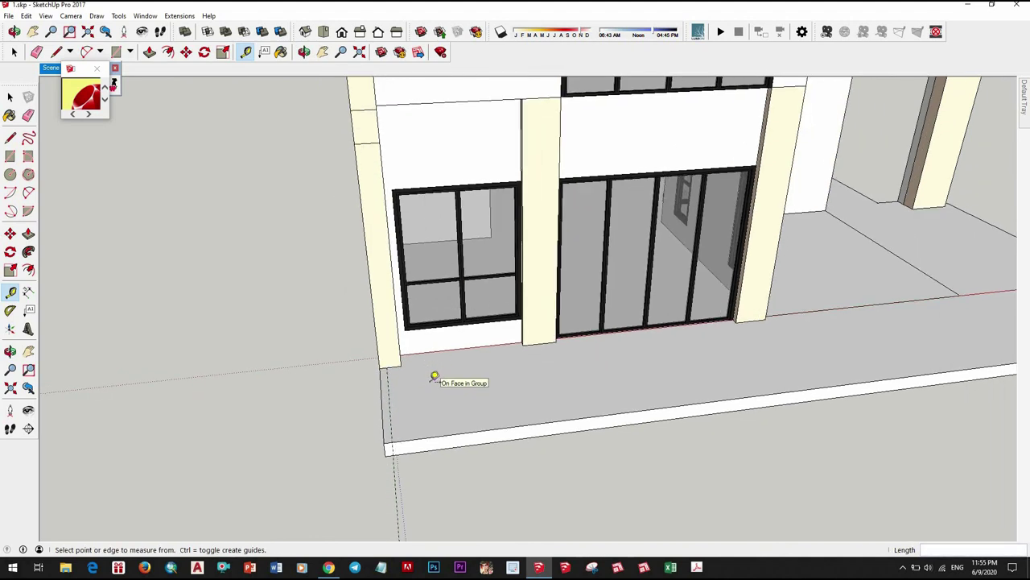
scroll(398, 426, "up", 3)
left_click(409, 418)
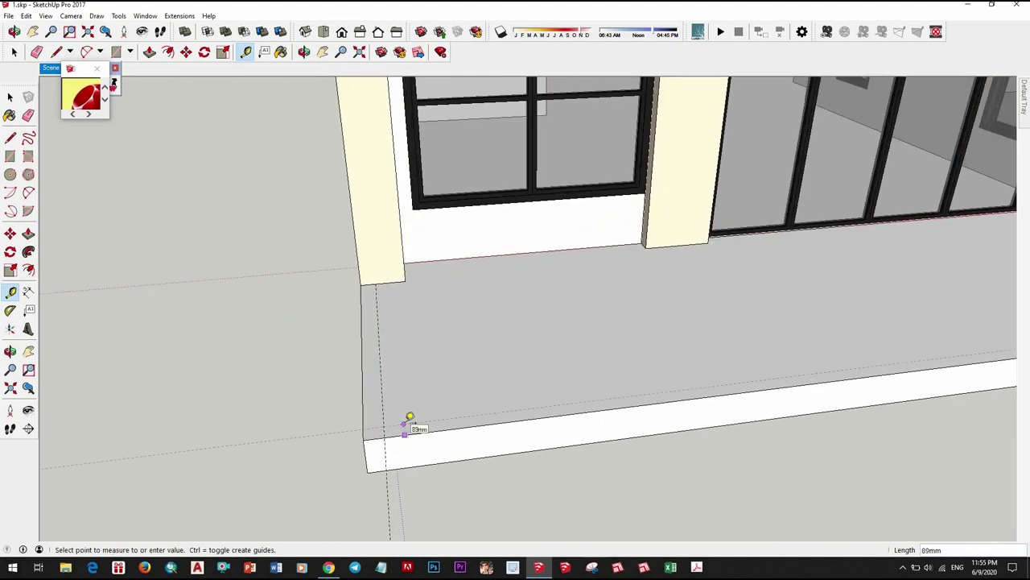
left_click(410, 417)
middle_click_drag(410, 418, 489, 443)
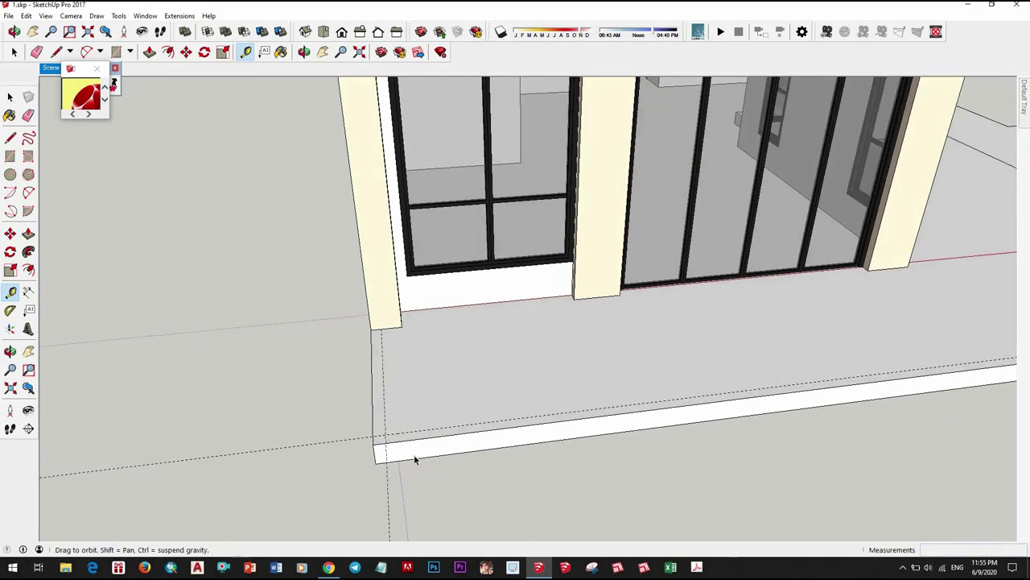
key("space")
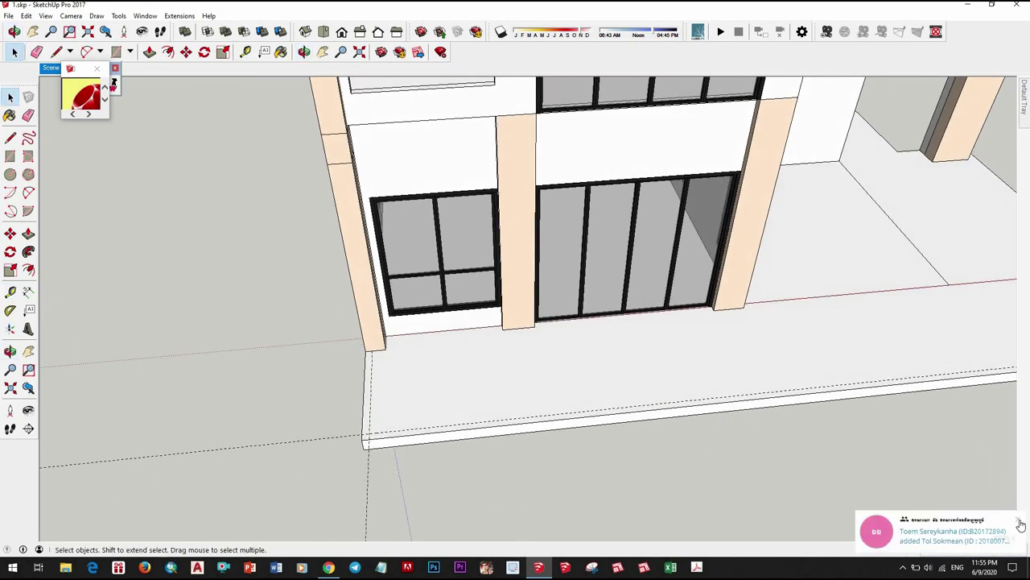
scroll(592, 379, "up", 3)
Step: Add a guide 250 mm in from the slab's left edge in front of the doors
key("t")
left_click(252, 400)
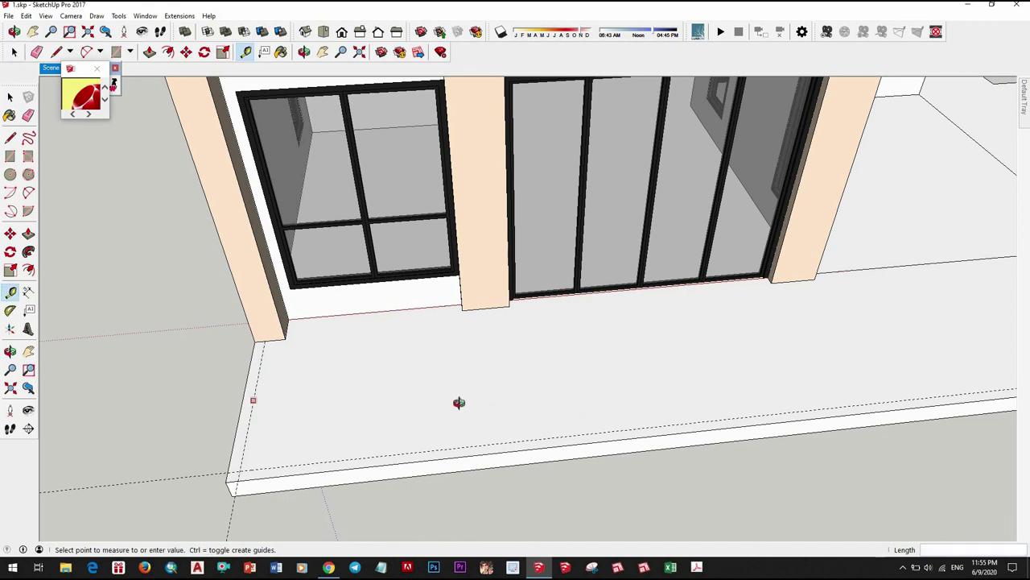
middle_click_drag(459, 402, 485, 290)
scroll(487, 277, "up", 3)
left_click(458, 266)
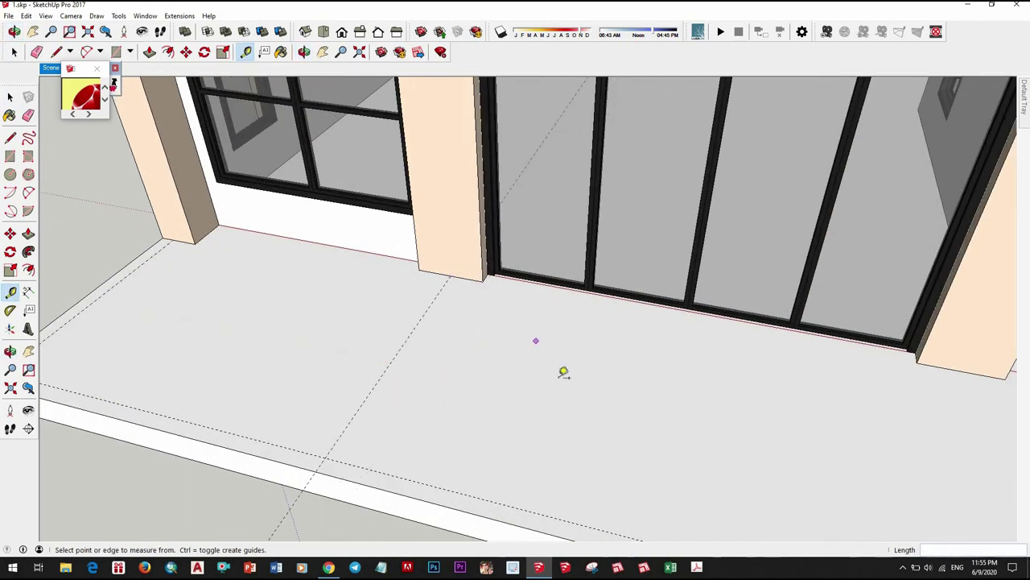
scroll(563, 371, "down", 3)
scroll(606, 378, "up", 2)
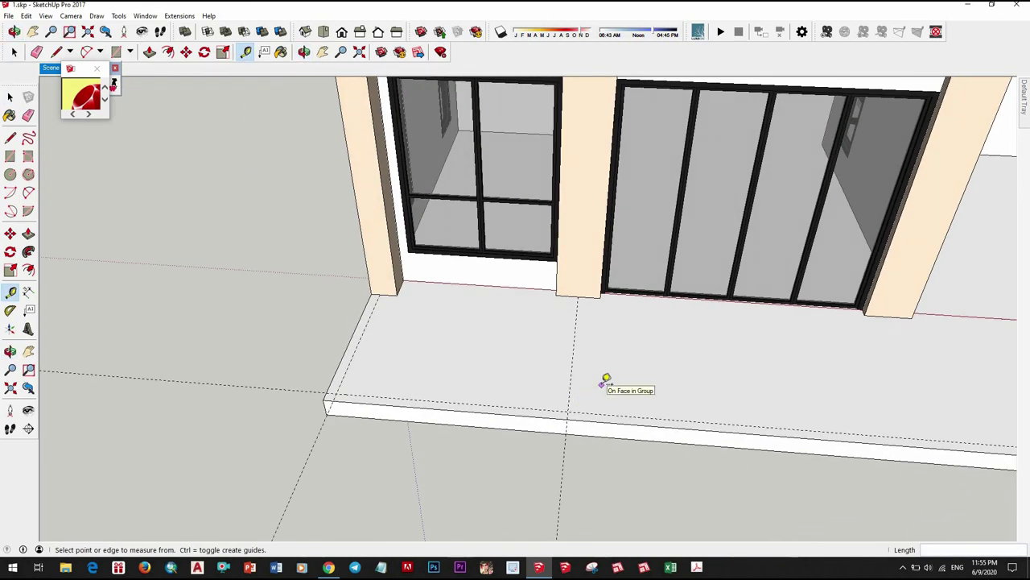
scroll(579, 331, "up", 1)
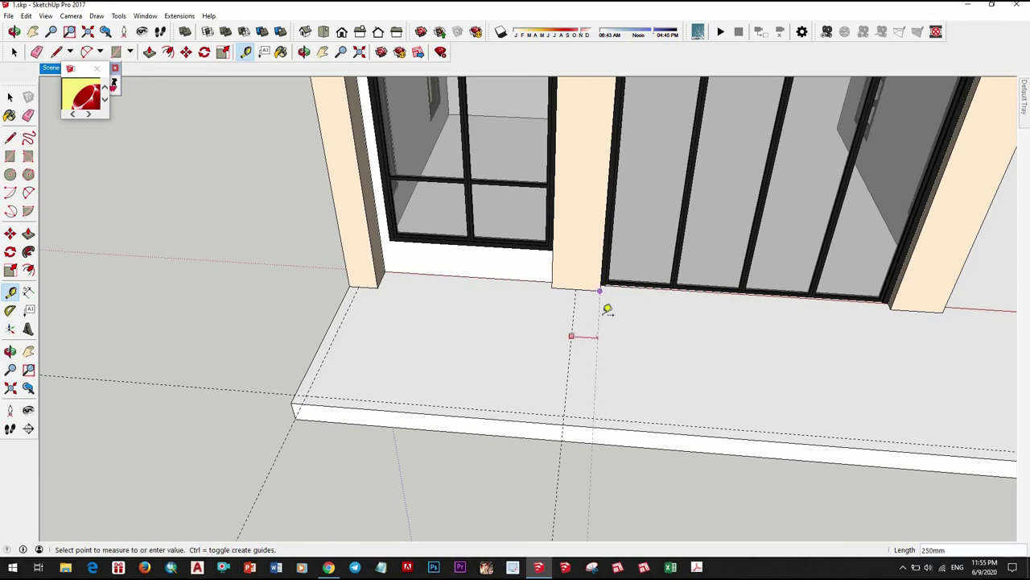
middle_click_drag(594, 376, 467, 381)
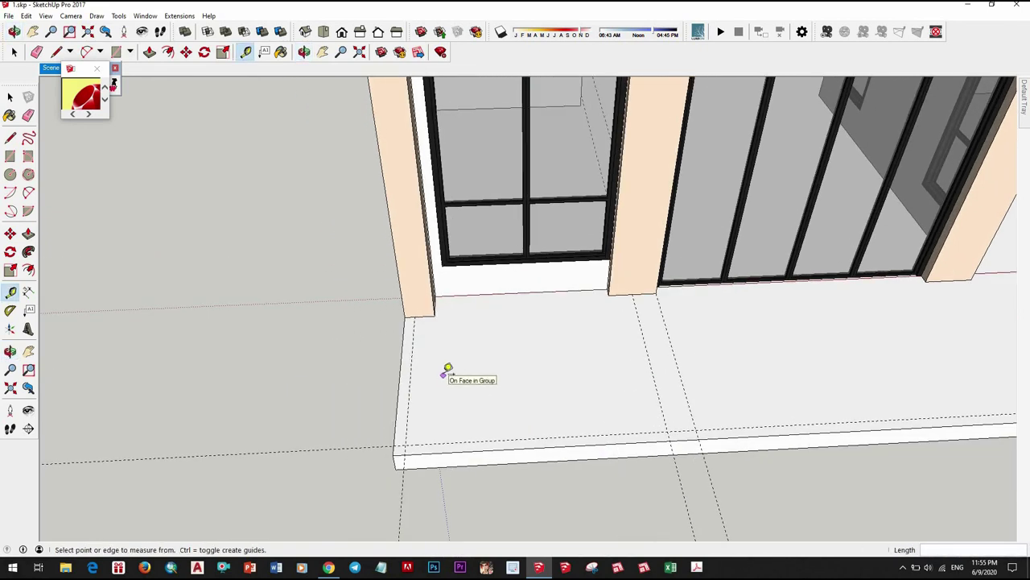
mouse_move(433, 444)
middle_mouse_down()
mouse_move(492, 400)
mouse_move(464, 468)
mouse_move(463, 451)
middle_mouse_up()
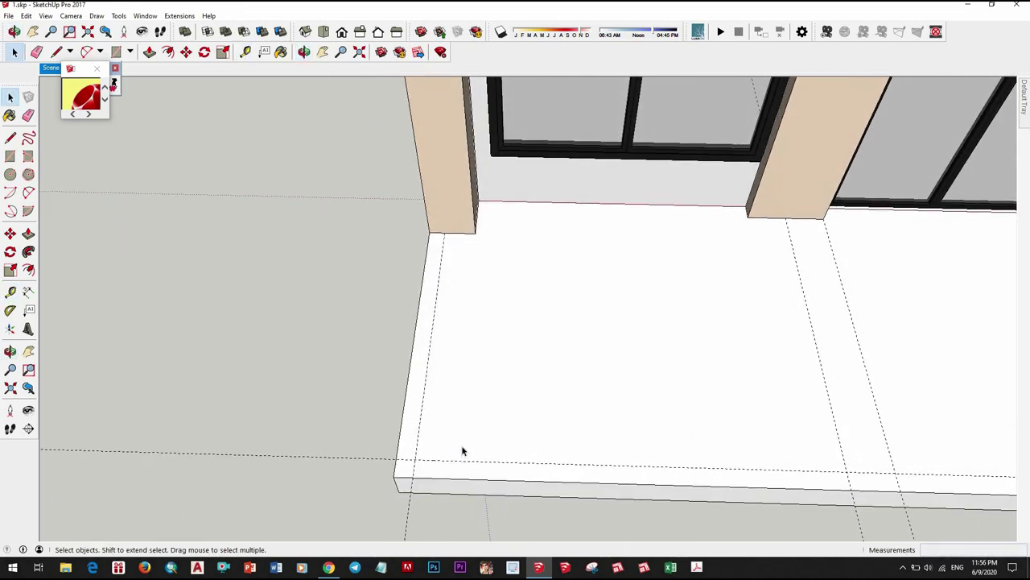
Step: Draw a small square at the slab corner and extrude it up 3600 mm into a post
scroll(413, 461, "up", 2)
left_click(393, 456)
left_click(419, 477)
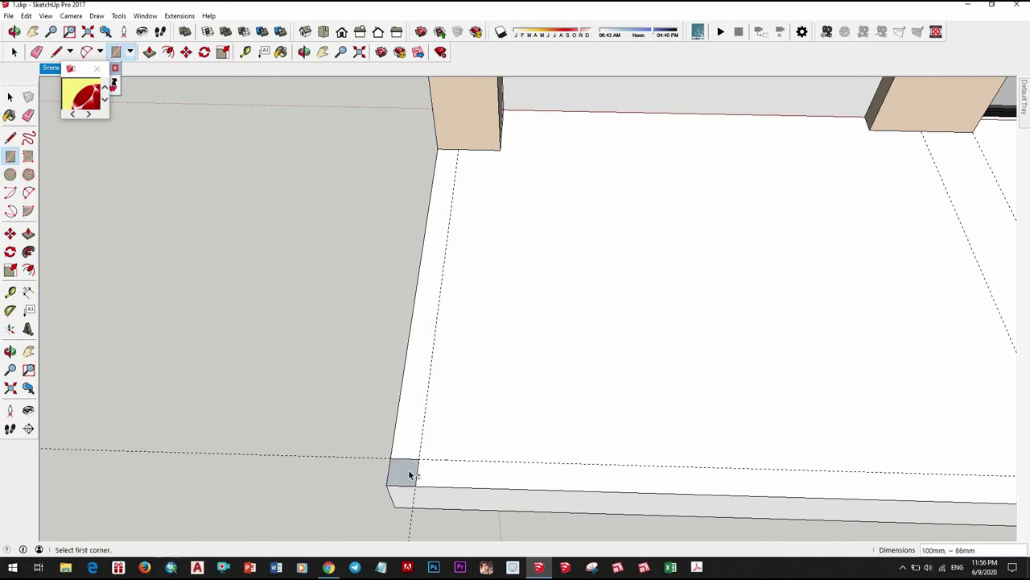
key("space")
left_click(410, 475)
key("p")
left_click_drag(408, 475, 399, 448)
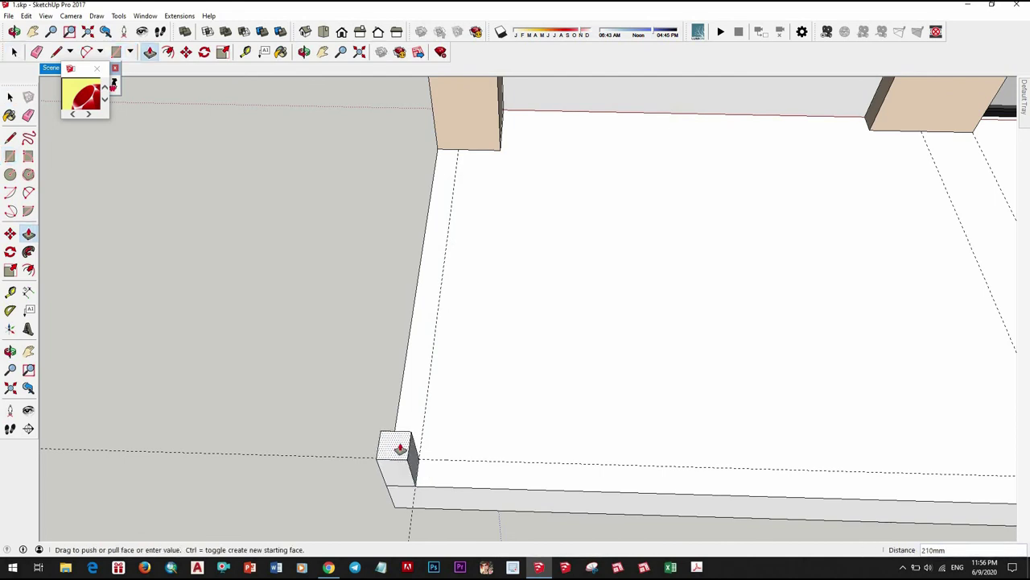
scroll(400, 448, "down", 3)
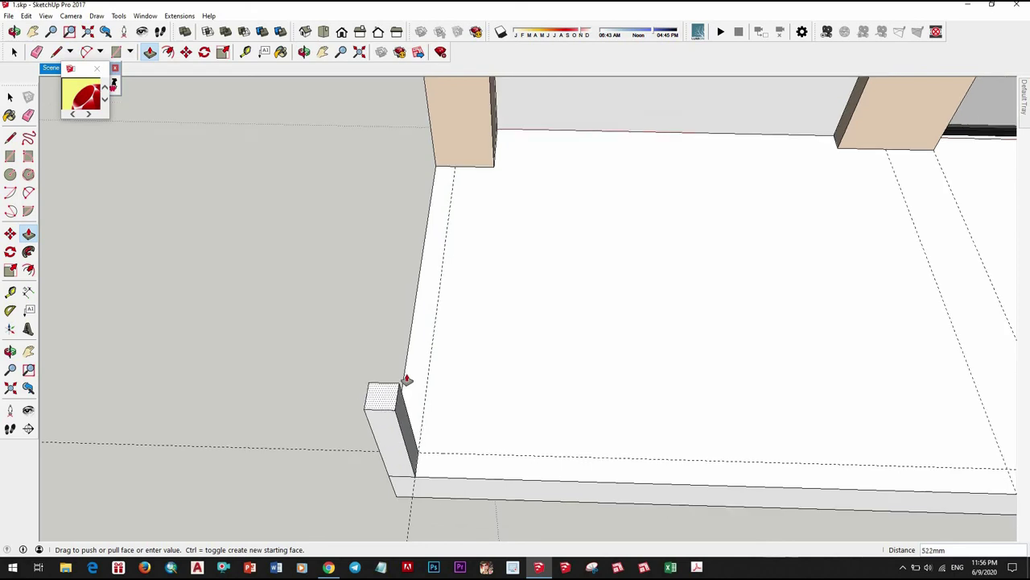
scroll(408, 379, "down", 3)
scroll(419, 359, "up", 1)
key("space")
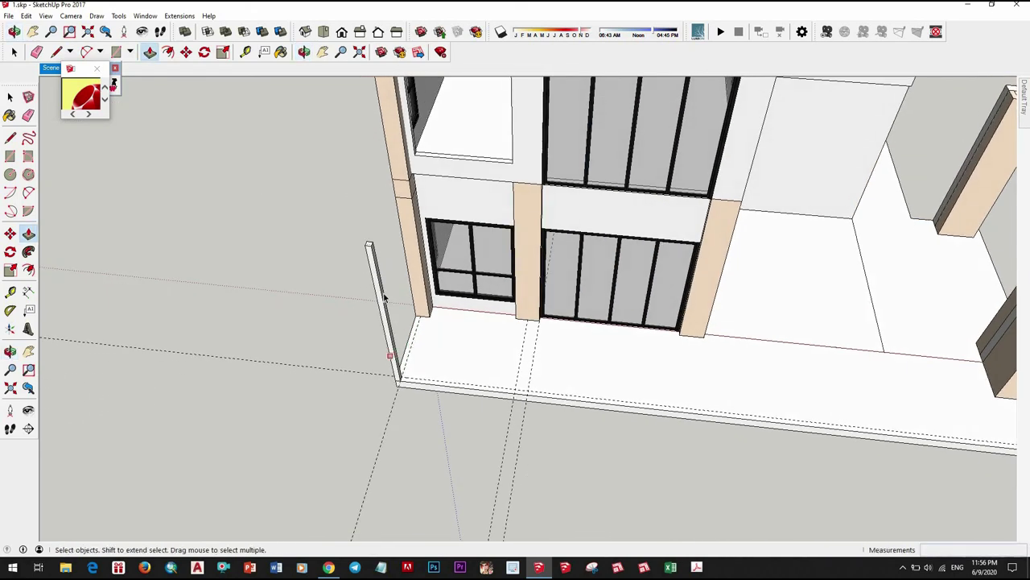
Step: Thicken the post by pushing out its side face, then select it
scroll(437, 361, "up", 1)
scroll(439, 372, "up", 2)
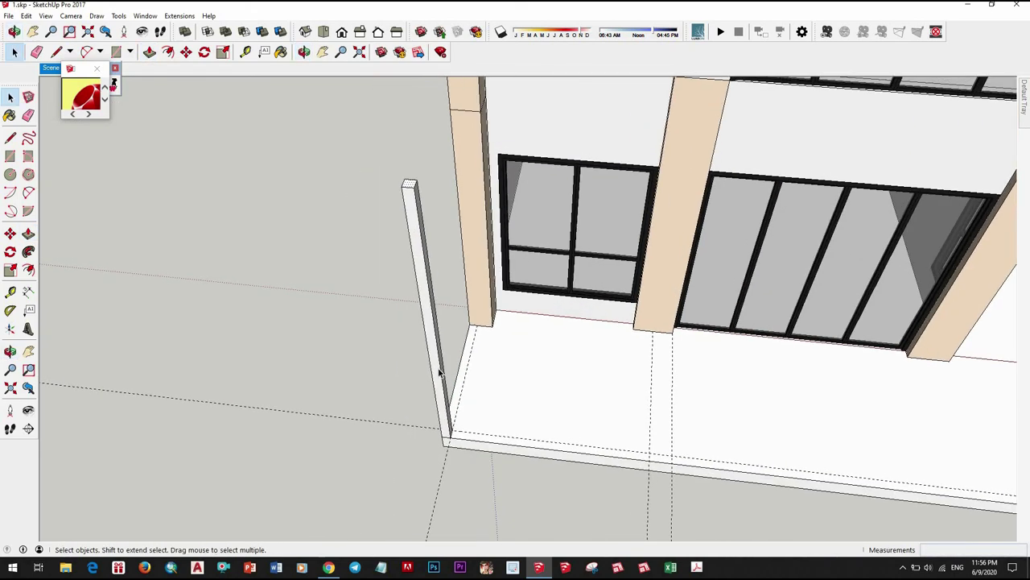
middle_click_drag(405, 413, 452, 405)
scroll(434, 389, "up", 2)
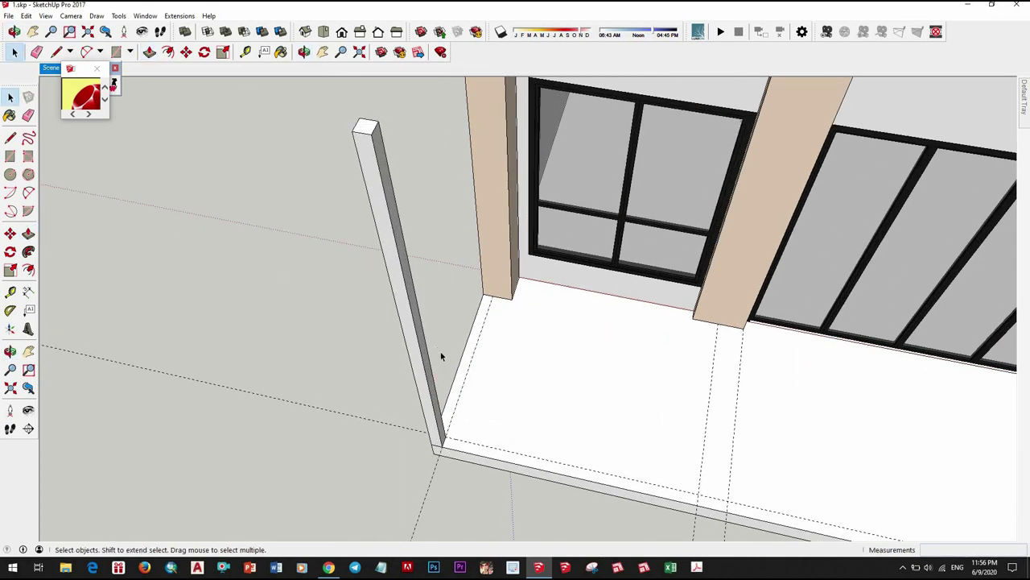
key("p")
left_click(429, 372)
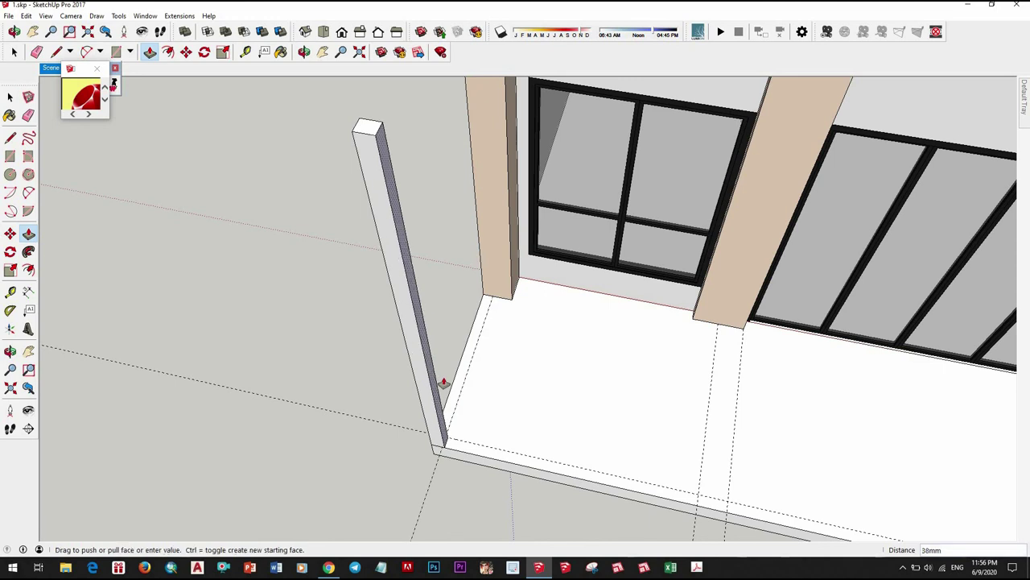
middle_click_drag(443, 383, 444, 271)
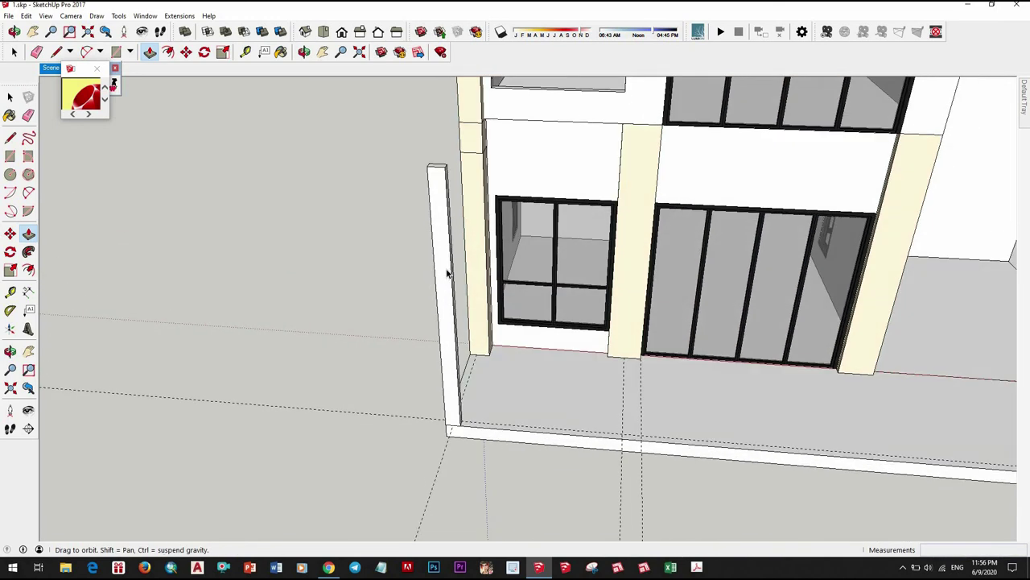
key("space")
left_click(439, 322)
Step: Turn the corner post into a component
right_click(445, 163)
left_click(491, 243)
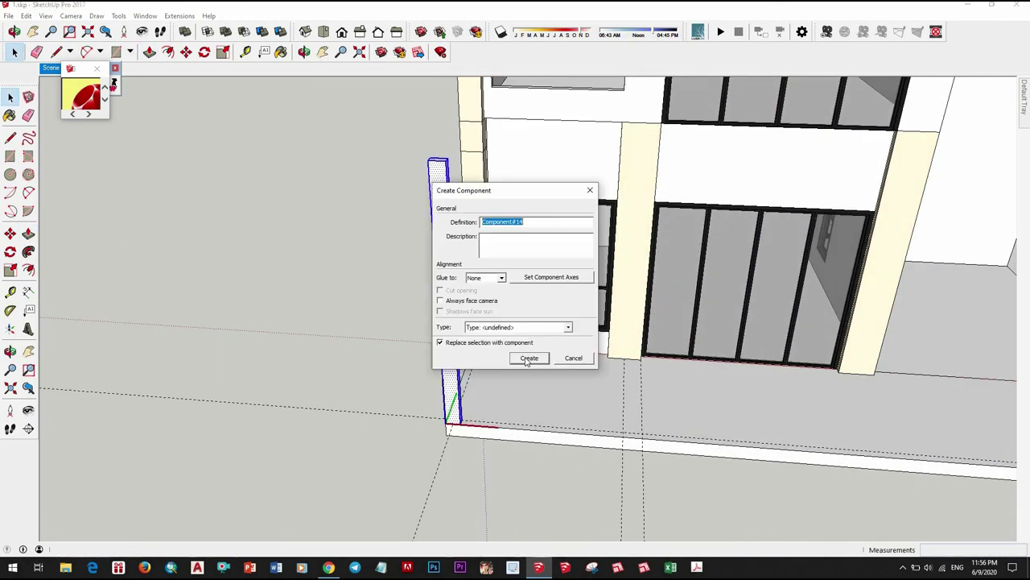
left_click(526, 357)
Step: Copy the post 250 mm along the slab edge
scroll(469, 432, "up", 2)
key("m")
left_click(452, 422)
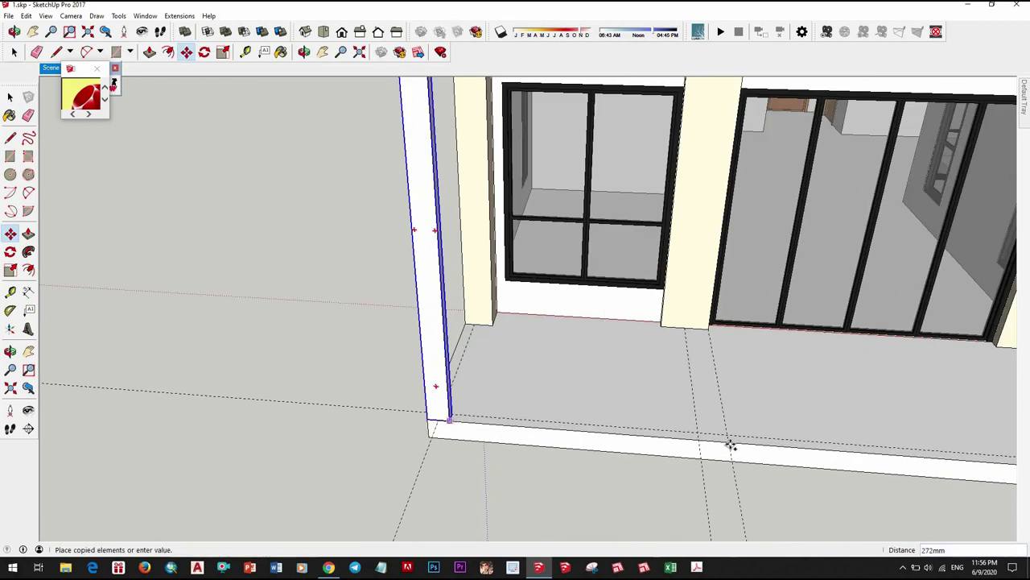
key("ctrl")
left_click(724, 443)
scroll(734, 444, "up", 1)
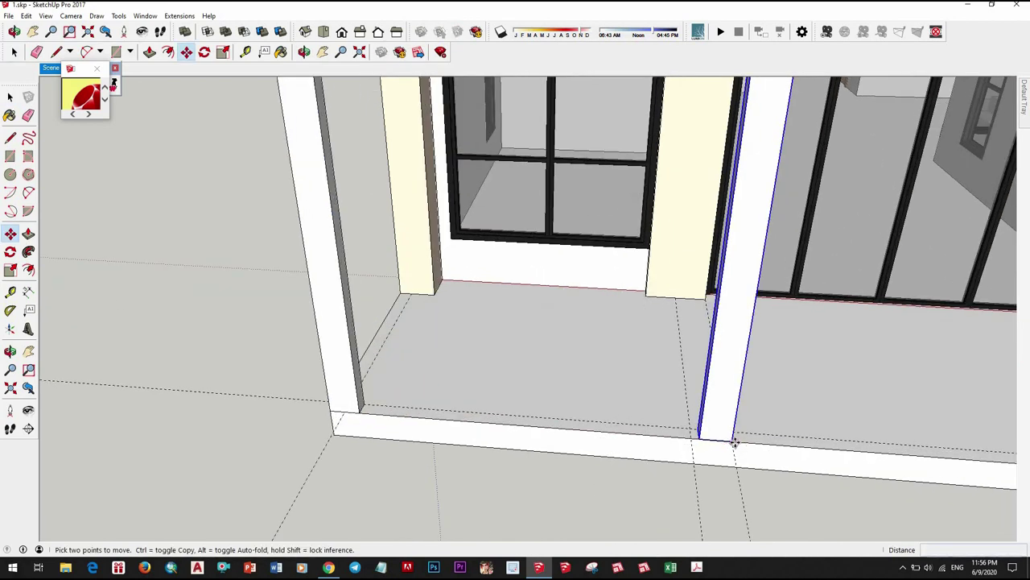
type("250")
key("Return")
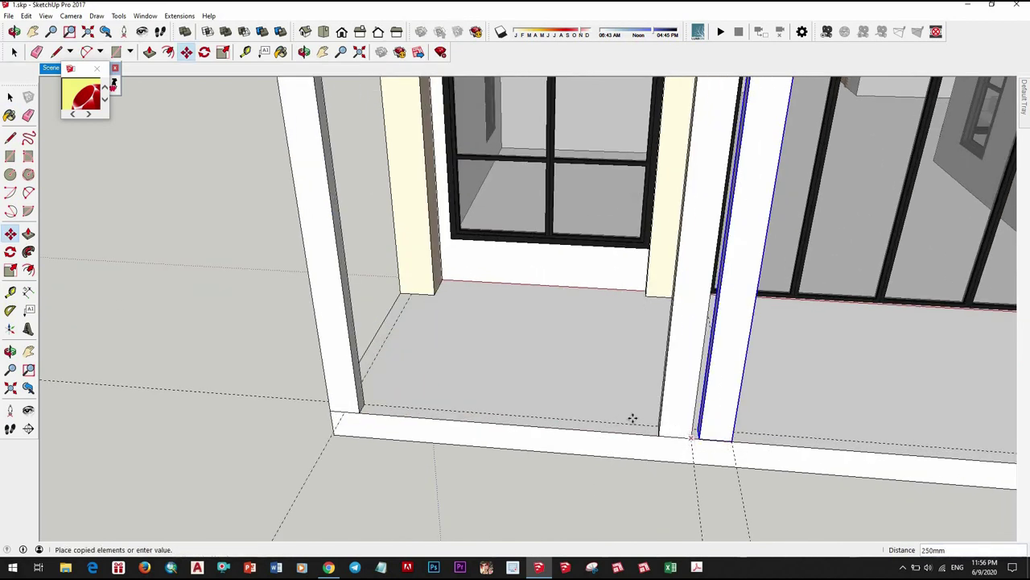
Step: Shift the copied post 60 mm to the left
middle_click_drag(633, 418, 641, 453)
scroll(642, 448, "up", 1)
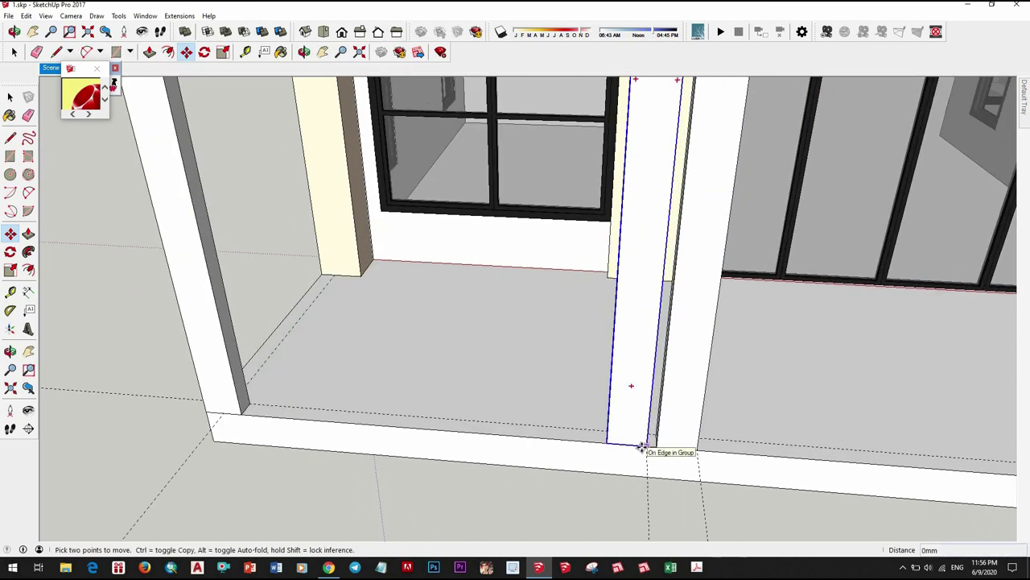
type("60")
key("Return")
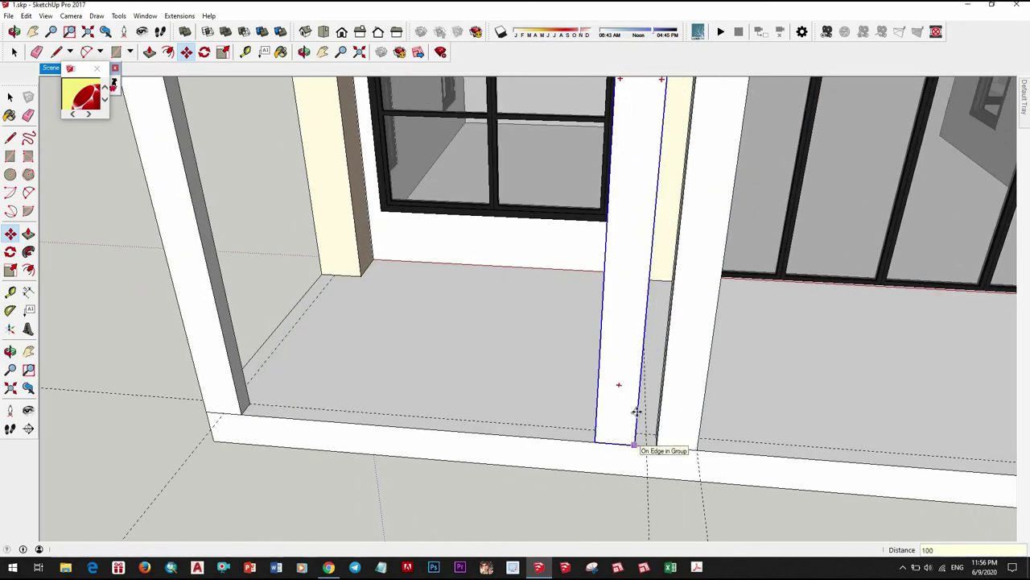
scroll(625, 403, "down", 3)
key("space")
Step: Make the copied post unique so it is independent of the original
mouse_move(626, 402)
middle_mouse_down()
mouse_move(627, 195)
mouse_move(713, 425)
middle_mouse_up()
right_click(626, 196)
left_click(663, 168)
scroll(709, 435, "up", 3)
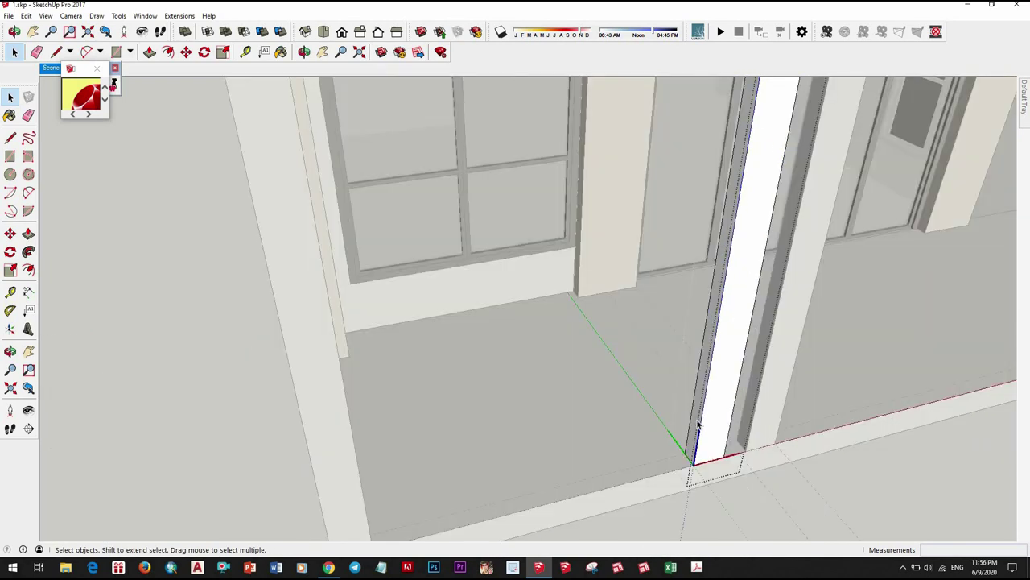
Step: Narrow the copy by pushing one face in 100 mm and extending the other 50 mm
key("p")
left_click(699, 423)
type("100")
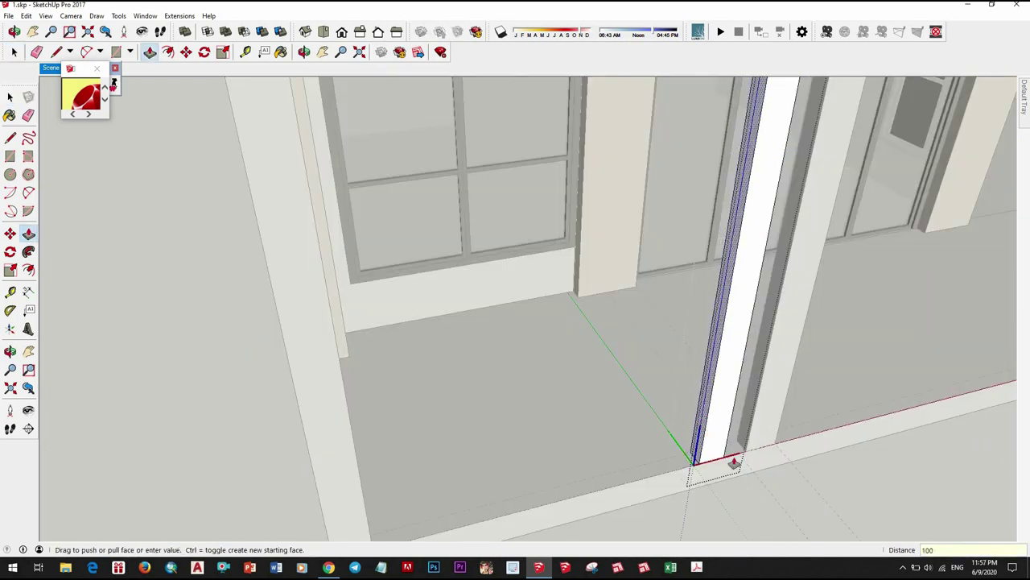
key("Return")
mouse_move(734, 462)
middle_mouse_down()
mouse_move(646, 469)
mouse_move(743, 490)
middle_mouse_up()
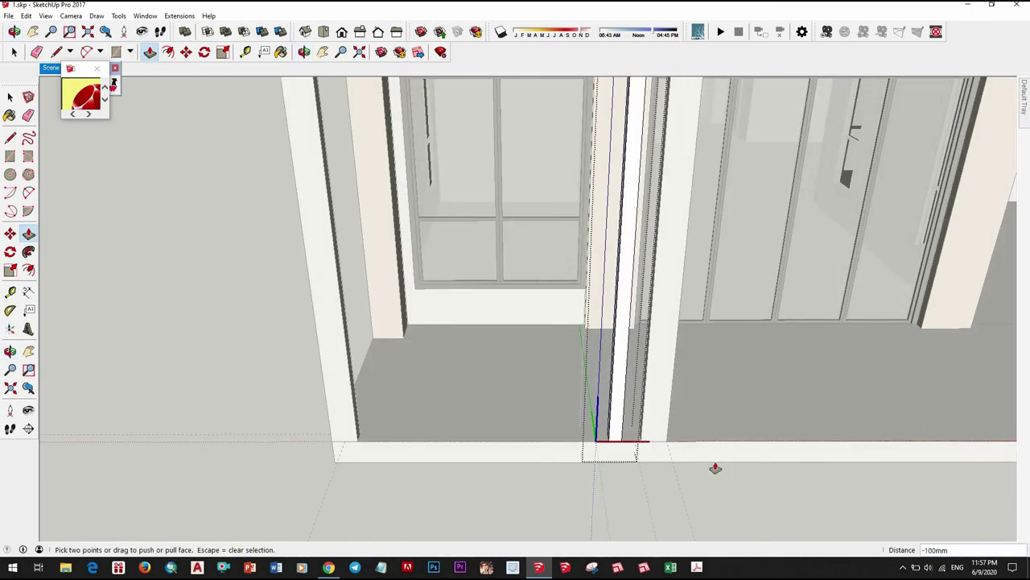
mouse_move(739, 504)
middle_mouse_down()
mouse_move(709, 422)
mouse_move(760, 472)
mouse_move(666, 465)
middle_mouse_up()
left_click(702, 426)
key("Return")
key("space")
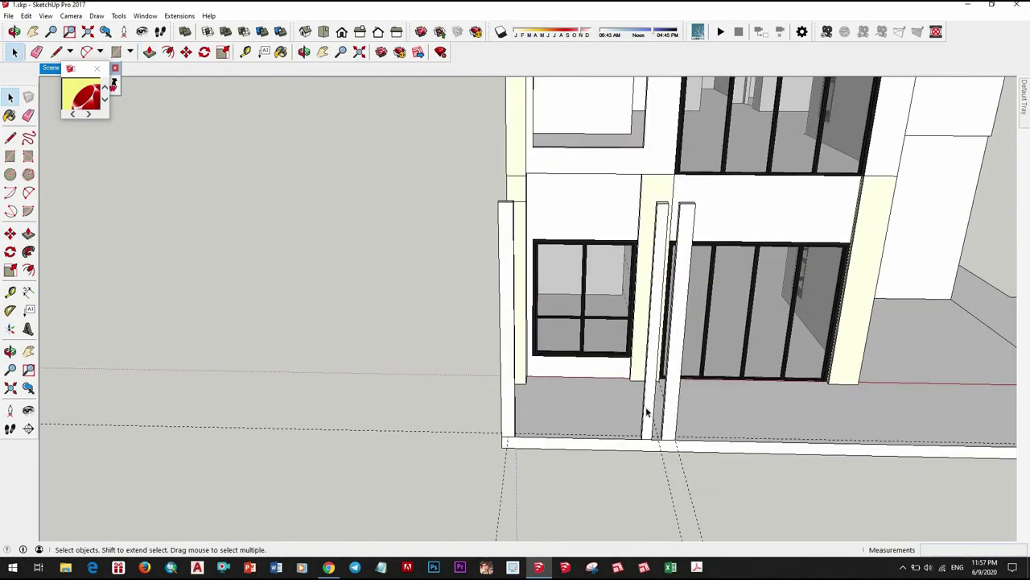
scroll(666, 464, "up", 1)
Step: Copy the slat 300 mm along the base and repeat it into a row of five
key("m")
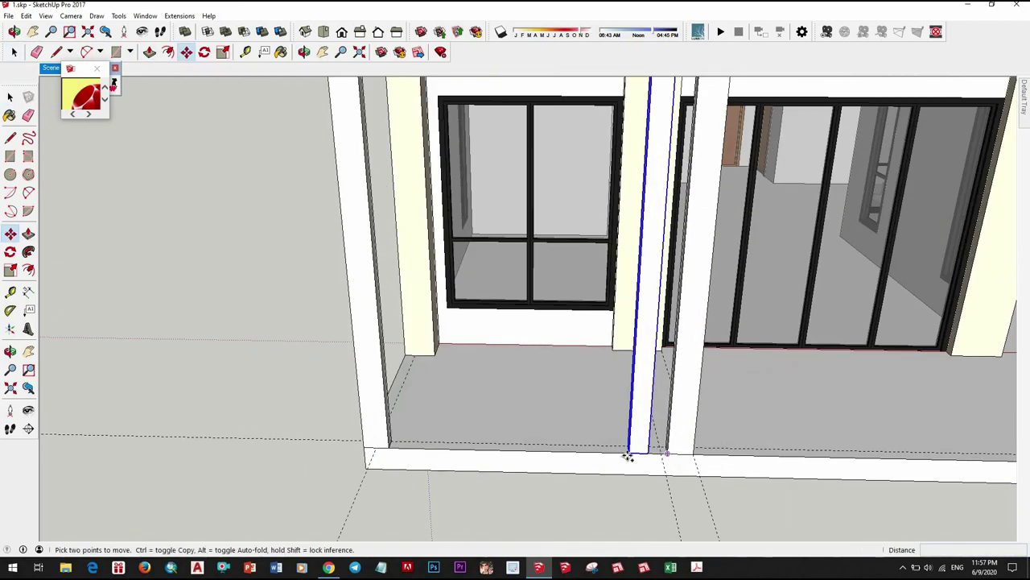
left_click(628, 456)
scroll(626, 455, "up", 1)
scroll(621, 456, "up", 1)
type("300mm")
key("Return")
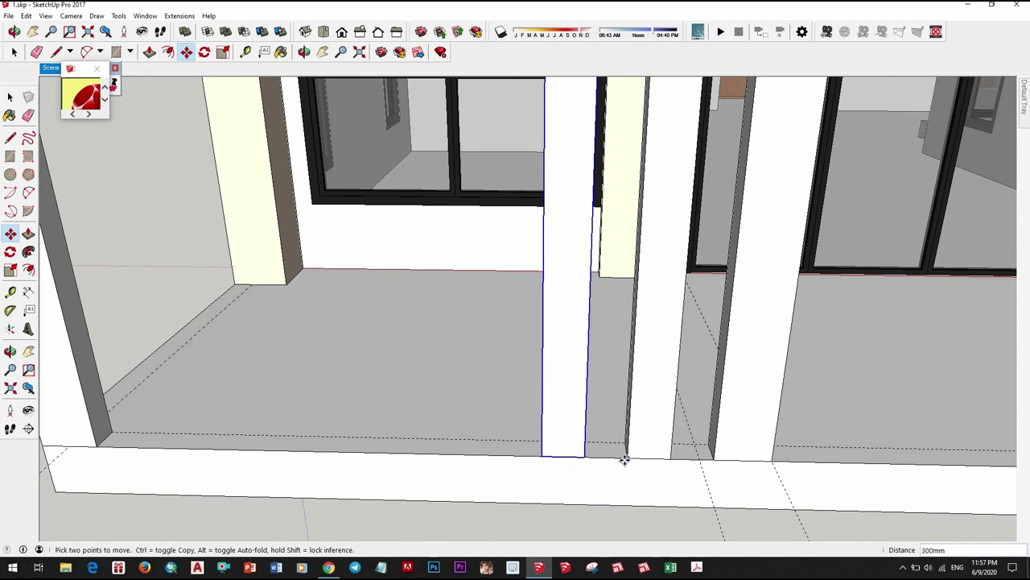
key("Return")
scroll(446, 470, "down", 2)
middle_click_drag(446, 469, 435, 419)
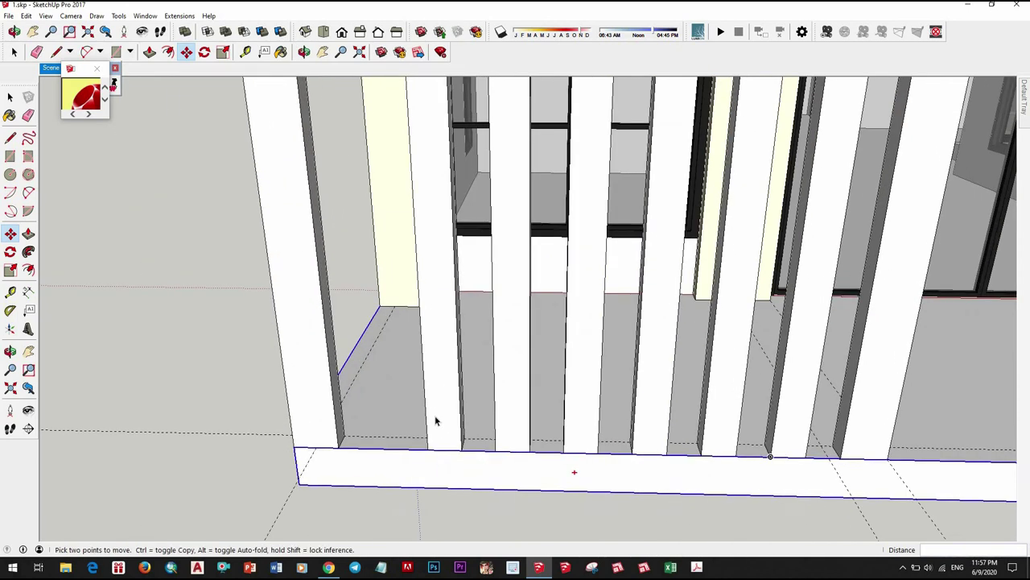
Step: Orbit and zoom to inspect the full row of slat posts
key("space")
scroll(492, 461, "up", 1)
key("space")
scroll(467, 467, "down", 1)
scroll(490, 408, "down", 2)
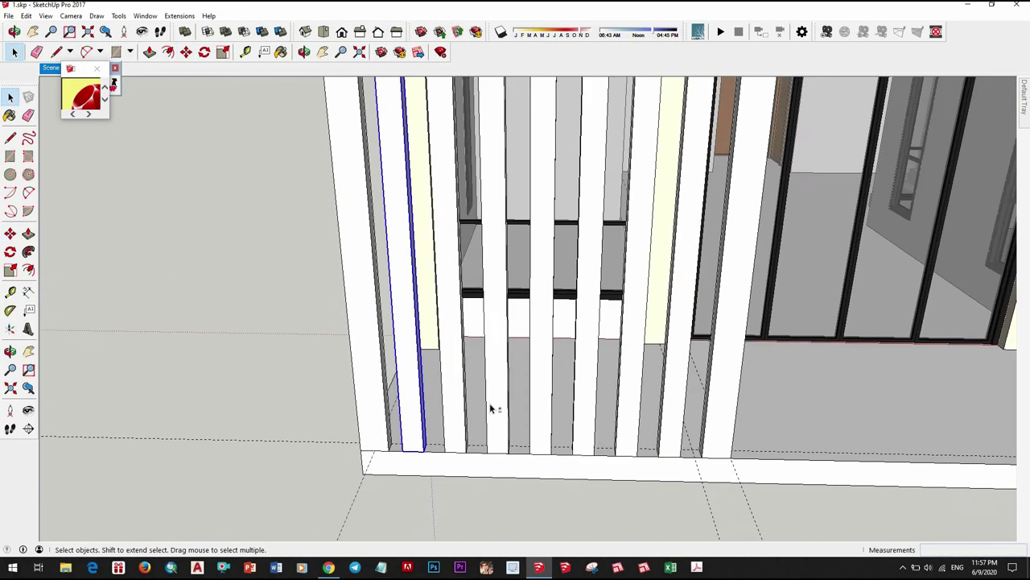
scroll(524, 394, "down", 2)
middle_click_drag(552, 384, 543, 476)
scroll(451, 453, "up", 2)
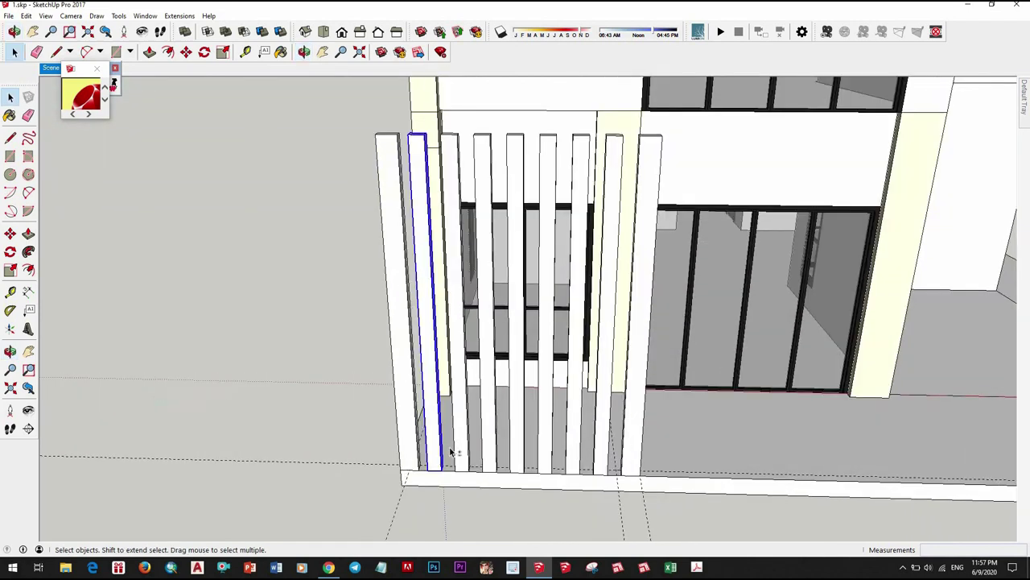
scroll(497, 460, "up", 2)
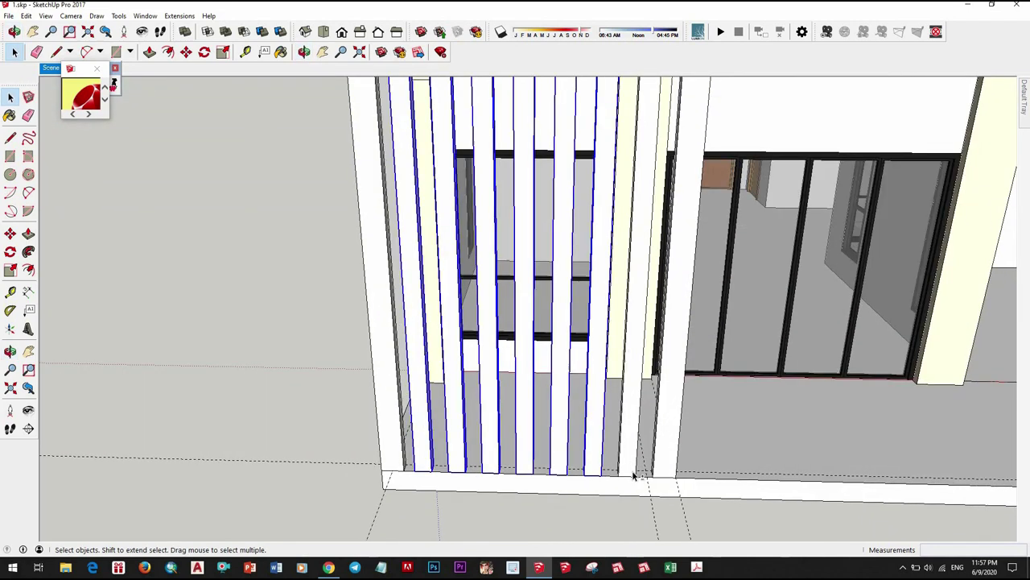
scroll(400, 476, "up", 2)
scroll(368, 469, "up", 2)
Step: Shift the selected slat posts slightly along the base, then view the whole house
key("m")
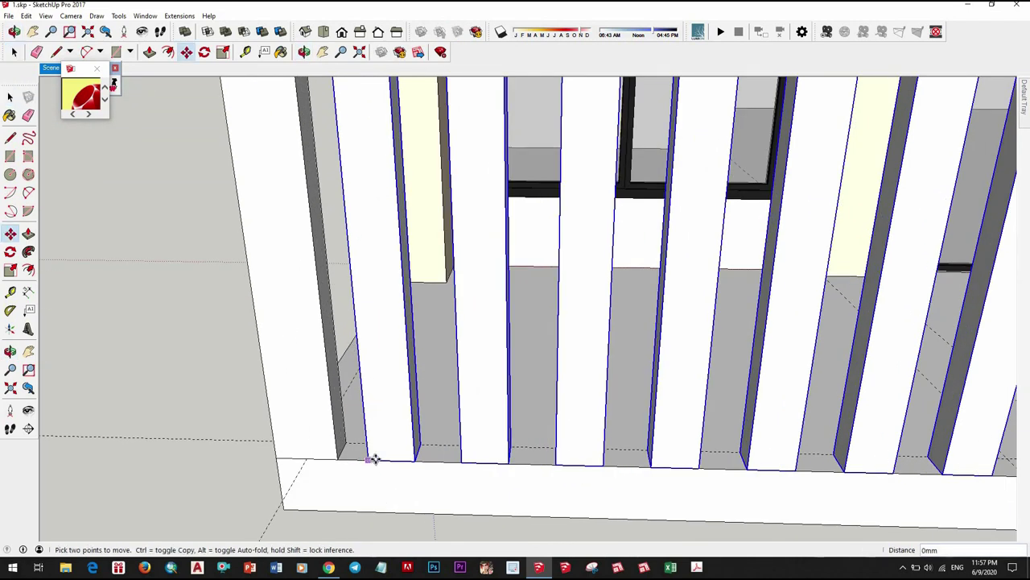
left_click(373, 458)
scroll(377, 459, "down", 2)
middle_click_drag(454, 446, 524, 451)
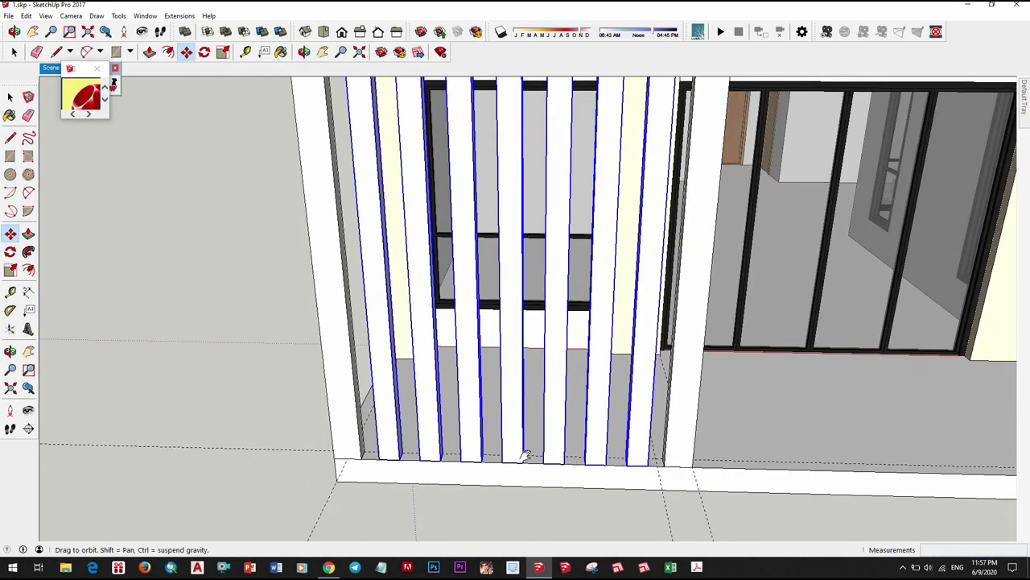
scroll(612, 479, "up", 2)
scroll(438, 488, "up", 2)
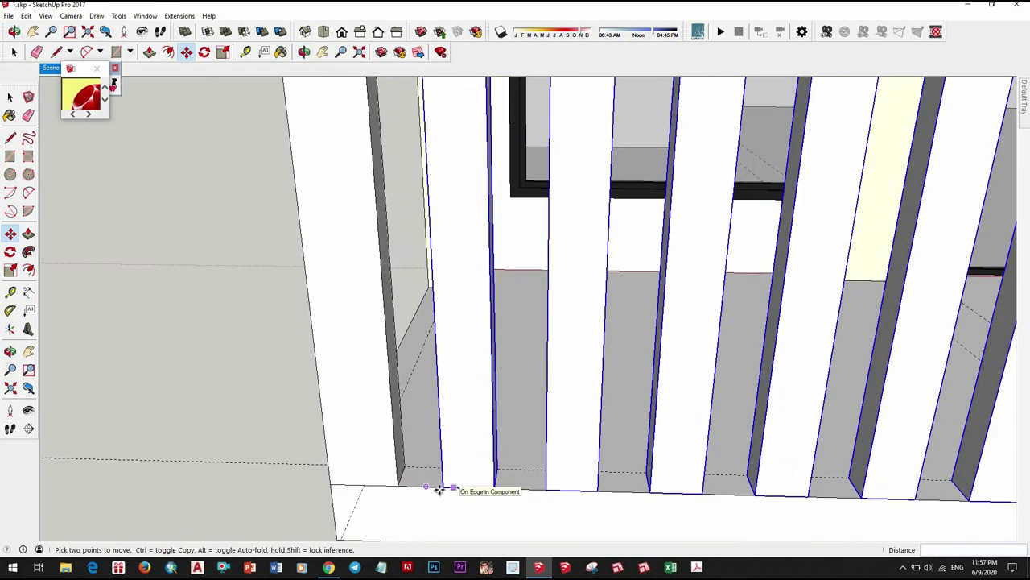
scroll(435, 490, "up", 2)
scroll(431, 489, "down", 1)
scroll(451, 459, "down", 2)
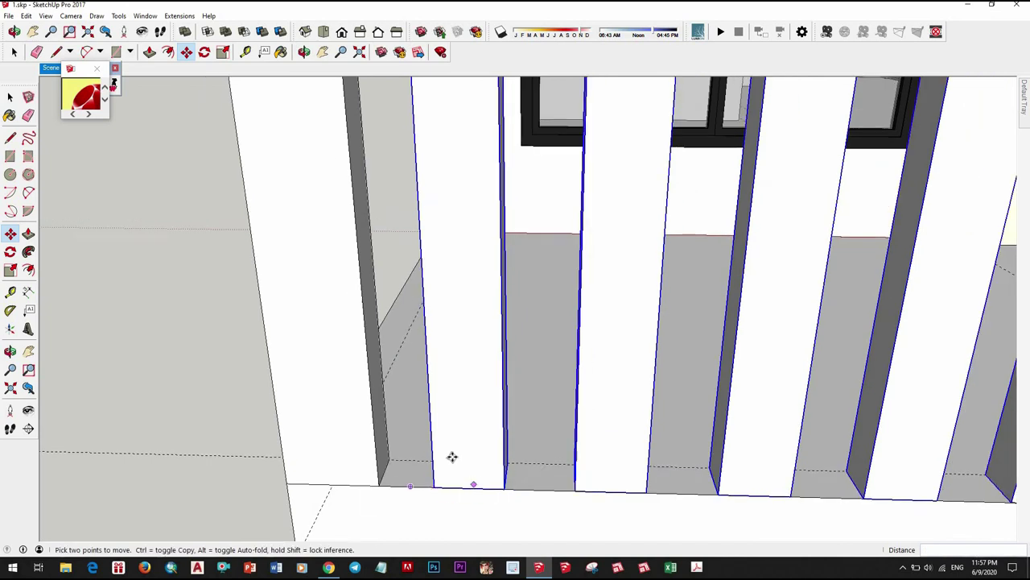
key("space")
scroll(418, 464, "down", 3)
scroll(509, 393, "down", 5)
middle_click_drag(509, 393, 509, 433)
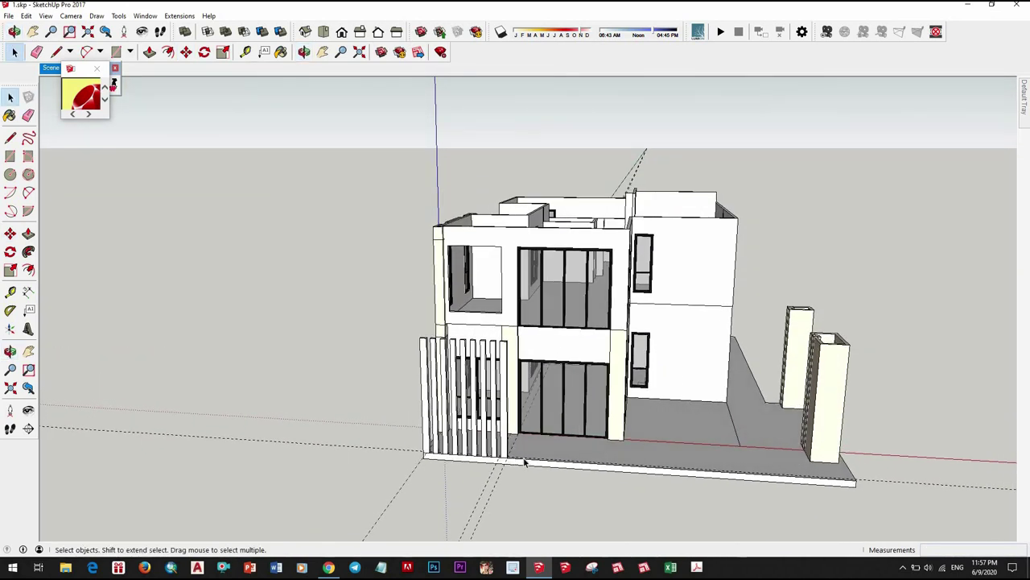
Step: Orbit to a high view of the house corner above the slats and pick the Rectangle tool
scroll(497, 433, "up", 3)
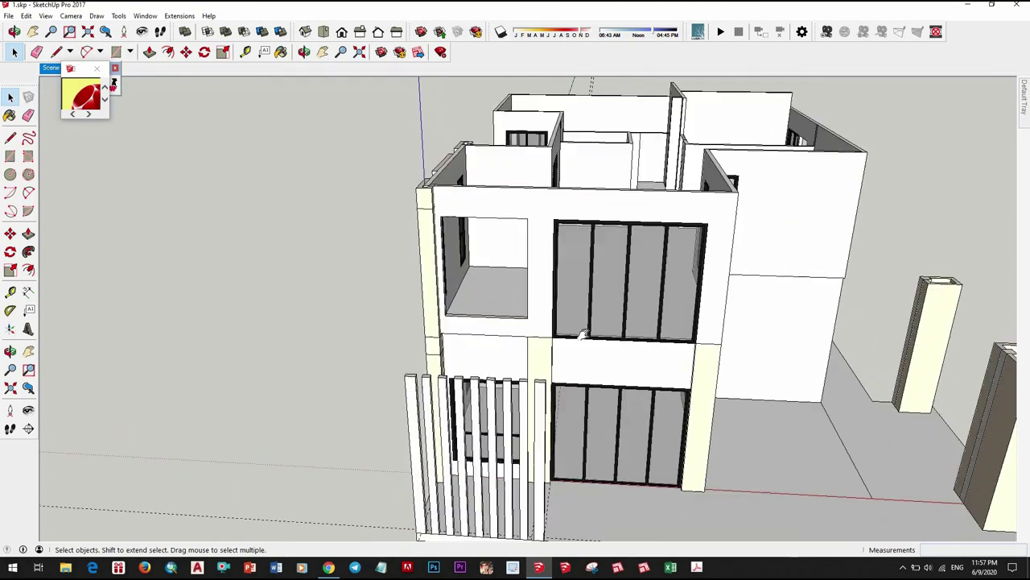
mouse_move(497, 433)
middle_mouse_down()
mouse_move(720, 268)
mouse_move(594, 345)
middle_mouse_up()
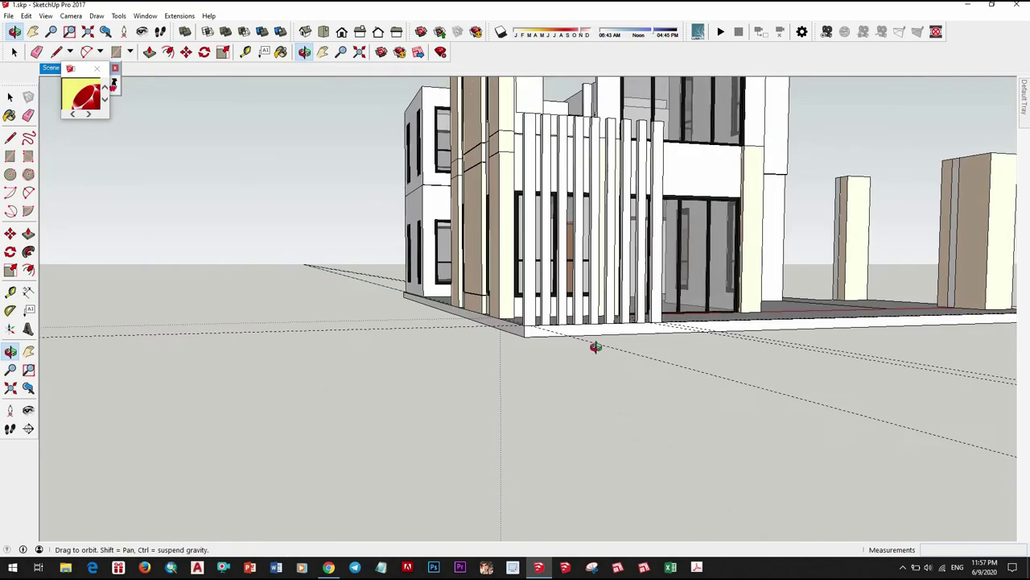
scroll(588, 306, "up", 3)
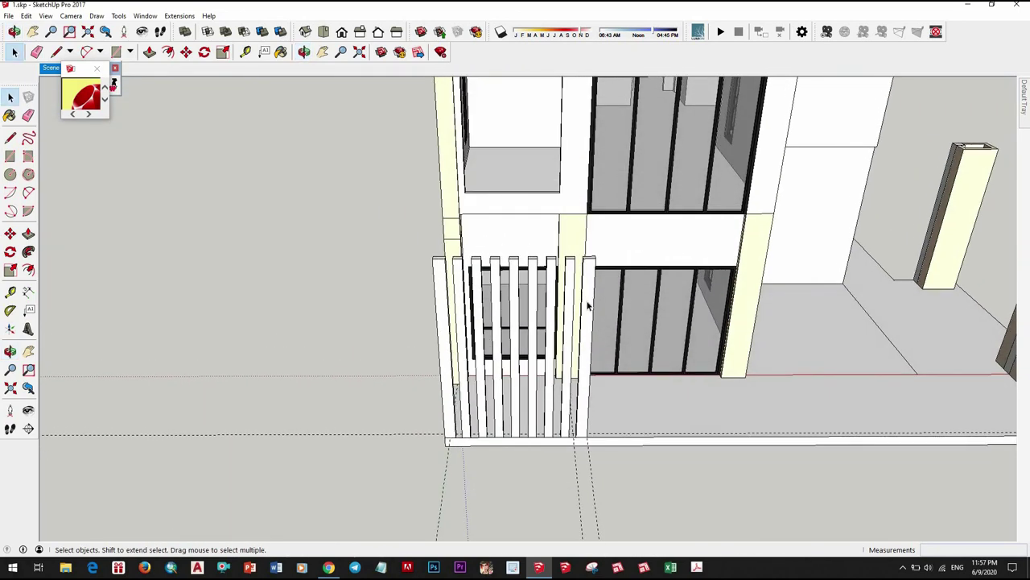
scroll(585, 307, "down", 2)
middle_click_drag(668, 376, 612, 290)
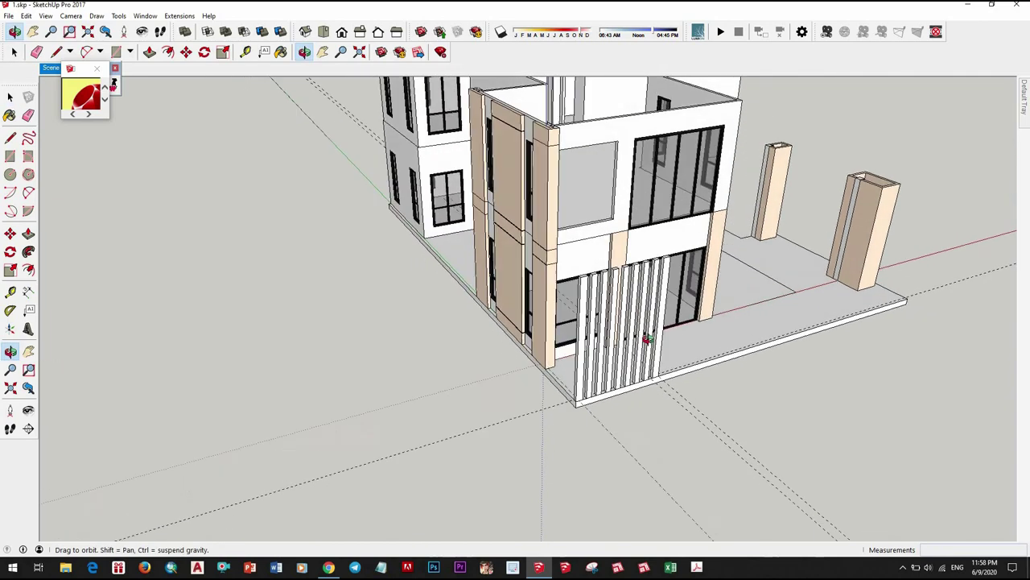
scroll(608, 287, "up", 3)
scroll(502, 300, "up", 2)
scroll(502, 302, "up", 2)
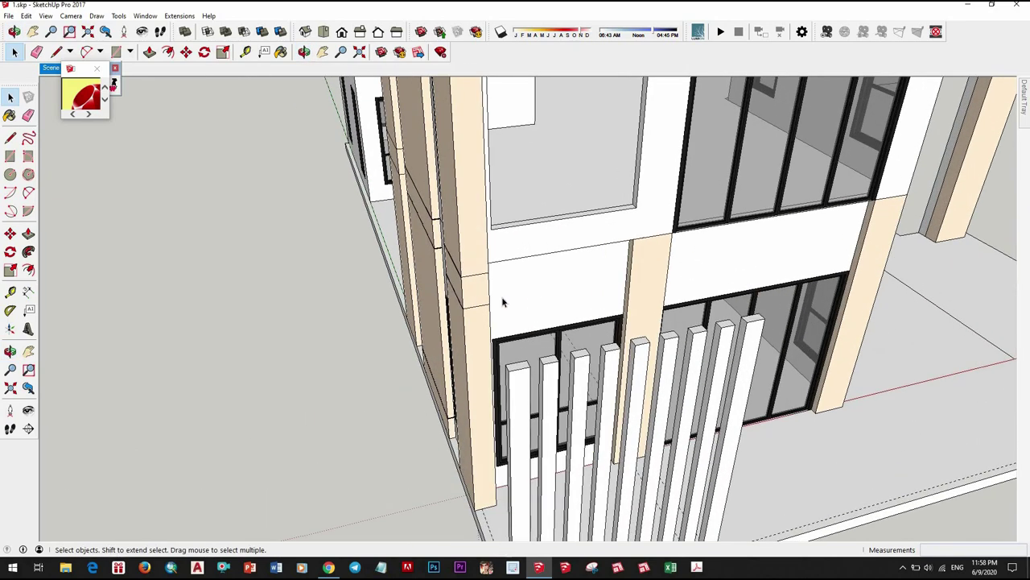
key("r")
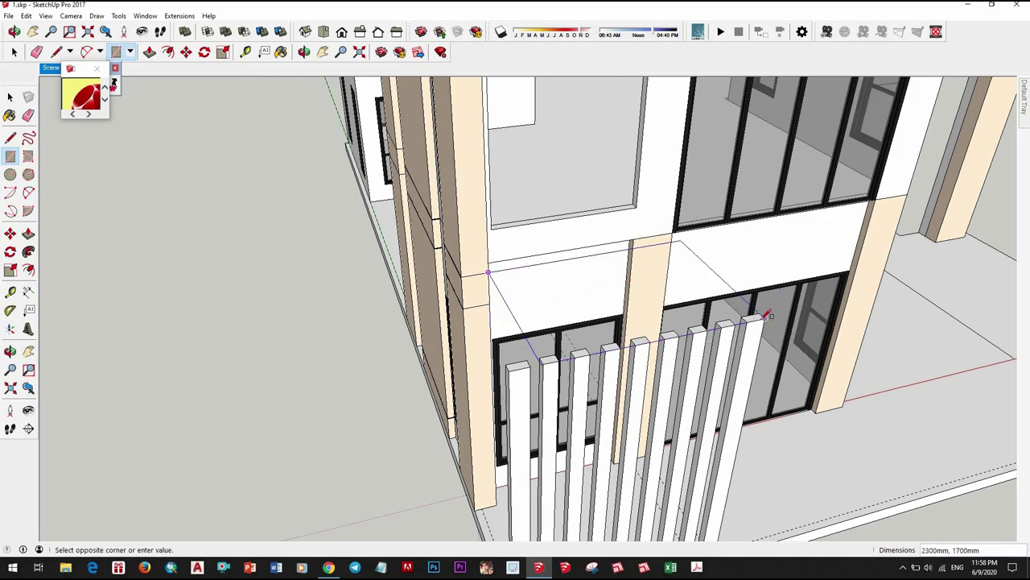
Step: Complete the canopy rectangle and push/pull it up into a 300 mm thick slab over the slats
left_click(767, 316)
scroll(559, 425, "down", 3)
middle_click_drag(559, 425, 429, 306)
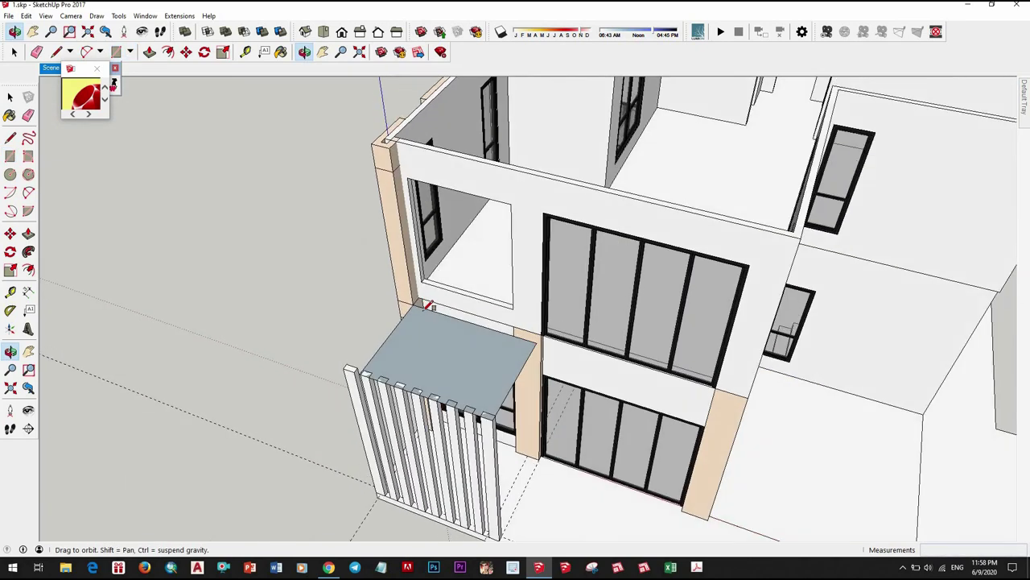
scroll(439, 330, "up", 3)
scroll(566, 364, "up", 2)
key("space")
left_click(566, 364)
key("p")
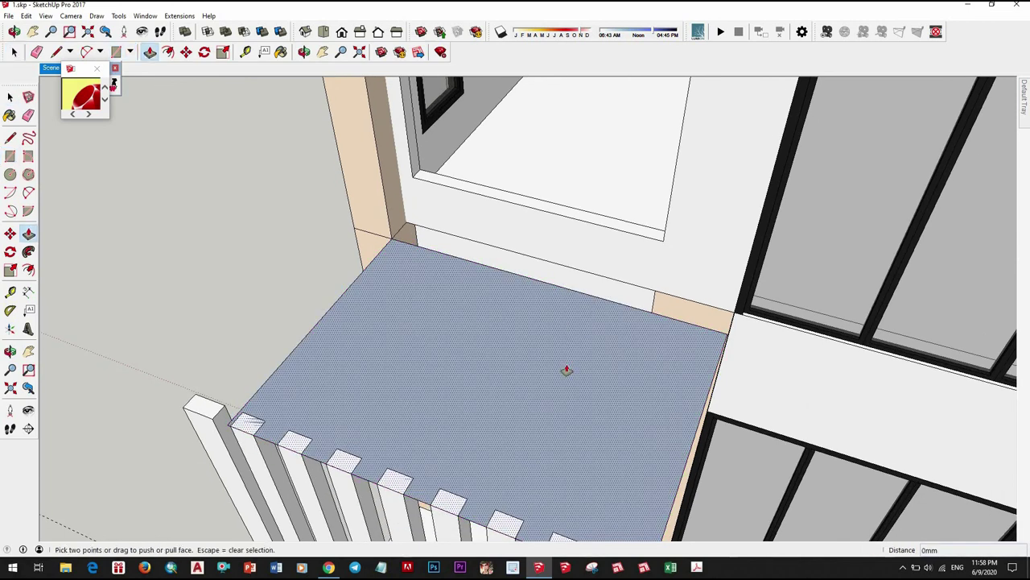
middle_click_drag(566, 370, 575, 330)
left_click(575, 330)
type("120")
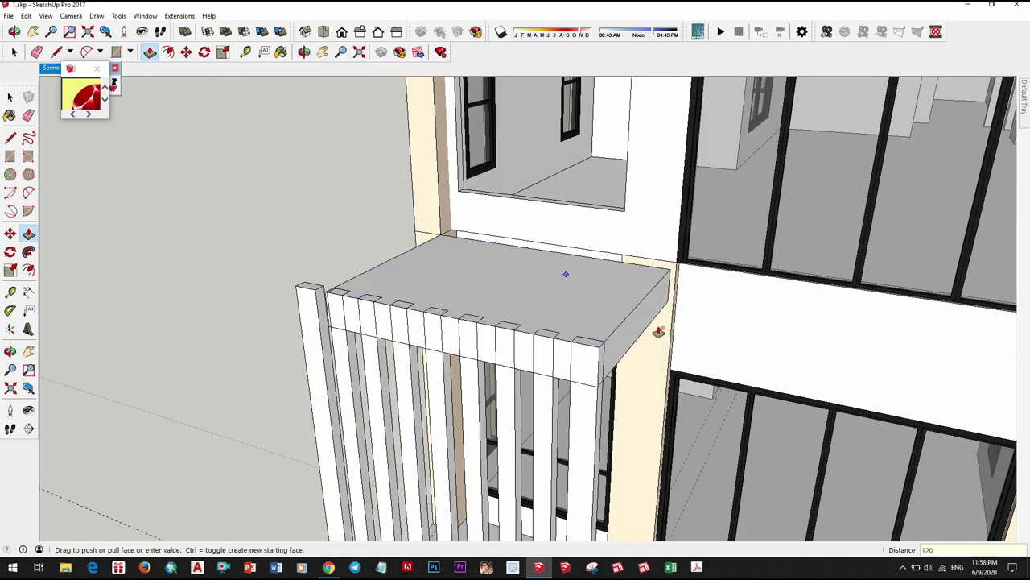
left_click(658, 332)
Step: Push/Pull the slab's side face from below to widen it
middle_click_drag(659, 332, 320, 200)
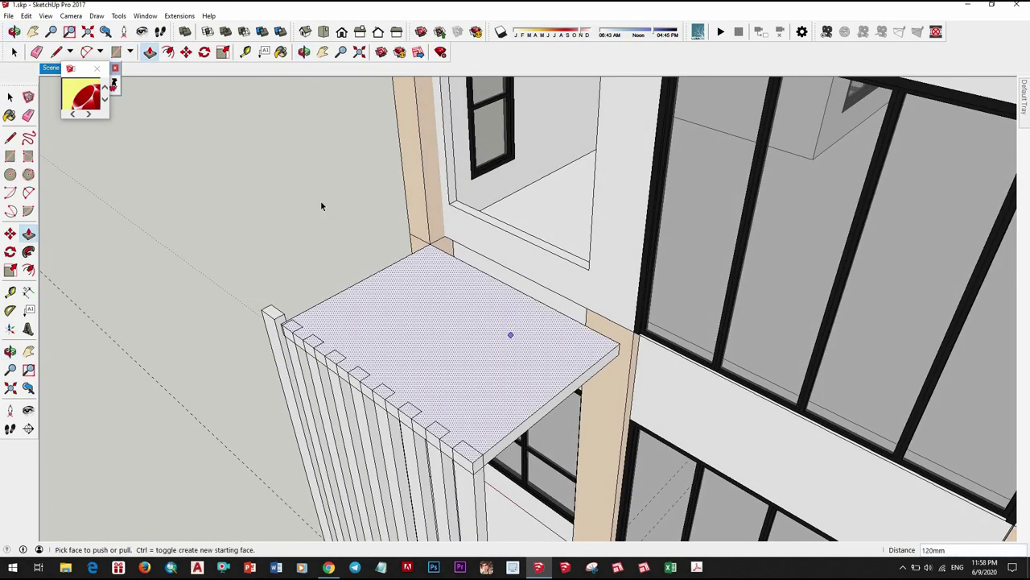
key("space")
middle_click_drag(588, 344, 490, 306)
key("p")
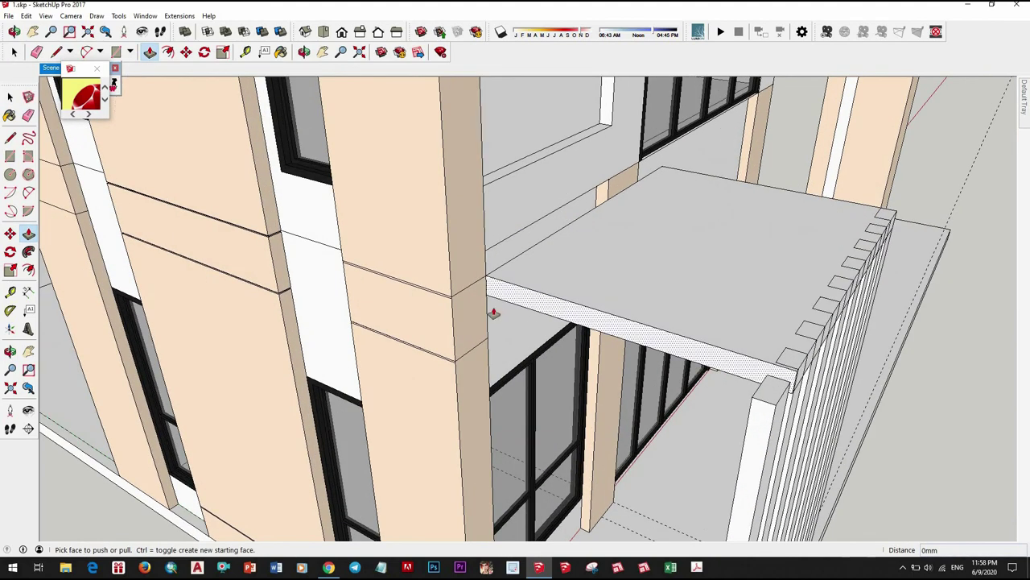
left_click(487, 306)
scroll(620, 333, "down", 3)
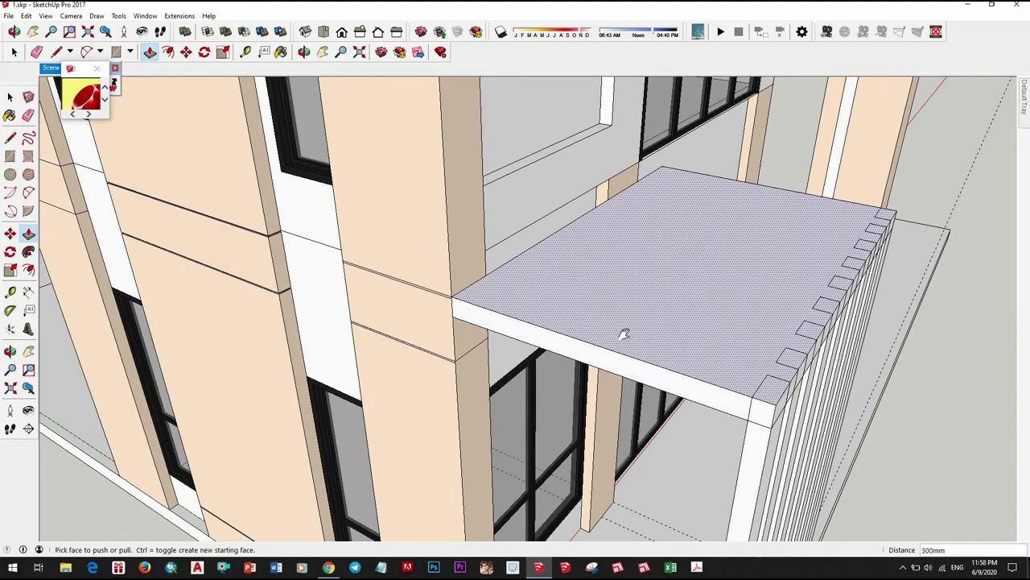
middle_click_drag(621, 334, 621, 338)
scroll(524, 333, "up", 4)
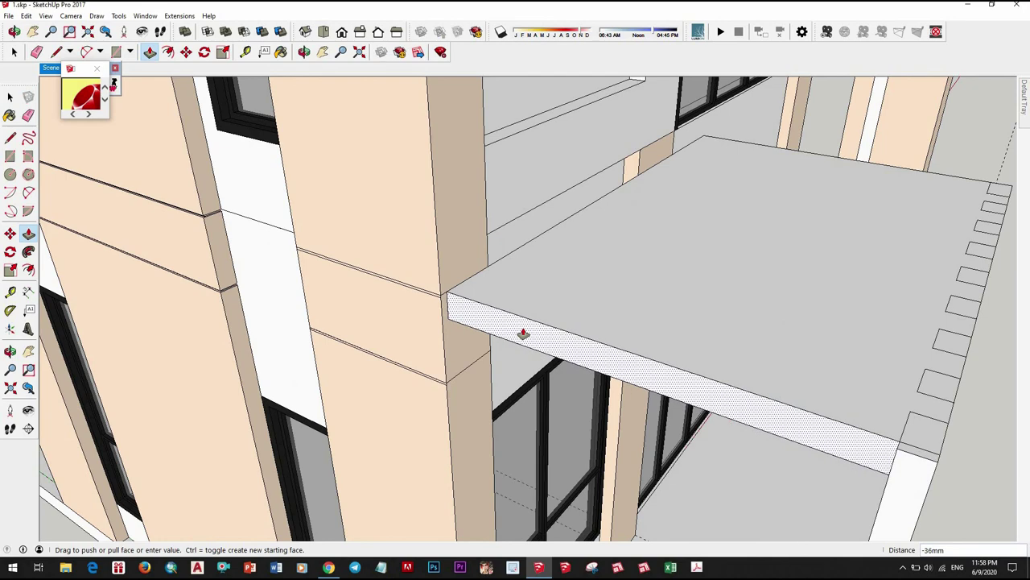
Step: Extend the slab's end face back toward the house wall
middle_click_drag(524, 312, 406, 331)
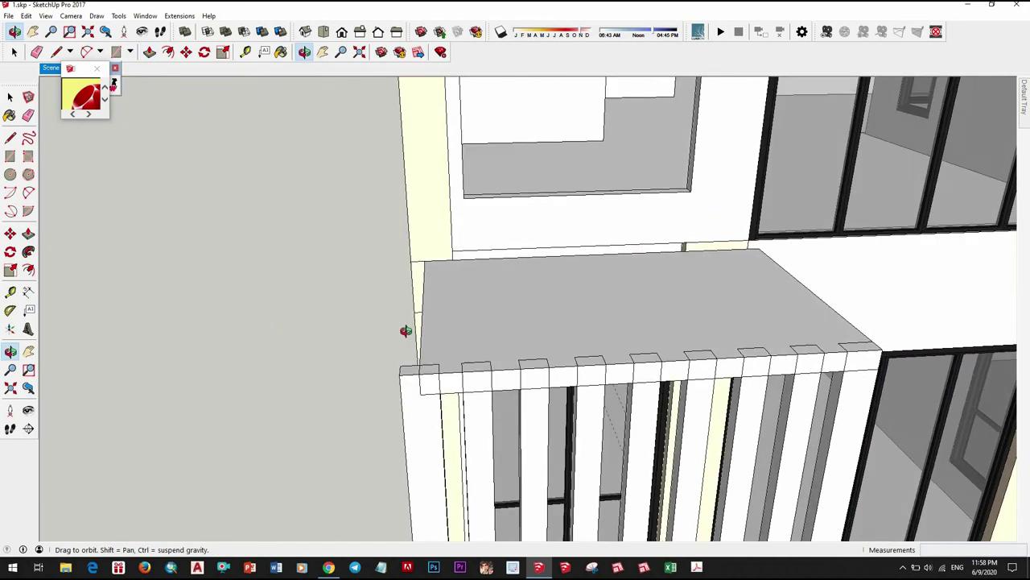
scroll(550, 329, "down", 3)
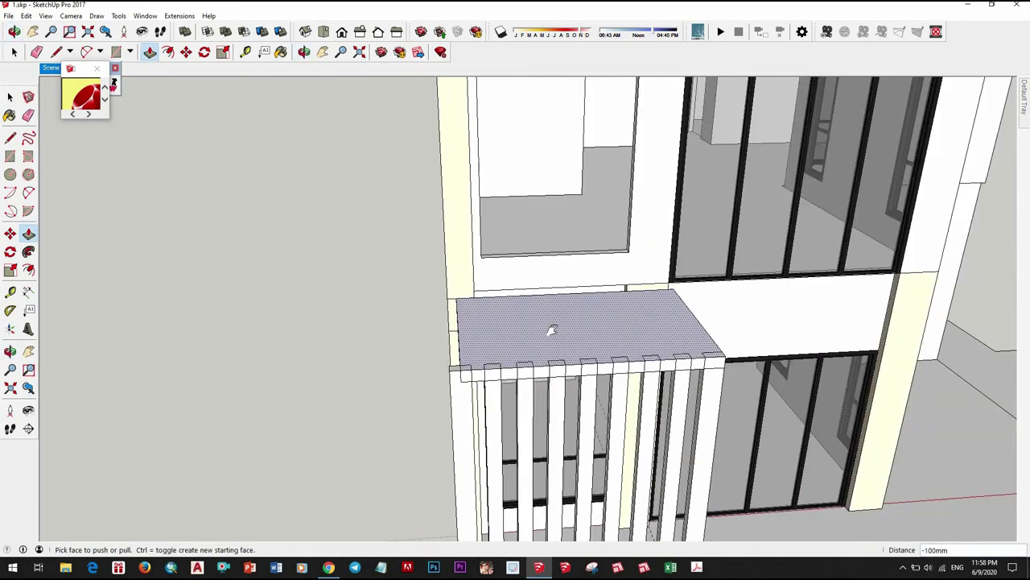
scroll(552, 427, "down", 3)
middle_click_drag(553, 427, 430, 409)
scroll(499, 268, "up", 5)
scroll(499, 267, "up", 3)
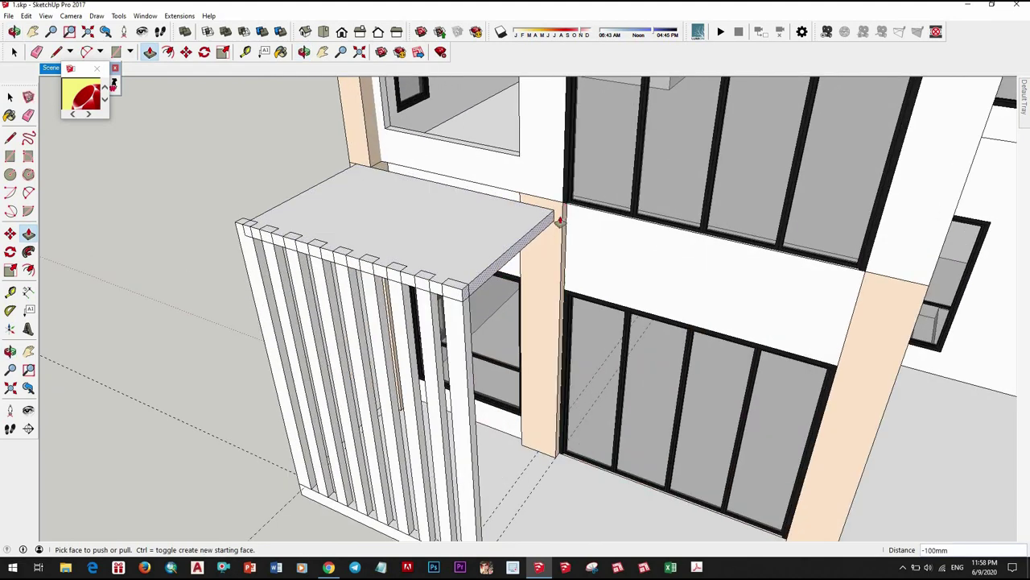
scroll(453, 221, "up", 3)
mouse_move(453, 220)
middle_mouse_down()
mouse_move(492, 202)
mouse_move(497, 169)
mouse_move(434, 136)
mouse_move(531, 211)
middle_mouse_up()
left_click(532, 212)
middle_click_drag(681, 202, 743, 214)
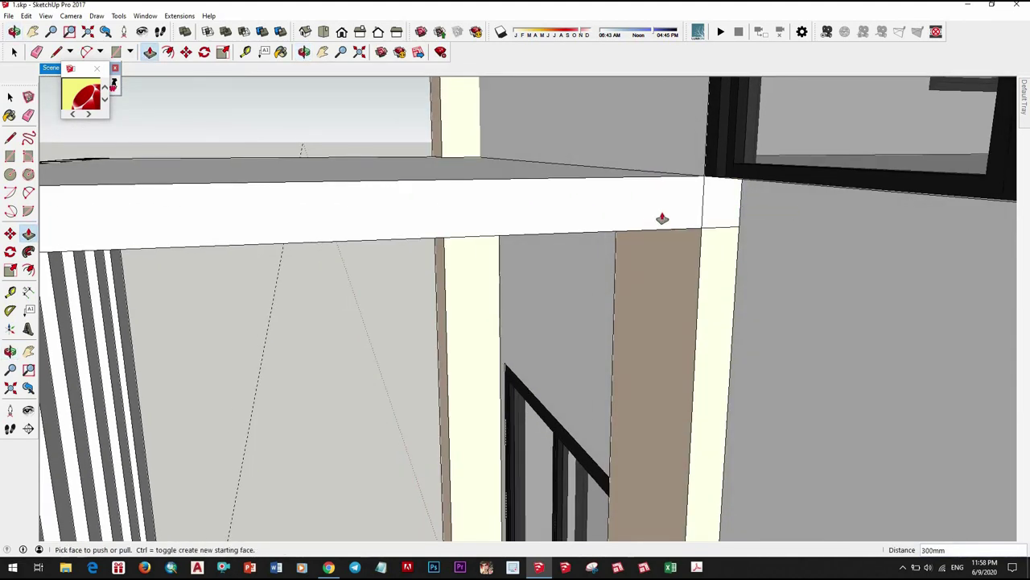
left_click(662, 219)
scroll(693, 247, "down", 5)
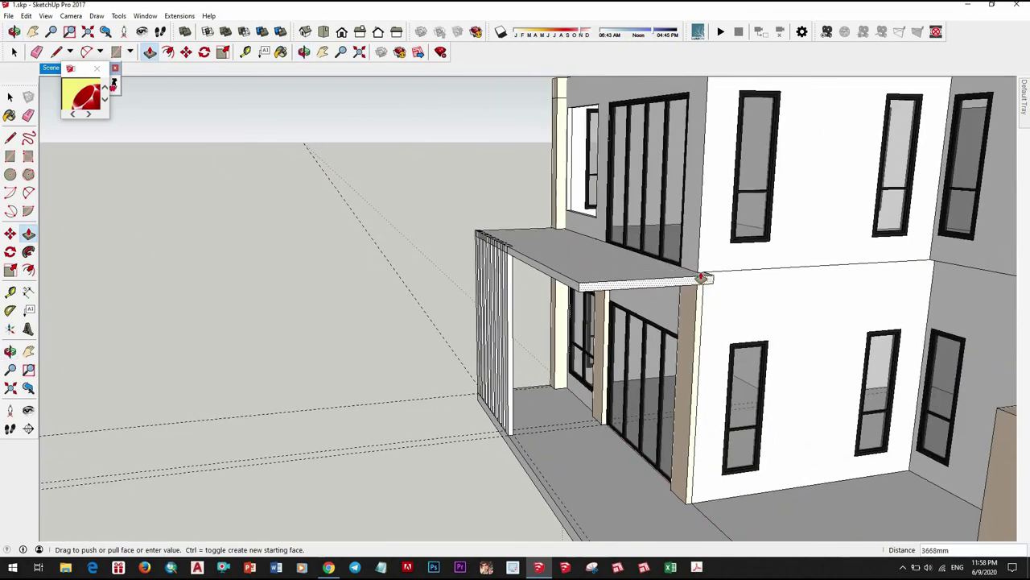
Step: Confirm the canopy slab extension at 3400 mm
key("Return")
mouse_move(646, 339)
middle_mouse_down()
mouse_move(625, 360)
mouse_move(639, 309)
mouse_move(472, 328)
middle_mouse_up()
scroll(624, 359, "down", 3)
scroll(638, 308, "up", 3)
scroll(471, 328, "up", 3)
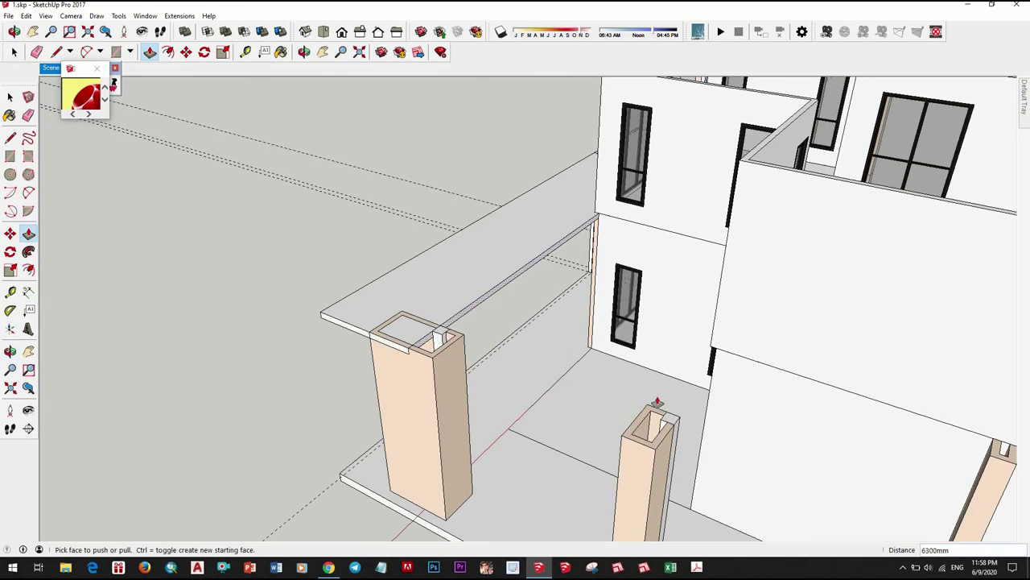
Step: Fix the porch slab's end face at 4300 mm over the two columns and inspect it from several angles
left_click(697, 323)
scroll(697, 323, "down", 3)
middle_click_drag(609, 177, 644, 193)
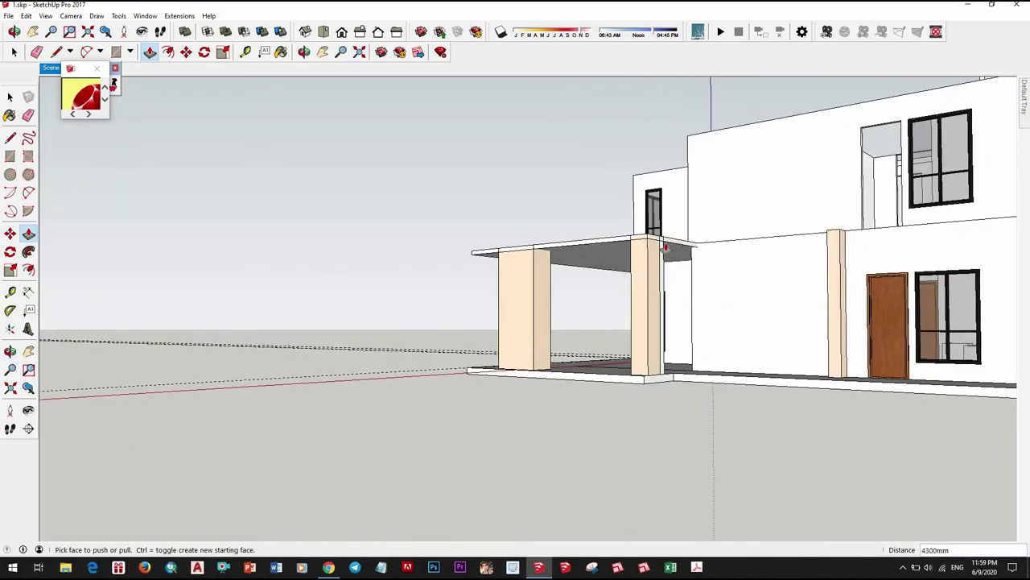
scroll(658, 261, "up", 3)
middle_click_drag(671, 271, 682, 355)
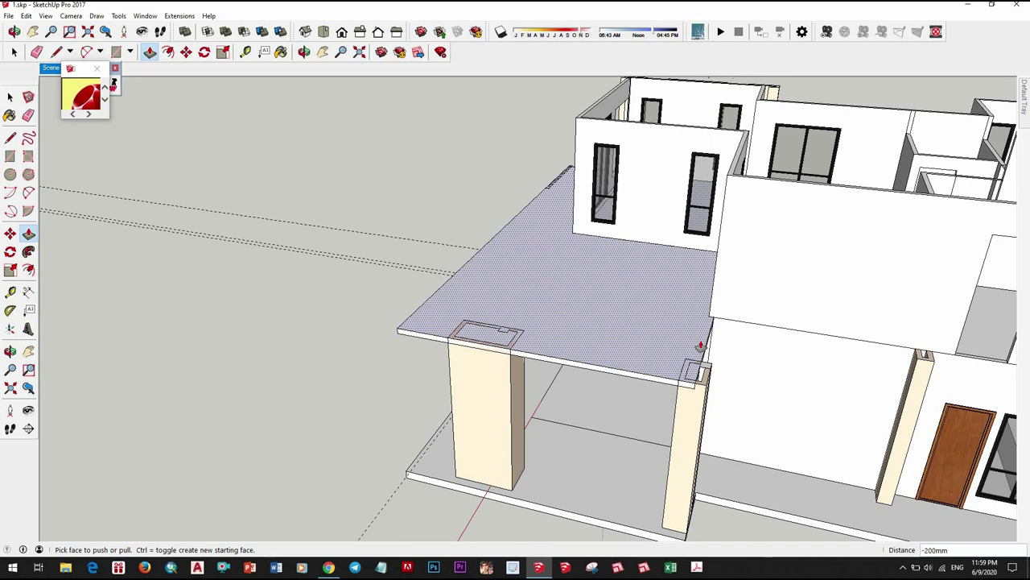
middle_click_drag(700, 346, 499, 301)
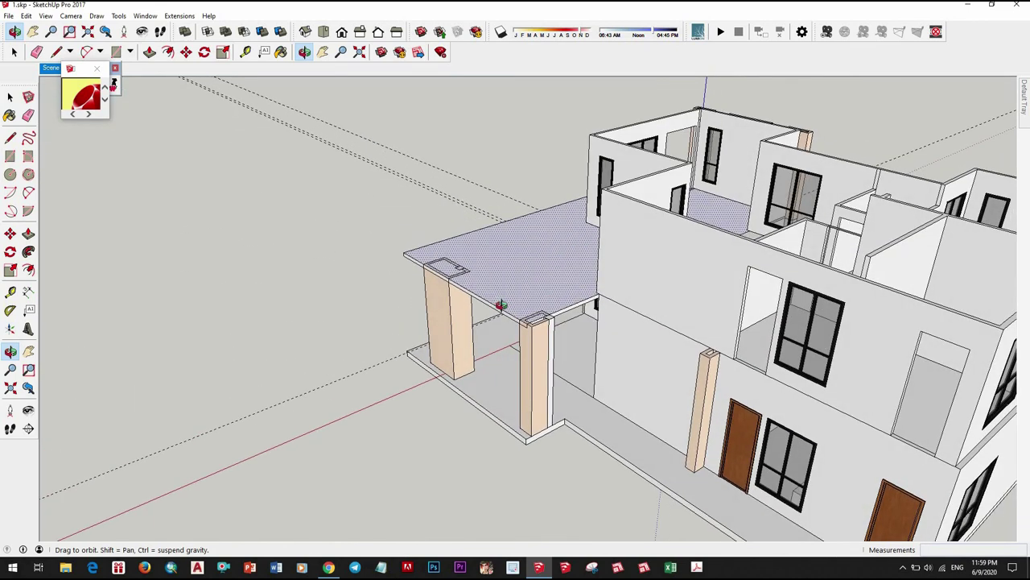
middle_click_drag(501, 305, 508, 319)
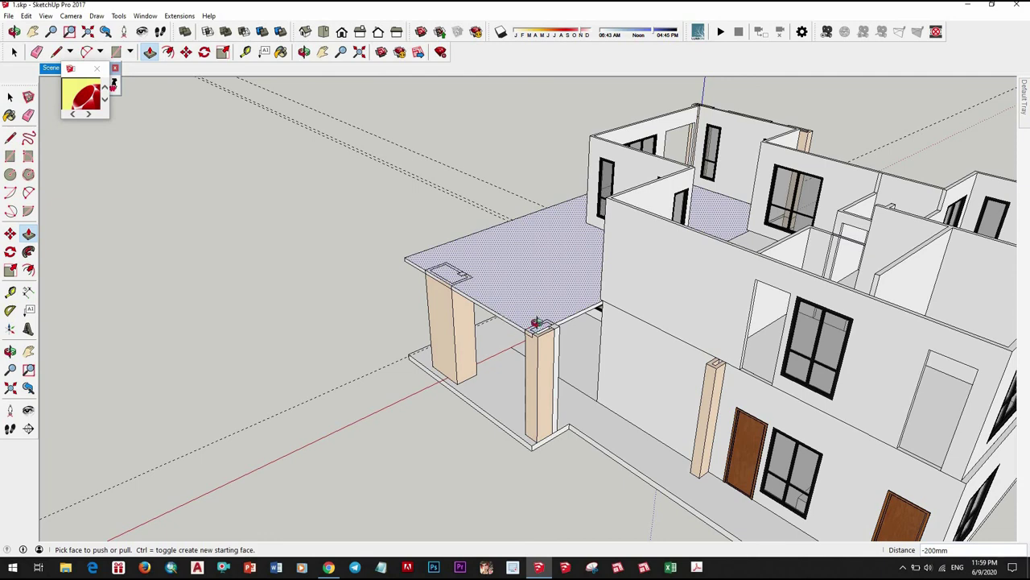
scroll(535, 322, "down", 5)
mouse_move(870, 333)
middle_mouse_down()
mouse_move(563, 306)
mouse_move(302, 135)
mouse_move(349, 133)
mouse_move(317, 115)
mouse_move(315, 140)
middle_mouse_up()
scroll(568, 302, "up", 3)
scroll(569, 298, "up", 3)
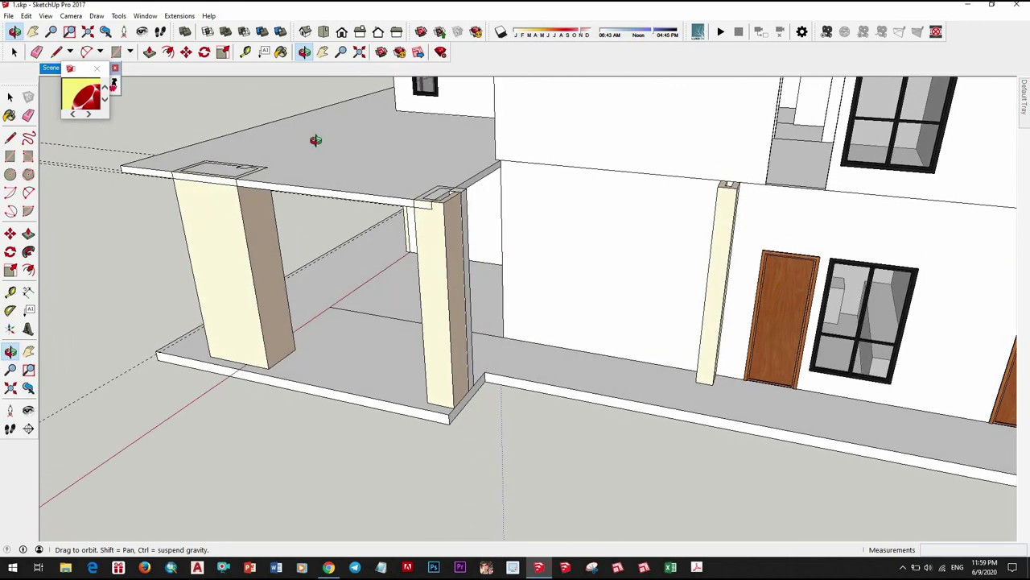
scroll(504, 180, "up", 5)
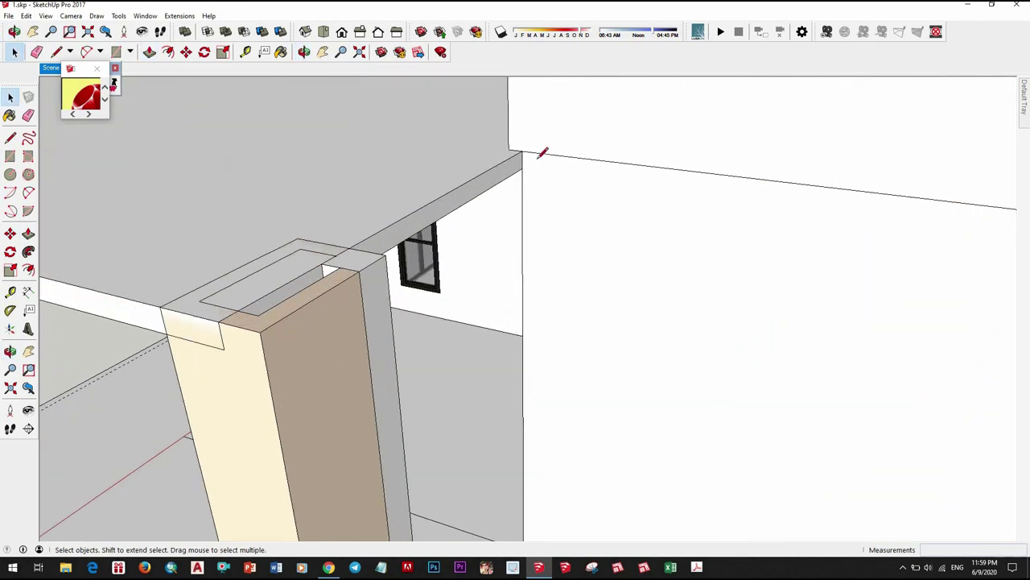
Step: Push/Pull the edge beam's top face up 200 mm into an upstand lip
key("l")
scroll(527, 163, "up", 2)
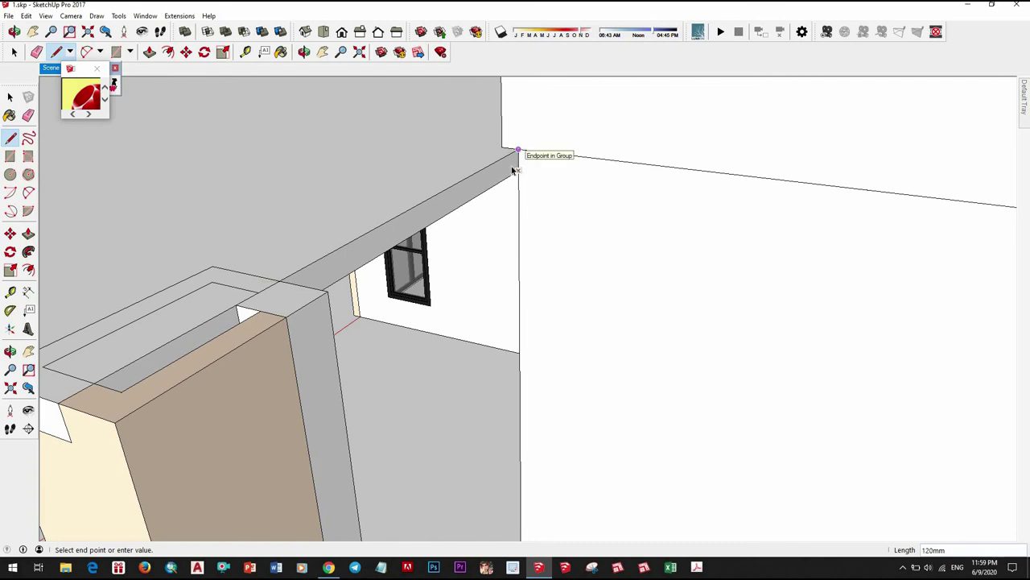
key("space")
left_click(508, 171)
key("p")
left_click(507, 170)
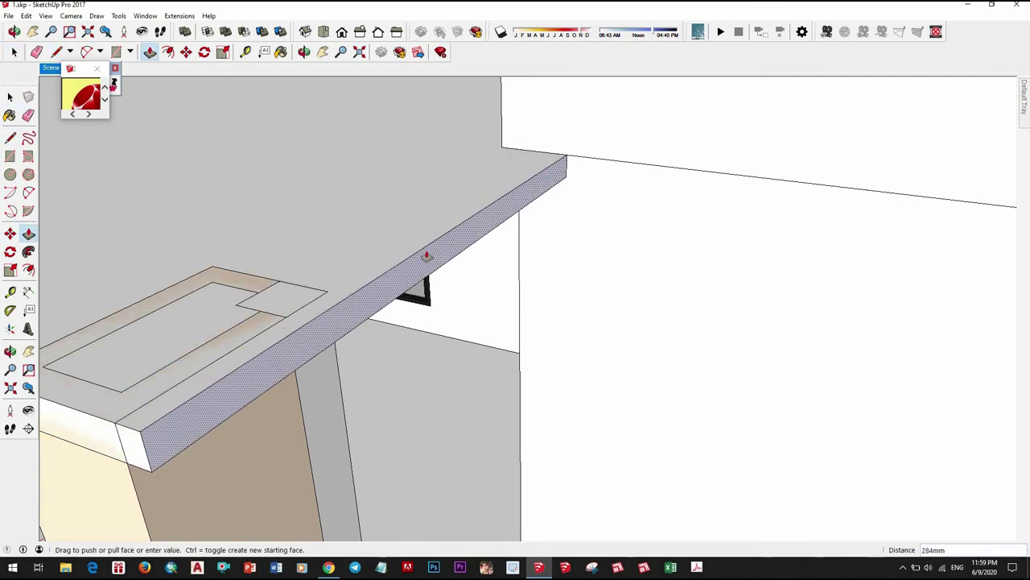
type("200")
key("Return")
key("space")
Step: Select the upper slab face and switch to the Front standard view
scroll(539, 235, "down", 5)
mouse_move(609, 333)
middle_mouse_down()
mouse_move(563, 258)
mouse_move(570, 283)
middle_mouse_up()
left_click(563, 257)
key("F4")
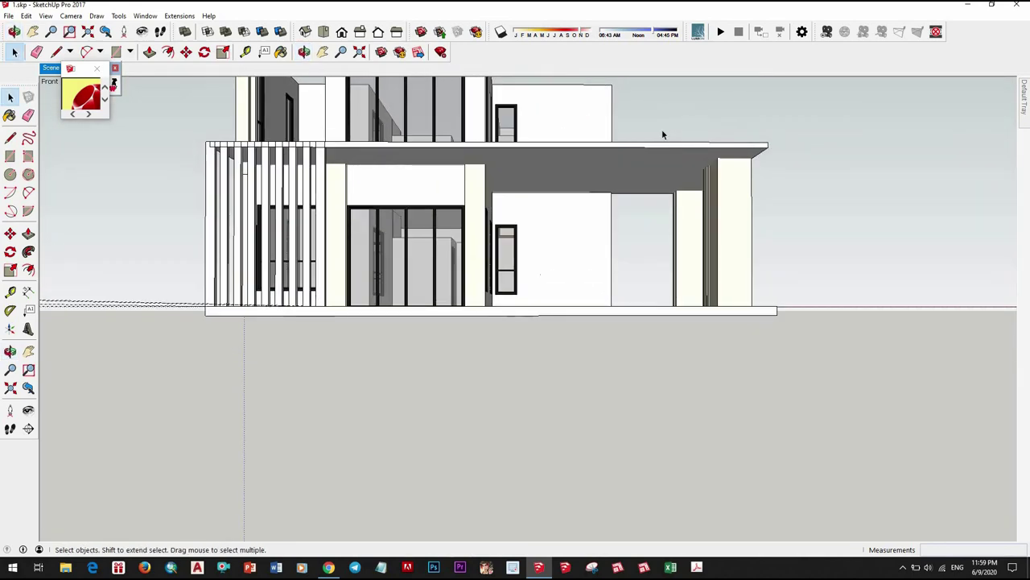
Step: Orbit beneath the front canopy and select the slab's underside face to push it down
mouse_move(678, 127)
middle_mouse_down()
mouse_move(518, 248)
mouse_move(472, 338)
mouse_move(467, 296)
mouse_move(457, 345)
middle_mouse_up()
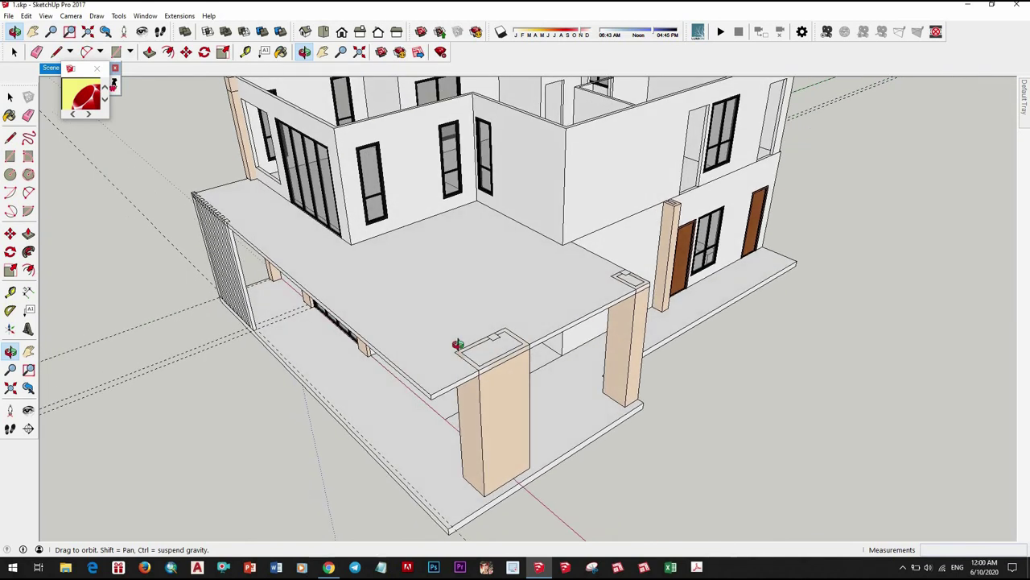
mouse_move(457, 345)
middle_mouse_down()
mouse_move(552, 172)
mouse_move(460, 131)
mouse_move(657, 125)
mouse_move(856, 168)
mouse_move(966, 293)
mouse_move(792, 191)
mouse_move(666, 158)
middle_mouse_up()
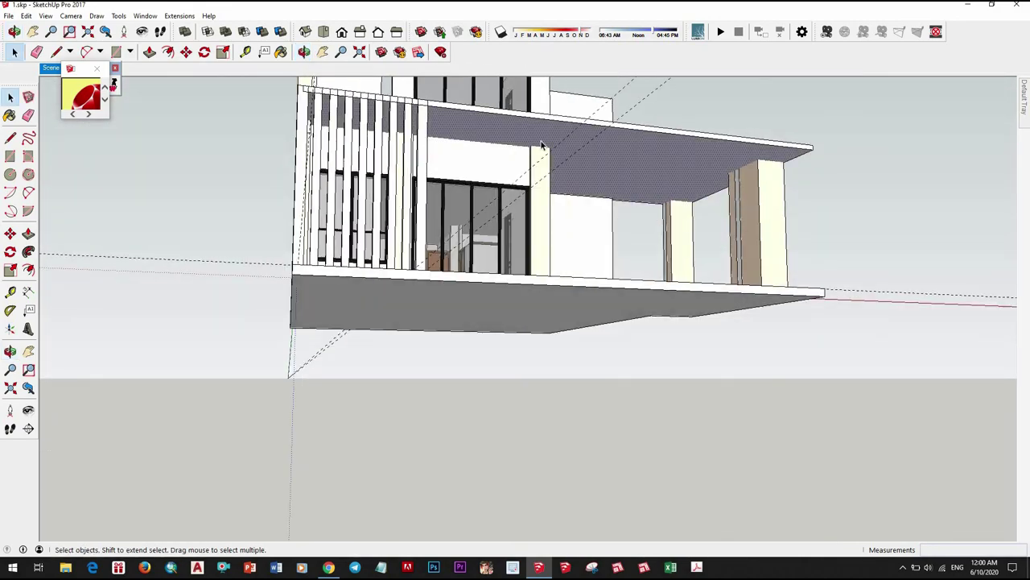
left_click(666, 158)
scroll(644, 186, "up", 3)
scroll(613, 212, "up", 3)
key("l")
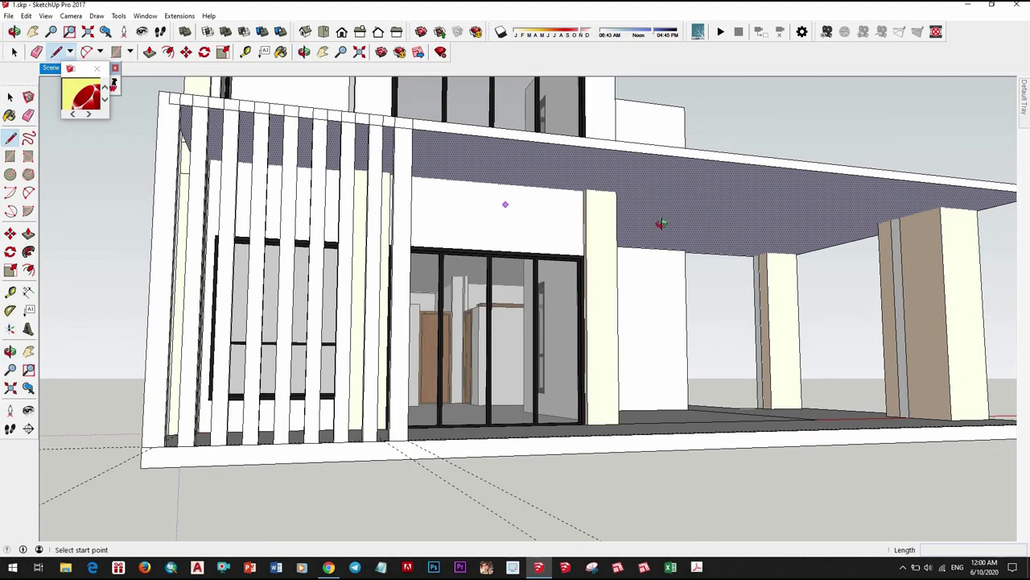
middle_click_drag(660, 223, 600, 159)
key("space")
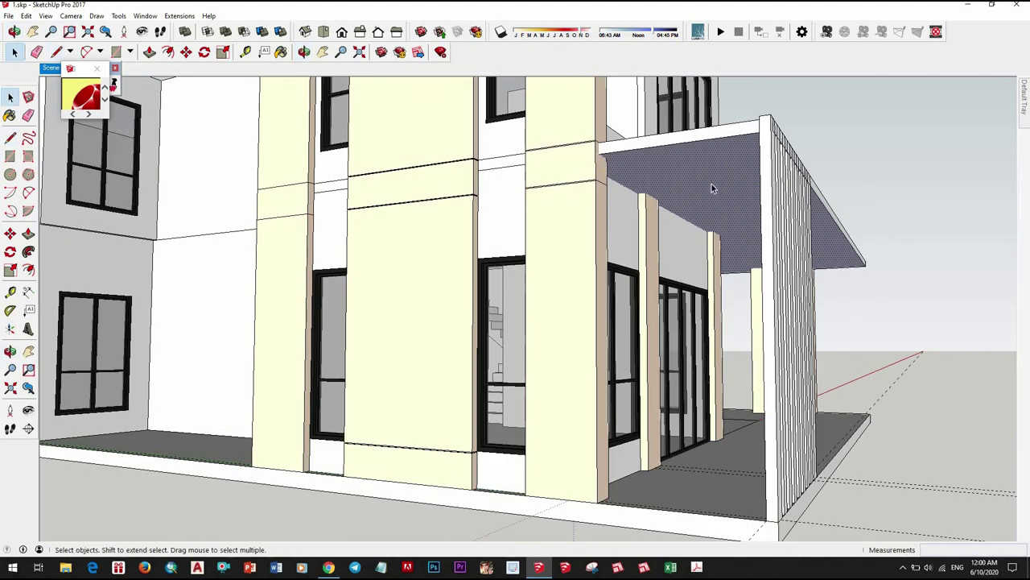
Step: Look down on the upper floor, selecting the sliding window and then the upper floor face
key("p")
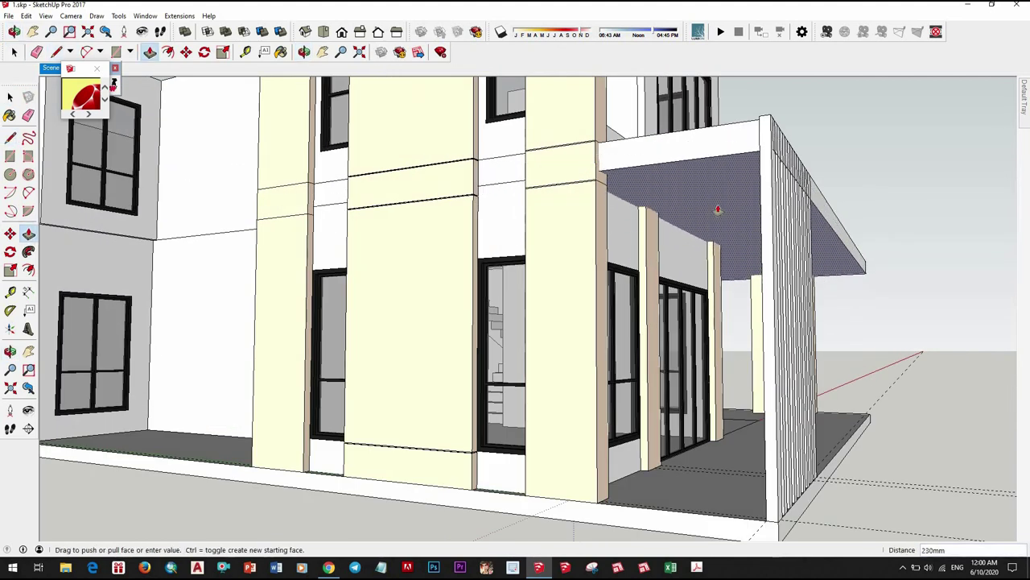
middle_click_drag(720, 208, 537, 292)
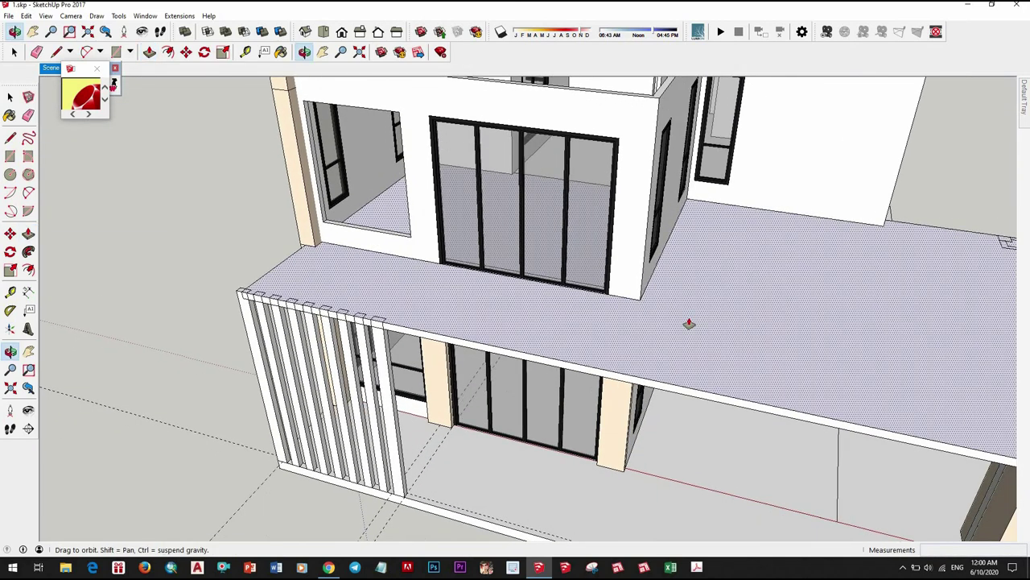
key("space")
scroll(537, 293, "up", 2)
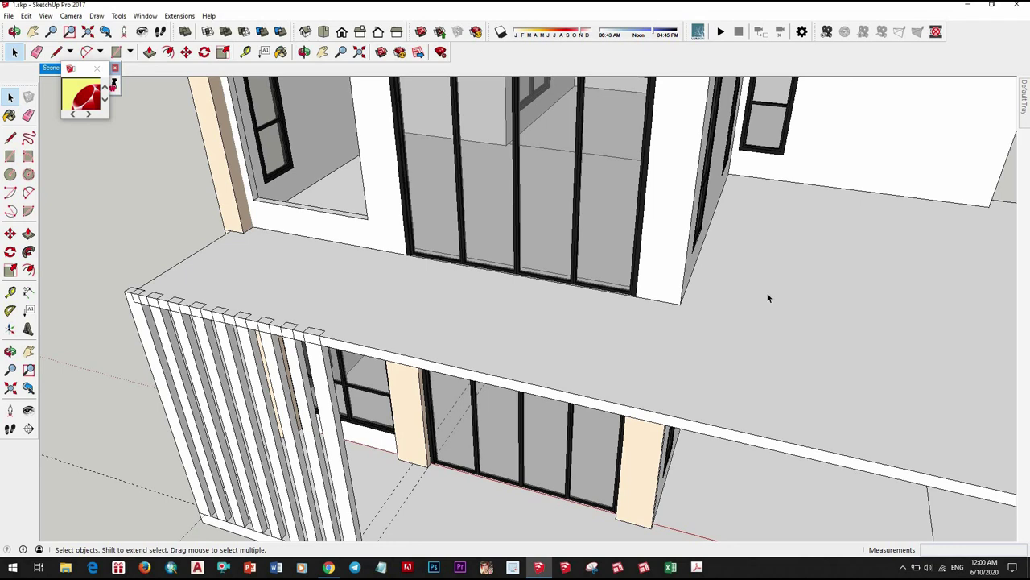
key("l")
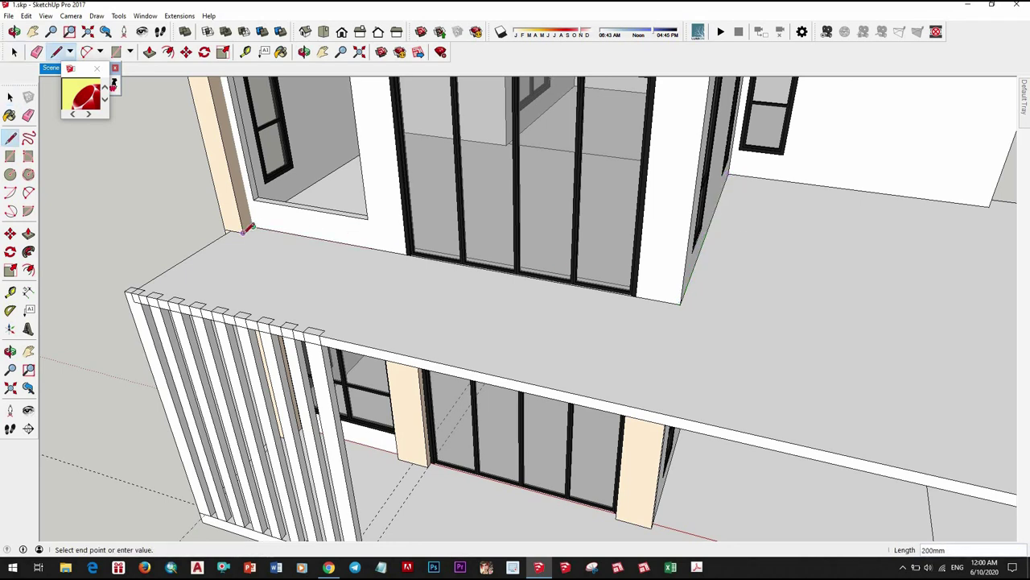
key("space")
scroll(442, 220, "down", 2)
left_click(509, 230)
middle_click_drag(509, 230, 480, 246)
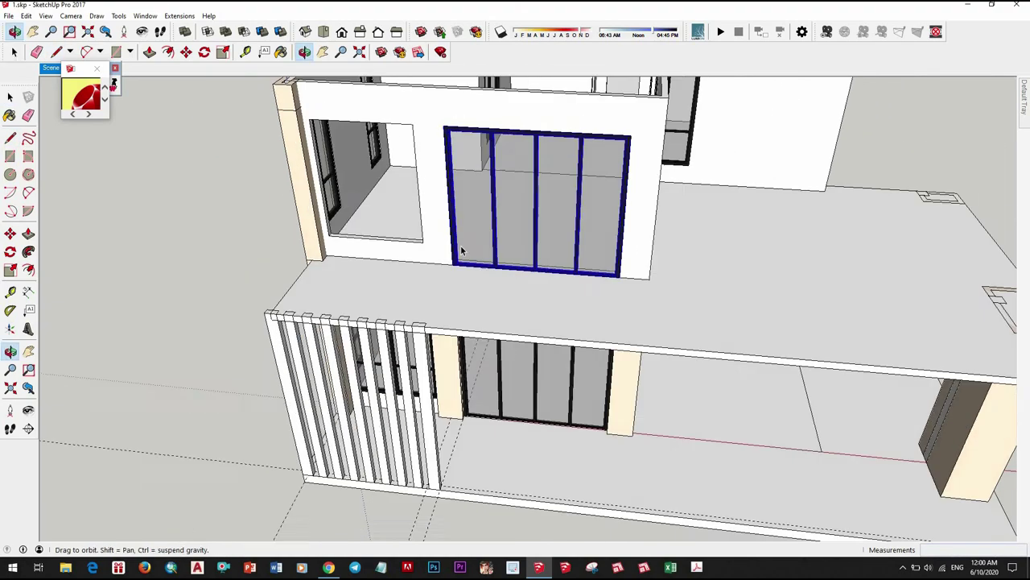
left_click(477, 323)
Step: Orbit around the upper floor slab and the windowed wall corner to inspect them
scroll(434, 375, "up", 3)
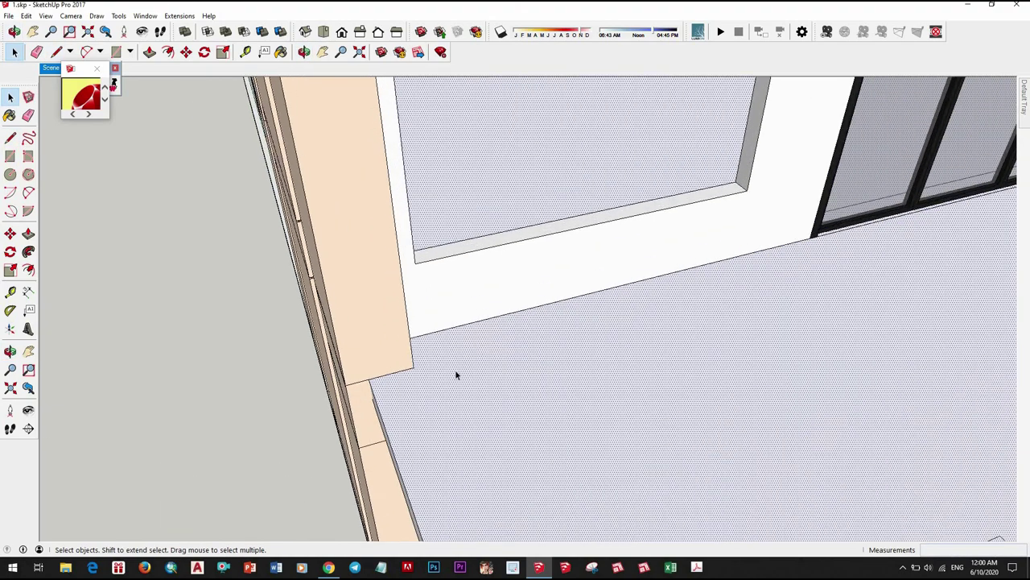
mouse_move(455, 373)
middle_mouse_down()
mouse_move(568, 277)
mouse_move(520, 320)
mouse_move(567, 294)
middle_mouse_up()
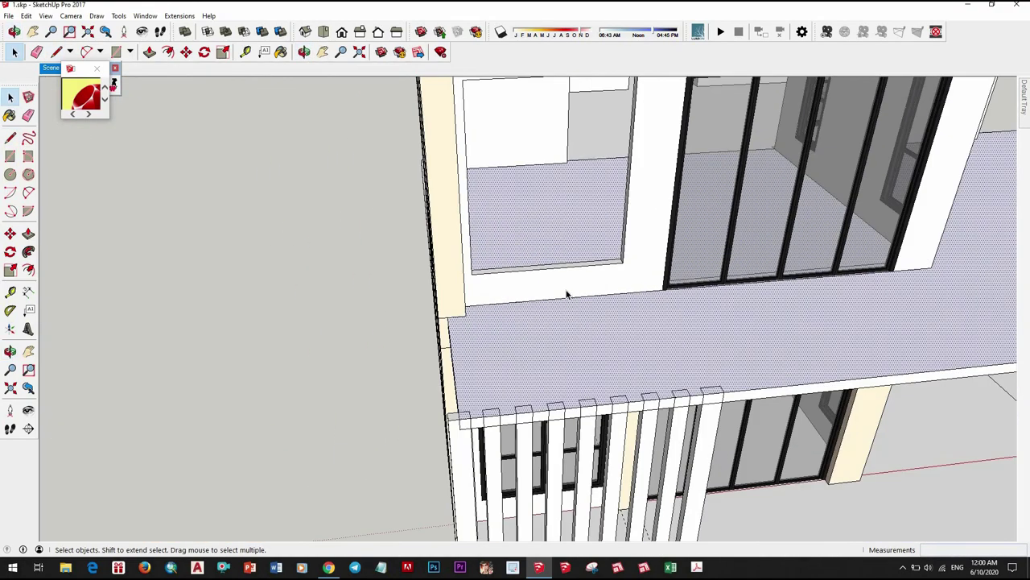
scroll(798, 256, "down", 3)
mouse_move(798, 257)
middle_mouse_down()
mouse_move(518, 341)
mouse_move(556, 336)
mouse_move(778, 397)
middle_mouse_up()
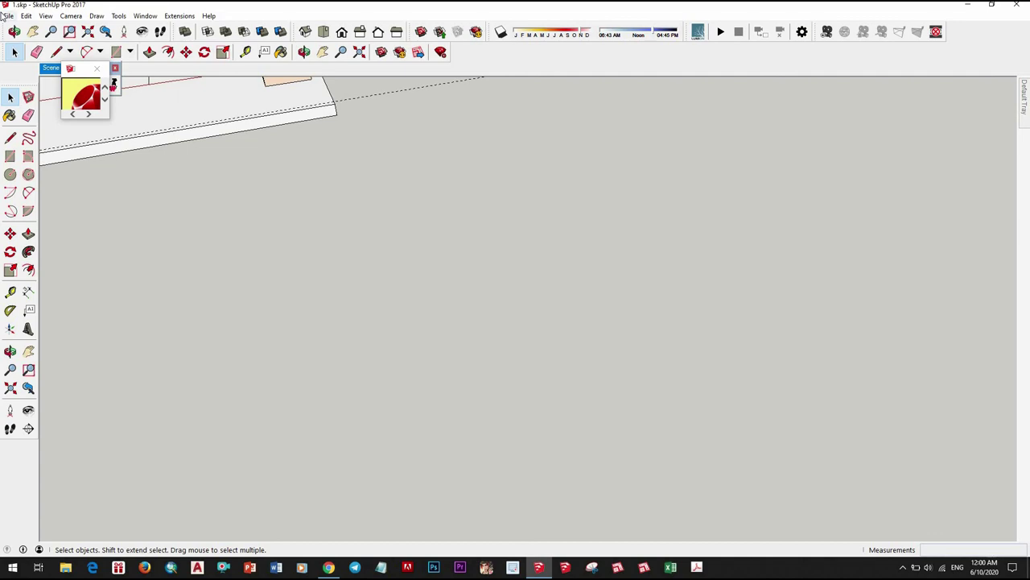
middle_click_drag(190, 107, 308, 239)
scroll(365, 246, "down", 3)
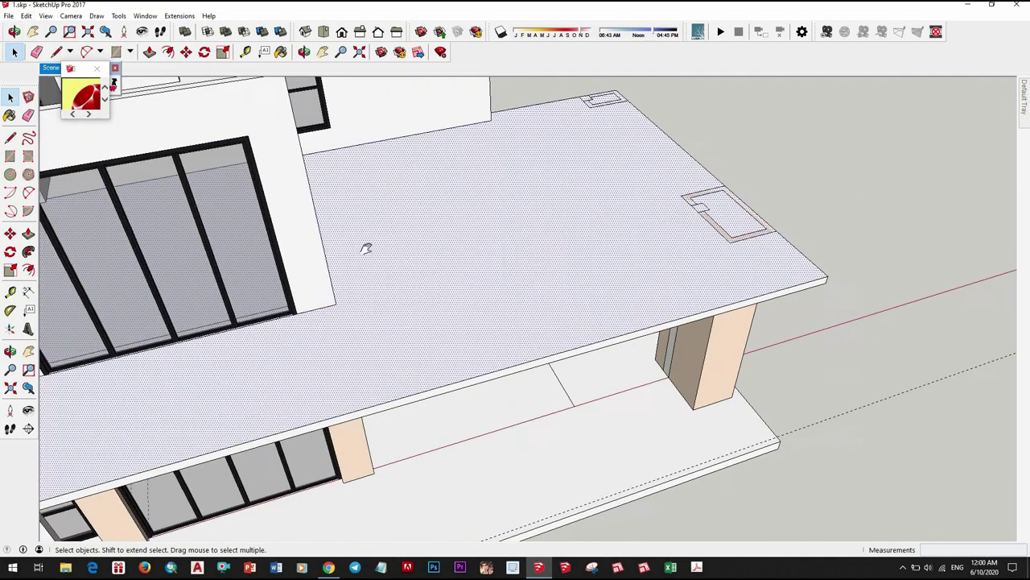
scroll(403, 345, "down", 2)
scroll(470, 373, "up", 5)
middle_click_drag(470, 373, 503, 375)
scroll(504, 375, "up", 3)
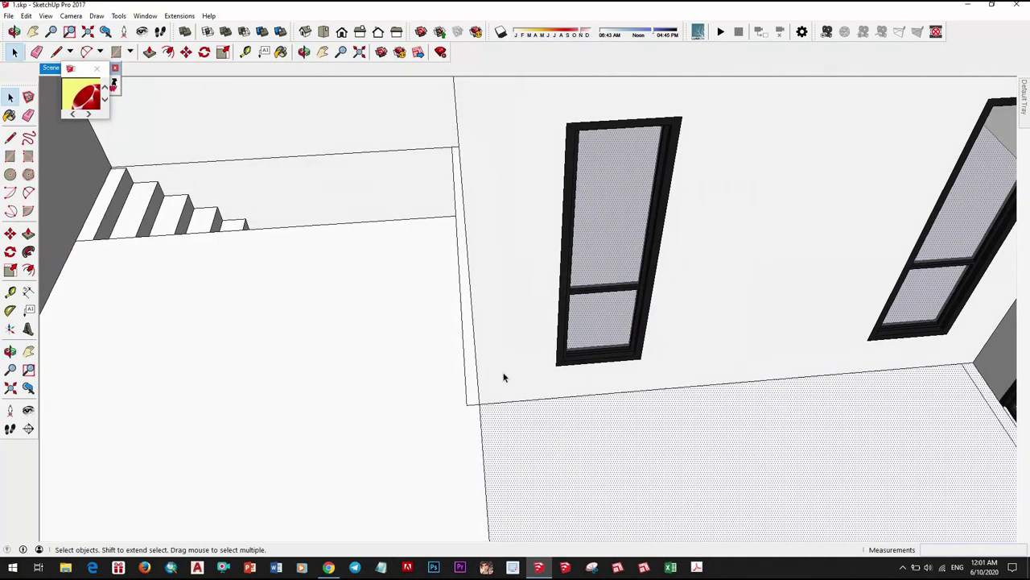
key("l")
mouse_move(550, 346)
middle_mouse_down()
mouse_move(694, 398)
mouse_move(260, 472)
mouse_move(360, 351)
middle_mouse_up()
middle_click_drag(436, 290, 617, 368)
scroll(617, 368, "down", 3)
scroll(615, 375, "up", 4)
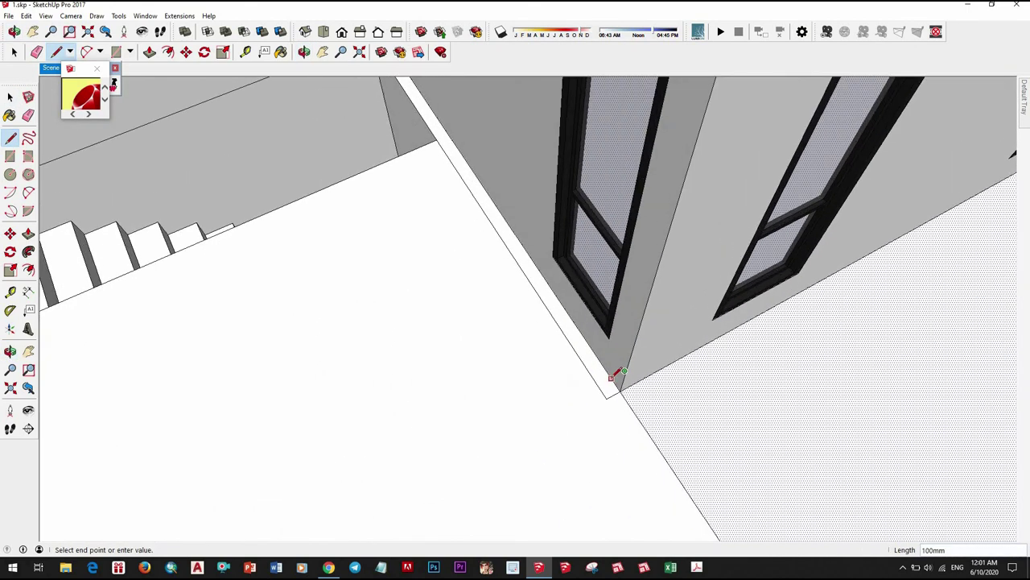
scroll(697, 410, "down", 2)
key("space")
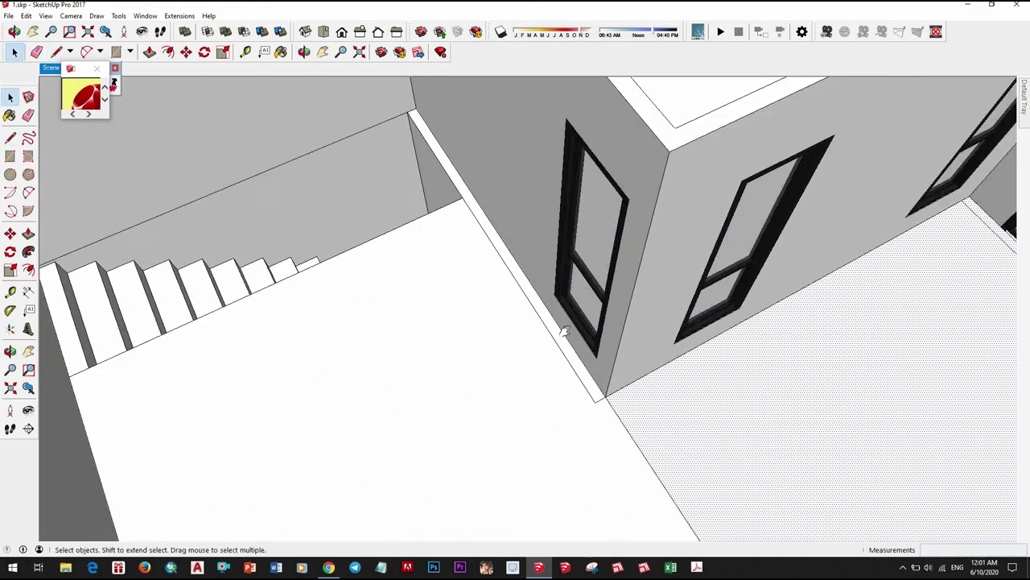
middle_click_drag(697, 409, 682, 413)
scroll(683, 413, "up", 1)
Step: Try Push/Pull on the upper floor face, then open its right-click context menu
key("p")
left_click(675, 401)
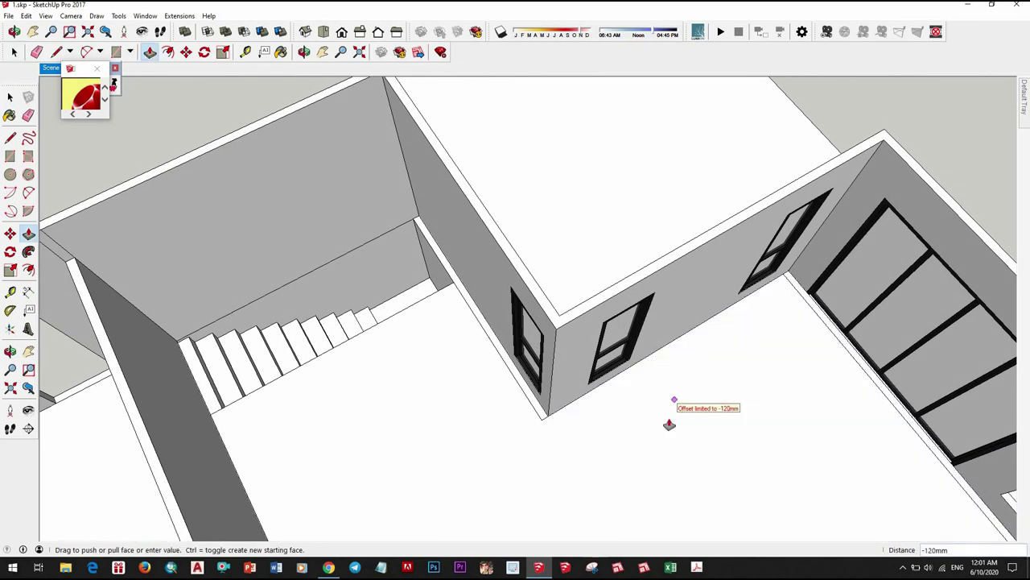
key("space")
scroll(572, 369, "down", 5)
middle_click_drag(658, 317, 498, 374)
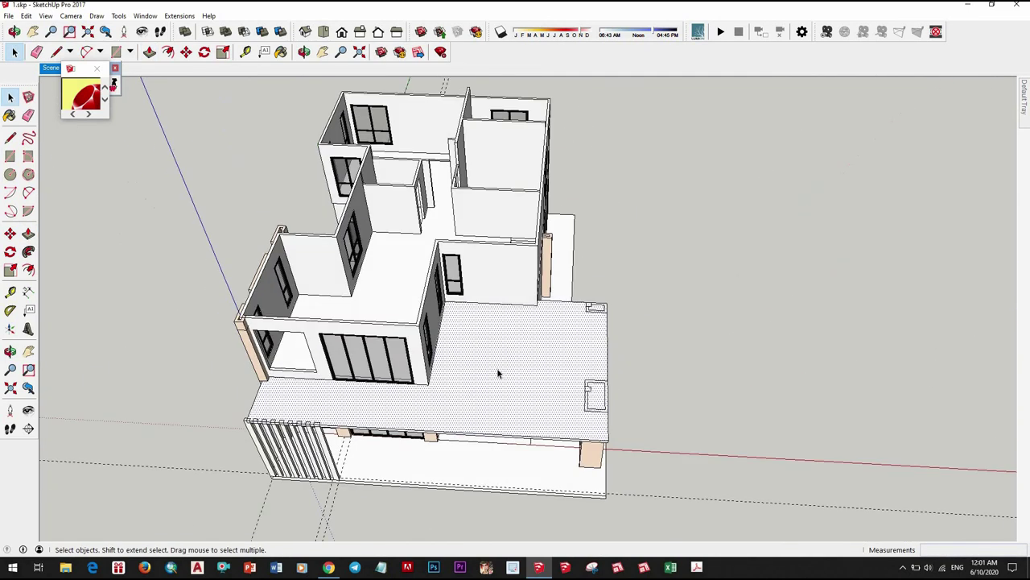
right_click(497, 373)
Step: Orbit to face the front canopy slab's edge up close
mouse_move(768, 354)
middle_mouse_down()
mouse_move(500, 394)
mouse_move(607, 294)
middle_mouse_up()
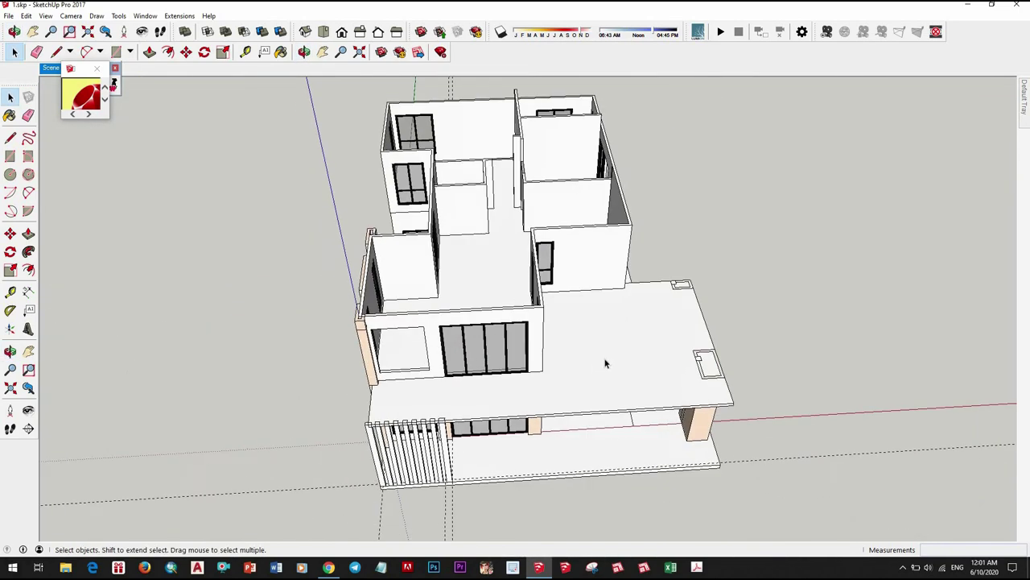
scroll(607, 295, "up", 3)
scroll(363, 340, "up", 3)
mouse_move(363, 341)
middle_mouse_down()
mouse_move(707, 167)
mouse_move(652, 198)
middle_mouse_up()
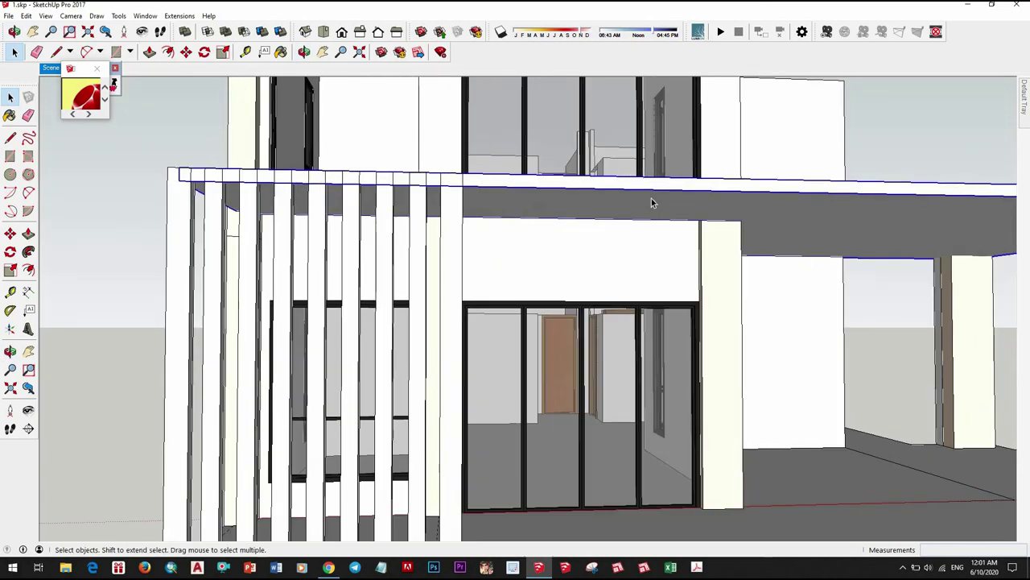
Step: Push/Pull the canopy slab face to a new position
key("p")
left_click(671, 199)
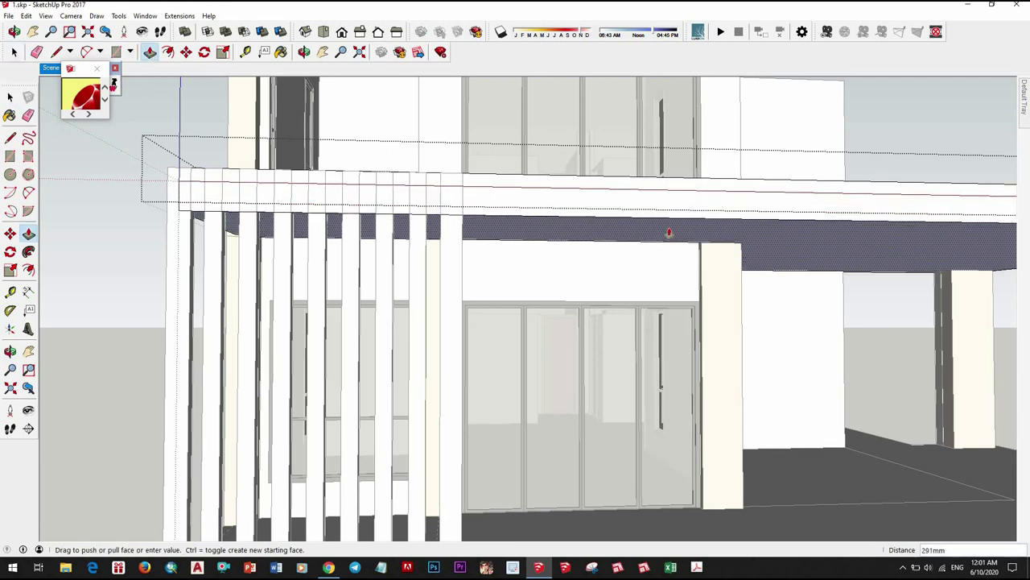
left_click(673, 227)
key("space")
scroll(702, 190, "down", 3)
scroll(703, 190, "up", 3)
Step: Offset the canopy slab face's outline inward, leaving a narrow edge band
left_click(703, 190)
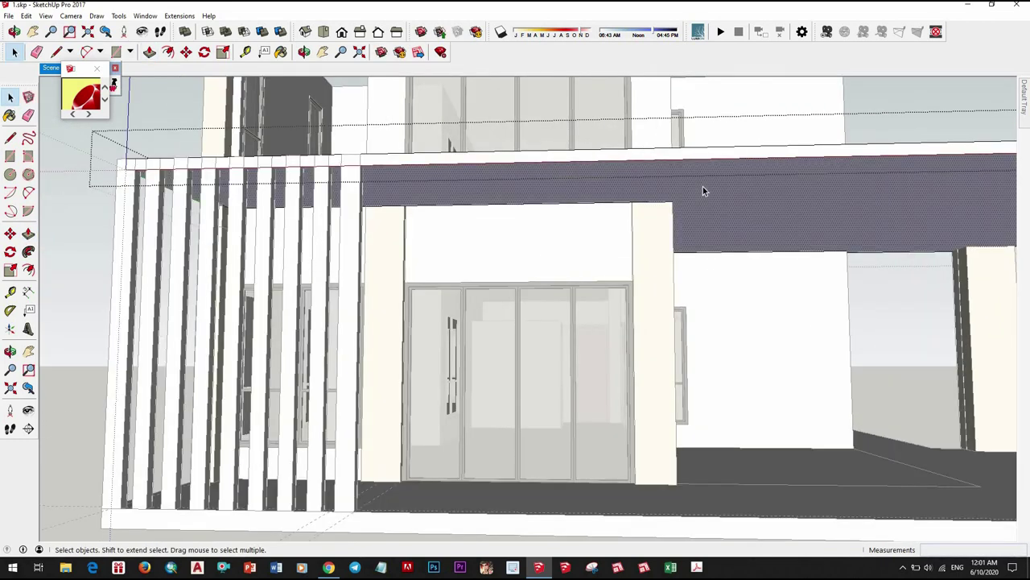
key("f")
left_click(724, 170)
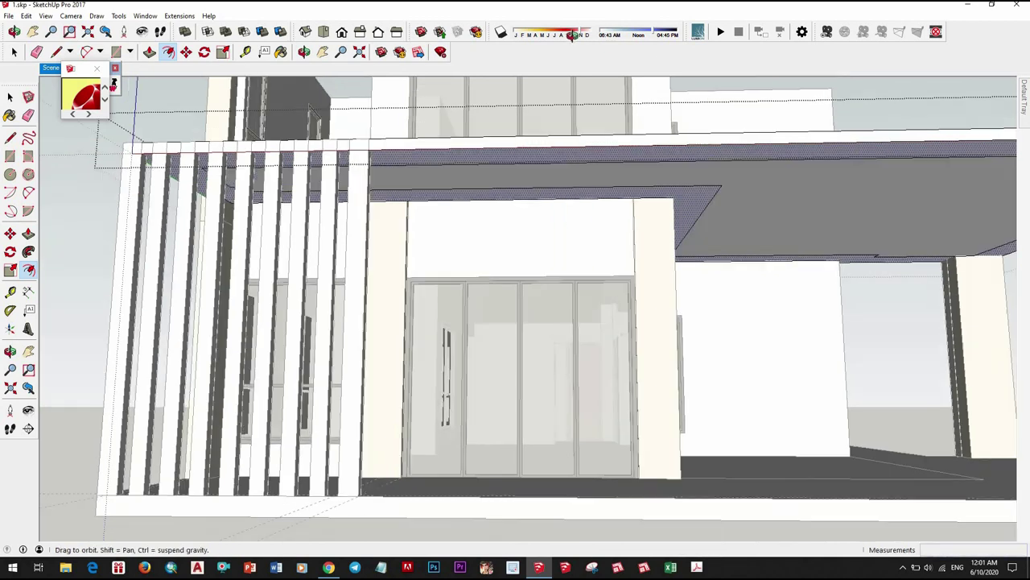
middle_click_drag(724, 171, 653, 148)
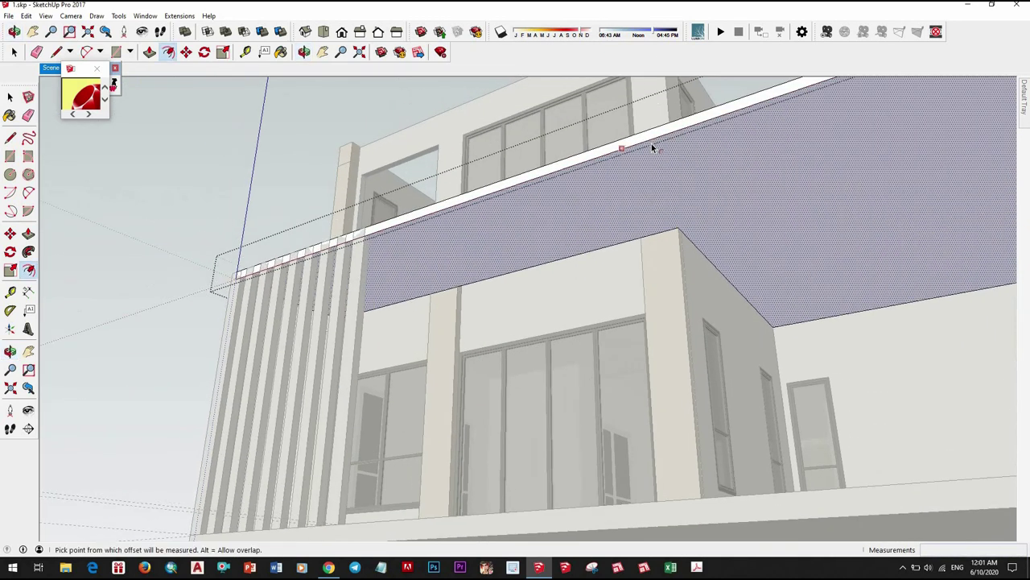
left_click(651, 143)
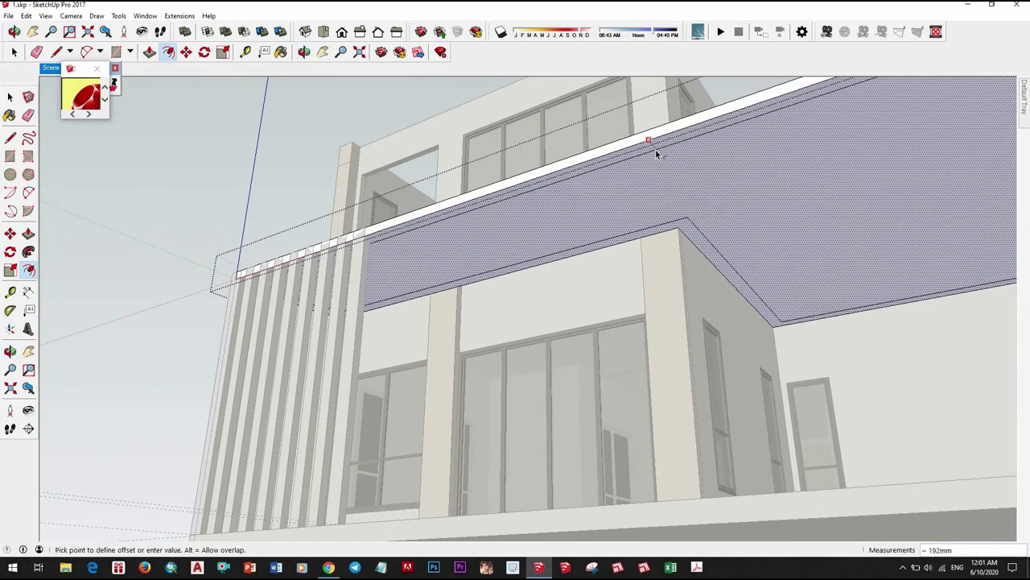
left_click(655, 149)
mouse_move(559, 168)
middle_mouse_down()
mouse_move(644, 152)
mouse_move(640, 121)
middle_mouse_up()
Step: Push the slab edge bands 300 mm into a deep edge lip
key("space")
key("p")
left_click(639, 122)
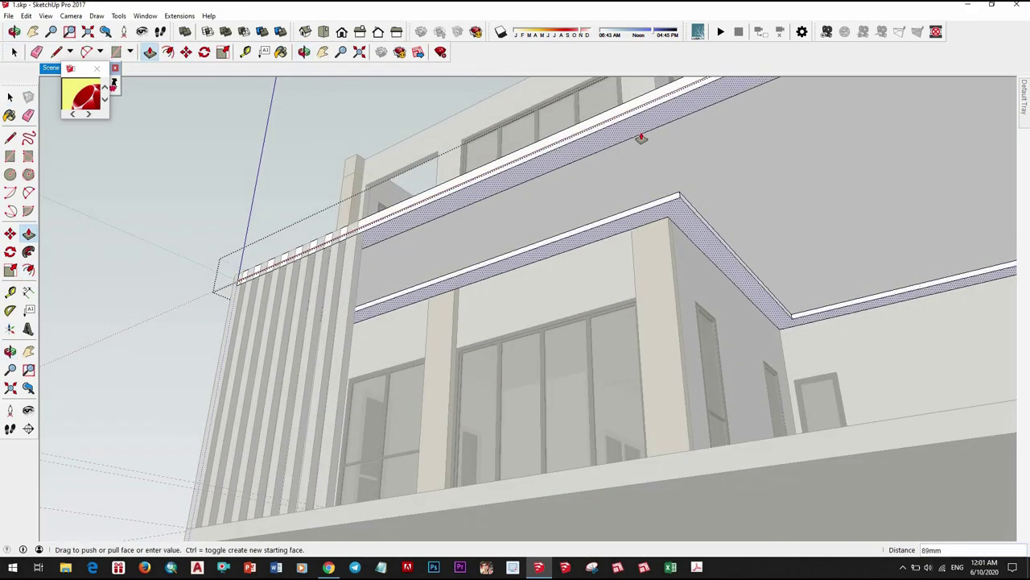
type("300")
key("Return")
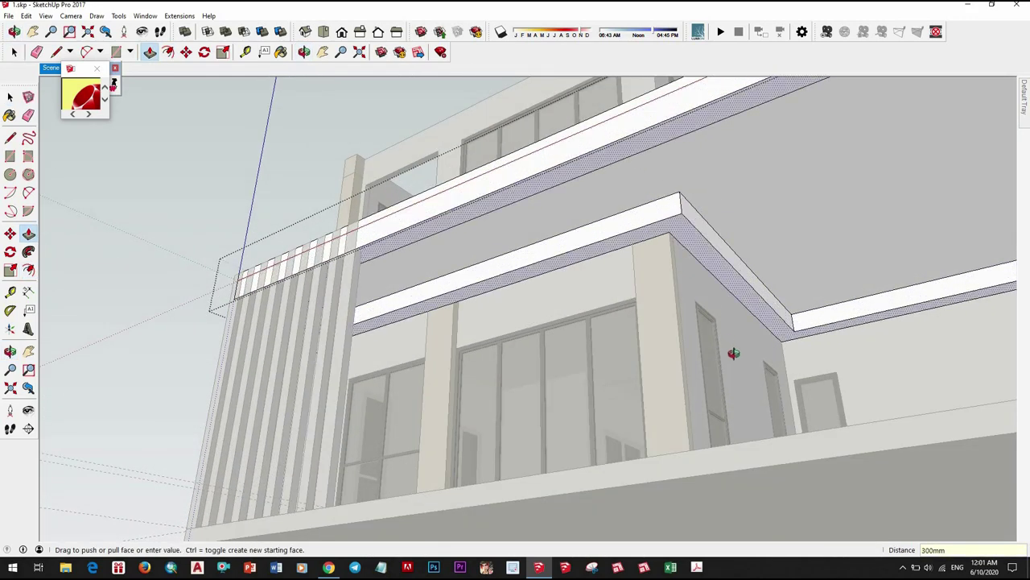
mouse_move(731, 357)
middle_mouse_down()
mouse_move(671, 410)
mouse_move(672, 375)
middle_mouse_up()
key("space")
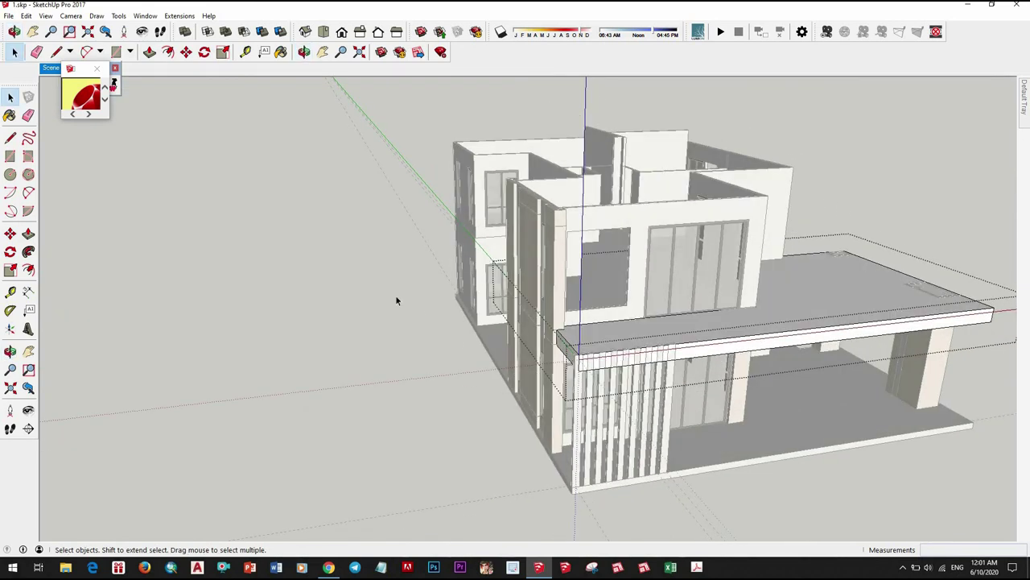
Step: Reshape the front beam face with Push/Pull, undoing the first attempt
scroll(697, 392, "up", 5)
scroll(672, 295, "up", 5)
key("p")
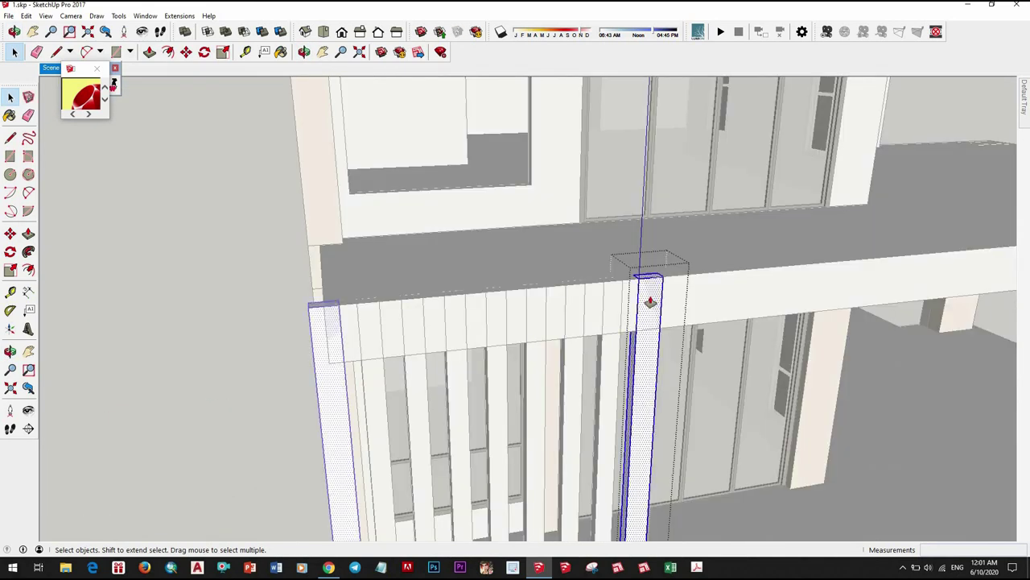
scroll(649, 278, "up", 2)
key("space")
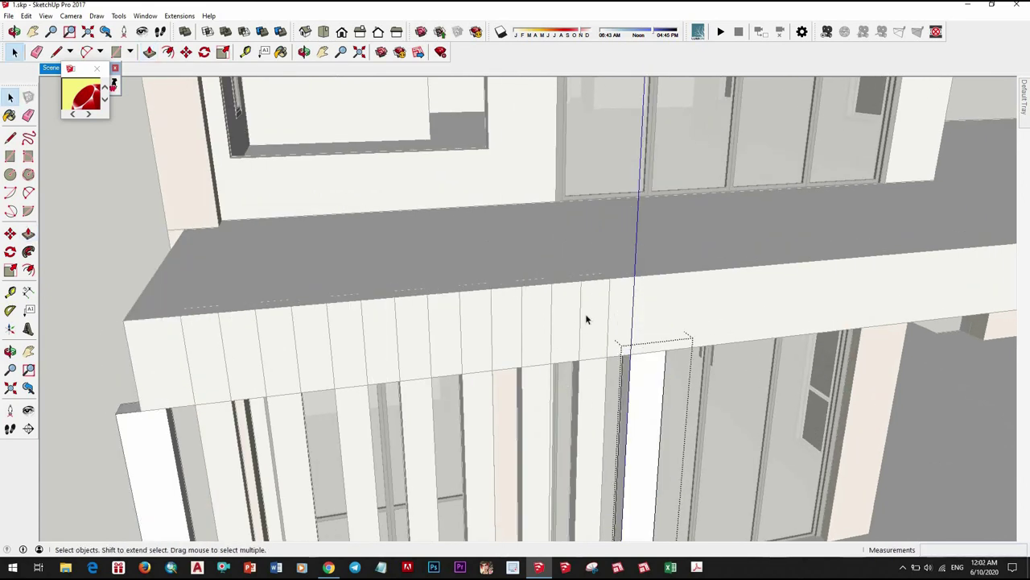
key("ctrl+z")
key("p")
left_click(593, 283)
key("space")
Step: Orbit down over the front slats and pick the leftmost slat, then cancel the move
scroll(483, 338, "down", 3)
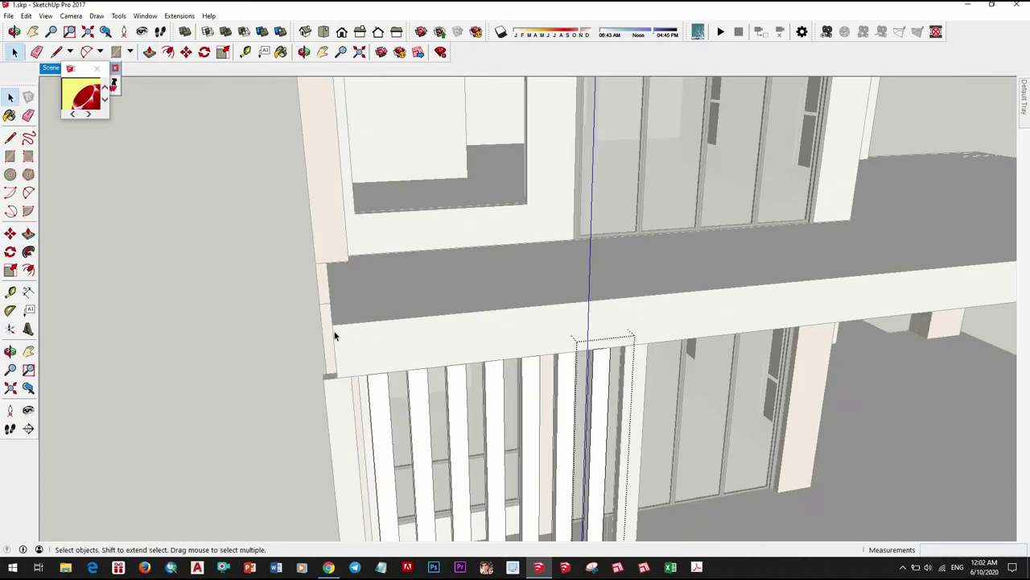
middle_click_drag(483, 338, 372, 341)
scroll(372, 340, "down", 5)
scroll(483, 414, "up", 3)
scroll(524, 427, "up", 3)
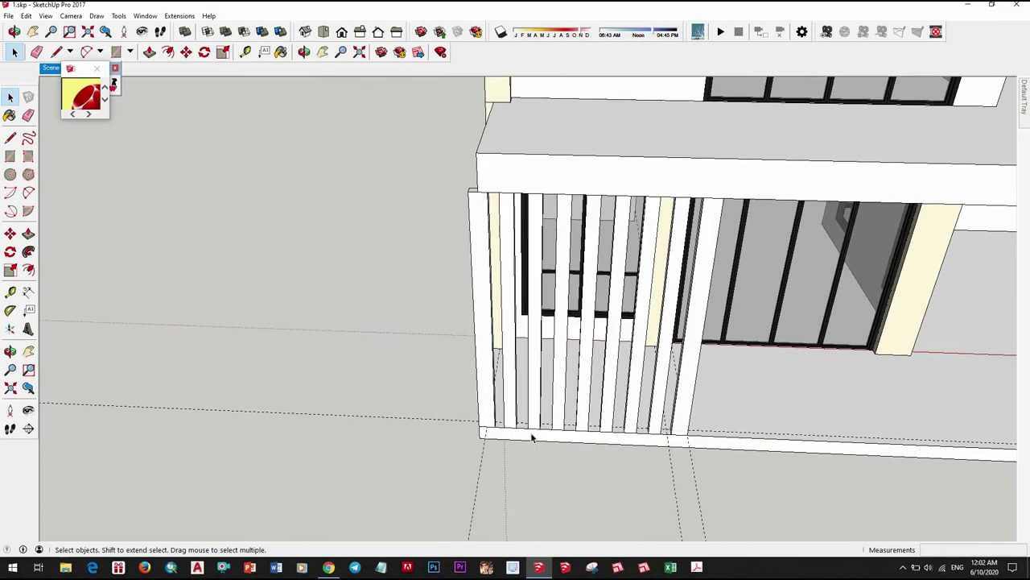
scroll(493, 406, "up", 3)
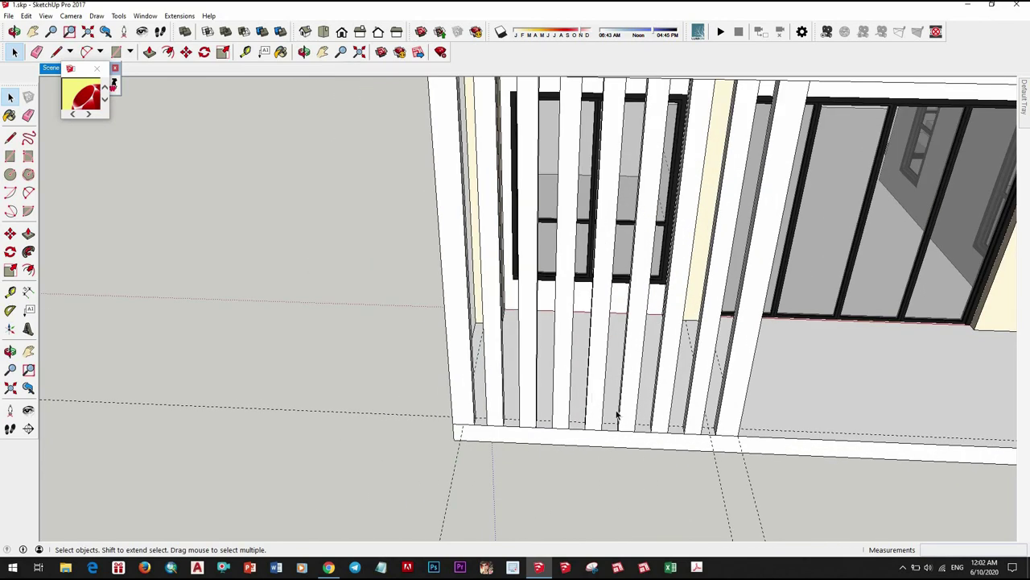
middle_click_drag(483, 356, 478, 242)
right_click(478, 241)
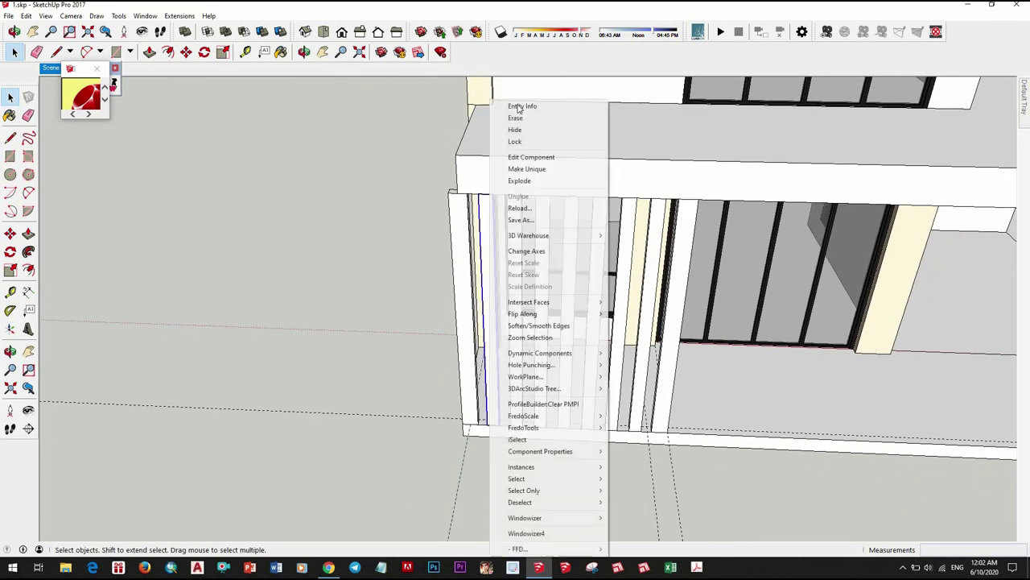
left_click(515, 115)
left_click(462, 241)
key("m")
scroll(523, 282, "up", 3)
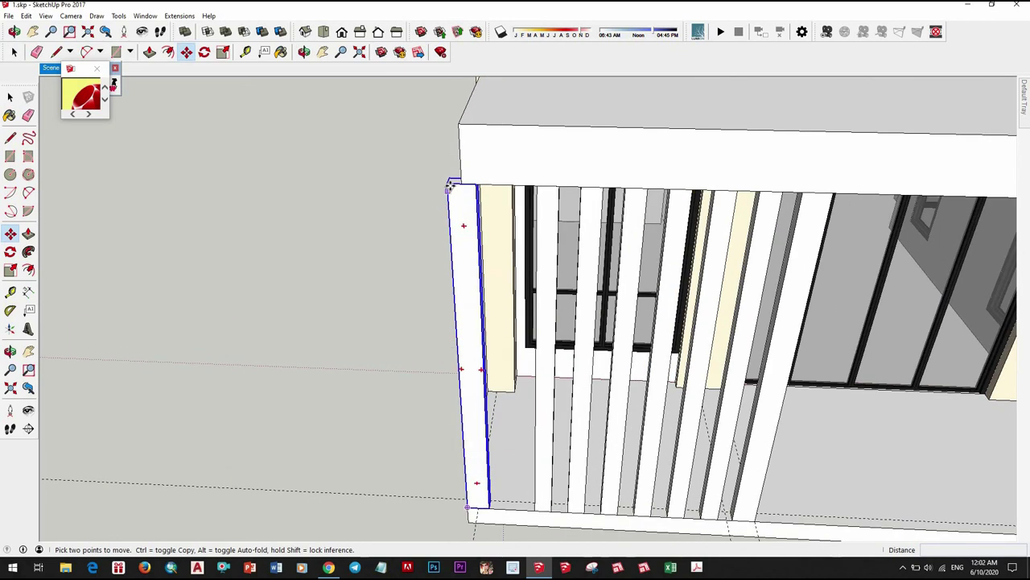
key("space")
scroll(581, 326, "down", 3)
scroll(520, 438, "up", 3)
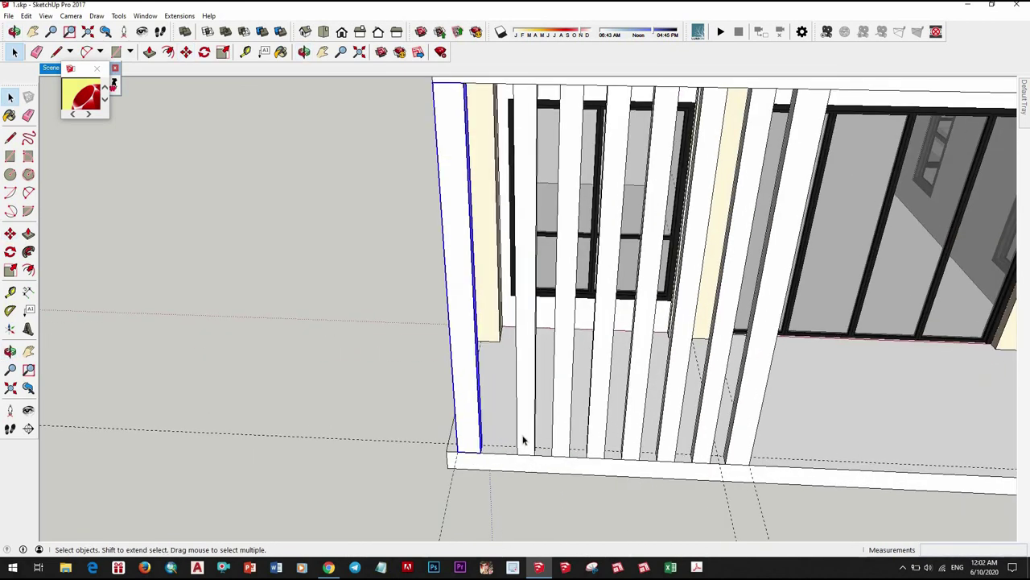
Step: Erase the five unevenly placed front screen slats
left_click(525, 441)
left_click(682, 441, "shift")
left_click(665, 435, "shift")
left_click(633, 430, "shift")
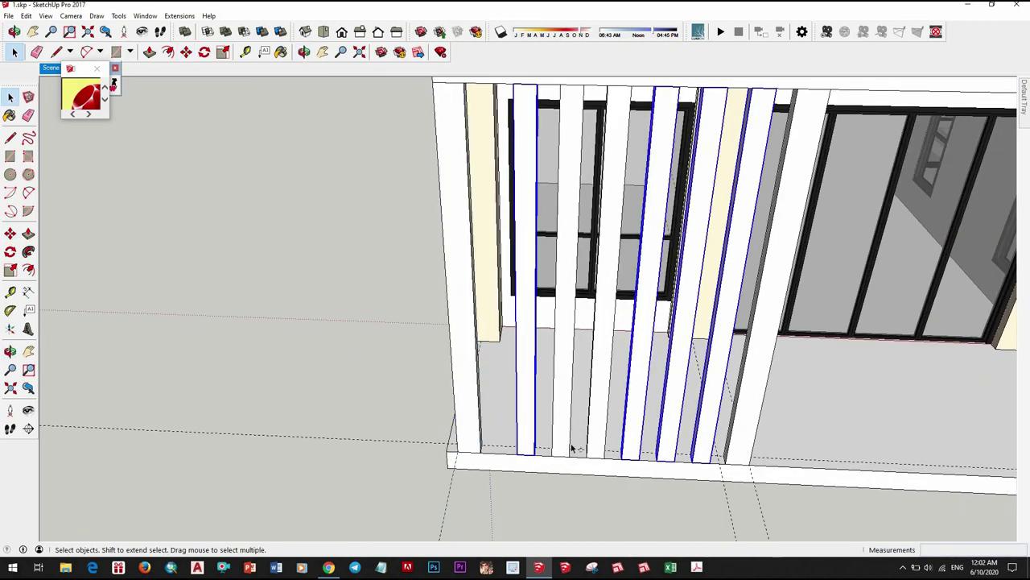
left_click(594, 439, "shift")
left_click(658, 453)
left_click(636, 427, "shift")
left_click(598, 421, "shift")
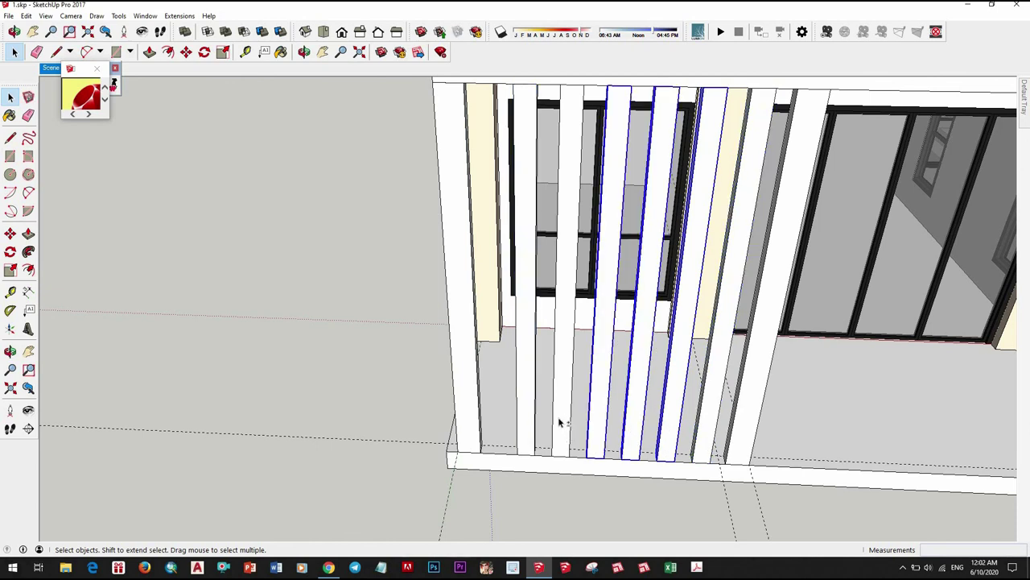
left_click(559, 421, "shift")
left_click(525, 421, "shift")
right_click(527, 420)
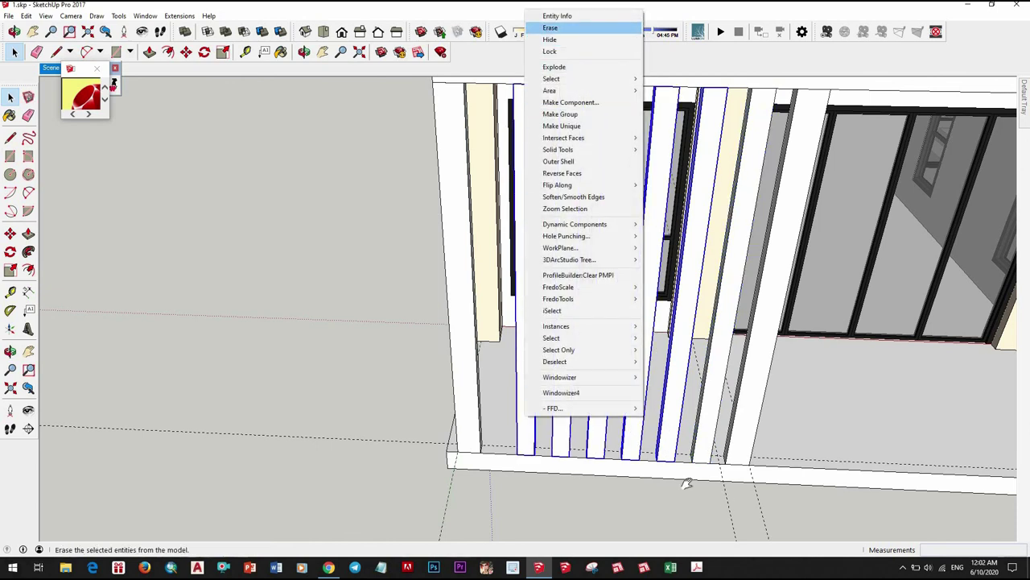
left_click(563, 25)
Step: Copy the right-post slat to the left post and array five evenly spaced slats between them
scroll(684, 483, "up", 2)
left_click(656, 441)
key("m")
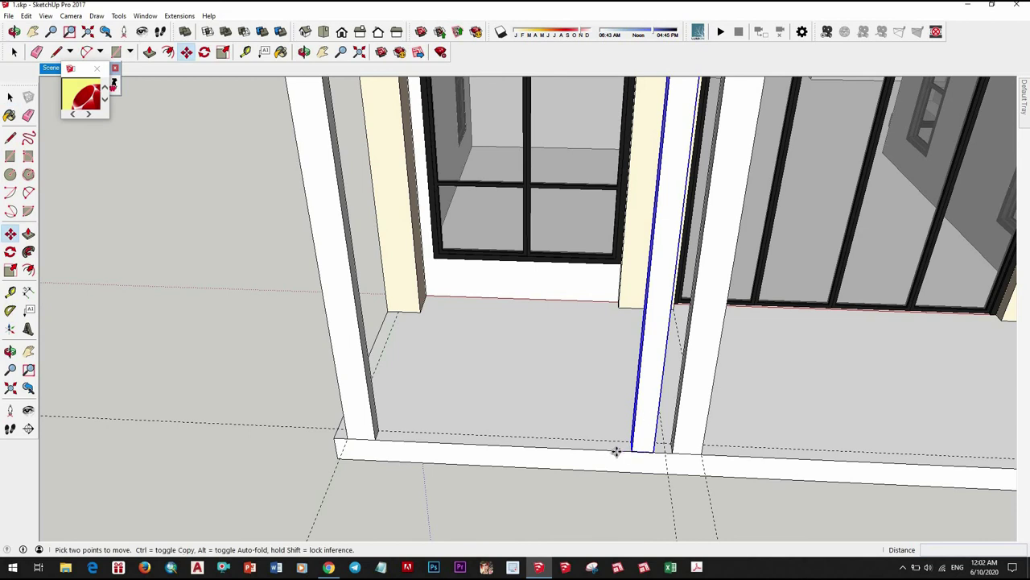
left_click(616, 451)
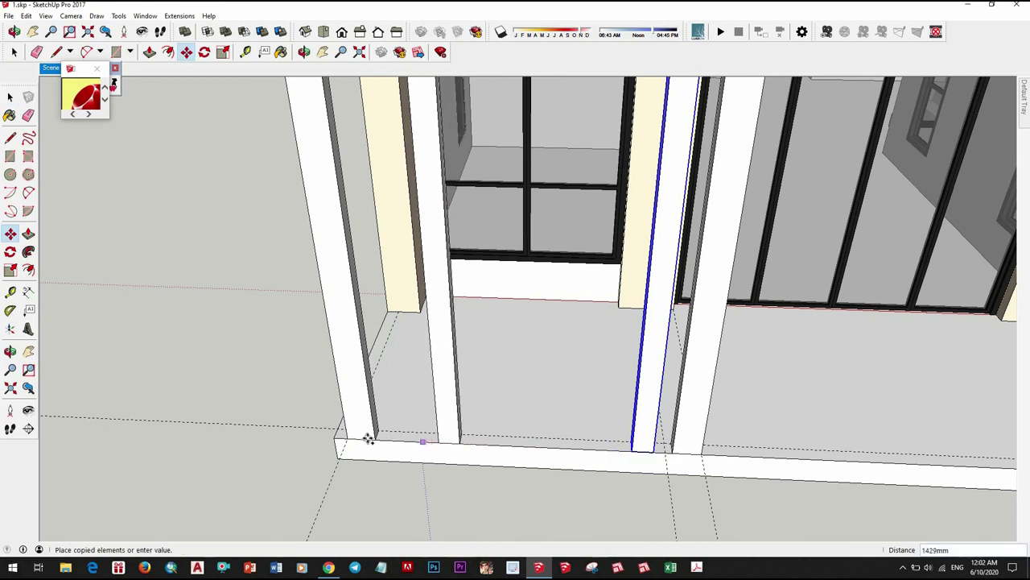
left_click(374, 442)
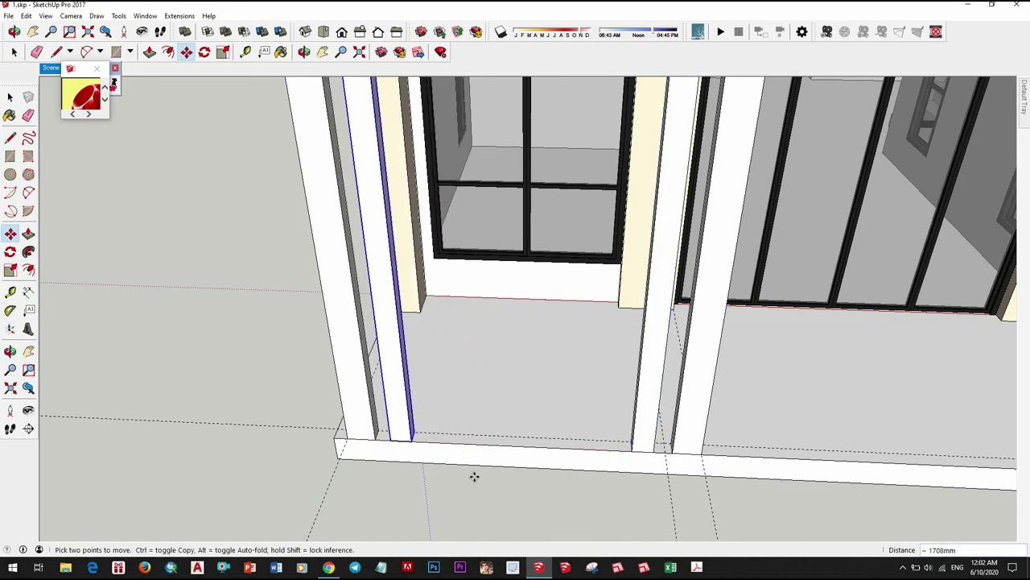
key("Return")
scroll(603, 453, "down", 3)
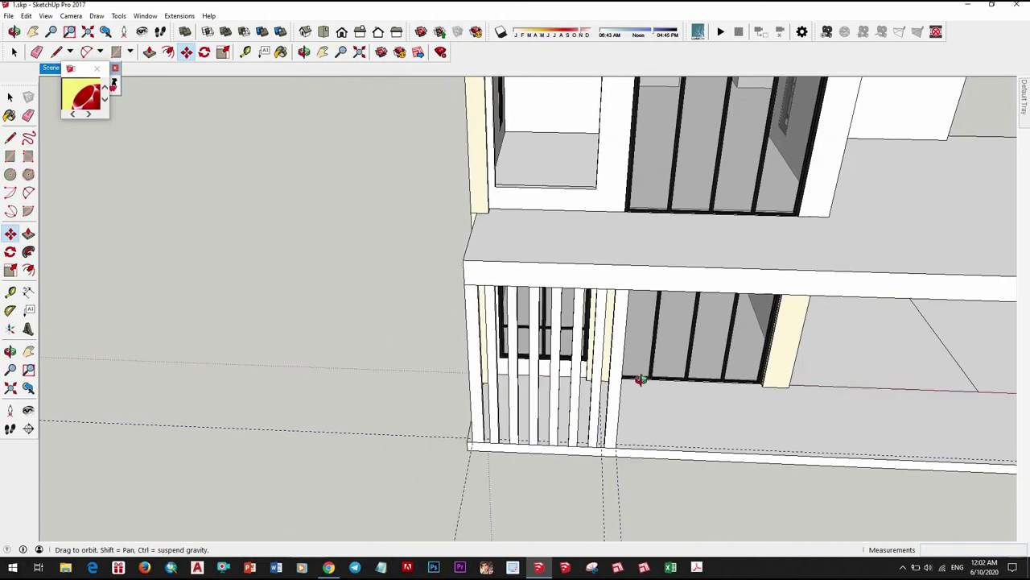
middle_click_drag(639, 379, 664, 489)
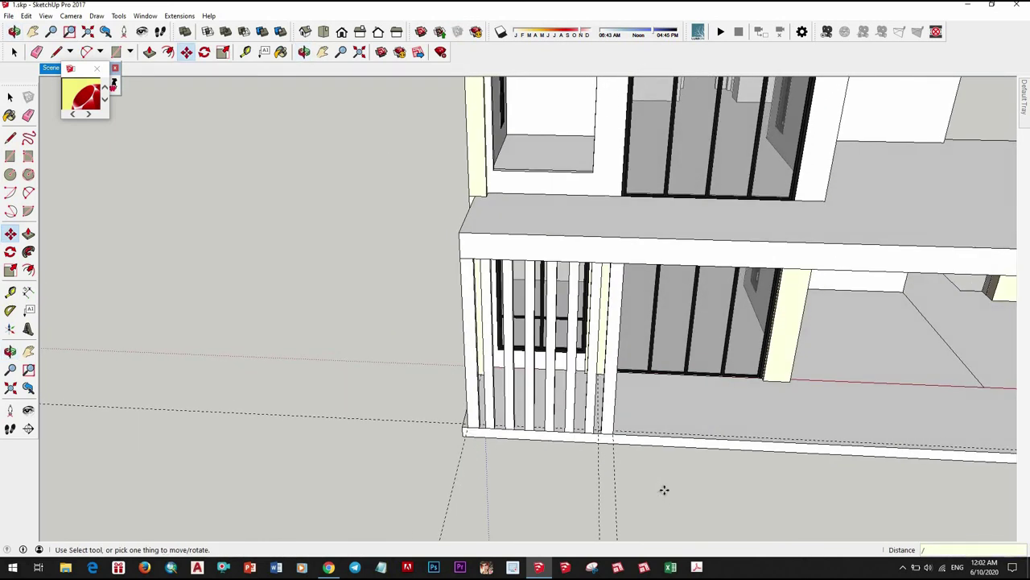
middle_click_drag(668, 416, 651, 432)
key("space")
Step: With X-ray on, push the canopy ledge's front face down into a thicker slab, then turn X-ray off
middle_click_drag(384, 305, 708, 401)
scroll(705, 394, "up", 3)
scroll(696, 382, "up", 3)
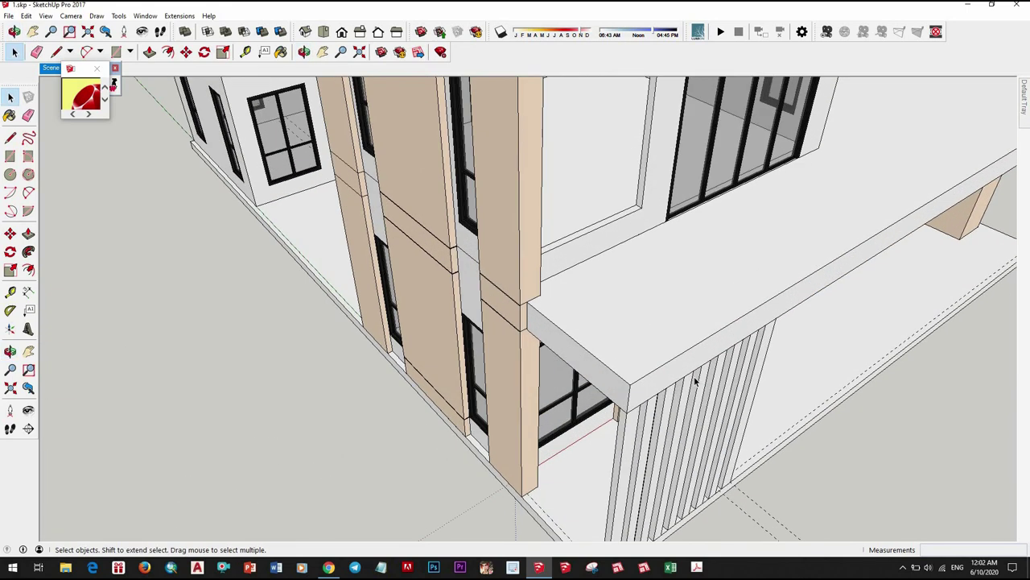
middle_click_drag(604, 422, 706, 375)
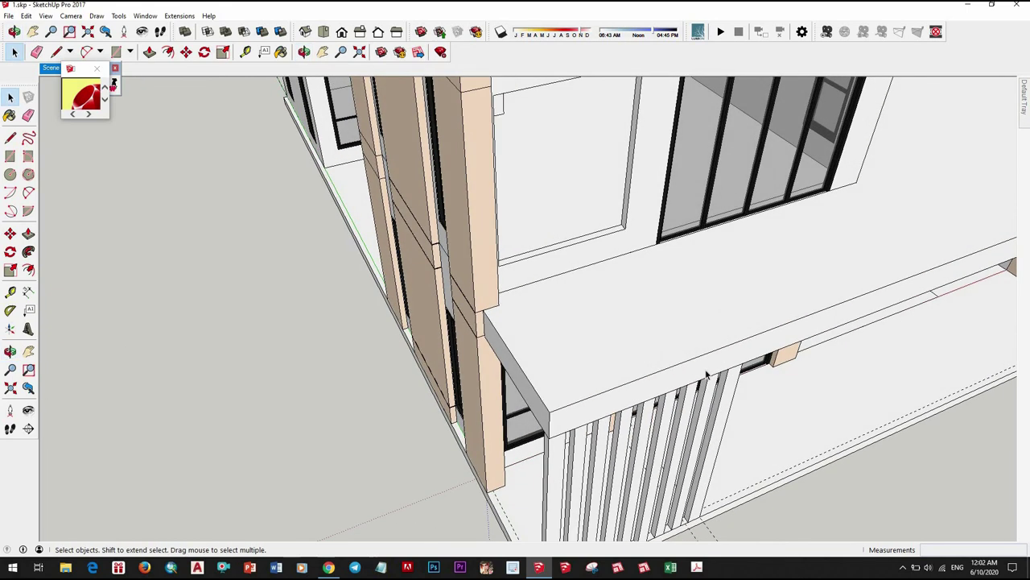
key("x")
key("p")
left_click(576, 414)
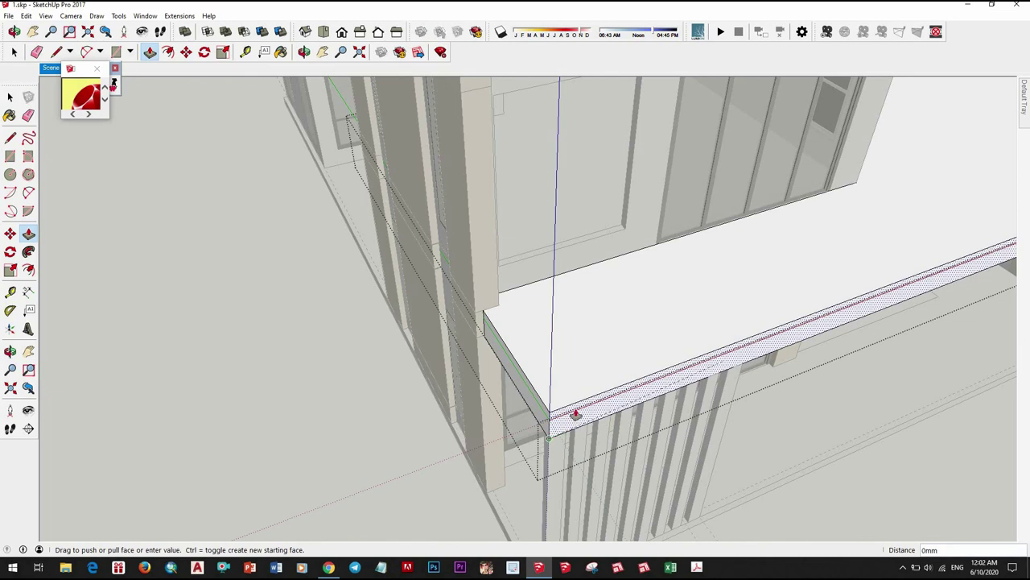
mouse_move(587, 434)
middle_mouse_down()
mouse_move(620, 370)
mouse_move(840, 304)
middle_mouse_up()
left_click(621, 365)
key("space")
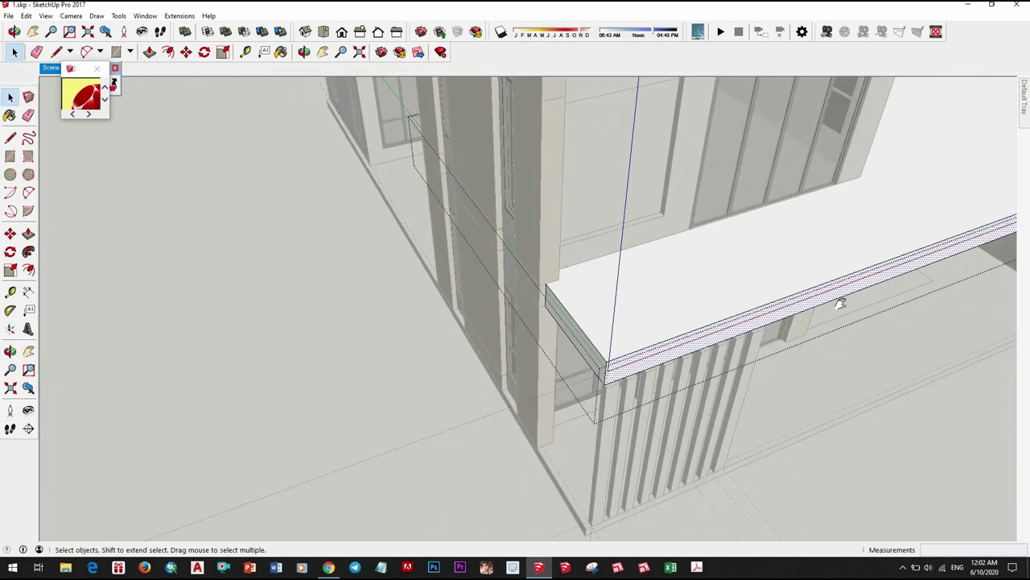
scroll(839, 304, "down", 5)
scroll(333, 385, "up", 5)
key("x")
scroll(659, 352, "up", 2)
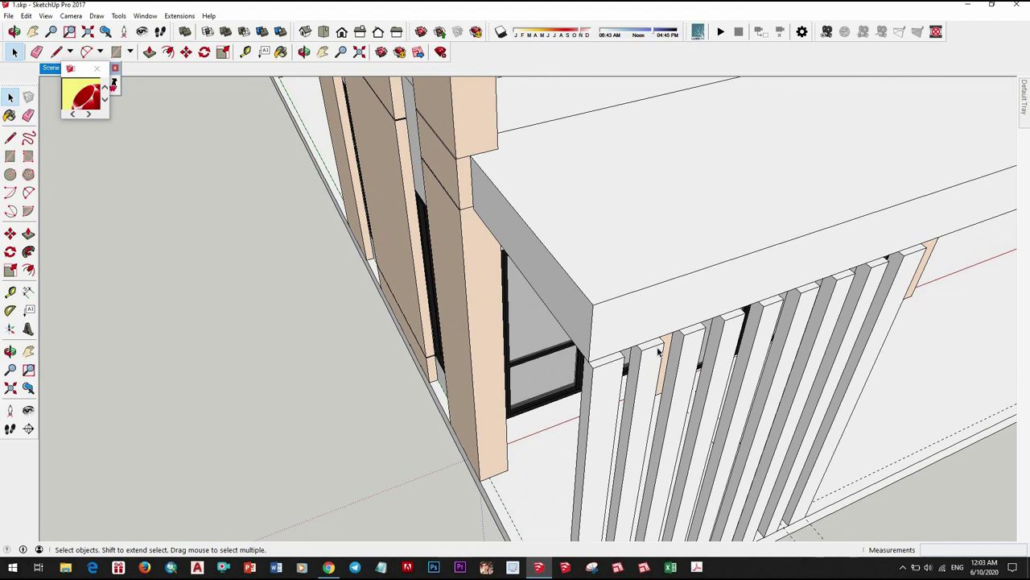
Step: Draw a rectangle over the slat tops and push/pull it 420mm into a beam
key("r")
mouse_move(652, 360)
middle_mouse_down()
mouse_move(593, 356)
mouse_move(784, 291)
mouse_move(563, 378)
middle_mouse_up()
left_click(609, 359)
left_click(785, 292)
key("space")
key("p")
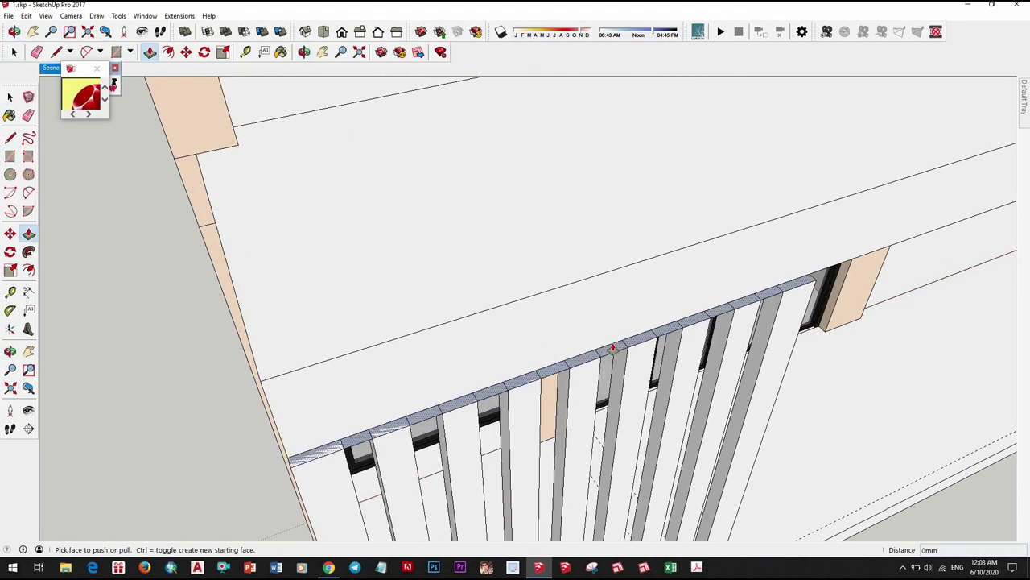
left_click(338, 451)
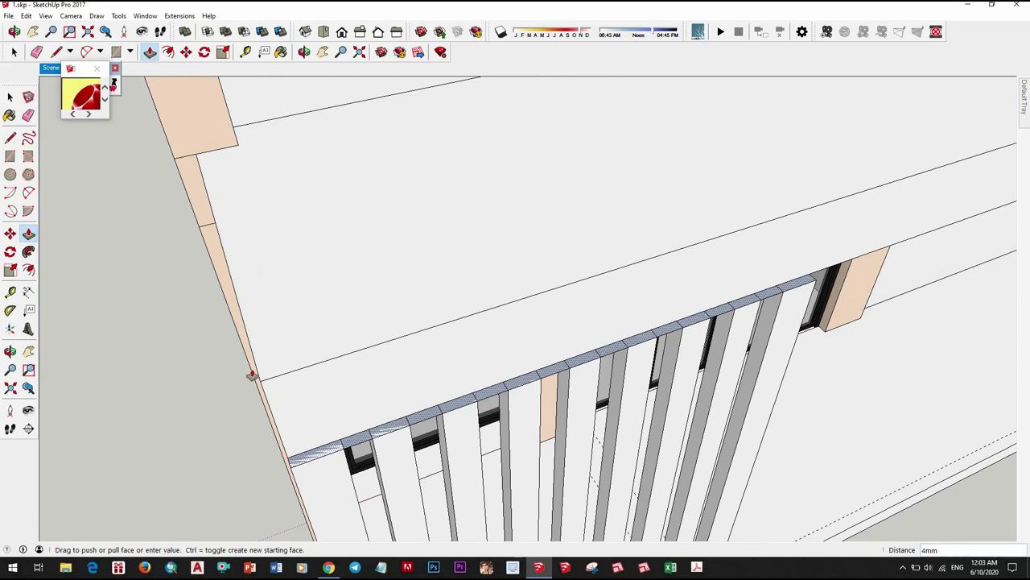
left_click(892, 186)
Step: Make the new top beam its own group
middle_click_drag(518, 345, 593, 349)
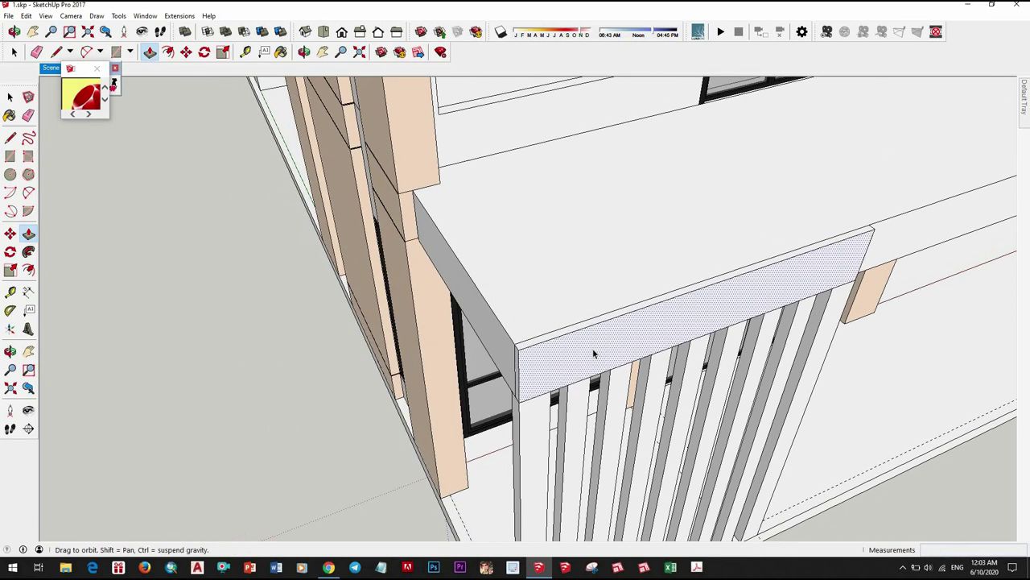
key("space")
left_click(594, 353)
right_click(654, 355)
left_click(676, 255)
middle_click_drag(665, 345, 687, 311)
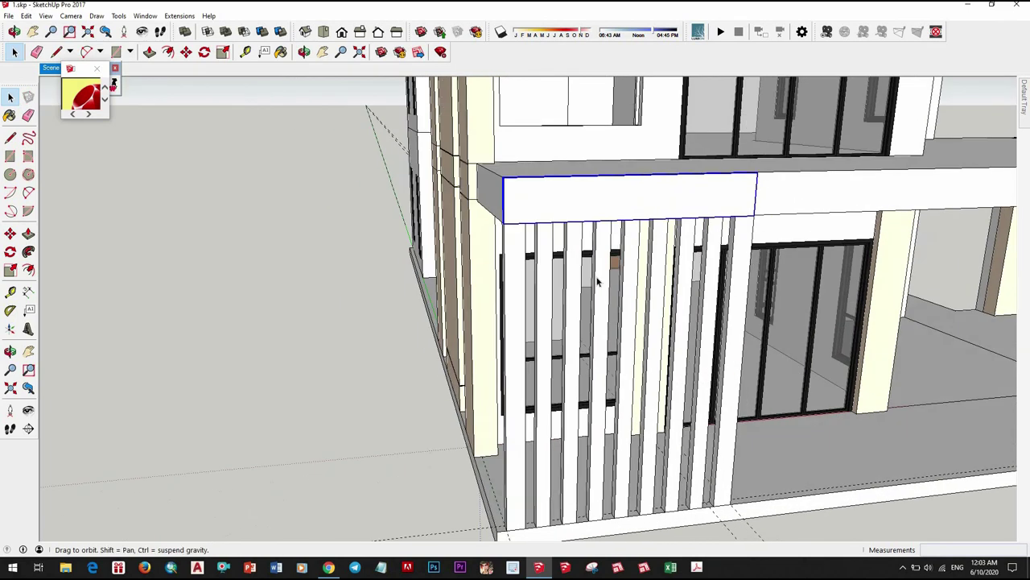
Step: Switch the Materials browser to the Colors library to pick dark brown
key("b")
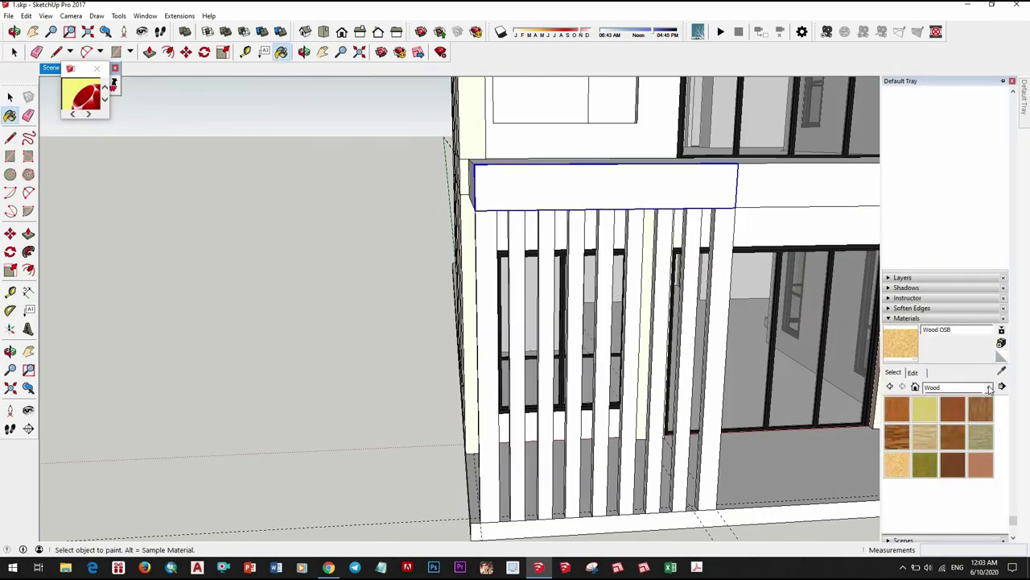
left_click(988, 388)
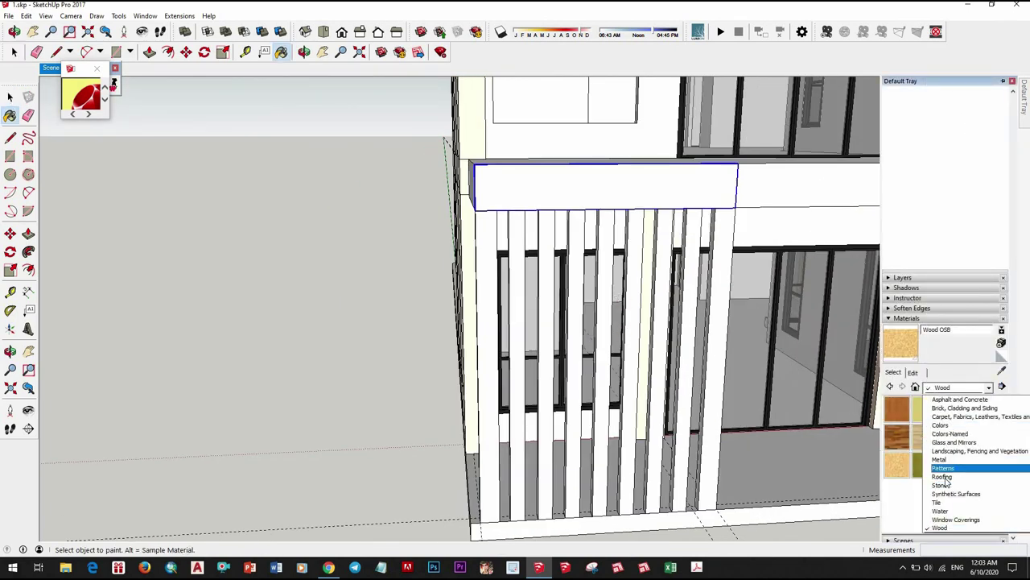
left_click(942, 425)
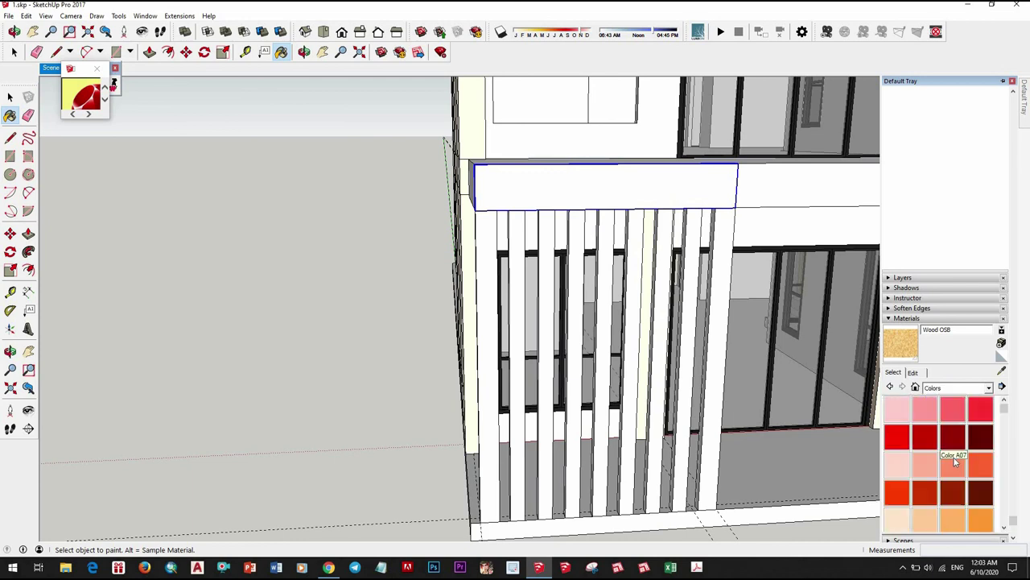
scroll(960, 459, "down", 5)
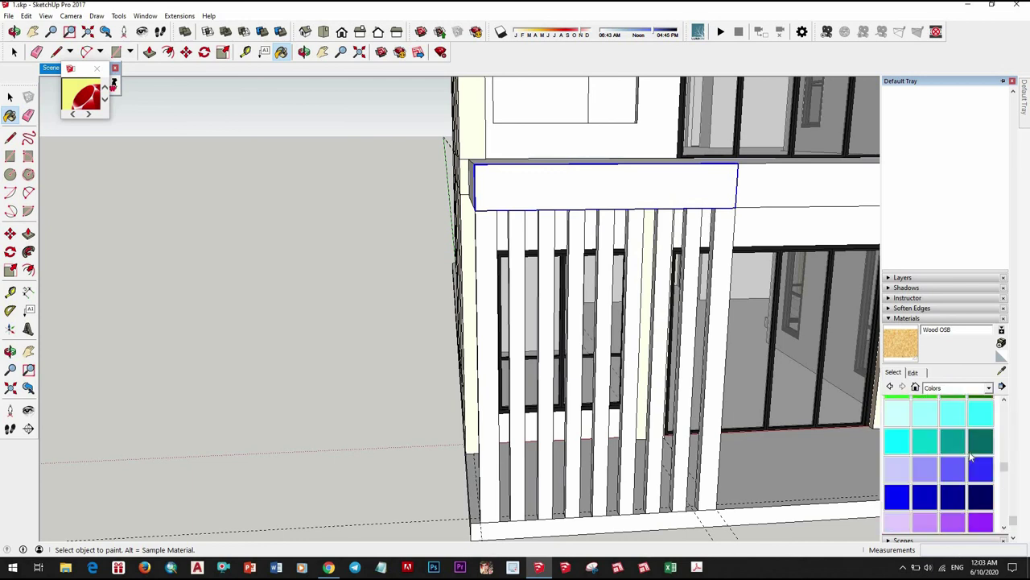
scroll(1002, 440, "up", 6)
scroll(996, 493, "down", 1)
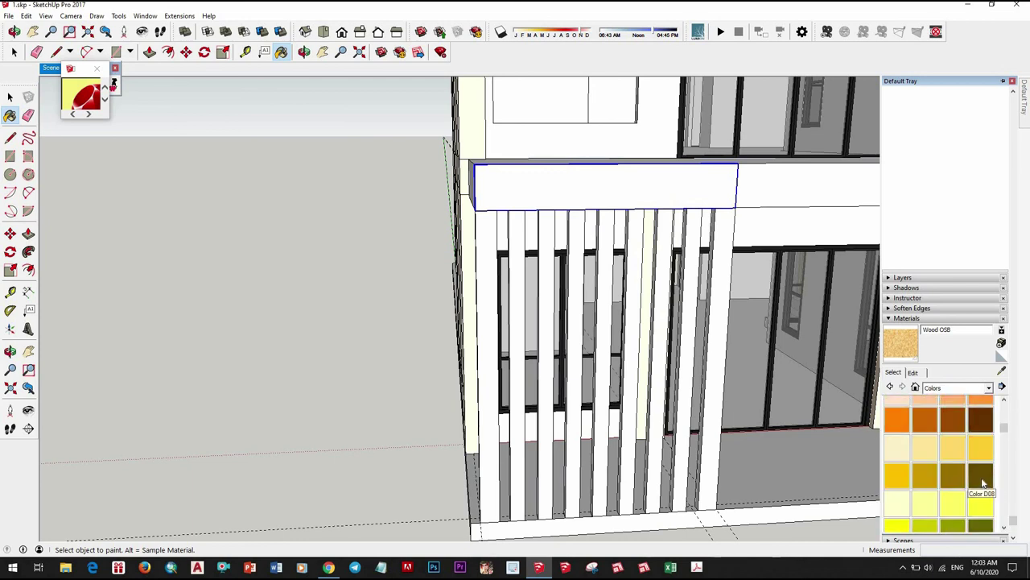
Step: Paint all nine slats and the top beam dark brown
left_click(716, 322)
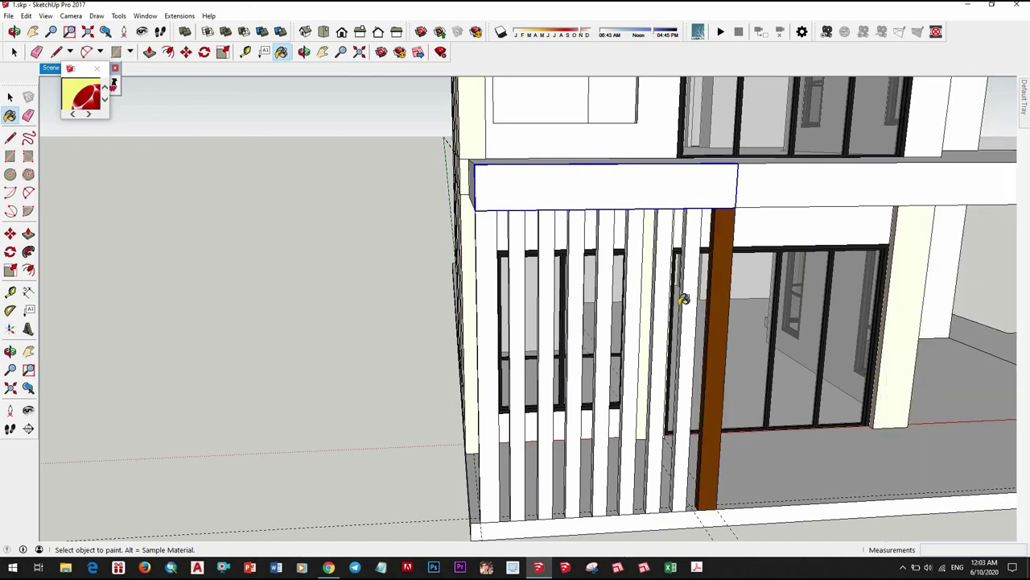
left_click(686, 296)
left_click(662, 296)
left_click(632, 298)
left_click(604, 282)
left_click(575, 279)
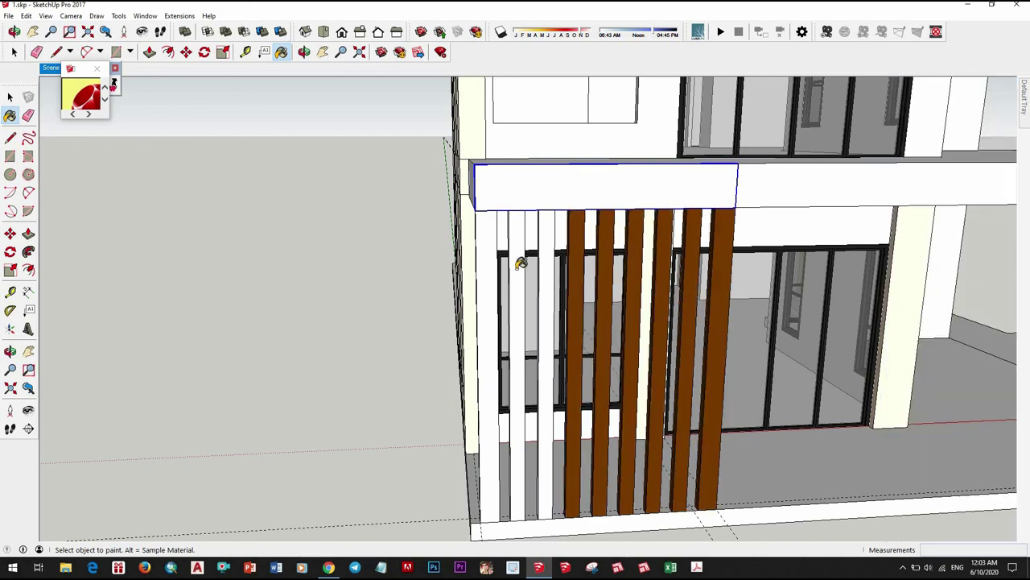
left_click(545, 270)
left_click(518, 264)
left_click(488, 242)
left_click(508, 193)
Step: Select the brown slats and beam and bring up their context menu to group them
key("space")
left_click(516, 250)
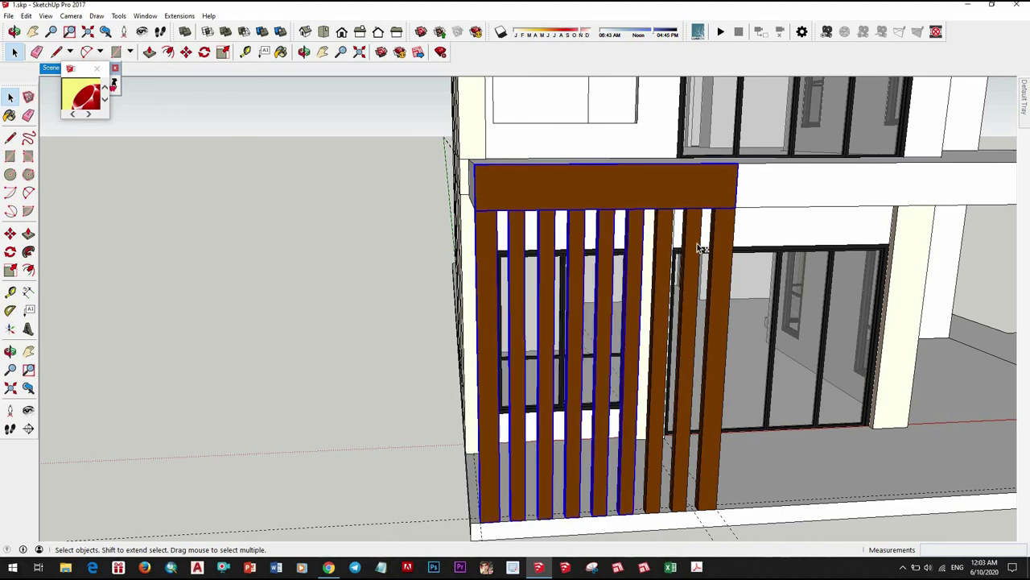
right_click(728, 254)
left_click(773, 253)
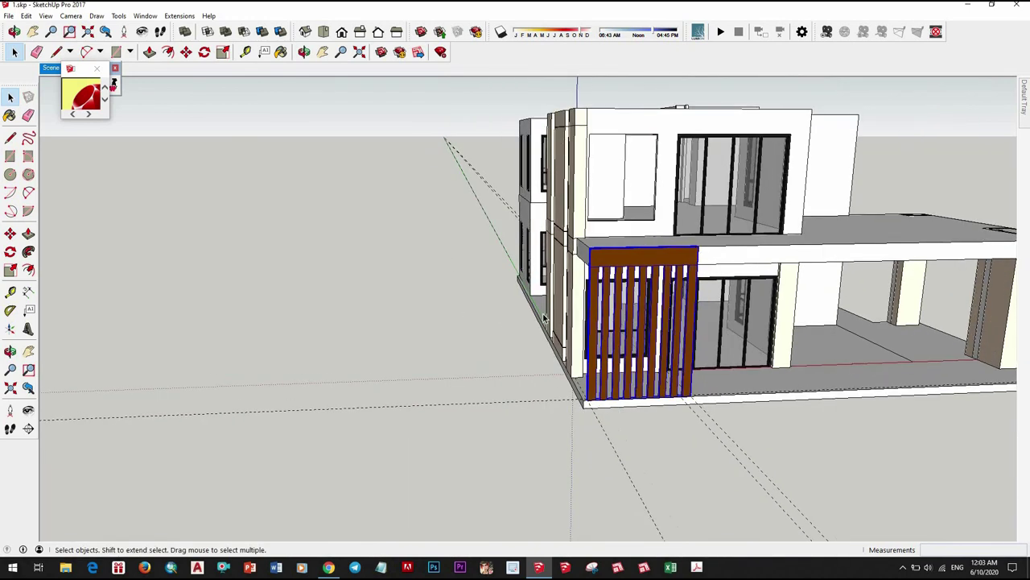
middle_click_drag(658, 243, 715, 318)
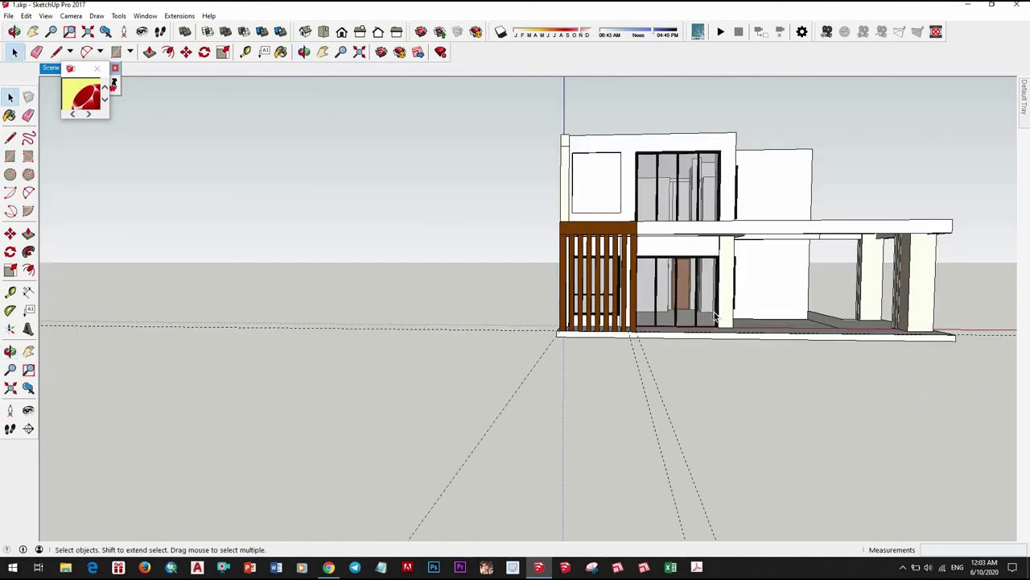
scroll(698, 341, "down", 2)
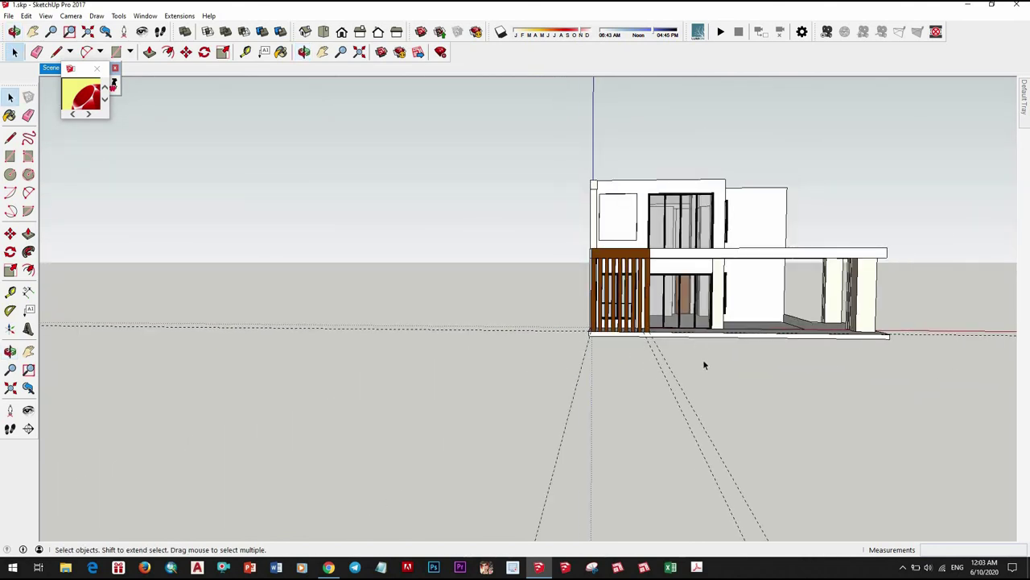
middle_click_drag(698, 343, 829, 372)
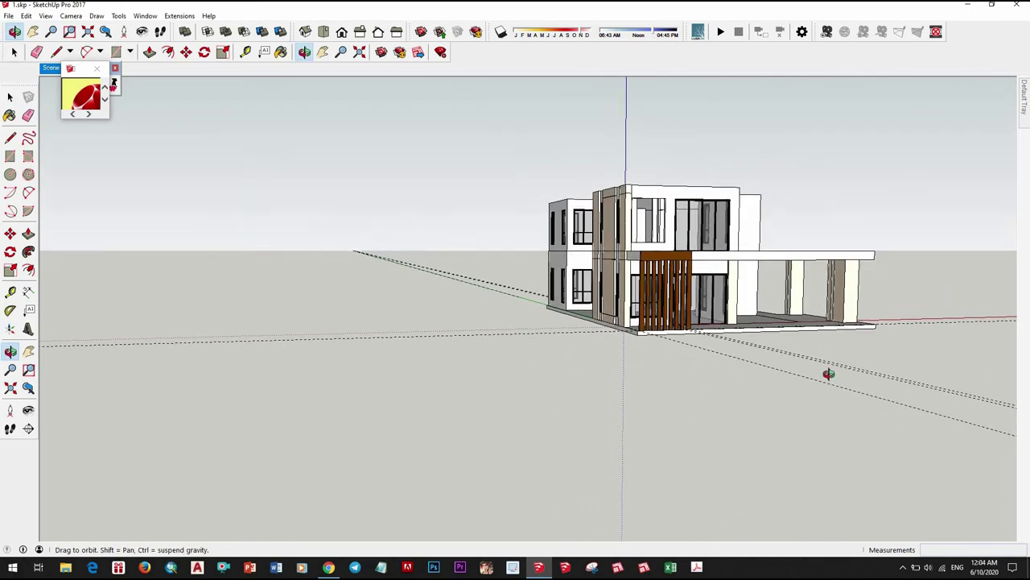
scroll(678, 363, "up", 3)
scroll(678, 363, "down", 3)
mouse_move(679, 363)
middle_mouse_down()
mouse_move(555, 315)
mouse_move(542, 351)
middle_mouse_up()
scroll(556, 316, "up", 2)
scroll(511, 343, "up", 2)
scroll(520, 341, "up", 2)
Step: Place guide lines offset from the column edge and the railing edge of the balcony slab
scroll(525, 328, "up", 2)
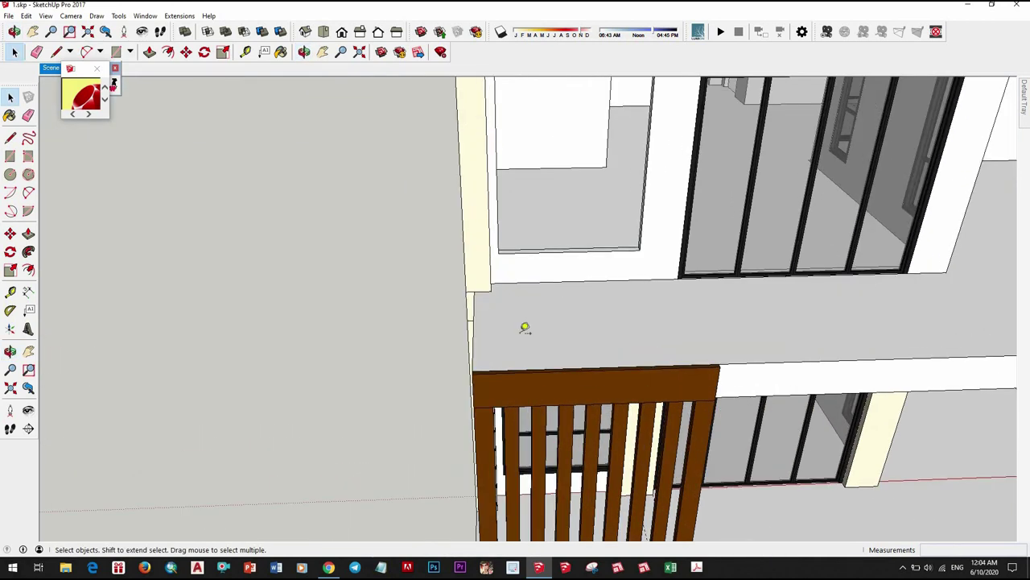
key("t")
scroll(515, 343, "up", 2)
scroll(519, 340, "up", 2)
left_click(495, 349)
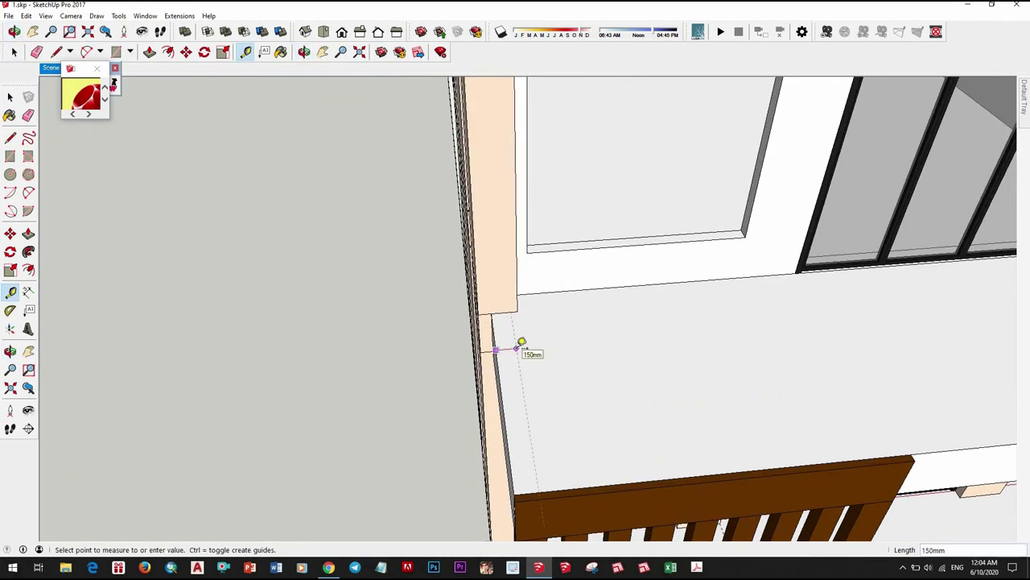
type("50")
key("Return")
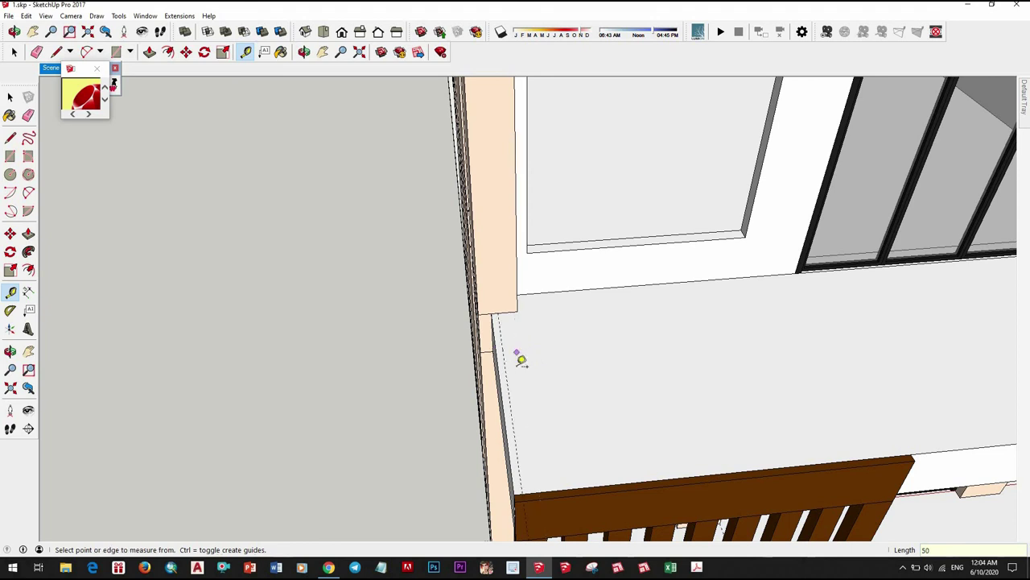
middle_click_drag(554, 339, 553, 308)
left_click(537, 437)
scroll(537, 437, "up", 2)
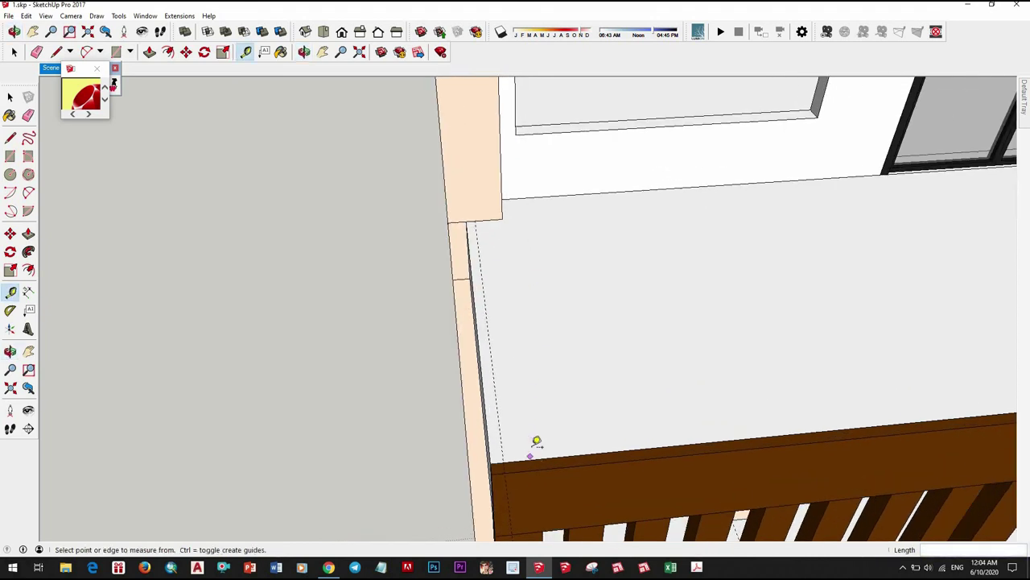
type("5")
key("Return")
Step: Add a guide 100mm in from the column corner and another from the railing edge
middle_click_drag(564, 386, 480, 385)
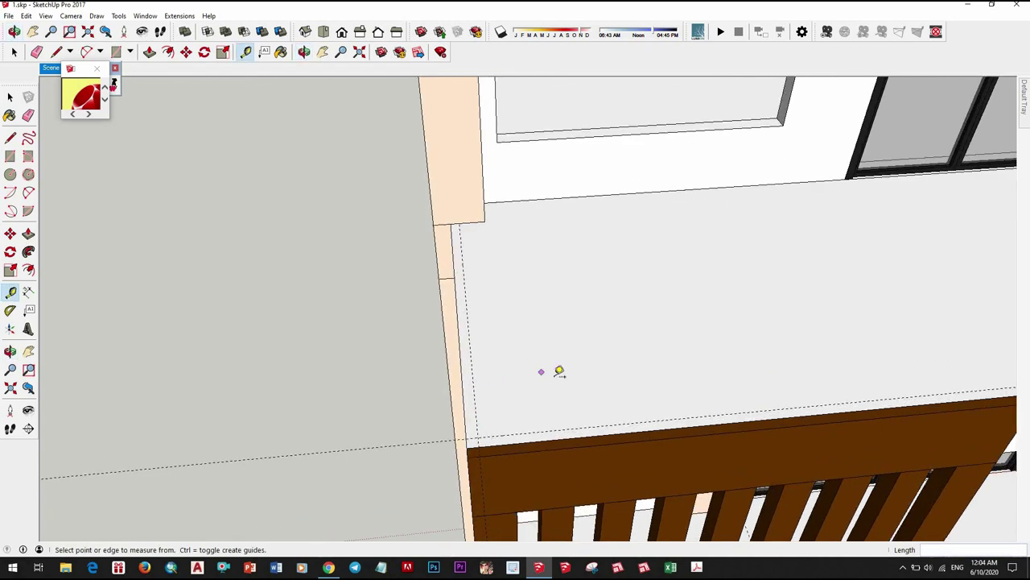
left_click(474, 376)
type("0")
key("Return")
left_click(540, 431)
key("space")
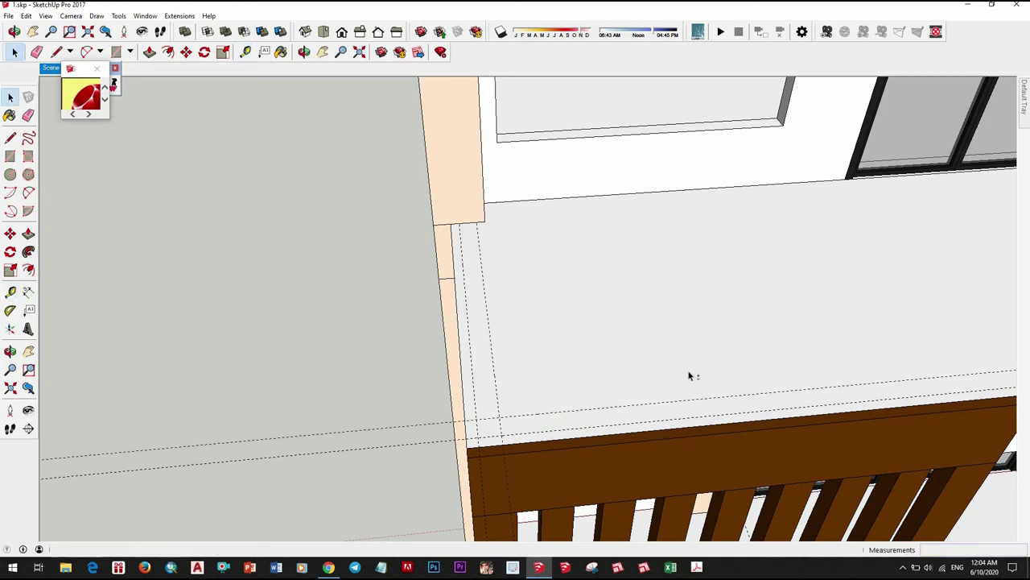
middle_click_drag(690, 375, 820, 393)
key("t")
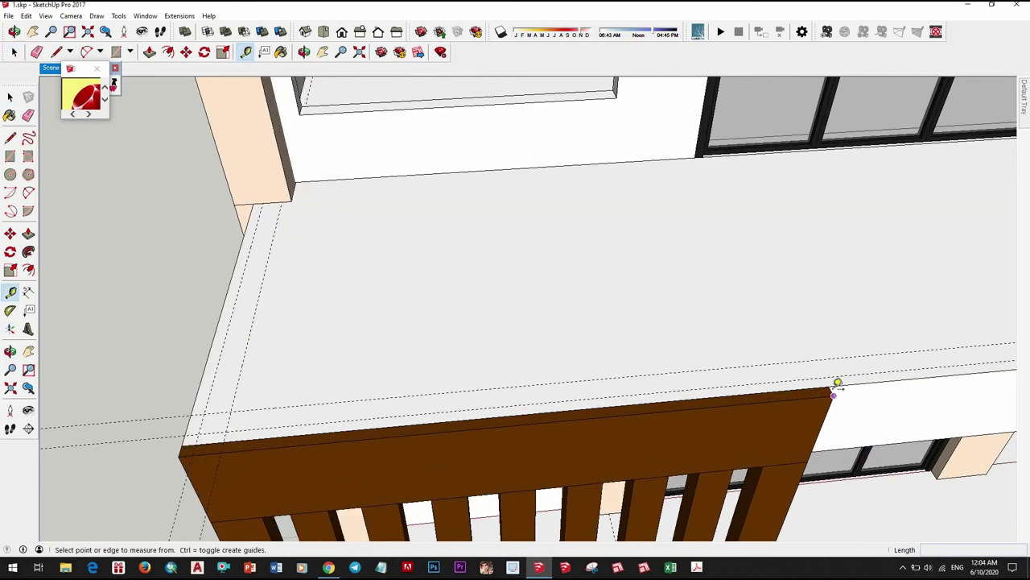
scroll(837, 383, "up", 2)
scroll(831, 376, "up", 1)
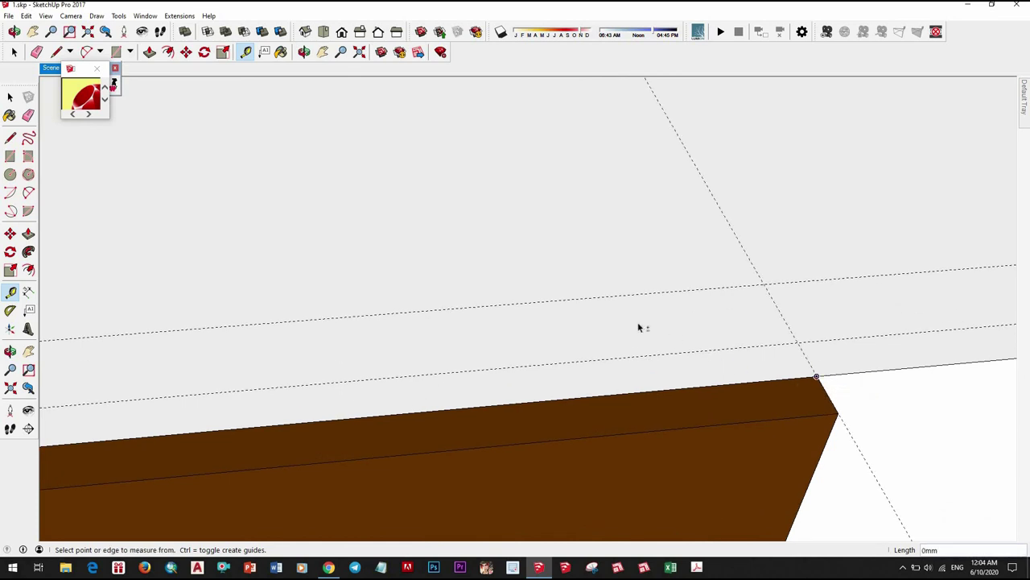
scroll(640, 324, "down", 3)
mouse_move(640, 325)
middle_mouse_down()
mouse_move(711, 368)
mouse_move(621, 330)
middle_mouse_up()
key("space")
Step: Draw a thin strip from the column top along the balcony's outer edge guides
key("r")
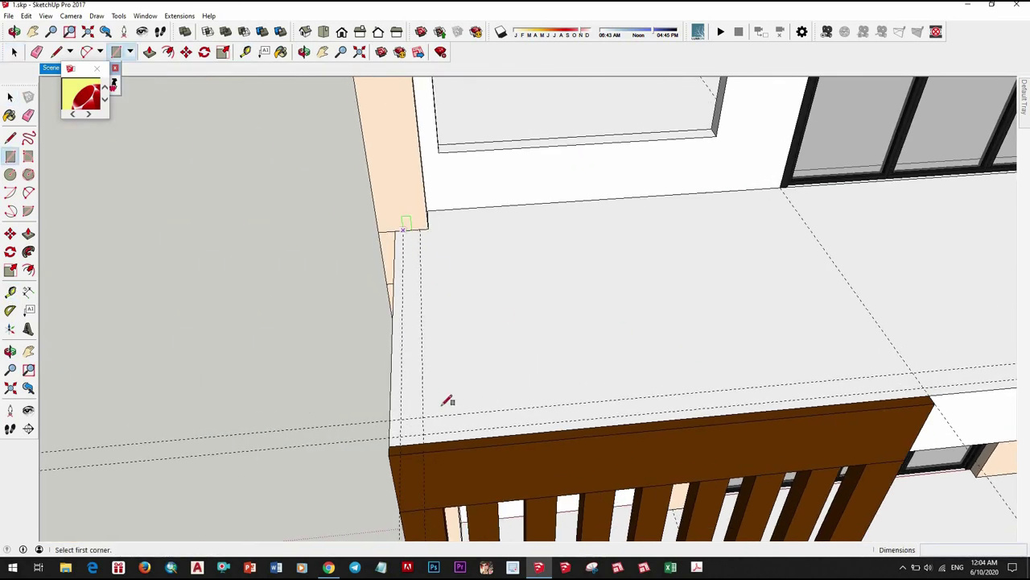
left_click(418, 231)
left_click(862, 397)
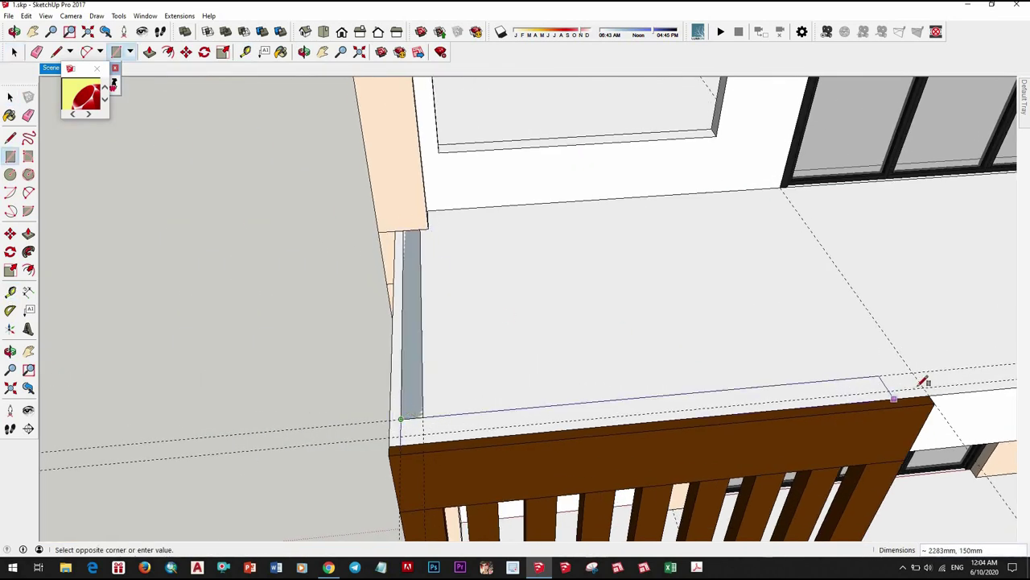
scroll(553, 395, "up", 3)
key("space")
left_click(533, 413)
right_click(530, 415)
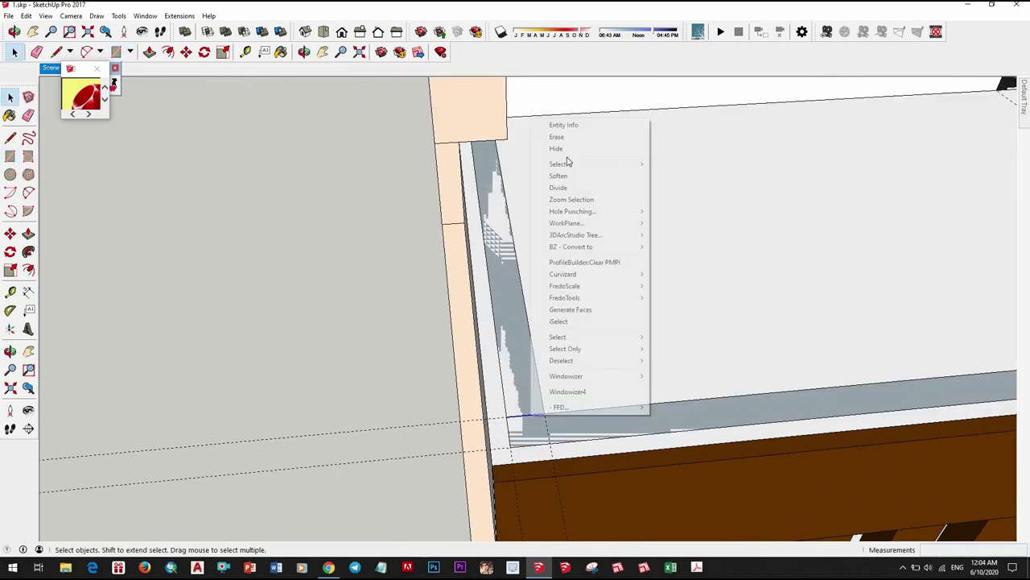
middle_click_drag(507, 330, 545, 346)
Step: Push/pull the strip upward into the parapet wall and confirm its height
key("p")
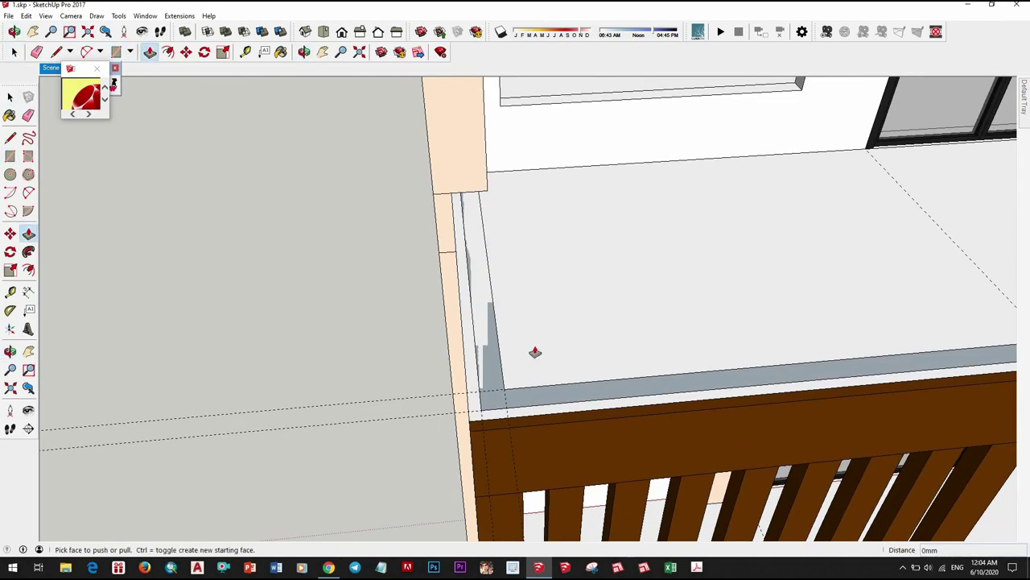
left_click_drag(496, 377, 496, 352)
type("80")
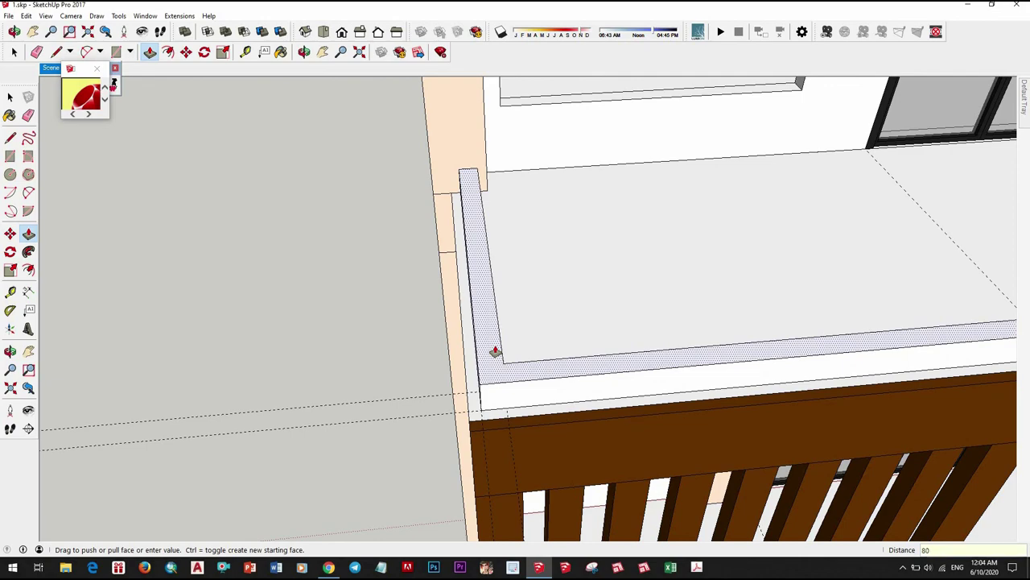
key("Return")
scroll(748, 242, "down", 5)
middle_click_drag(681, 280, 617, 263)
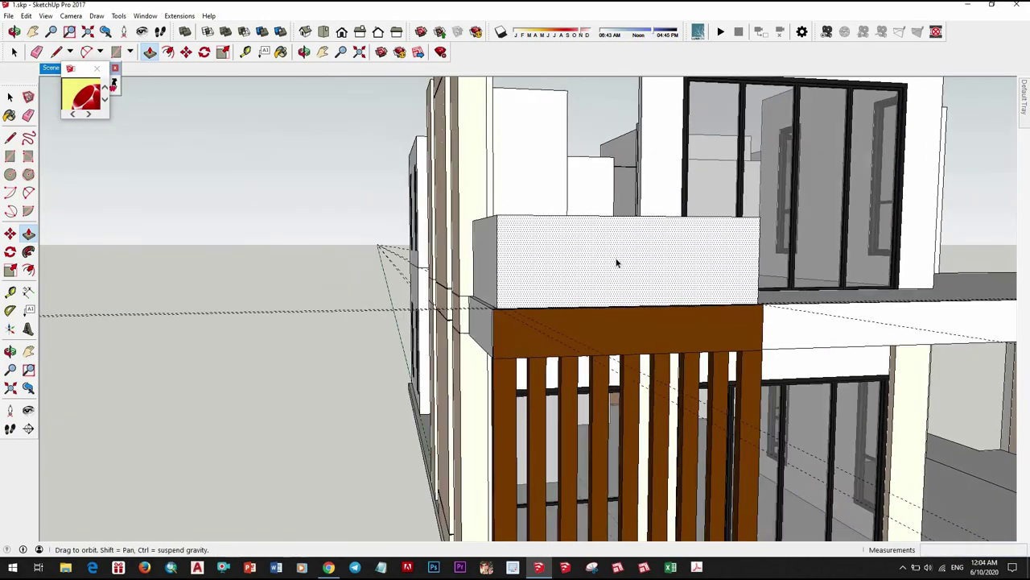
key("f")
middle_click_drag(699, 315, 610, 279)
scroll(660, 306, "up", 2)
scroll(608, 279, "up", 2)
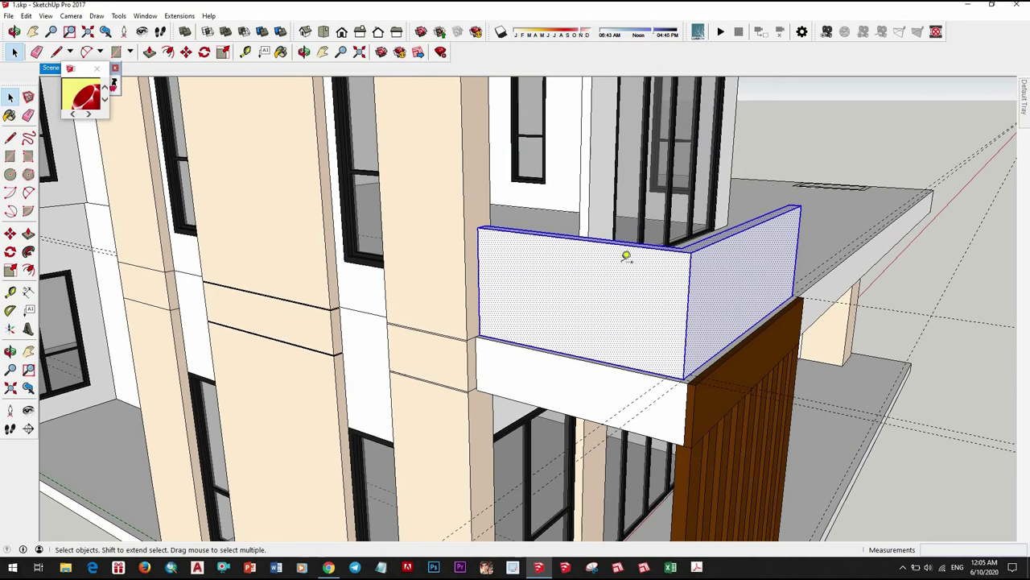
Step: Divide the parapet's corner edge into segments
key("t")
scroll(626, 256, "up", 1)
left_click(656, 242)
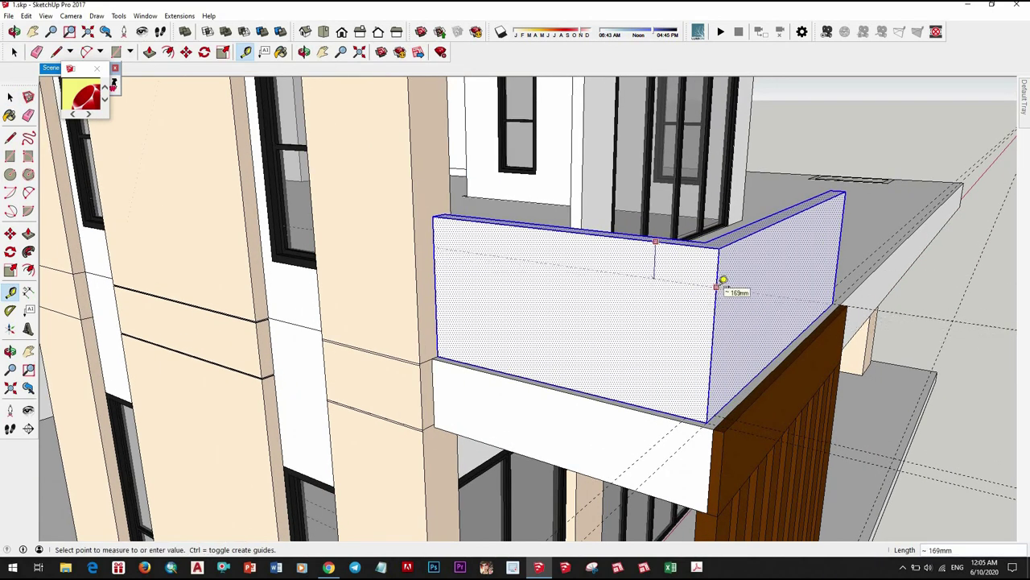
key("Escape")
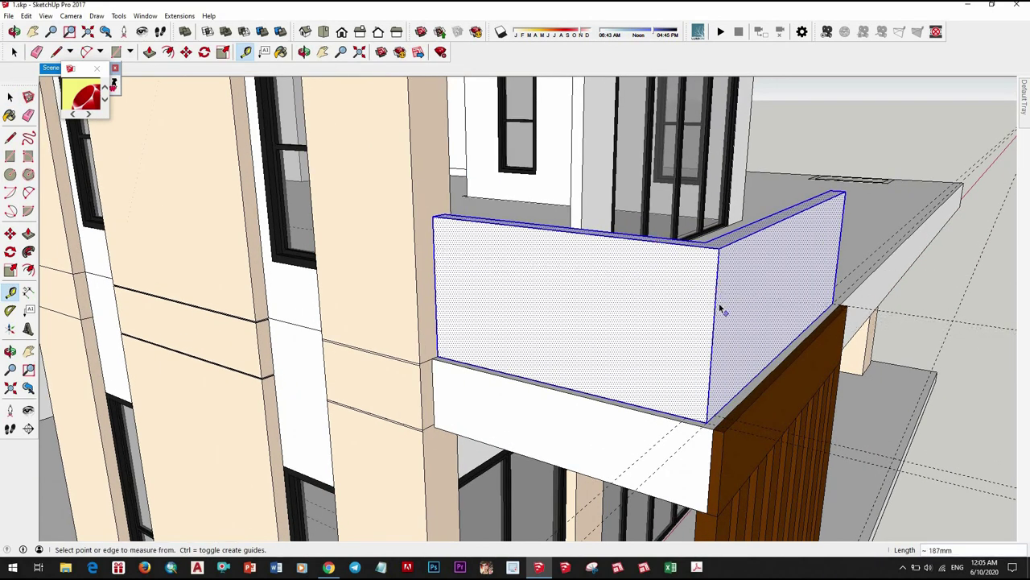
key("space")
right_click(716, 300)
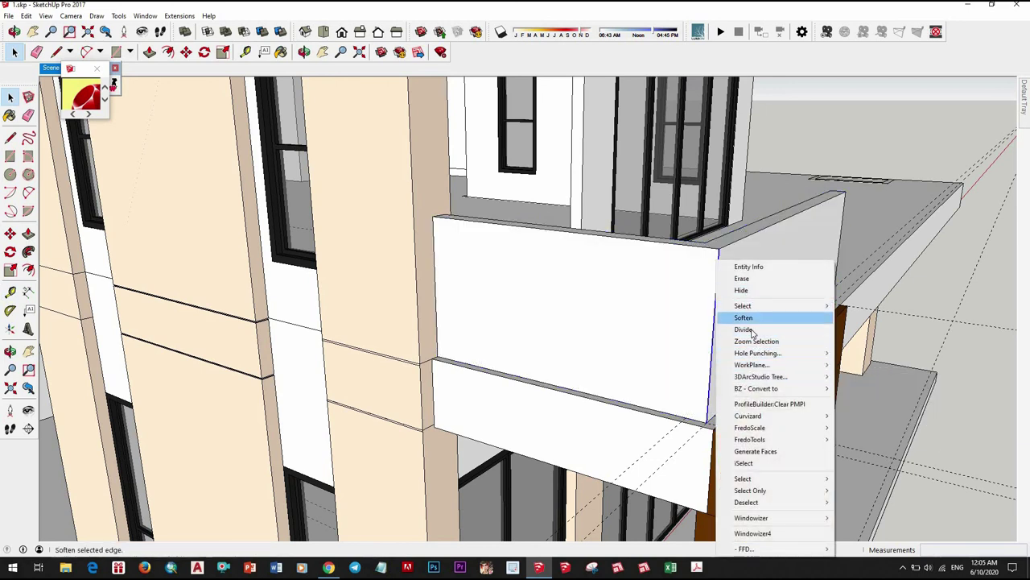
left_click(744, 329)
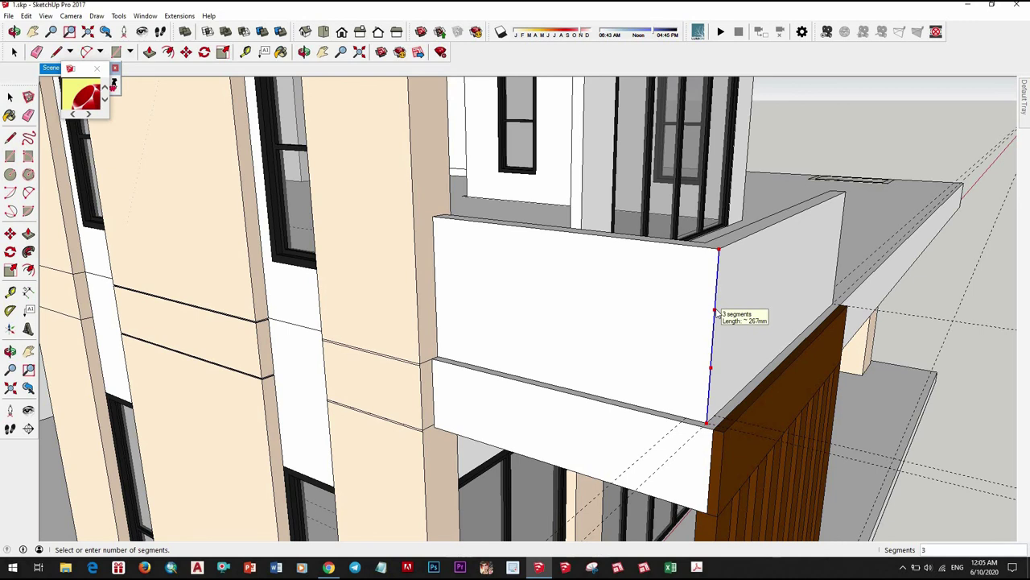
left_click(716, 298)
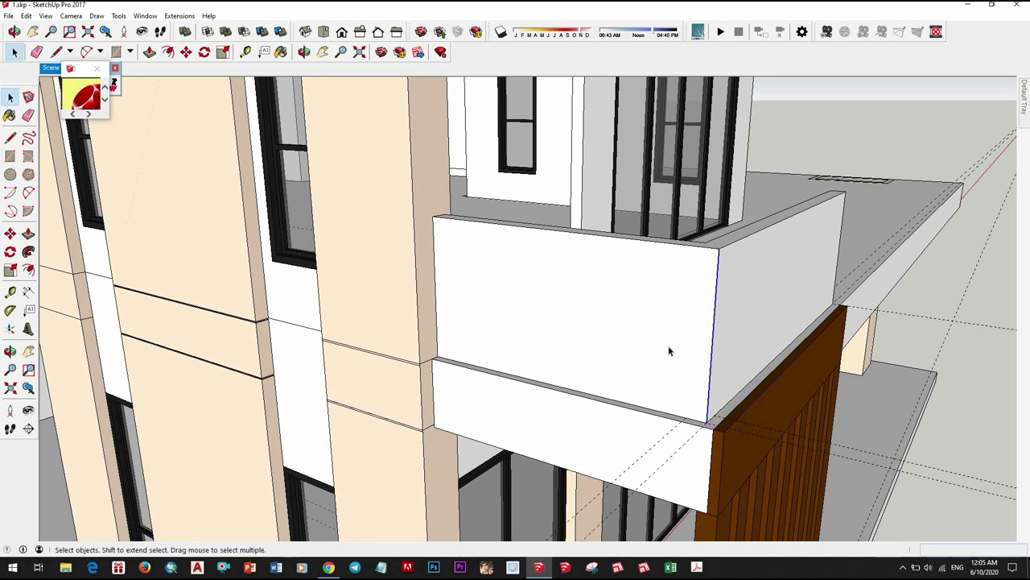
Step: Place a guide parallel to the wall's top edge and a 5mm offset guide below it
key("t")
left_click(698, 246)
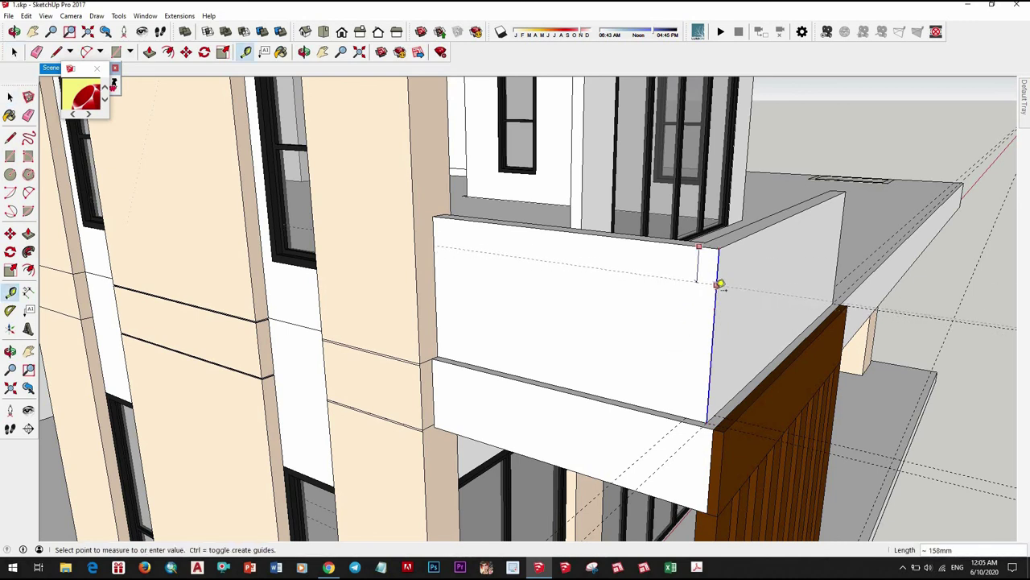
left_click(705, 288)
left_click(693, 290)
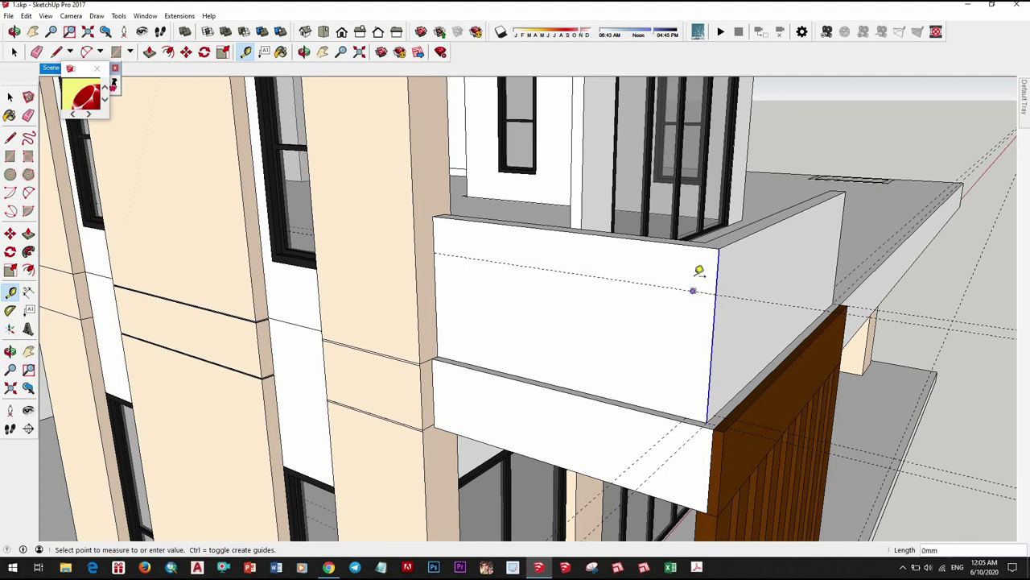
type("5")
key("Return")
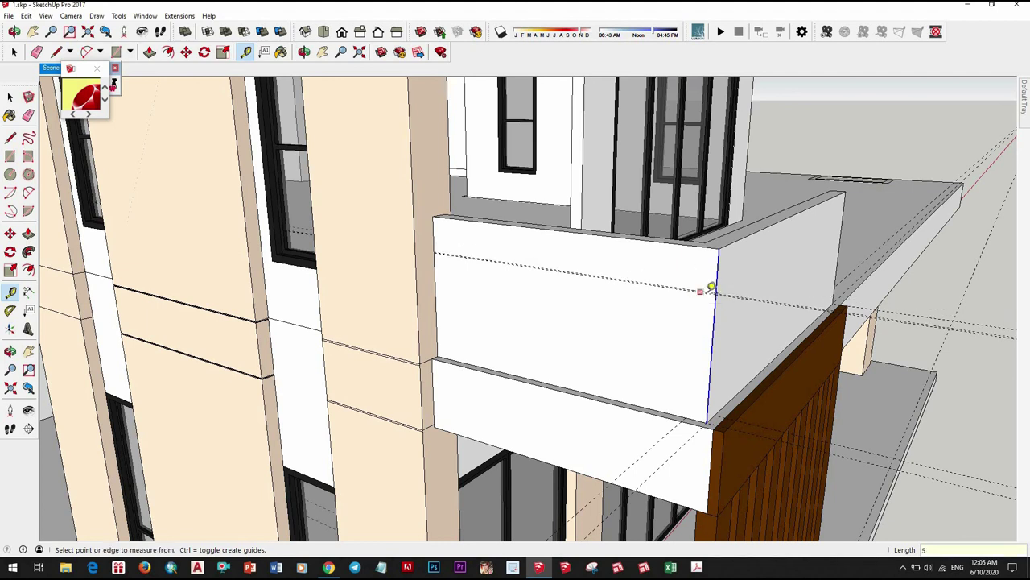
scroll(712, 298, "up", 3)
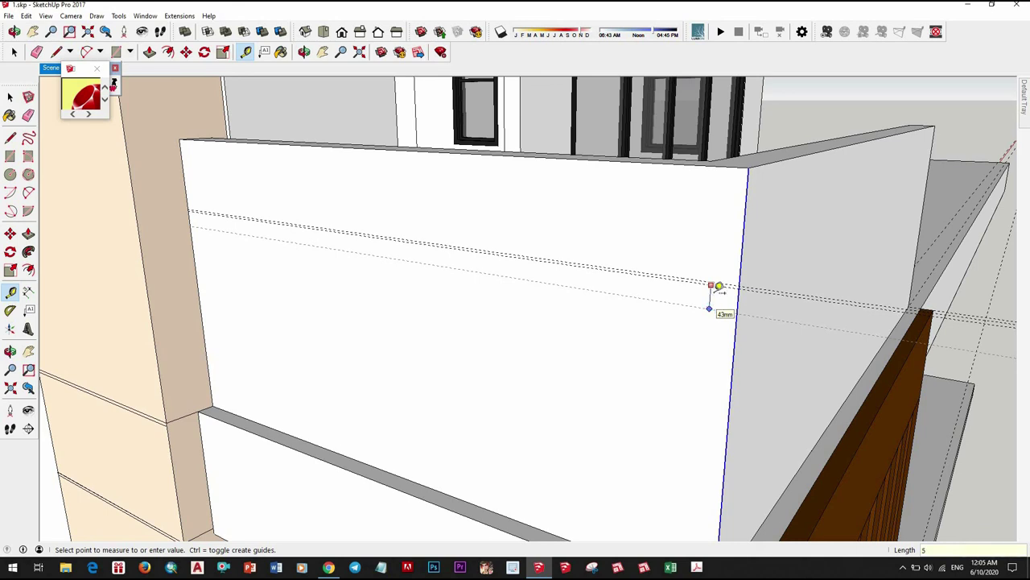
key("Escape")
scroll(737, 285, "up", 2)
key("space")
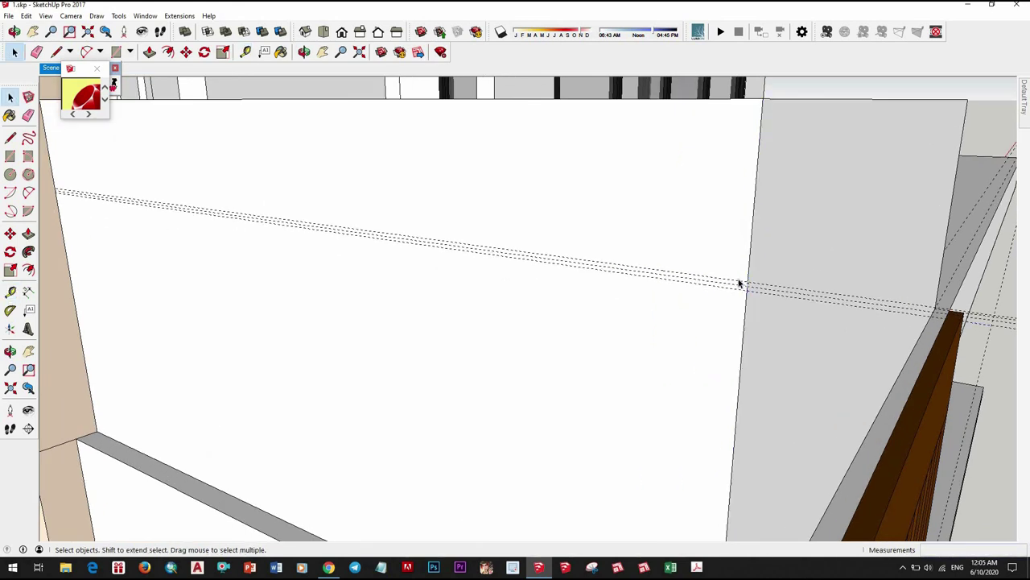
Step: Add another guide across the wall's other face and select the guide pair
left_click(739, 283)
left_click(756, 287)
mouse_move(745, 301)
middle_mouse_down()
mouse_move(706, 329)
mouse_move(779, 260)
middle_mouse_up()
key("t")
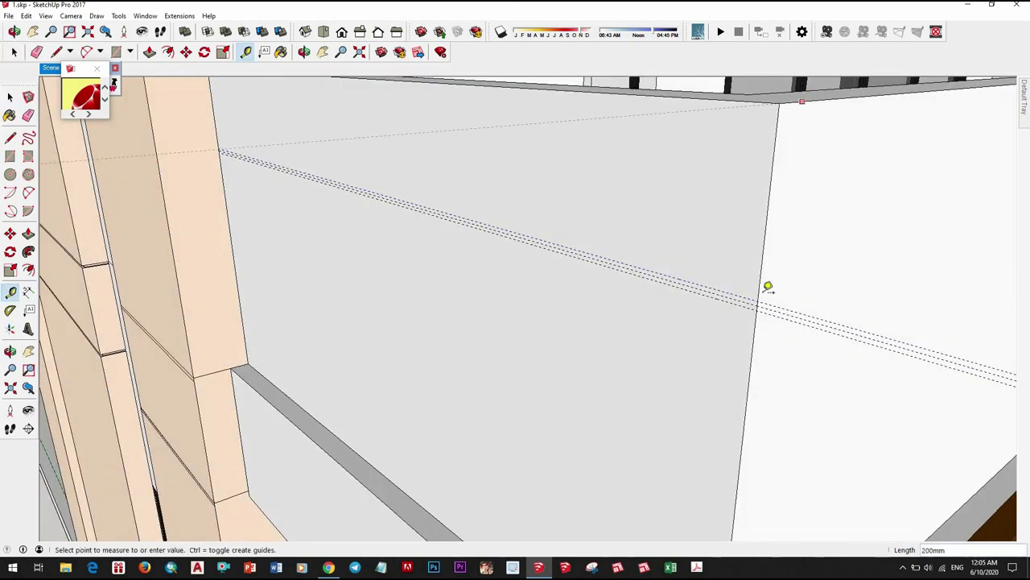
scroll(768, 287, "up", 1)
left_click(761, 296)
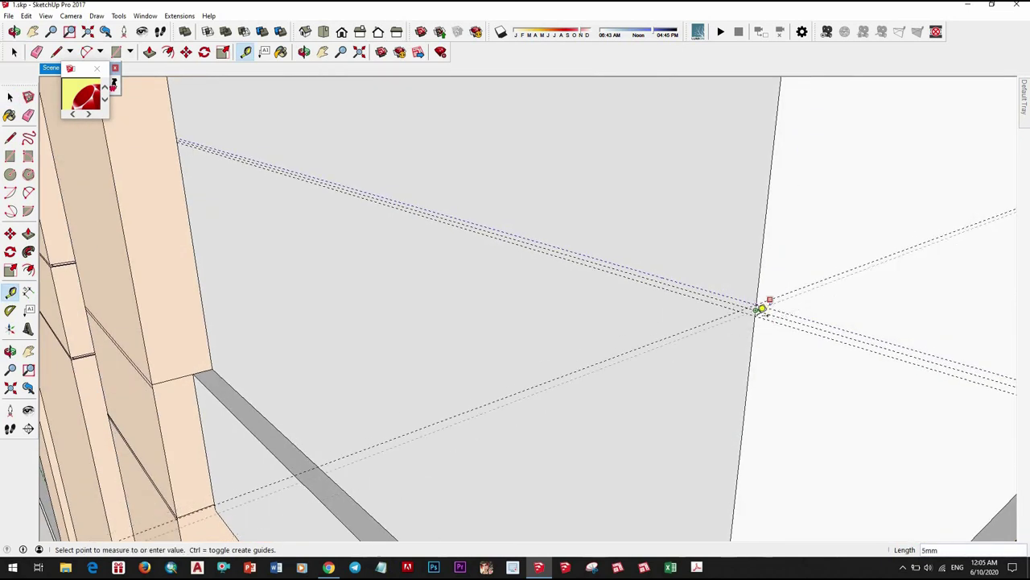
scroll(761, 308, "up", 1)
key("space")
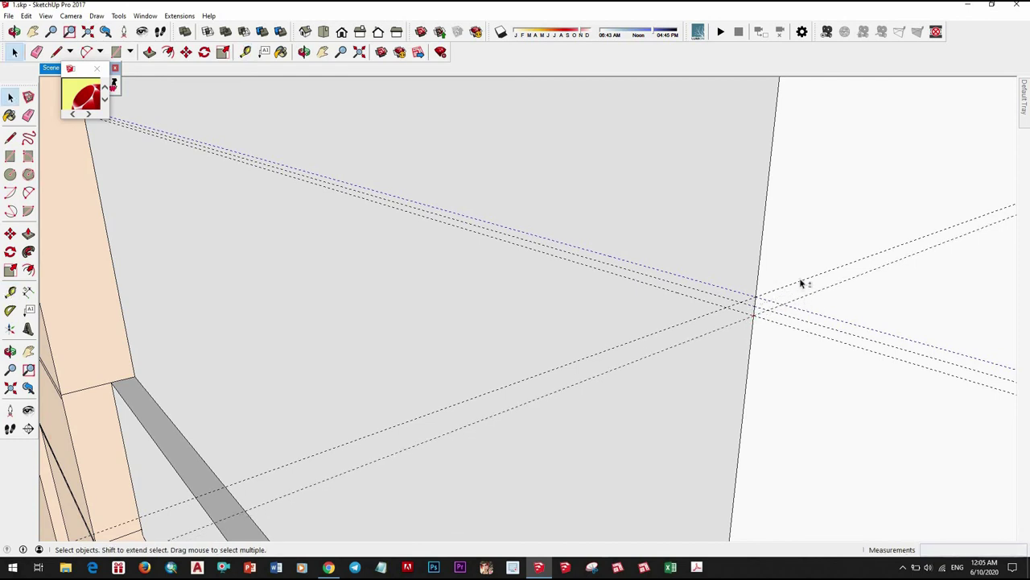
left_click(801, 286)
left_click(816, 301, "shift")
Step: Copy the selected guides along the wall with Move and Ctrl, first to the midpoint
key("m")
key("ctrl")
left_click(755, 306)
mouse_move(736, 396)
middle_mouse_down()
mouse_move(738, 322)
mouse_move(725, 346)
middle_mouse_up()
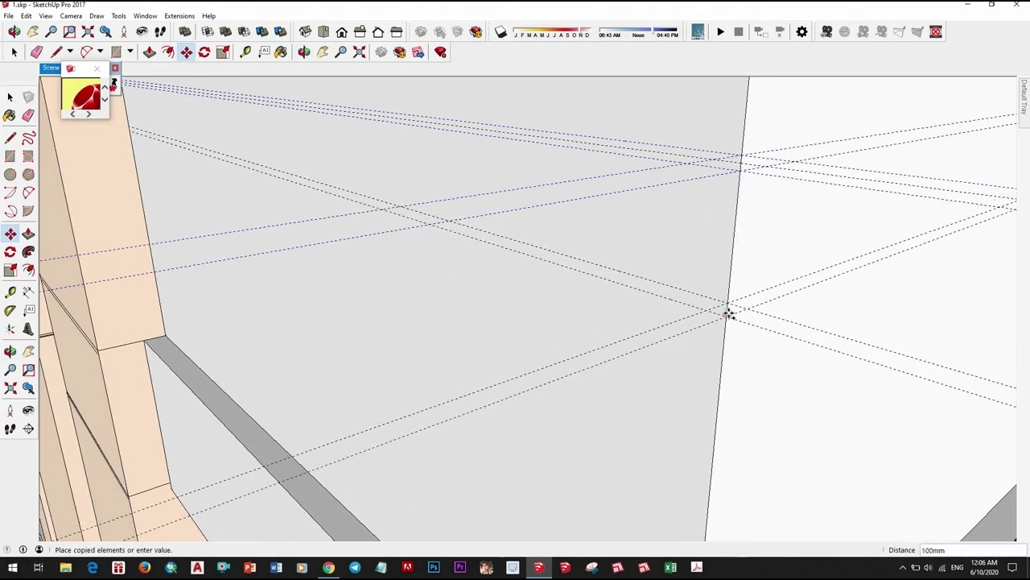
left_click(727, 310)
mouse_move(720, 387)
middle_mouse_down()
mouse_move(716, 350)
mouse_move(700, 382)
middle_mouse_up()
left_click(700, 381)
scroll(701, 412, "down", 5)
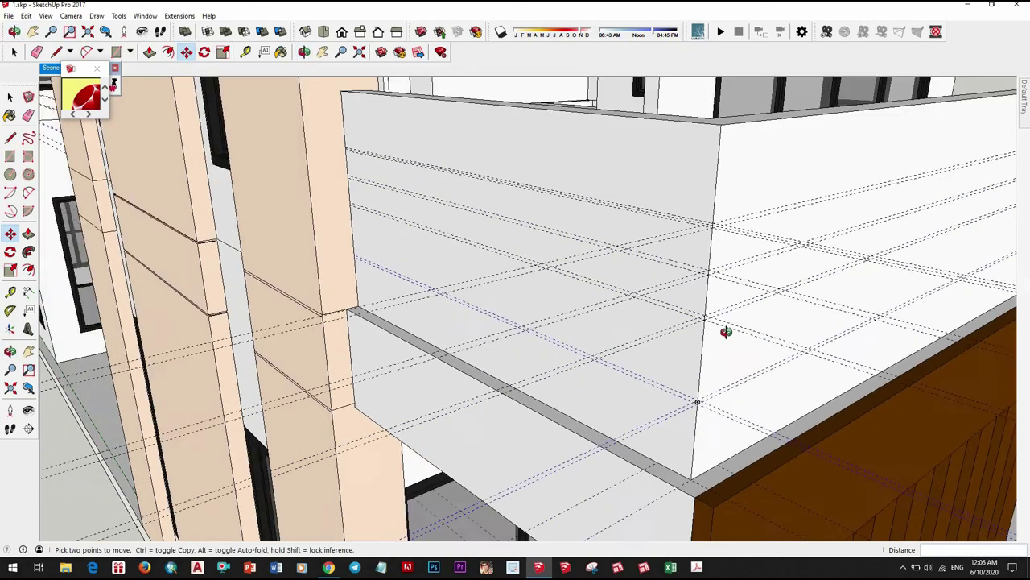
mouse_move(727, 334)
middle_mouse_down()
mouse_move(749, 266)
mouse_move(785, 290)
mouse_move(747, 312)
middle_mouse_up()
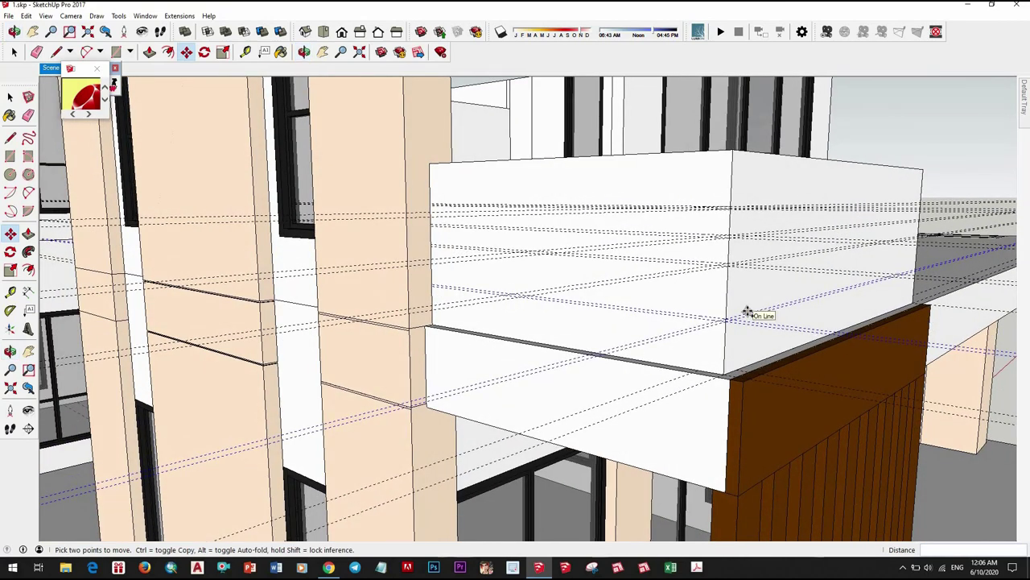
left_click(747, 312)
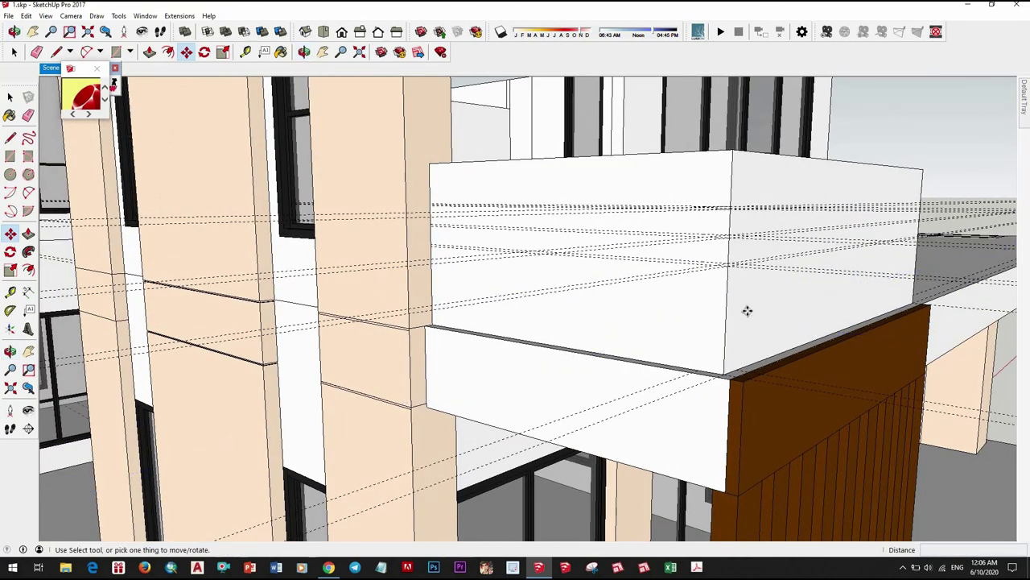
scroll(738, 204, "up", 5)
Step: Select the guide lines near the wall corner
key("space")
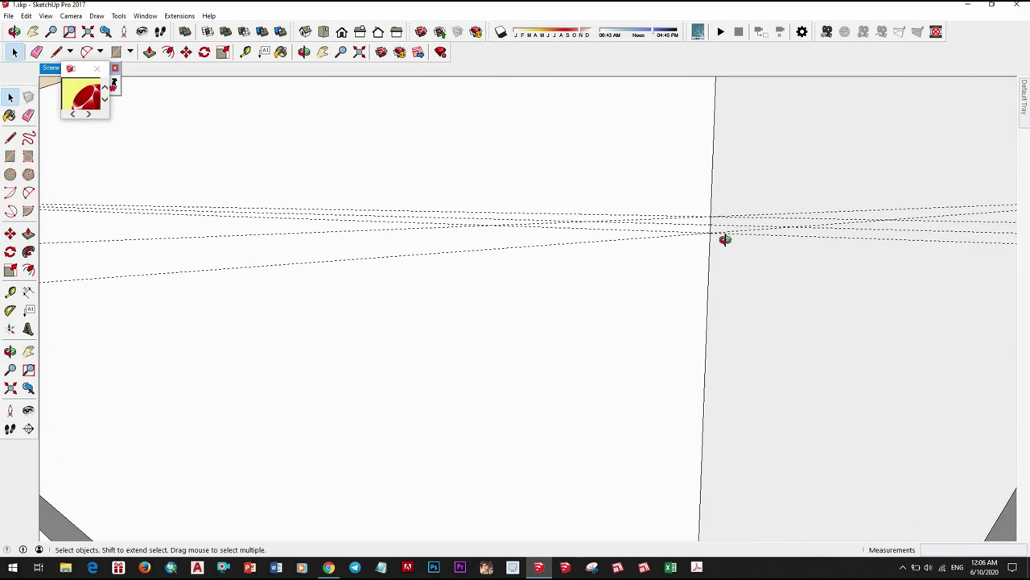
middle_click_drag(722, 236, 746, 228)
left_click(746, 227)
left_click(710, 232)
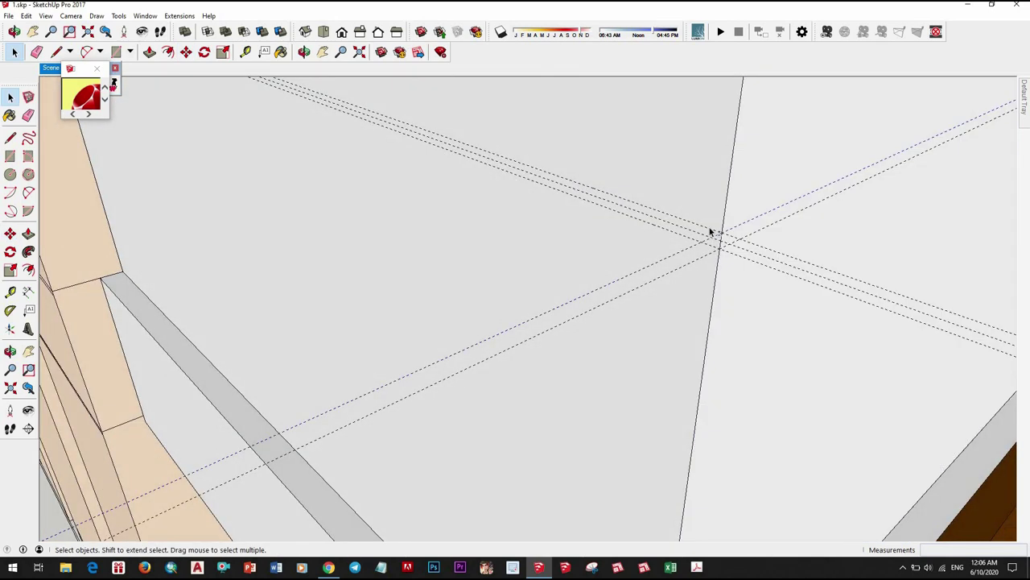
left_click(699, 257, "shift")
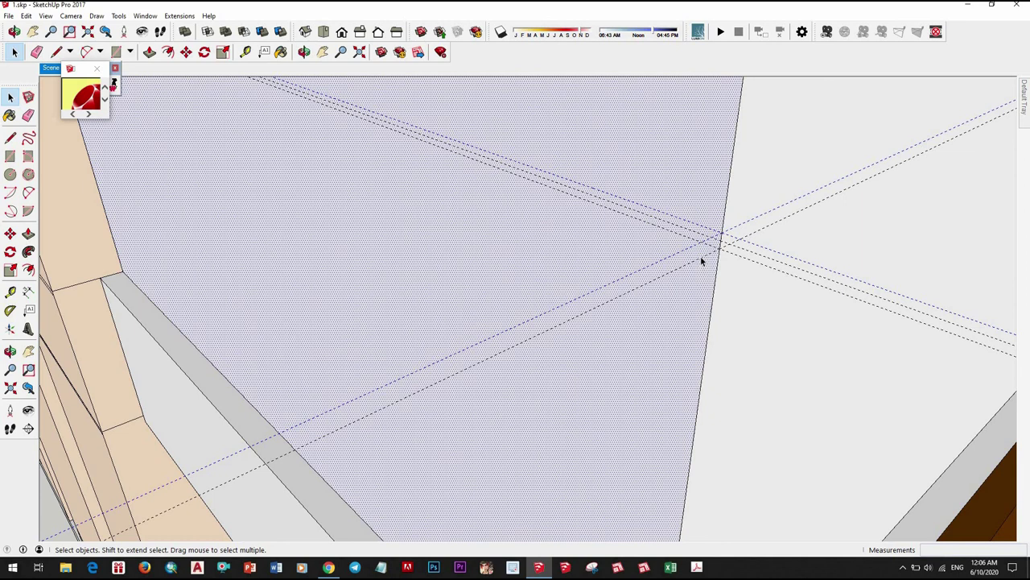
left_click(735, 259)
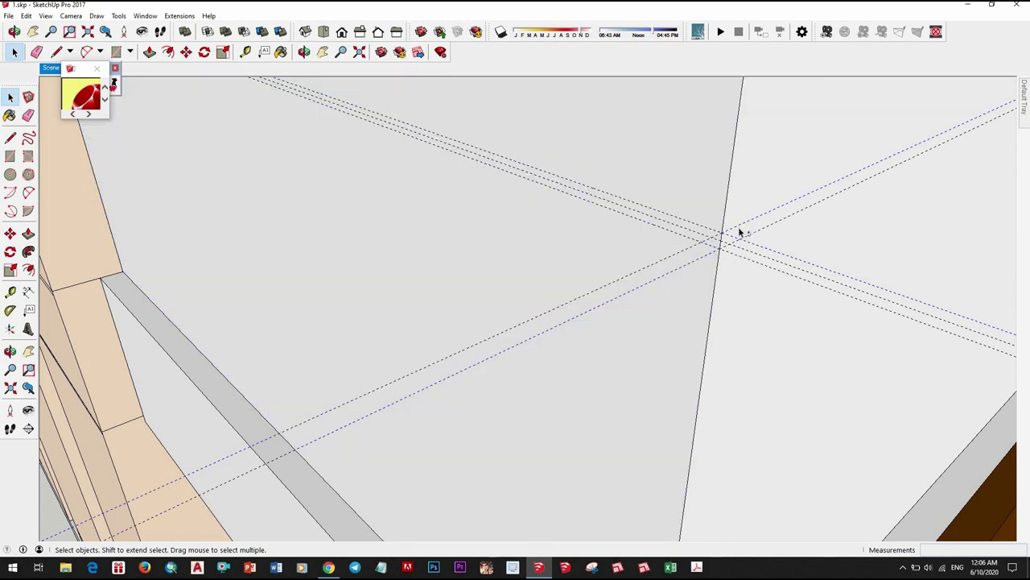
middle_click_drag(685, 256, 702, 135)
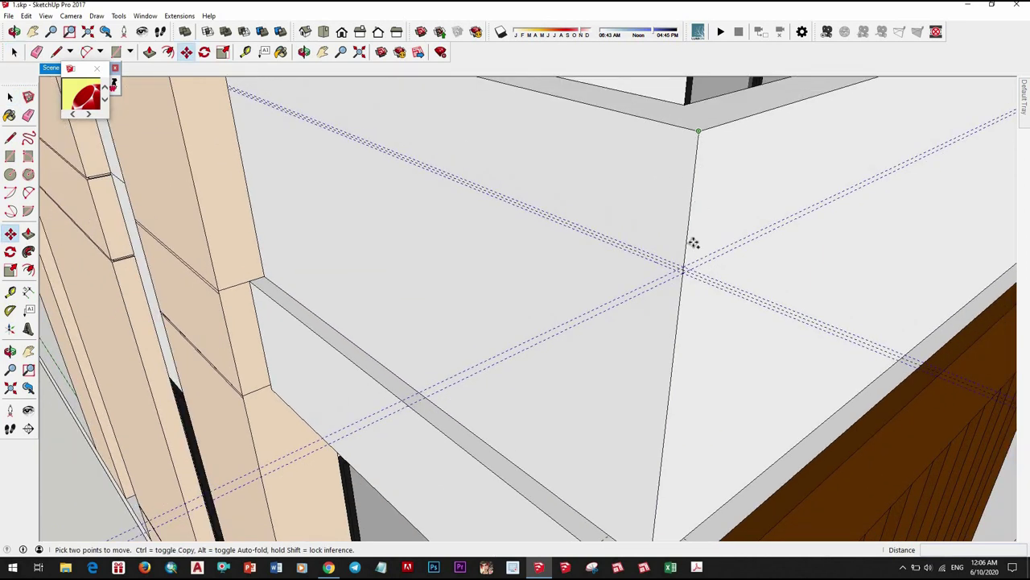
Step: Copy the selected guide from the corner onto the other wall face
scroll(681, 271, "down", 2)
scroll(676, 266, "down", 2)
middle_click_drag(688, 363, 673, 248)
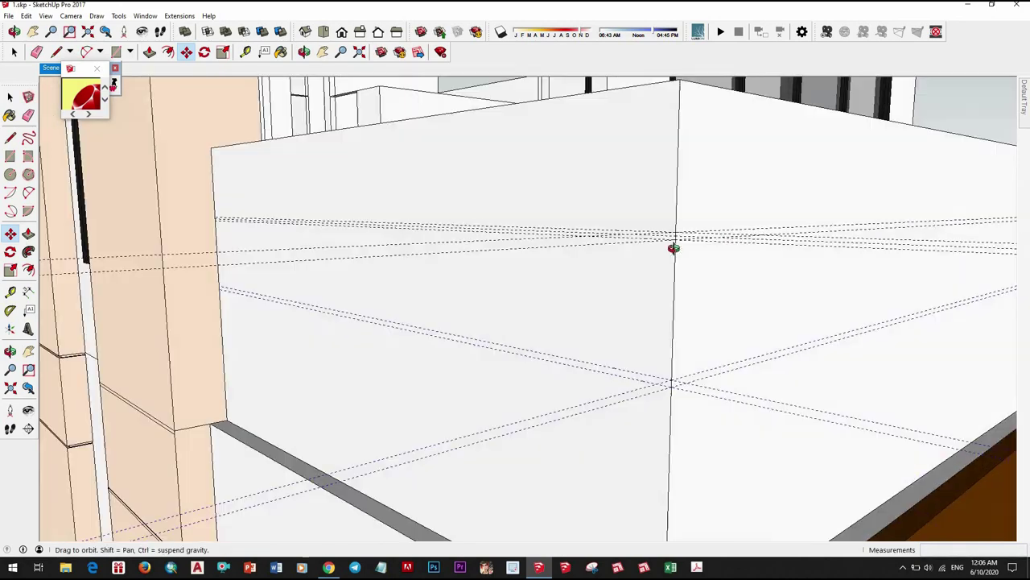
scroll(672, 230, "up", 2)
scroll(681, 325, "up", 2)
left_click(681, 325)
scroll(652, 343, "down", 2)
scroll(660, 301, "up", 2)
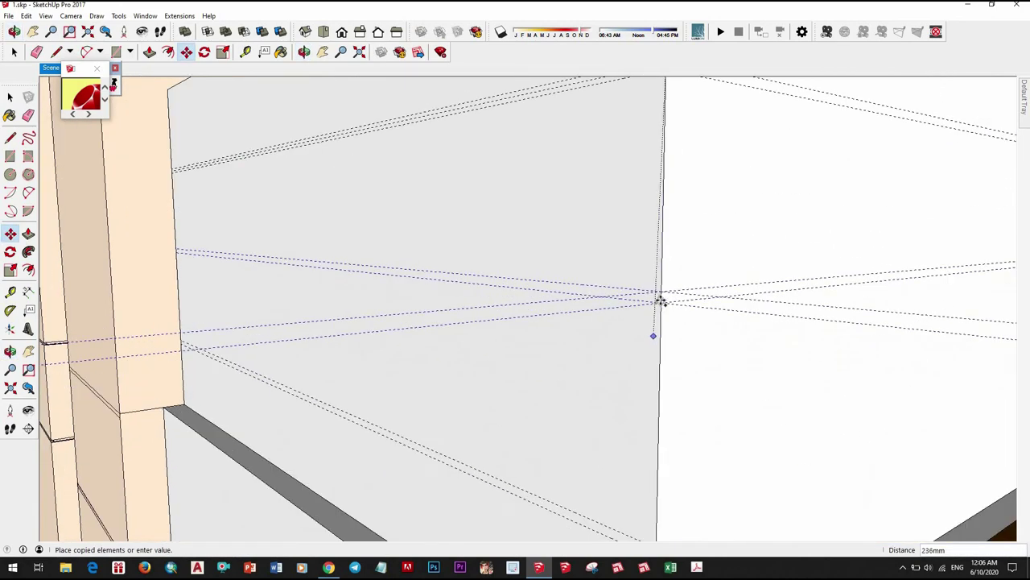
left_click(686, 344)
scroll(685, 345, "down", 3)
middle_click_drag(685, 344, 755, 396)
Step: Draw a 10 by 1600 mm strip rectangle on the parapet wall face
key("space")
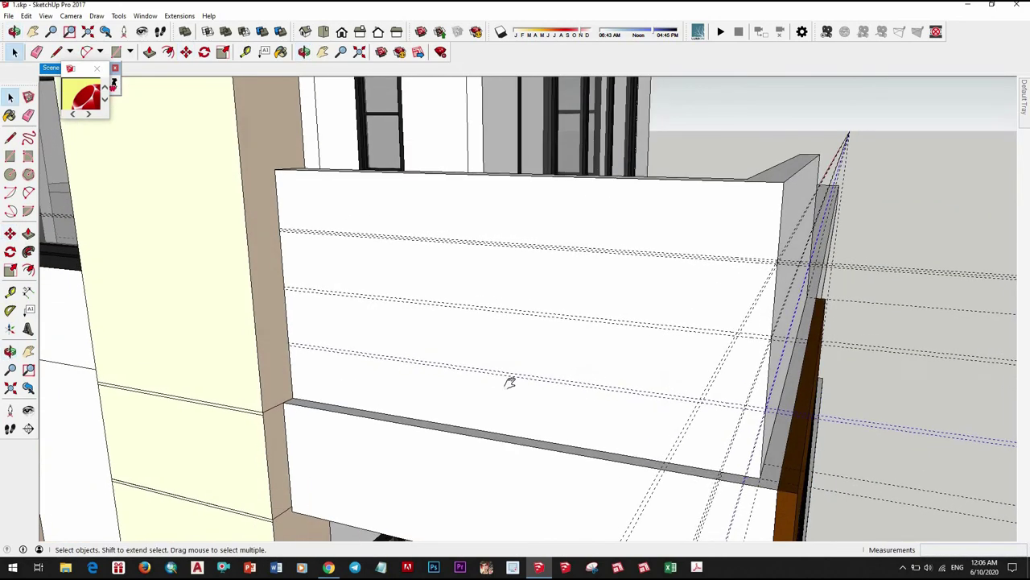
middle_click_drag(510, 383, 488, 384)
scroll(311, 240, "up", 2)
key("r")
scroll(288, 218, "up", 1)
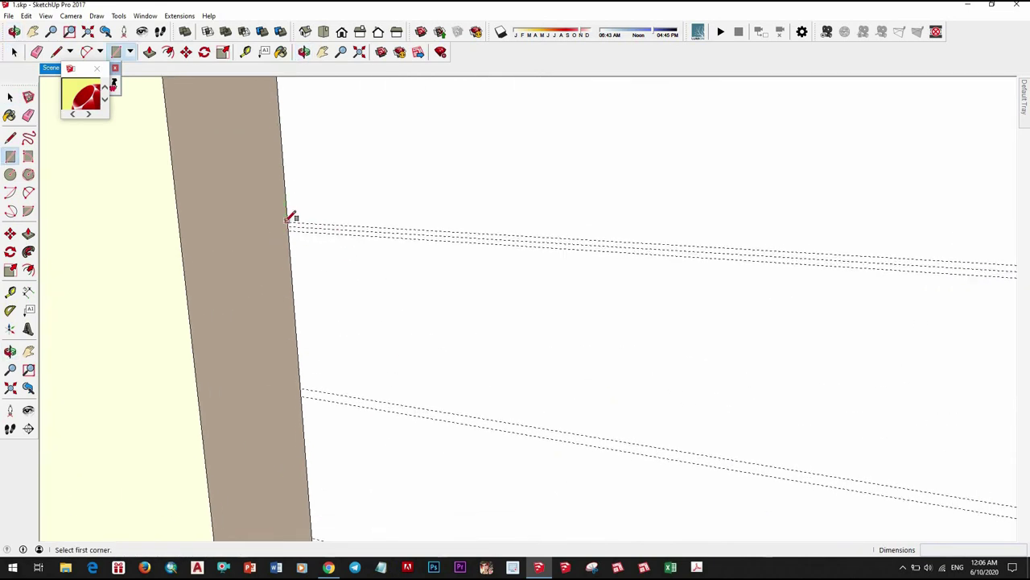
scroll(350, 244, "down", 2)
scroll(334, 237, "up", 2)
scroll(306, 232, "up", 1)
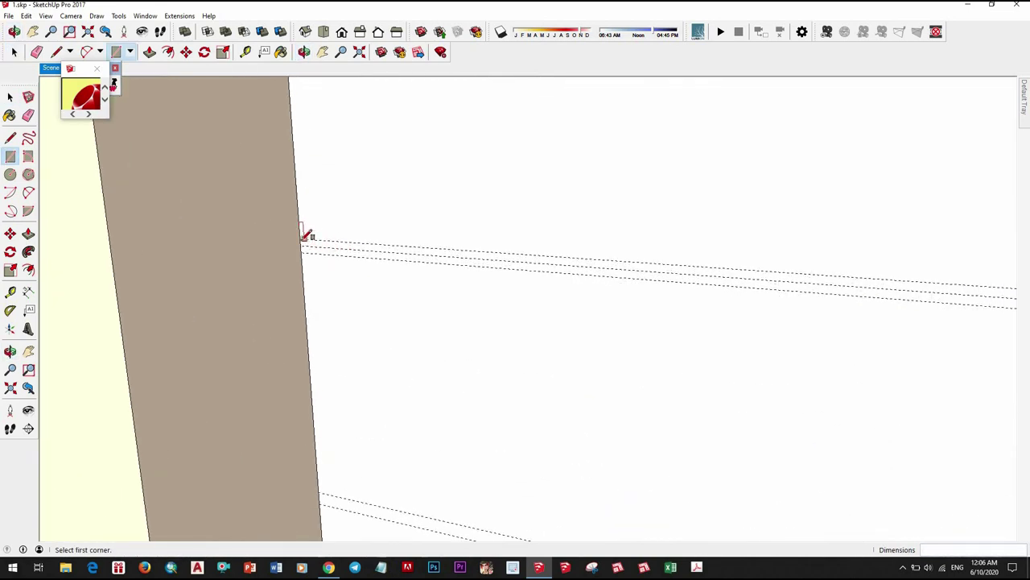
scroll(402, 274, "down", 1)
scroll(448, 293, "down", 3)
type("10,1600")
middle_click_drag(674, 330, 650, 319)
scroll(620, 298, "up", 3)
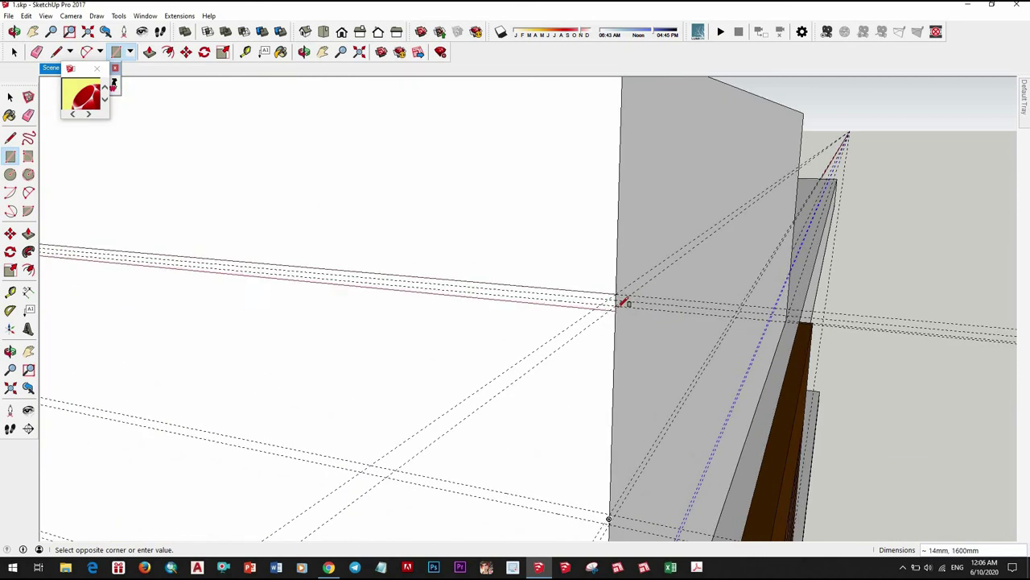
key("Return")
scroll(612, 386, "down", 1)
scroll(626, 410, "up", 1)
left_click(568, 414)
scroll(568, 414, "down", 1)
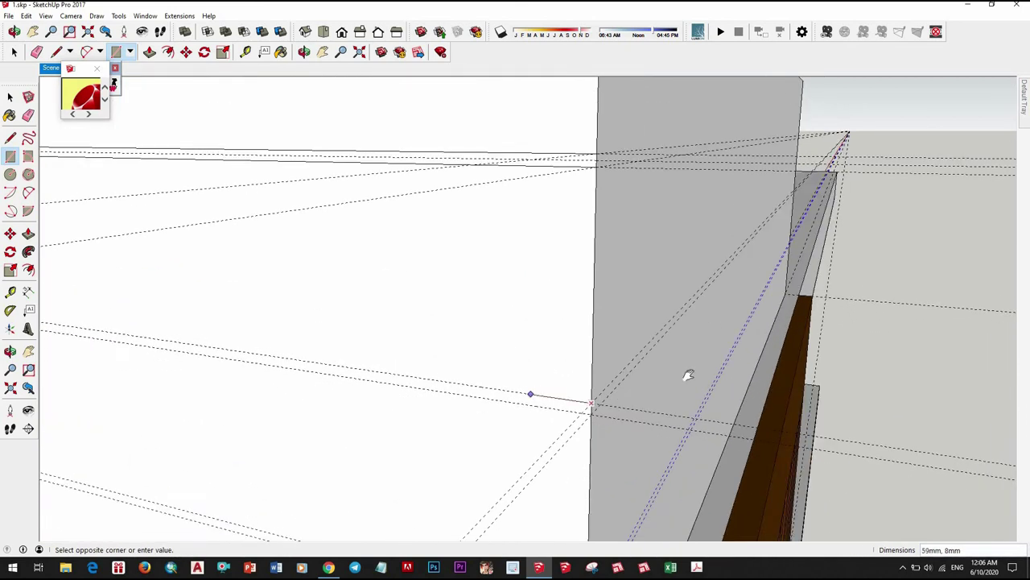
scroll(318, 310, "up", 3)
scroll(320, 310, "up", 2)
left_click(336, 311)
scroll(299, 405, "down", 1)
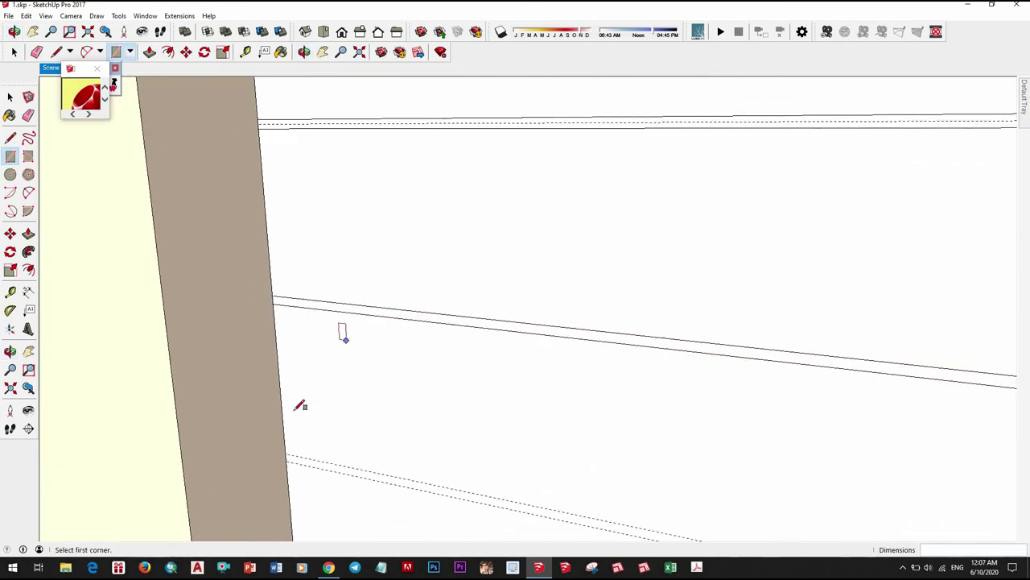
scroll(266, 414, "up", 1)
scroll(455, 356, "down", 3)
scroll(761, 368, "up", 3)
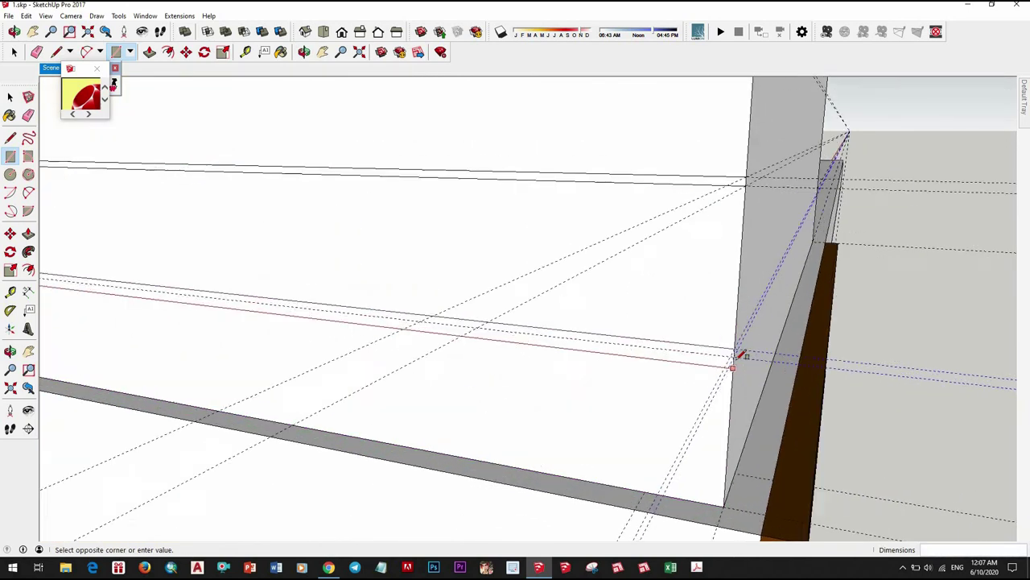
key("space")
Step: Push/Pull the thin strip faces out from the parapet wall
key("p")
scroll(681, 346, "up", 1)
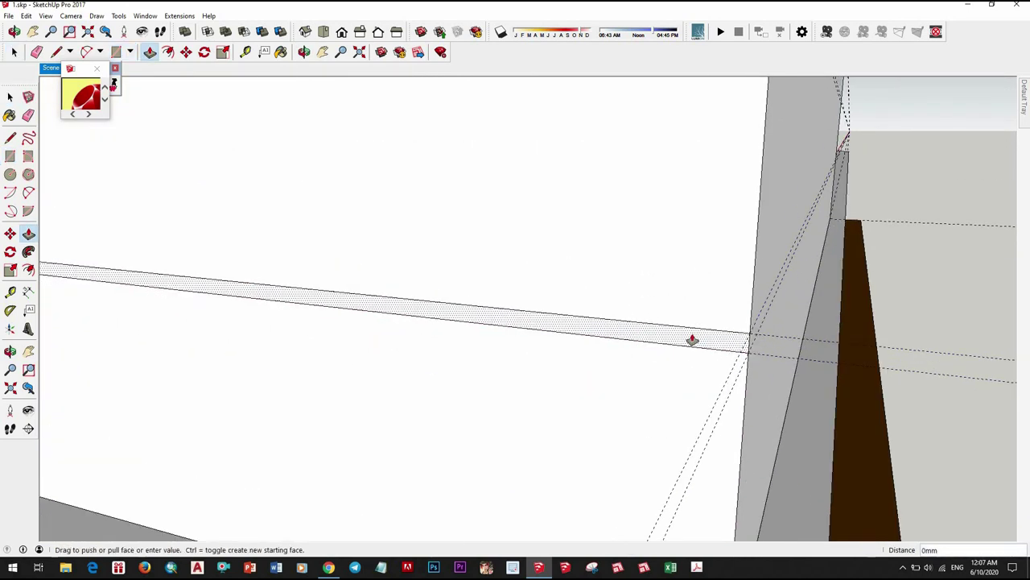
left_click(690, 341)
key("Return")
mouse_move(692, 339)
middle_mouse_down()
mouse_move(677, 310)
mouse_move(711, 271)
mouse_move(699, 266)
middle_mouse_up()
left_click(702, 296)
mouse_move(685, 324)
middle_mouse_down()
mouse_move(706, 299)
mouse_move(726, 295)
mouse_move(652, 204)
mouse_move(771, 248)
middle_mouse_up()
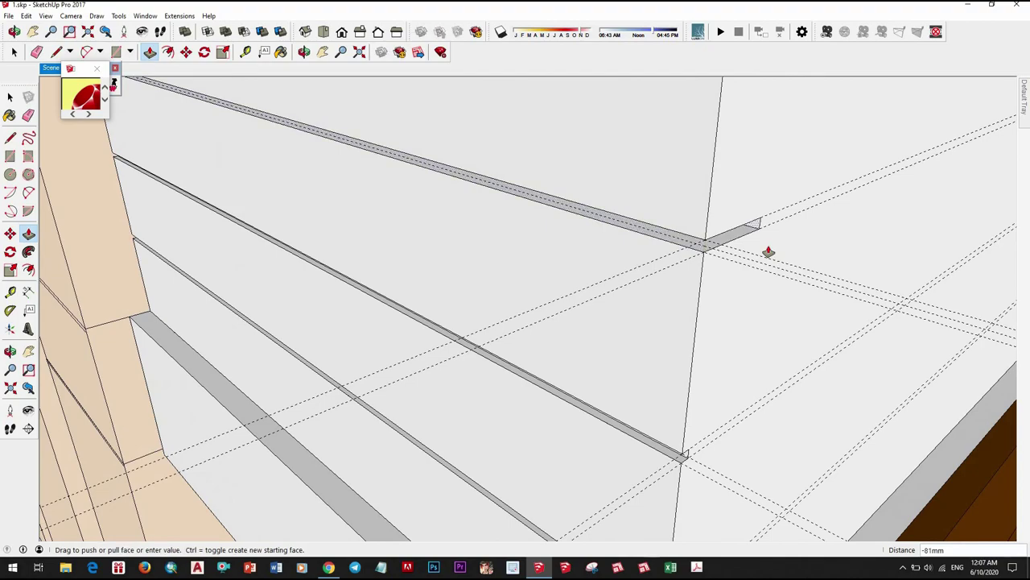
mouse_move(703, 299)
middle_mouse_down()
mouse_move(717, 207)
mouse_move(667, 223)
mouse_move(630, 277)
middle_mouse_up()
key("space")
Step: Draw a lower thin strip rectangle along the long parapet face
key("r")
scroll(598, 227, "up", 2)
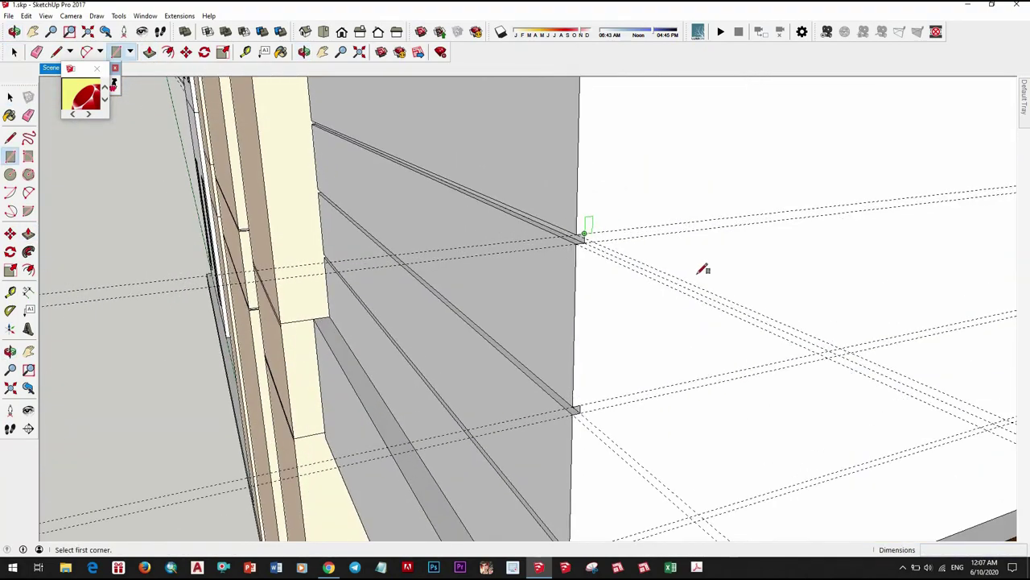
left_click(703, 266)
mouse_move(703, 267)
middle_mouse_down()
mouse_move(506, 319)
mouse_move(814, 287)
mouse_move(846, 276)
mouse_move(846, 238)
middle_mouse_up()
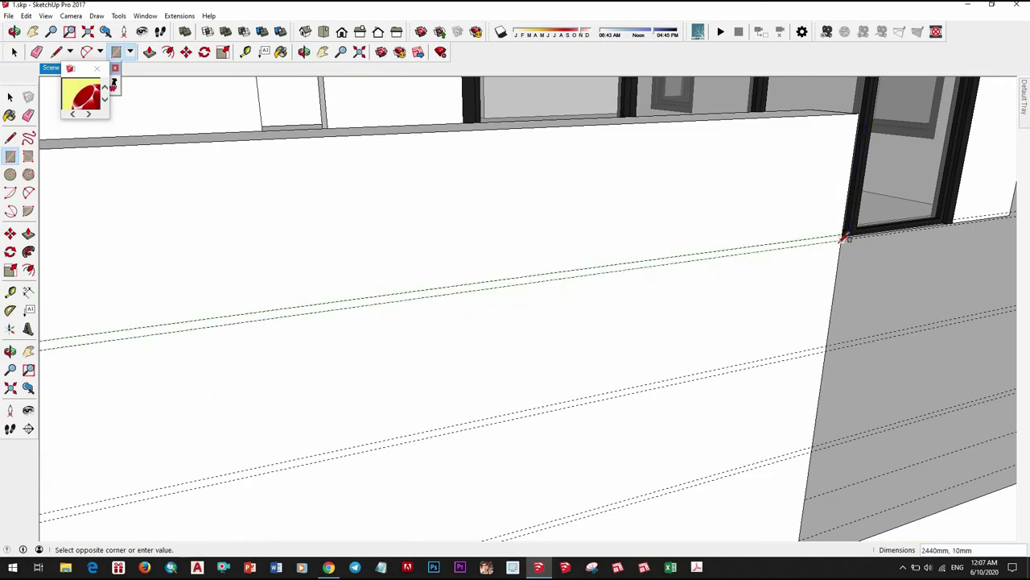
mouse_move(825, 350)
middle_mouse_down()
mouse_move(838, 336)
mouse_move(580, 375)
mouse_move(713, 299)
mouse_move(674, 295)
middle_mouse_up()
left_click(830, 341)
scroll(674, 290, "up", 2)
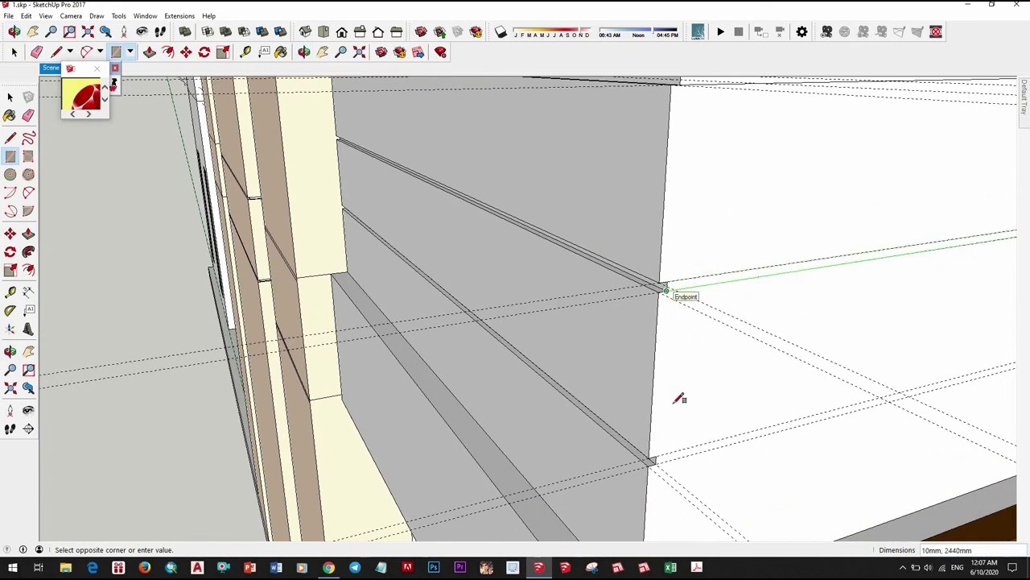
scroll(659, 444, "up", 2)
left_click(700, 436)
scroll(835, 373, "down", 2)
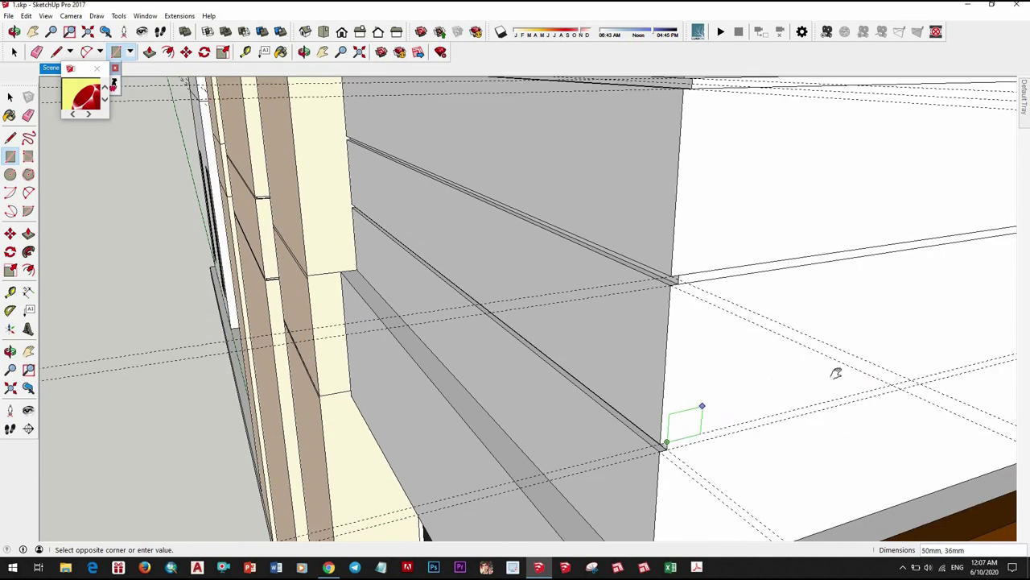
mouse_move(835, 372)
middle_mouse_down()
mouse_move(971, 330)
mouse_move(874, 343)
middle_mouse_up()
scroll(878, 338, "up", 2)
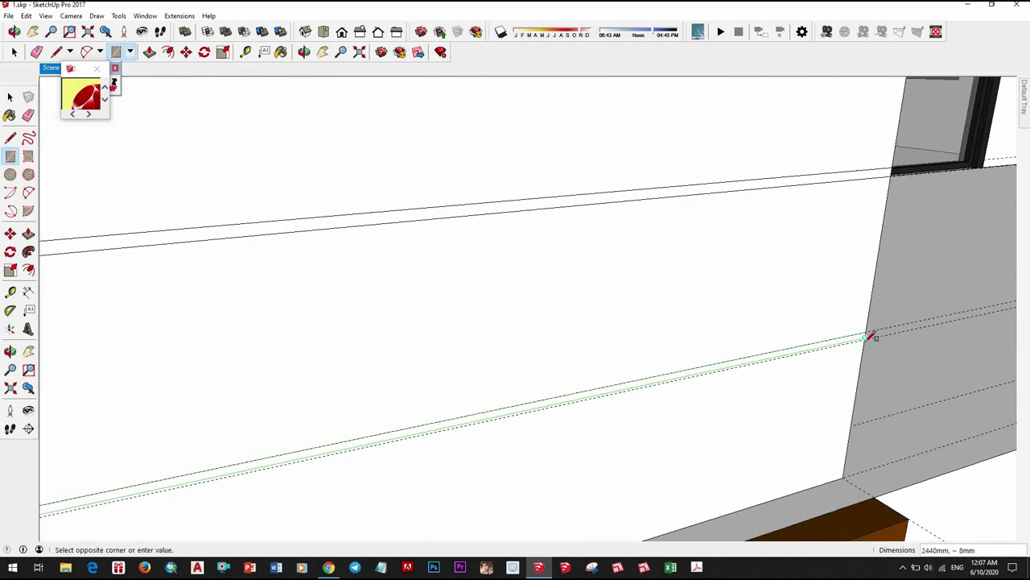
scroll(874, 339, "up", 2)
left_click(869, 341)
Step: Pull the long parapet strip outward into a raised ledge
key("space")
key("p")
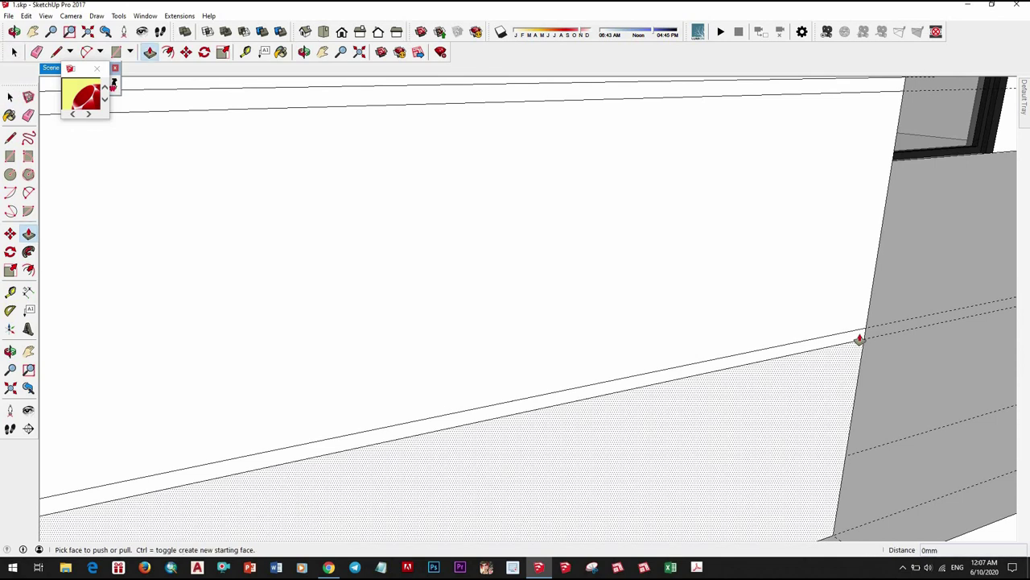
left_click(858, 339)
scroll(733, 472, "up", 3)
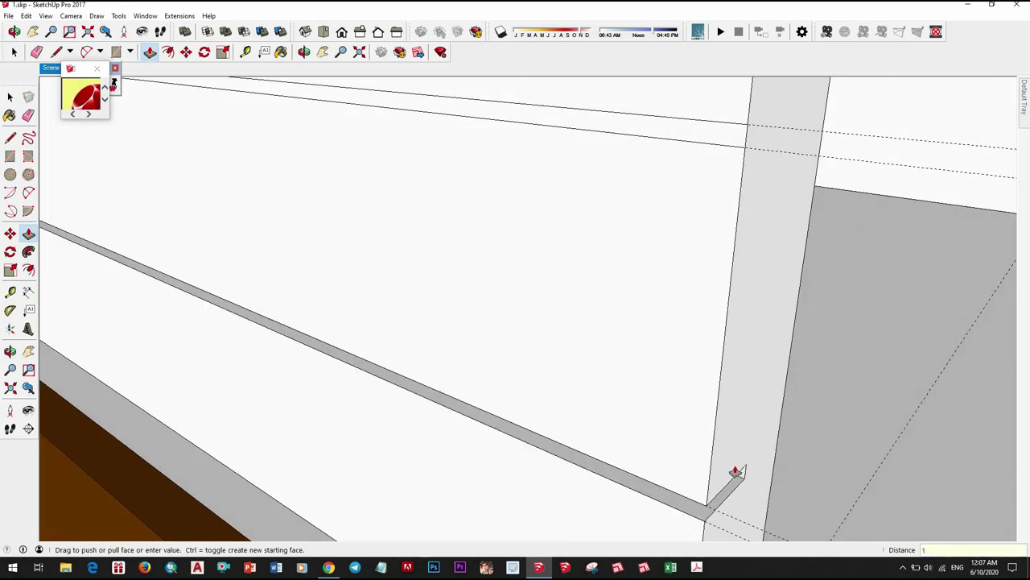
left_click(715, 246)
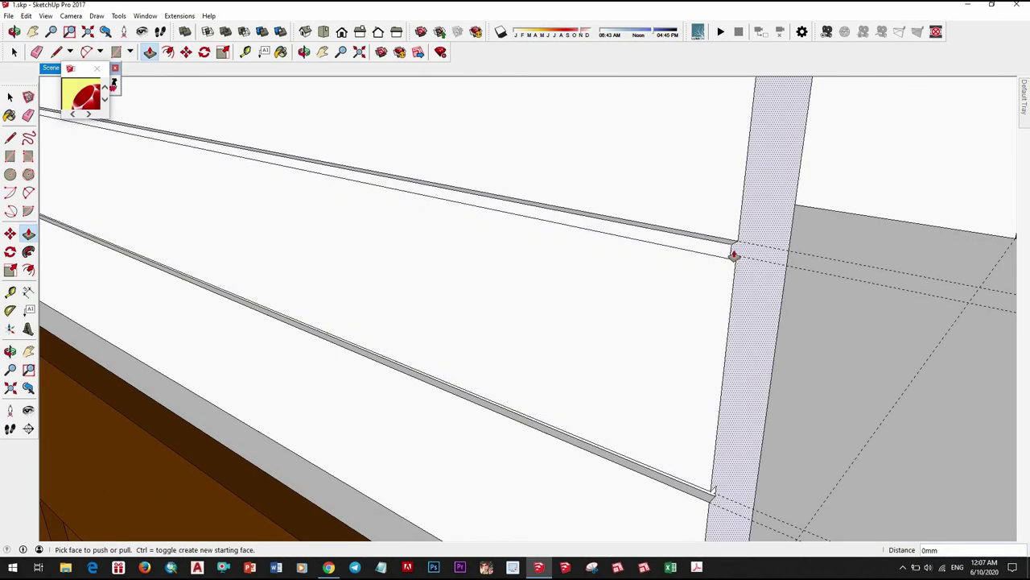
left_click(740, 248)
mouse_move(749, 268)
middle_mouse_down()
mouse_move(713, 277)
mouse_move(759, 214)
mouse_move(796, 217)
mouse_move(729, 293)
mouse_move(665, 286)
middle_mouse_up()
Step: Place a tape-measure guide near the parapet's end corner, measured from the strip corner
key("space")
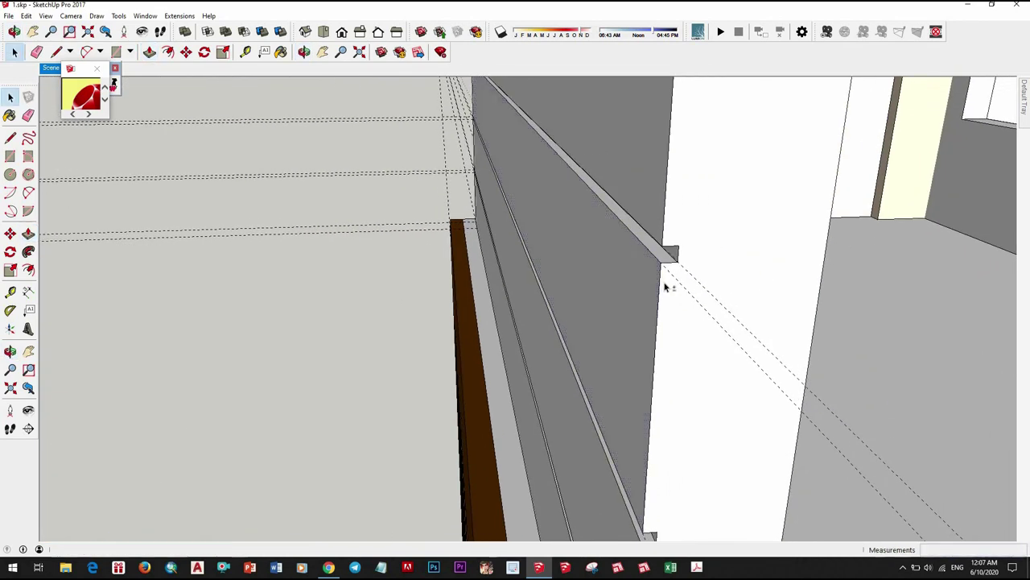
key("t")
scroll(679, 226, "up", 1)
scroll(678, 224, "up", 1)
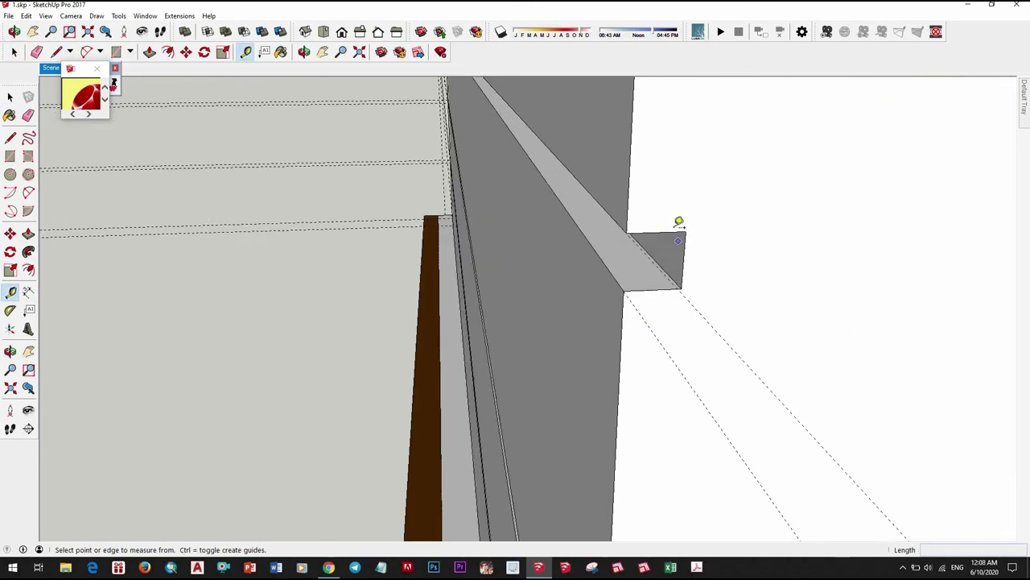
mouse_move(673, 275)
middle_mouse_down()
mouse_move(681, 285)
mouse_move(692, 272)
middle_mouse_up()
mouse_move(663, 310)
middle_mouse_down()
mouse_move(676, 352)
mouse_move(674, 331)
middle_mouse_up()
left_click(665, 315)
mouse_move(674, 405)
middle_mouse_down()
mouse_move(645, 380)
mouse_move(697, 428)
mouse_move(690, 363)
mouse_move(662, 368)
middle_mouse_up()
scroll(648, 374, "up", 2)
left_click(664, 359)
left_click(655, 356)
scroll(648, 357, "down", 2)
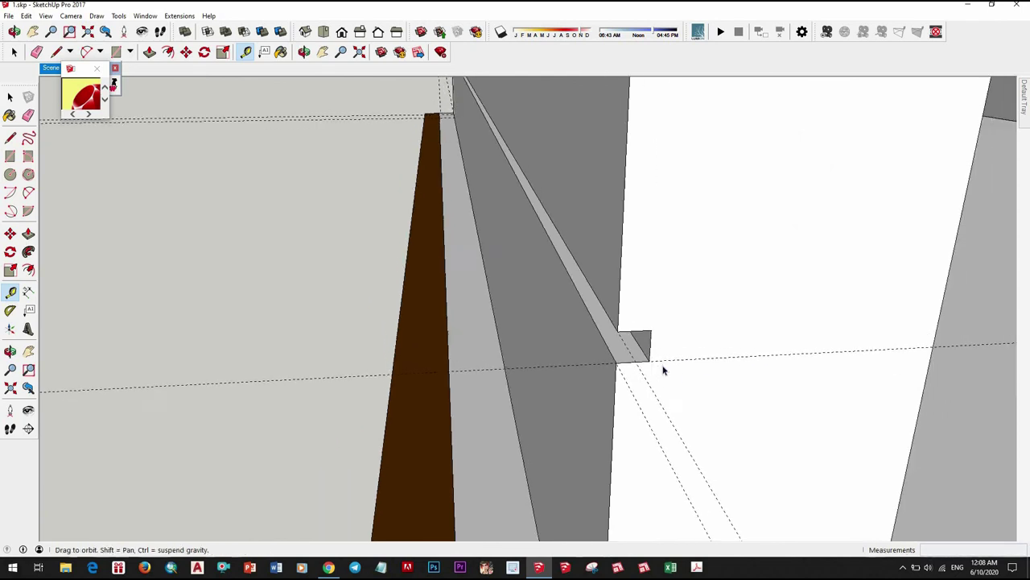
key("space")
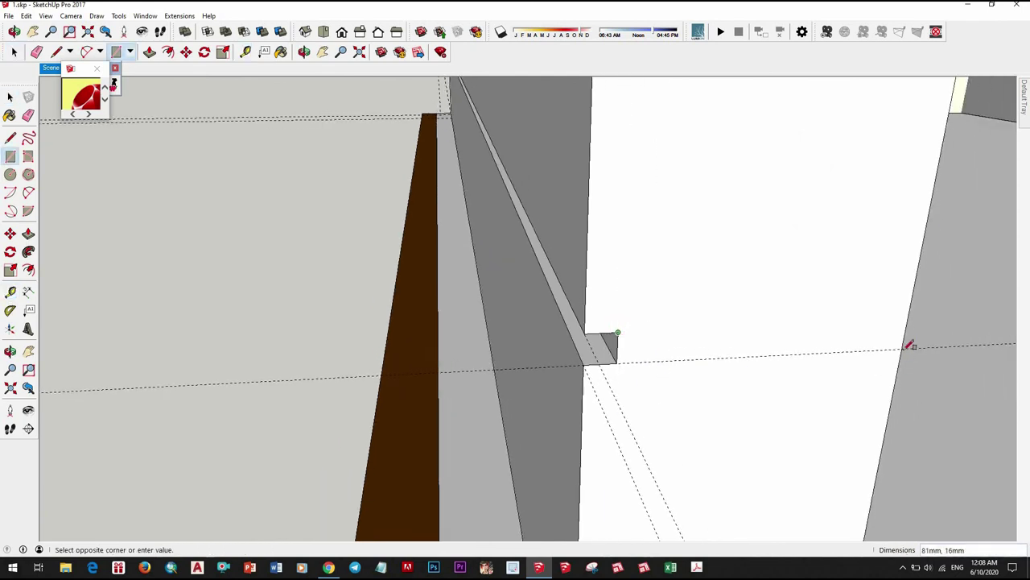
Step: Draw a strip rectangle on the parapet's end face and pull it outward
mouse_move(793, 379)
middle_mouse_down()
mouse_move(715, 382)
mouse_move(649, 201)
mouse_move(823, 221)
middle_mouse_up()
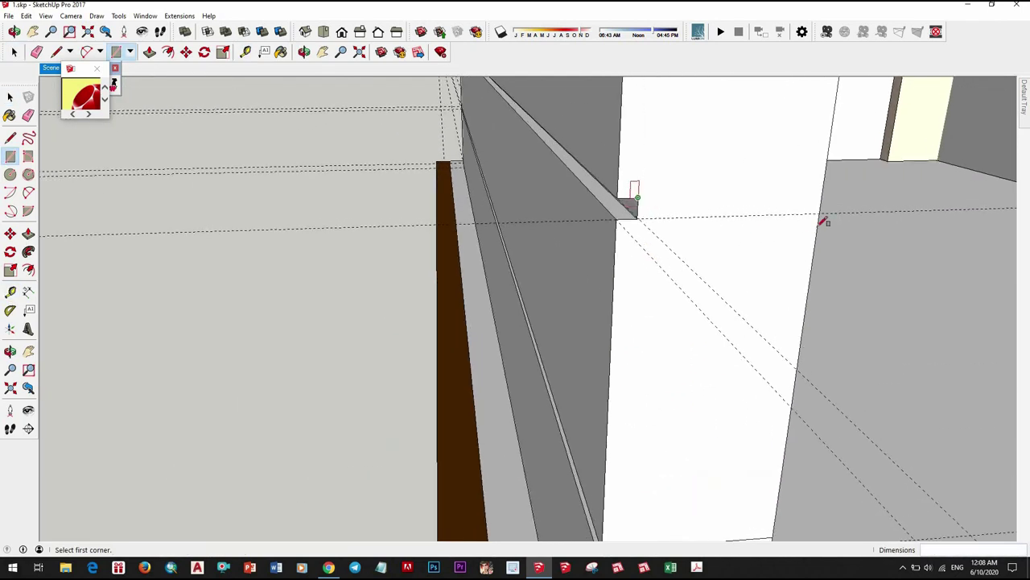
left_click(827, 213)
mouse_move(719, 184)
middle_mouse_down()
mouse_move(681, 308)
mouse_move(592, 227)
middle_mouse_up()
left_click(785, 244)
key("space")
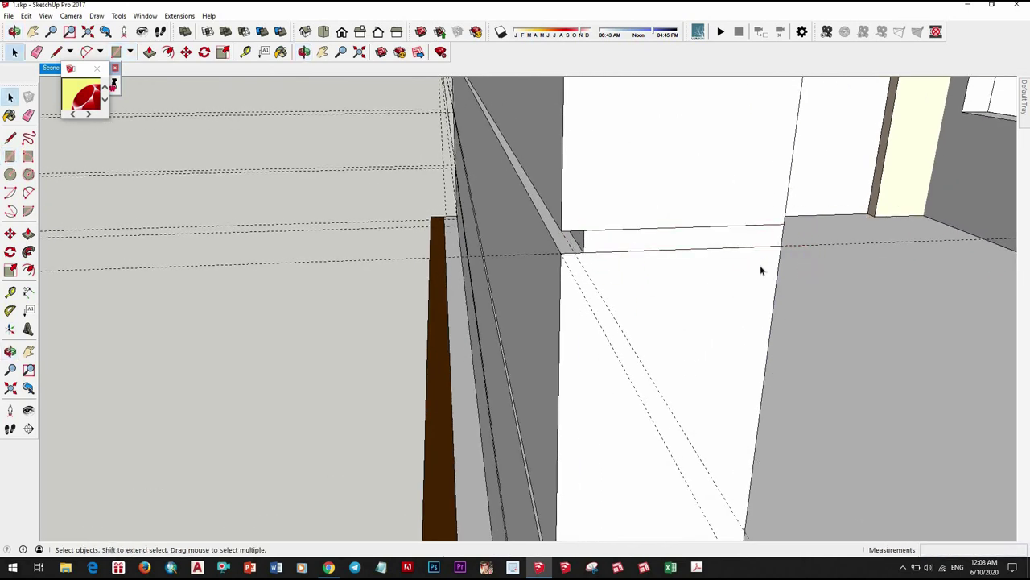
key("p")
left_click(636, 249)
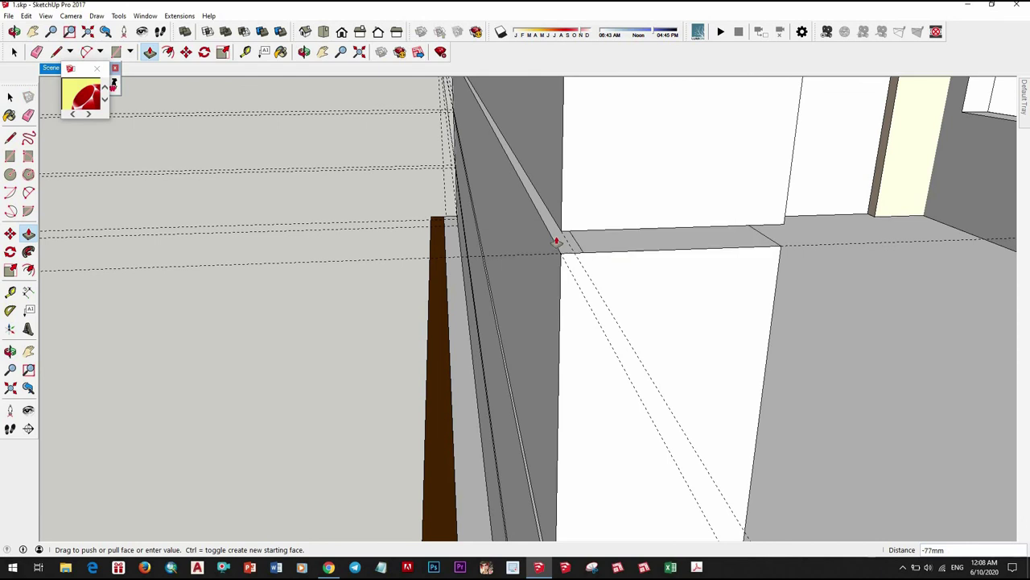
key("Return")
mouse_move(556, 241)
middle_mouse_down()
mouse_move(644, 347)
mouse_move(617, 405)
middle_mouse_up()
mouse_move(731, 416)
middle_mouse_down()
mouse_move(609, 414)
mouse_move(587, 403)
mouse_move(679, 299)
mouse_move(593, 271)
mouse_move(667, 333)
mouse_move(794, 362)
mouse_move(566, 309)
mouse_move(963, 266)
mouse_move(789, 223)
mouse_move(931, 241)
middle_mouse_up()
left_click(587, 403)
key("Return")
key("space")
Step: Make the balcony parapet geometry into a group
middle_click_drag(577, 336, 587, 271)
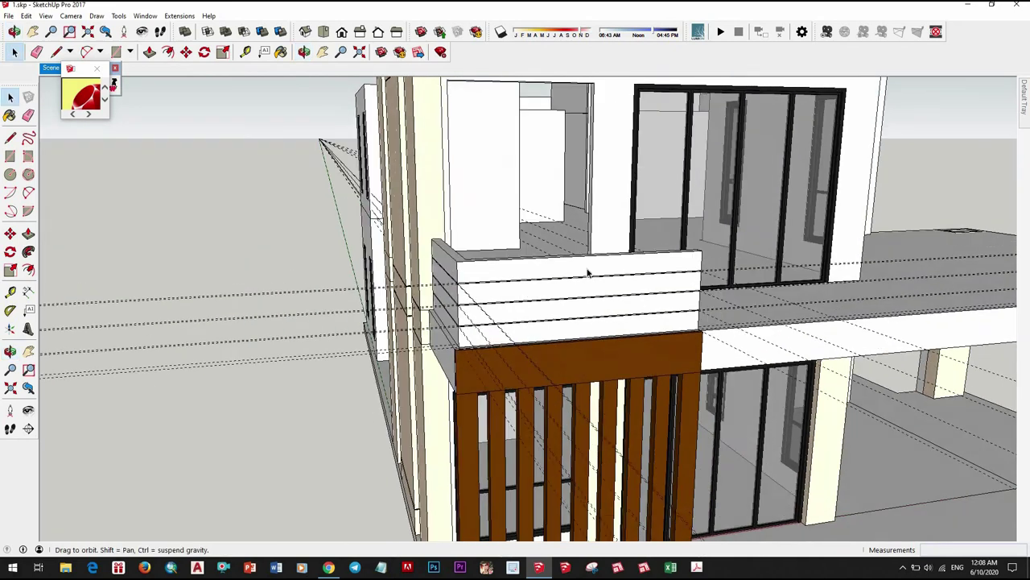
scroll(590, 270, "up", 2)
triple_click(593, 269)
right_click(593, 270)
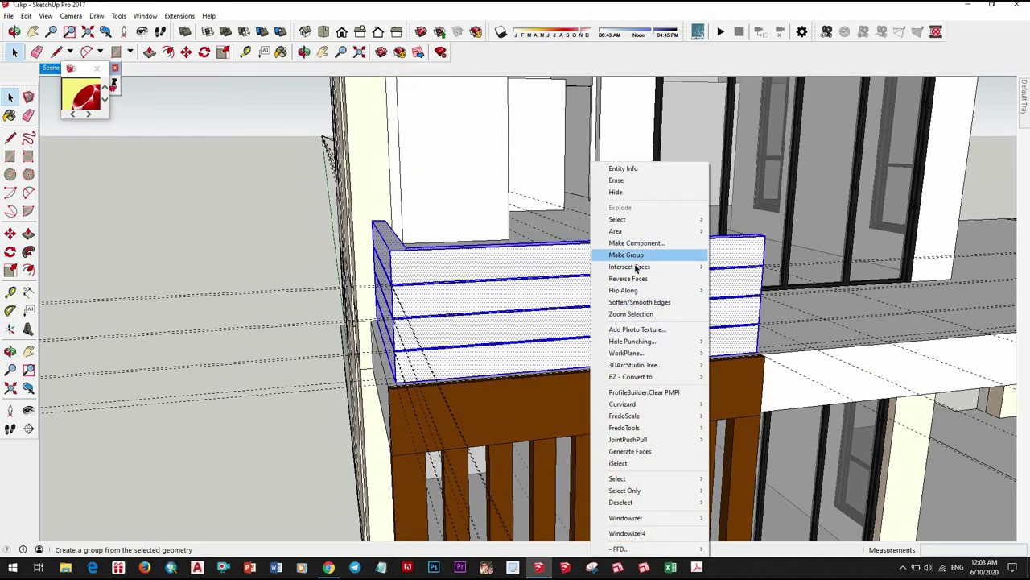
left_click(632, 254)
scroll(637, 368, "down", 2)
Step: Paint the parapet group with the brown wood material
key("b")
scroll(640, 379, "down", 3)
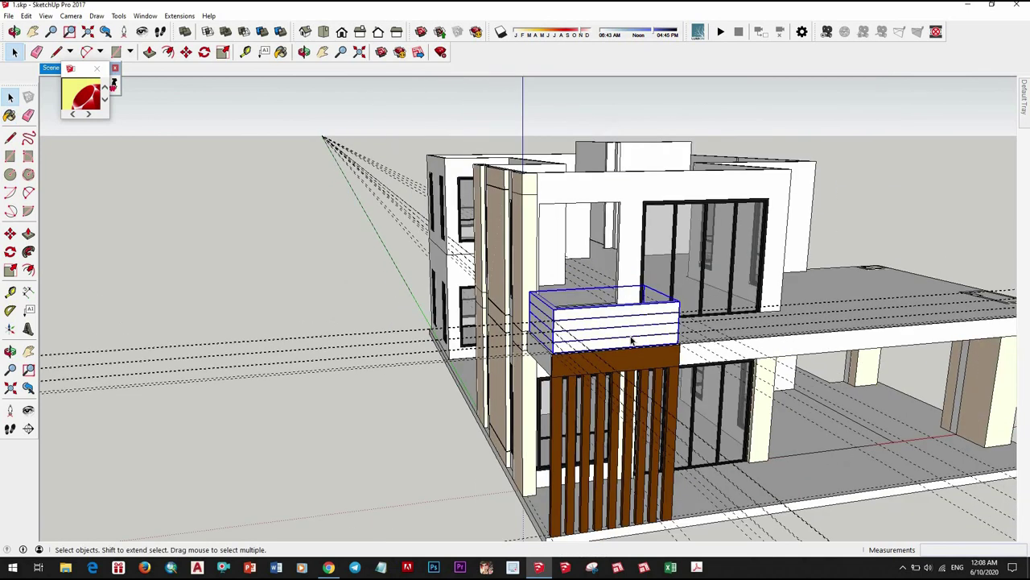
scroll(639, 306, "up", 3)
left_click(650, 305)
scroll(612, 335, "down", 1)
middle_click_drag(611, 335, 294, 199)
key("space")
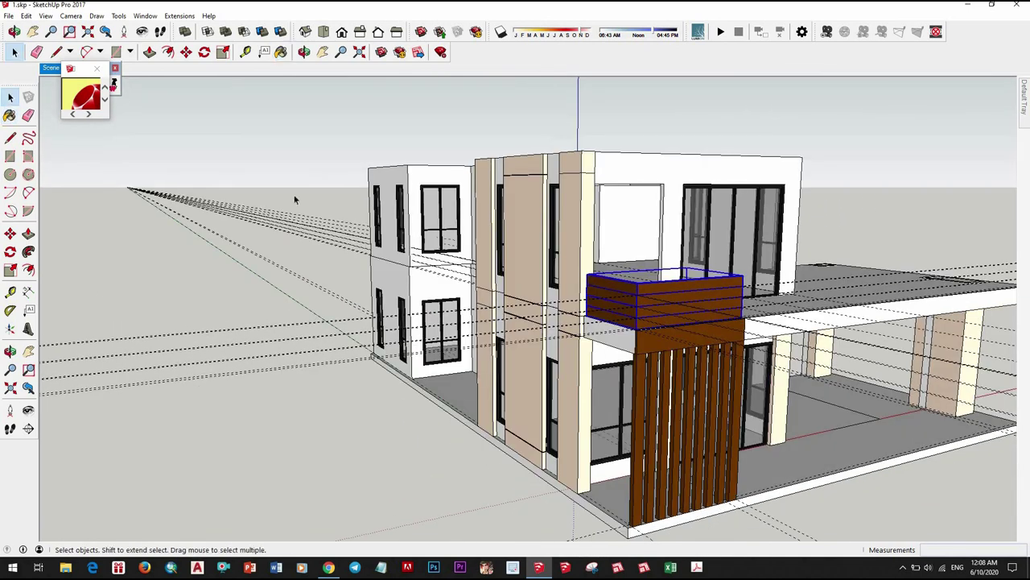
left_click(27, 15)
left_click(57, 114)
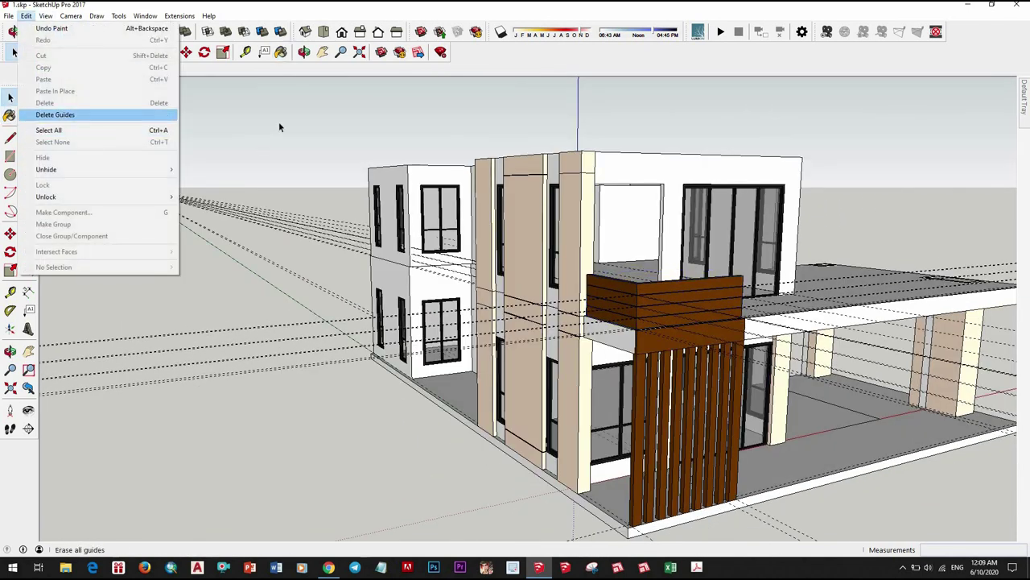
scroll(398, 161, "down", 2)
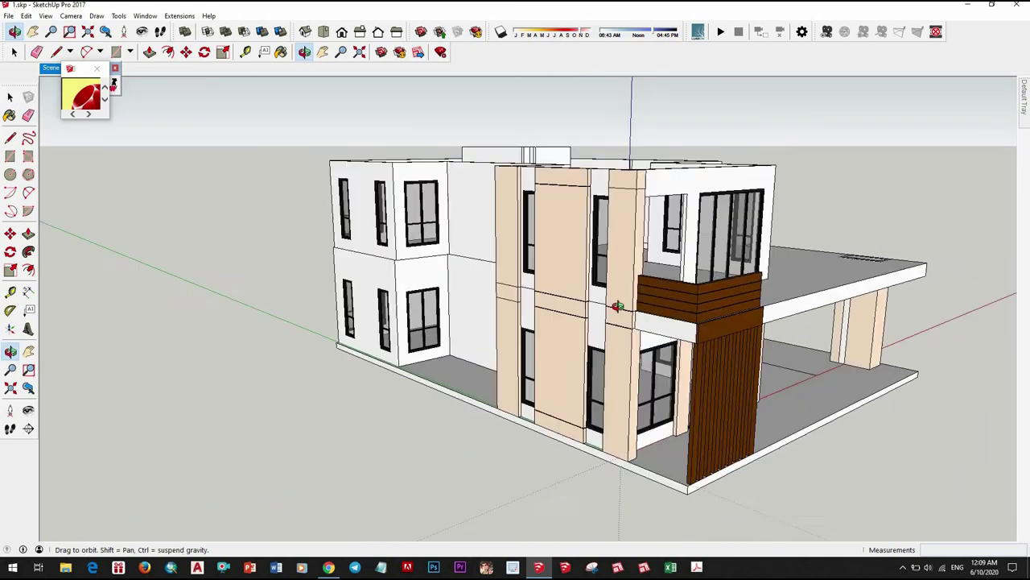
middle_click_drag(397, 161, 850, 167)
scroll(850, 168, "up", 2)
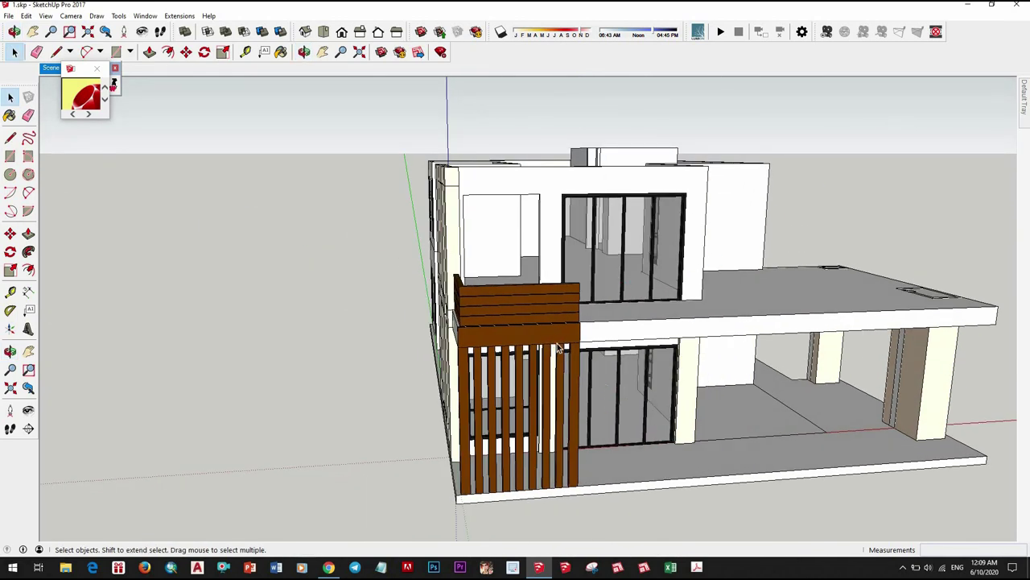
scroll(520, 451, "down", 2)
middle_click_drag(520, 451, 580, 407)
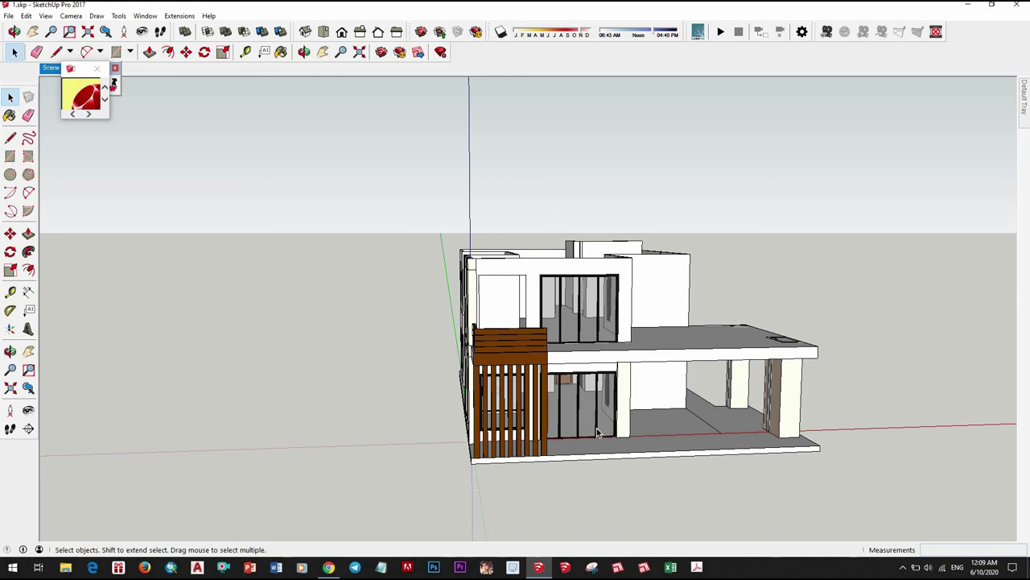
middle_click_drag(765, 416, 682, 393)
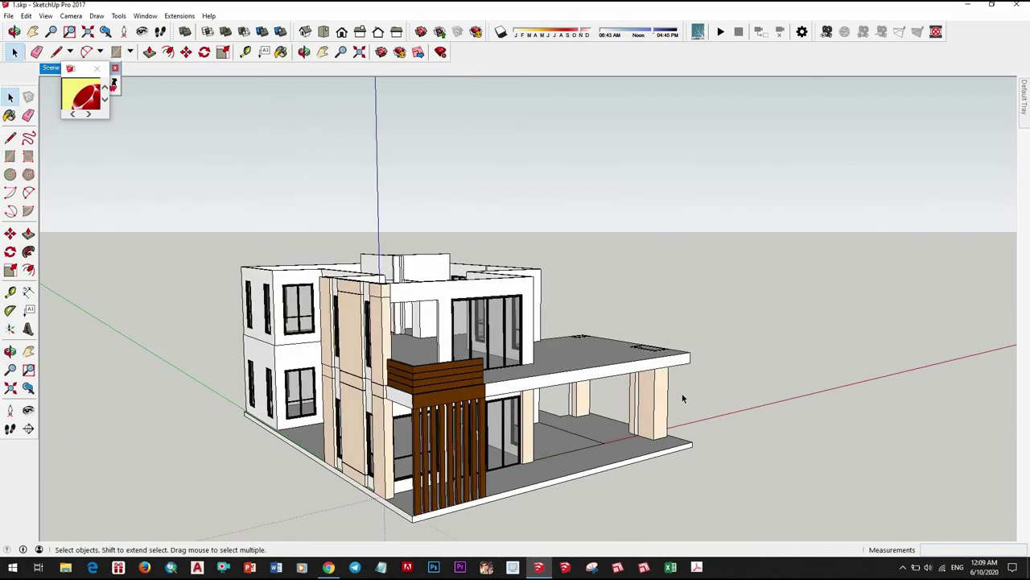
scroll(690, 384, "up", 5)
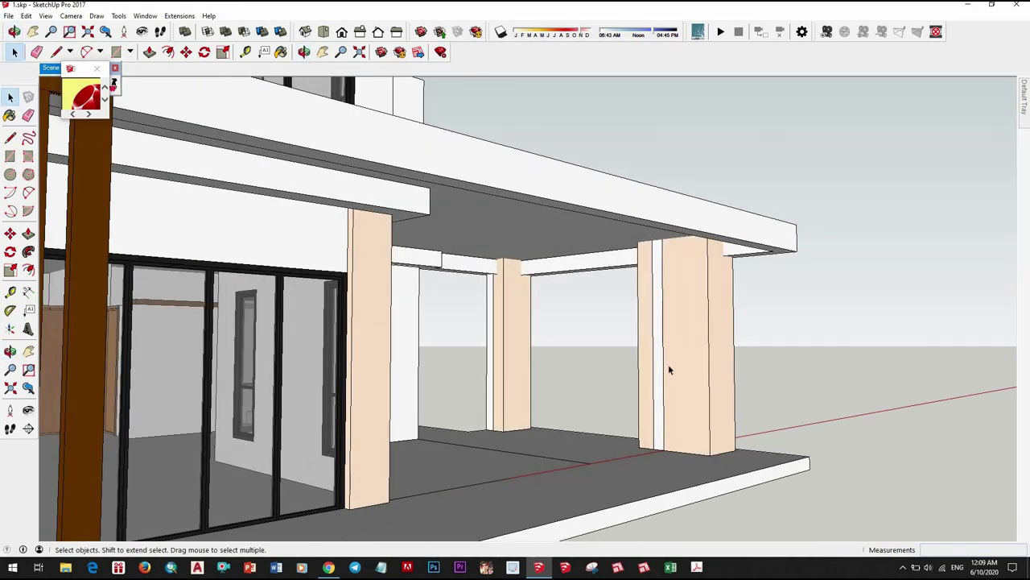
Step: Paint the white strip on the right porch column beige
scroll(669, 370, "up", 1)
scroll(669, 370, "up", 1)
key("b")
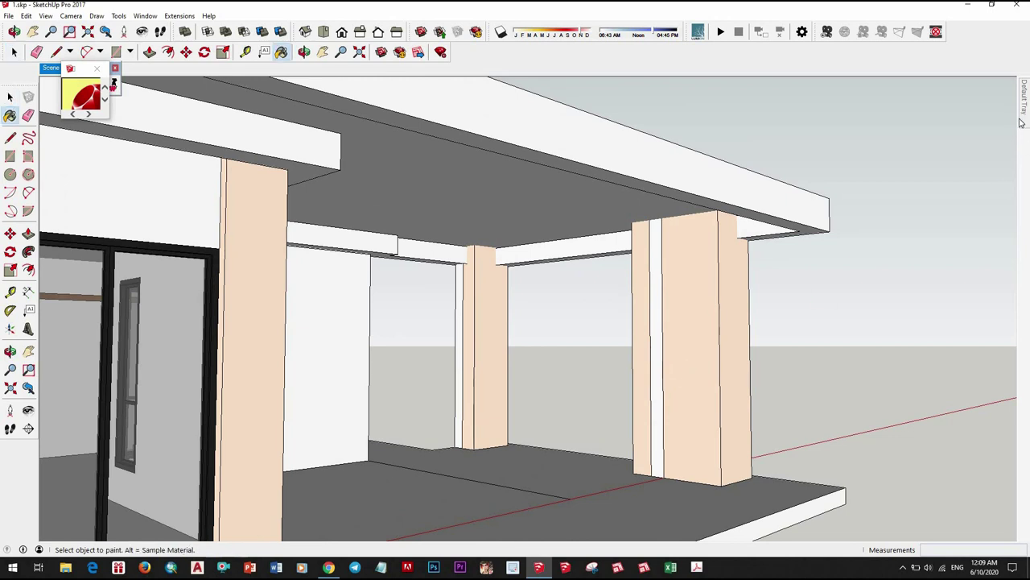
left_click(659, 334)
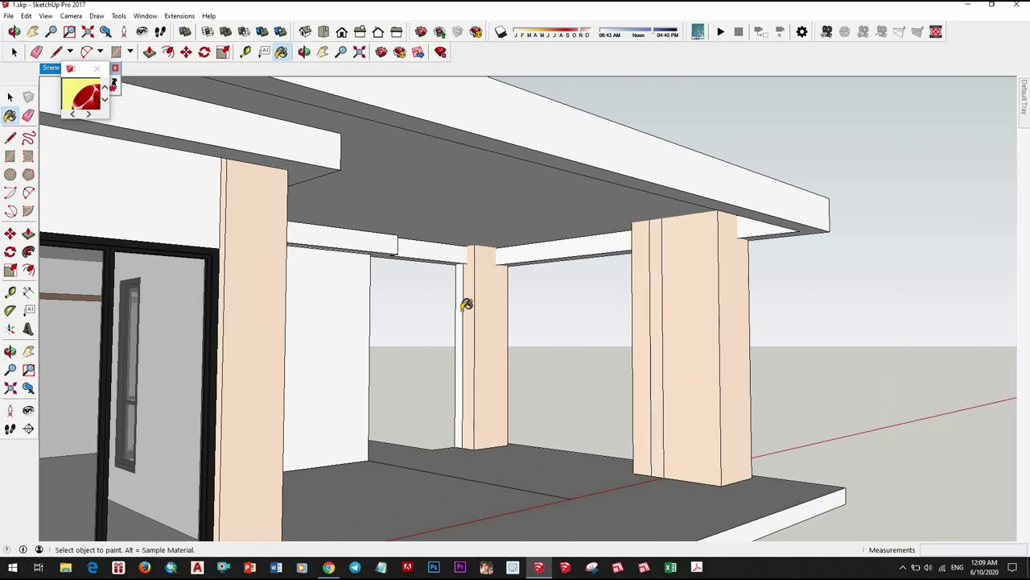
mouse_move(519, 293)
middle_mouse_down()
mouse_move(467, 357)
mouse_move(621, 391)
middle_mouse_up()
scroll(634, 368, "up", 3)
key("space")
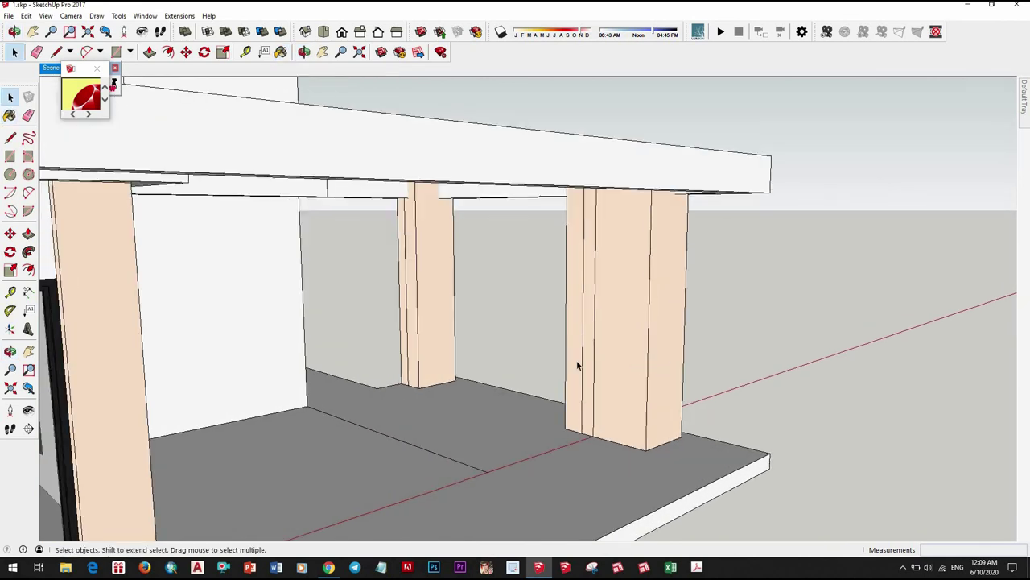
scroll(644, 391, "up", 2)
Step: Measure up from the right column's bottom edge with the Tape Measure
key("t")
scroll(643, 475, "up", 2)
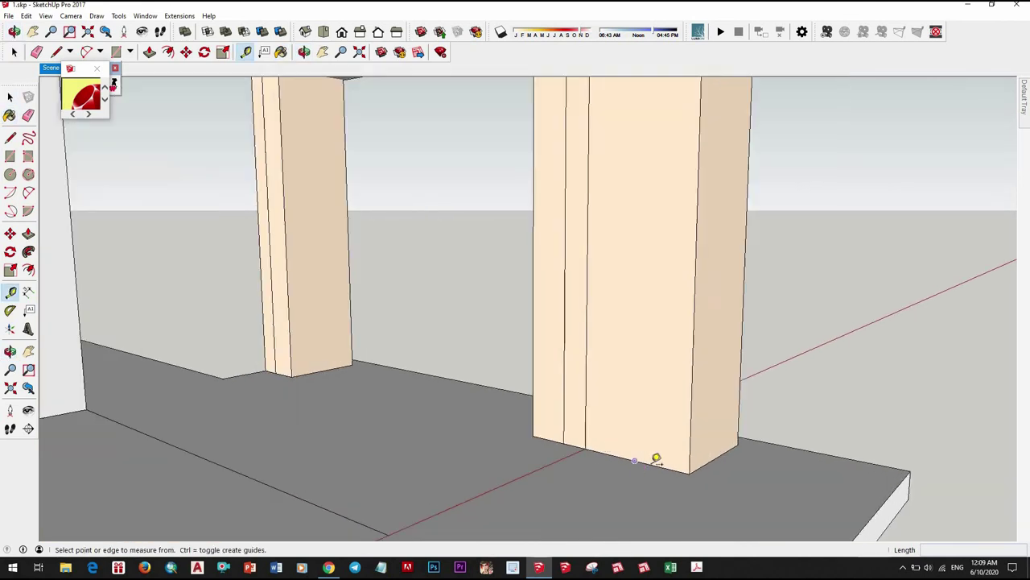
left_click(652, 462)
type("50")
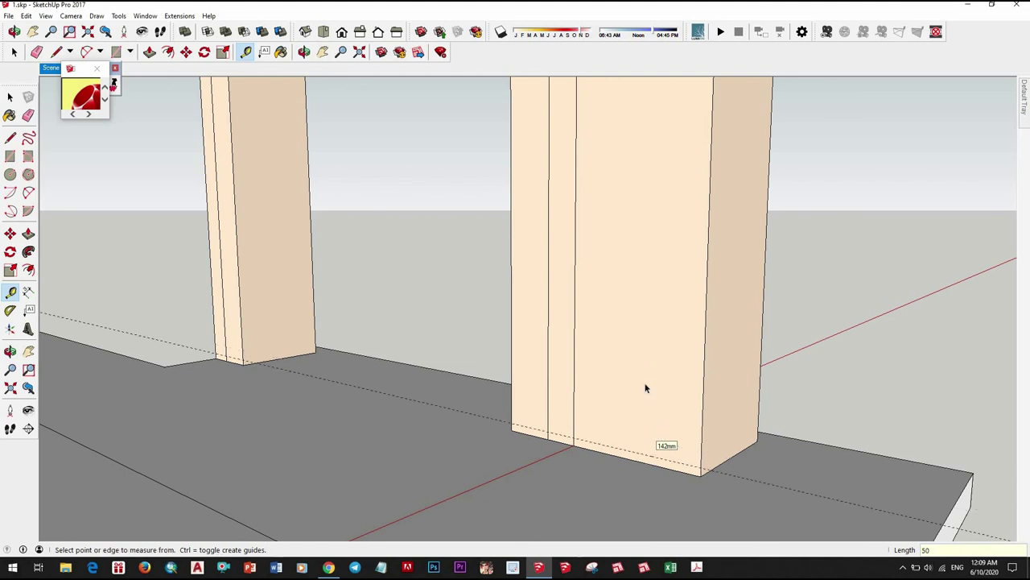
key("space")
middle_click_drag(645, 388, 644, 410)
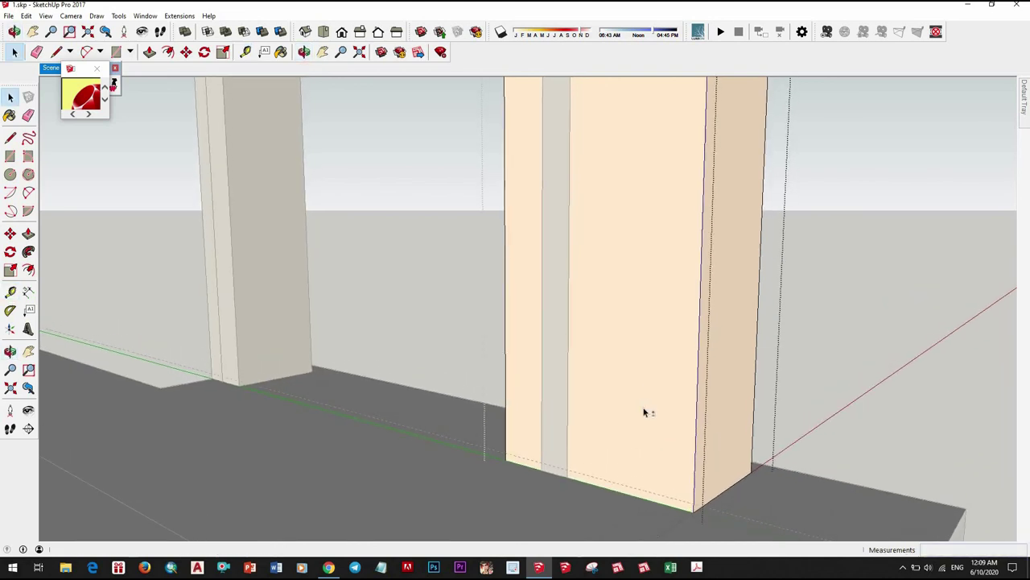
key("t")
left_click(651, 491)
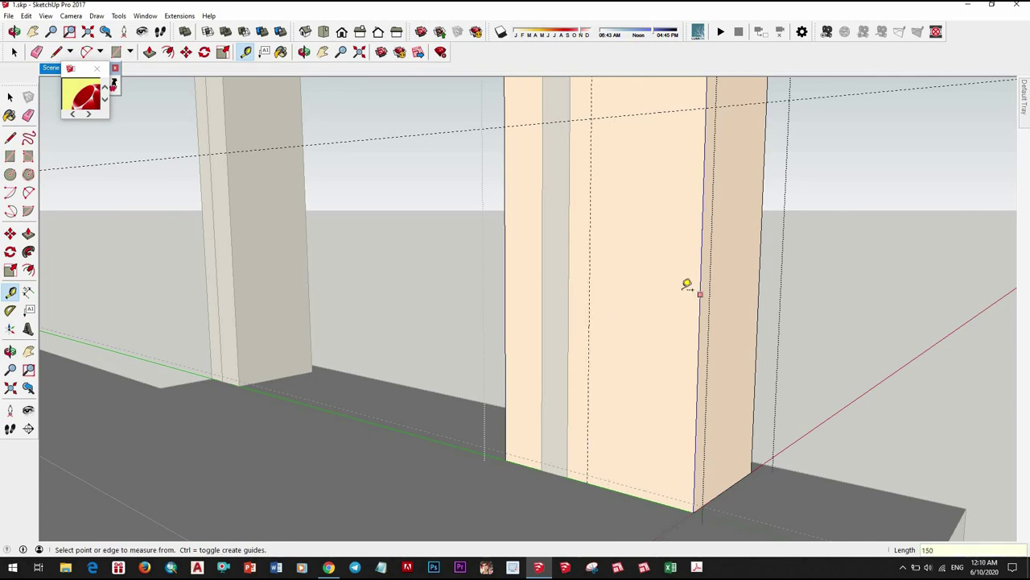
Step: Draw the door rectangle from its top corner down to the wall base
key("space")
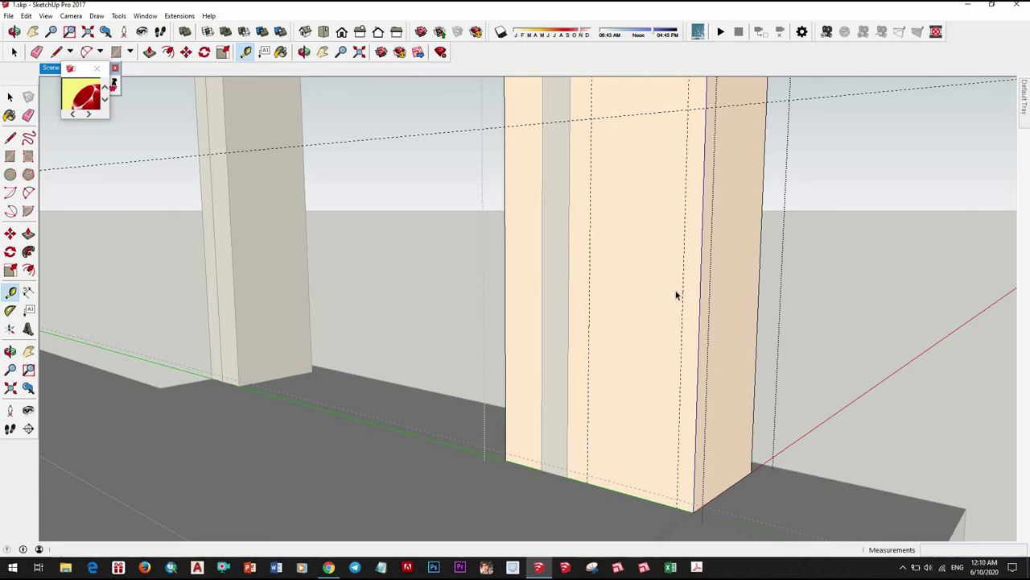
key("r")
left_click(591, 119)
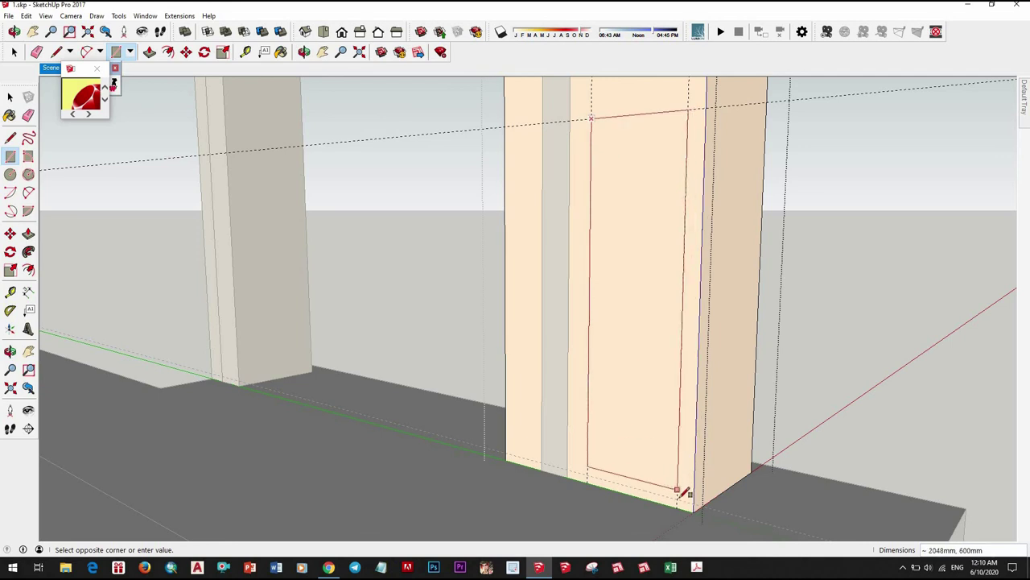
key("space")
left_click(654, 343)
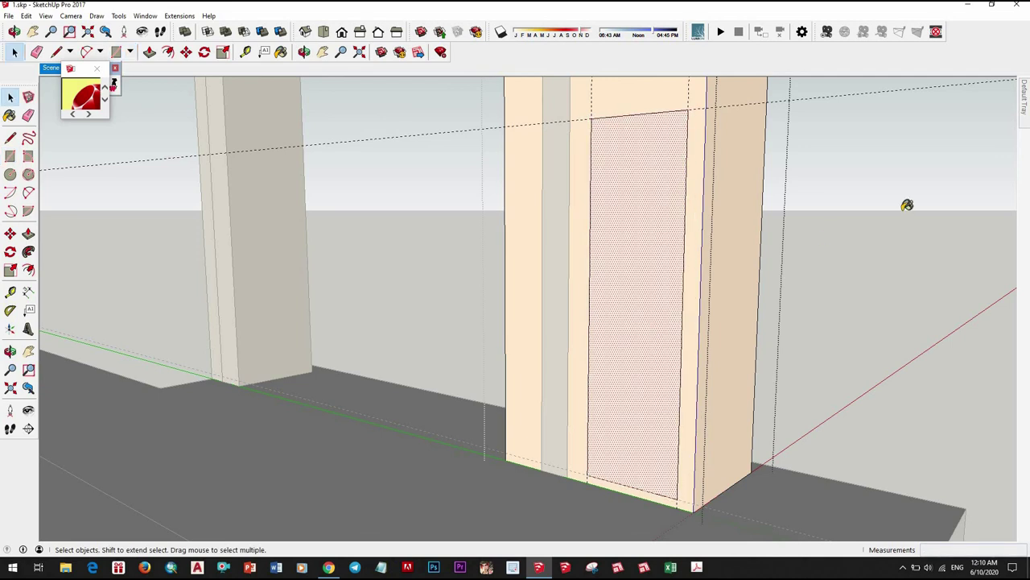
Step: Paint the door rectangle with a dark wood from the Wood collection
key("b")
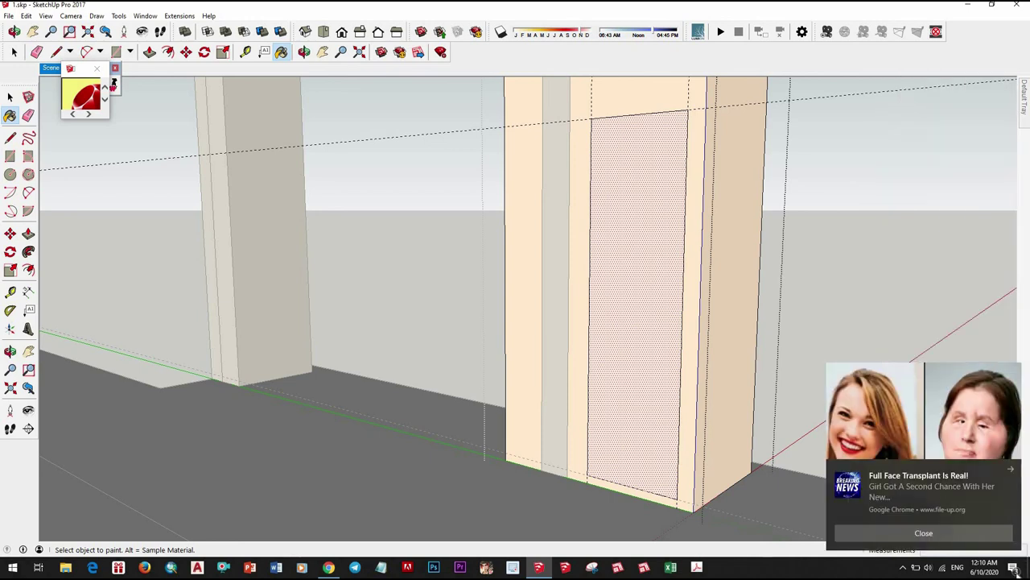
left_click(1016, 373)
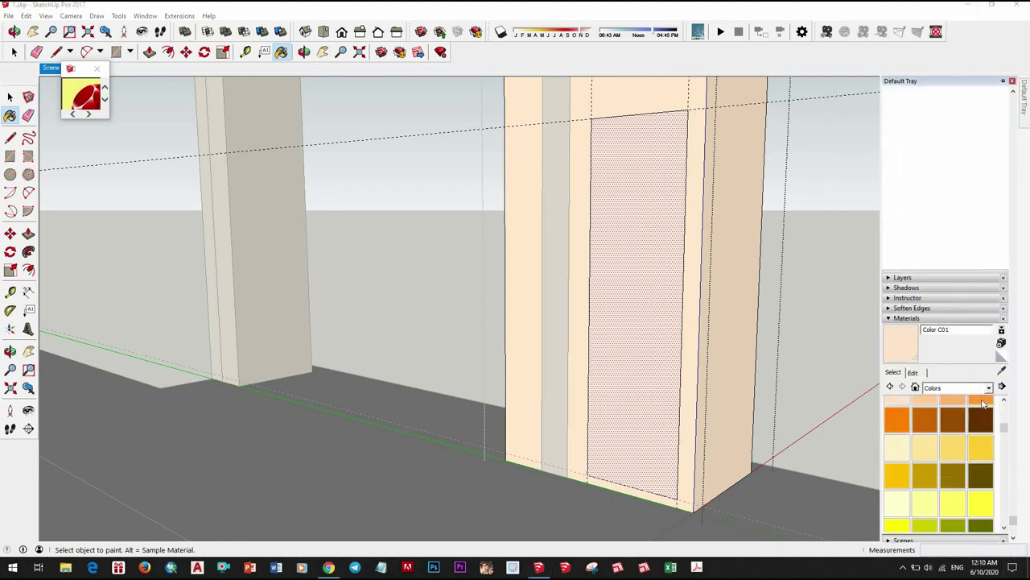
scroll(983, 410, "down", 3)
left_click(988, 387)
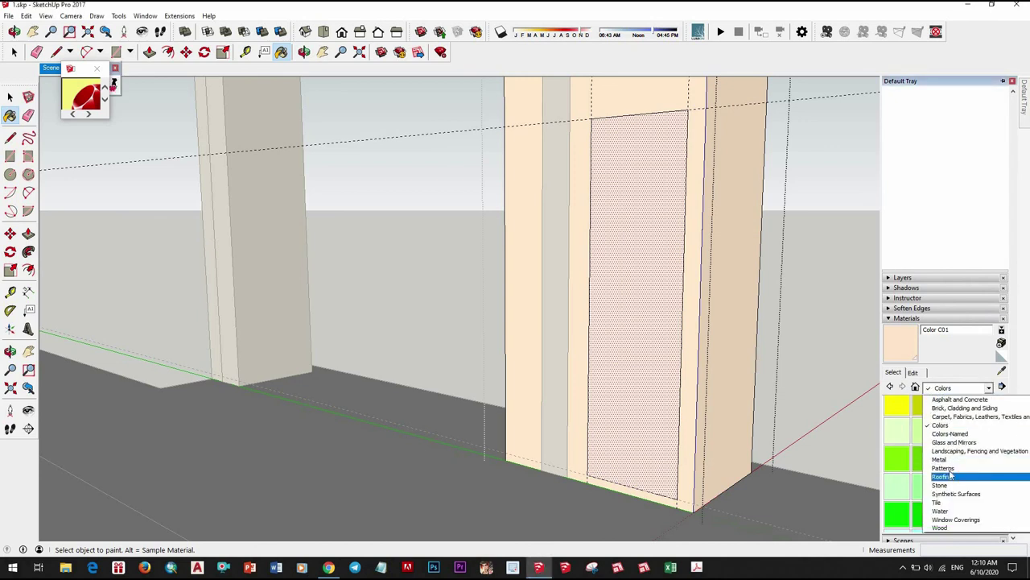
left_click(941, 527)
left_click(953, 409)
left_click(639, 335)
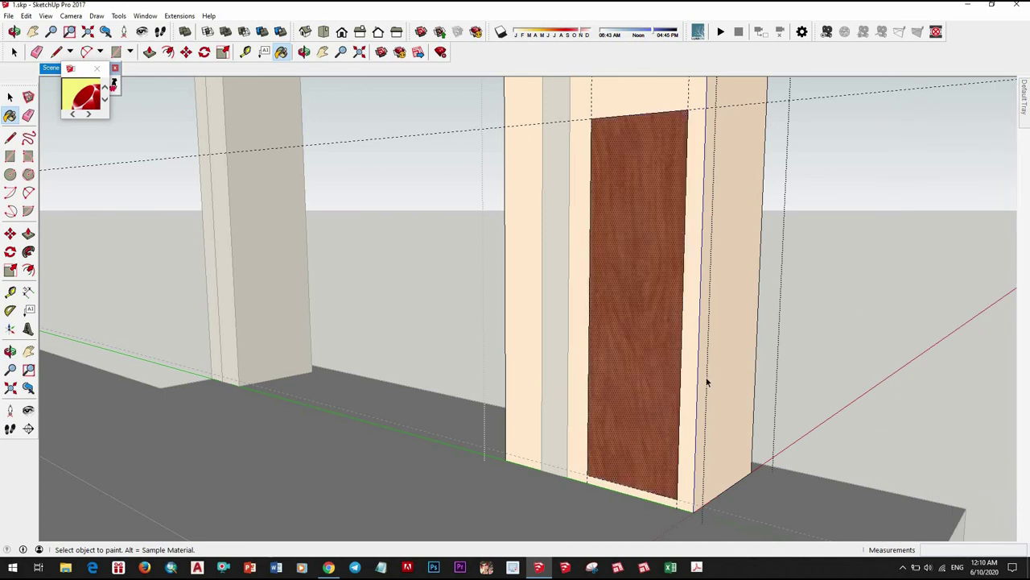
key("space")
scroll(708, 387, "down", 5)
mouse_move(722, 394)
middle_mouse_down()
mouse_move(612, 386)
mouse_move(583, 447)
middle_mouse_up()
Step: Delete all guide lines from the model using Edit > Delete Guides
scroll(709, 328, "down", 5)
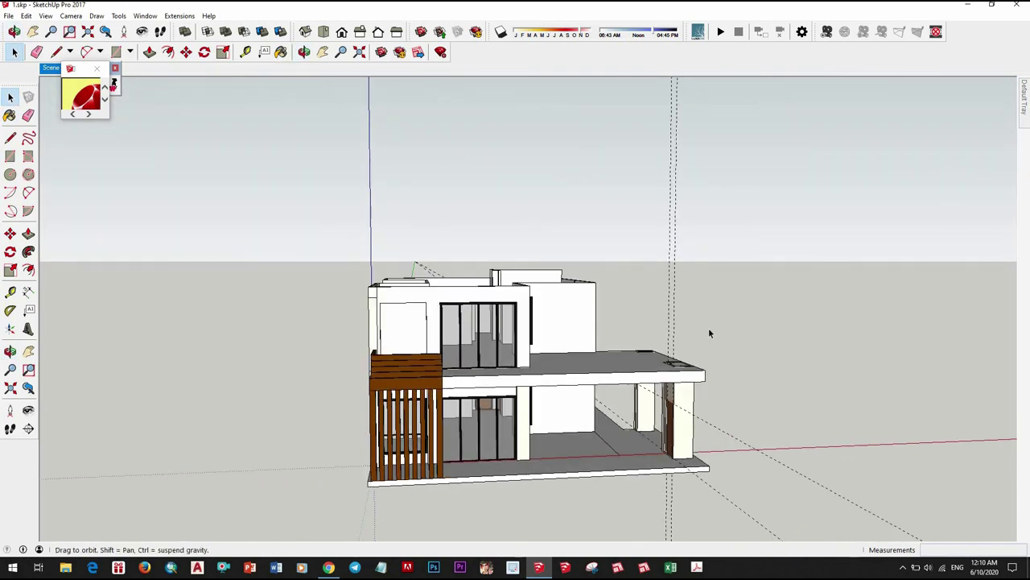
scroll(705, 338, "up", 3)
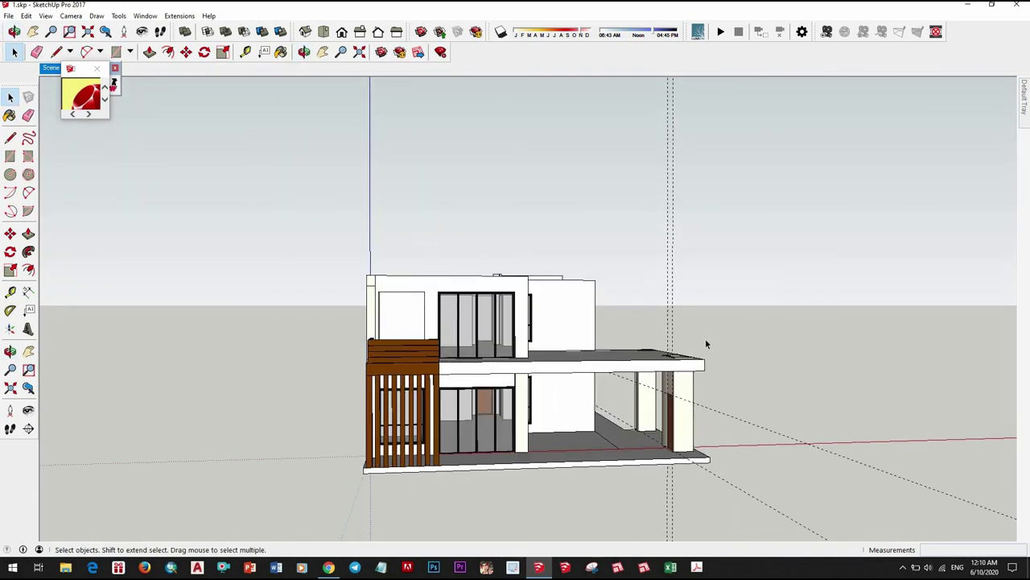
left_click(26, 16)
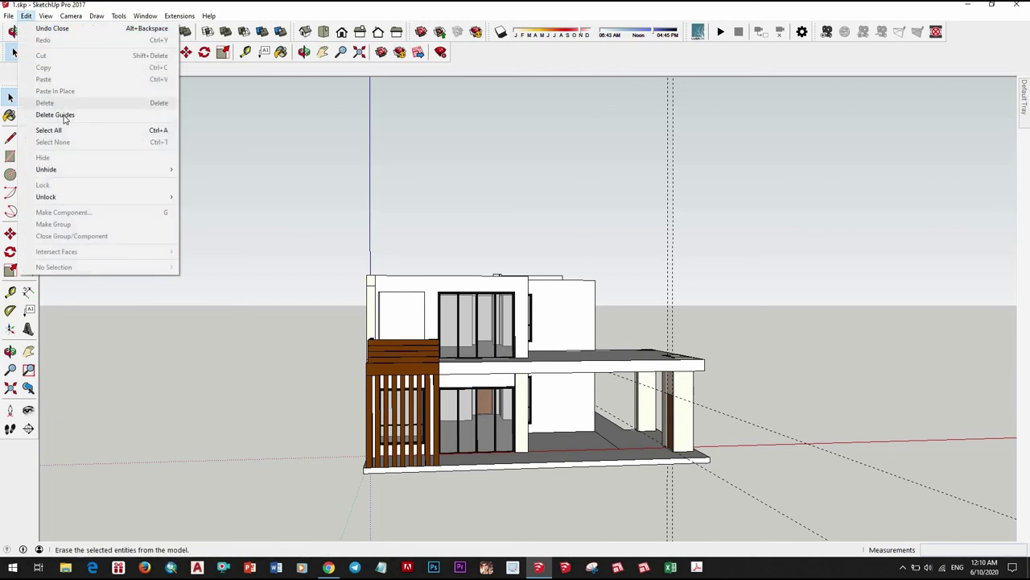
left_click(48, 113)
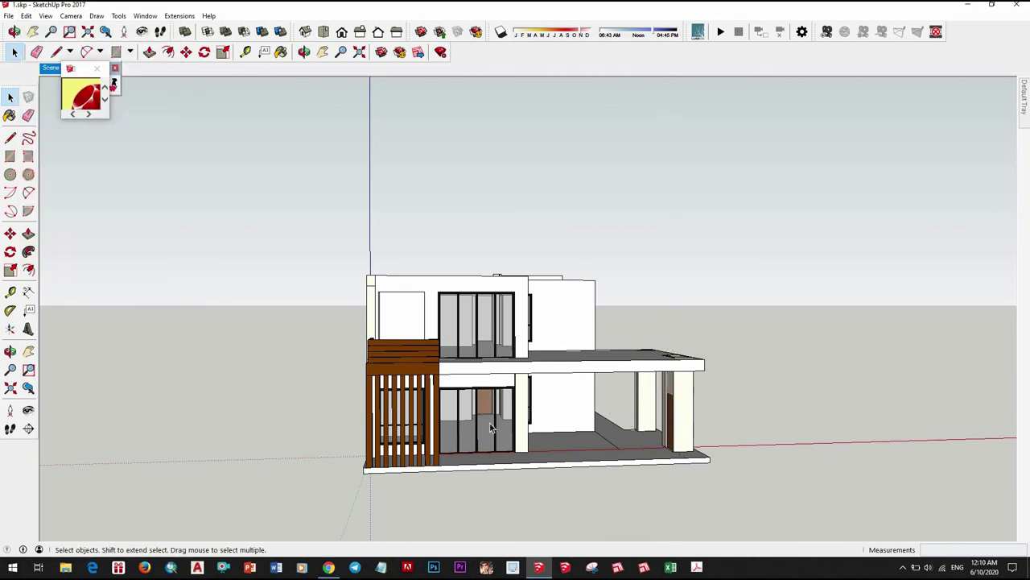
Step: Push the panel beside the upper-floor glass door 900mm through the wall
middle_click_drag(464, 476, 566, 406)
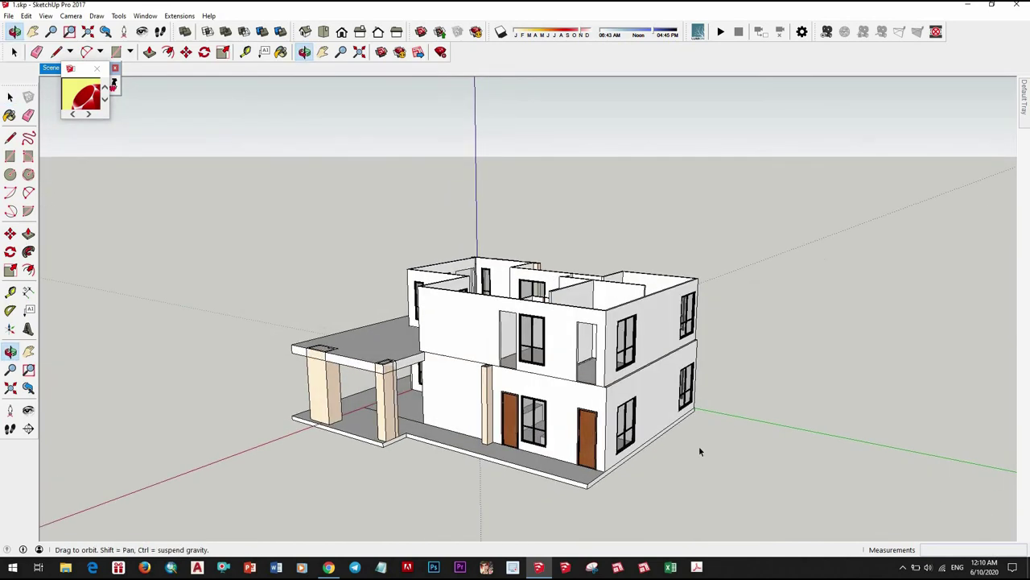
middle_click_drag(566, 407, 699, 446)
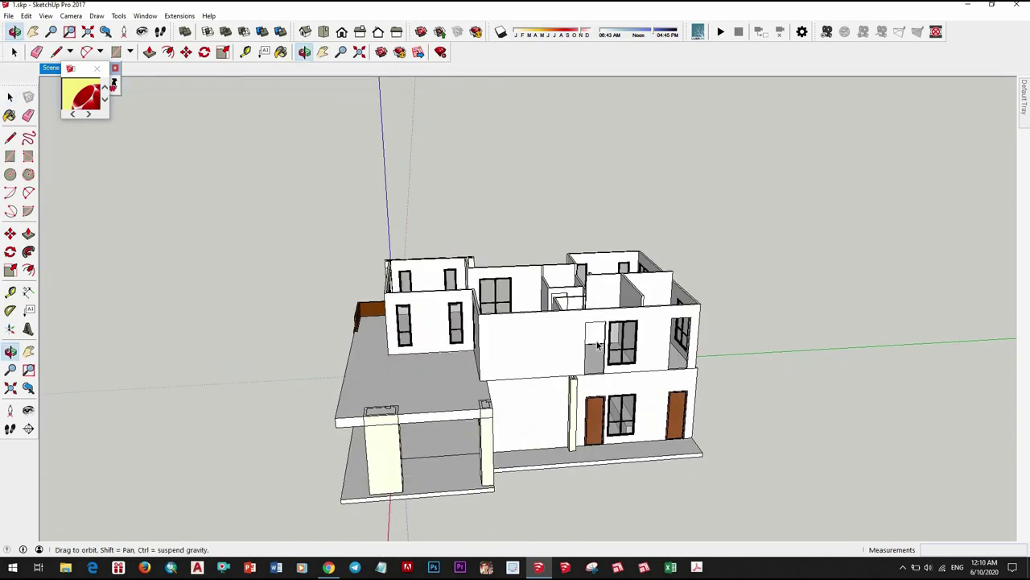
scroll(686, 342, "up", 5)
middle_click_drag(686, 342, 315, 346)
scroll(315, 345, "up", 5)
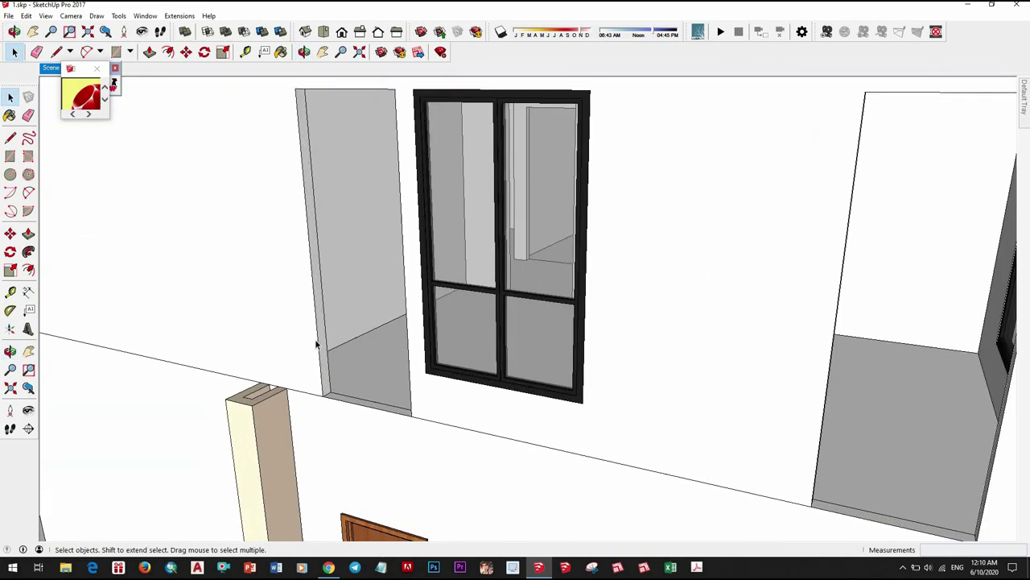
scroll(350, 366, "up", 2)
key("p")
left_click(315, 333)
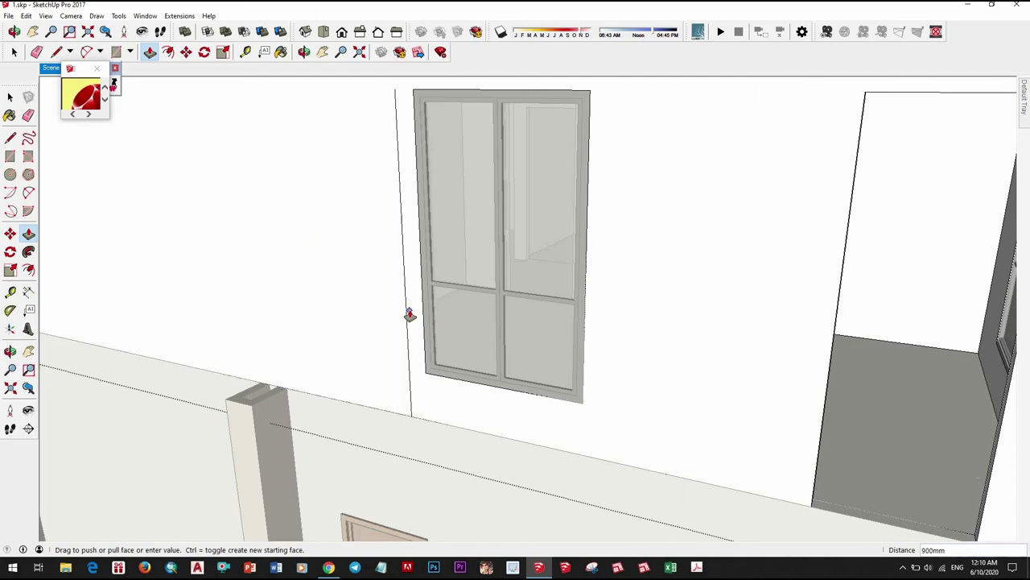
left_click(410, 314)
Step: Push the opening's floor face so the wall closes flush beside the window
scroll(469, 364, "down", 5)
scroll(502, 373, "up", 4)
left_click(502, 372)
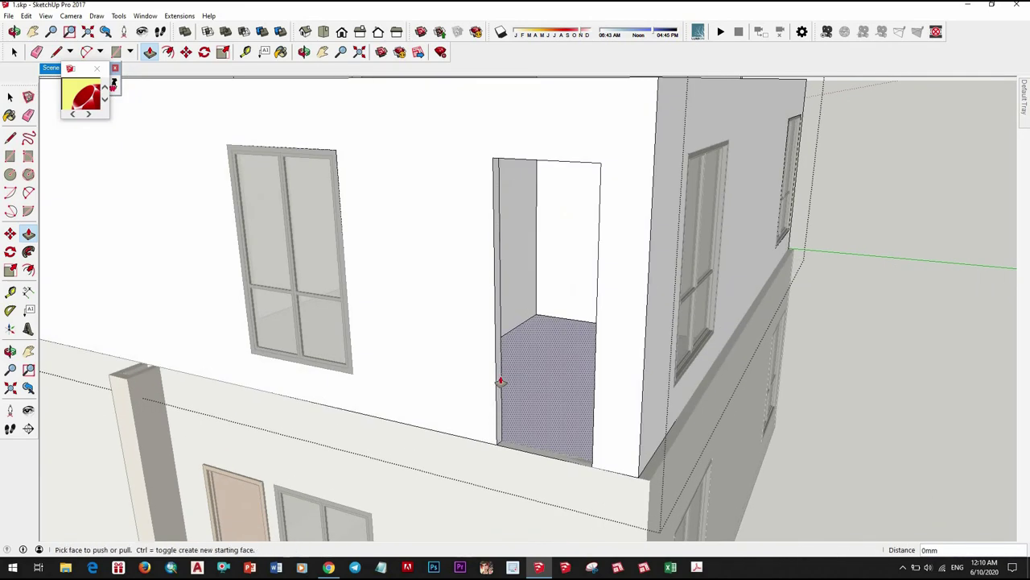
left_click(500, 380)
key("space")
scroll(602, 394, "down", 5)
mouse_move(511, 357)
middle_mouse_down()
mouse_move(864, 318)
mouse_move(500, 370)
mouse_move(214, 327)
mouse_move(441, 297)
mouse_move(563, 353)
middle_mouse_up()
scroll(499, 371, "down", 5)
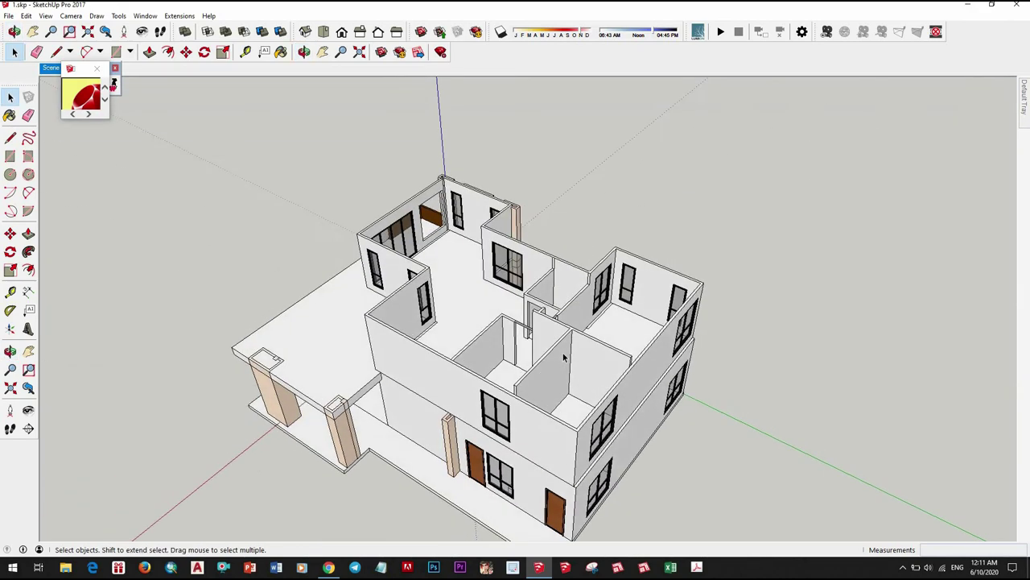
Step: Extend an upper-floor interior wall face by 600mm with Push/Pull
scroll(563, 352, "up", 4)
scroll(565, 351, "up", 3)
mouse_move(561, 323)
middle_mouse_down()
mouse_move(739, 350)
mouse_move(621, 333)
mouse_move(524, 356)
mouse_move(423, 361)
mouse_move(613, 365)
mouse_move(556, 415)
mouse_move(692, 278)
mouse_move(660, 231)
middle_mouse_up()
scroll(613, 365, "down", 4)
scroll(545, 423, "down", 3)
mouse_move(679, 216)
middle_mouse_down()
mouse_move(696, 215)
mouse_move(639, 281)
mouse_move(451, 388)
middle_mouse_up()
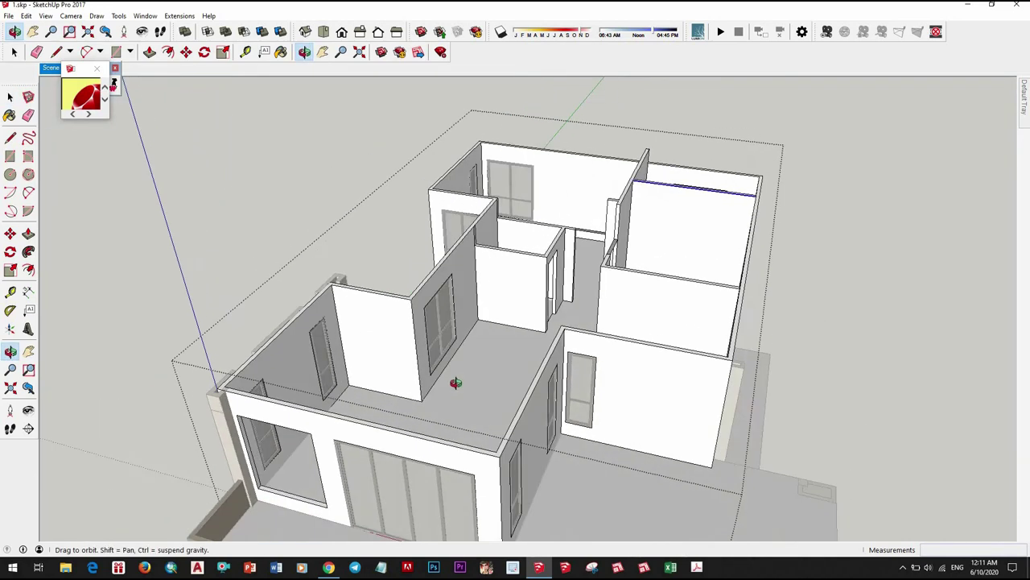
mouse_move(530, 368)
middle_mouse_down()
mouse_move(610, 223)
mouse_move(667, 202)
mouse_move(604, 257)
mouse_move(710, 331)
middle_mouse_up()
scroll(562, 356, "up", 3)
scroll(487, 375, "up", 2)
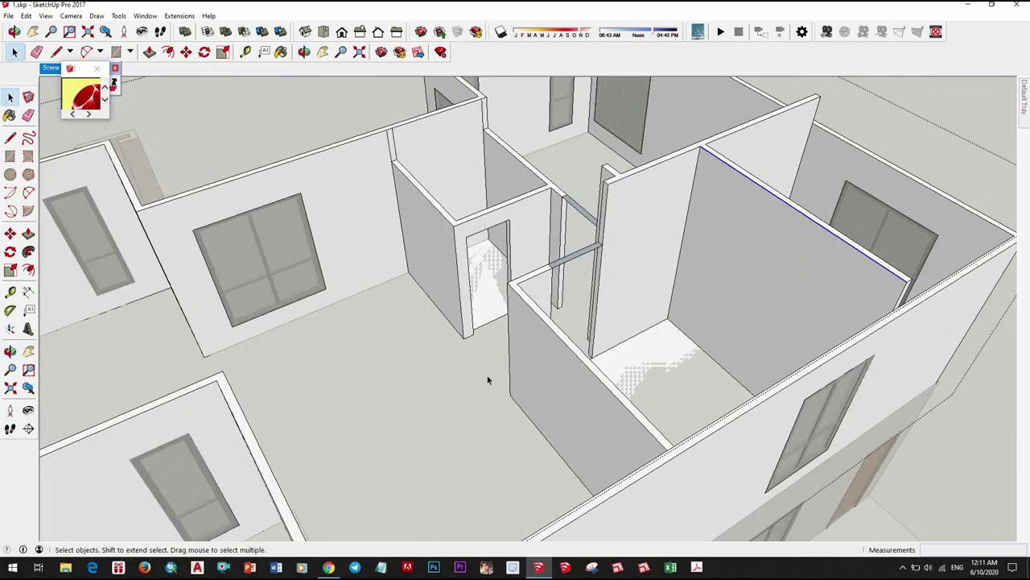
scroll(364, 403, "up", 3)
key("p")
left_click(547, 341)
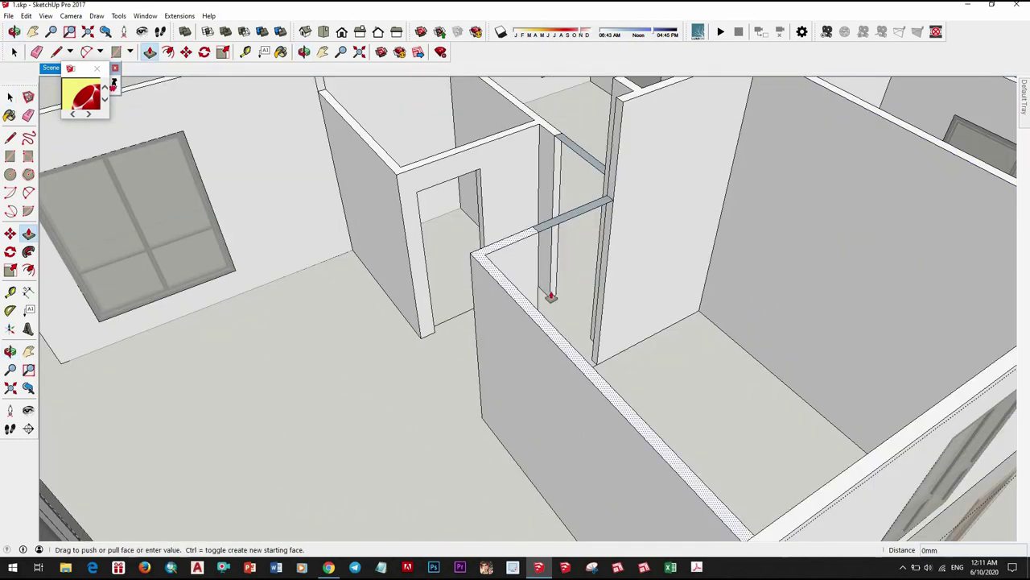
scroll(724, 419, "down", 3)
scroll(556, 243, "up", 2)
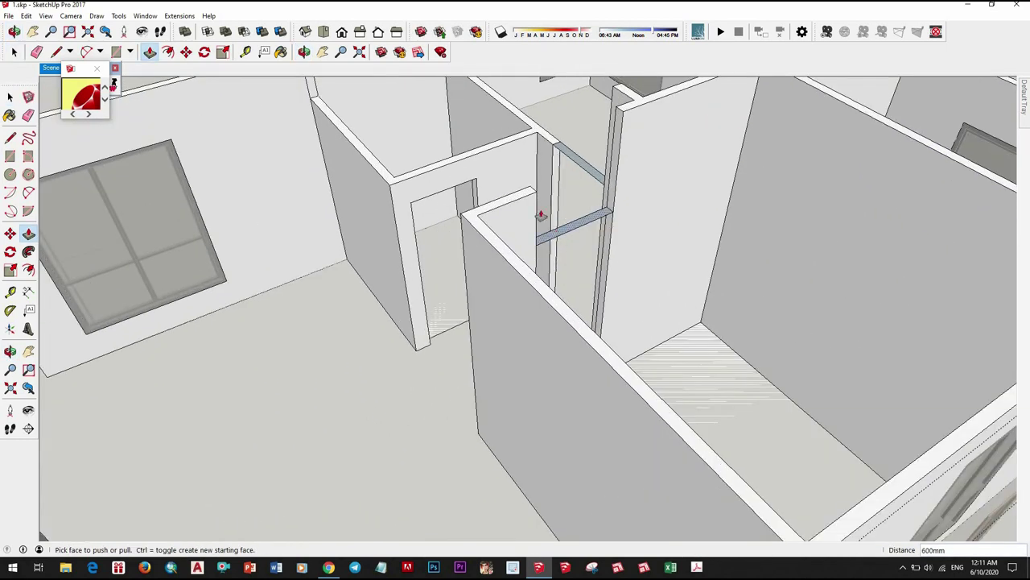
Step: Extend the short wall piece beside the central doorway by 165mm
middle_click_drag(559, 305, 603, 241)
scroll(685, 279, "down", 3)
middle_click_drag(685, 278, 723, 286)
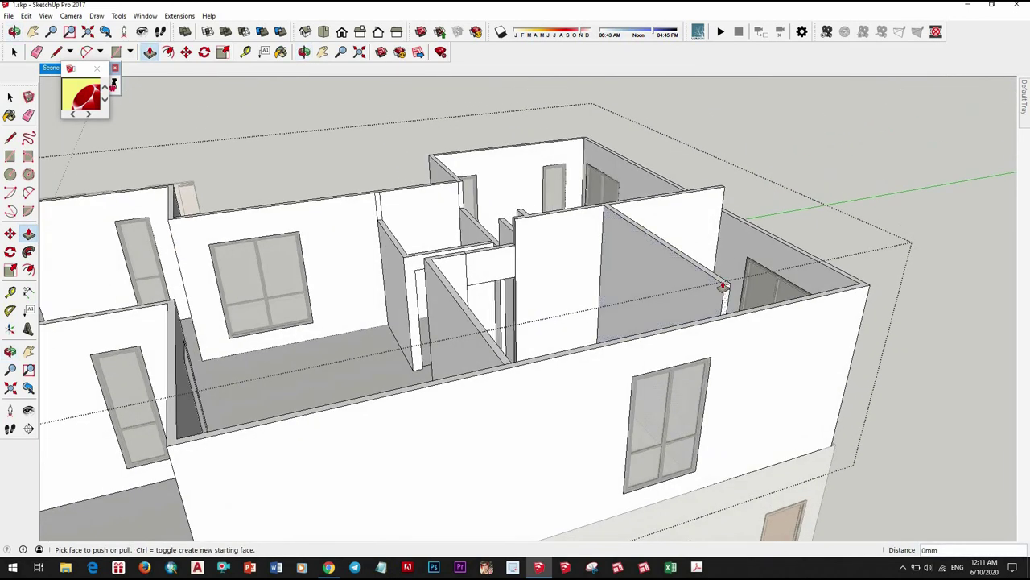
scroll(724, 286, "up", 1)
left_click(722, 321)
middle_click_drag(449, 232, 515, 332)
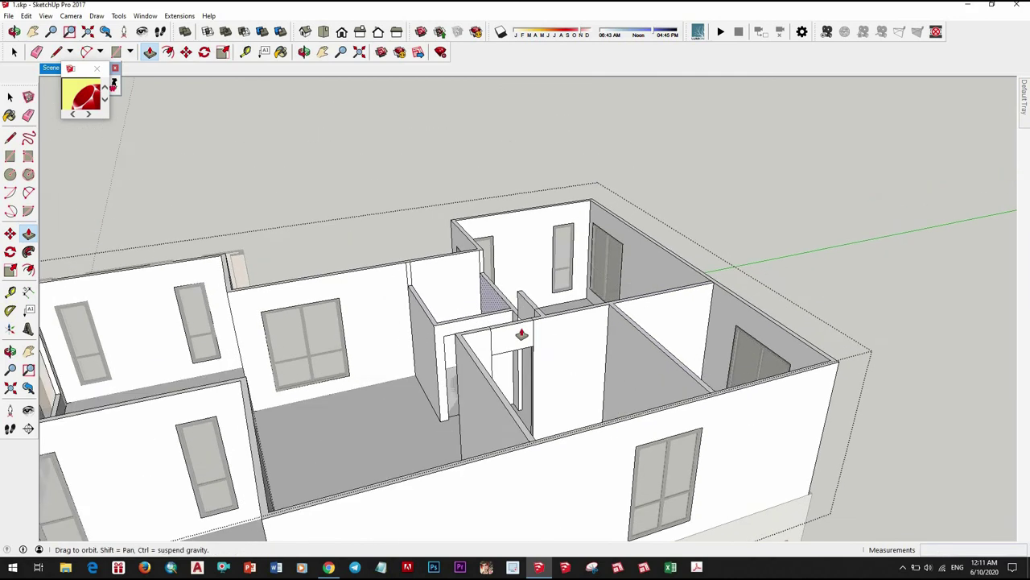
scroll(516, 332, "up", 3)
left_click(510, 328)
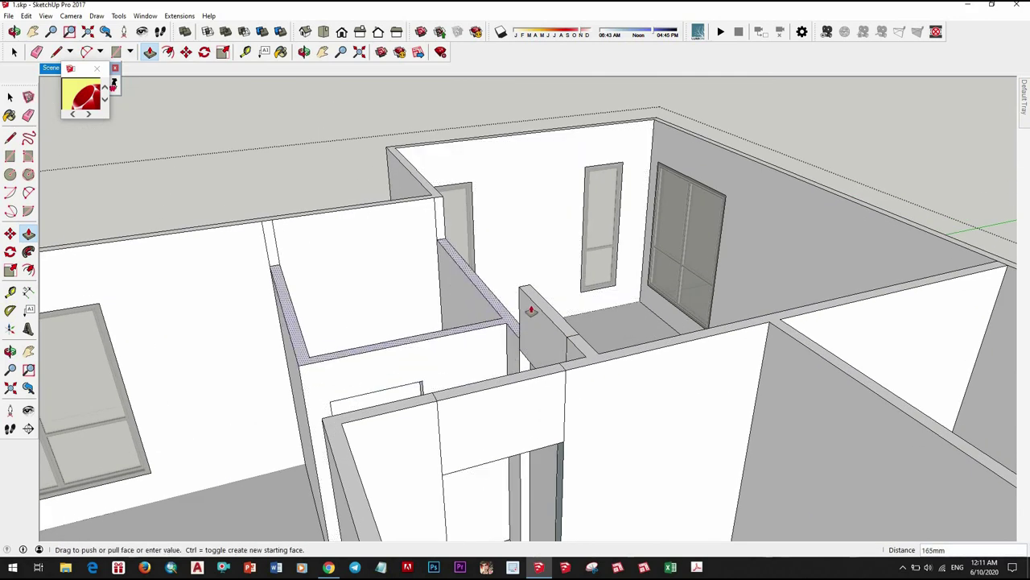
middle_click_drag(493, 304, 563, 328)
scroll(564, 328, "down", 2)
key("space")
Step: Switch to the Eraser (E) and view the interior walls from above
middle_click_drag(603, 371, 665, 407)
scroll(617, 375, "up", 2)
key("e")
scroll(534, 292, "down", 1)
scroll(653, 362, "up", 3)
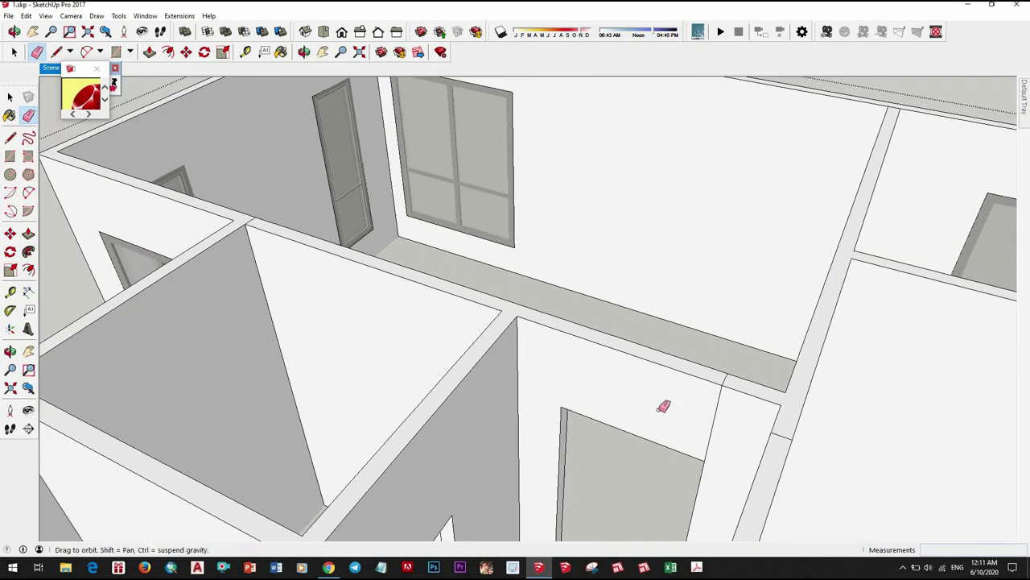
scroll(664, 364, "up", 1)
mouse_move(663, 364)
middle_mouse_down()
mouse_move(743, 438)
mouse_move(901, 437)
mouse_move(603, 437)
mouse_move(576, 456)
mouse_move(653, 395)
mouse_move(589, 362)
mouse_move(543, 370)
mouse_move(510, 331)
mouse_move(522, 288)
mouse_move(416, 284)
middle_mouse_up()
scroll(653, 395, "down", 2)
scroll(653, 380, "up", 2)
Step: Reverse the selected wall face and orient the adjacent faces consistently
right_click(415, 288)
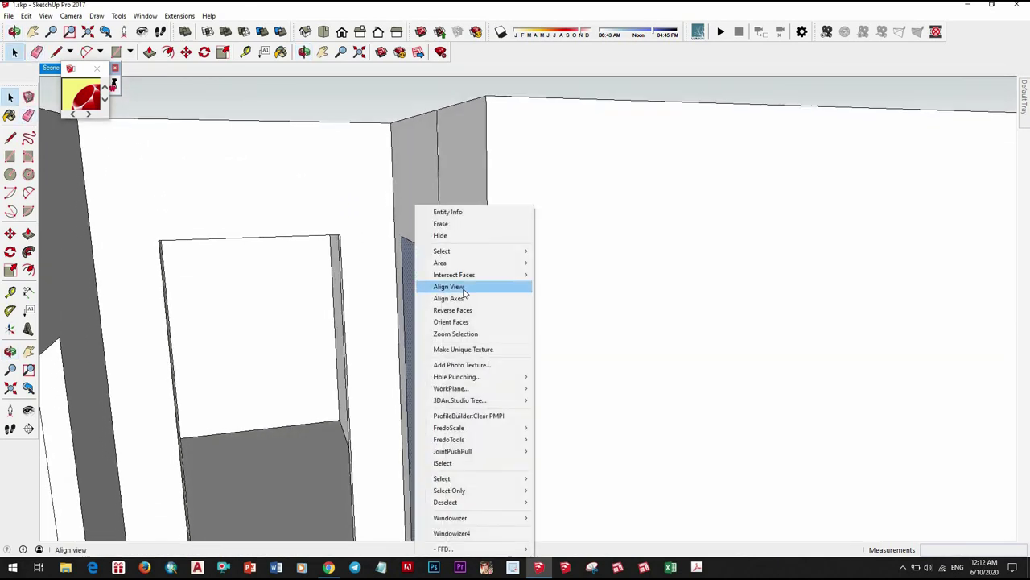
left_click(464, 311)
middle_click_drag(483, 310, 648, 230)
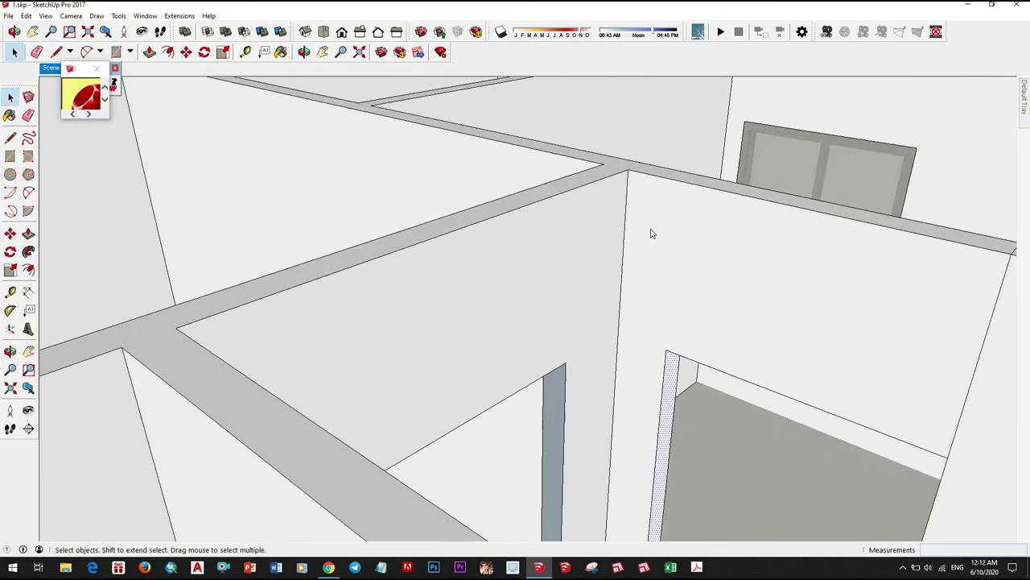
right_click(556, 385)
mouse_move(603, 329)
middle_mouse_down()
mouse_move(759, 395)
mouse_move(421, 375)
mouse_move(818, 305)
mouse_move(840, 235)
middle_mouse_up()
right_click(840, 235)
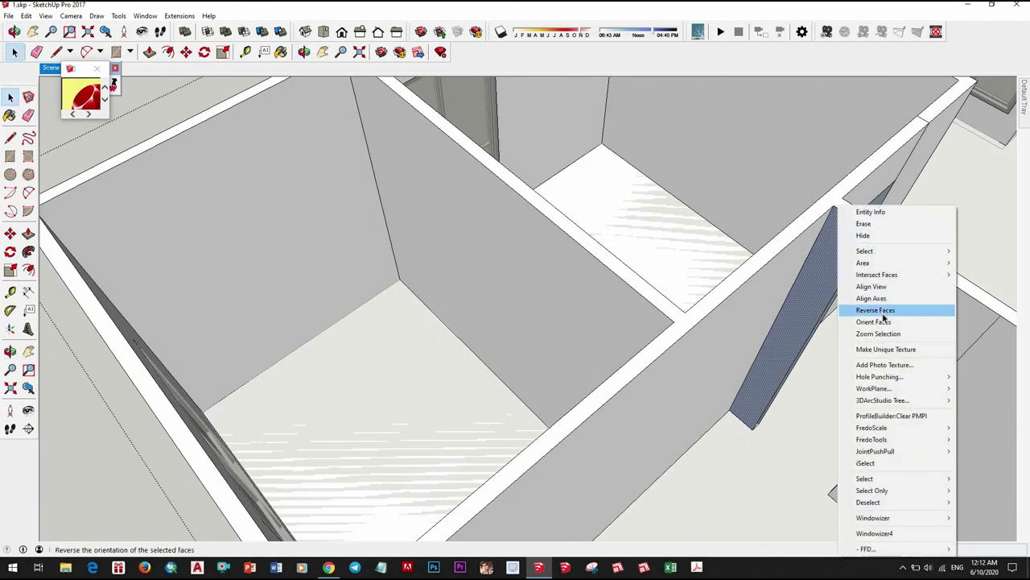
left_click(883, 313)
mouse_move(883, 312)
middle_mouse_down()
mouse_move(533, 359)
mouse_move(605, 234)
mouse_move(646, 278)
middle_mouse_up()
right_click(608, 208)
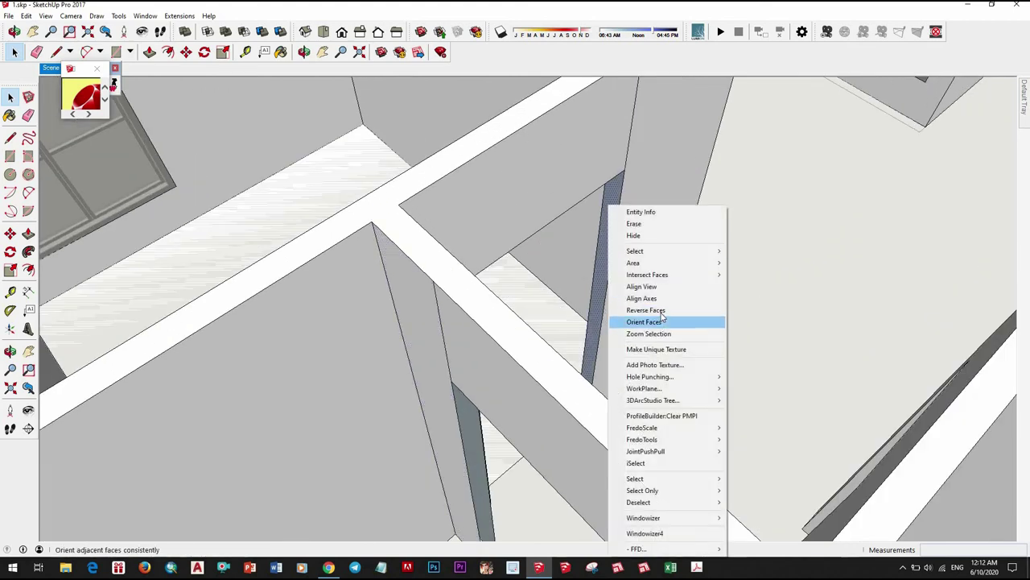
left_click(656, 322)
mouse_move(534, 315)
middle_mouse_down()
mouse_move(467, 394)
mouse_move(501, 356)
mouse_move(542, 387)
mouse_move(594, 322)
mouse_move(524, 414)
middle_mouse_up()
scroll(524, 414, "up", 3)
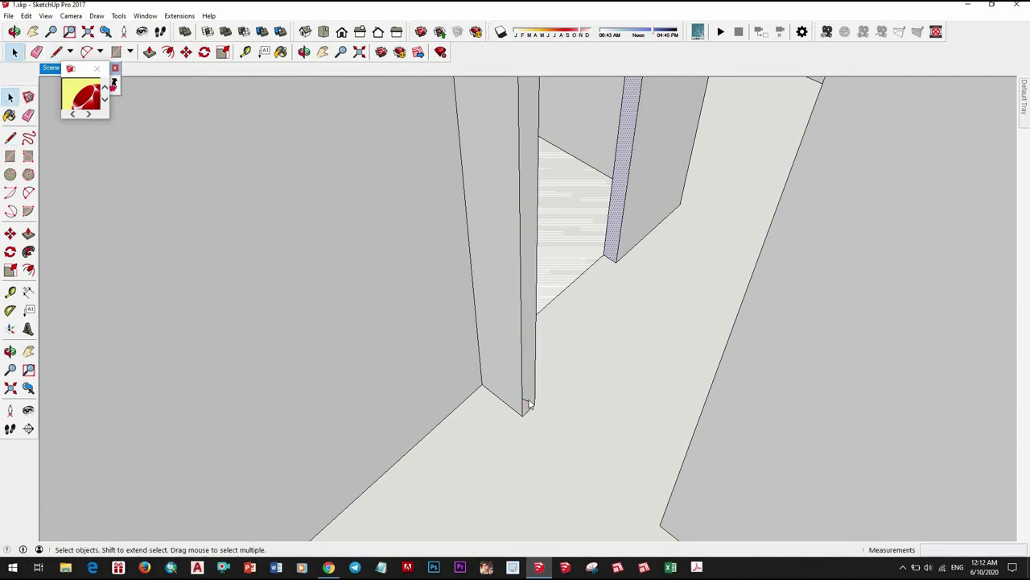
Step: Reverse the dark interior wall face beside the door jamb so its white side shows
right_click(529, 405)
left_click(545, 327)
scroll(545, 327, "down", 5)
middle_click_drag(532, 336, 521, 313)
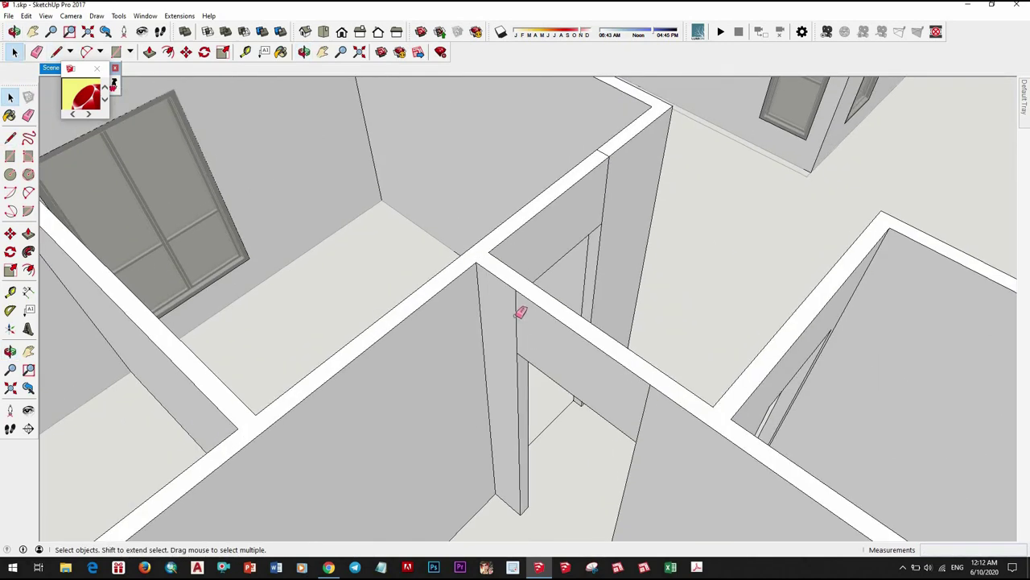
key("e")
scroll(522, 313, "up", 2)
scroll(596, 349, "down", 3)
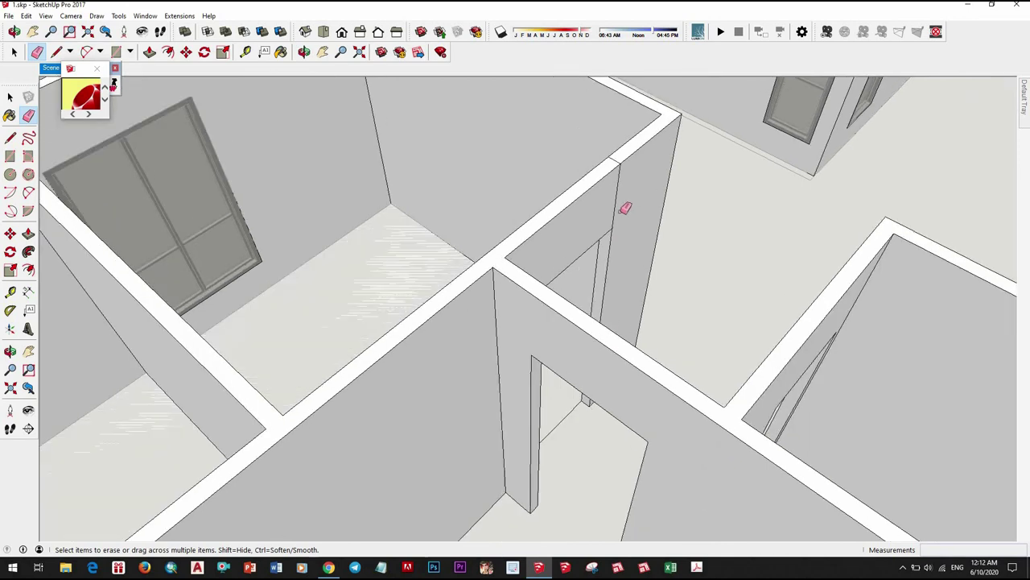
scroll(606, 142, "up", 3)
key("space")
left_click(528, 418)
mouse_move(646, 256)
middle_mouse_down()
mouse_move(529, 418)
mouse_move(548, 379)
mouse_move(630, 402)
middle_mouse_up()
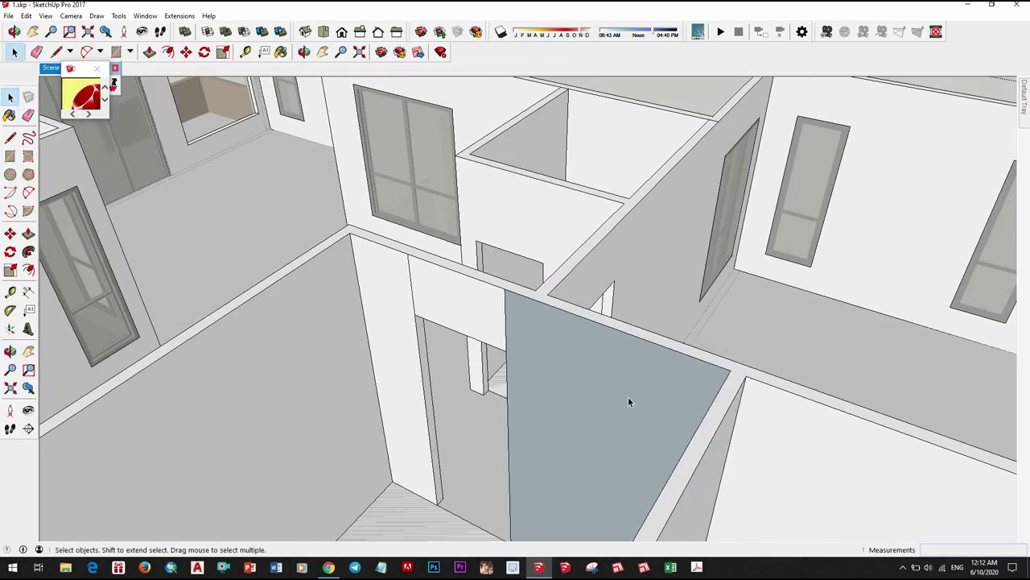
right_click(587, 405)
key("Return")
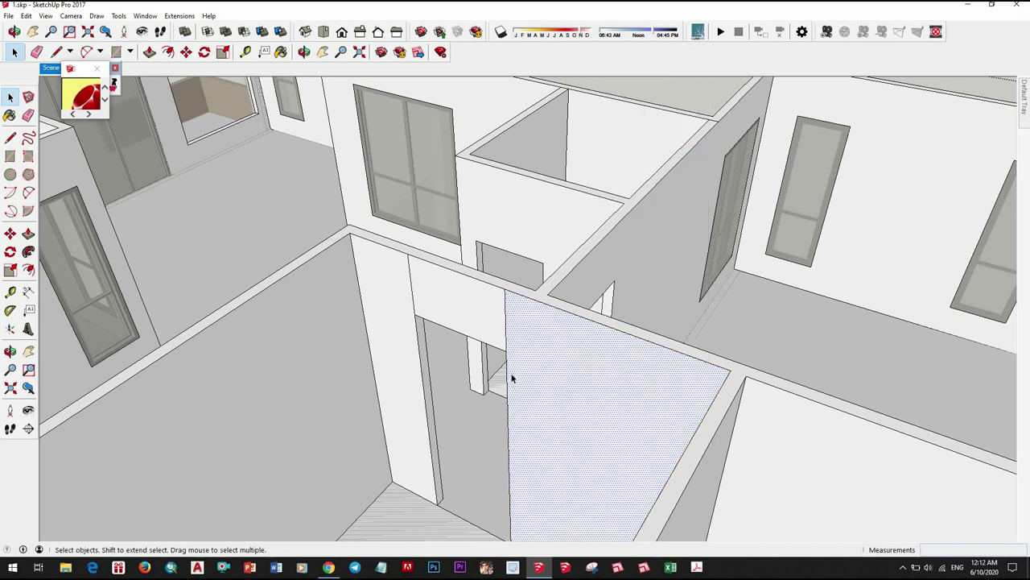
Step: Orbit out to view the whole two-storey house
middle_click_drag(523, 321, 375, 276)
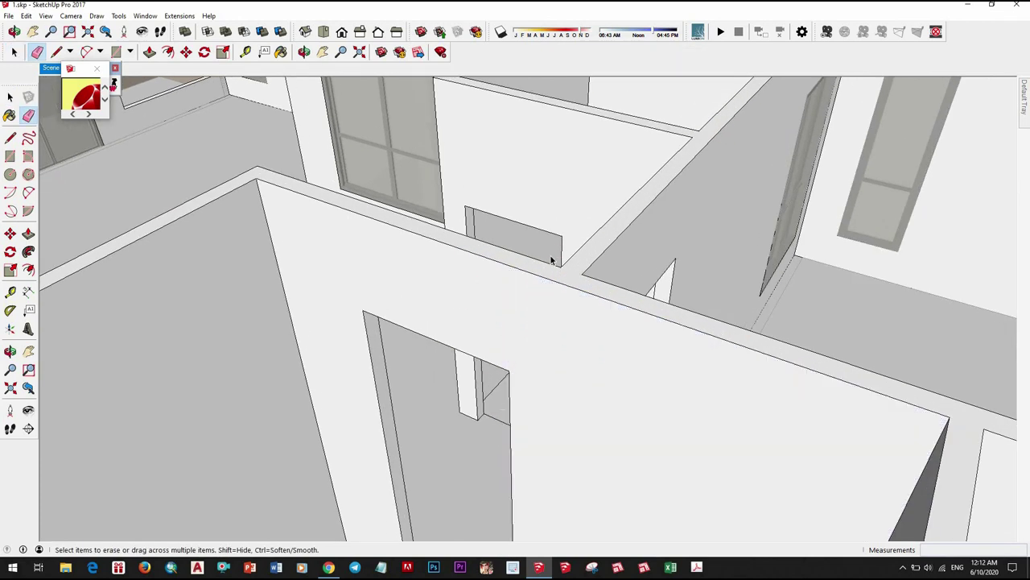
scroll(594, 386, "down", 5)
middle_click_drag(624, 310, 620, 440)
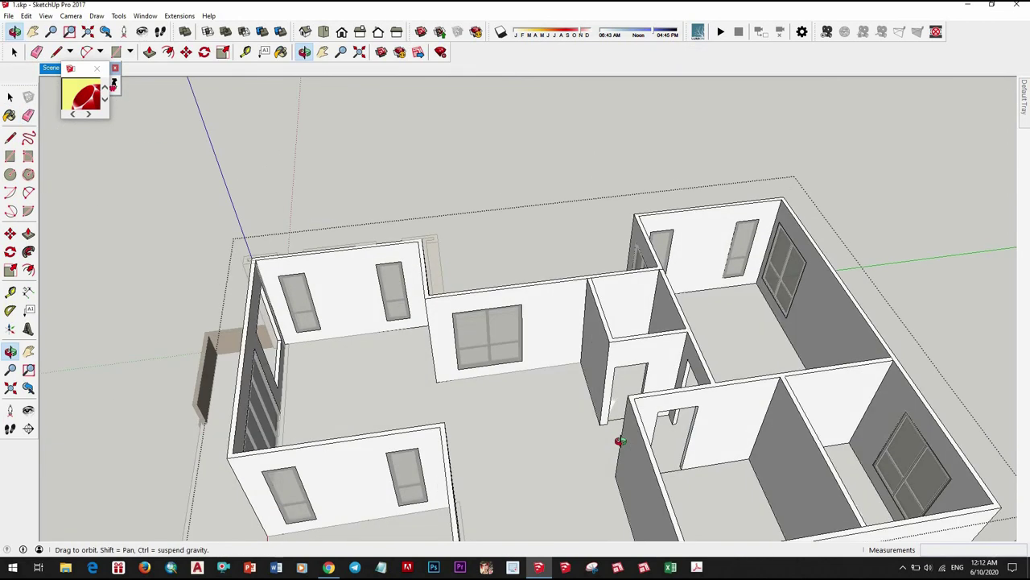
middle_click_drag(561, 509, 562, 508)
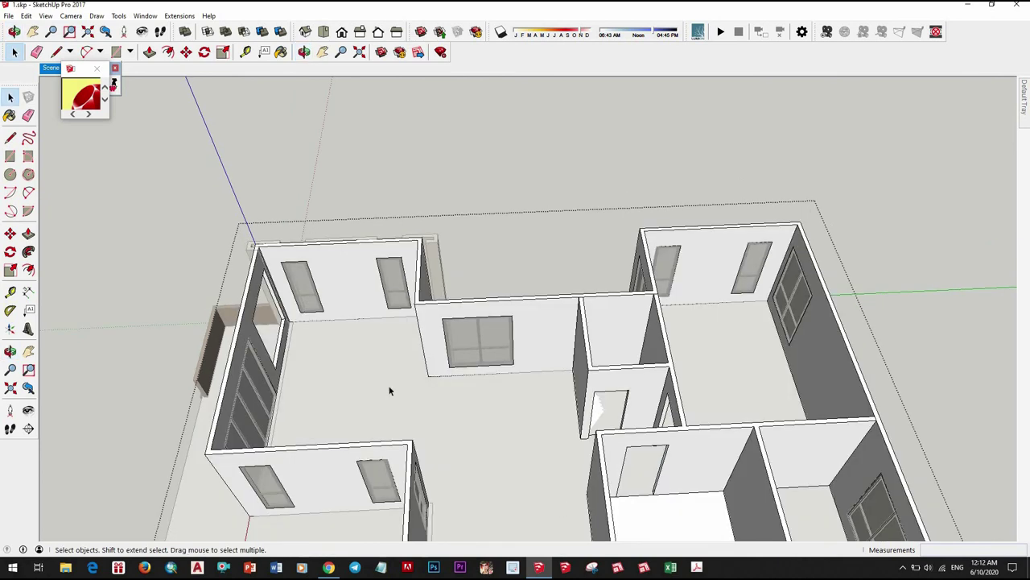
scroll(390, 391, "down", 5)
mouse_move(390, 392)
middle_mouse_down()
mouse_move(601, 321)
mouse_move(585, 450)
mouse_move(610, 447)
middle_mouse_up()
scroll(859, 317, "up", 3)
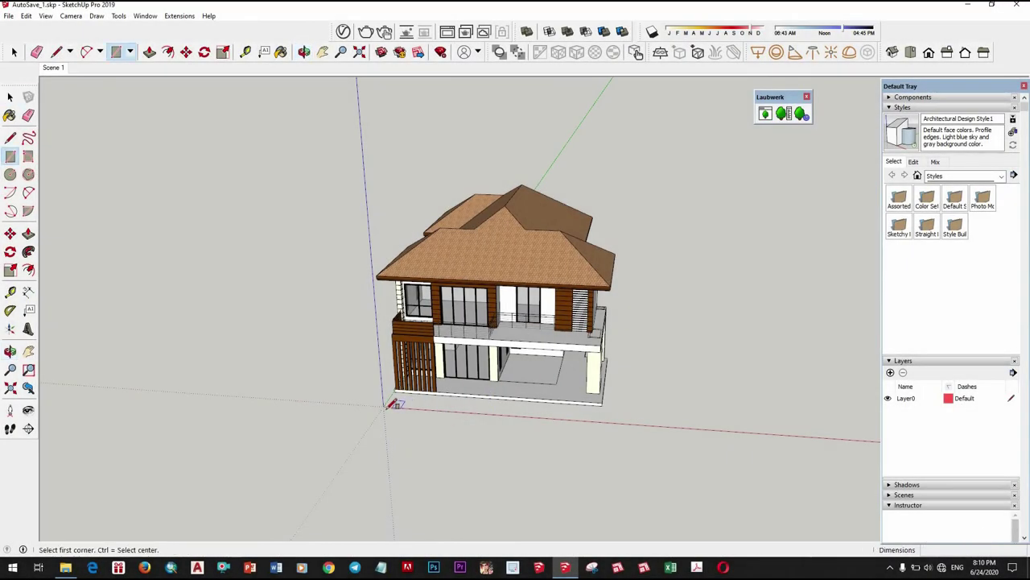
Step: Finish the large ground rectangle from the house corner and select the new face
scroll(766, 352, "down", 2)
middle_click_drag(624, 296, 699, 271)
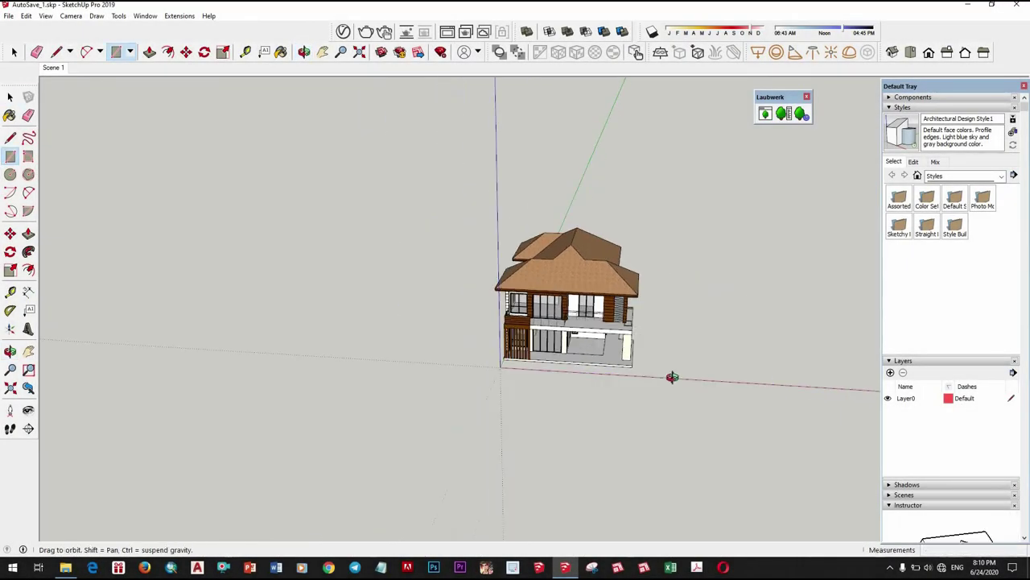
left_click(636, 345)
key("space")
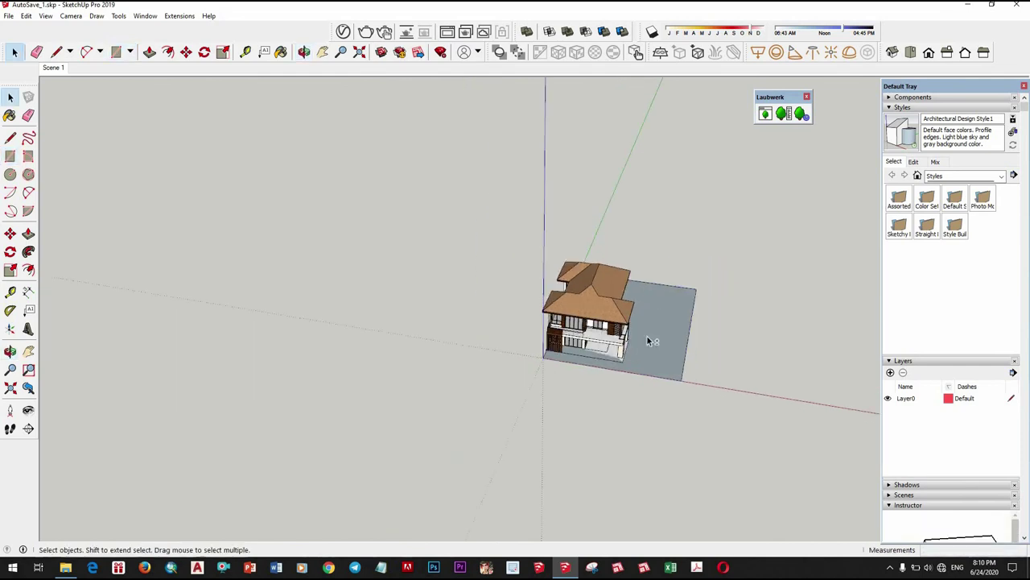
mouse_move(646, 335)
middle_mouse_down()
mouse_move(840, 283)
mouse_move(611, 322)
middle_mouse_up()
scroll(839, 284, "up", 3)
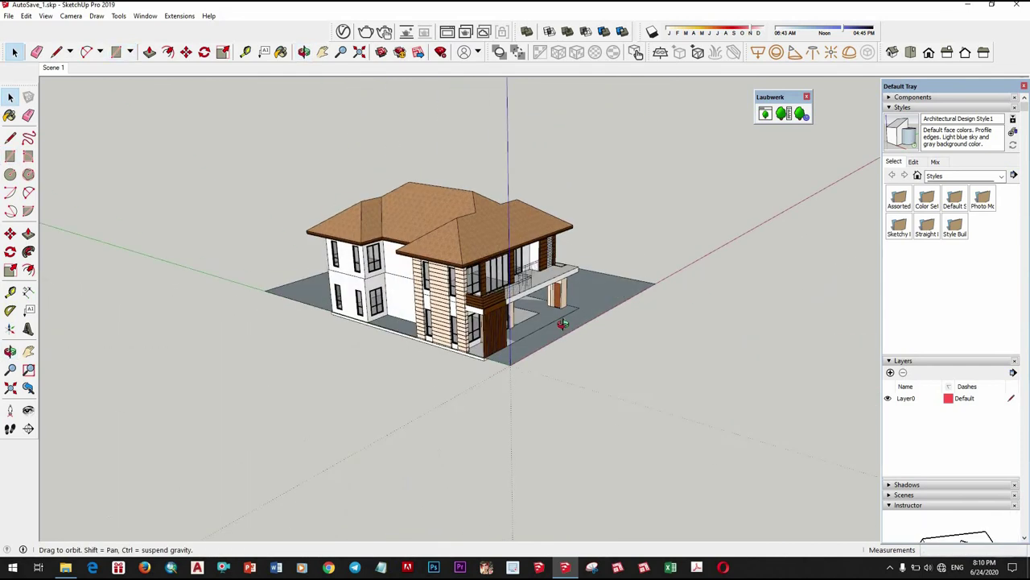
left_click(611, 325)
Step: Make the ground plot face into a group
right_click(610, 325)
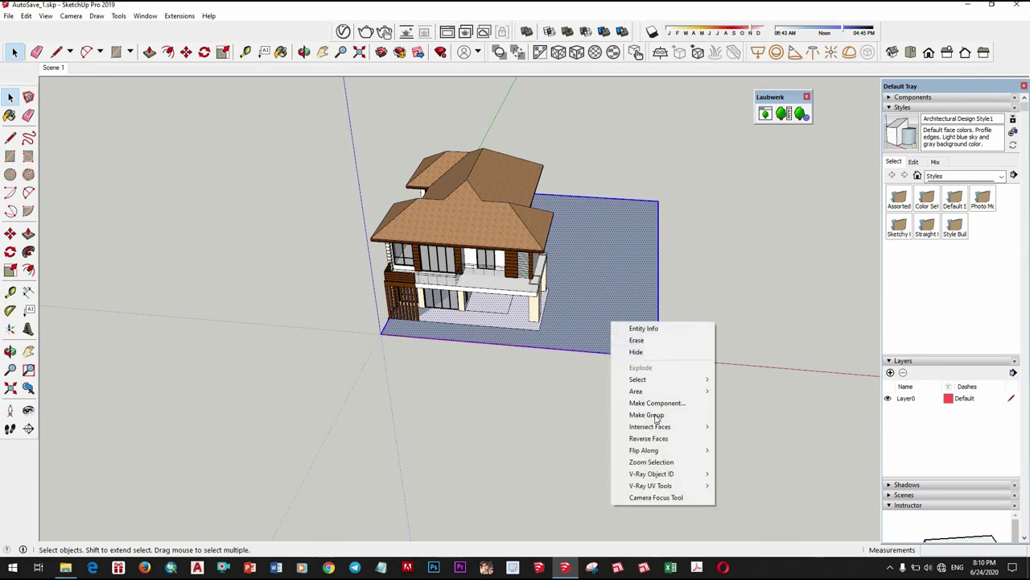
left_click(644, 416)
mouse_move(604, 352)
middle_mouse_down()
mouse_move(589, 158)
mouse_move(346, 359)
mouse_move(362, 281)
mouse_move(528, 379)
mouse_move(615, 332)
middle_mouse_up()
scroll(549, 369, "down", 3)
mouse_move(549, 369)
middle_mouse_down()
mouse_move(607, 276)
mouse_move(552, 121)
mouse_move(290, 131)
mouse_move(663, 405)
mouse_move(658, 361)
mouse_move(616, 375)
mouse_move(774, 320)
mouse_move(407, 153)
middle_mouse_up()
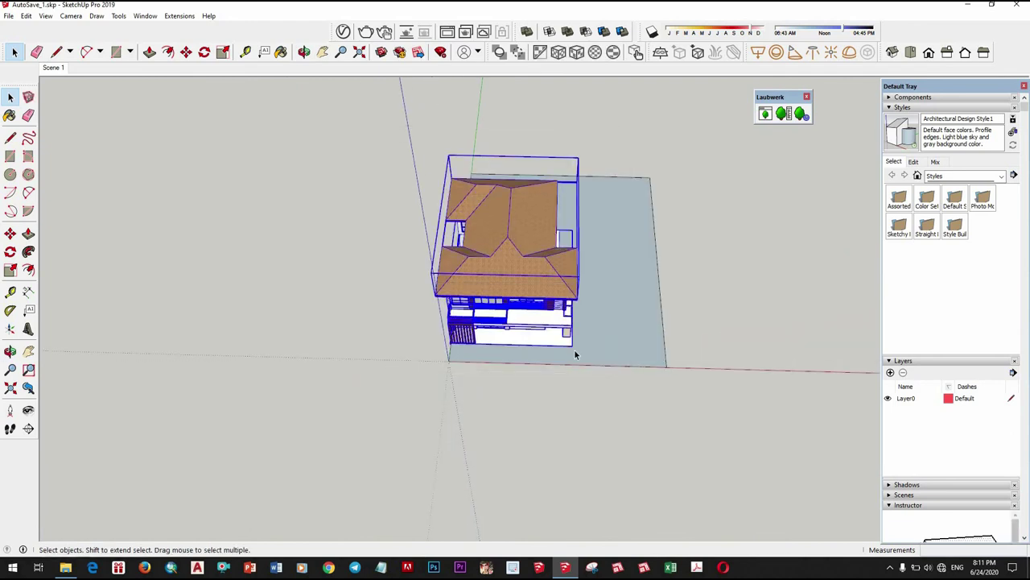
scroll(575, 353, "up", 3)
scroll(580, 358, "up", 3)
mouse_move(580, 358)
middle_mouse_down()
mouse_move(578, 222)
mouse_move(591, 247)
mouse_move(515, 448)
mouse_move(515, 395)
middle_mouse_up()
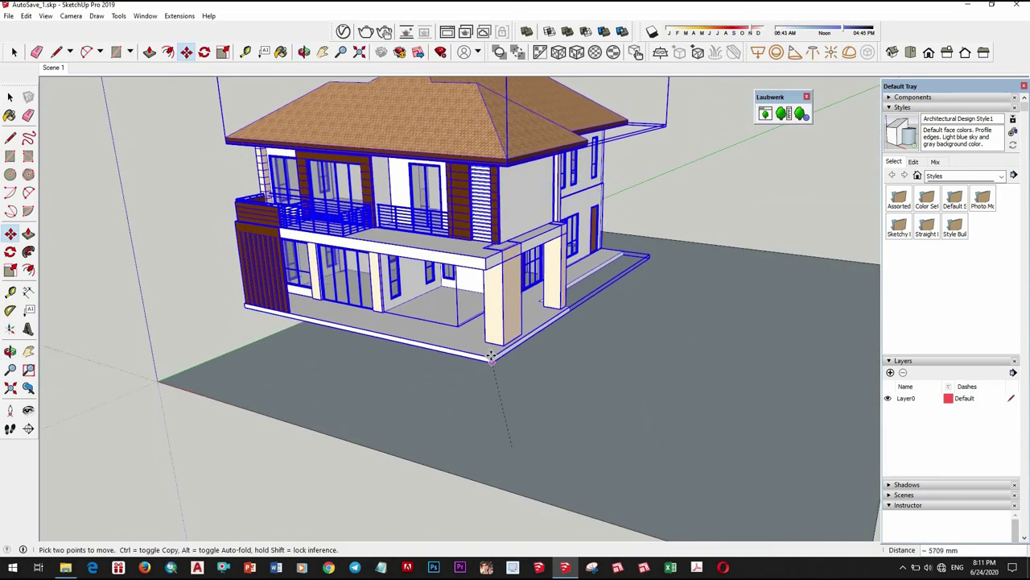
Step: Move the house 200mm along the red axis and 200mm along the green axis onto the plot
type("200")
key("Return")
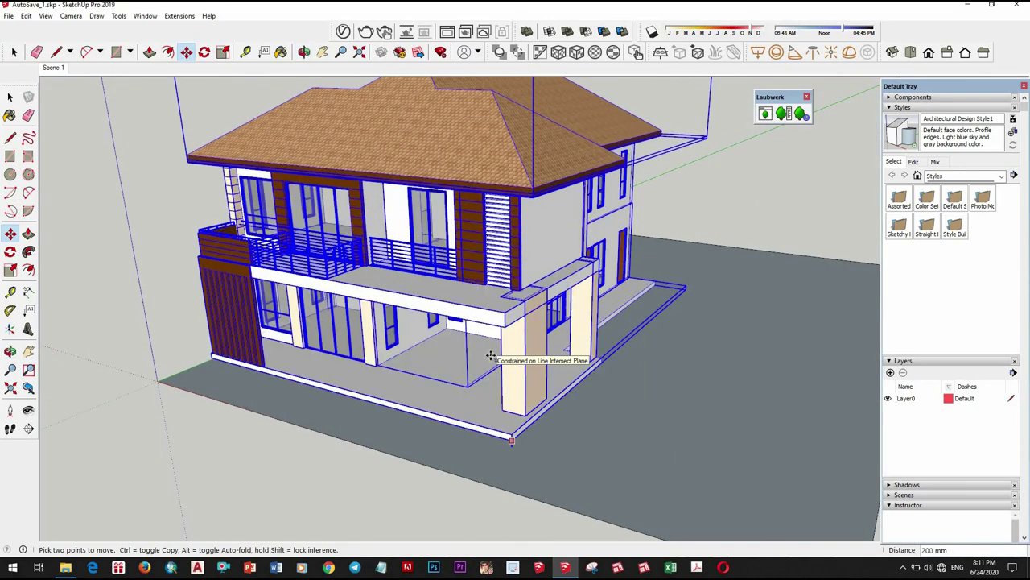
key("Left")
key("Left")
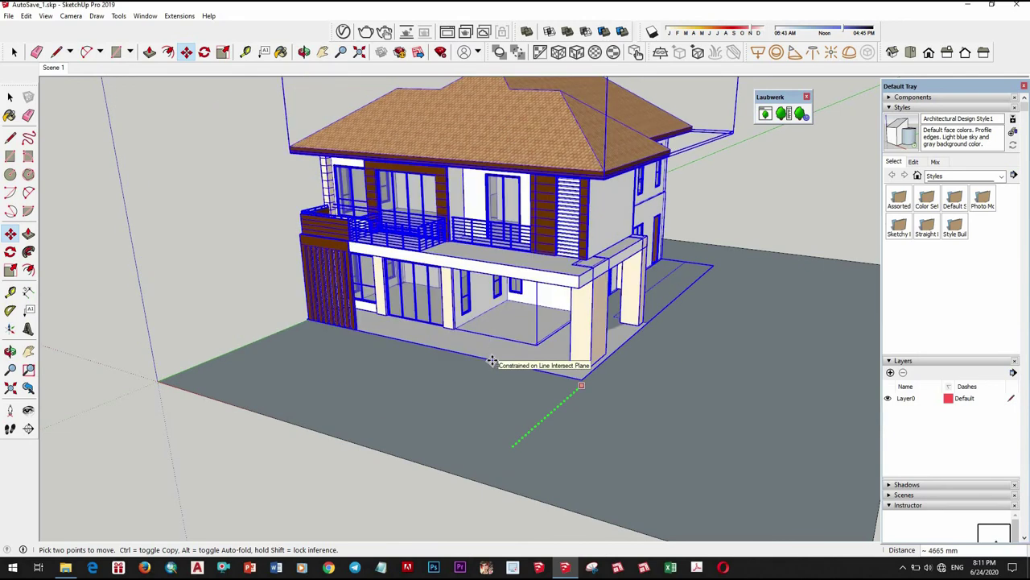
type("200")
key("Return")
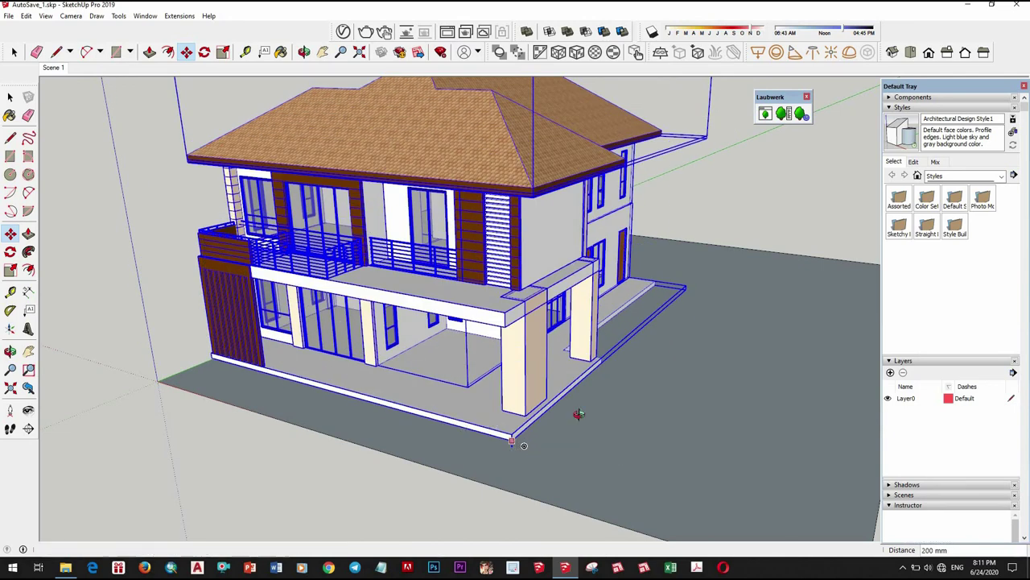
scroll(578, 413, "down", 5)
middle_click_drag(578, 413, 578, 431)
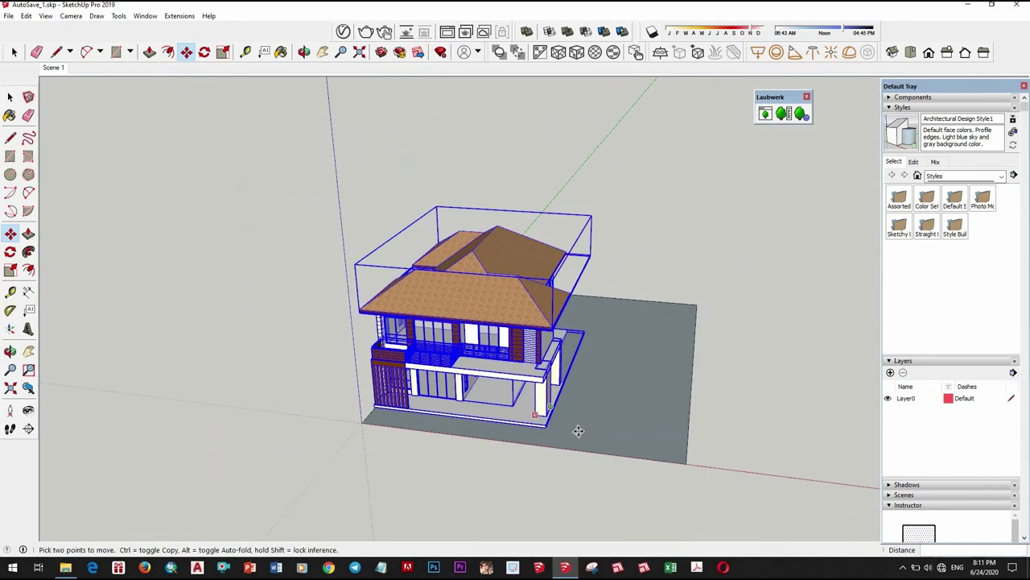
scroll(614, 392, "down", 2)
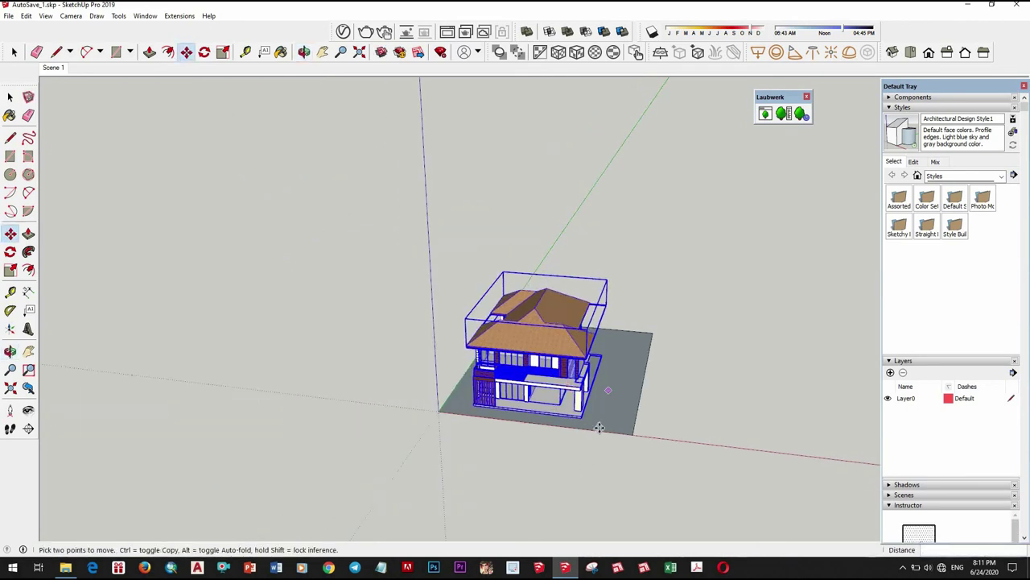
middle_click_drag(602, 424, 617, 379)
mouse_move(439, 397)
middle_mouse_down()
mouse_move(472, 386)
mouse_move(732, 414)
mouse_move(357, 384)
mouse_move(544, 390)
mouse_move(483, 414)
mouse_move(555, 358)
mouse_move(347, 305)
mouse_move(435, 386)
mouse_move(451, 379)
mouse_move(225, 232)
mouse_move(594, 372)
mouse_move(616, 361)
mouse_move(552, 386)
mouse_move(606, 392)
middle_mouse_up()
scroll(504, 408, "up", 2)
scroll(594, 372, "up", 2)
scroll(616, 362, "up", 2)
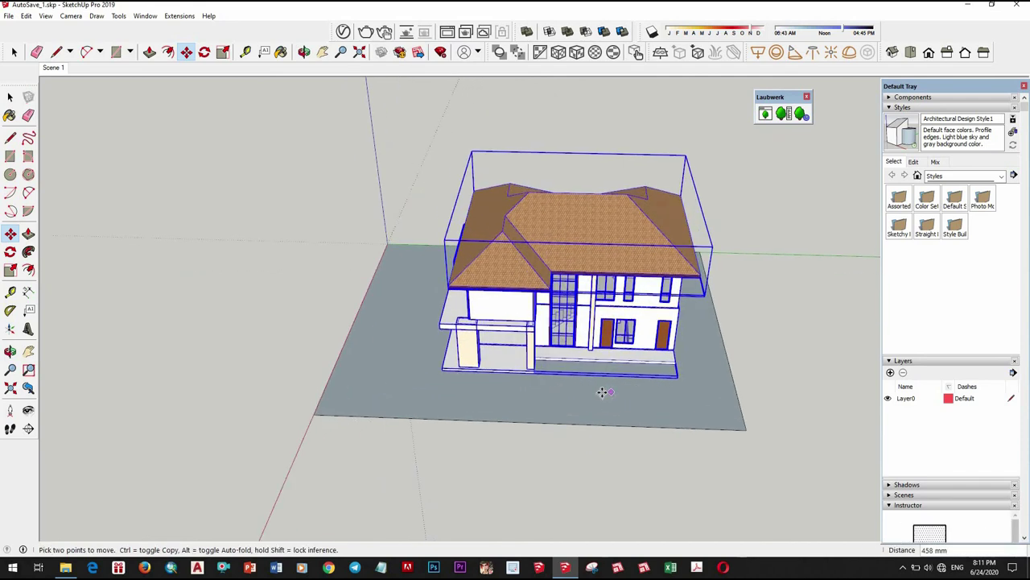
mouse_move(598, 432)
middle_mouse_down()
mouse_move(724, 368)
mouse_move(780, 306)
mouse_move(706, 448)
mouse_move(581, 418)
middle_mouse_up()
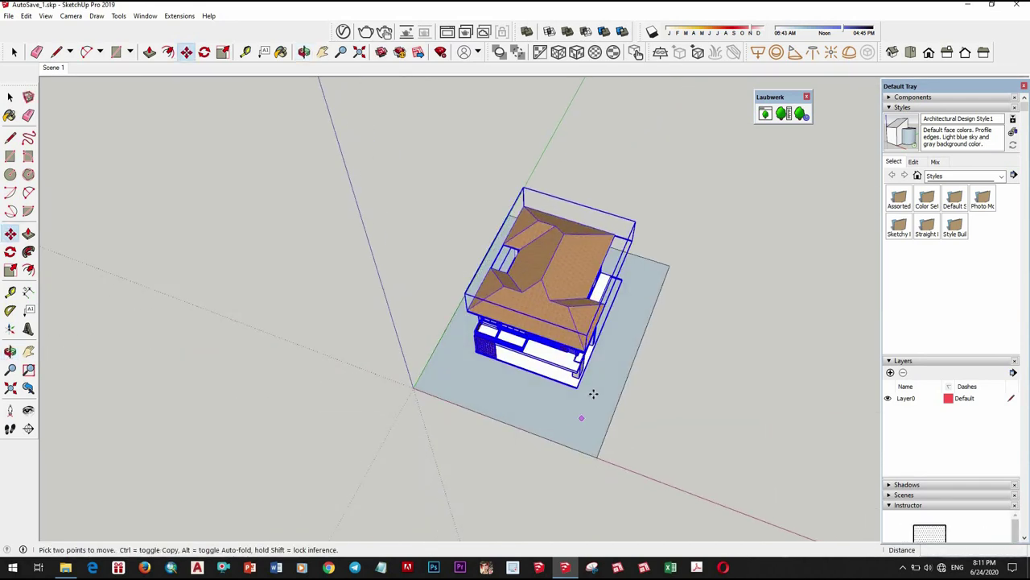
scroll(582, 387, "down", 3)
middle_click_drag(614, 349, 587, 392)
Step: Pull the ground plot face upward into a thick raised slab
key("space")
scroll(593, 387, "up", 4)
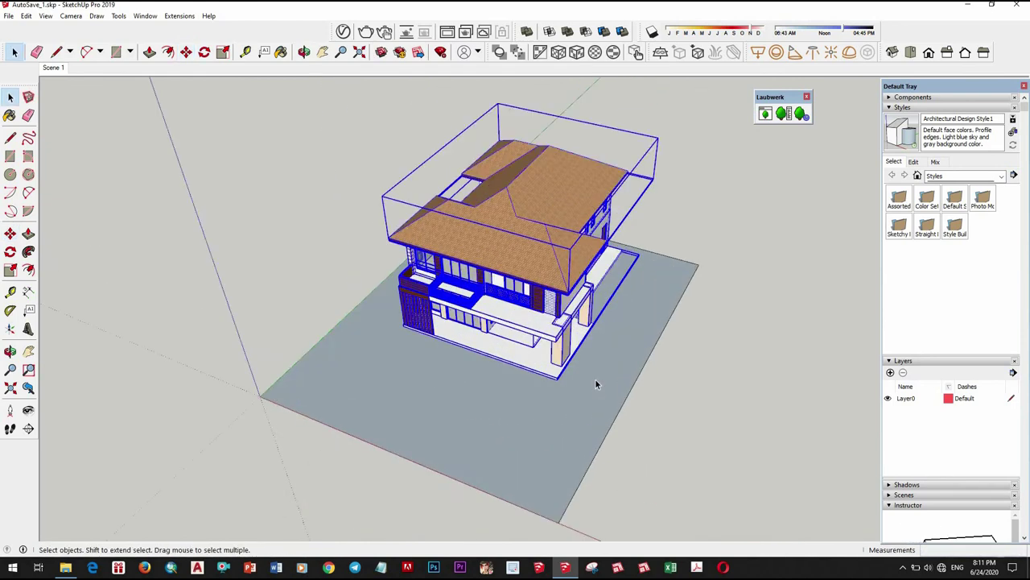
scroll(522, 280, "up", 3)
middle_click_drag(523, 280, 575, 335)
left_click(574, 350)
scroll(574, 350, "up", 3)
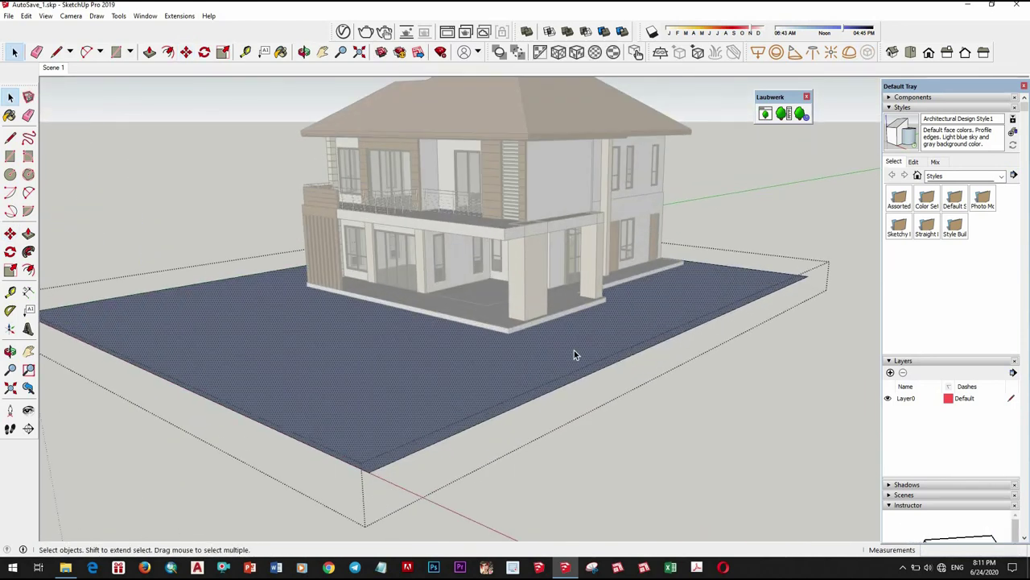
left_click(577, 367)
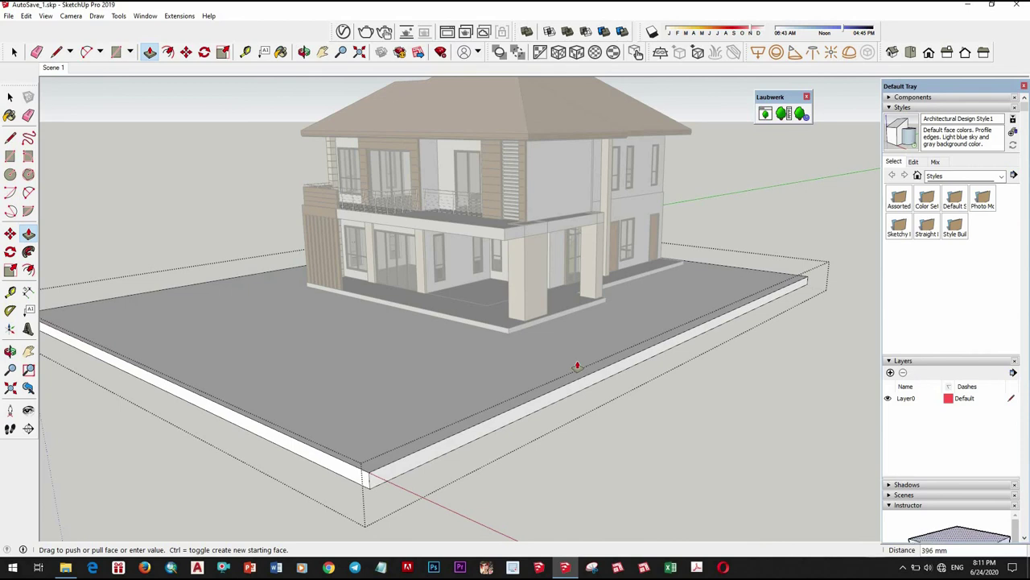
left_click(760, 389)
key("space")
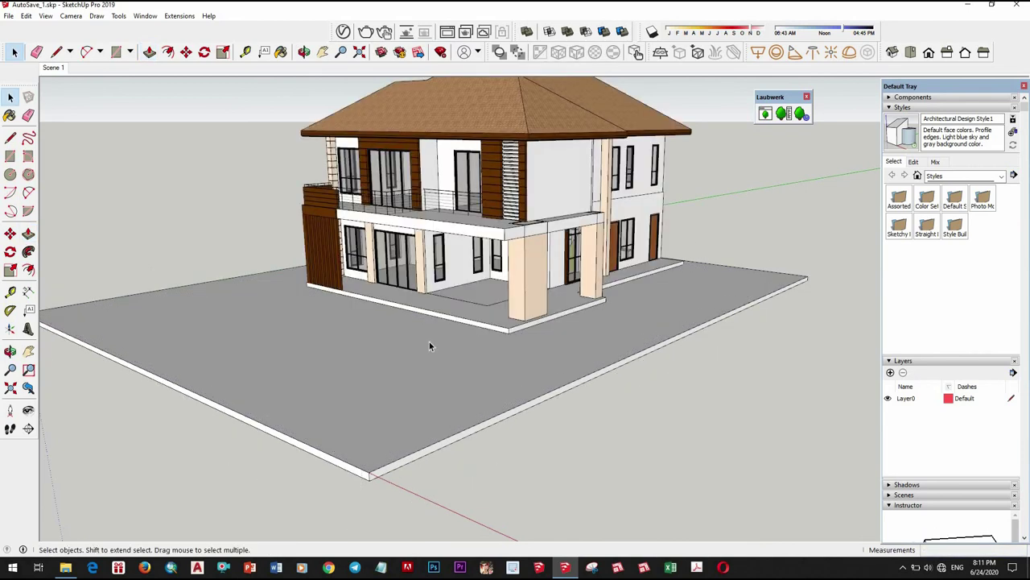
scroll(460, 370, "down", 2)
Step: Push/pull the front face of the house's ground-floor slab forward toward the front
mouse_move(460, 370)
middle_mouse_down()
mouse_move(580, 346)
mouse_move(561, 365)
mouse_move(586, 373)
middle_mouse_up()
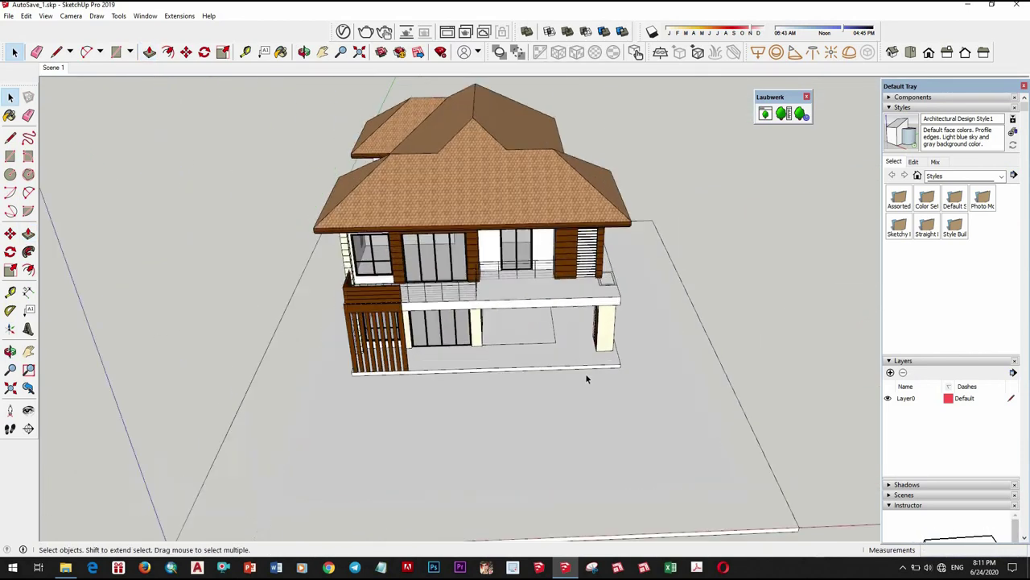
scroll(585, 373, "up", 3)
scroll(595, 363, "up", 2)
triple_click(595, 369)
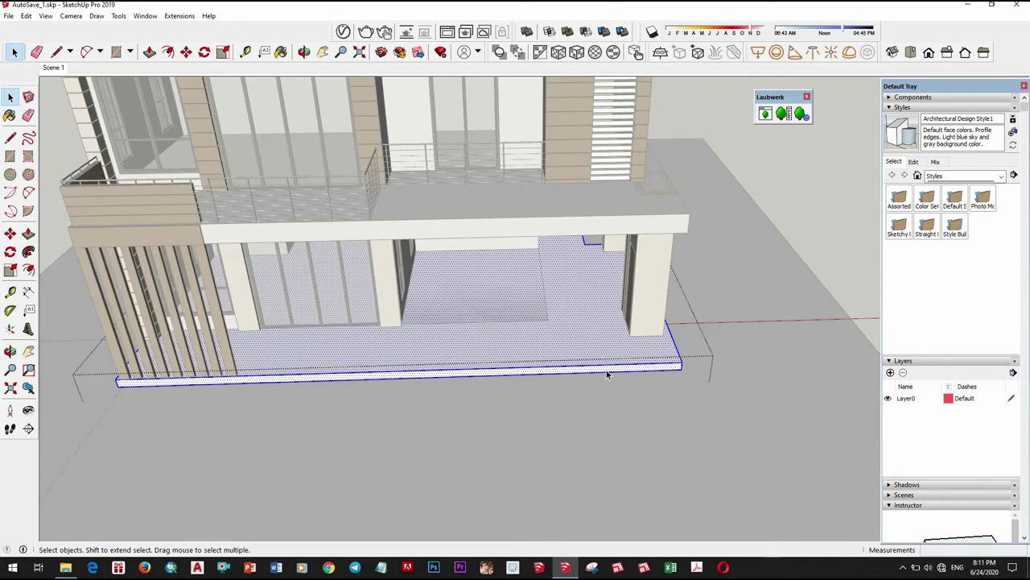
left_click(608, 375)
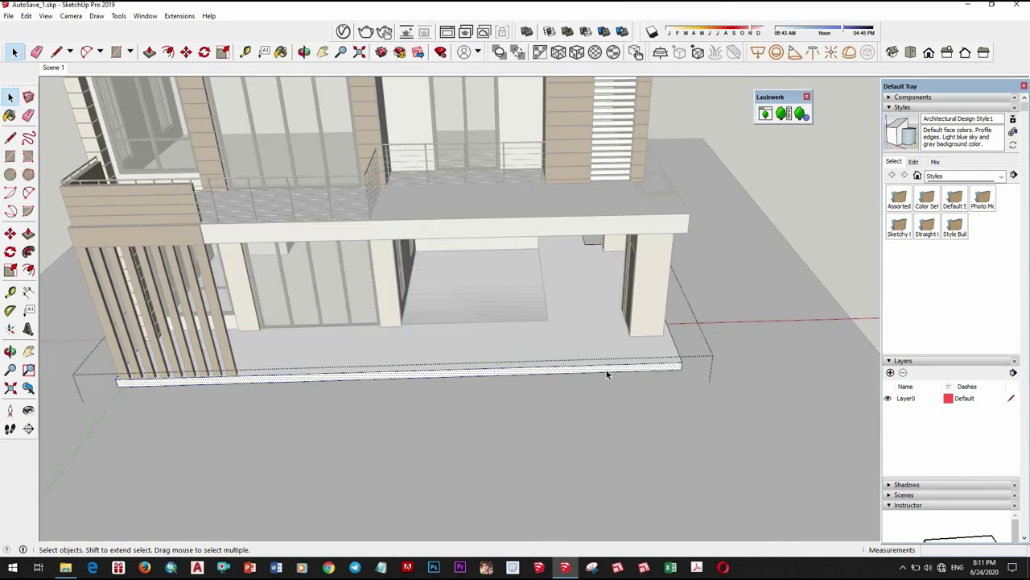
left_click(601, 465)
scroll(613, 358, "down", 5)
key("space")
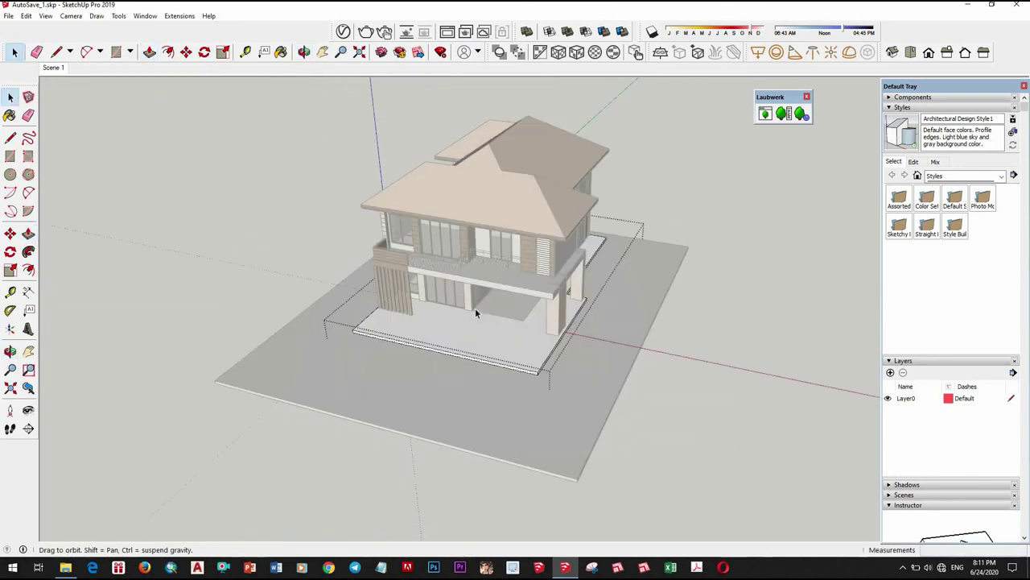
scroll(472, 292, "up", 4)
mouse_move(476, 311)
middle_mouse_down()
mouse_move(472, 292)
mouse_move(387, 257)
mouse_move(421, 276)
middle_mouse_up()
scroll(461, 339, "up", 2)
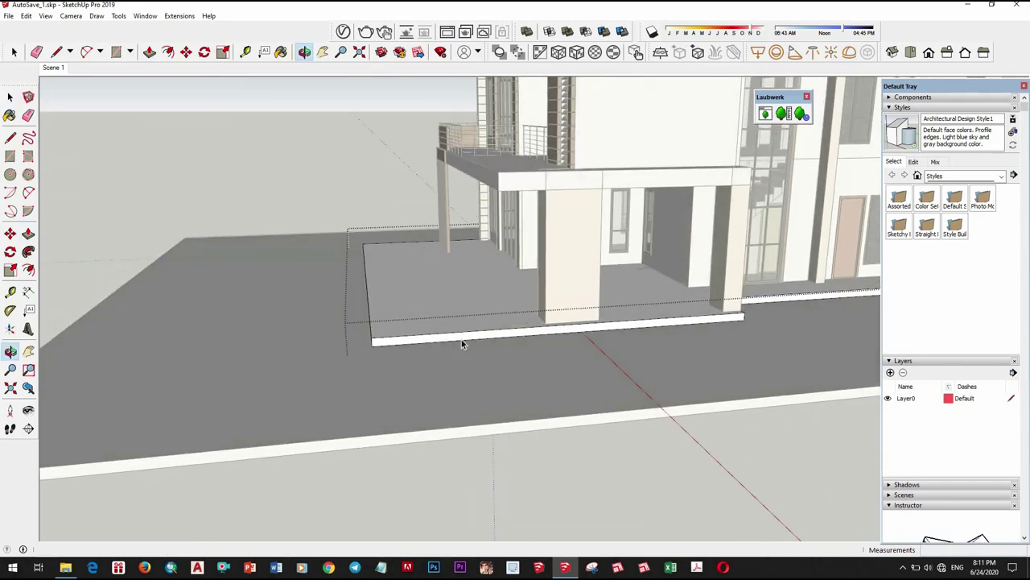
scroll(464, 344, "up", 2)
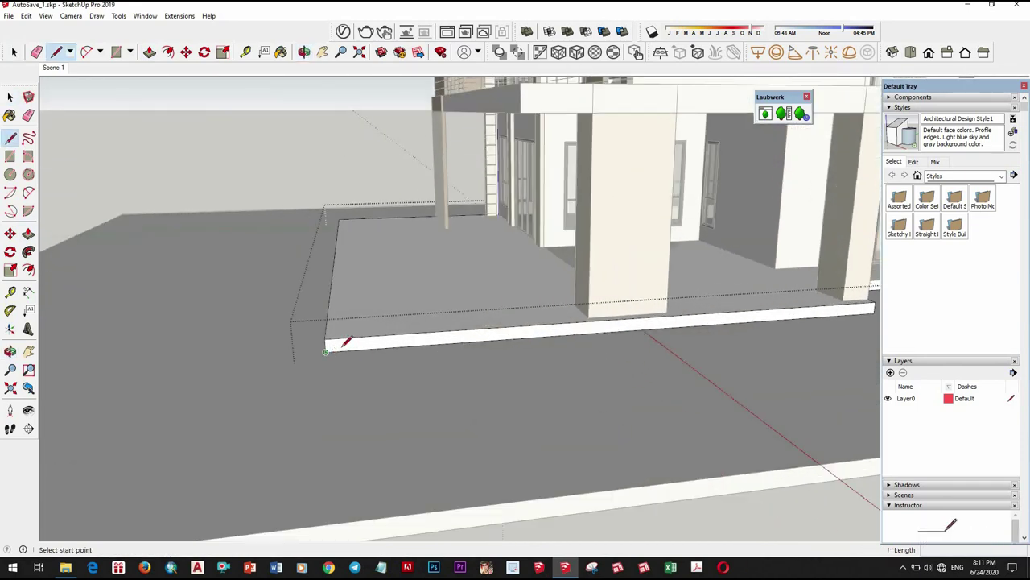
left_click(449, 330)
key("space")
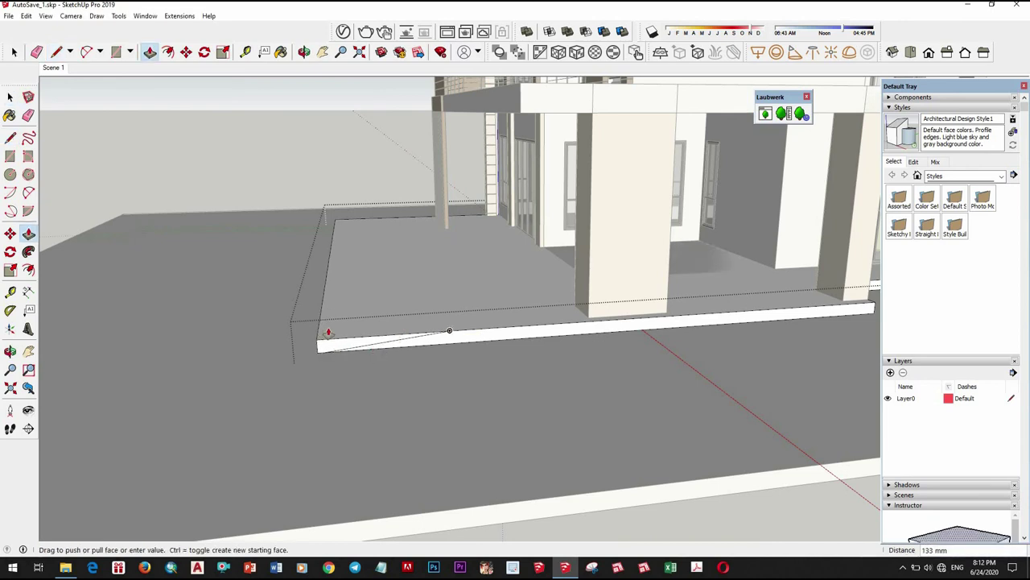
scroll(352, 297, "down", 4)
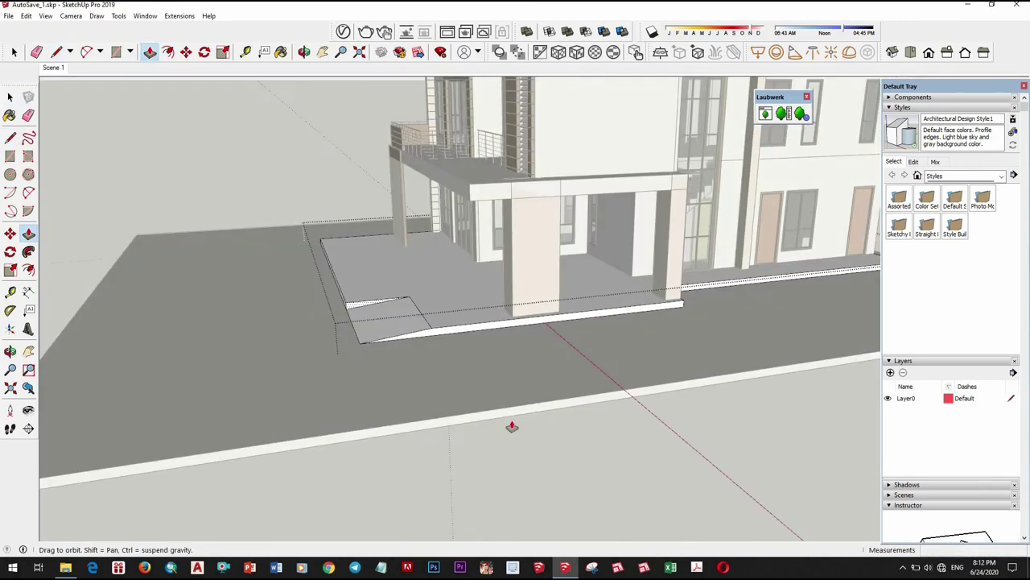
middle_click_drag(510, 425, 356, 402)
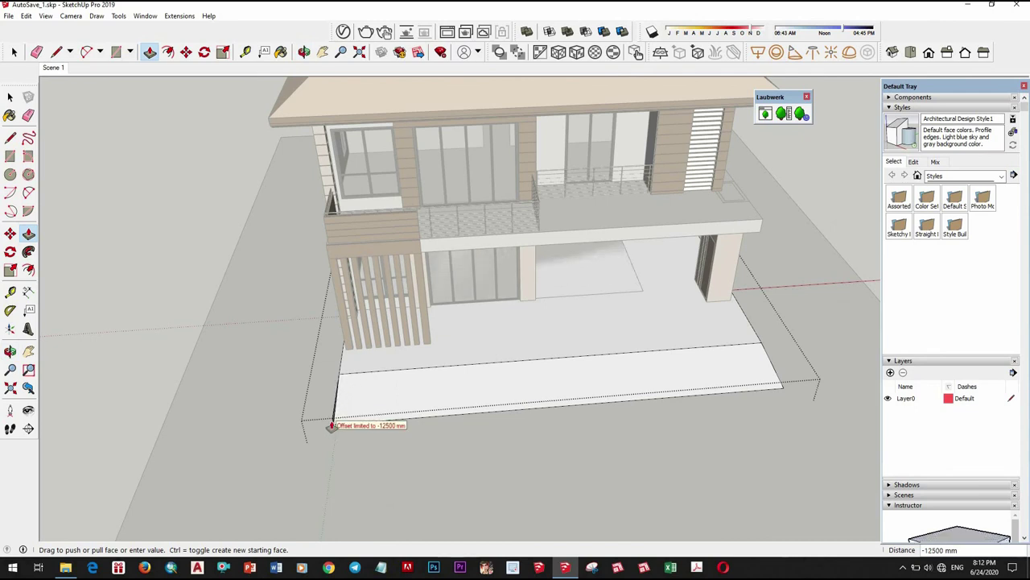
mouse_move(348, 344)
middle_mouse_down()
mouse_move(205, 320)
mouse_move(398, 368)
middle_mouse_up()
scroll(740, 260, "down", 3)
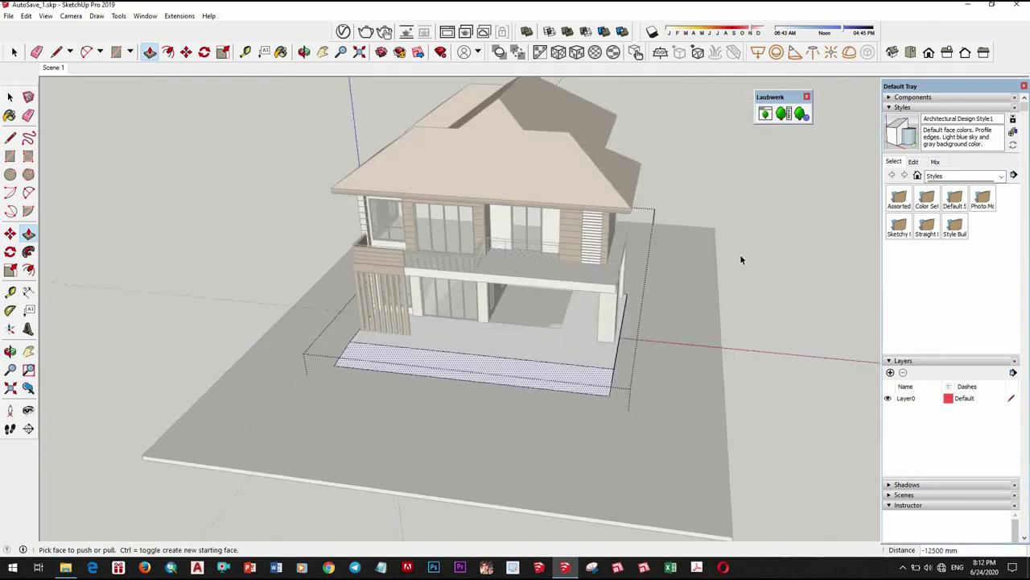
scroll(555, 348, "down", 2)
key("space")
mouse_move(593, 327)
middle_mouse_down()
mouse_move(622, 341)
mouse_move(467, 357)
mouse_move(511, 357)
middle_mouse_up()
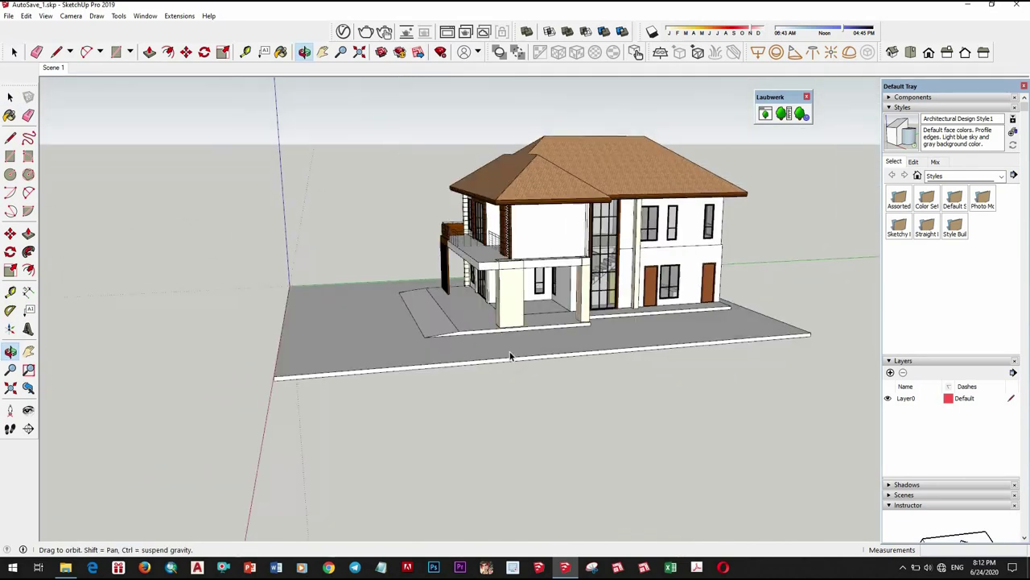
scroll(475, 404, "down", 2)
mouse_move(475, 404)
middle_mouse_down()
mouse_move(824, 389)
mouse_move(798, 299)
mouse_move(373, 266)
mouse_move(520, 330)
mouse_move(483, 391)
middle_mouse_up()
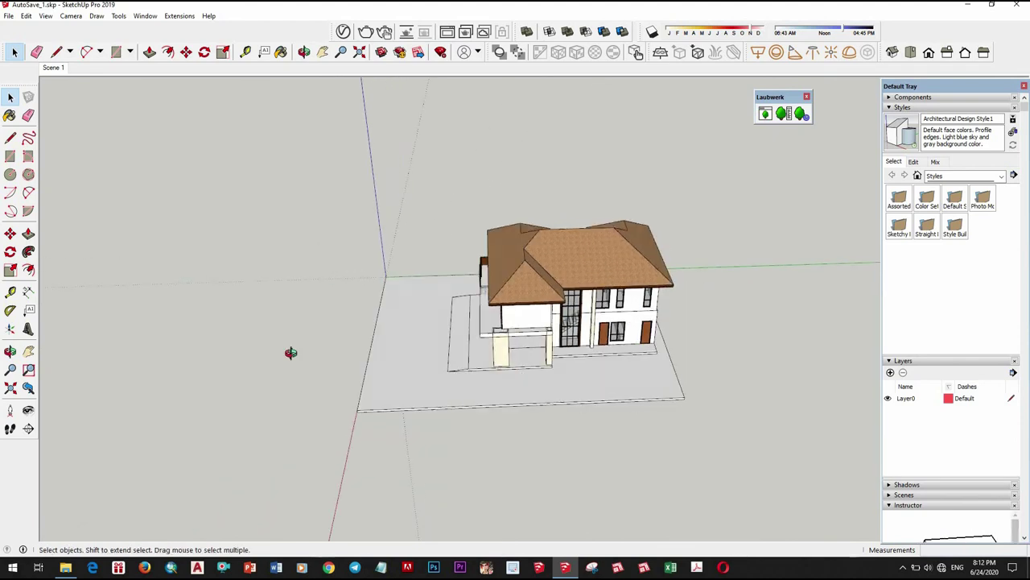
mouse_move(290, 352)
middle_mouse_down()
mouse_move(645, 400)
mouse_move(545, 408)
middle_mouse_up()
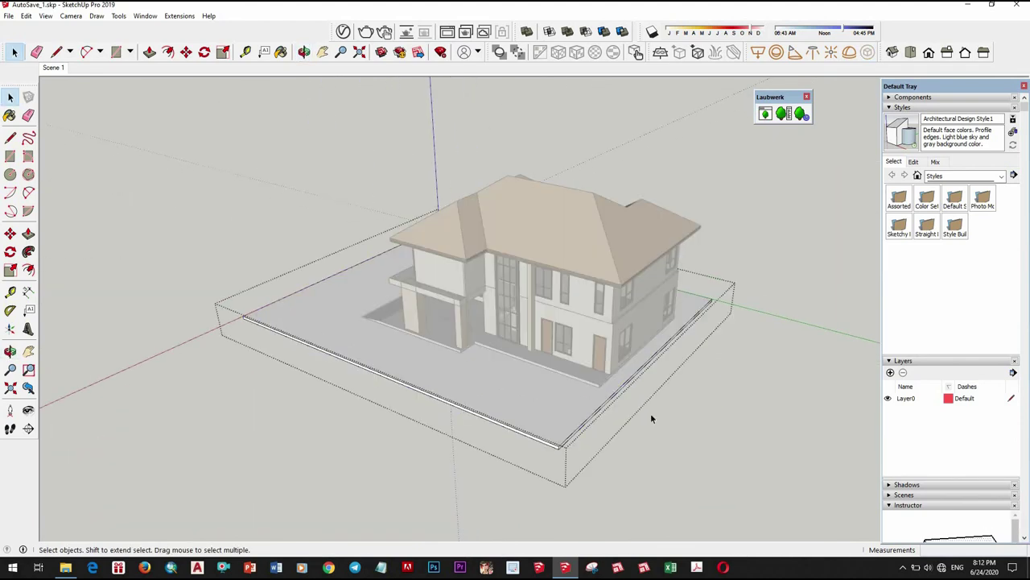
key("p")
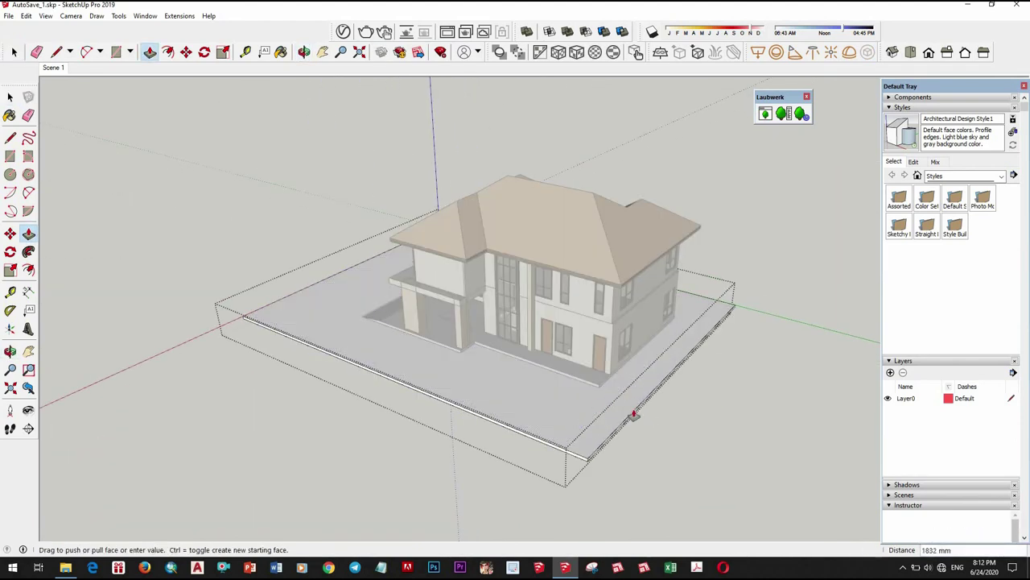
key("space")
mouse_move(764, 417)
middle_mouse_down()
mouse_move(495, 386)
mouse_move(543, 398)
mouse_move(529, 417)
mouse_move(646, 285)
mouse_move(577, 168)
mouse_move(477, 434)
mouse_move(453, 432)
mouse_move(474, 405)
mouse_move(414, 456)
mouse_move(431, 404)
middle_mouse_up()
scroll(451, 398, "up", 3)
scroll(470, 394, "down", 3)
scroll(434, 427, "up", 1)
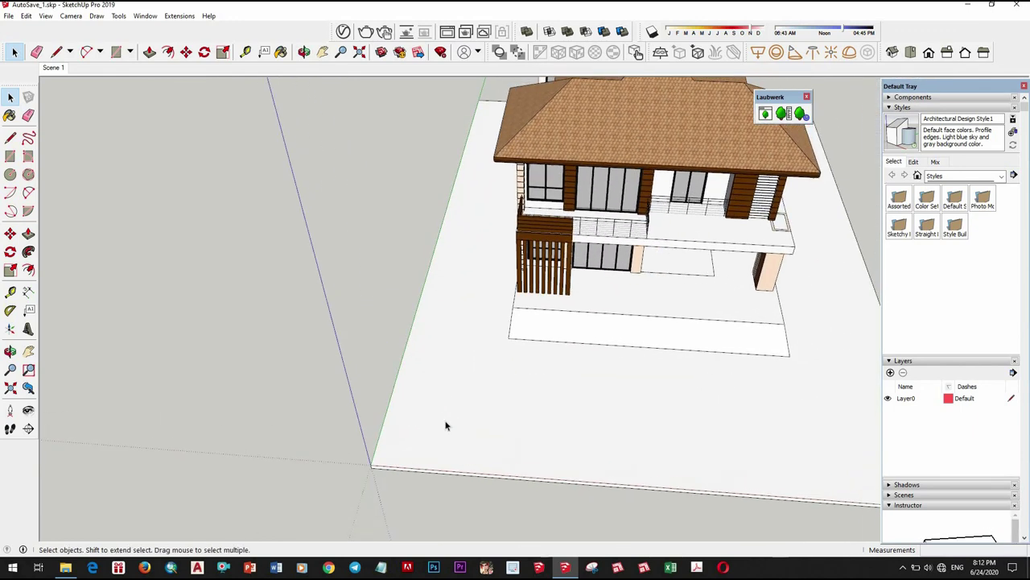
scroll(504, 435, "down", 3)
middle_click_drag(674, 389, 513, 420)
scroll(515, 421, "up", 2)
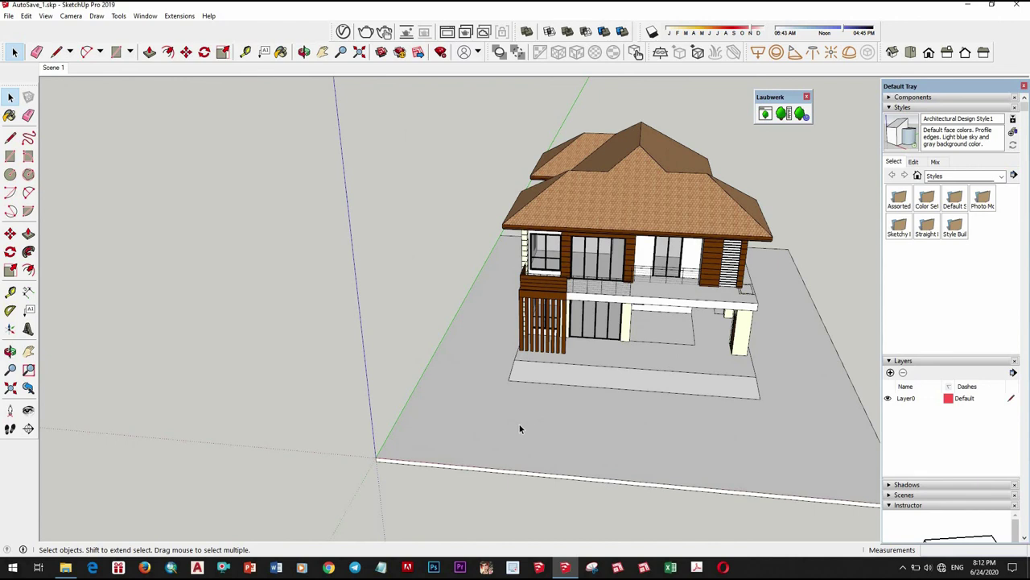
key("t")
scroll(390, 431, "up", 1)
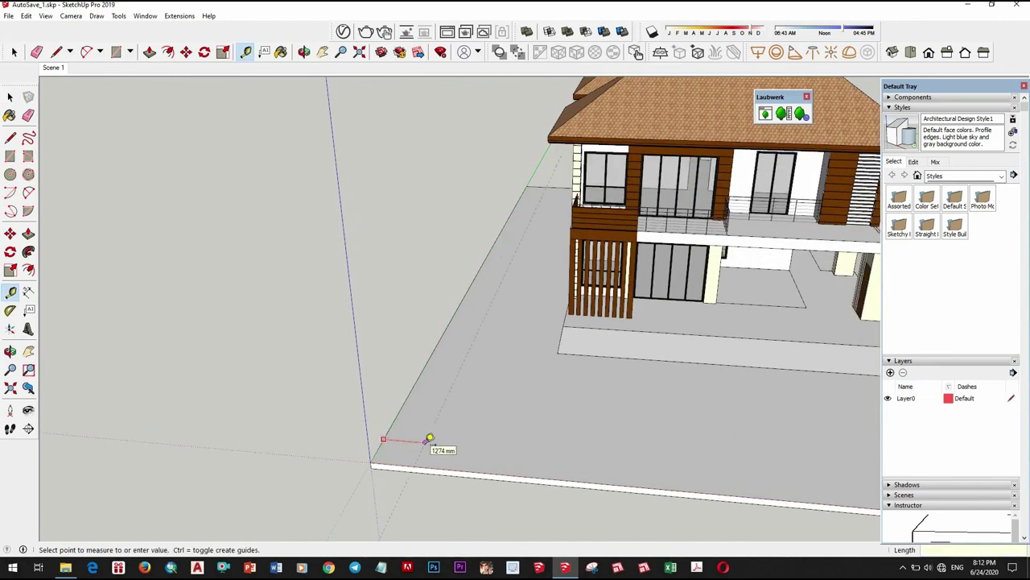
Step: From a top-down view, set the first corner of the 200 mm boundary strip
scroll(576, 414, "down", 3)
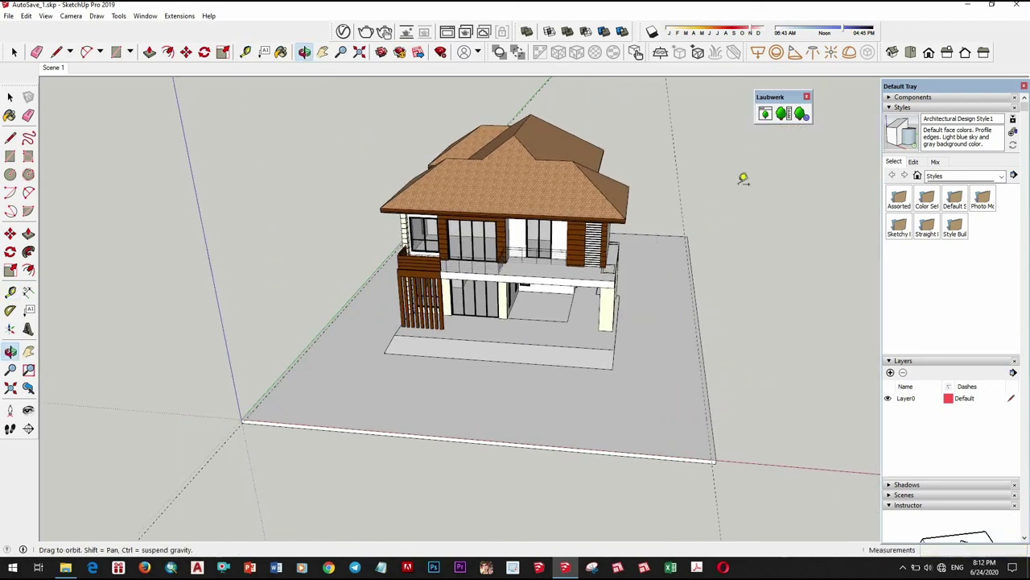
key("t")
scroll(713, 226, "up", 3)
middle_click_drag(713, 226, 683, 255)
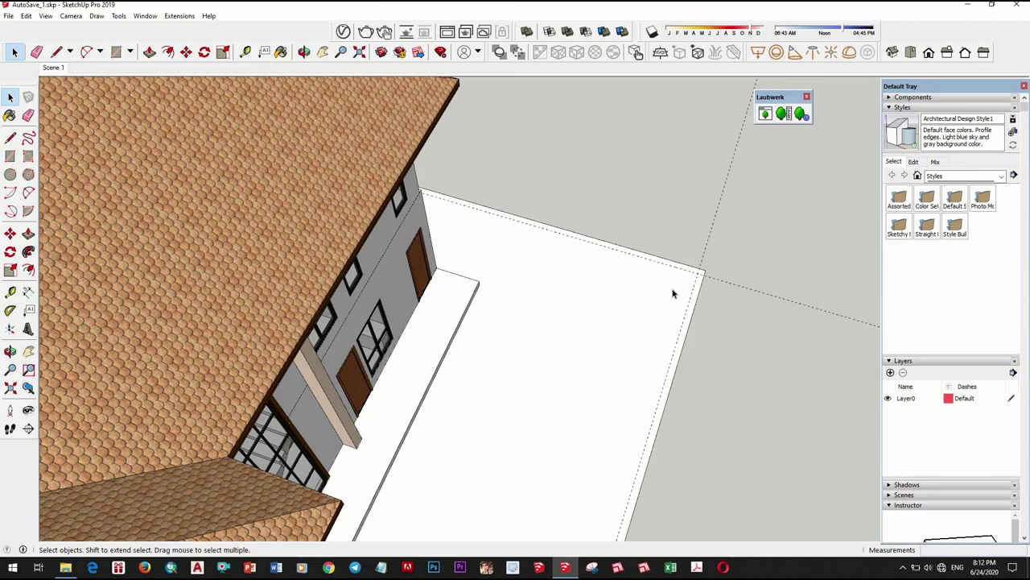
left_click(667, 359)
Step: Finish the thin strip along the slab edge at the opposite slab corner
scroll(630, 202, "down", 5)
middle_click_drag(629, 203, 641, 280)
scroll(582, 374, "up", 5)
scroll(573, 393, "up", 3)
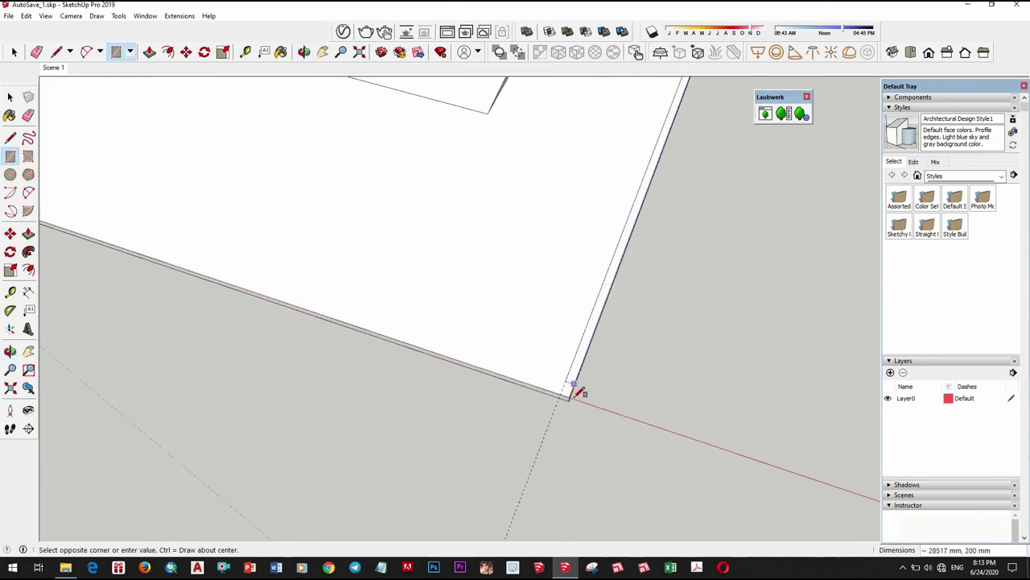
middle_click_drag(483, 338, 476, 258)
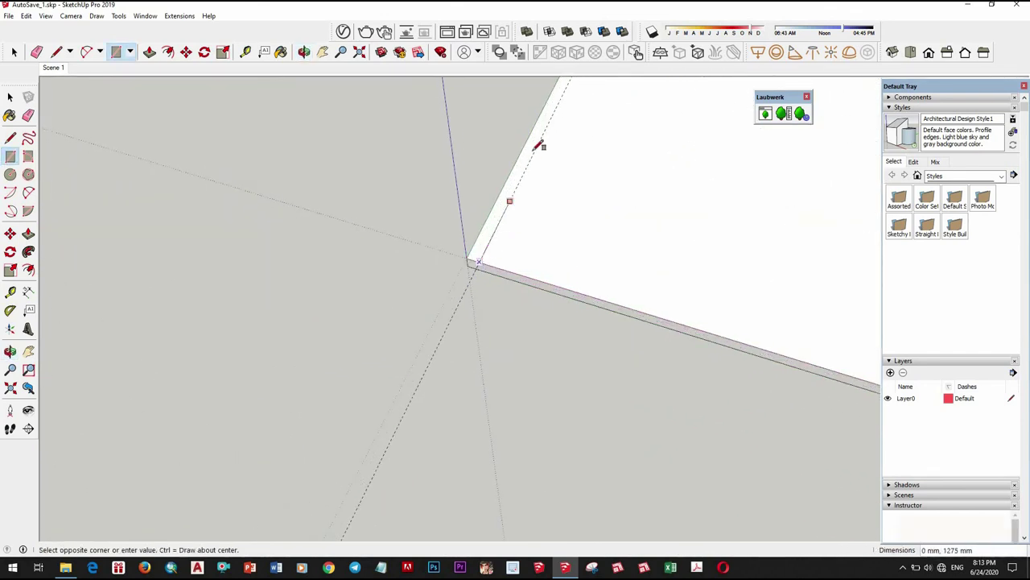
middle_click_drag(539, 146, 537, 299)
scroll(564, 242, "down", 5)
scroll(581, 202, "up", 3)
scroll(581, 206, "up", 3)
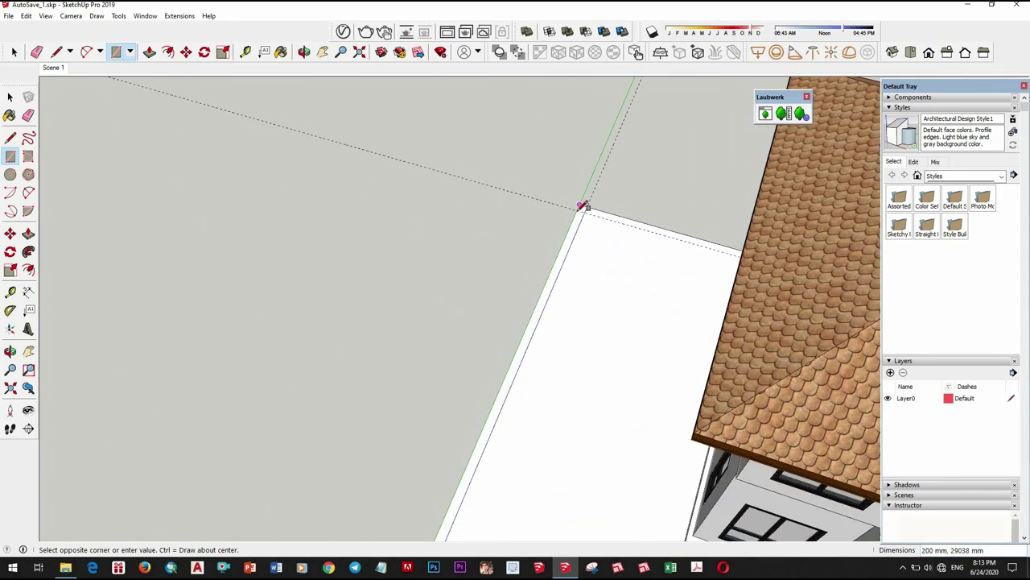
scroll(586, 200, "up", 2)
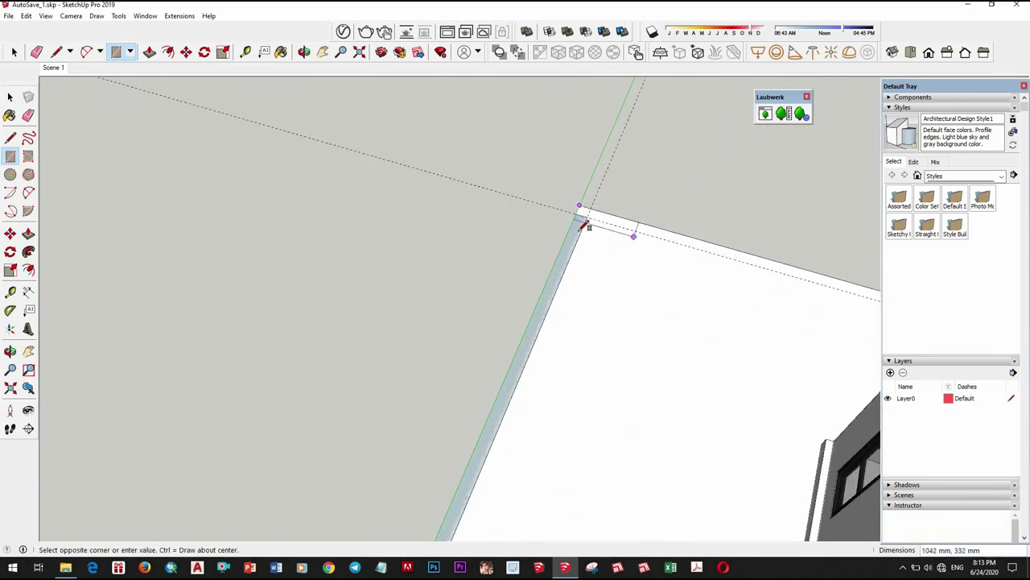
scroll(483, 229, "down", 4)
mouse_move(409, 235)
middle_mouse_down()
mouse_move(453, 214)
mouse_move(671, 324)
middle_mouse_up()
scroll(709, 325, "up", 4)
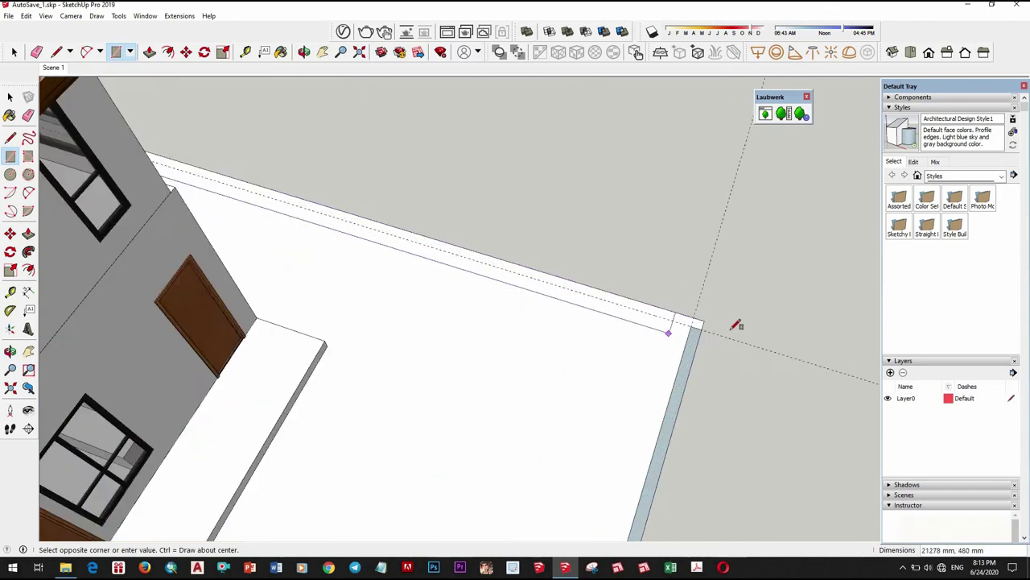
scroll(724, 326, "up", 2)
scroll(714, 324, "up", 1)
left_click(697, 336)
Step: Erase stray edges, then pull the boundary strip up 900 mm into a wall
key("space")
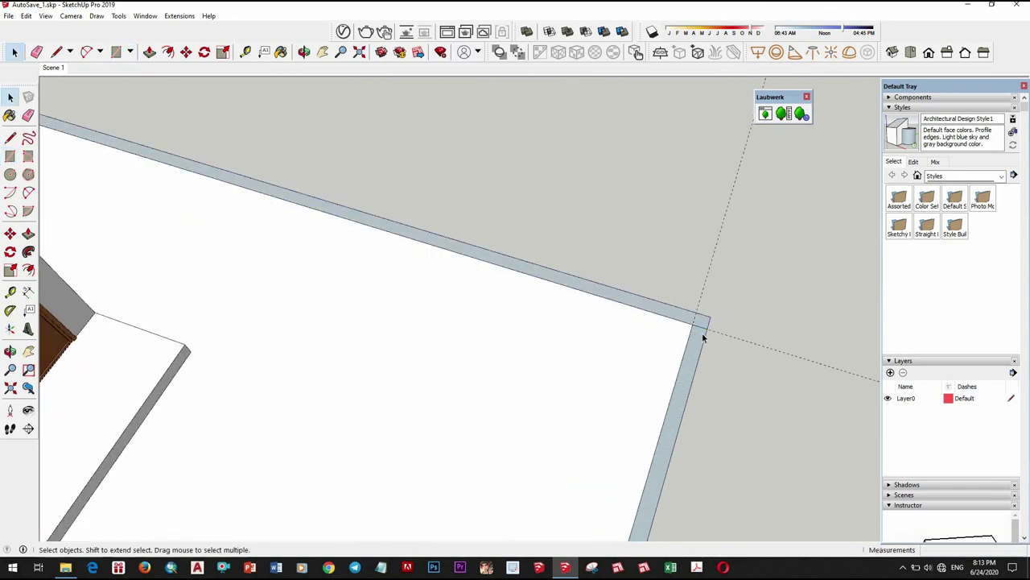
scroll(701, 328, "up", 1)
scroll(668, 290, "down", 3)
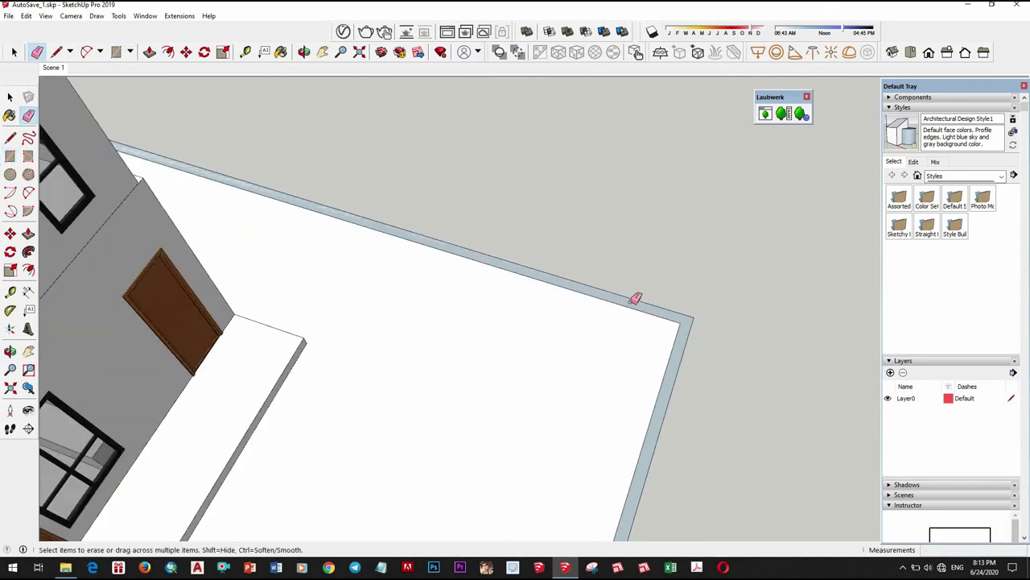
scroll(635, 296, "down", 3)
mouse_move(405, 352)
middle_mouse_down()
mouse_move(430, 391)
mouse_move(565, 362)
mouse_move(574, 203)
middle_mouse_up()
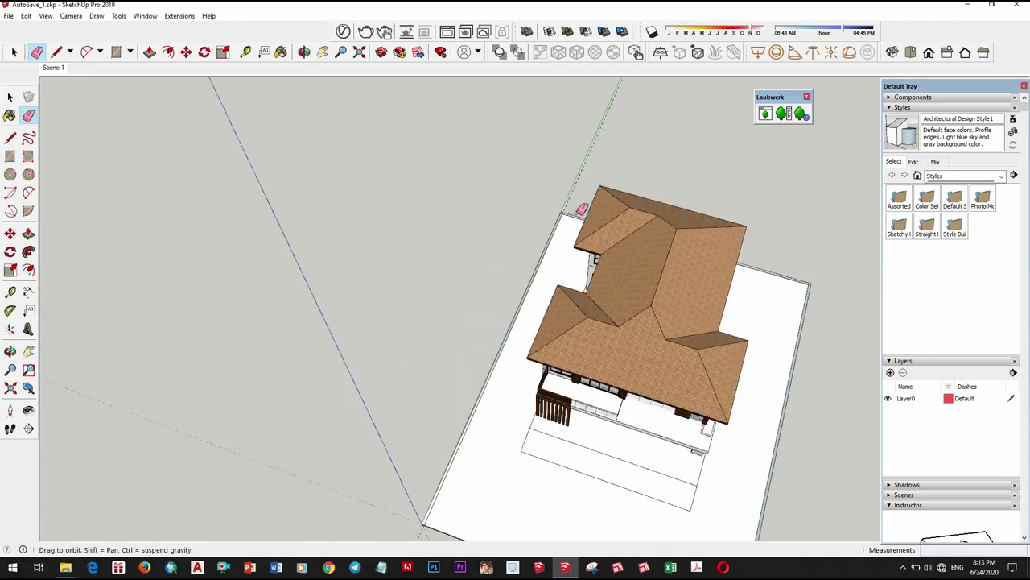
scroll(577, 232, "up", 3)
scroll(578, 239, "up", 2)
scroll(584, 244, "up", 1)
mouse_move(583, 243)
middle_mouse_down()
mouse_move(558, 253)
mouse_move(572, 279)
middle_mouse_up()
key("space")
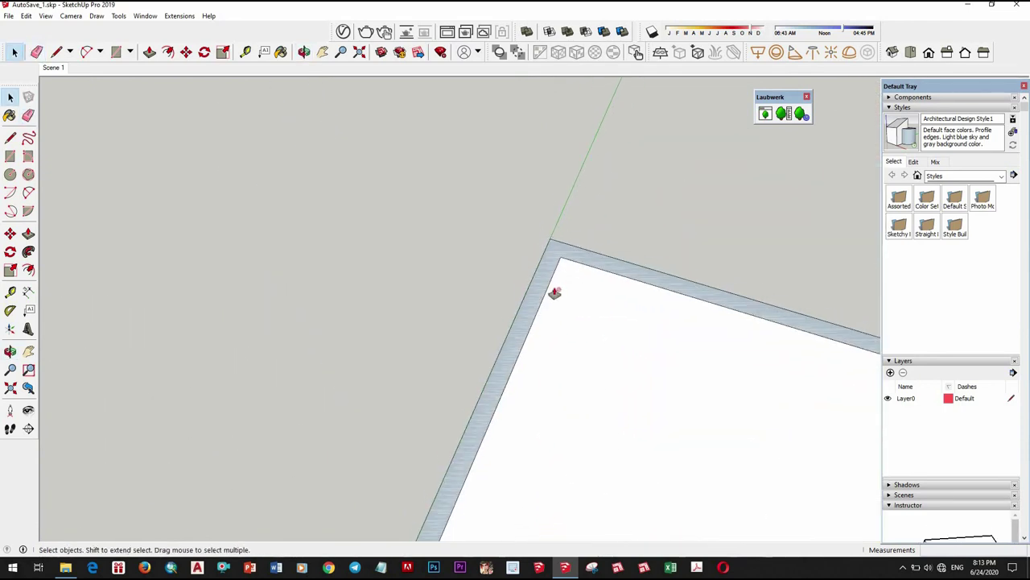
left_click_drag(539, 290, 548, 252)
type("900")
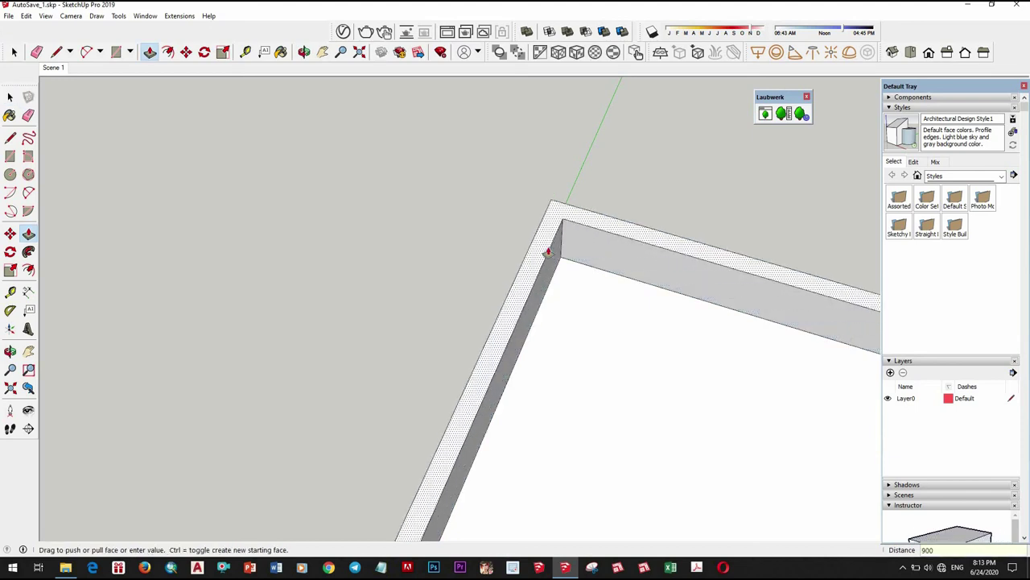
key("Return")
Step: Select the entire perimeter wall and make it a single group
key("space")
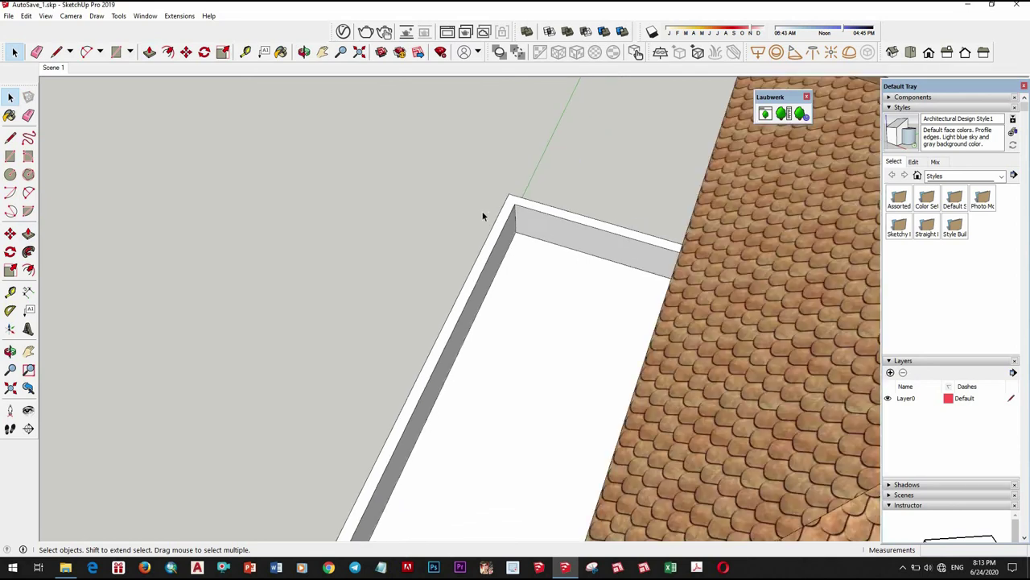
scroll(483, 217, "down", 3)
scroll(547, 321, "down", 3)
scroll(547, 321, "down", 3)
middle_click_drag(460, 398, 392, 347)
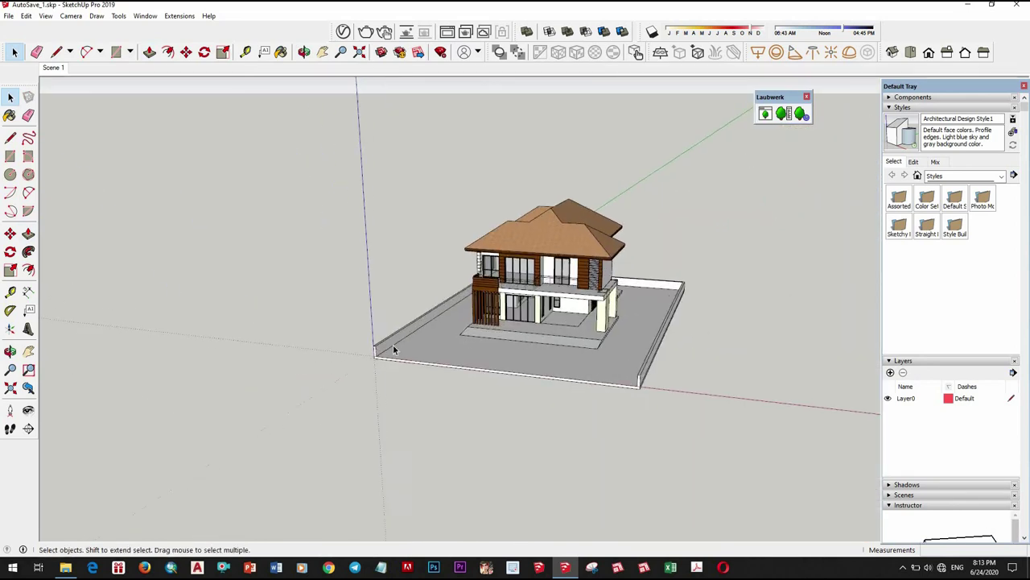
scroll(361, 320, "up", 3)
triple_click(338, 320)
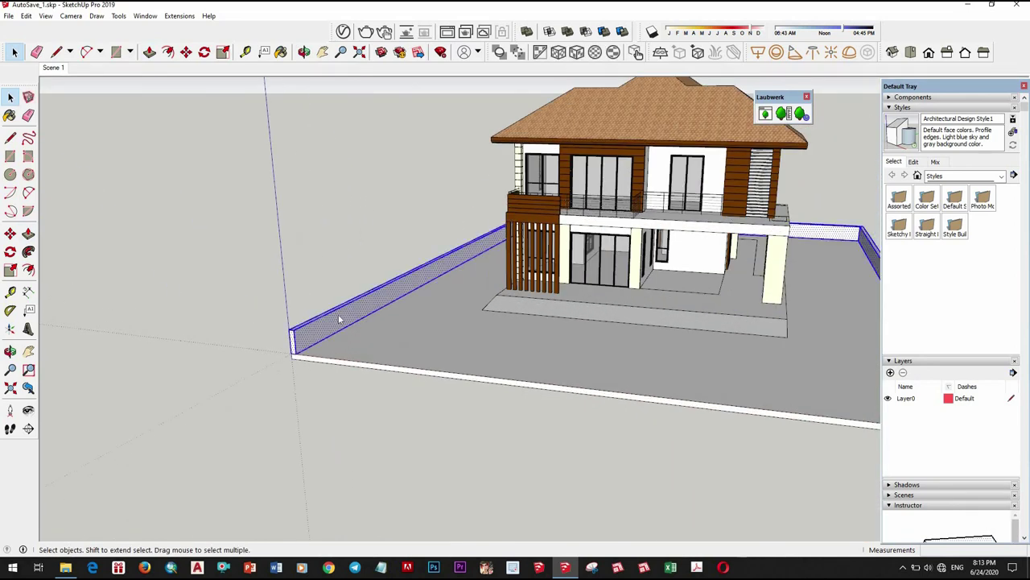
right_click(338, 320)
left_click(386, 408)
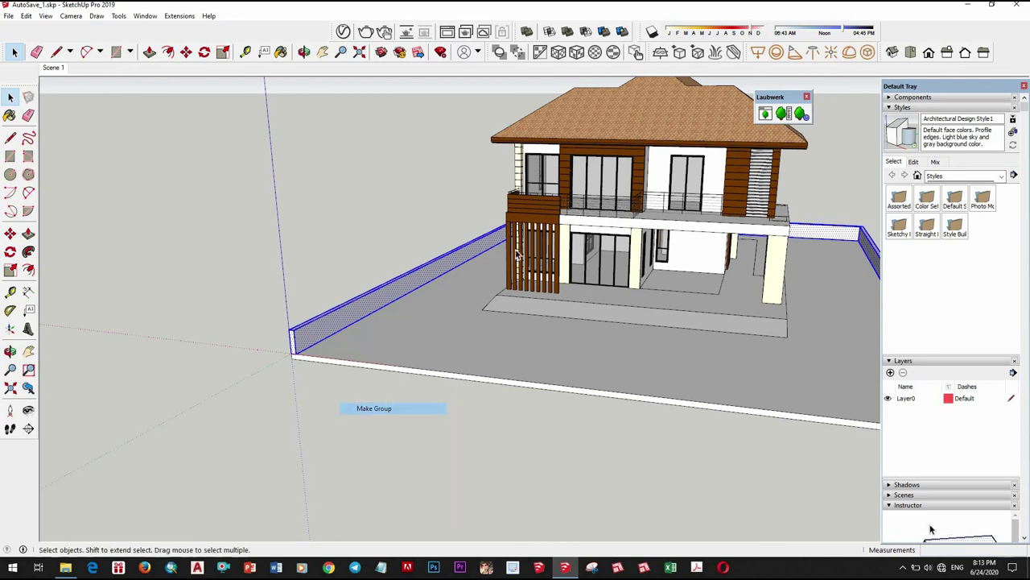
scroll(588, 349, "down", 3)
mouse_move(589, 349)
middle_mouse_down()
mouse_move(621, 292)
mouse_move(532, 293)
mouse_move(646, 344)
middle_mouse_up()
Step: Draw a long rectangle on the ground in front of the walled site
scroll(646, 345, "up", 2)
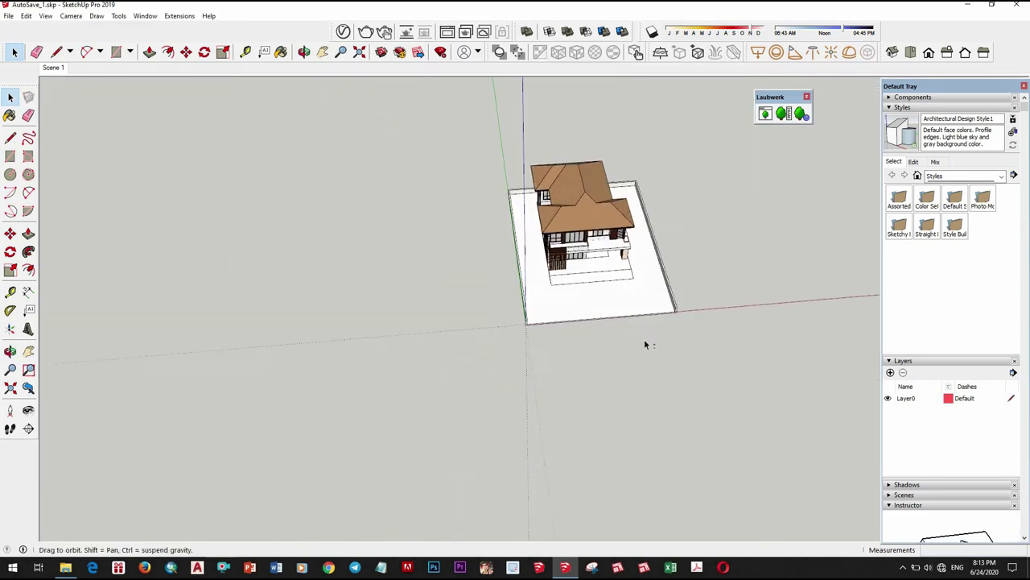
scroll(582, 296, "up", 2)
scroll(459, 297, "down", 2)
scroll(524, 309, "up", 3)
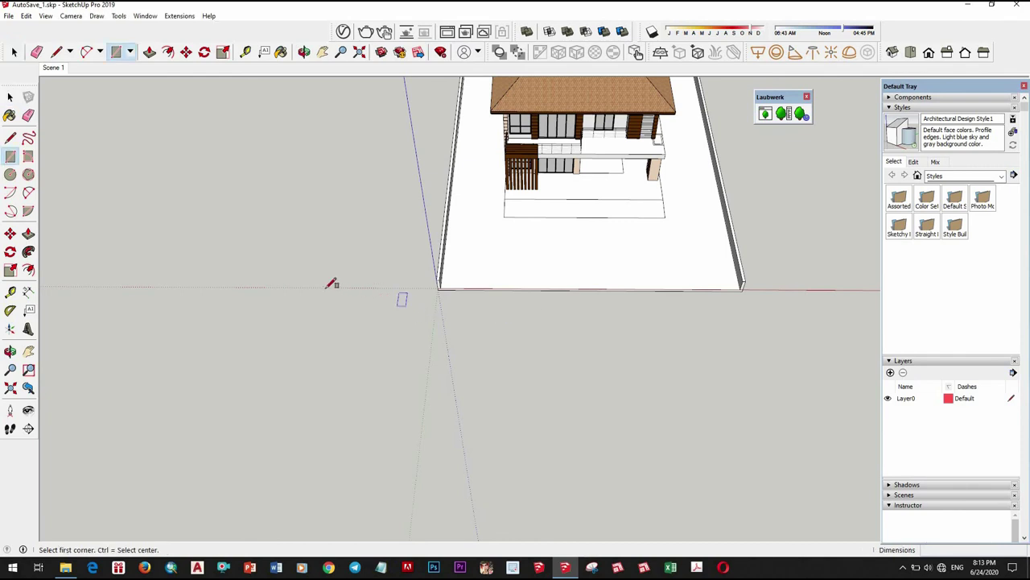
left_click(455, 310)
middle_click_drag(269, 235, 655, 236)
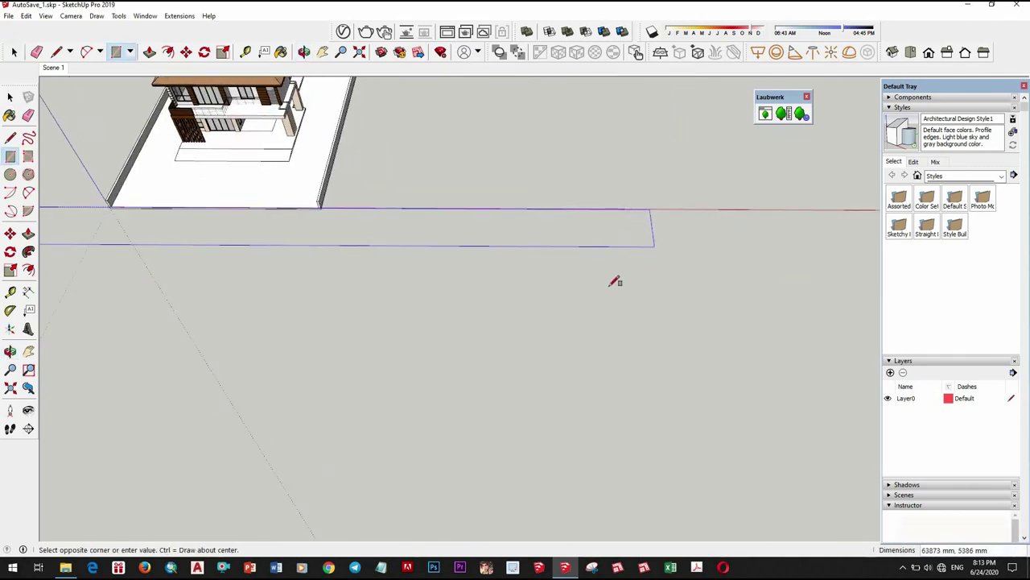
left_click(492, 298)
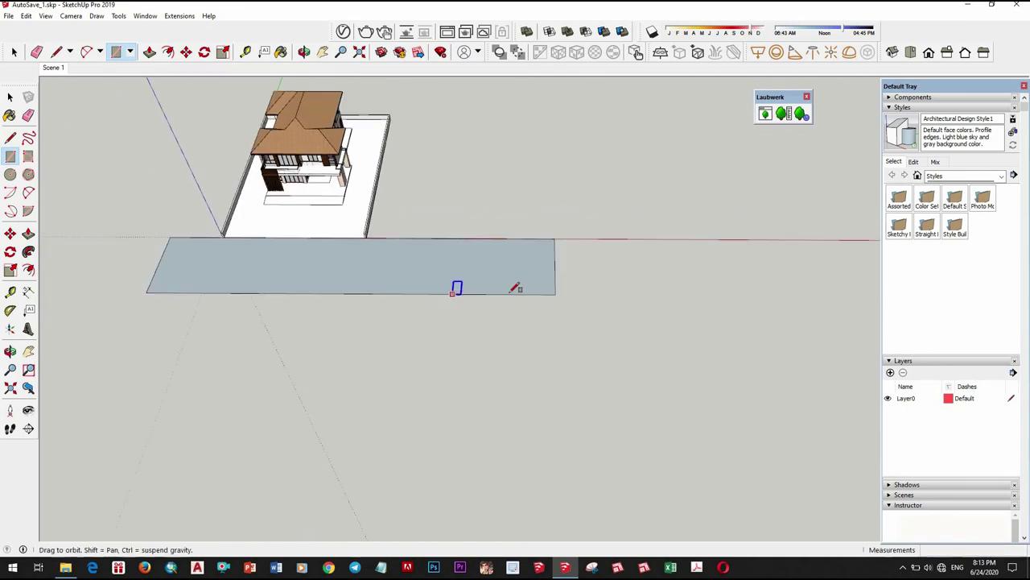
mouse_move(516, 287)
middle_mouse_down()
mouse_move(591, 201)
mouse_move(621, 267)
mouse_move(485, 233)
mouse_move(651, 218)
middle_mouse_up()
Step: Move the rectangle's right edge inward twice to shorten the driveway to the frontage
key("space")
left_click_drag(598, 157, 730, 317)
key("m")
left_click(687, 339)
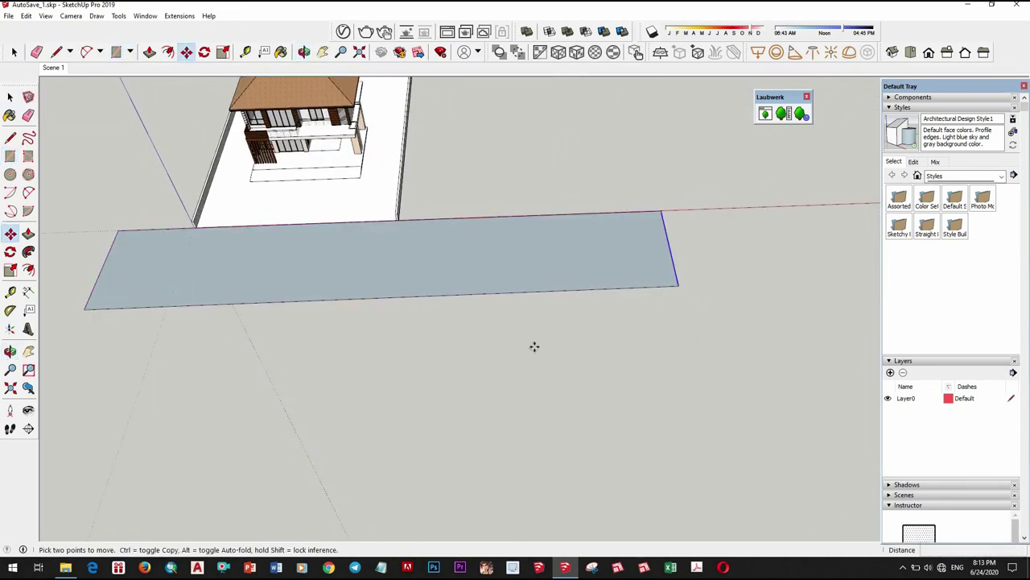
left_click(587, 268)
mouse_move(464, 310)
middle_mouse_down()
mouse_move(518, 301)
mouse_move(508, 359)
mouse_move(505, 257)
mouse_move(578, 218)
mouse_move(692, 268)
middle_mouse_up()
key("space")
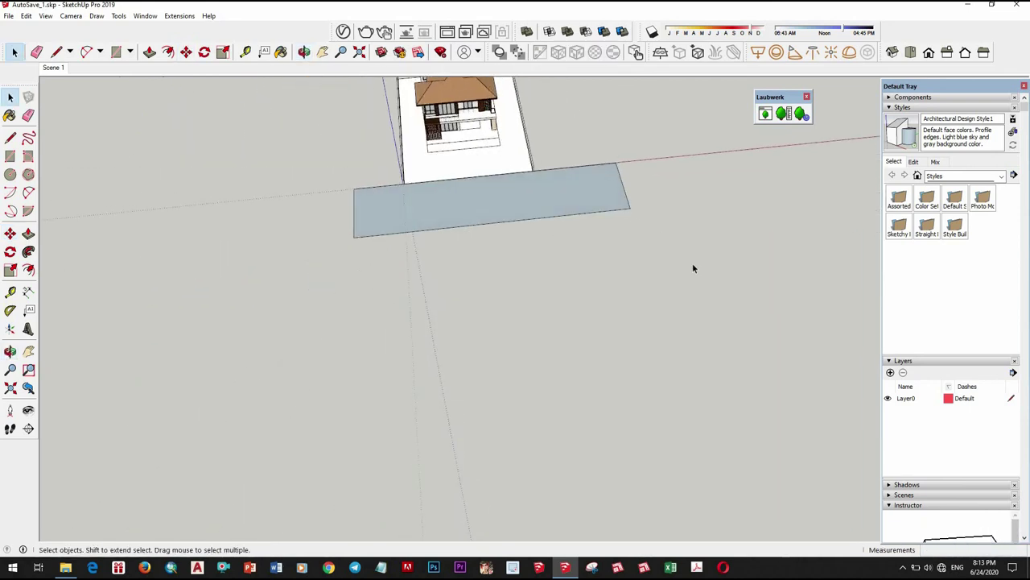
key("m")
left_click(662, 251)
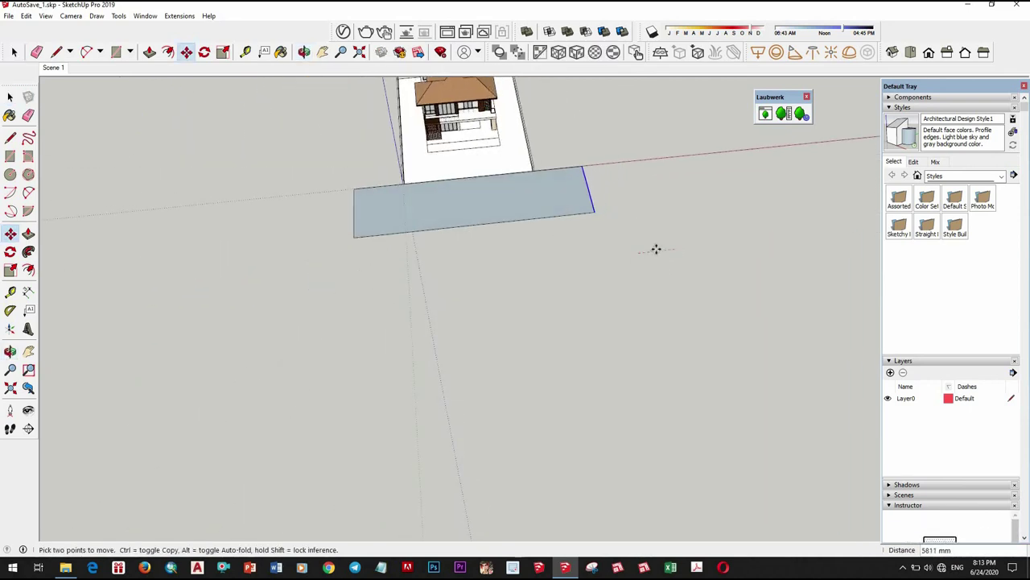
left_click(549, 207)
key("space")
mouse_move(617, 198)
middle_mouse_down()
mouse_move(408, 127)
mouse_move(639, 311)
mouse_move(395, 237)
mouse_move(598, 281)
mouse_move(782, 352)
mouse_move(570, 298)
mouse_move(704, 269)
middle_mouse_up()
Step: Push/Pull the driveway face to a 200 thickness
scroll(668, 223, "up", 3)
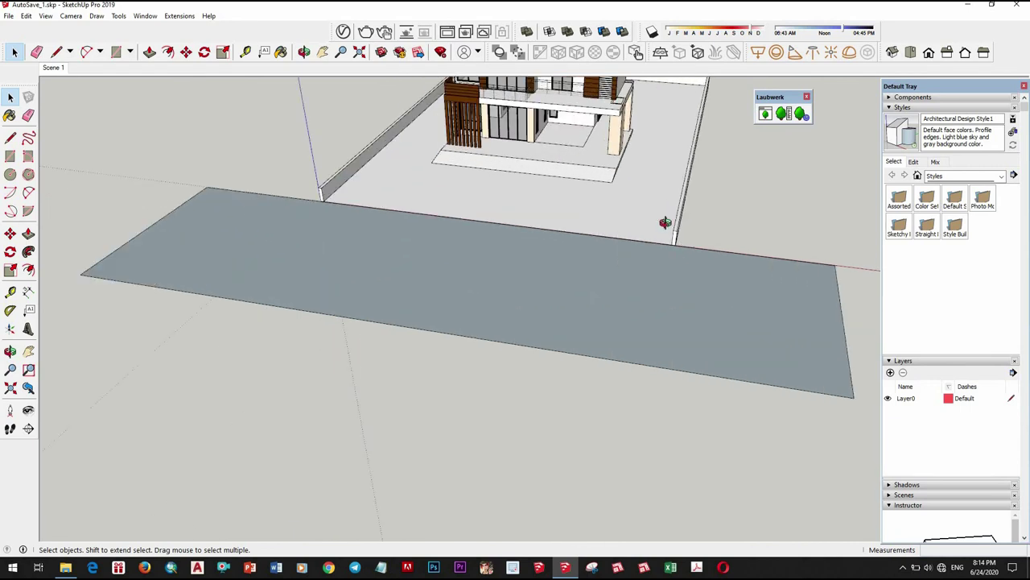
scroll(560, 208, "up", 4)
middle_click_drag(561, 208, 618, 225)
left_click(618, 225)
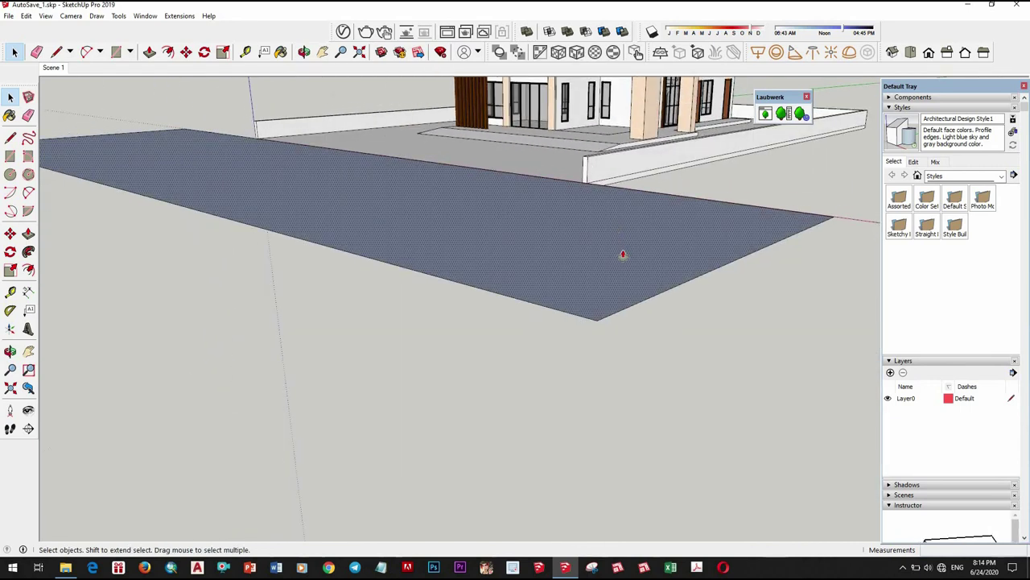
key("p")
left_click(621, 255)
type("200")
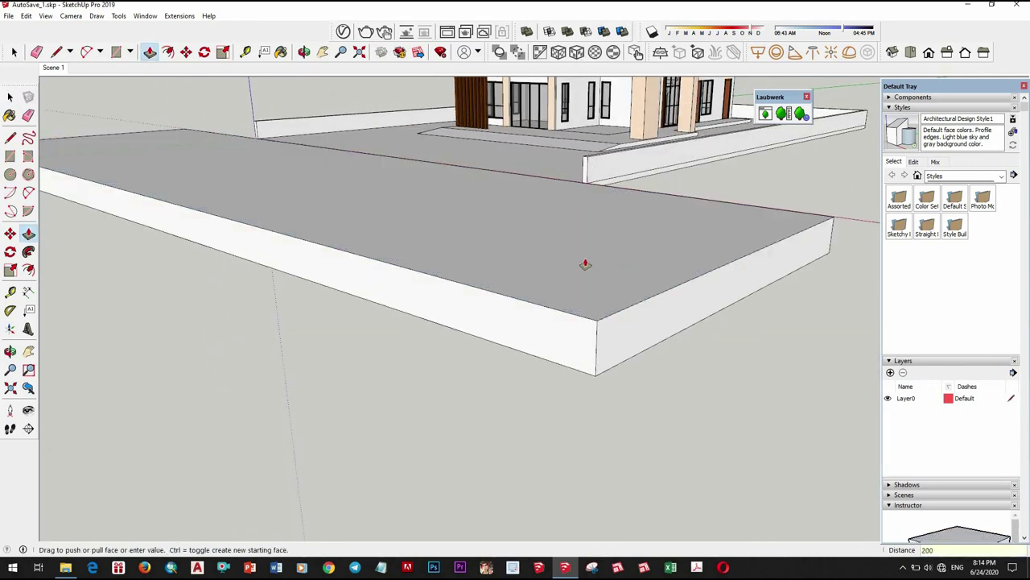
key("Return")
scroll(556, 219, "down", 3)
mouse_move(611, 349)
middle_mouse_down()
mouse_move(600, 309)
mouse_move(457, 156)
mouse_move(391, 203)
mouse_move(506, 324)
middle_mouse_up()
scroll(506, 324, "up", 2)
Step: Make the thickened driveway slab a group
left_click(505, 325)
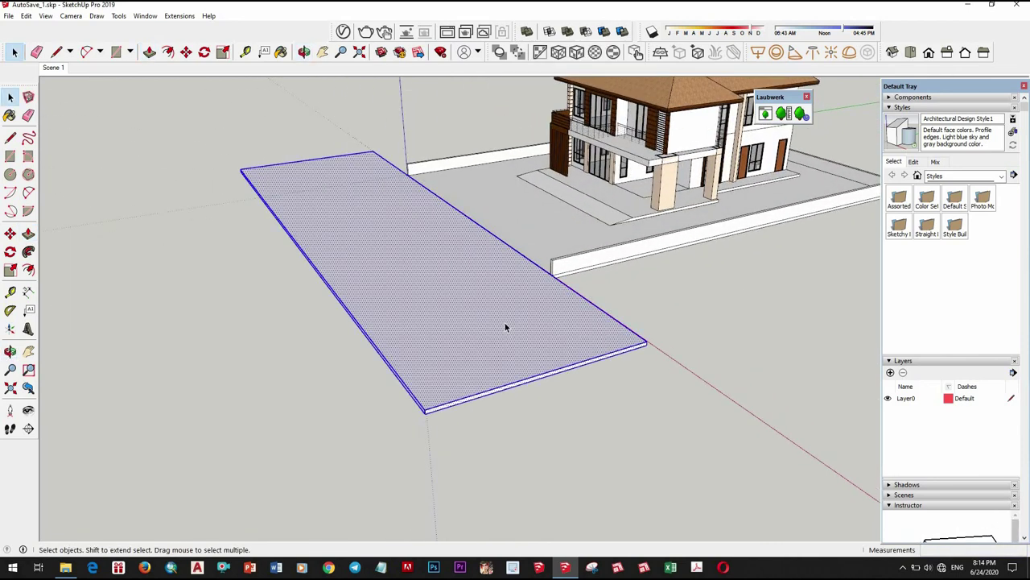
right_click(512, 288)
left_click(547, 383)
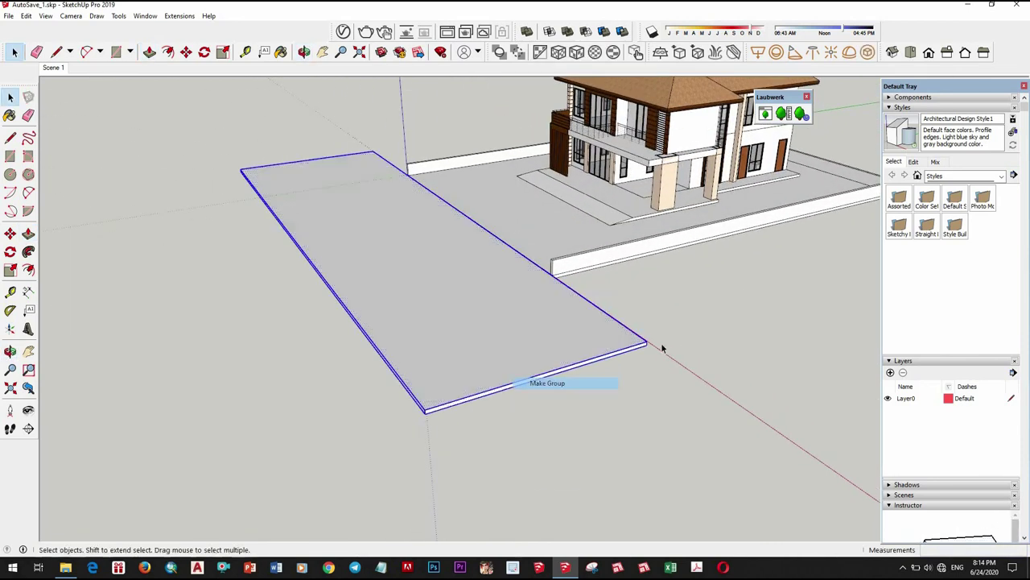
scroll(663, 348, "down", 3)
left_click(572, 338)
mouse_move(572, 338)
middle_mouse_down()
mouse_move(660, 237)
mouse_move(604, 295)
mouse_move(644, 324)
mouse_move(671, 285)
middle_mouse_up()
mouse_move(644, 391)
middle_mouse_down()
mouse_move(503, 300)
mouse_move(609, 194)
mouse_move(582, 314)
mouse_move(549, 373)
middle_mouse_up()
Step: Open the driveway group for editing, then close it again
double_click(581, 313)
key("p")
scroll(586, 384, "up", 2)
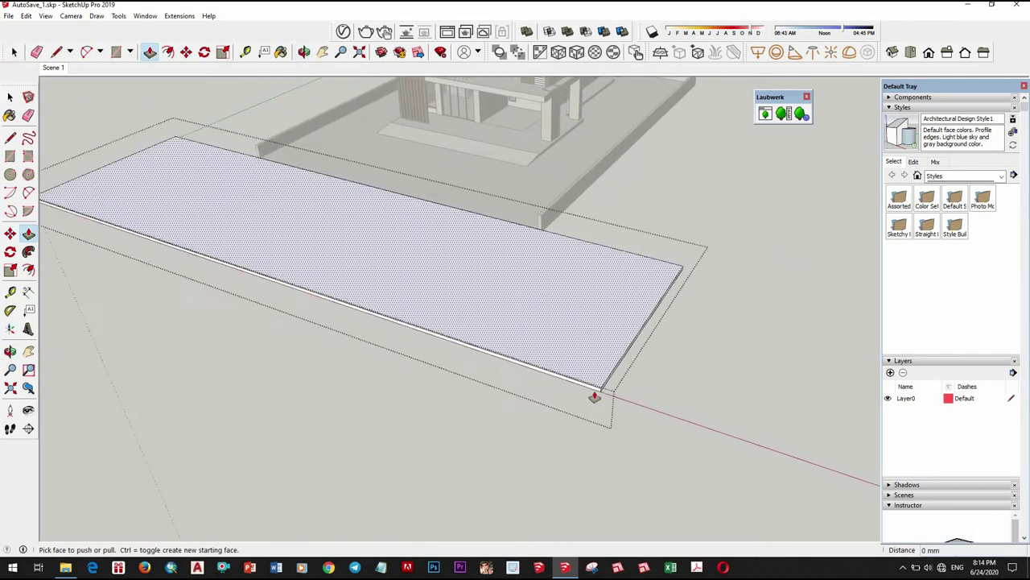
scroll(593, 395, "up", 2)
key("space")
scroll(590, 345, "down", 5)
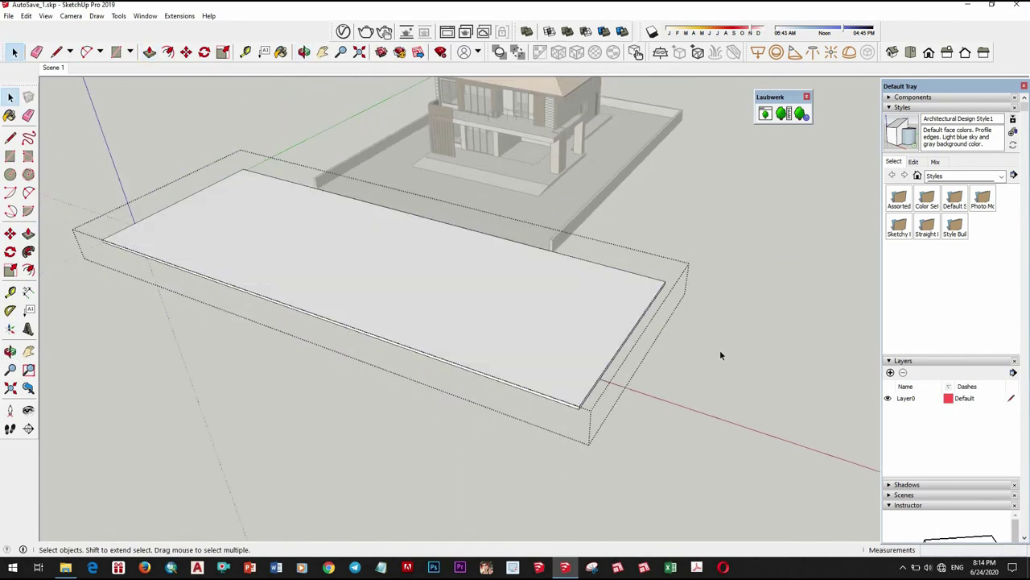
left_click(720, 355)
middle_click_drag(720, 354, 584, 362)
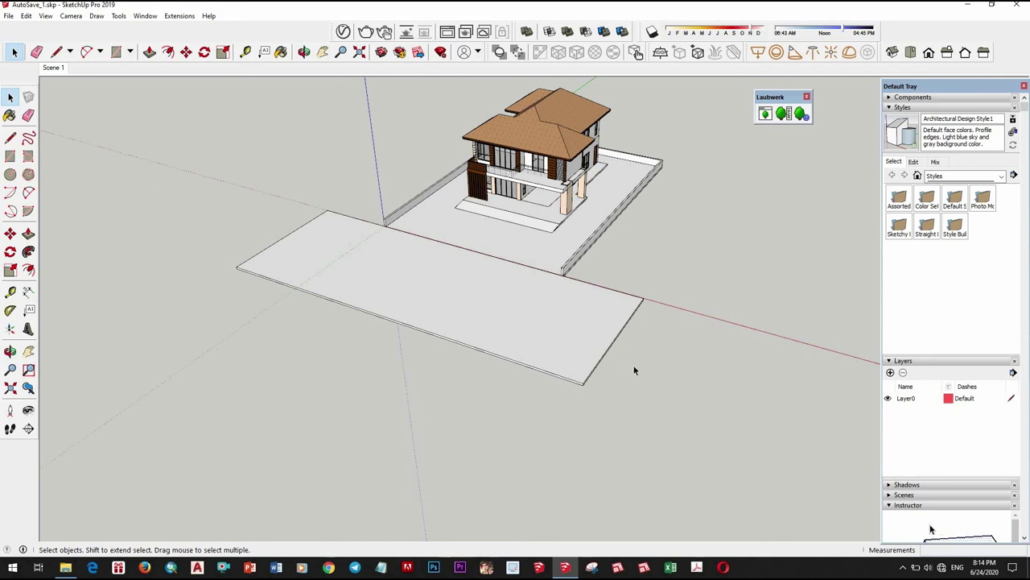
Step: Zoom to the front-left wall corner and start Tape Measure for an 800 offset
scroll(639, 242, "up", 3)
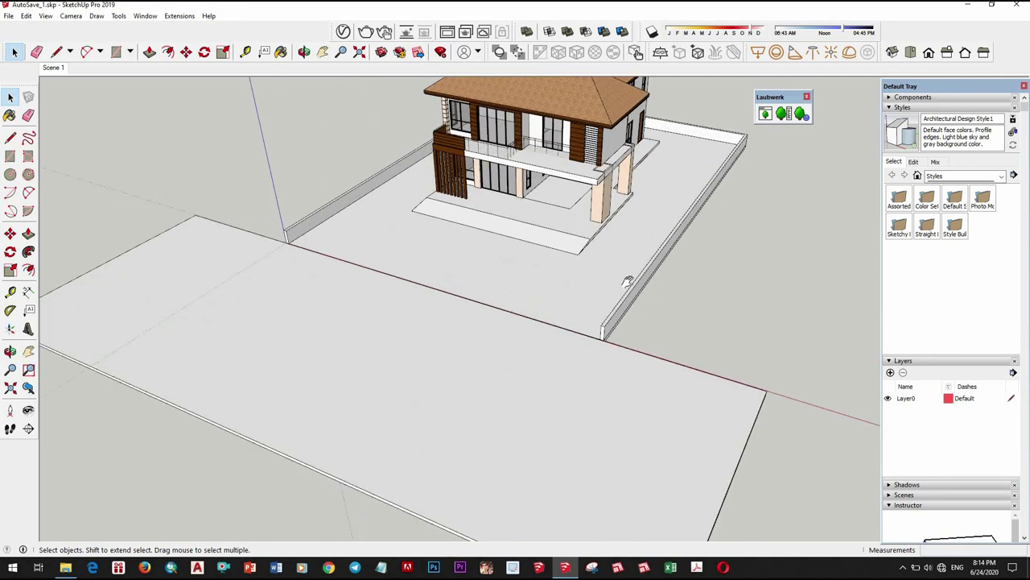
scroll(628, 266, "down", 1)
mouse_move(628, 243)
middle_mouse_down()
mouse_move(741, 265)
mouse_move(607, 314)
mouse_move(364, 284)
mouse_move(327, 362)
mouse_move(580, 335)
mouse_move(597, 410)
middle_mouse_up()
scroll(660, 257, "up", 3)
key("space")
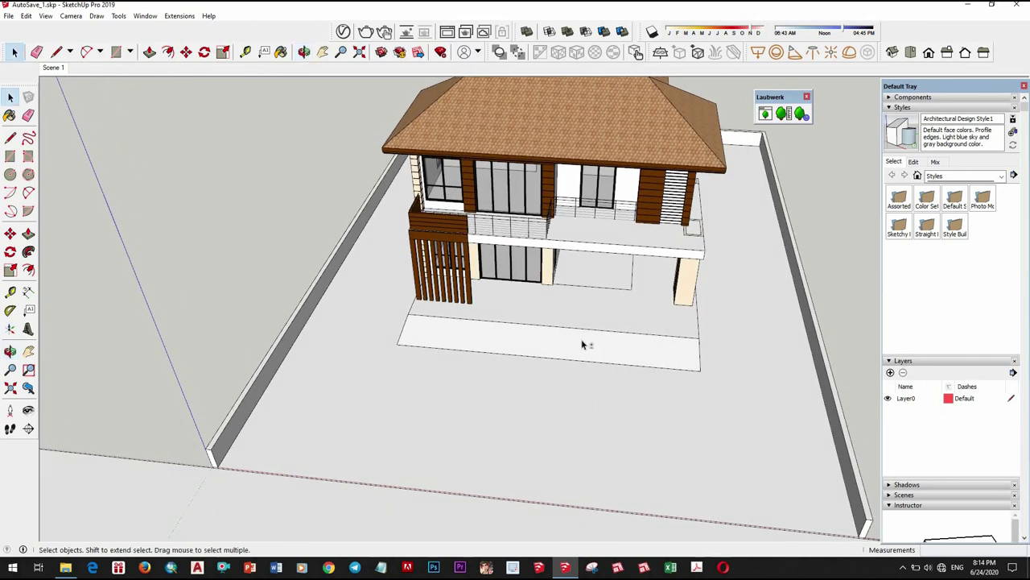
mouse_move(548, 290)
middle_mouse_down()
mouse_move(465, 298)
mouse_move(543, 260)
mouse_move(298, 314)
mouse_move(433, 314)
mouse_move(461, 333)
middle_mouse_up()
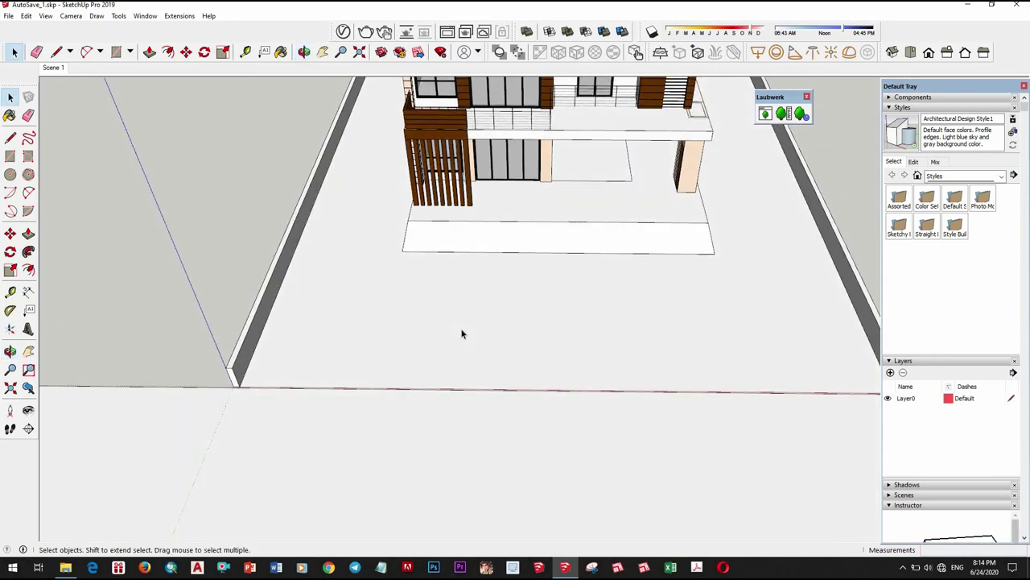
scroll(269, 292, "up", 2)
scroll(269, 292, "up", 2)
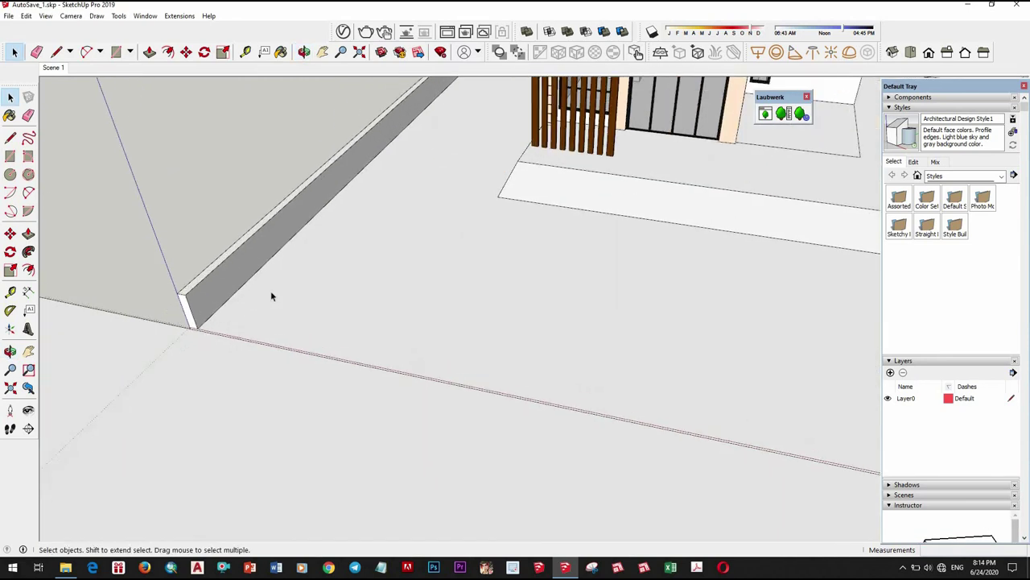
scroll(266, 282, "up", 1)
key("t")
type("800")
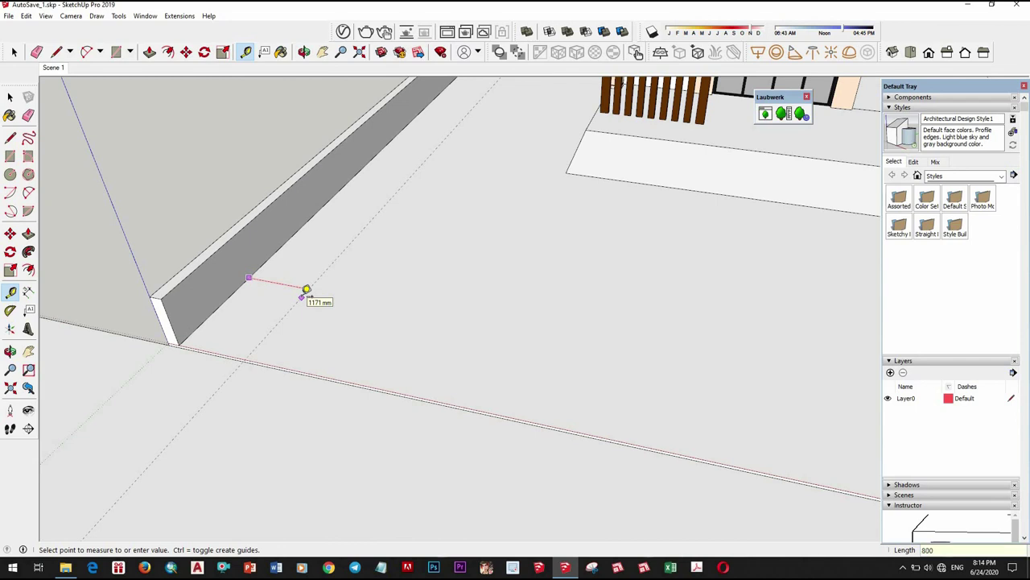
Step: Set 800 mm guides off the side and back walls, ending at the front-left corner
scroll(447, 288, "down", 2)
scroll(617, 311, "down", 3)
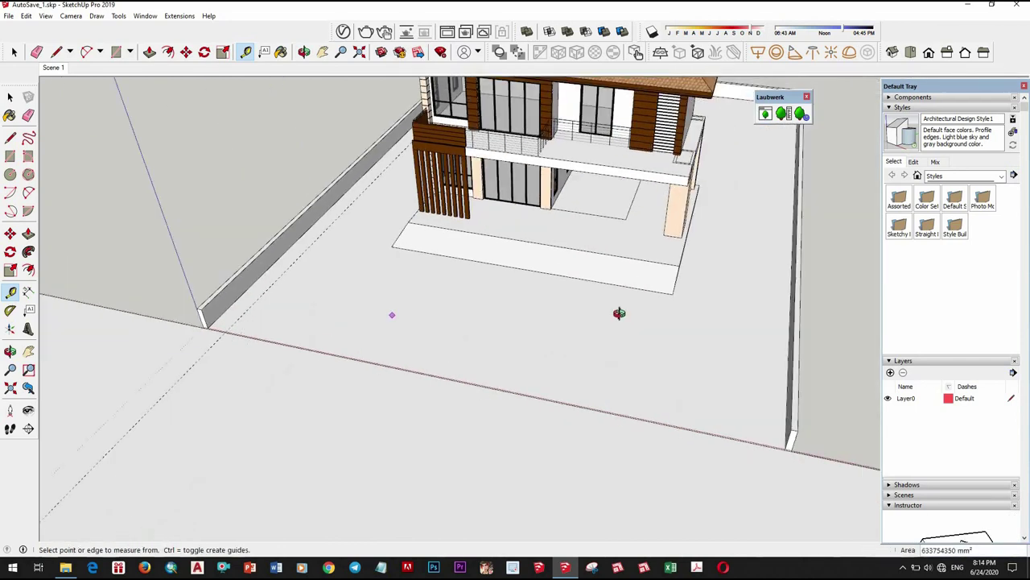
mouse_move(616, 311)
middle_mouse_down()
mouse_move(527, 317)
mouse_move(783, 294)
middle_mouse_up()
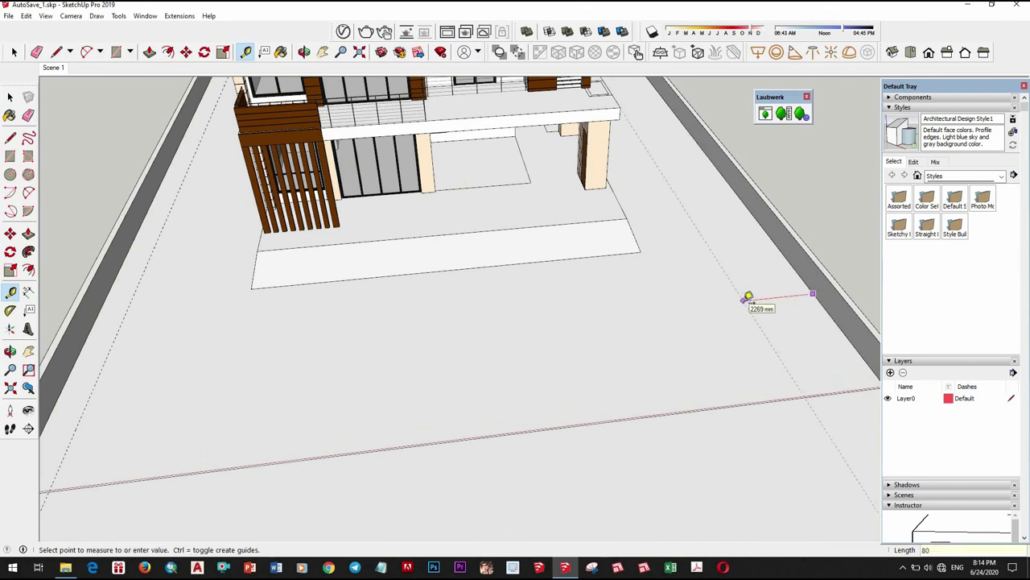
scroll(604, 268, "down", 3)
mouse_move(610, 318)
middle_mouse_down()
mouse_move(683, 239)
mouse_move(647, 173)
middle_mouse_up()
scroll(647, 172, "up", 5)
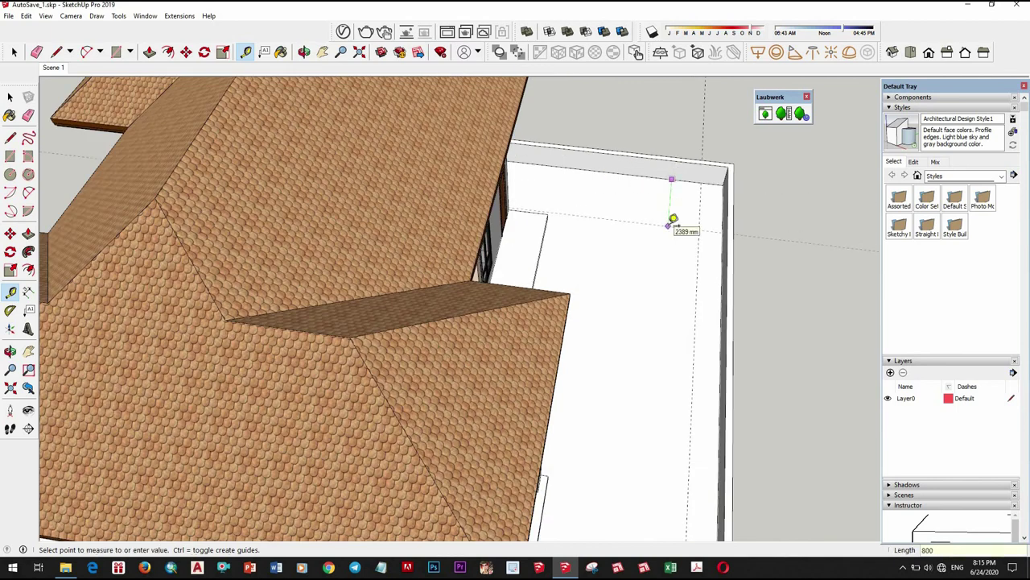
key("space")
scroll(649, 274, "down", 3)
middle_click_drag(663, 177, 669, 180)
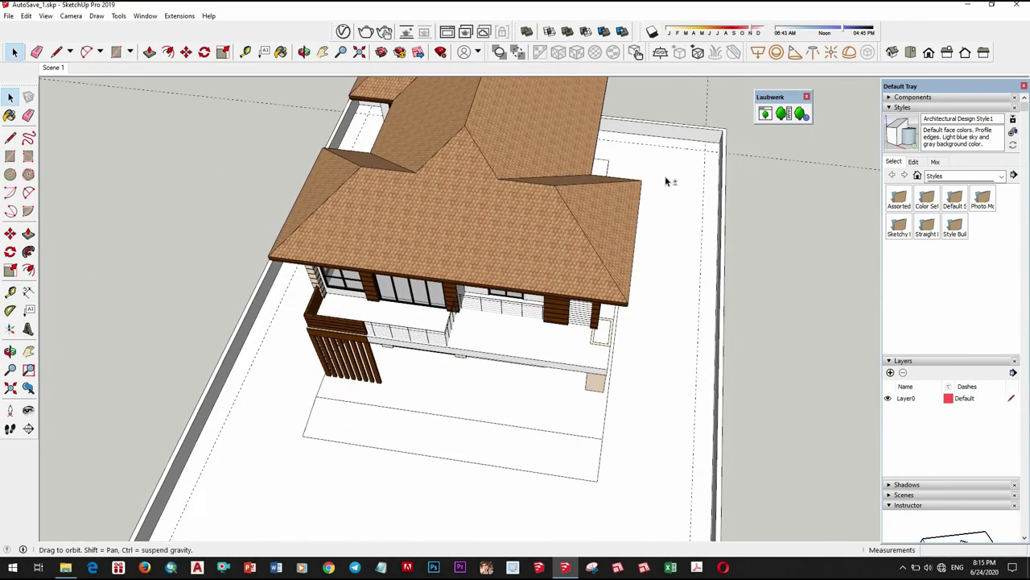
scroll(667, 182, "up", 2)
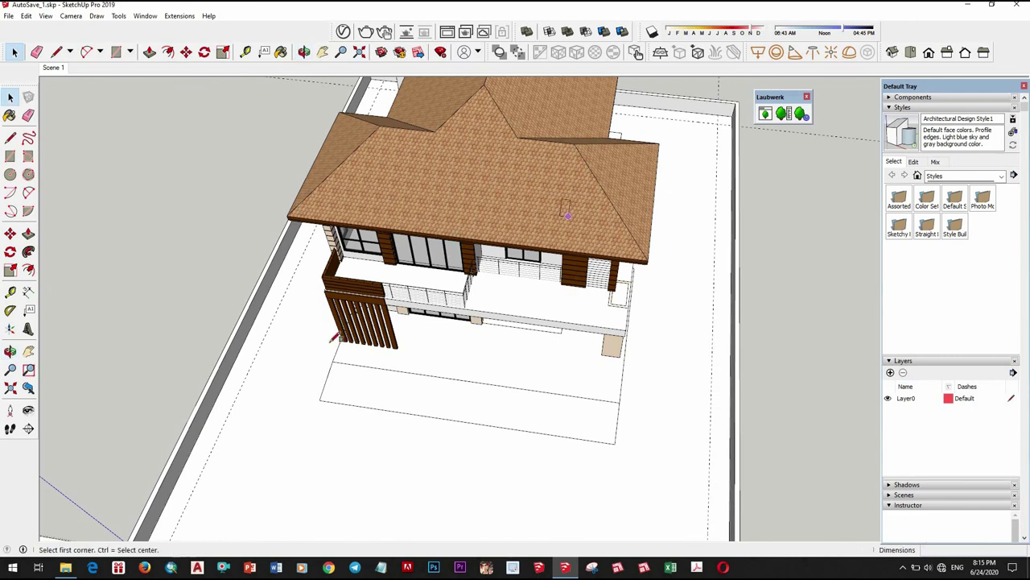
middle_click_drag(332, 338, 319, 352)
scroll(282, 348, "up", 4)
scroll(281, 349, "up", 2)
Step: Finish the site rectangle, offset its outline and erase the inner face, leaving the wall strip
scroll(266, 349, "up", 2)
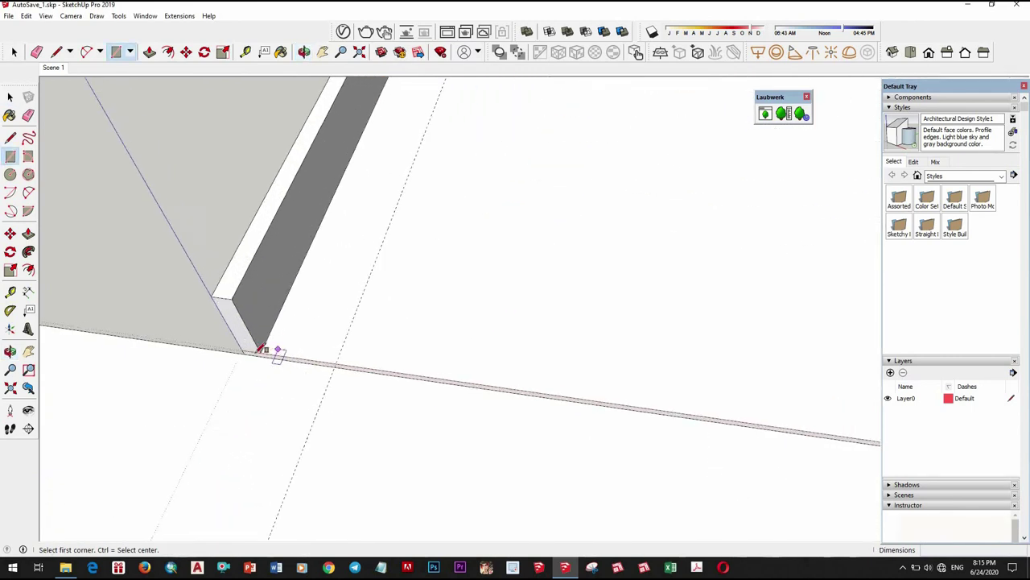
scroll(259, 349, "up", 1)
scroll(486, 222, "down", 2)
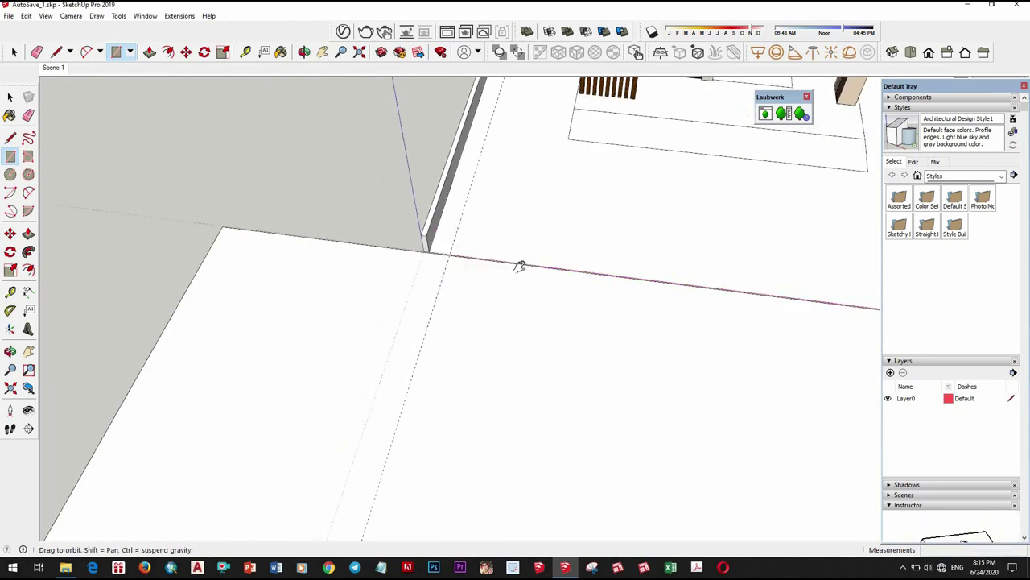
mouse_move(633, 251)
middle_mouse_down()
mouse_move(556, 307)
mouse_move(609, 292)
middle_mouse_up()
scroll(549, 222, "down", 3)
scroll(646, 276, "up", 3)
scroll(644, 266, "up", 2)
left_click(644, 268)
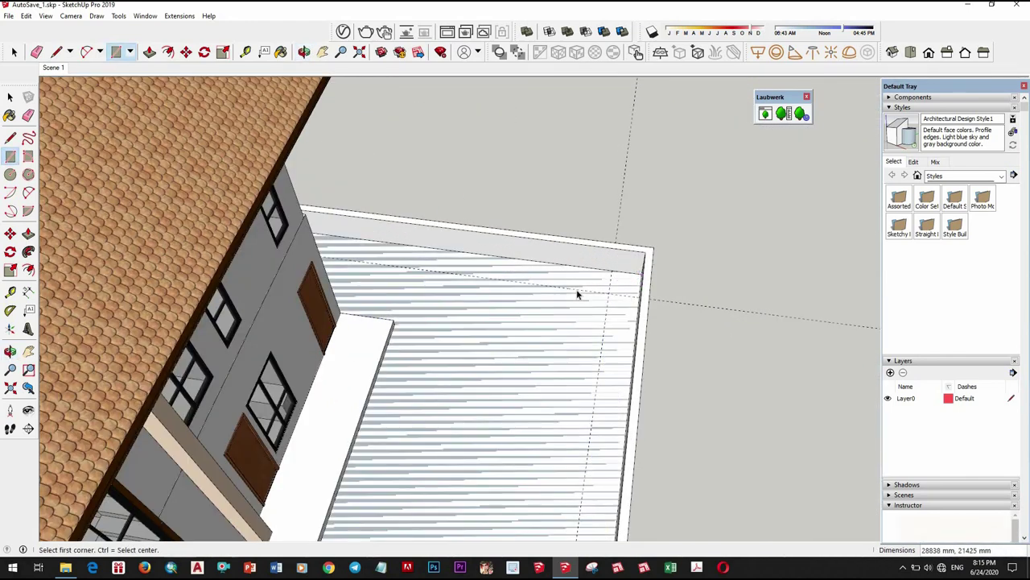
key("space")
scroll(584, 286, "up", 2)
left_click(586, 287)
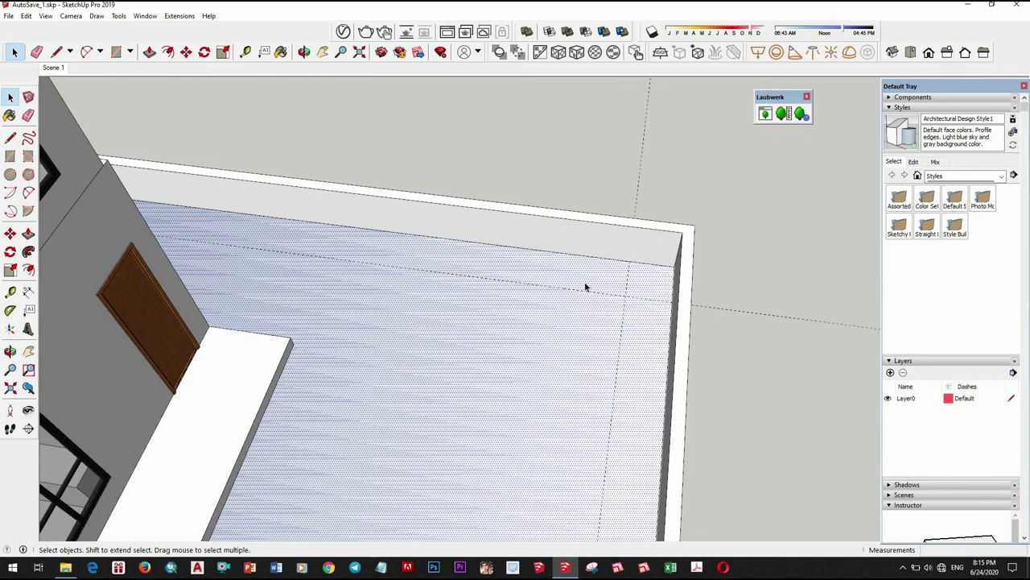
key("f")
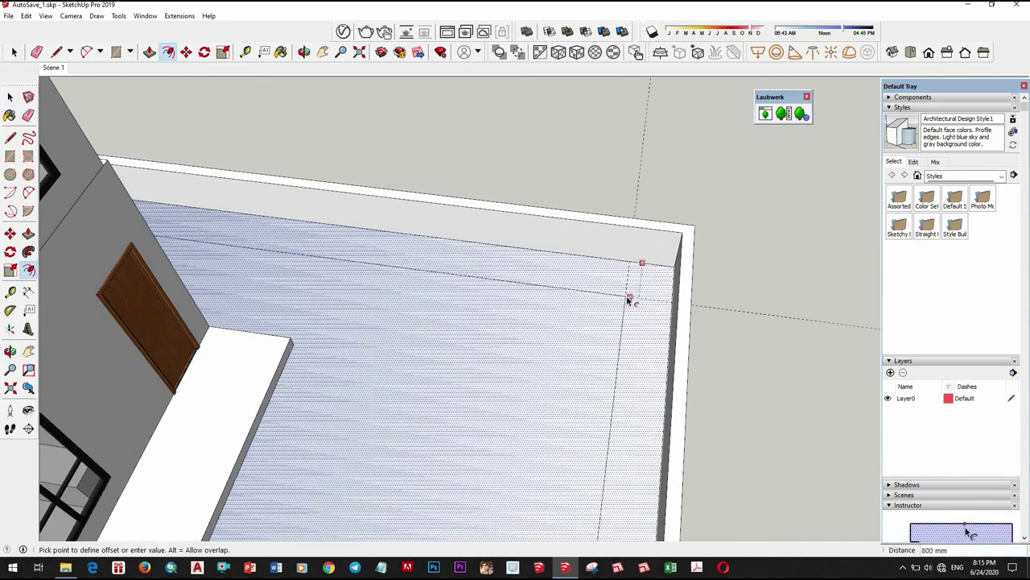
key("space")
right_click(546, 337)
left_click(577, 356)
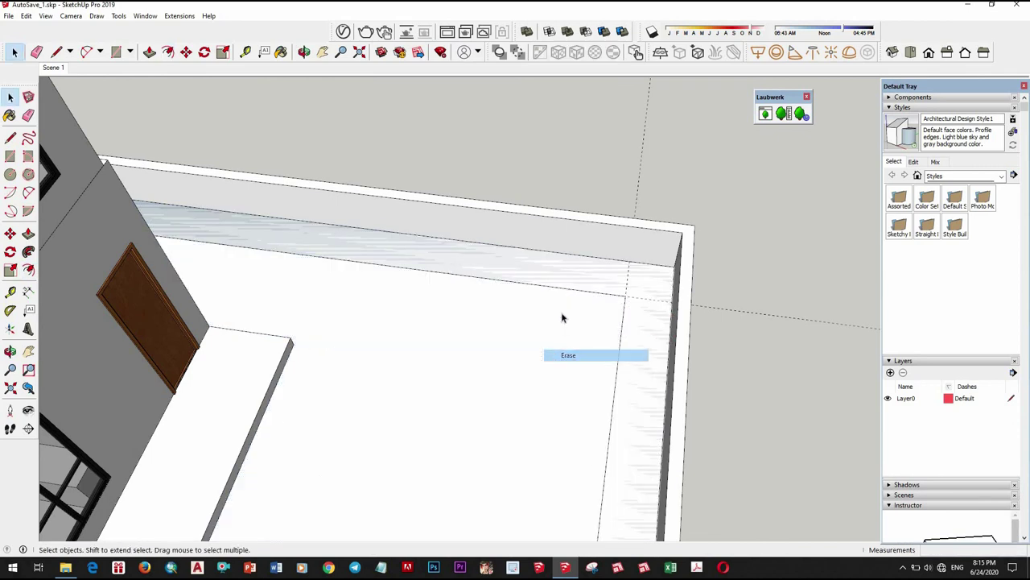
Step: Close off the strip end at the front corner and erase the unwanted face, edge and dashed edge
scroll(563, 339, "down", 3)
scroll(555, 358, "down", 3)
scroll(547, 366, "down", 3)
scroll(544, 371, "up", 3)
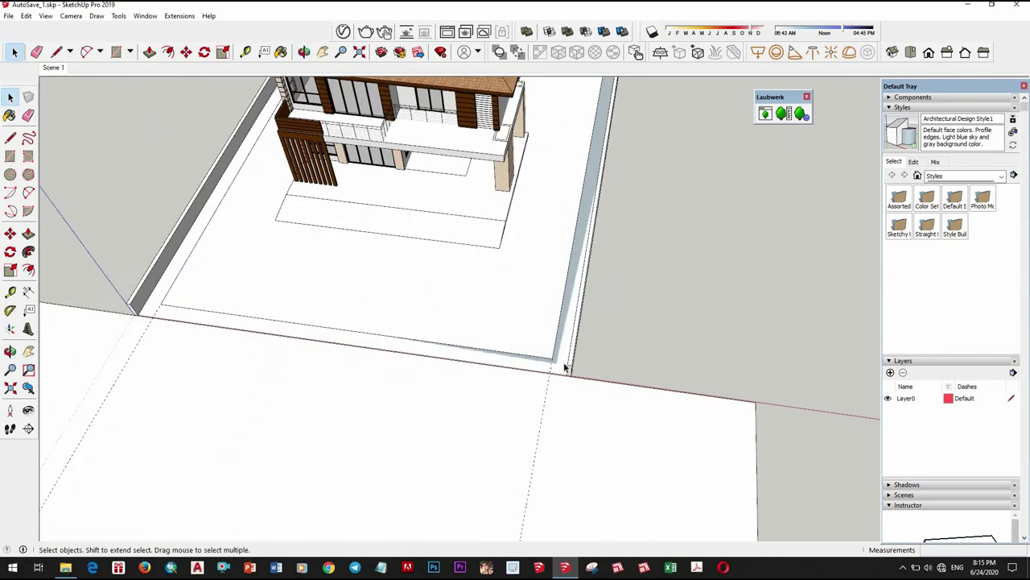
scroll(566, 366, "up", 2)
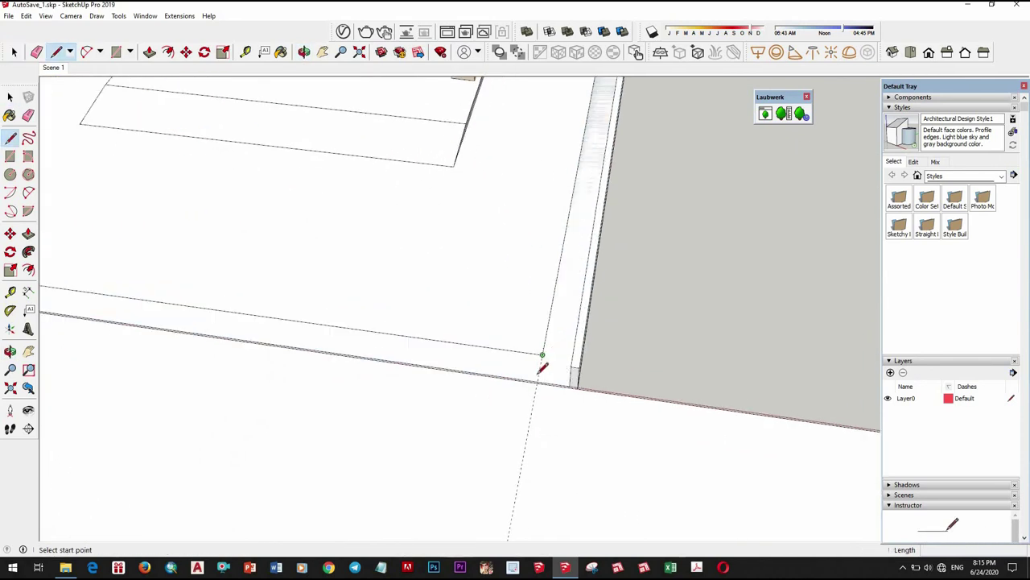
scroll(451, 359, "down", 3)
middle_click_drag(547, 361, 483, 345)
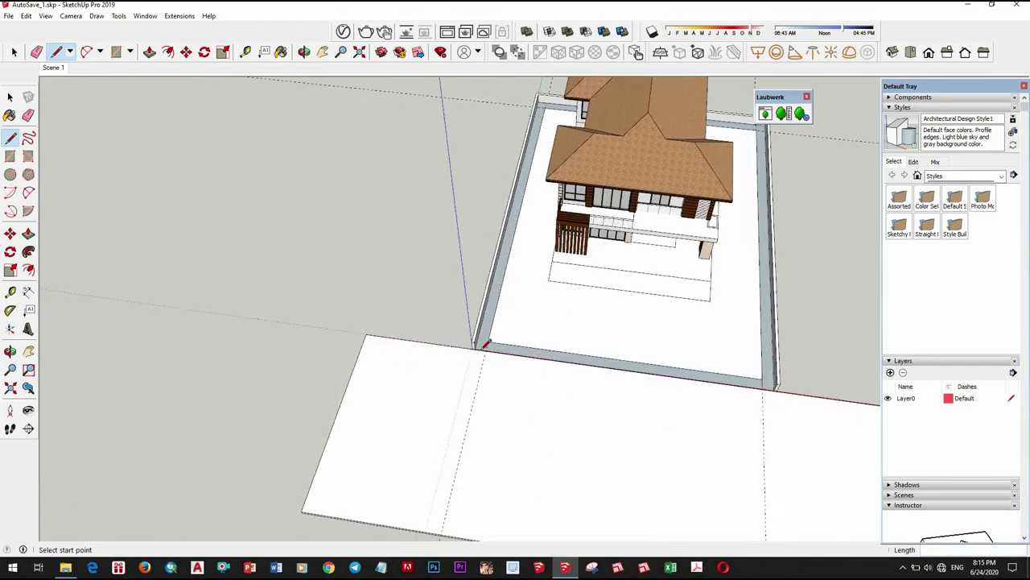
scroll(483, 345, "up", 3)
scroll(504, 316, "up", 2)
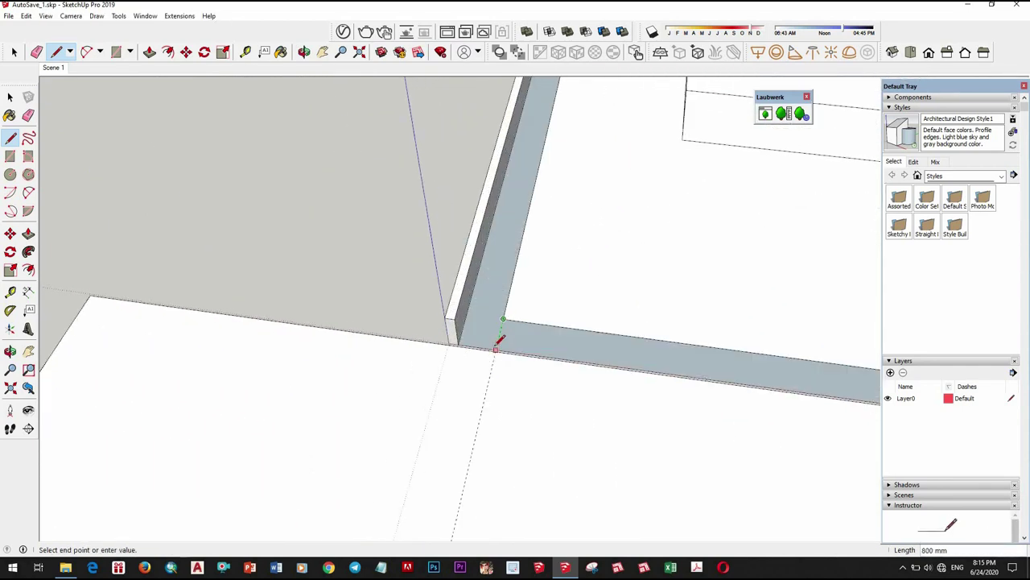
scroll(541, 345, "up", 2)
key("space")
left_click(542, 344)
right_click(543, 344)
left_click(561, 362)
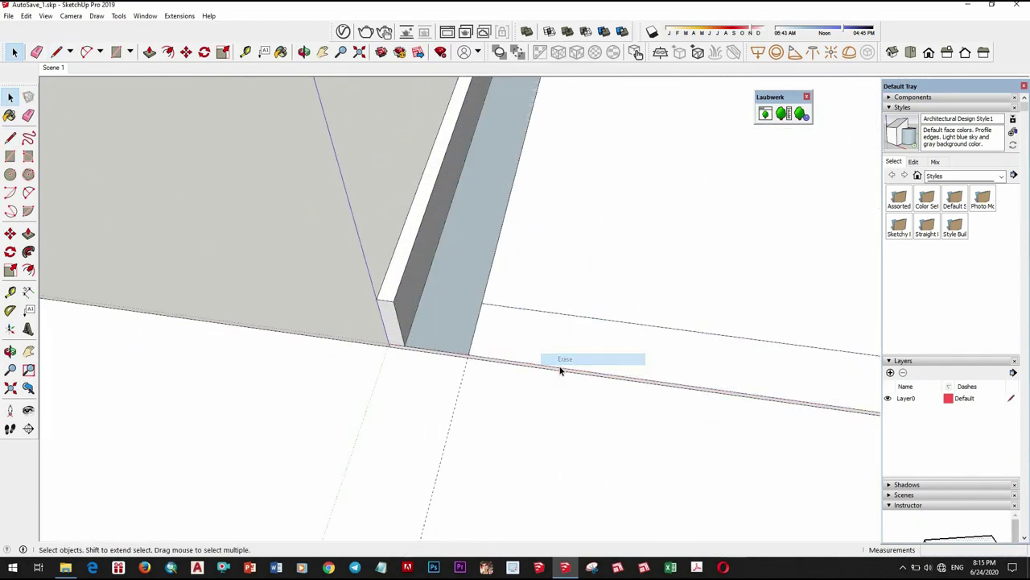
right_click(561, 366)
left_click(596, 385)
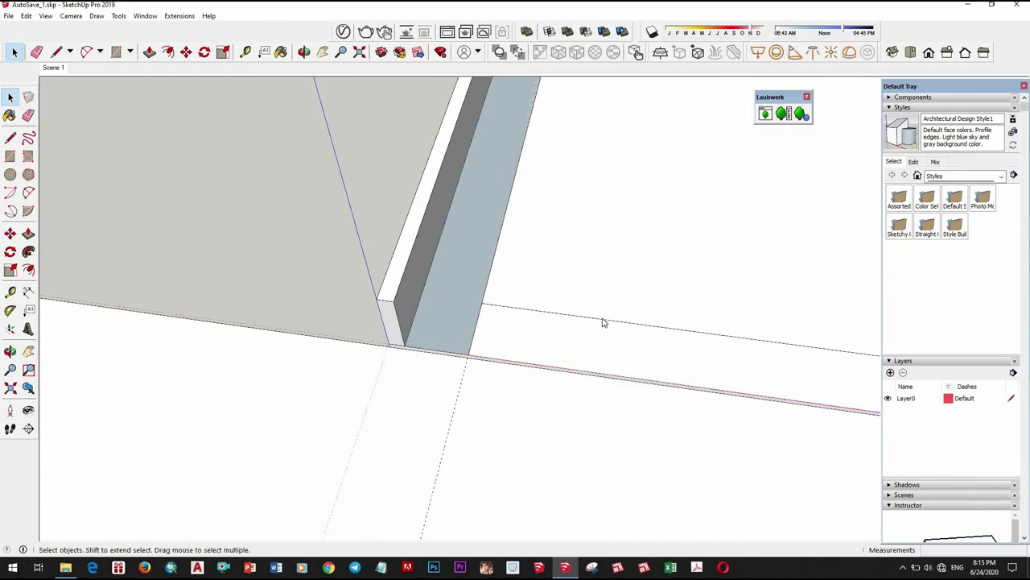
right_click(603, 322)
left_click(628, 338)
Step: Offset an inner outline inside the narrow planter strip's top face
scroll(485, 322, "up", 2)
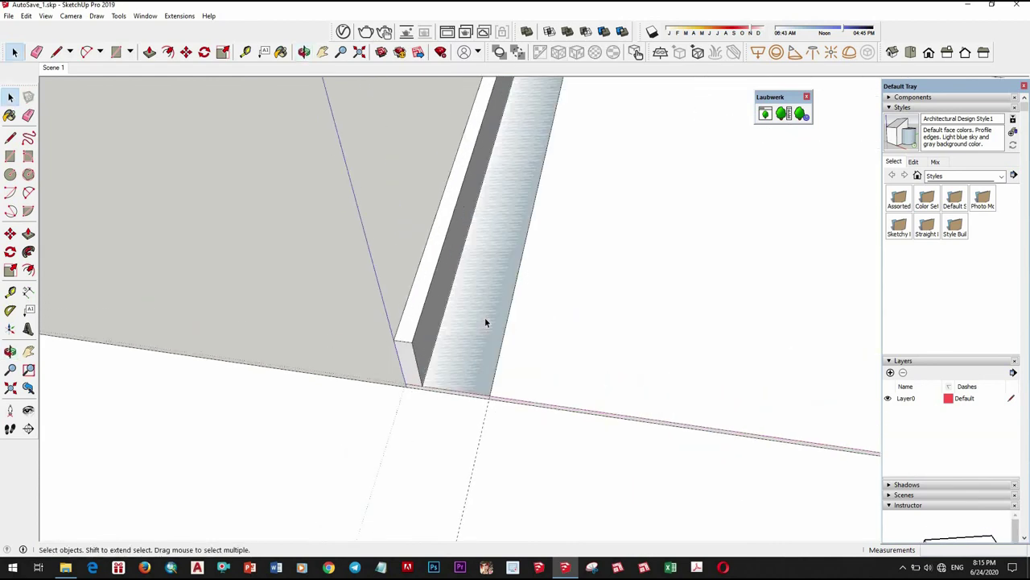
left_click(484, 322)
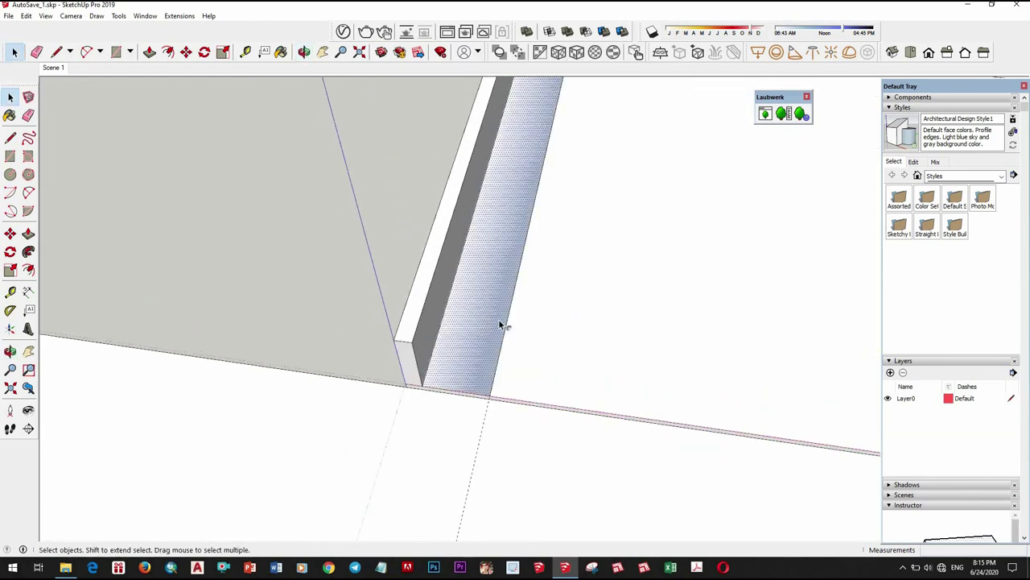
key("f")
left_click(494, 322)
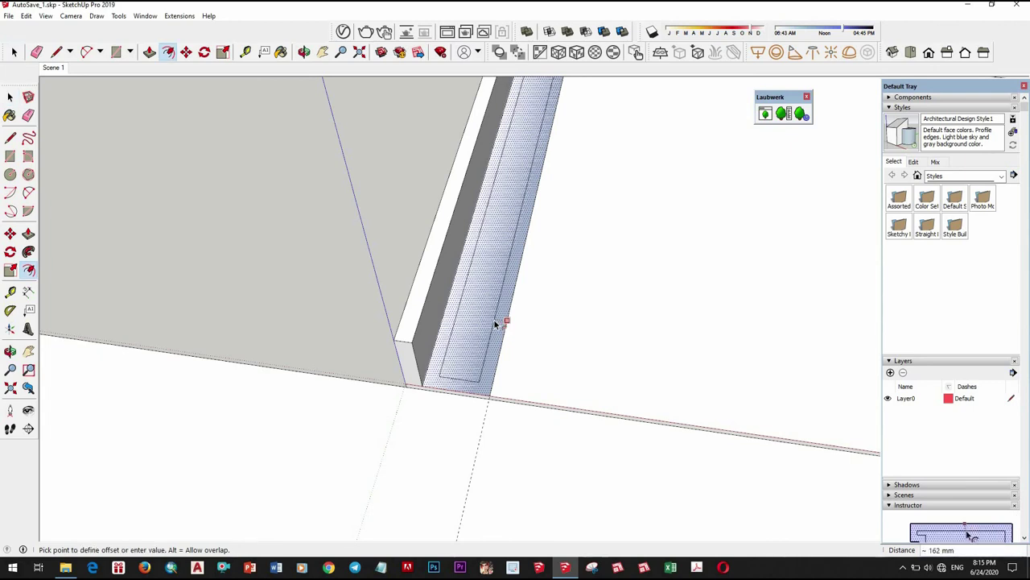
left_click(491, 335)
key("space")
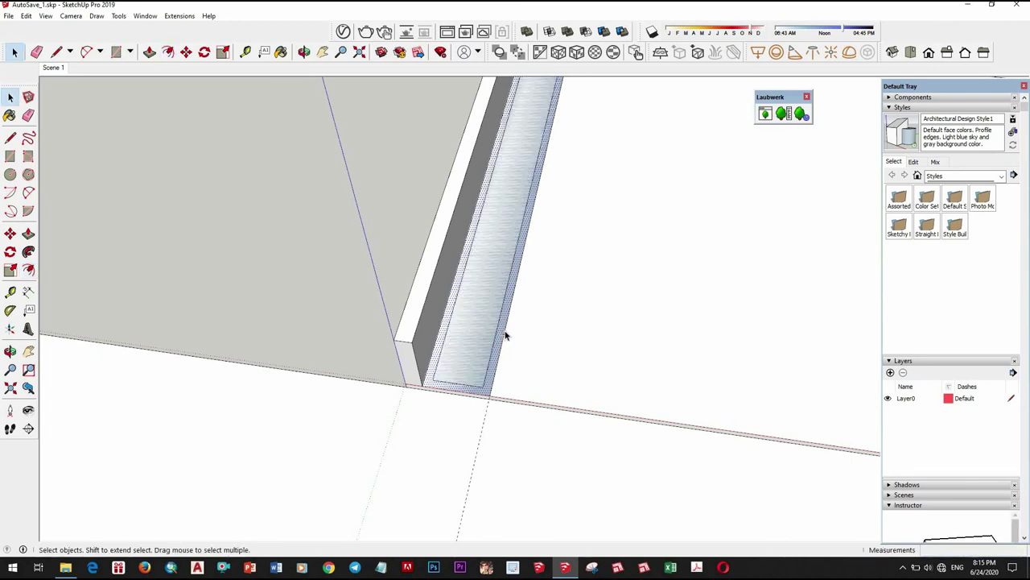
Step: At the slab corner, erase the stray faces, the stray edge and the thin wall strip
key("l")
scroll(439, 368, "up", 3)
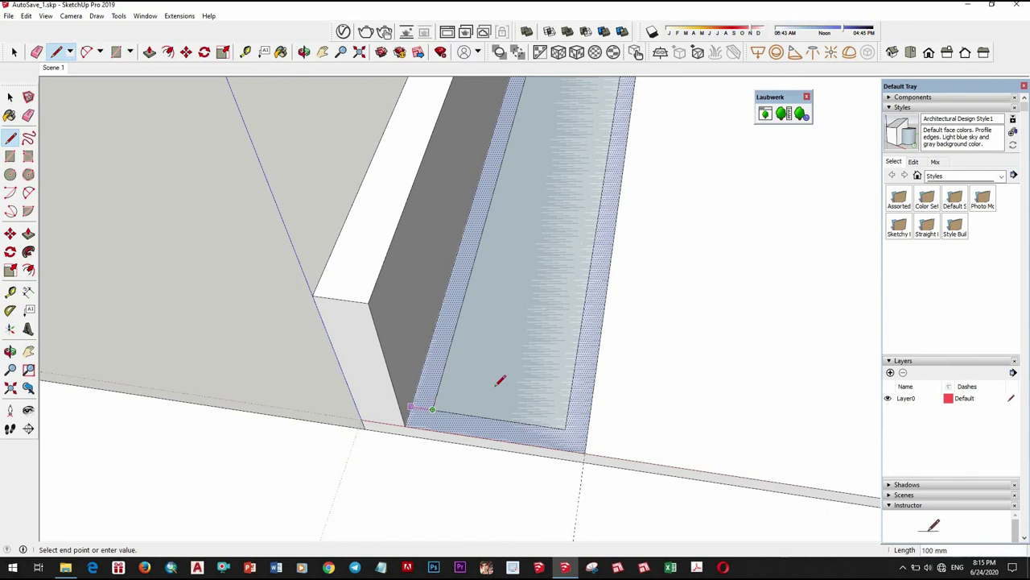
scroll(528, 329, "down", 3)
mouse_move(690, 340)
middle_mouse_down()
mouse_move(739, 418)
mouse_move(719, 425)
middle_mouse_up()
scroll(739, 418, "up", 3)
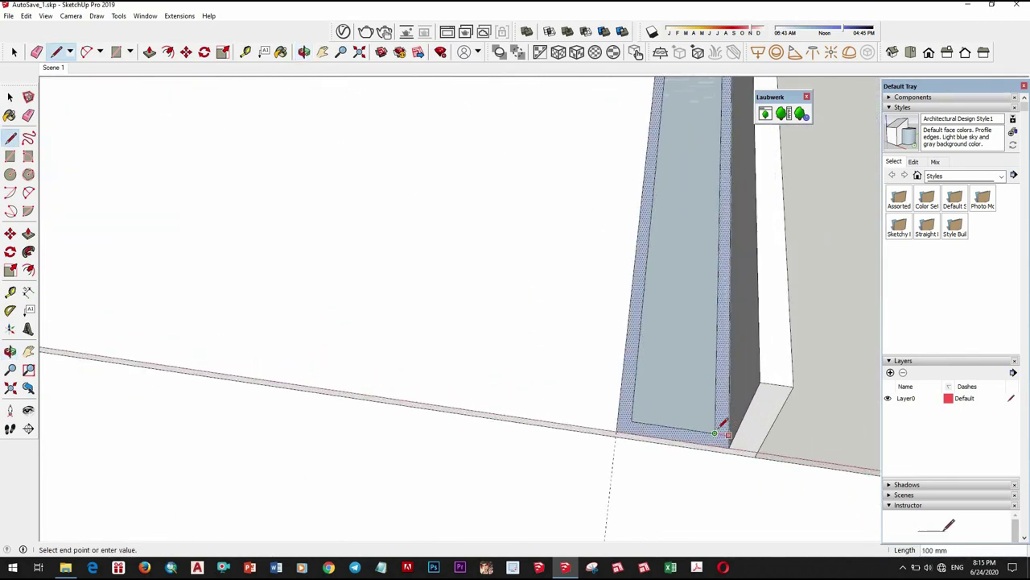
key("space")
scroll(735, 417, "up", 2)
right_click(741, 229)
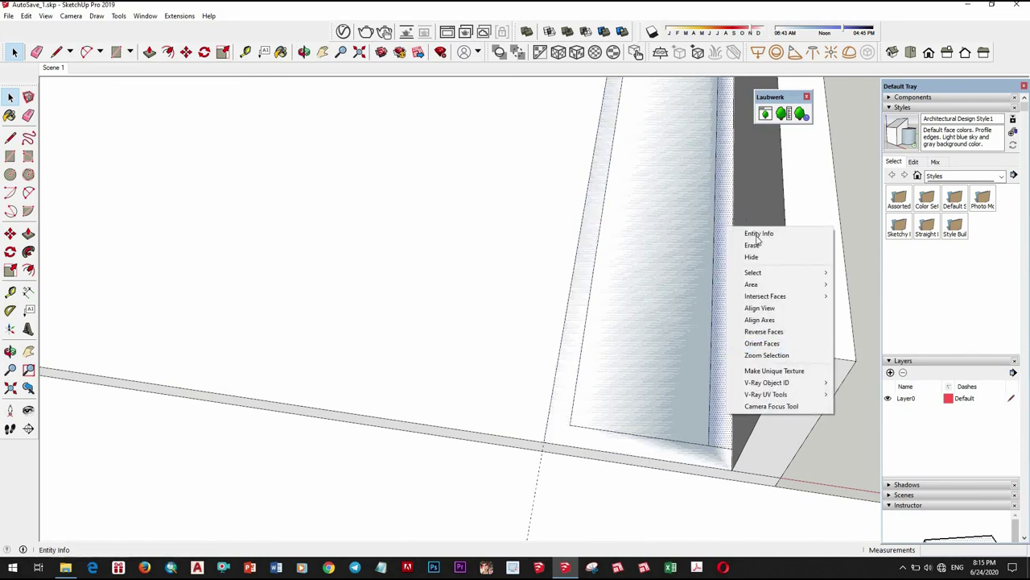
left_click(752, 244)
right_click(635, 322)
left_click(685, 338)
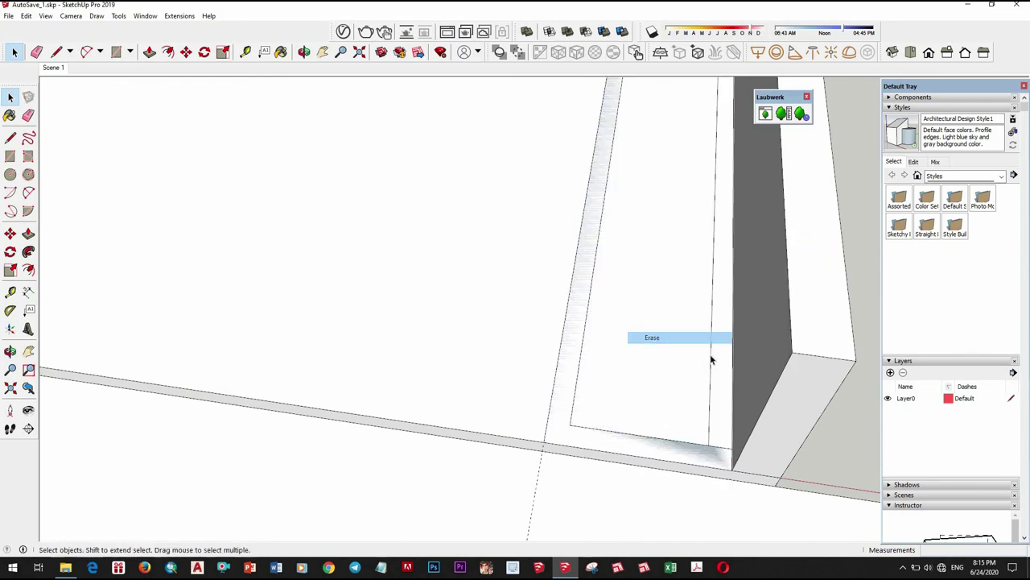
right_click(712, 363)
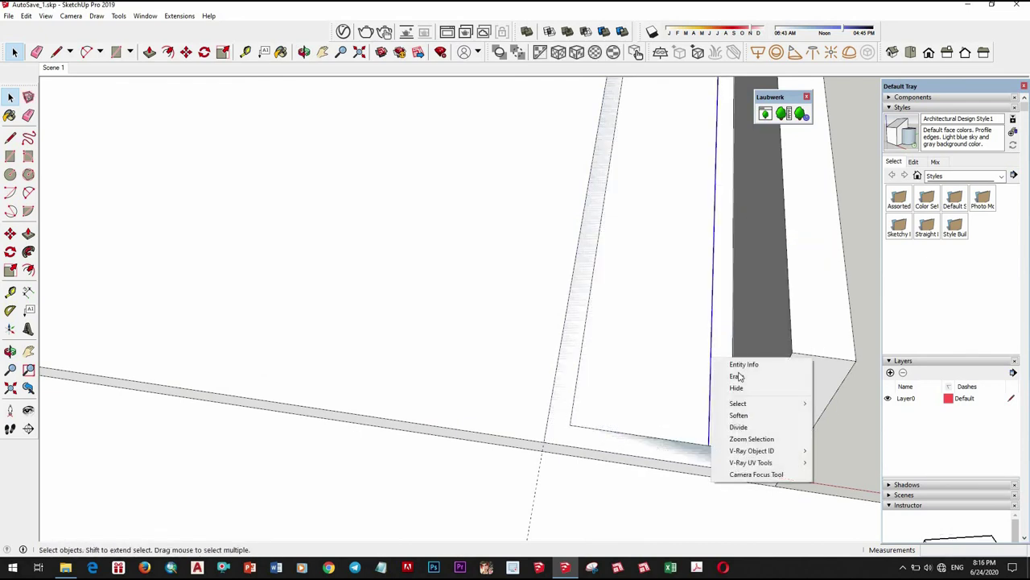
left_click(732, 376)
right_click(733, 377)
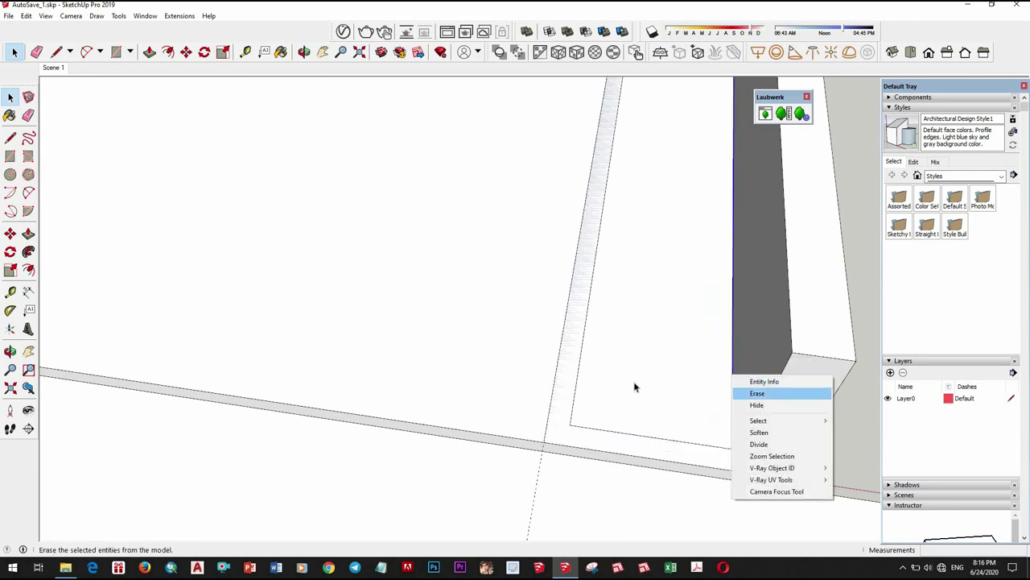
mouse_move(634, 387)
middle_mouse_down()
mouse_move(585, 341)
mouse_move(387, 313)
mouse_move(287, 285)
mouse_move(387, 294)
middle_mouse_up()
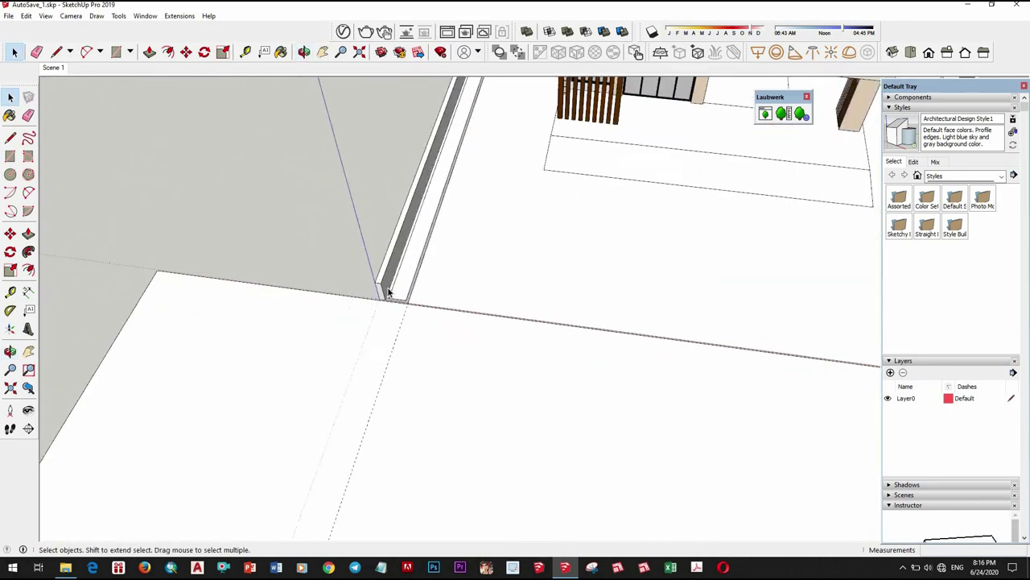
Step: Delete the leftover narrow wall strip face at the wall's base corner
scroll(387, 294, "up", 2)
scroll(395, 293, "up", 2)
scroll(393, 299, "up", 2)
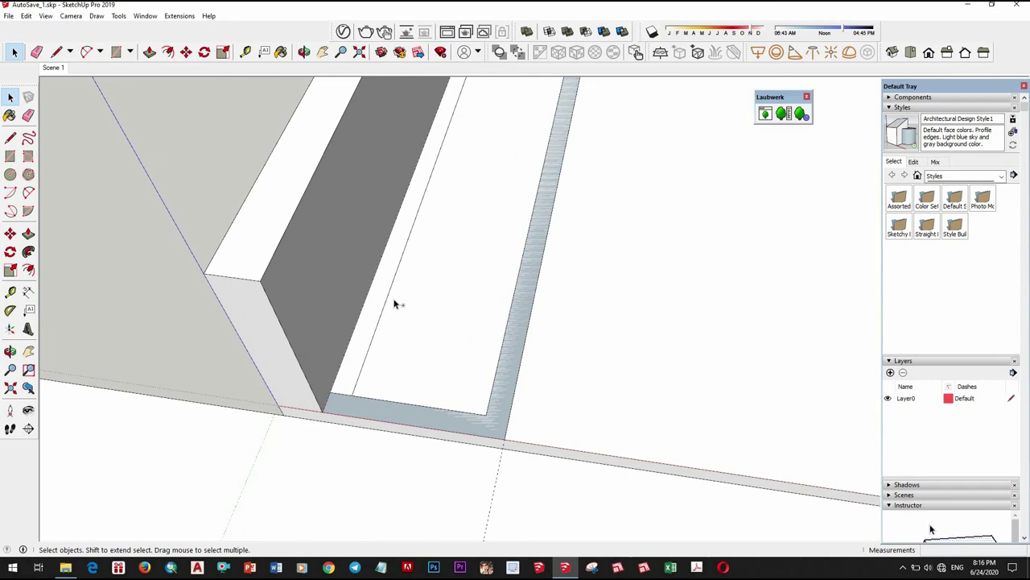
scroll(464, 322, "down", 2)
scroll(338, 331, "down", 2)
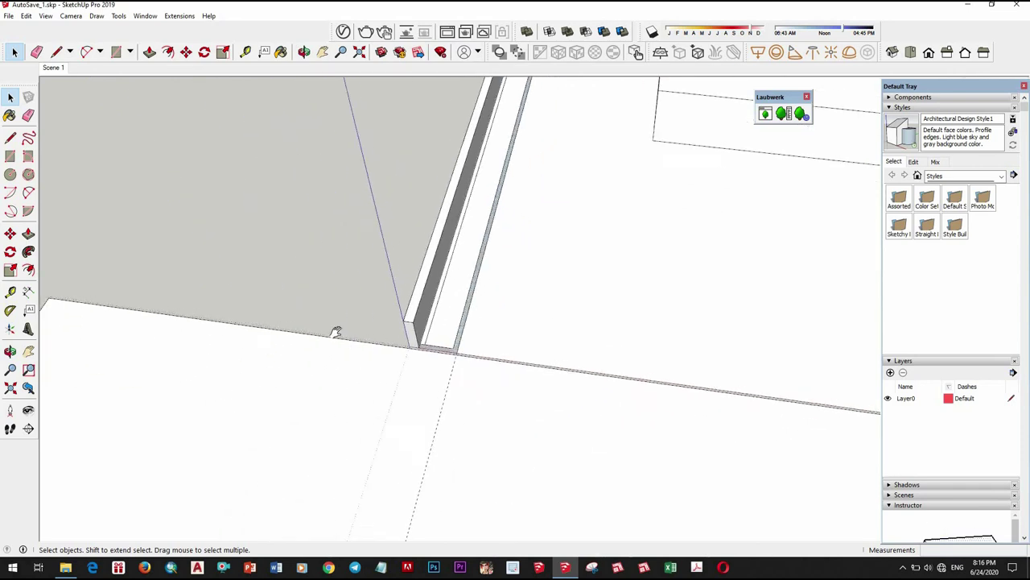
middle_click_drag(338, 331, 454, 339)
left_click(250, 337)
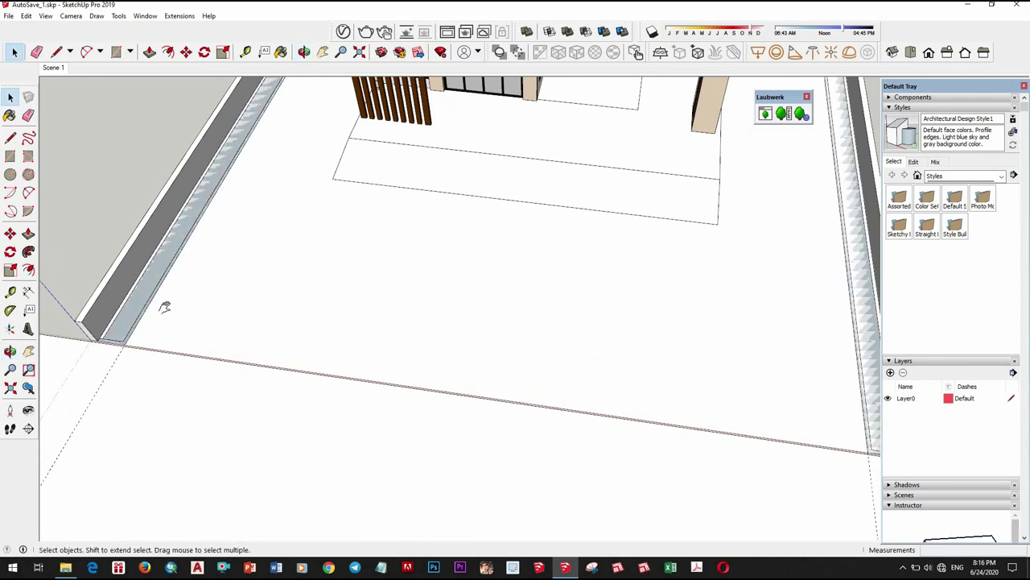
middle_click_drag(164, 307, 322, 308)
scroll(394, 359, "up", 2)
scroll(375, 359, "up", 2)
scroll(369, 365, "up", 2)
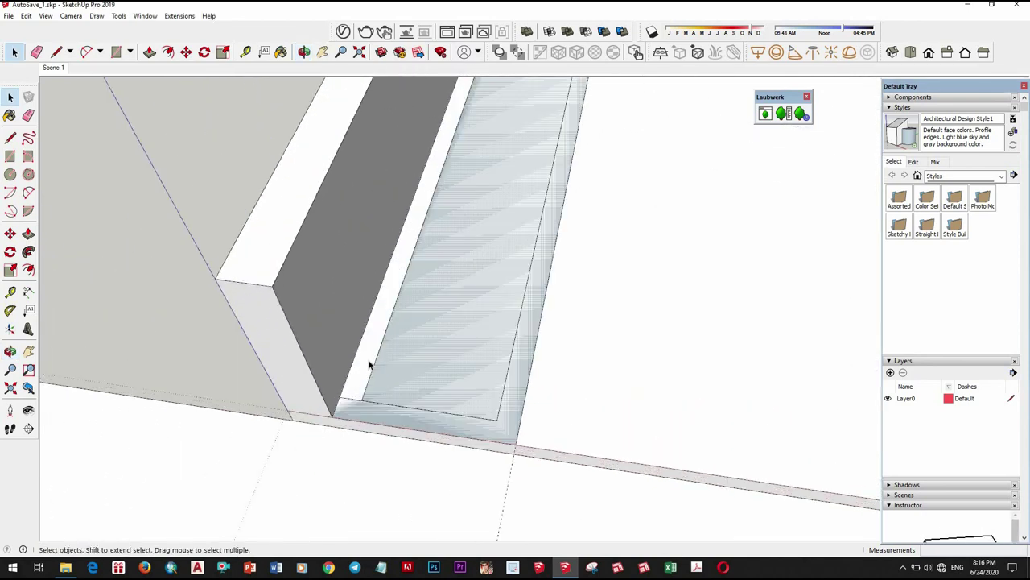
scroll(369, 364, "up", 2)
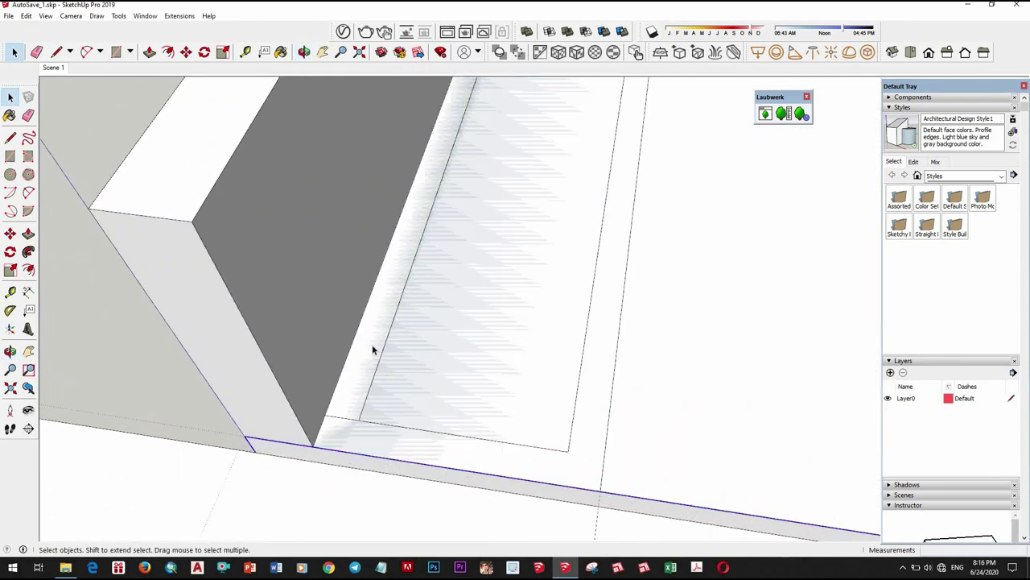
left_click(380, 352)
key("e")
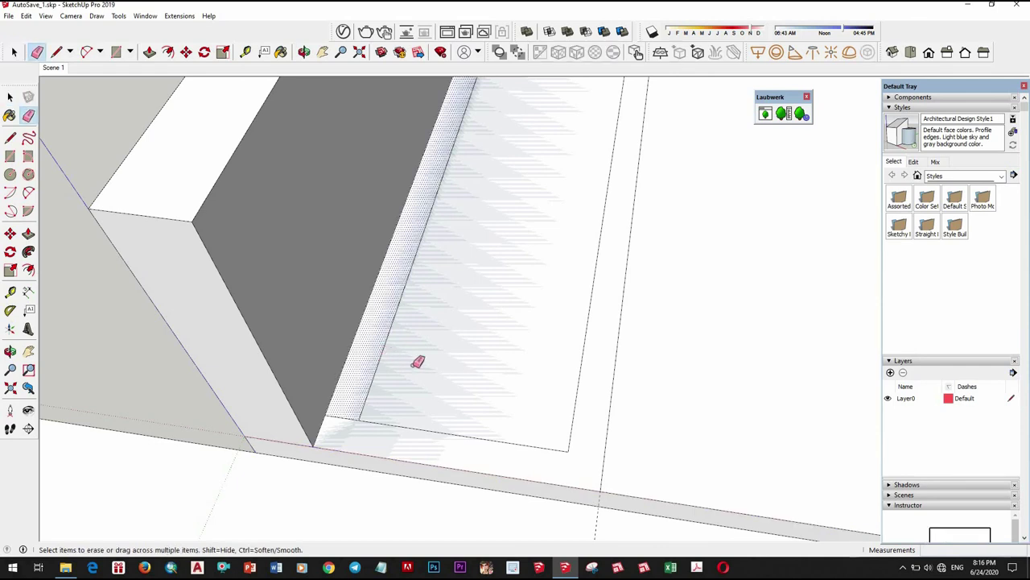
key("Delete")
Step: With Push/Pull, push the planter wall face inward and sink the inner planter face 300 mm
scroll(575, 330, "down", 2)
scroll(598, 343, "down", 2)
scroll(605, 359, "down", 1)
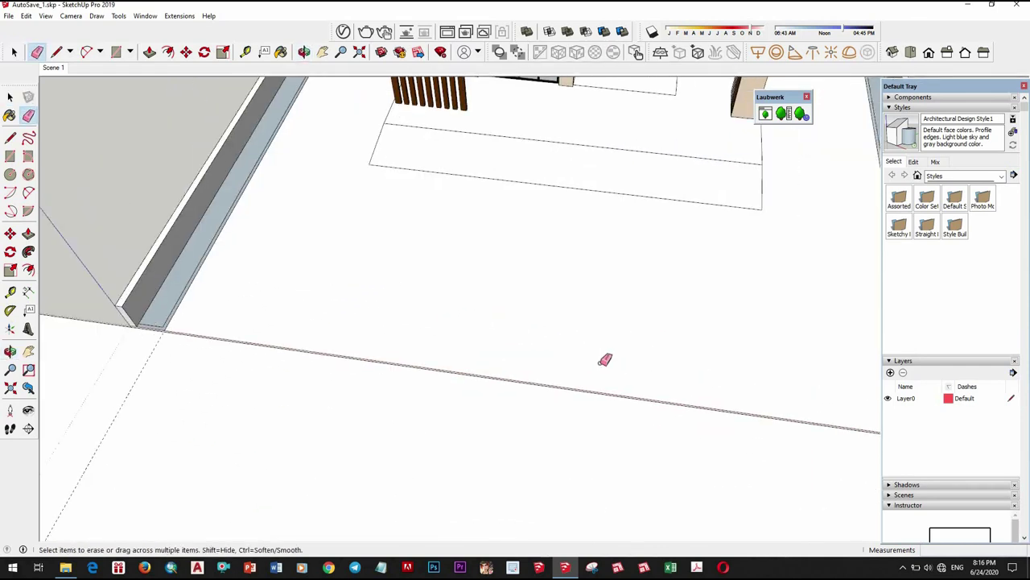
middle_click_drag(605, 360, 650, 396)
scroll(650, 395, "up", 1)
scroll(650, 403, "up", 1)
key("space")
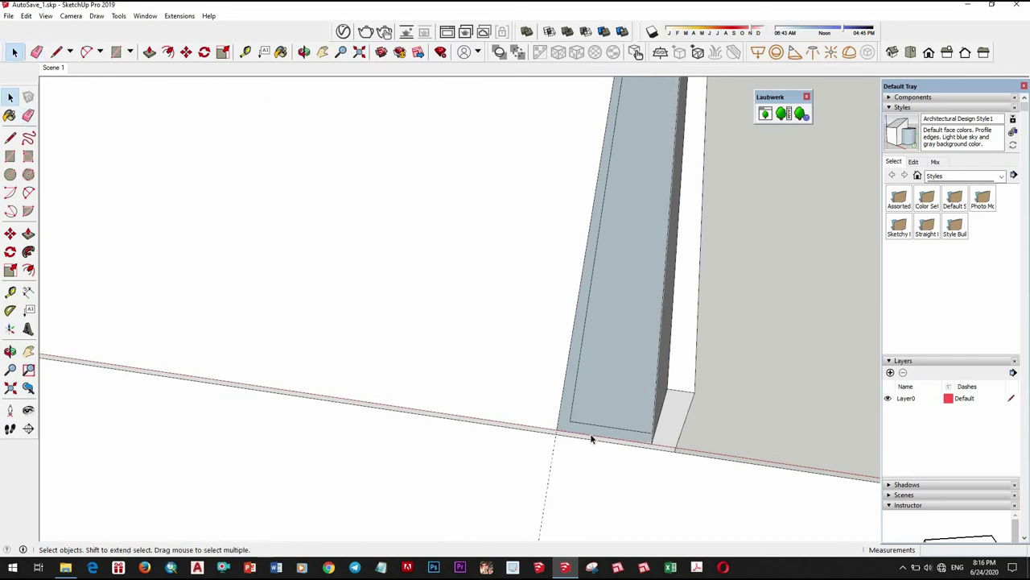
scroll(592, 439, "up", 2)
left_click(618, 408)
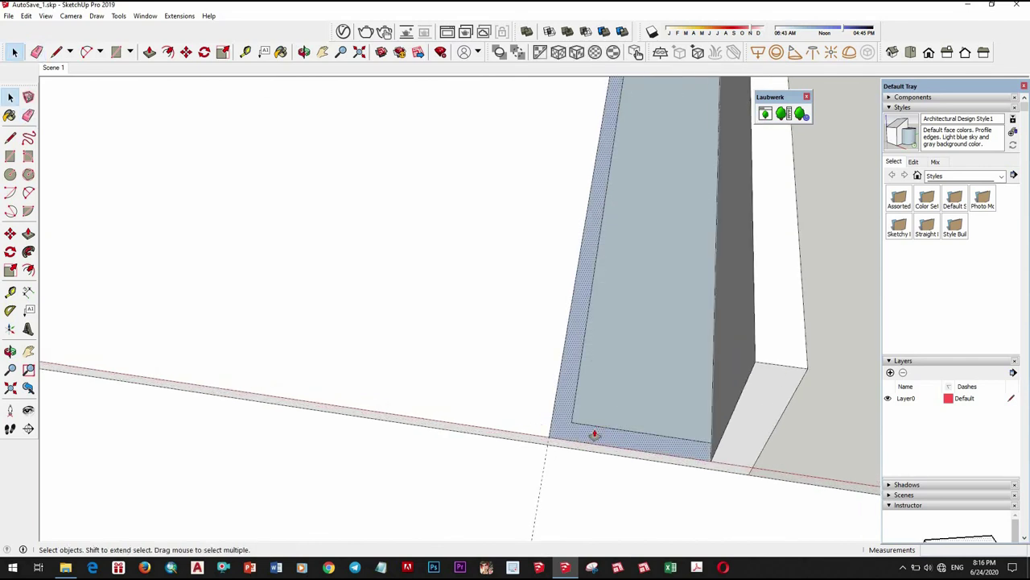
key("p")
left_click_drag(594, 427, 610, 395)
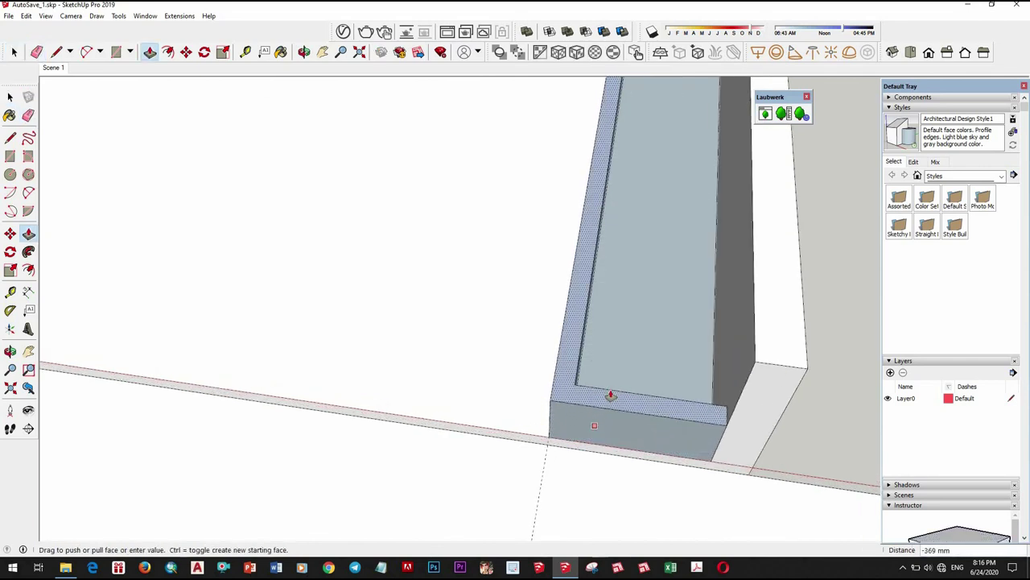
left_click(646, 312)
type("300")
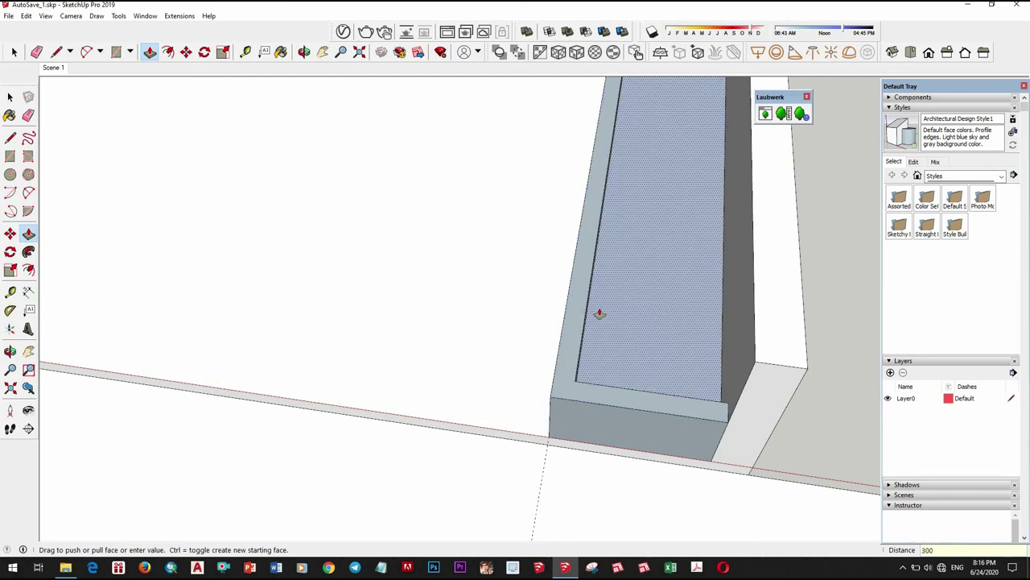
key("Return")
mouse_move(665, 247)
middle_mouse_down()
mouse_move(603, 115)
mouse_move(616, 230)
mouse_move(594, 281)
middle_mouse_up()
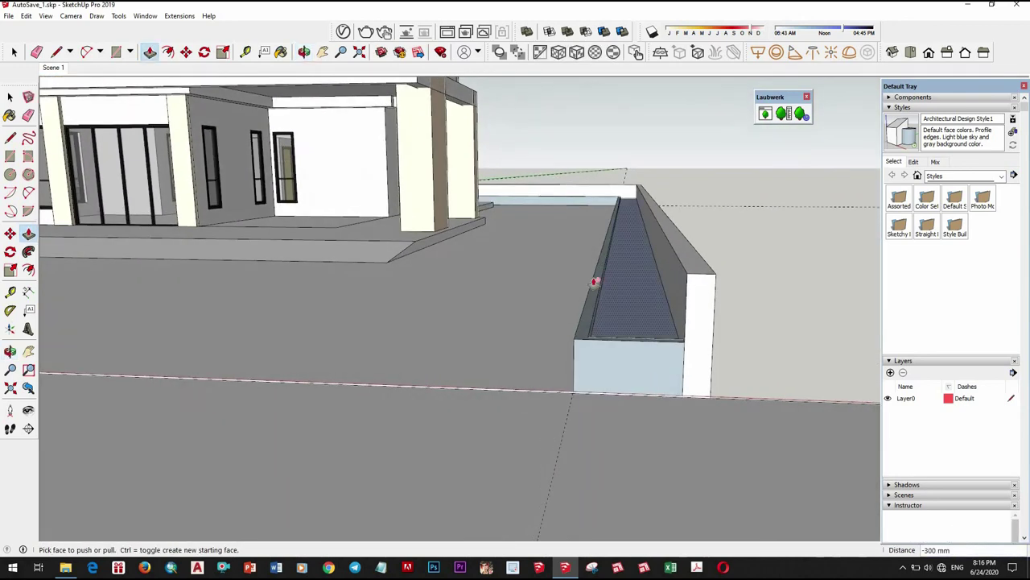
scroll(594, 281, "down", 5)
middle_click_drag(706, 276, 278, 285)
key("space")
Step: Select the entire planter wall and reverse its faces so the front side shows
scroll(308, 257, "up", 3)
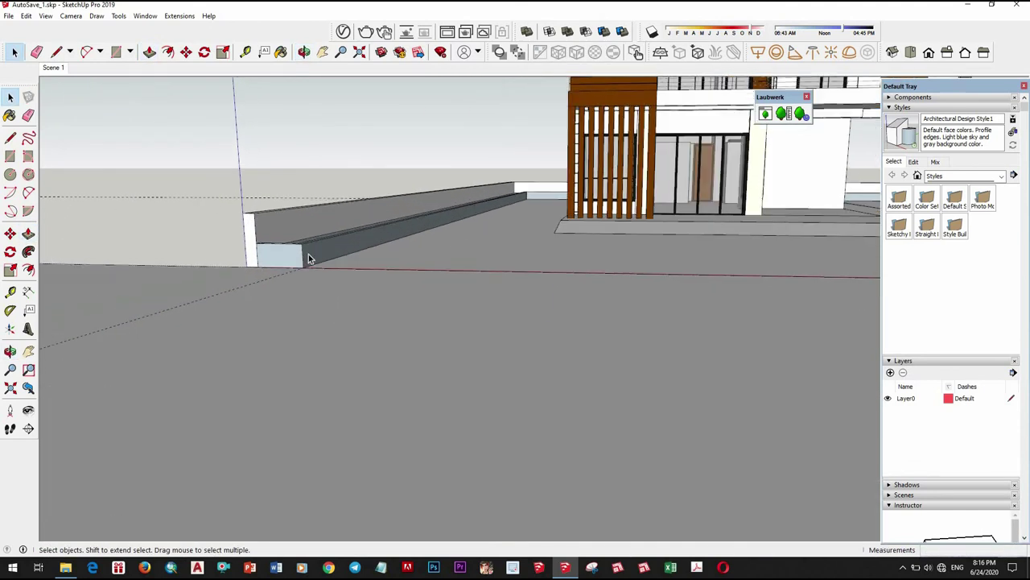
triple_click(293, 258)
right_click(293, 259)
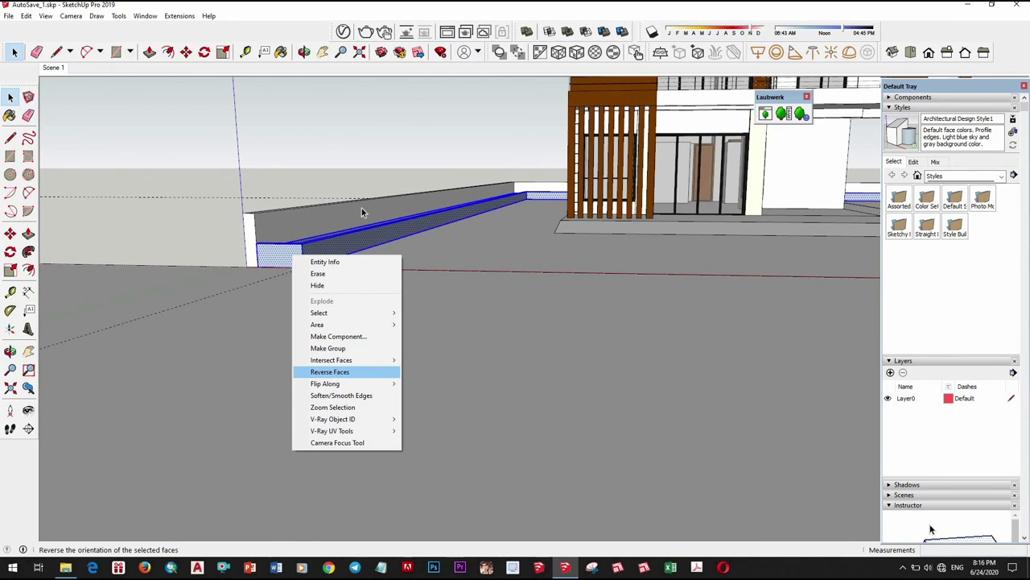
key("Return")
right_click(269, 250)
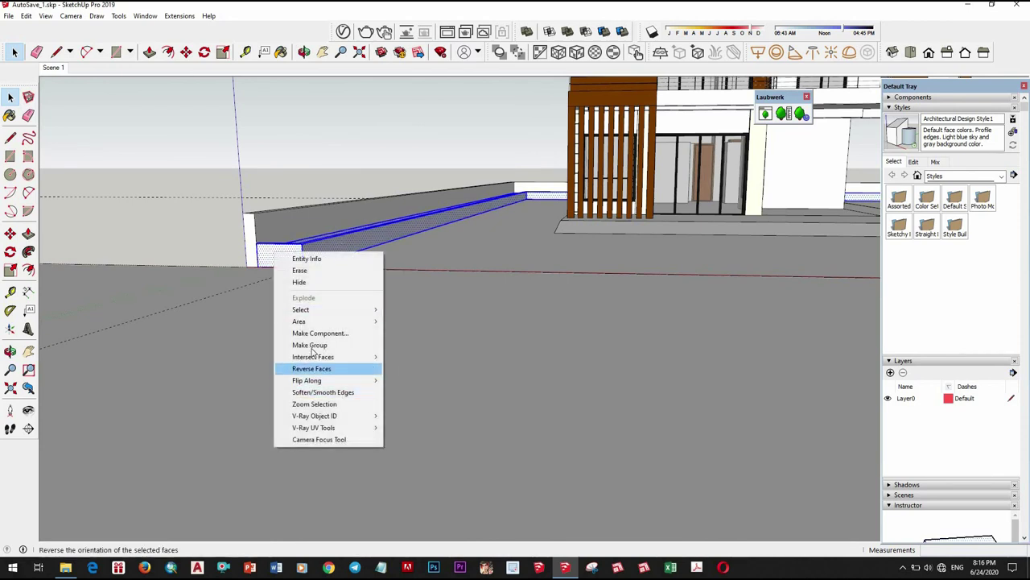
middle_click_drag(414, 302, 400, 410)
scroll(399, 409, "down", 5)
mouse_move(445, 375)
middle_mouse_down()
mouse_move(393, 320)
mouse_move(1025, 272)
middle_mouse_up()
Step: Clear the selection and show the Materials panel's category list
left_click(393, 320)
scroll(393, 320, "up", 8)
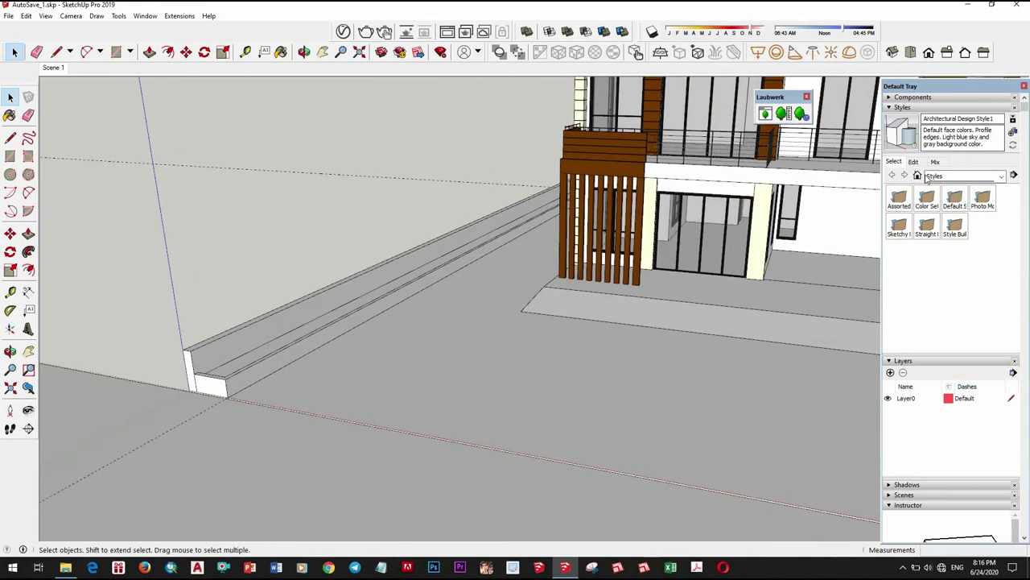
scroll(958, 354, "down", 5)
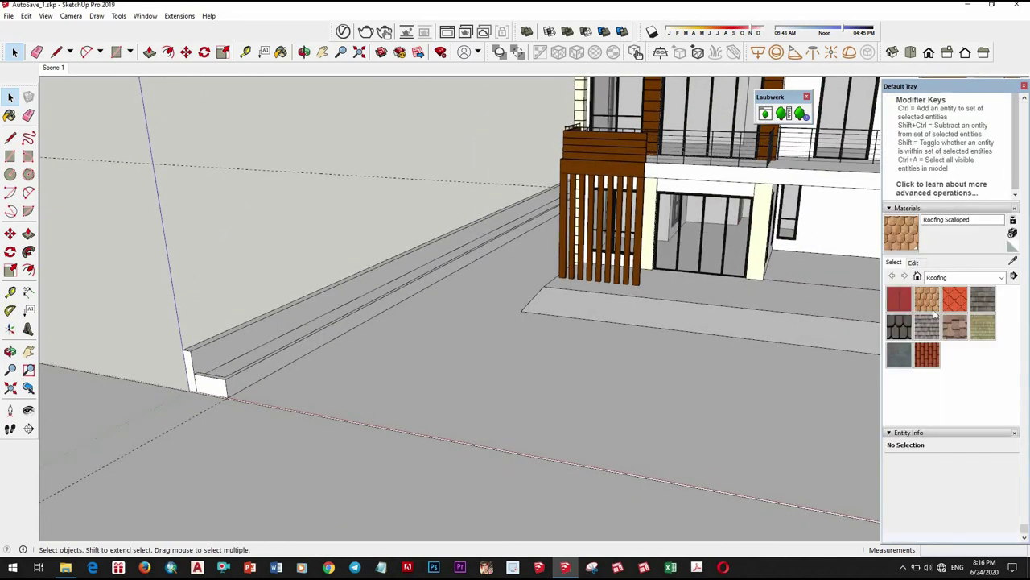
left_click(1002, 278)
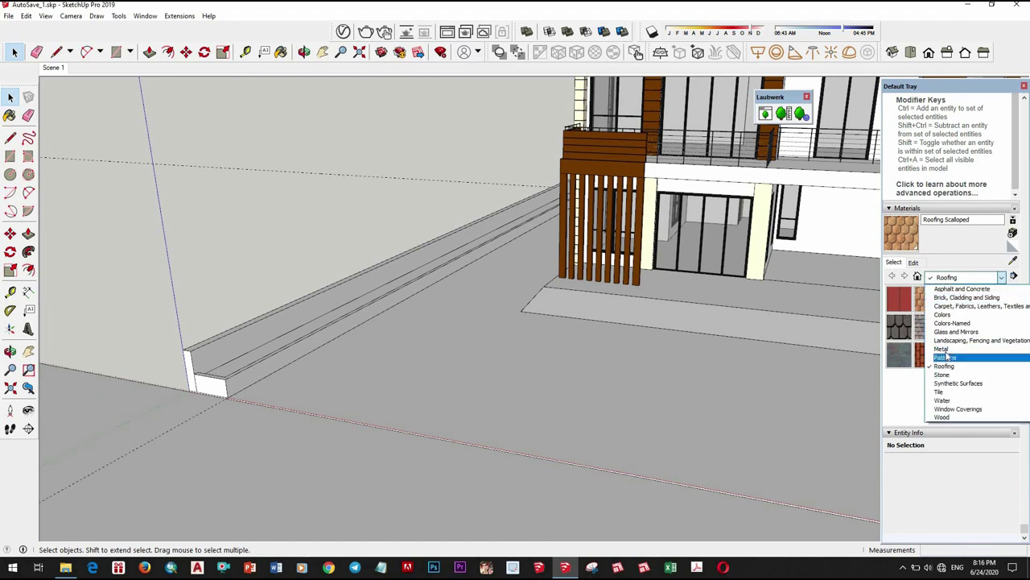
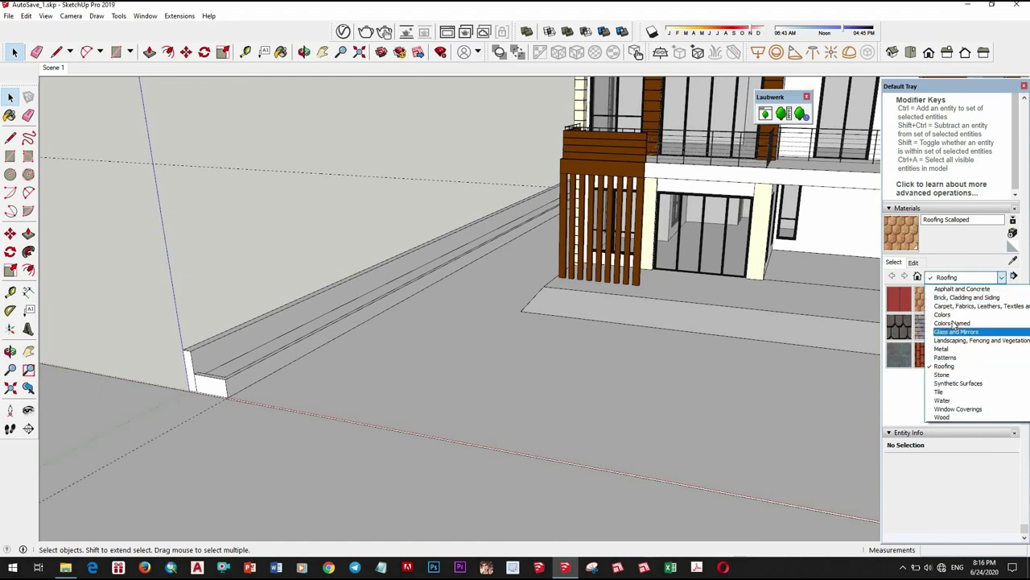
Step: Show the Stone materials and orbit around the porch floor to inspect it
left_click(957, 375)
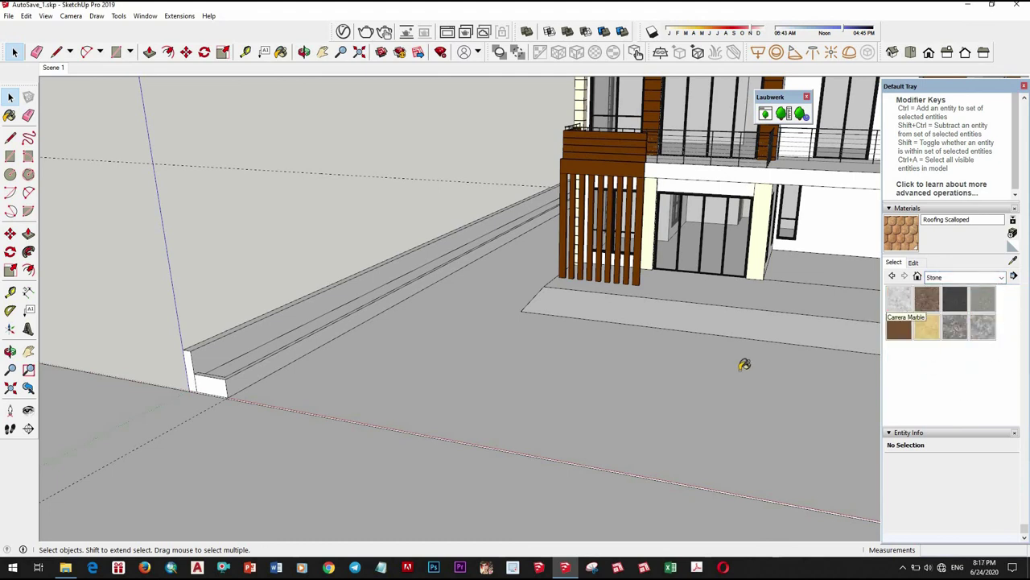
middle_click_drag(744, 364, 697, 319)
scroll(704, 327, "up", 3)
left_click(697, 319)
scroll(706, 320, "up", 3)
scroll(705, 323, "up", 2)
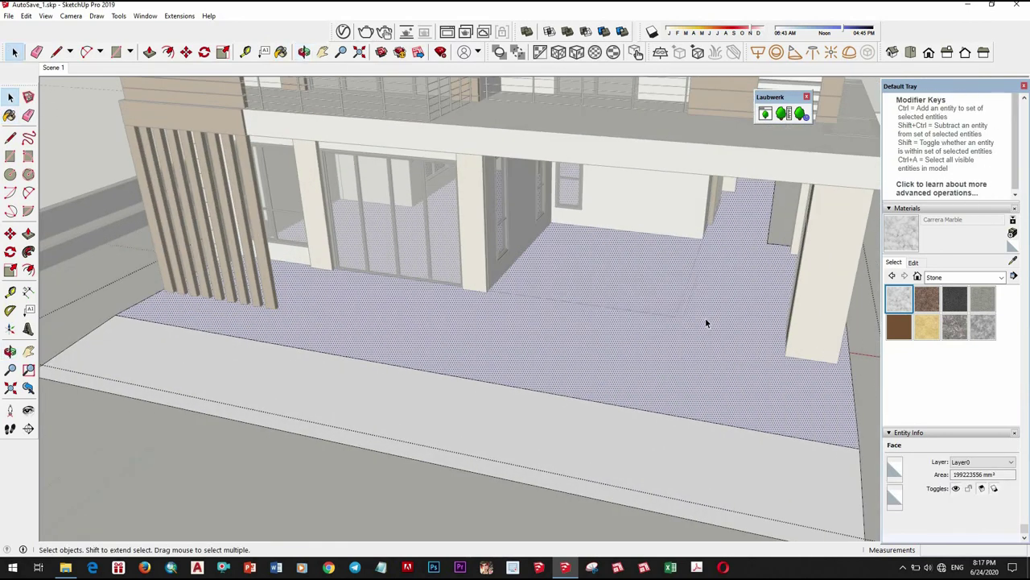
key("l")
scroll(681, 294, "down", 3)
mouse_move(682, 295)
middle_mouse_down()
mouse_move(634, 283)
mouse_move(626, 317)
middle_mouse_up()
key("space")
scroll(626, 317, "down", 3)
mouse_move(357, 190)
middle_mouse_down()
mouse_move(383, 340)
mouse_move(573, 327)
middle_mouse_up()
left_click(384, 340)
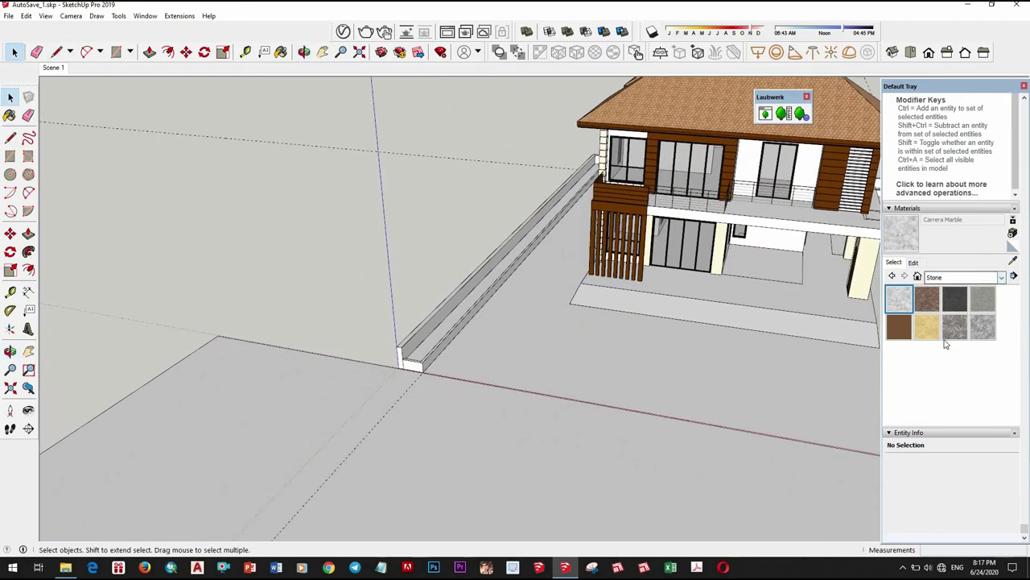
Step: Browse the Glass and Mirrors and Carpet and Fabric material categories
left_click(966, 277)
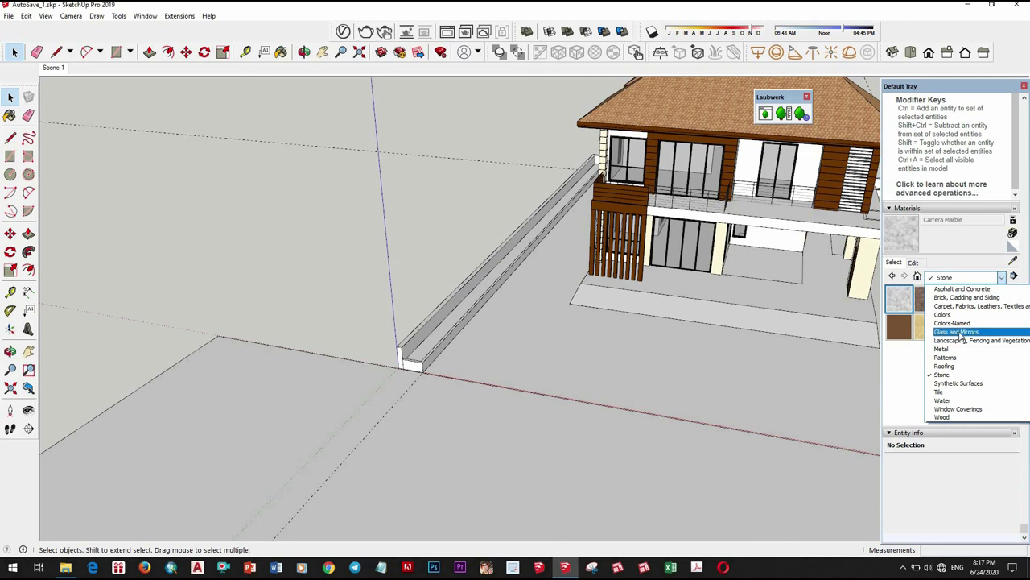
left_click(958, 333)
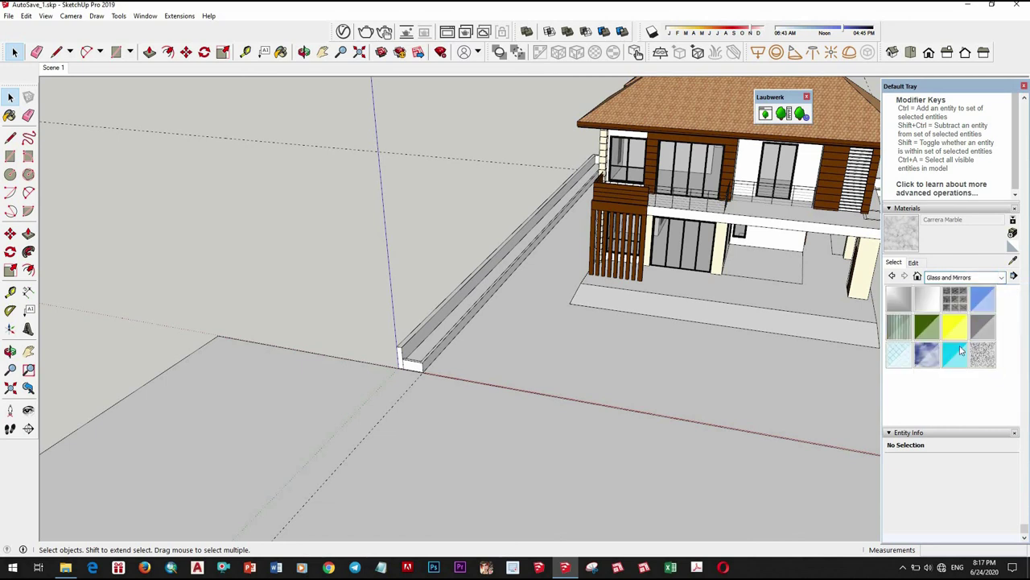
left_click(966, 277)
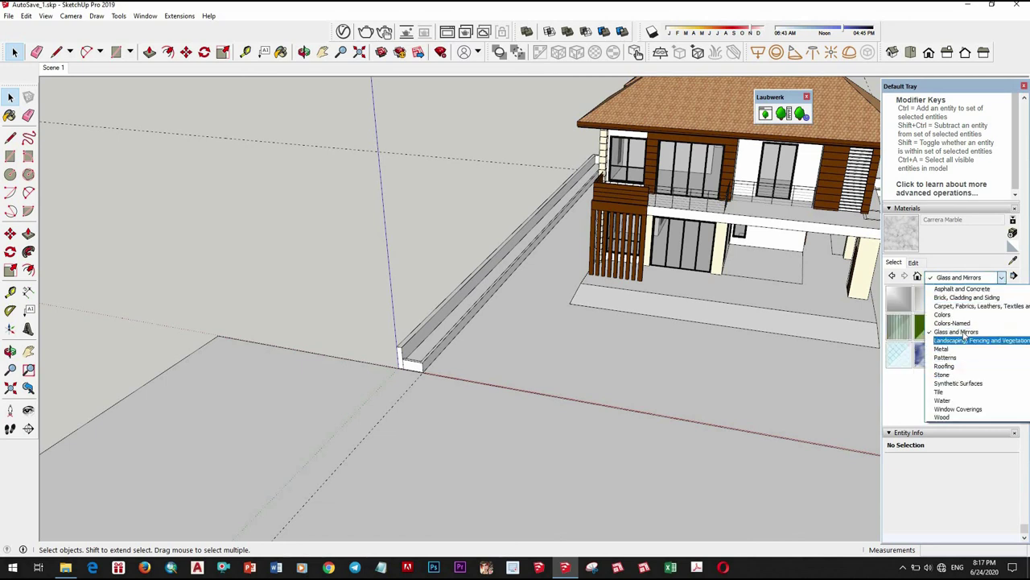
scroll(963, 337, "up", 1)
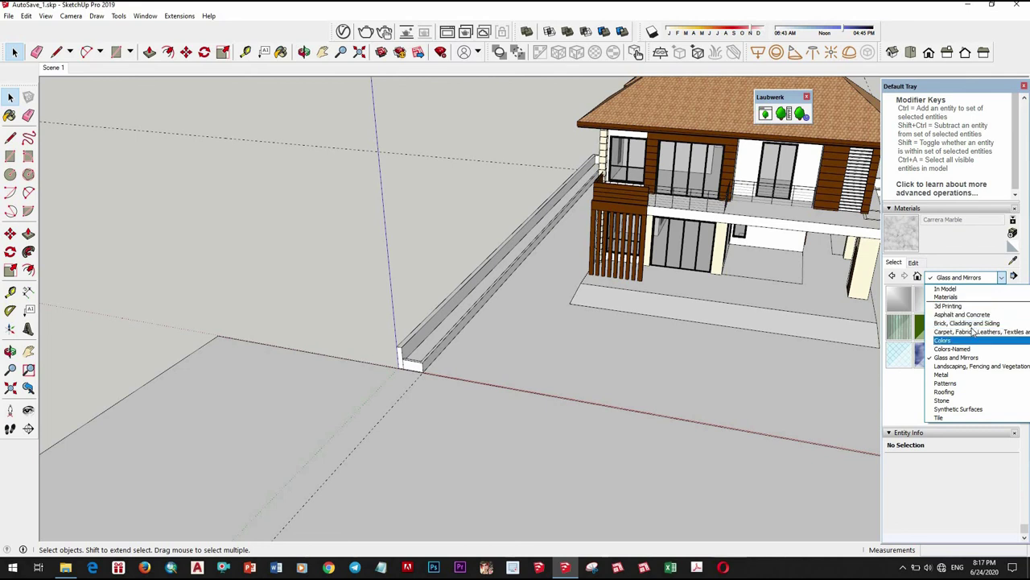
left_click(974, 331)
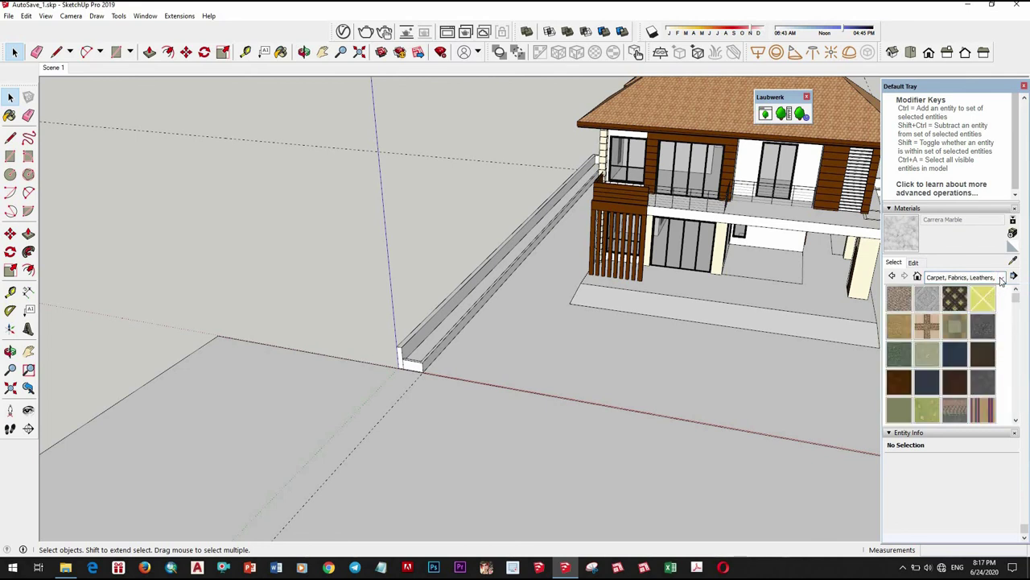
Step: Pick Rough Square Concrete Block from the Brick, Cladding and Siding collection
left_click(1002, 279)
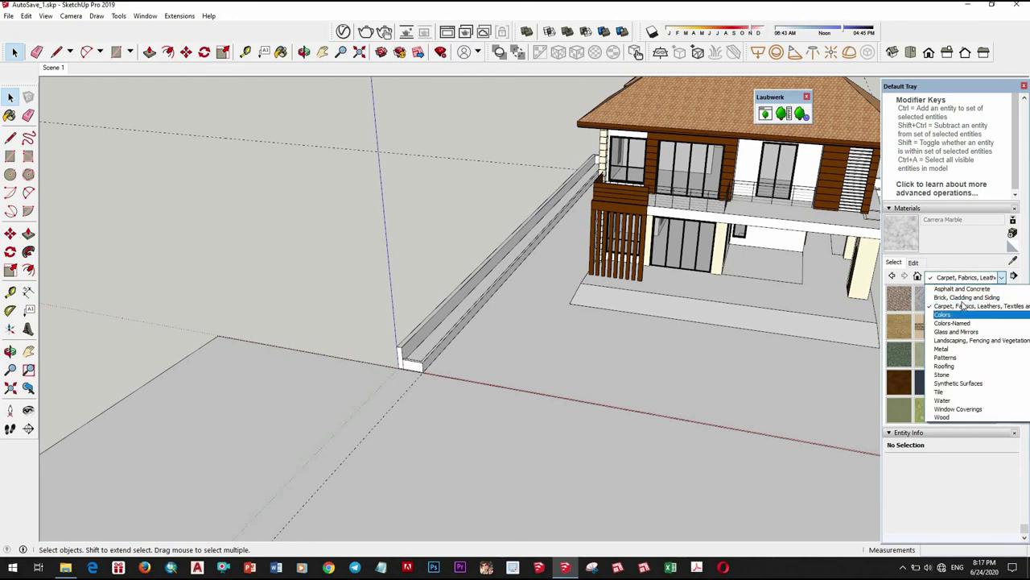
key("Return")
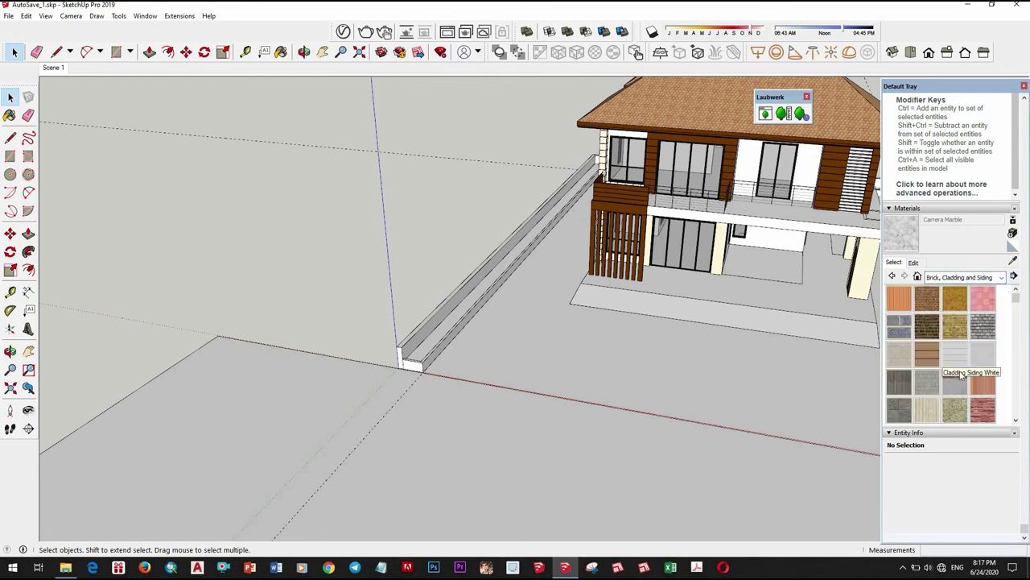
scroll(962, 375, "down", 3)
scroll(960, 379, "up", 5)
scroll(956, 378, "down", 2)
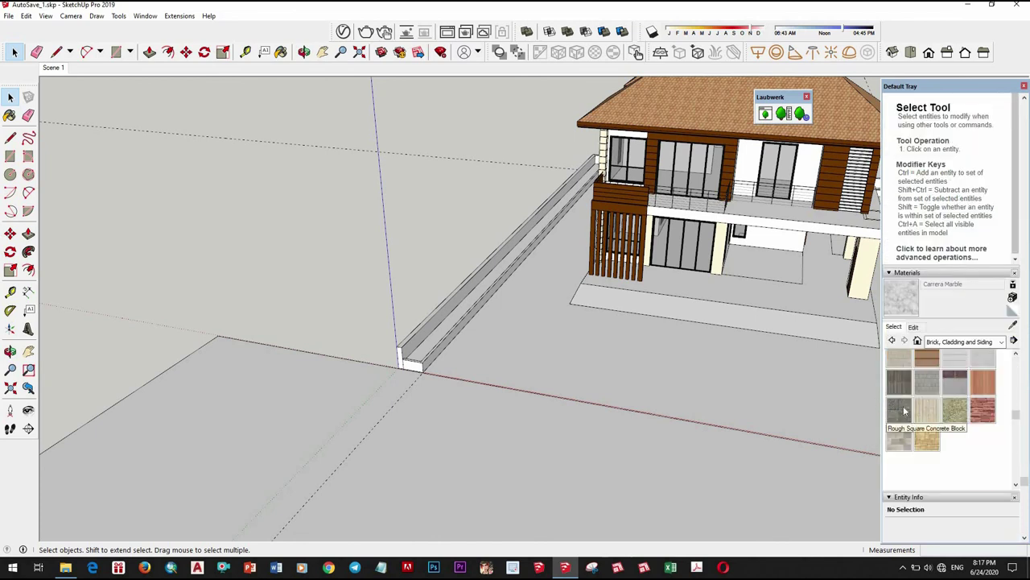
left_click(899, 409)
key("space")
scroll(409, 333, "up", 2)
Step: Paint the long planter group along the plot wall with Rough Square Concrete Block
scroll(409, 334, "up", 3)
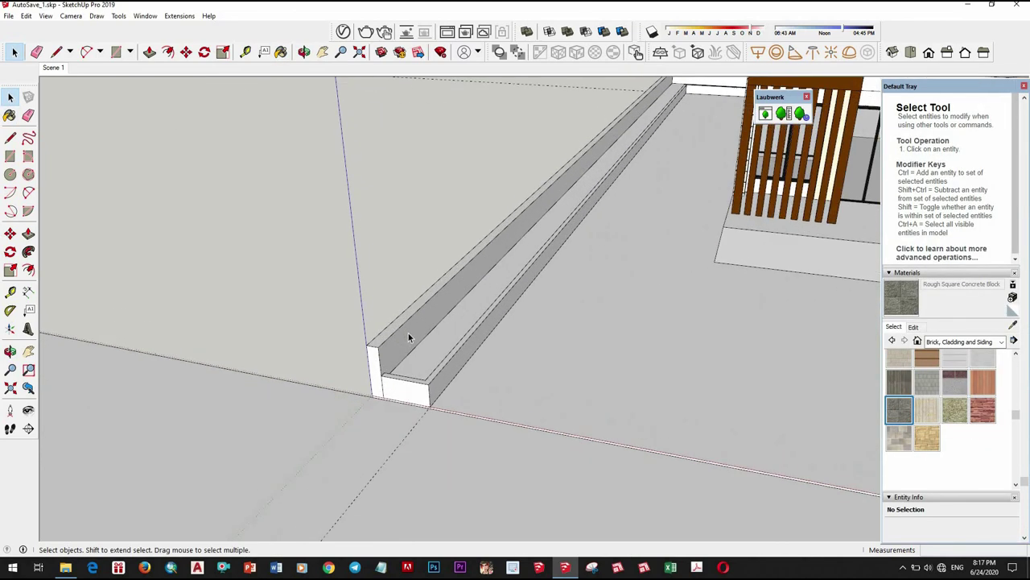
left_click(409, 337)
left_click(416, 332)
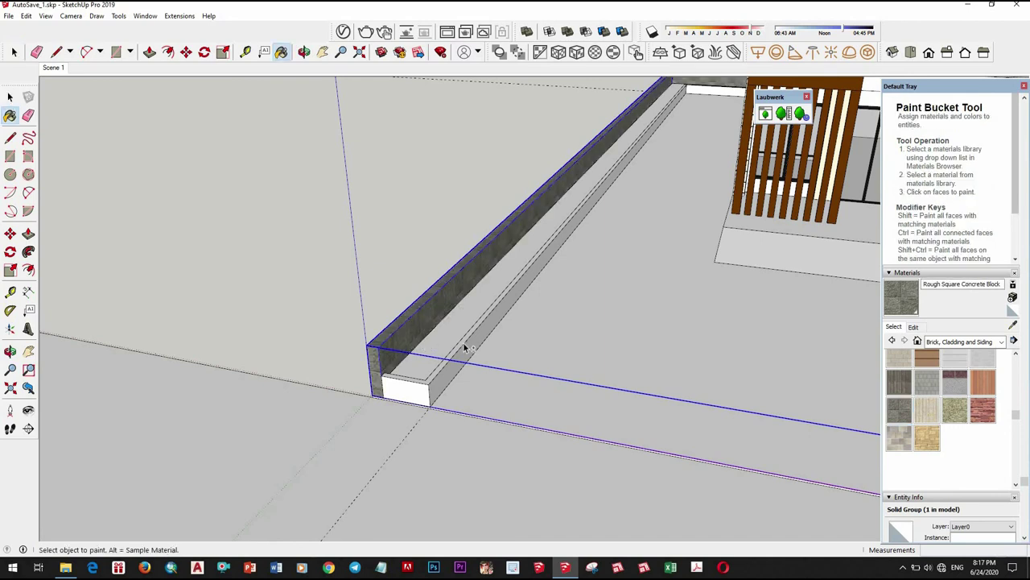
key("space")
mouse_move(348, 345)
middle_mouse_down()
mouse_move(451, 325)
mouse_move(354, 306)
middle_mouse_up()
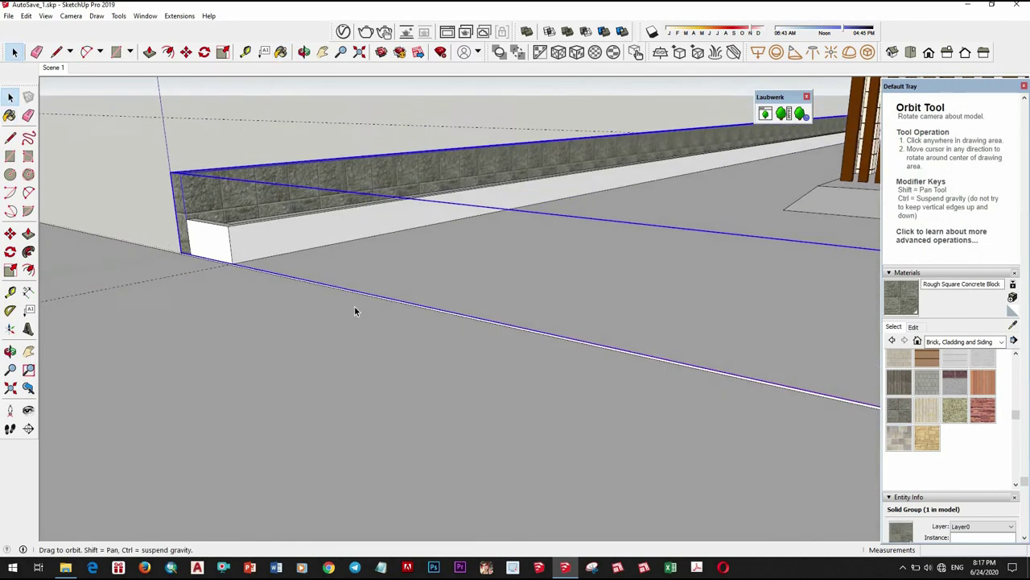
middle_click_drag(448, 311, 448, 317, "shift")
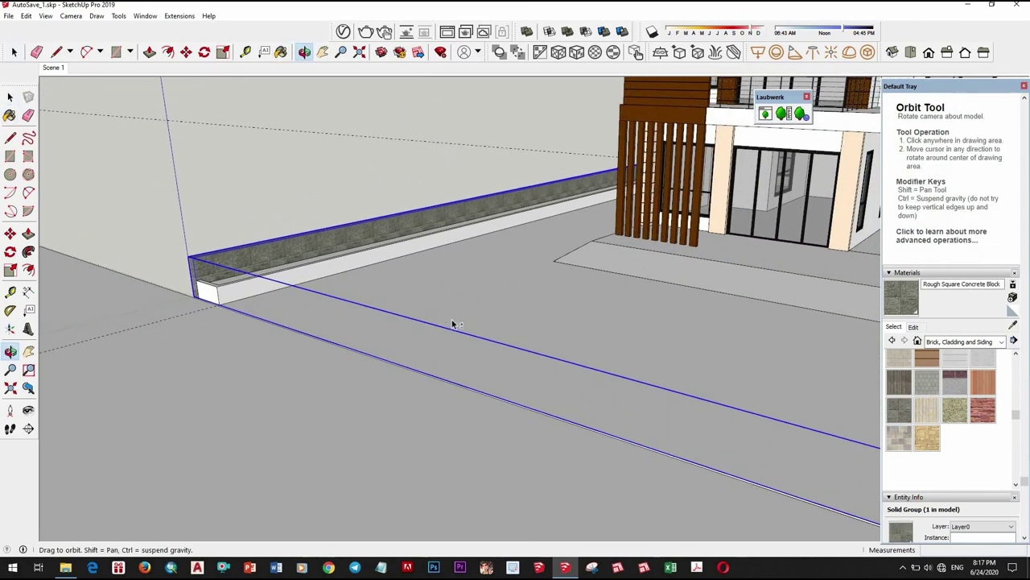
mouse_move(277, 306)
middle_mouse_down()
mouse_move(277, 329)
mouse_move(376, 333)
mouse_move(418, 354)
middle_mouse_up()
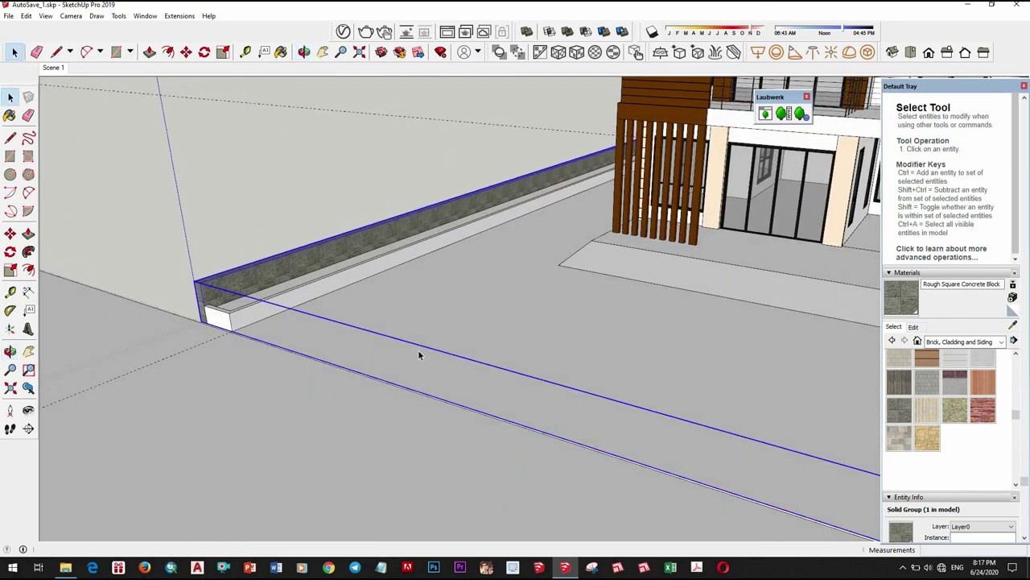
key("b")
left_click(272, 316)
mouse_move(272, 316)
middle_mouse_down()
mouse_move(301, 244)
mouse_move(411, 235)
mouse_move(478, 260)
mouse_move(512, 299)
mouse_move(357, 223)
mouse_move(295, 338)
mouse_move(314, 361)
mouse_move(324, 338)
middle_mouse_up()
scroll(324, 336, "up", 3)
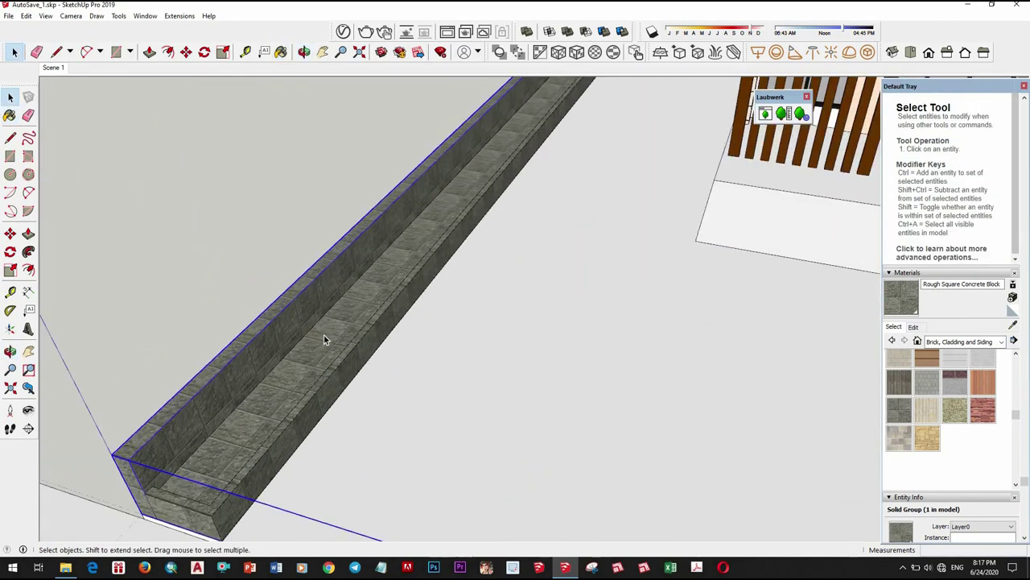
scroll(324, 334, "up", 3)
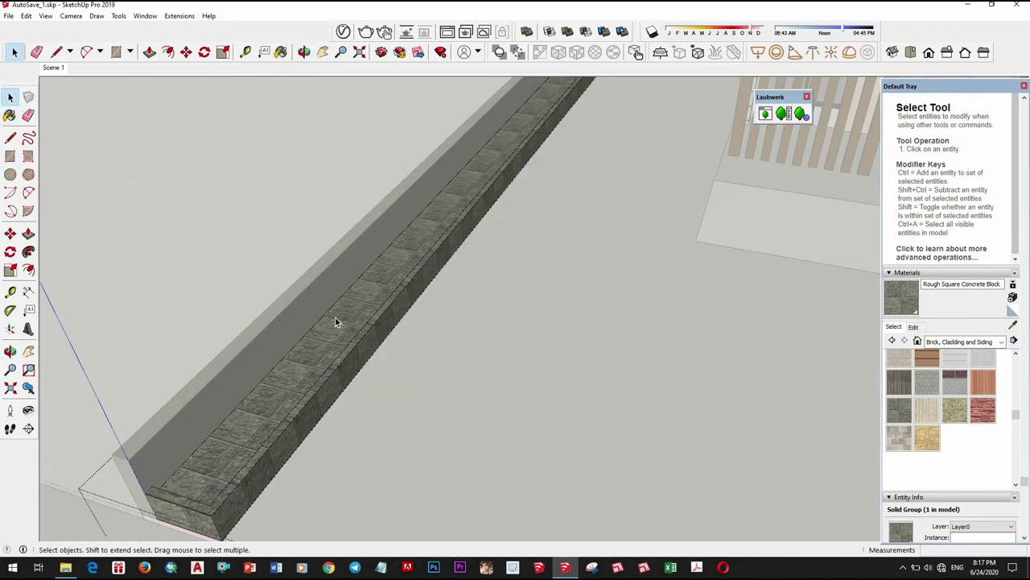
Step: Fill the planter top with Grass Dark Green from the Landscaping materials
left_click(1002, 342)
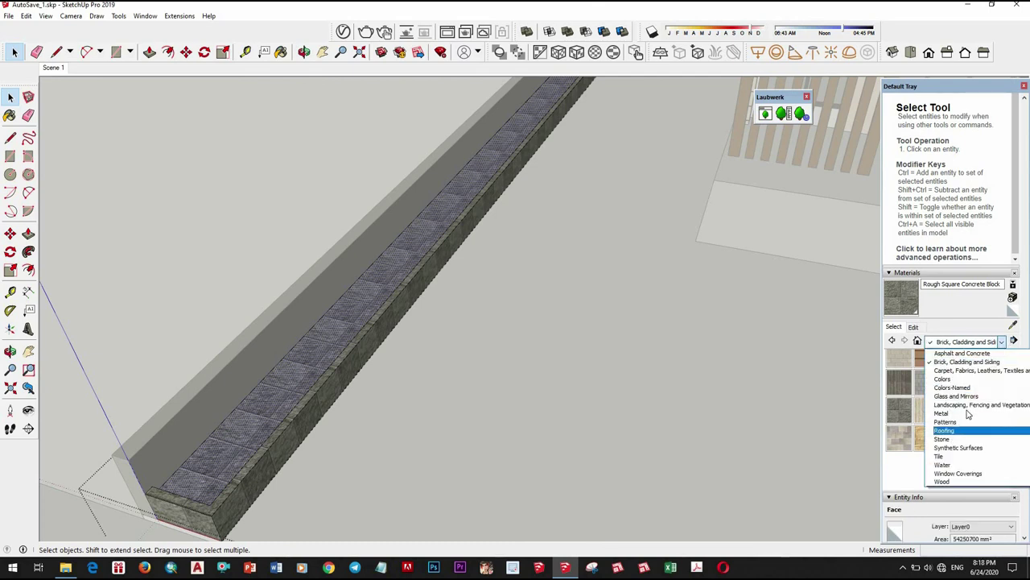
left_click(972, 407)
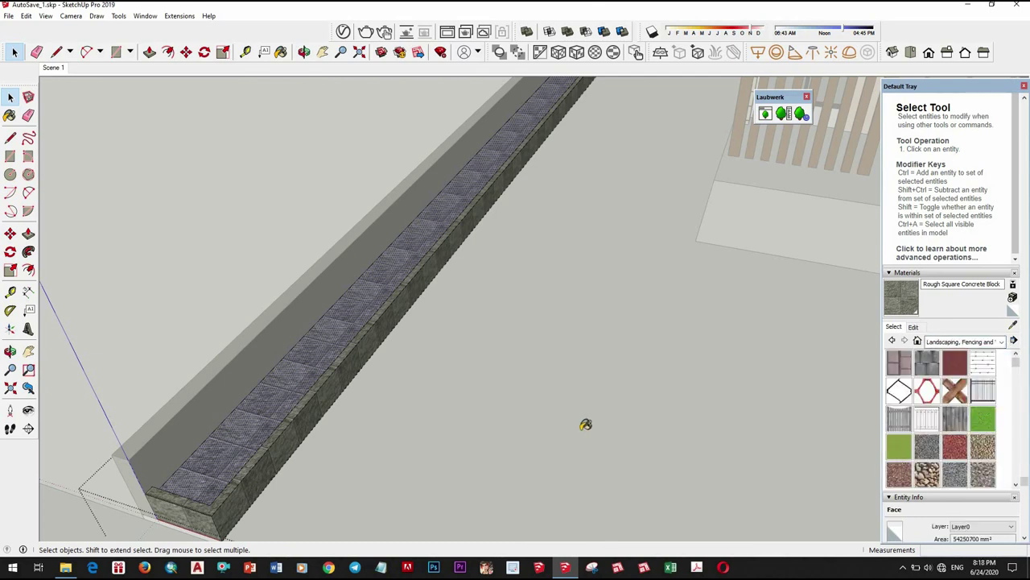
left_click(316, 379)
scroll(314, 322, "down", 5)
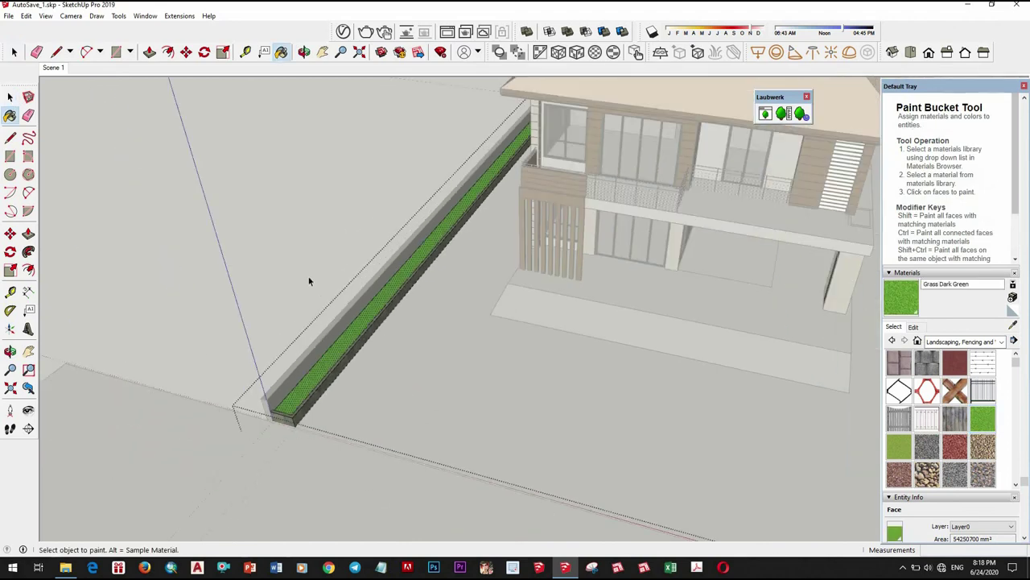
scroll(308, 281, "down", 3)
key("space")
mouse_move(308, 281)
middle_mouse_down()
mouse_move(271, 201)
mouse_move(210, 214)
middle_mouse_up()
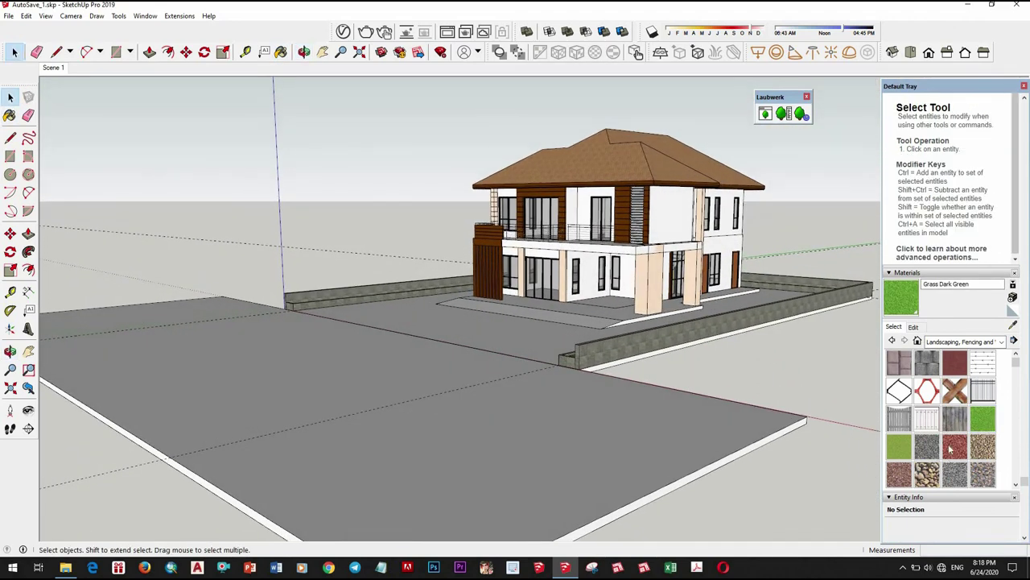
Step: Orbit and zoom over the plot to view the house's right side from above
scroll(950, 445, "down", 2)
scroll(950, 446, "down", 1)
scroll(950, 445, "down", 1)
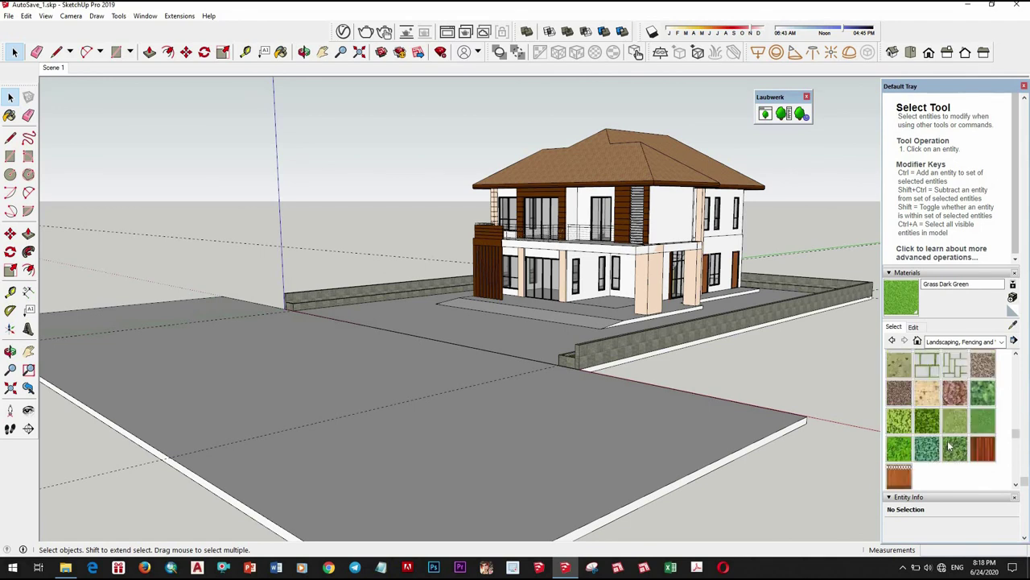
scroll(950, 445, "up", 1)
scroll(950, 446, "up", 2)
scroll(952, 445, "up", 2)
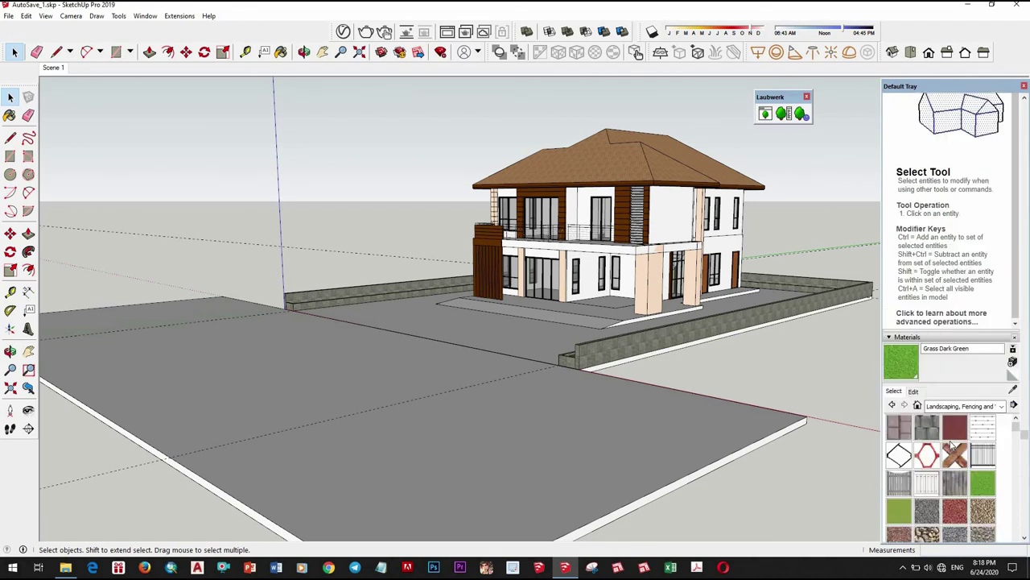
scroll(487, 359, "down", 3)
mouse_move(558, 409)
middle_mouse_down()
mouse_move(561, 367)
mouse_move(605, 322)
mouse_move(575, 340)
middle_mouse_up()
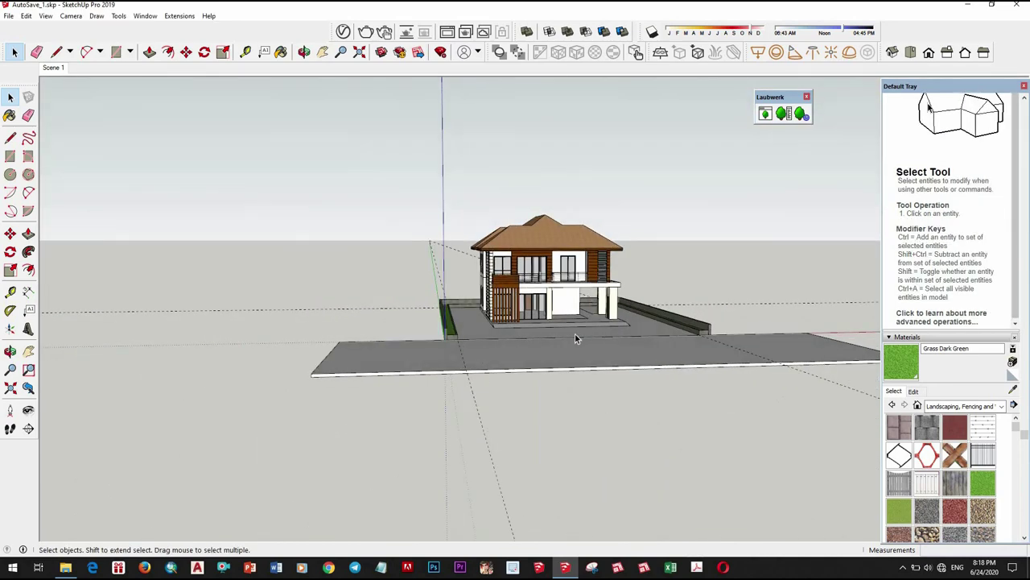
scroll(449, 320, "up", 3)
mouse_move(449, 319)
middle_mouse_down()
mouse_move(419, 316)
mouse_move(498, 298)
mouse_move(597, 319)
middle_mouse_up()
scroll(596, 319, "up", 2)
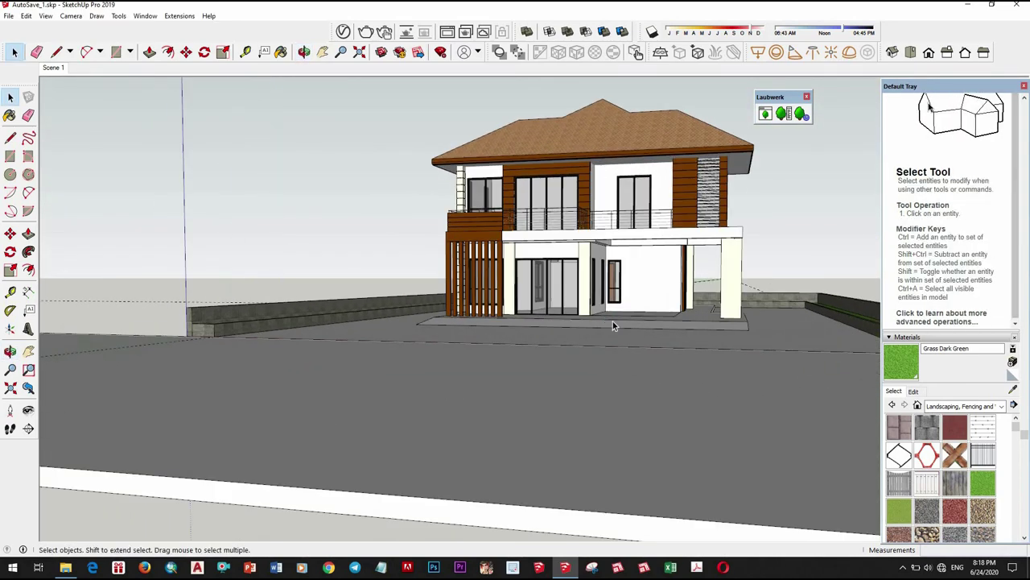
scroll(613, 321, "up", 2)
scroll(573, 329, "down", 2)
scroll(596, 346, "down", 3)
mouse_move(598, 392)
middle_mouse_down()
mouse_move(604, 352)
mouse_move(602, 363)
middle_mouse_up()
Step: Jump to a preset overview, delete all guide lines, and zoom around the house
left_click(53, 67)
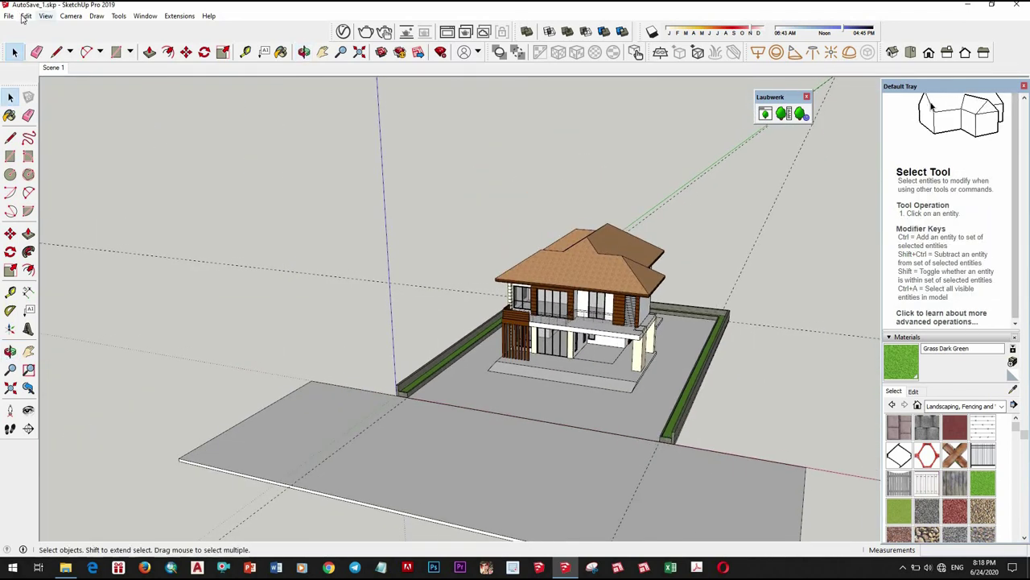
left_click(66, 115)
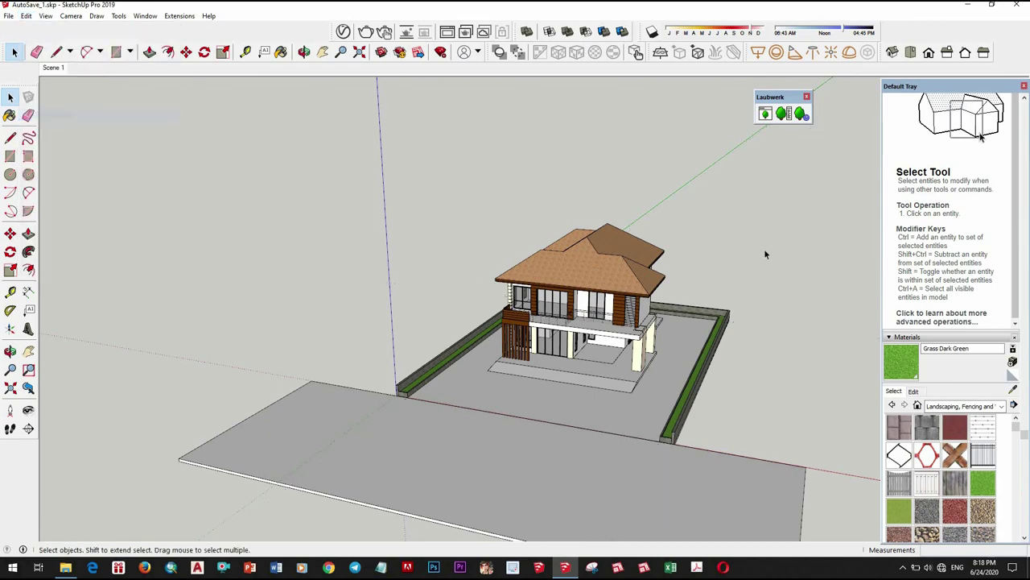
scroll(607, 388, "up", 3)
mouse_move(575, 340)
middle_mouse_down()
mouse_move(595, 379)
mouse_move(483, 392)
mouse_move(455, 377)
middle_mouse_up()
scroll(580, 350, "up", 3)
scroll(596, 378, "down", 3)
scroll(484, 392, "up", 3)
scroll(484, 392, "down", 3)
scroll(455, 377, "down", 2)
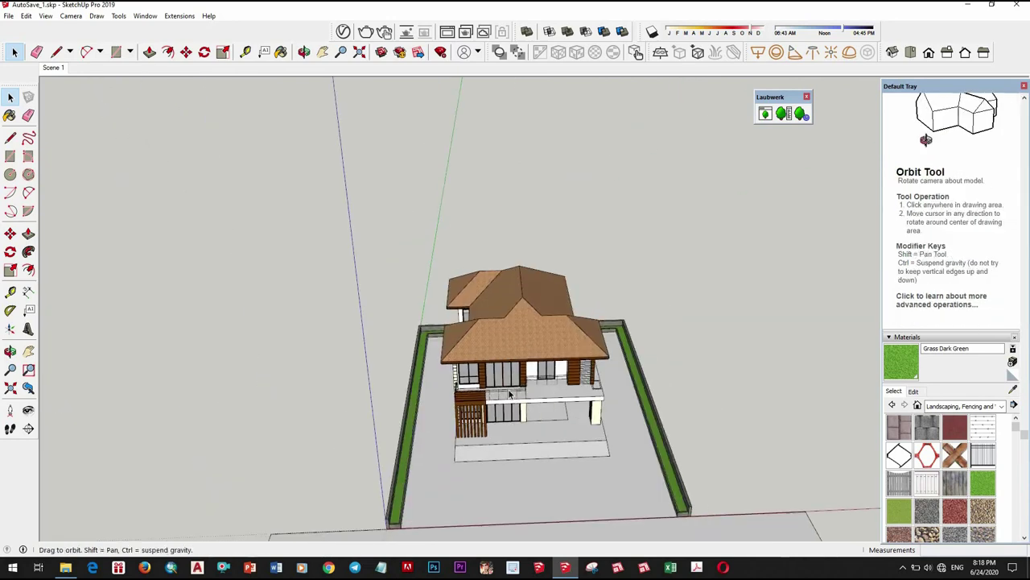
scroll(455, 377, "up", 3)
scroll(455, 377, "up", 3)
scroll(525, 361, "up", 2)
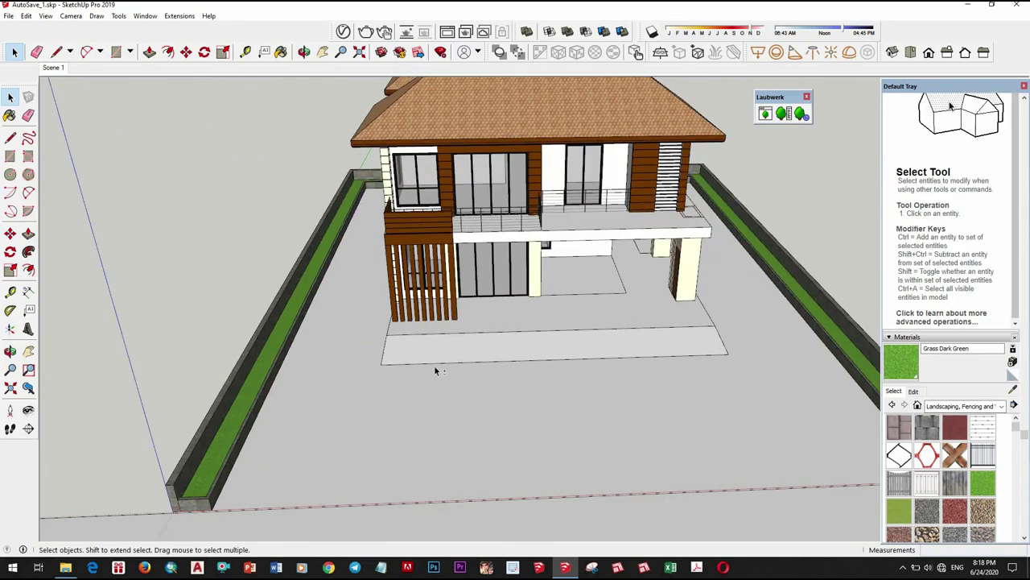
scroll(434, 364, "down", 4)
Step: Bring the ground in front of the porch into close view, selecting its face
mouse_move(434, 365)
middle_mouse_down()
mouse_move(444, 386)
mouse_move(413, 331)
mouse_move(449, 339)
middle_mouse_up()
scroll(439, 341, "up", 4)
scroll(451, 309, "down", 3)
scroll(426, 375, "up", 3)
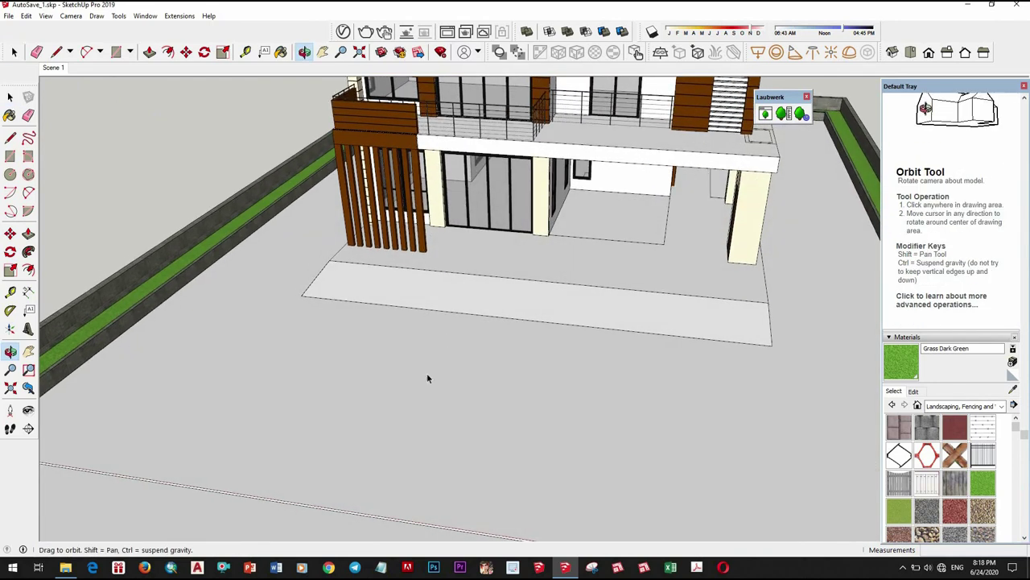
middle_click_drag(524, 353, 474, 393)
left_click(514, 369)
scroll(473, 393, "down", 5)
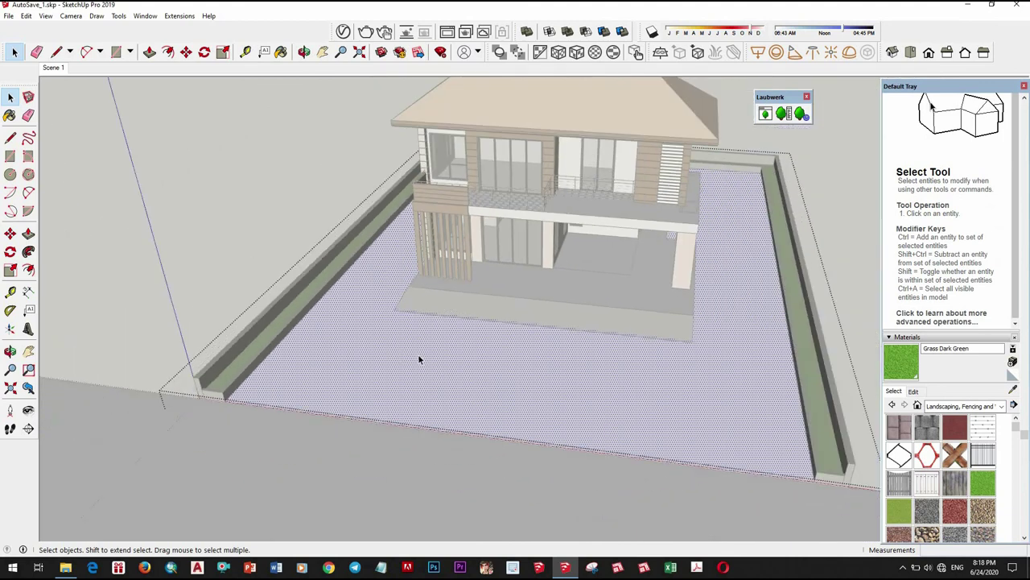
scroll(459, 351, "up", 3)
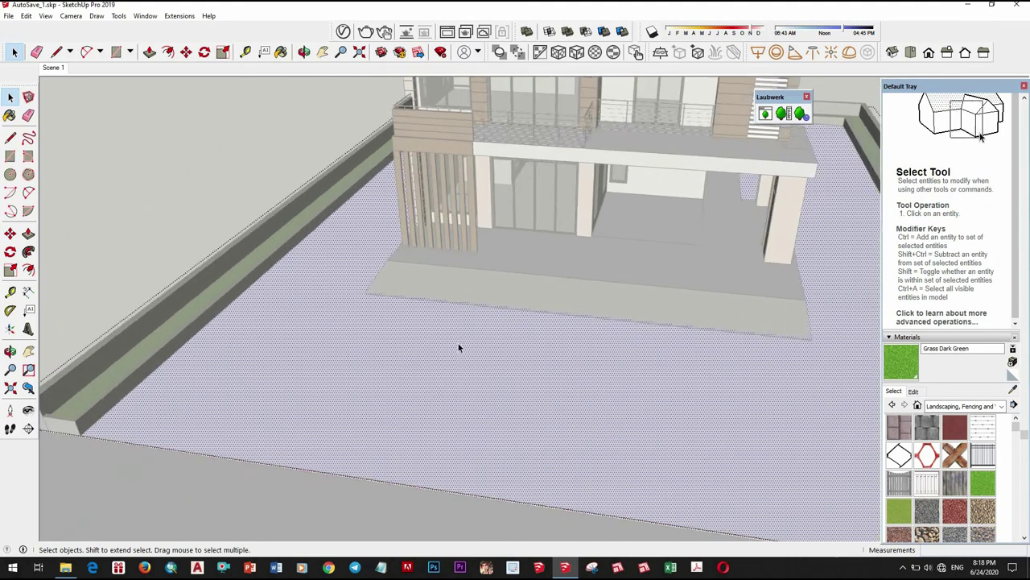
scroll(458, 343, "up", 3)
middle_click_drag(481, 317, 478, 336)
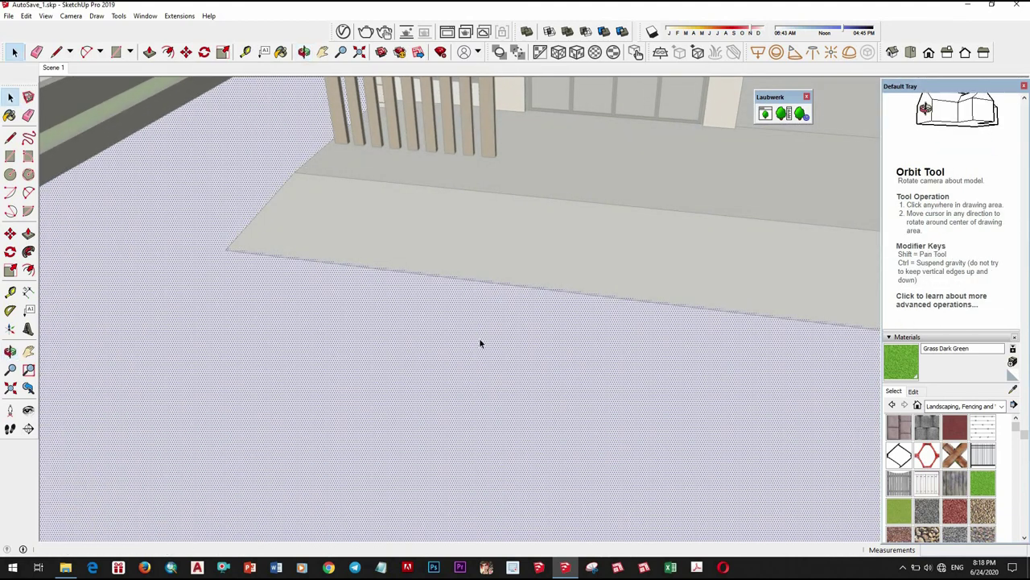
Step: Draw the first thin slab rectangle on the ground near the porch
key("r")
left_click(357, 264)
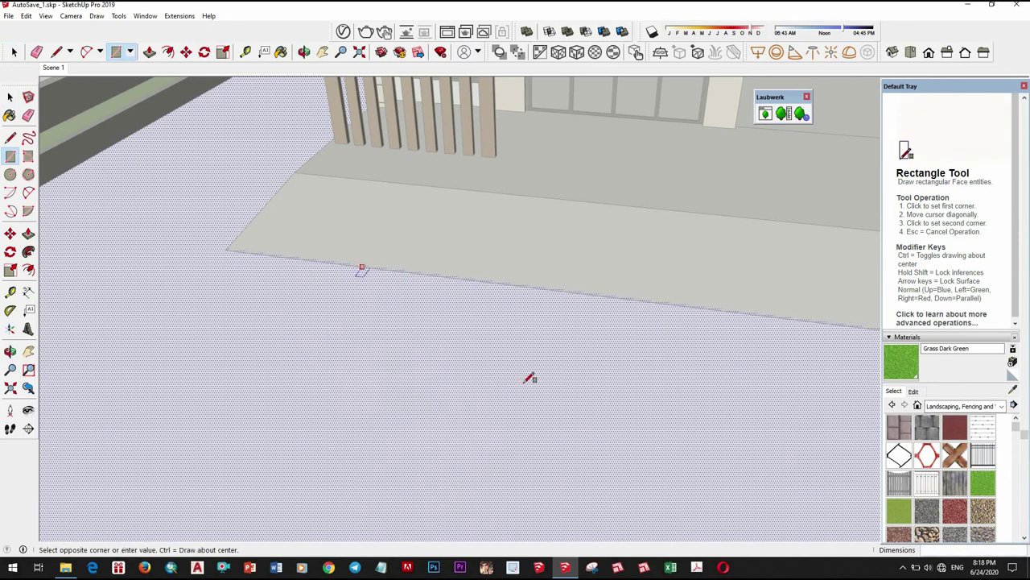
mouse_move(529, 375)
middle_mouse_down()
mouse_move(469, 281)
mouse_move(513, 324)
middle_mouse_up()
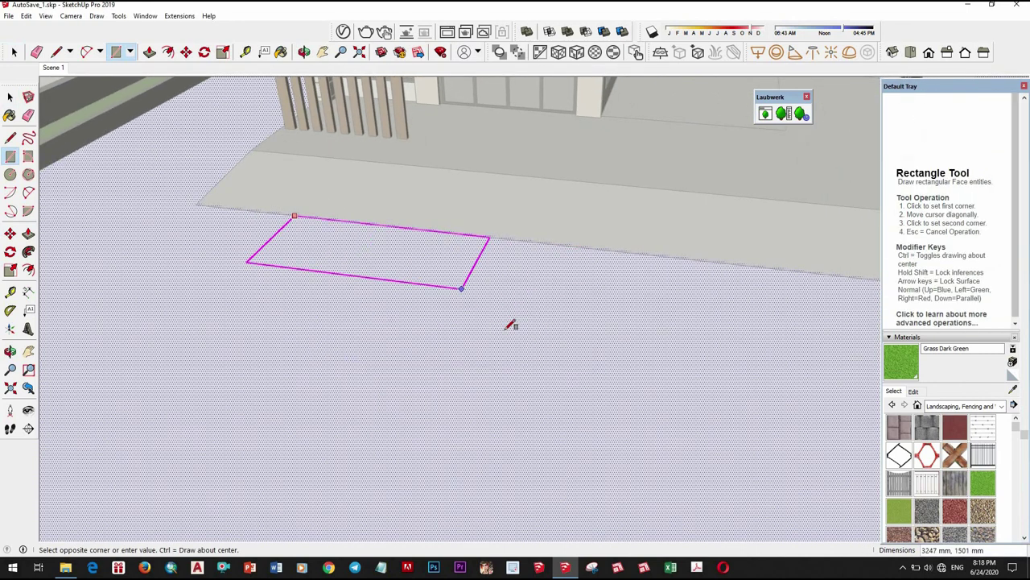
left_click(559, 259)
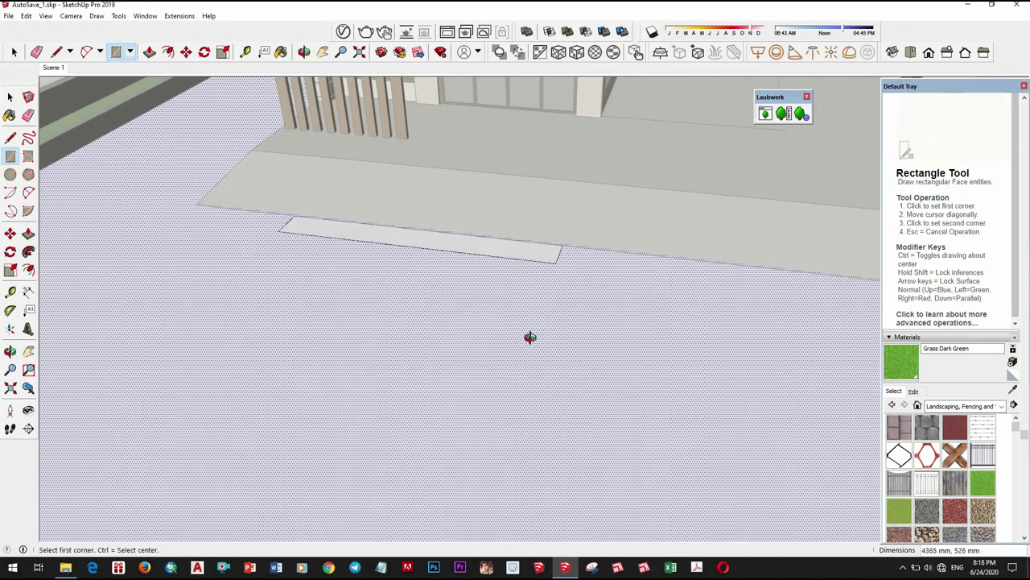
mouse_move(529, 338)
middle_mouse_down()
mouse_move(276, 355)
mouse_move(352, 340)
middle_mouse_up()
key("space")
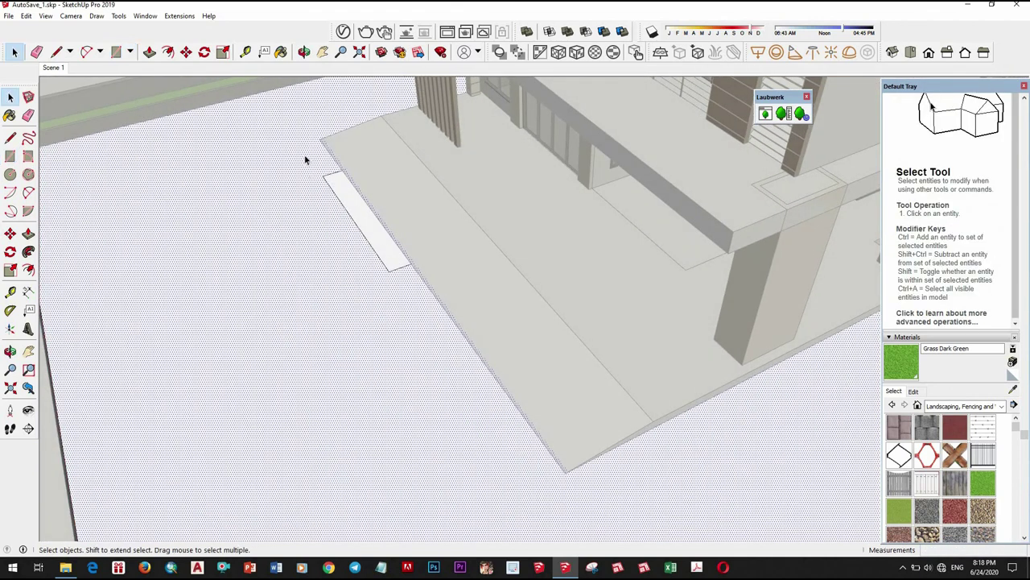
Step: Copy the slab twice with Move plus Ctrl to start the path row
left_click(366, 222)
key("m")
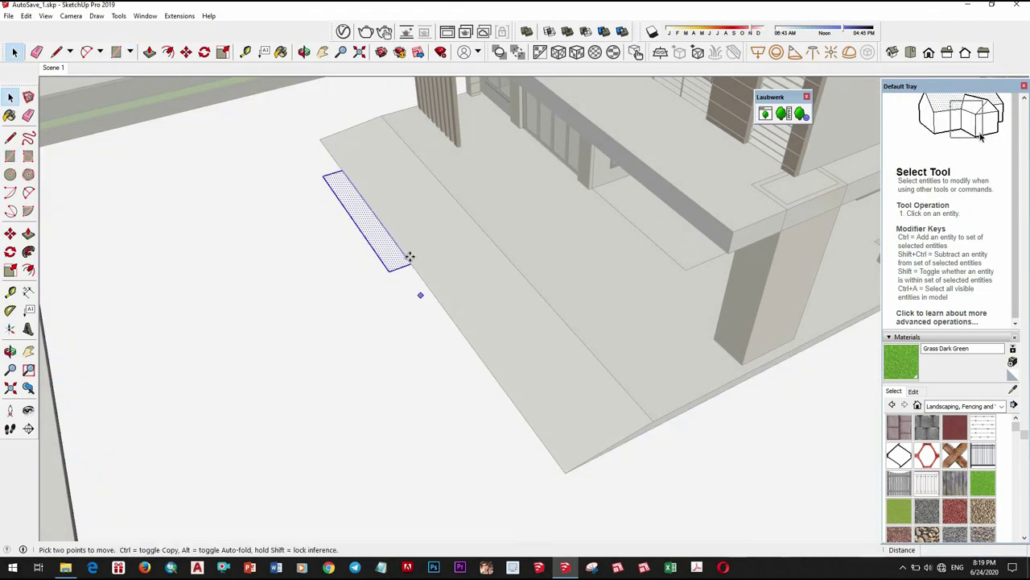
left_click(410, 264)
key("ctrl")
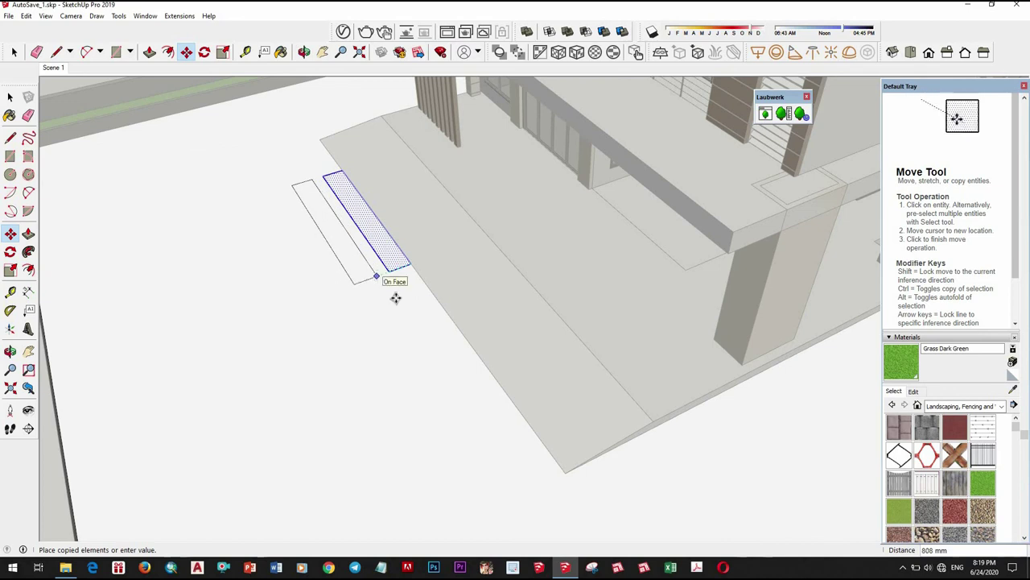
left_click(397, 297)
scroll(392, 274, "up", 2)
scroll(393, 262, "up", 2)
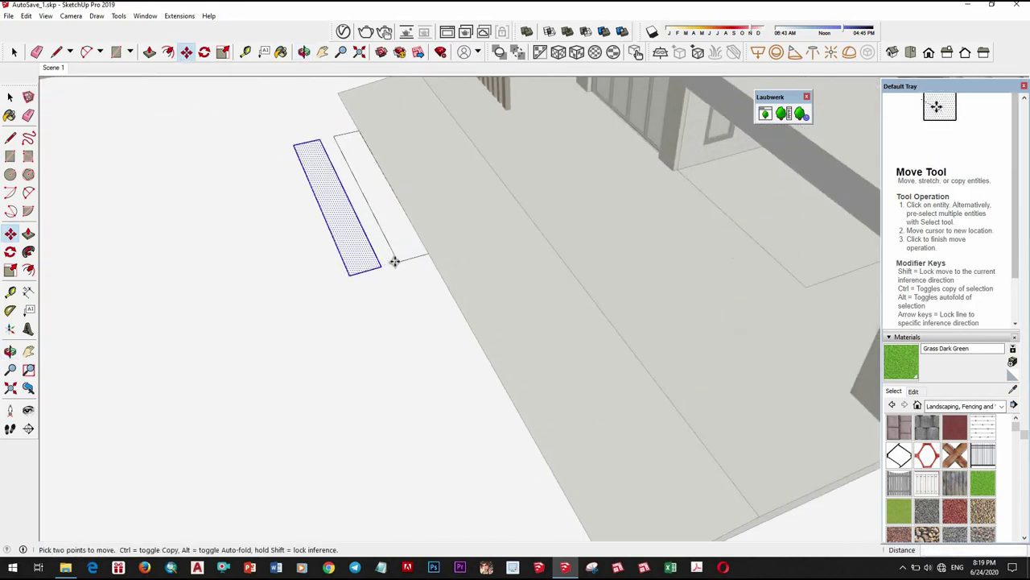
left_click(344, 271)
left_click(315, 281)
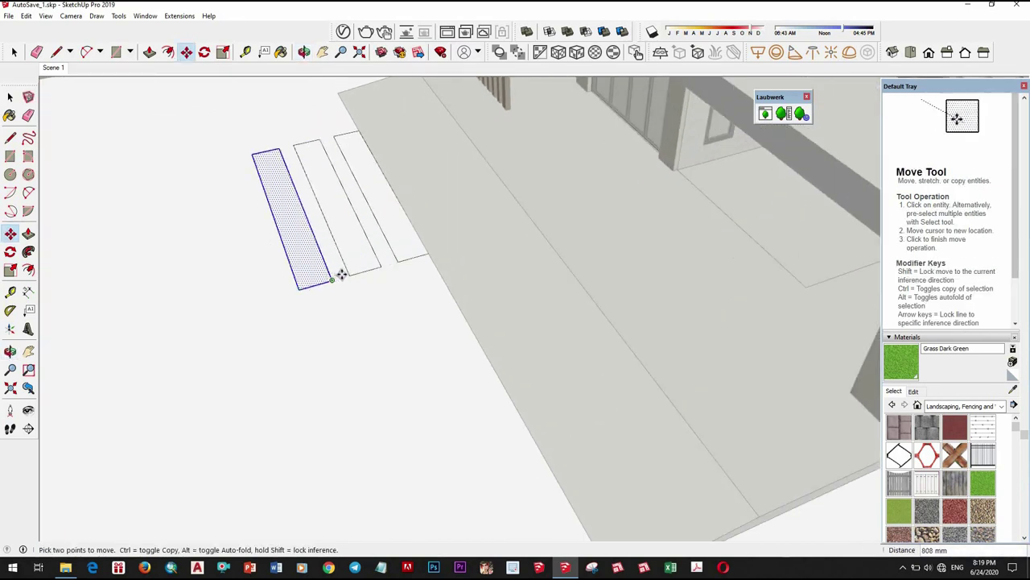
Step: Cancel an unfinished copy and place another slab copy at the row's end
left_click(344, 274)
key("ctrl")
scroll(298, 290, "up", 1)
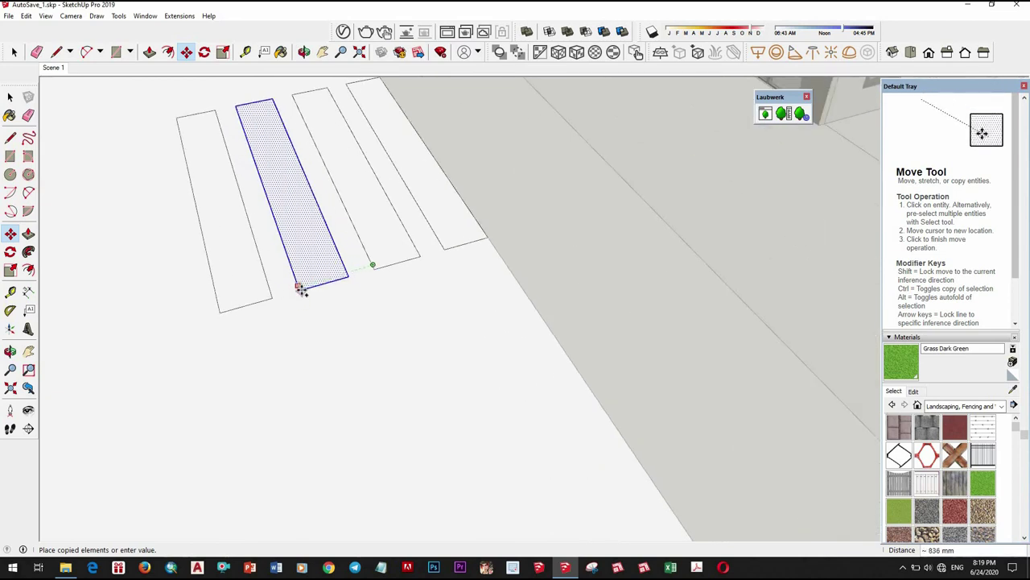
key("Escape")
scroll(424, 278, "down", 2)
scroll(424, 267, "up", 2)
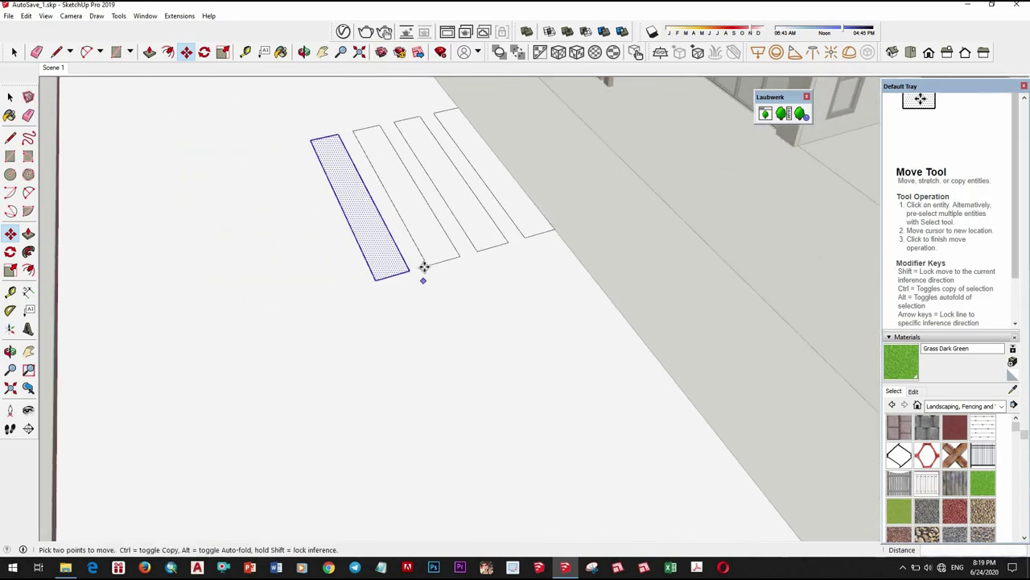
left_click(386, 282)
scroll(366, 354, "down", 3)
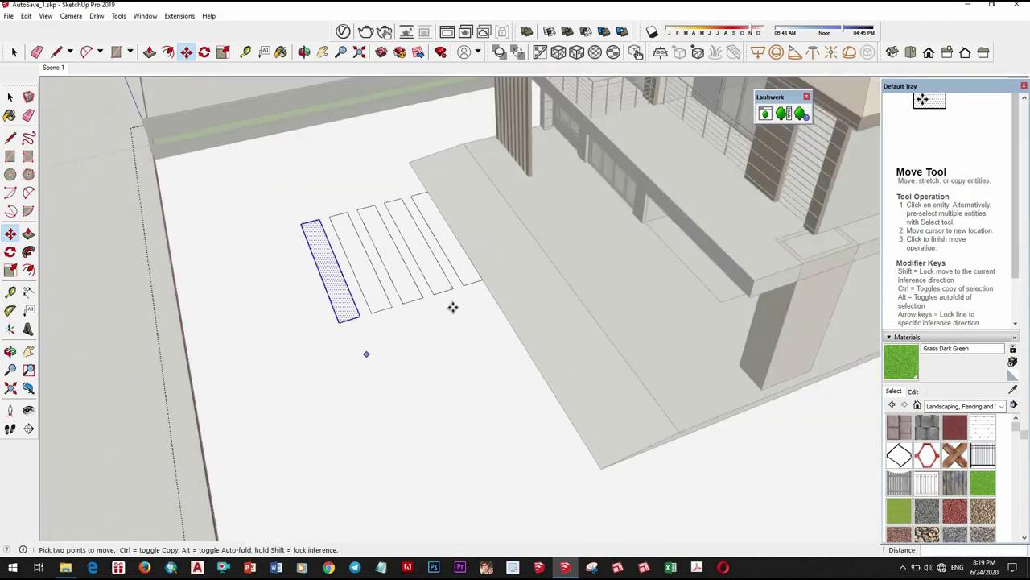
scroll(453, 287, "up", 2)
scroll(418, 297, "up", 2)
left_click(405, 304)
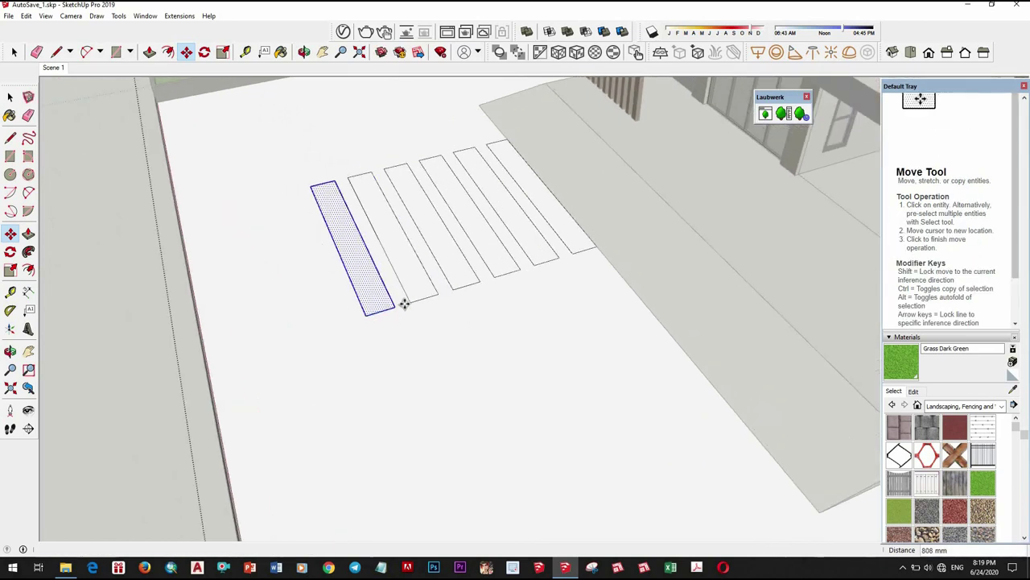
Step: Repeat the slab copy with 2x and 808 mm spacing to reach the front wall
type("2x")
key("Return")
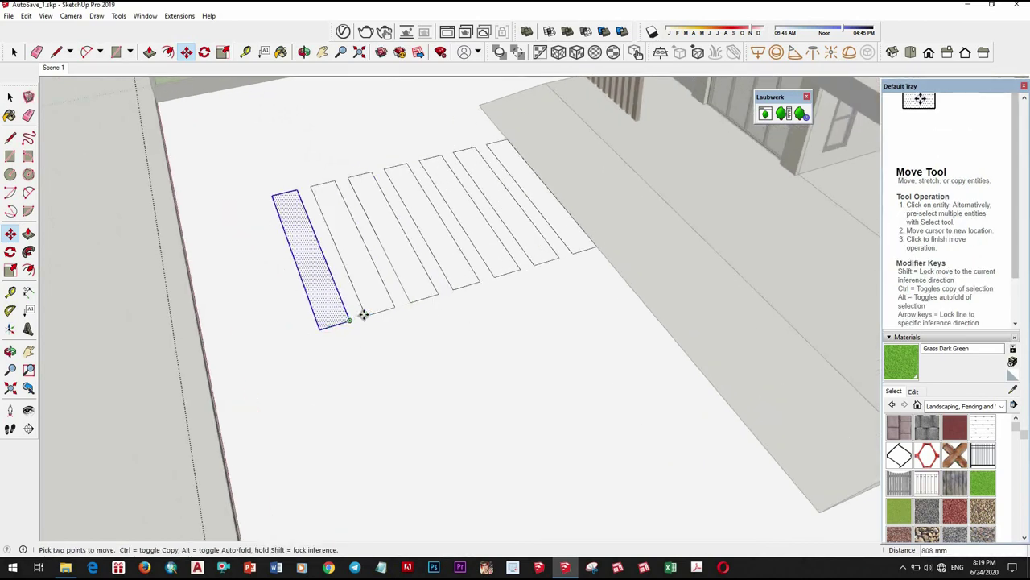
type("808")
key("Return")
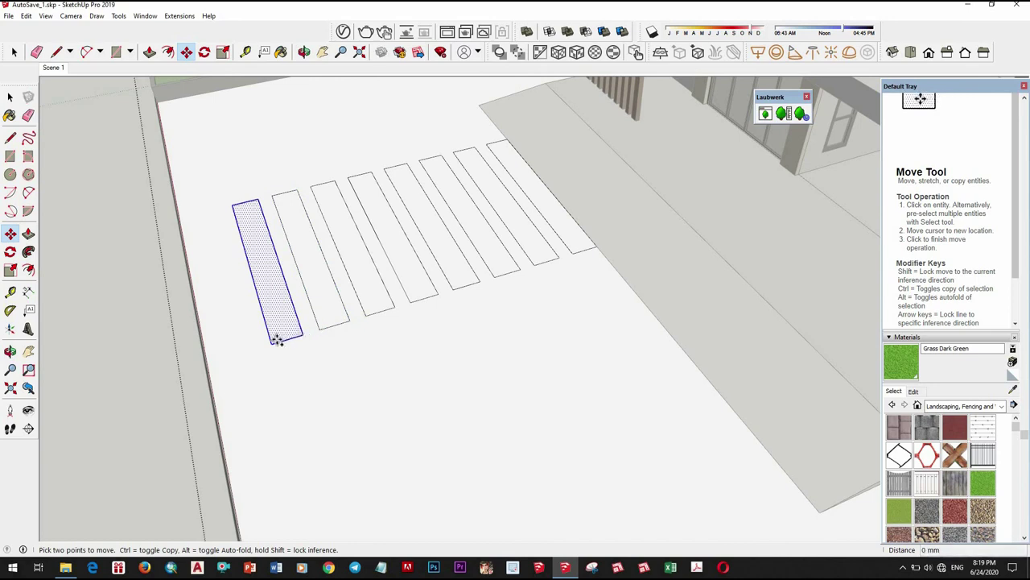
type("808")
key("Return")
mouse_move(311, 341)
middle_mouse_down()
mouse_move(503, 329)
mouse_move(508, 314)
middle_mouse_up()
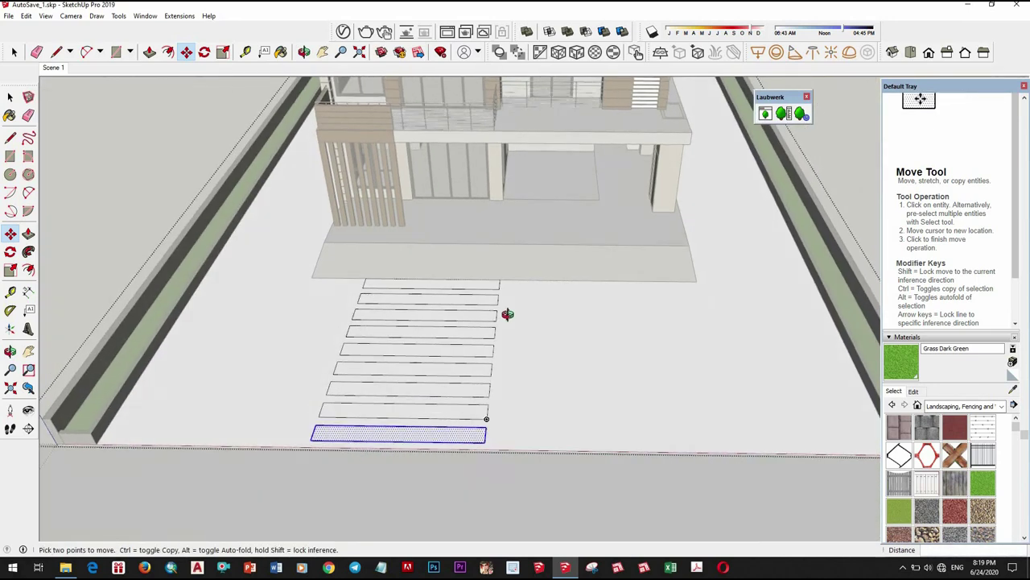
scroll(508, 314, "down", 5)
middle_click_drag(471, 248, 495, 299)
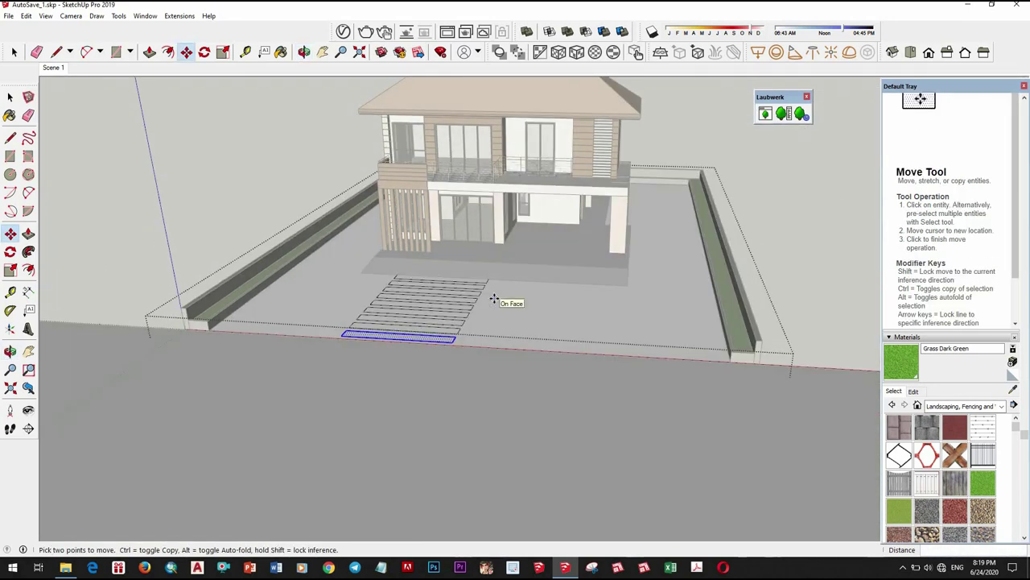
key("space")
scroll(379, 430, "up", 4)
middle_click_drag(379, 430, 371, 403)
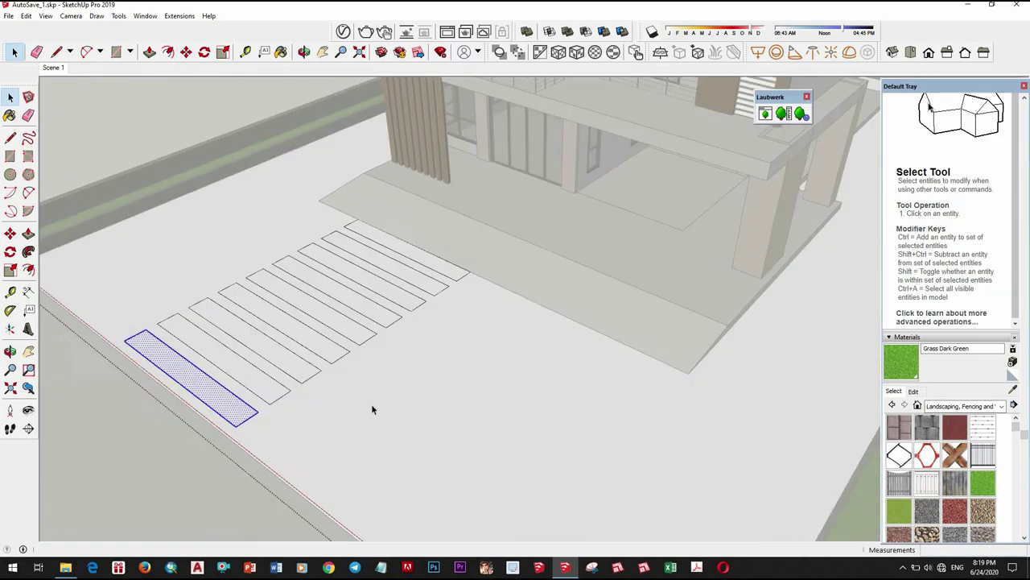
Step: Push/pull the first slab up 15 mm, then repeat it on the seven remaining slabs
key("p")
type("15")
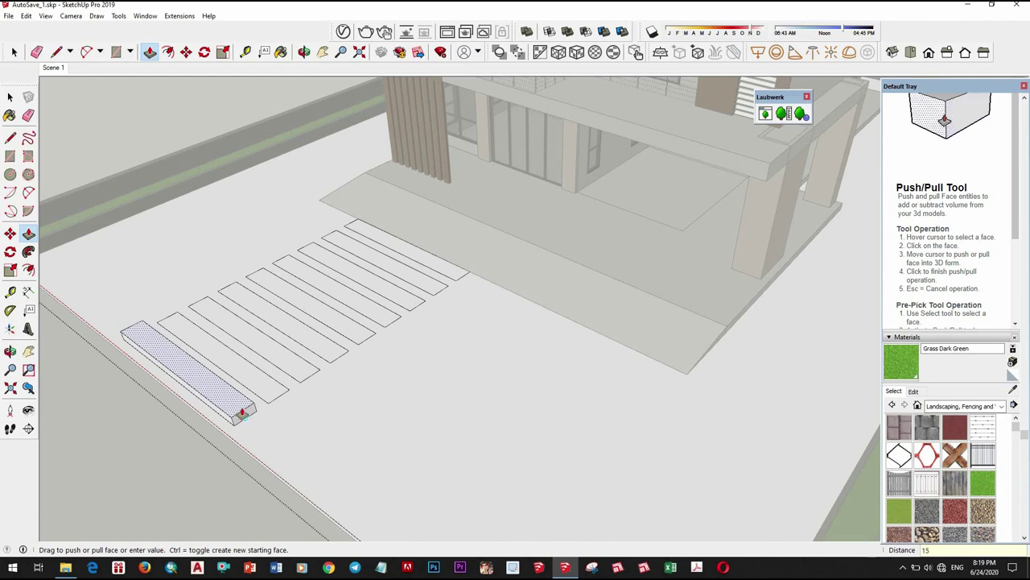
left_click(270, 399)
scroll(278, 382, "up", 3)
scroll(290, 370, "up", 2)
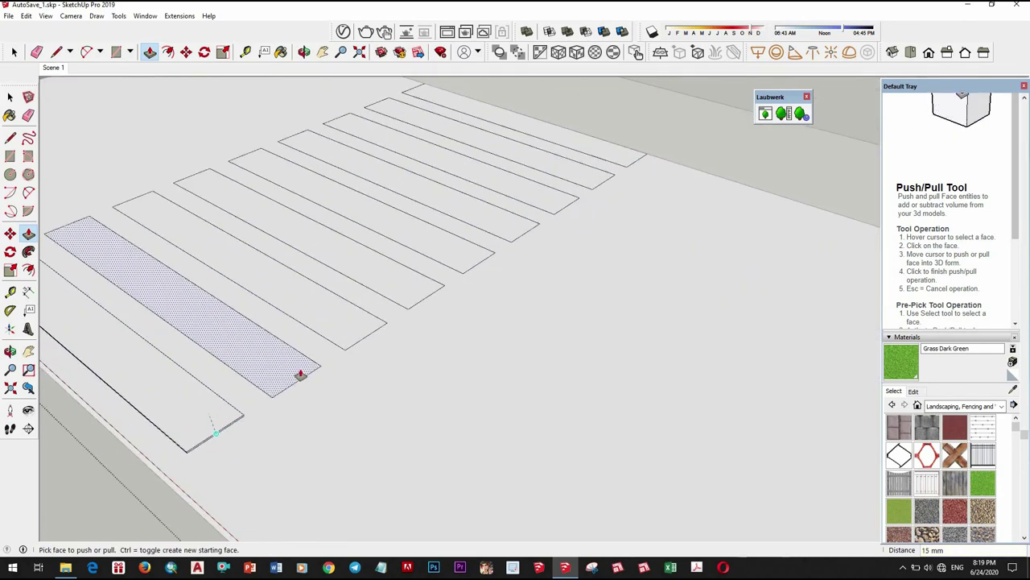
double_click(366, 332)
double_click(419, 283)
double_click(483, 248)
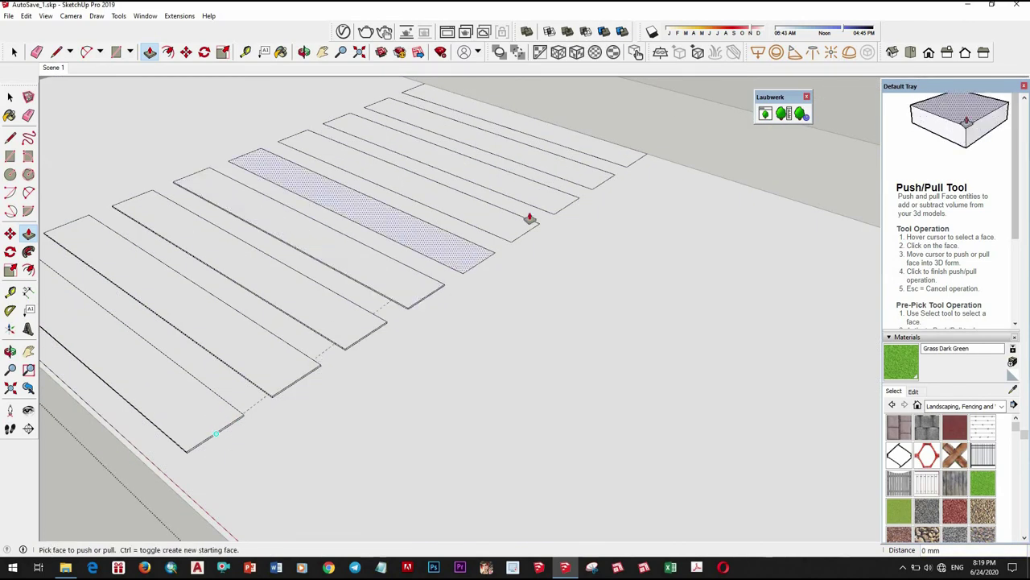
double_click(522, 229)
double_click(543, 210)
double_click(596, 179)
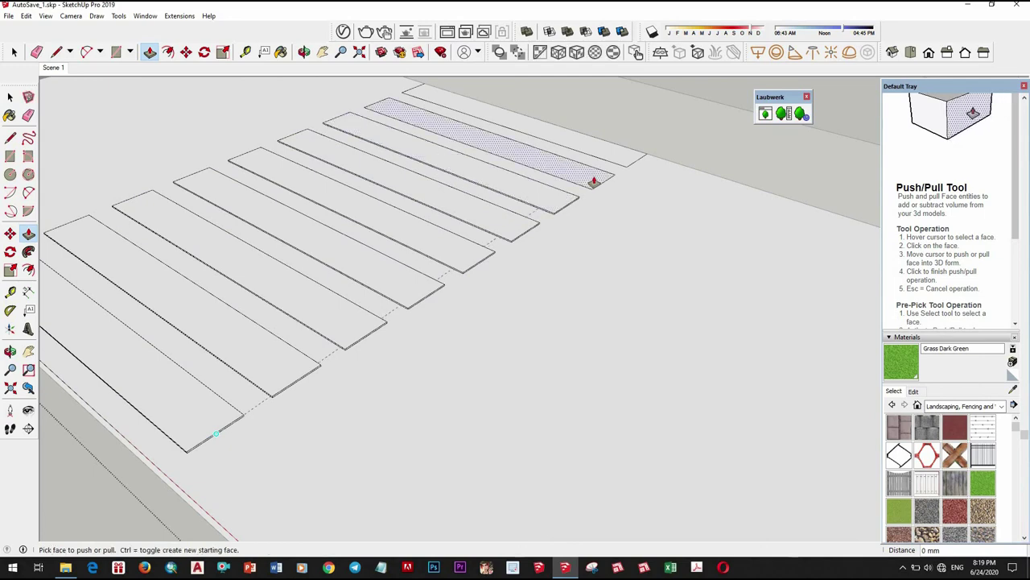
double_click(624, 158)
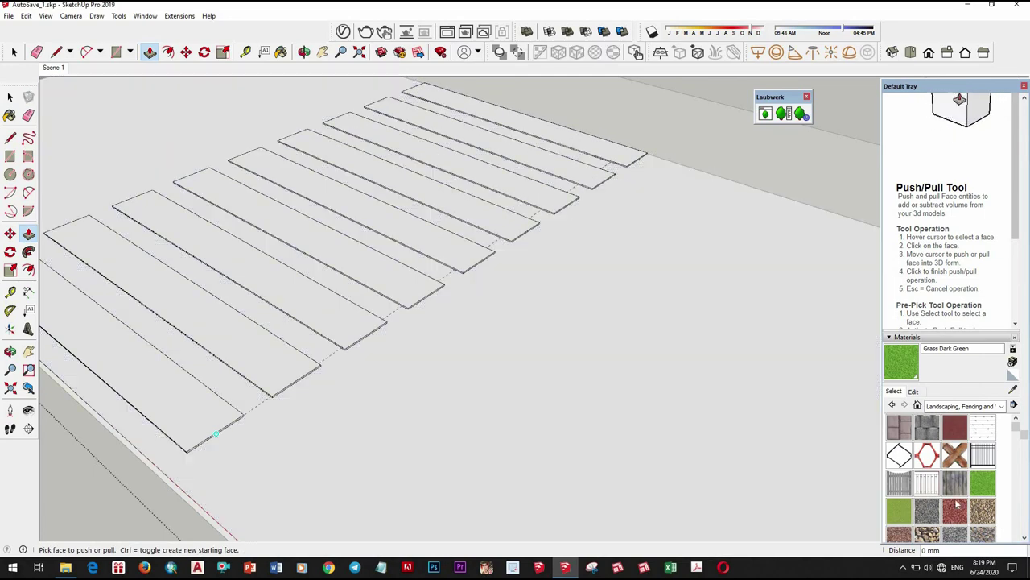
scroll(541, 357, "down", 5)
mouse_move(333, 414)
middle_mouse_down()
mouse_move(414, 298)
mouse_move(364, 208)
middle_mouse_up()
key("space")
Step: Select all the paver slabs and choose the Pavers Stone Walk material from Landscaping
left_click_drag(218, 172, 573, 350)
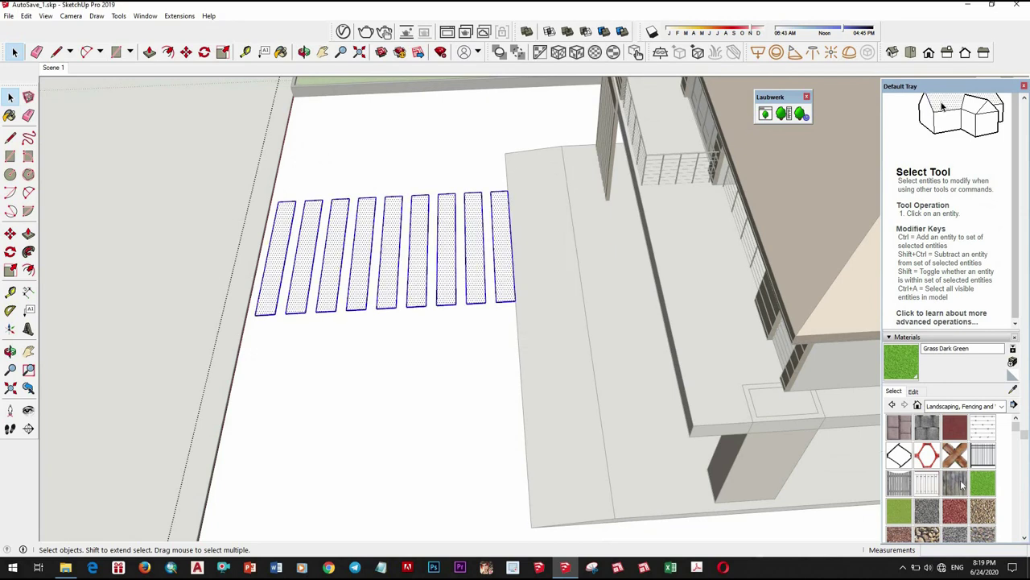
scroll(967, 506, "down", 2)
scroll(964, 509, "down", 2)
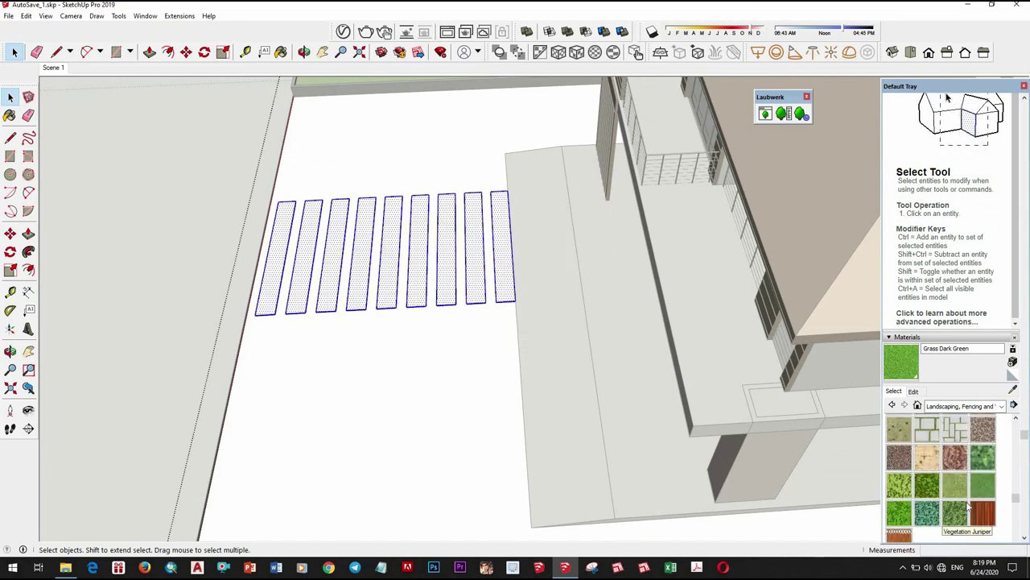
scroll(969, 505, "down", 1)
scroll(942, 501, "up", 1)
scroll(900, 495, "up", 2)
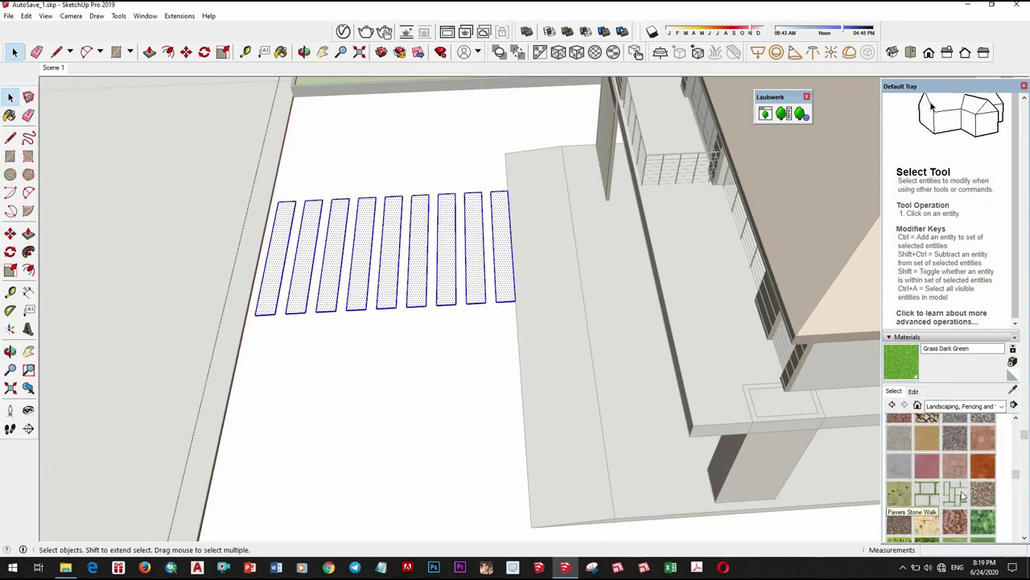
scroll(962, 496, "up", 2)
scroll(962, 496, "up", 1)
scroll(966, 362, "up", 3)
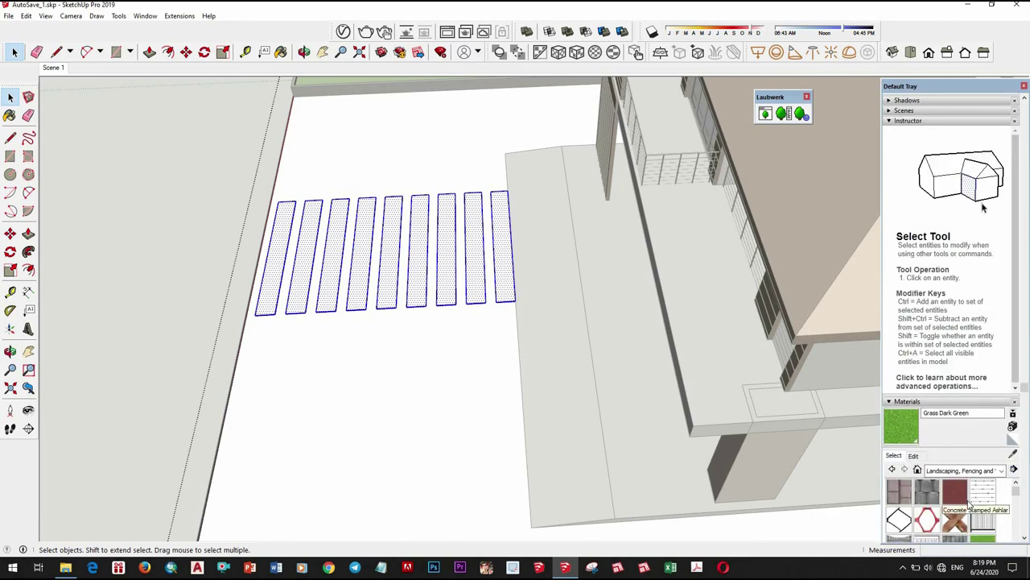
scroll(976, 504, "down", 1)
scroll(986, 512, "down", 1)
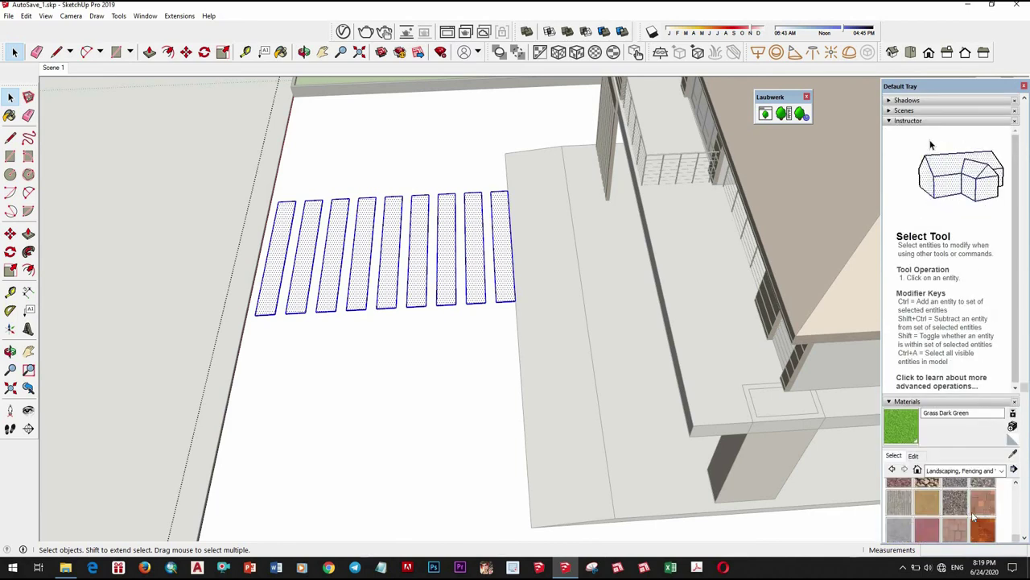
scroll(982, 515, "down", 2)
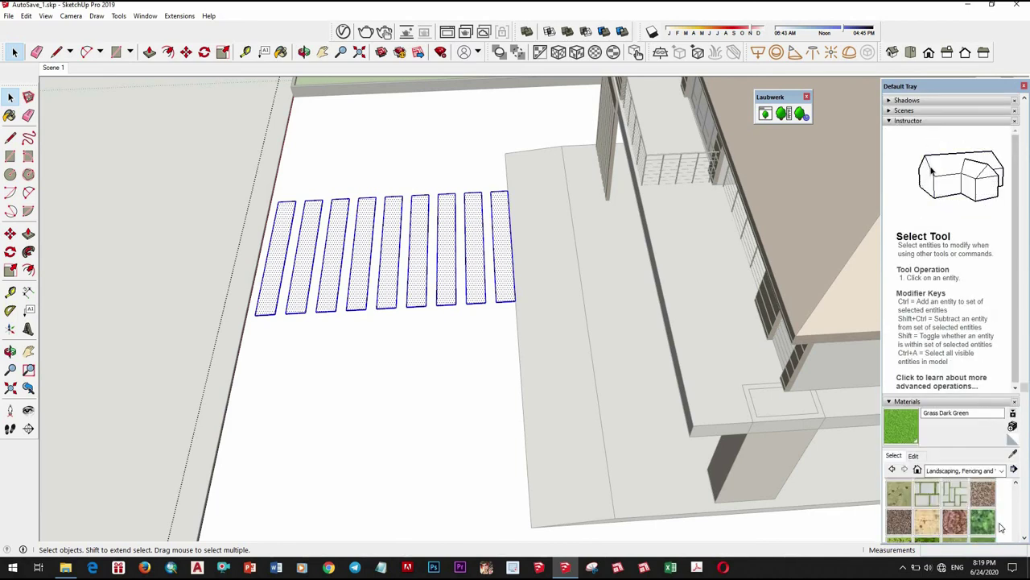
left_click(899, 492)
Step: Orbit out to a higher oblique view of the house and stone-textured slabs
scroll(994, 499, "down", 2)
scroll(1004, 498, "down", 2)
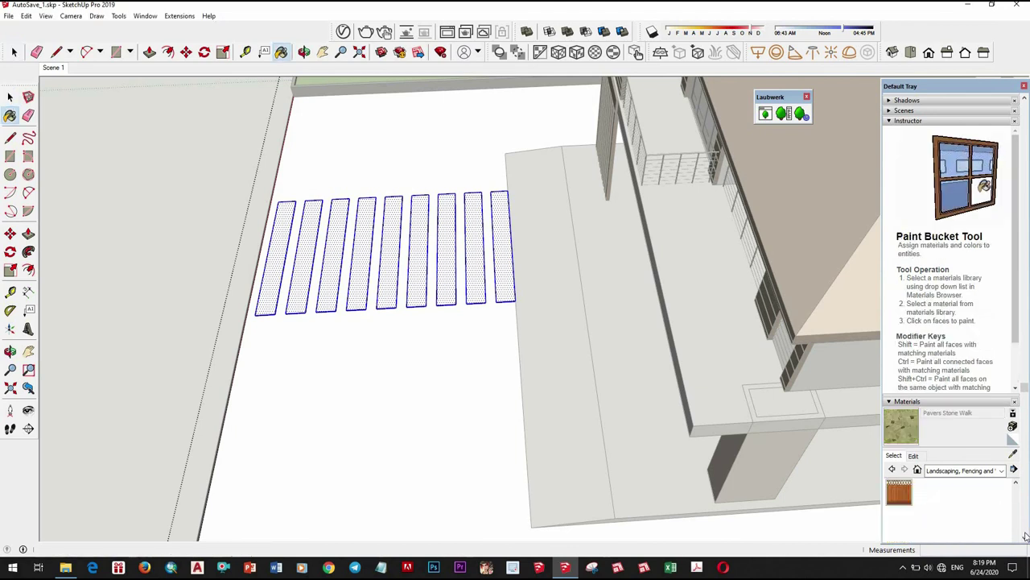
scroll(997, 520, "up", 2)
scroll(990, 520, "up", 2)
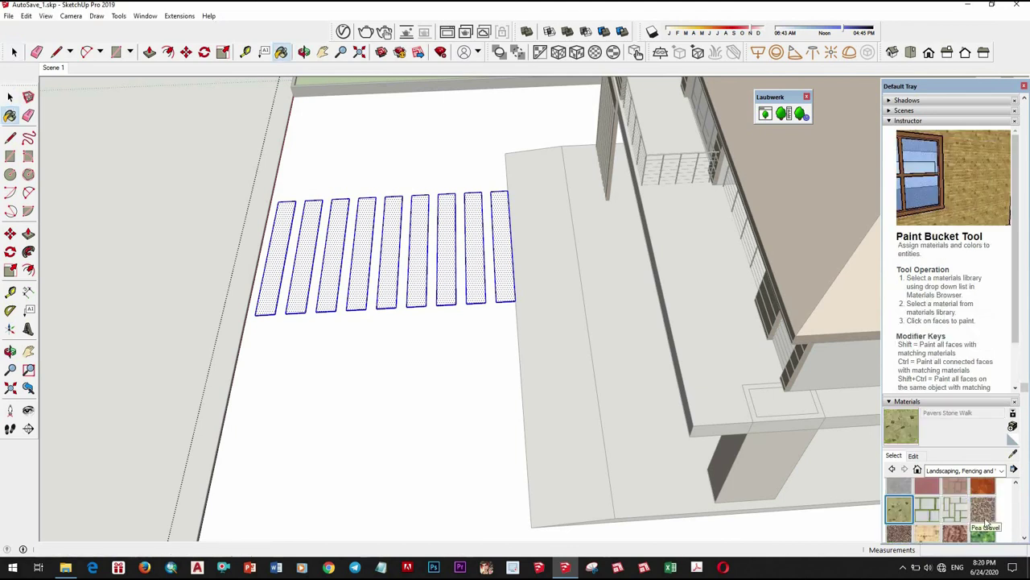
scroll(986, 522, "up", 2)
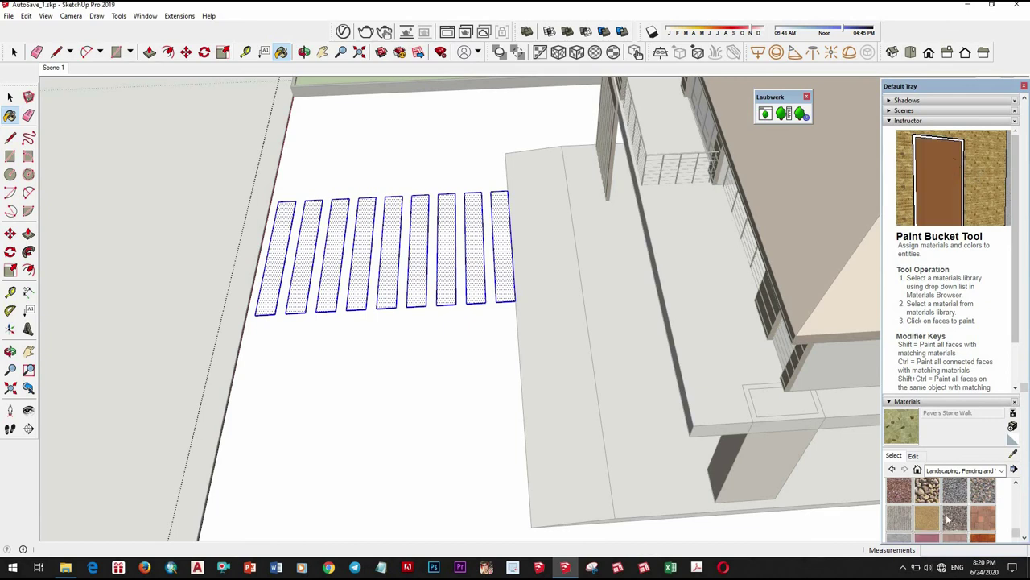
scroll(993, 522, "down", 2)
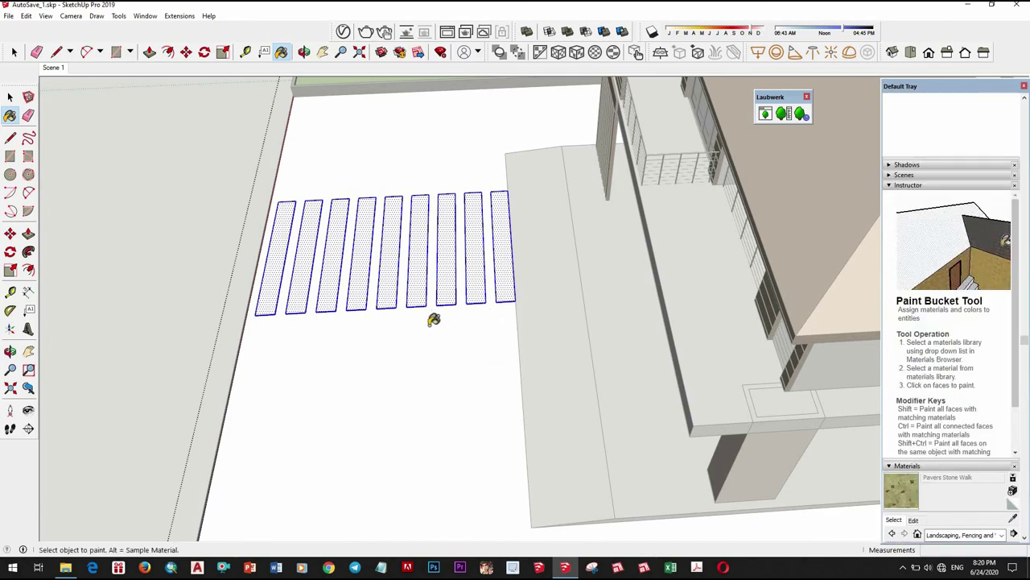
mouse_move(433, 319)
middle_mouse_down()
mouse_move(382, 411)
mouse_move(497, 244)
mouse_move(476, 361)
mouse_move(507, 365)
middle_mouse_up()
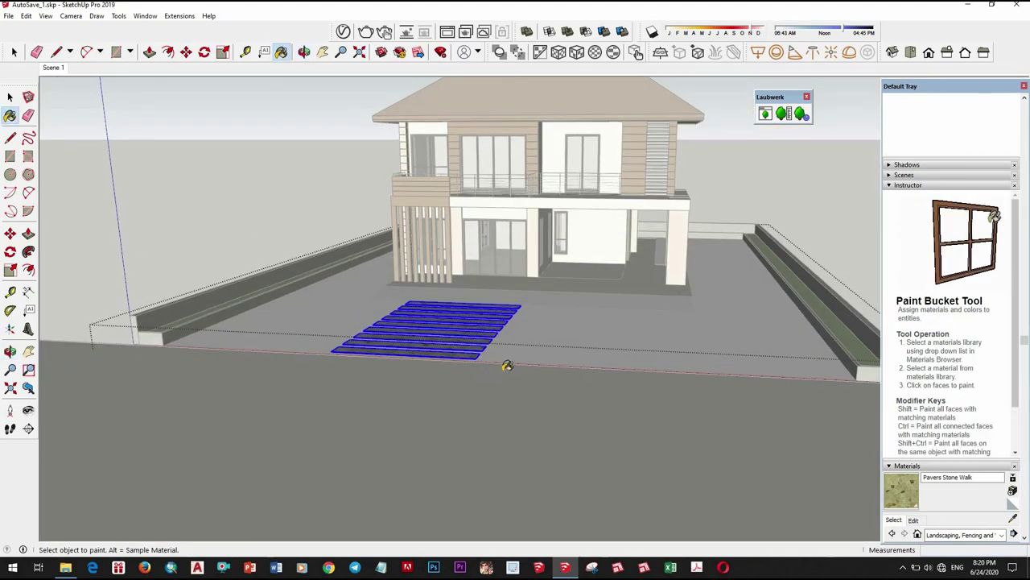
scroll(462, 351, "up", 1)
scroll(474, 329, "up", 1)
scroll(524, 352, "up", 2)
scroll(449, 401, "up", 2)
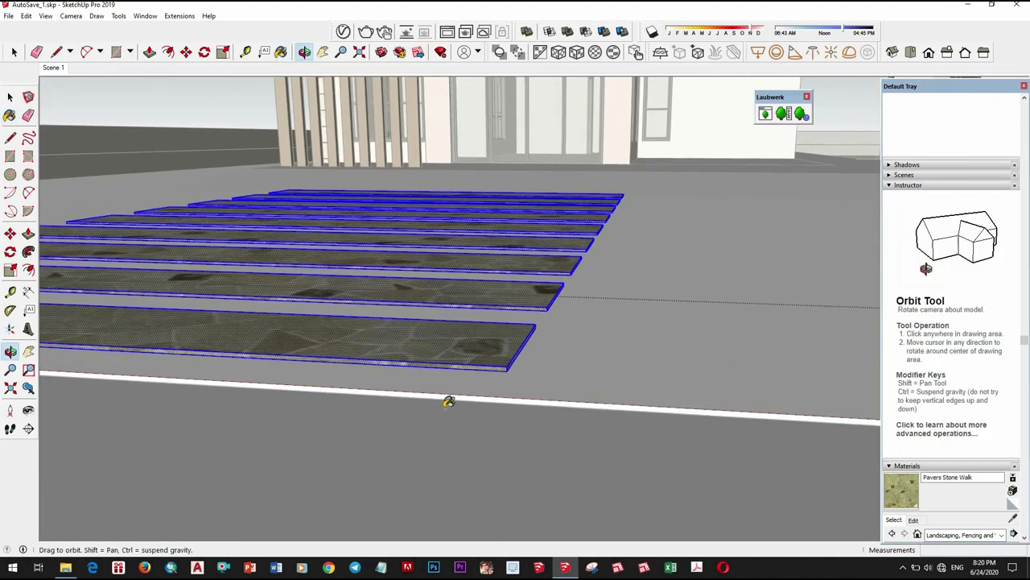
scroll(448, 401, "down", 3)
scroll(467, 357, "down", 3)
mouse_move(506, 357)
middle_mouse_down()
mouse_move(471, 395)
mouse_move(484, 404)
mouse_move(488, 393)
middle_mouse_up()
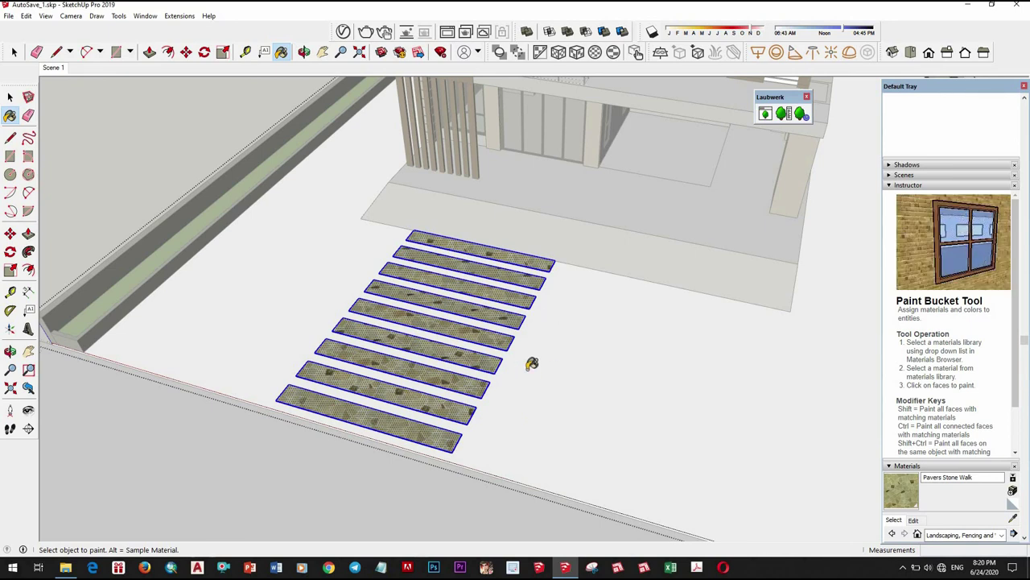
Step: Draw a line from one slab corner to the next slab's corner across the gap
scroll(507, 376, "down", 4)
key("space")
scroll(483, 395, "up", 3)
scroll(496, 392, "up", 3)
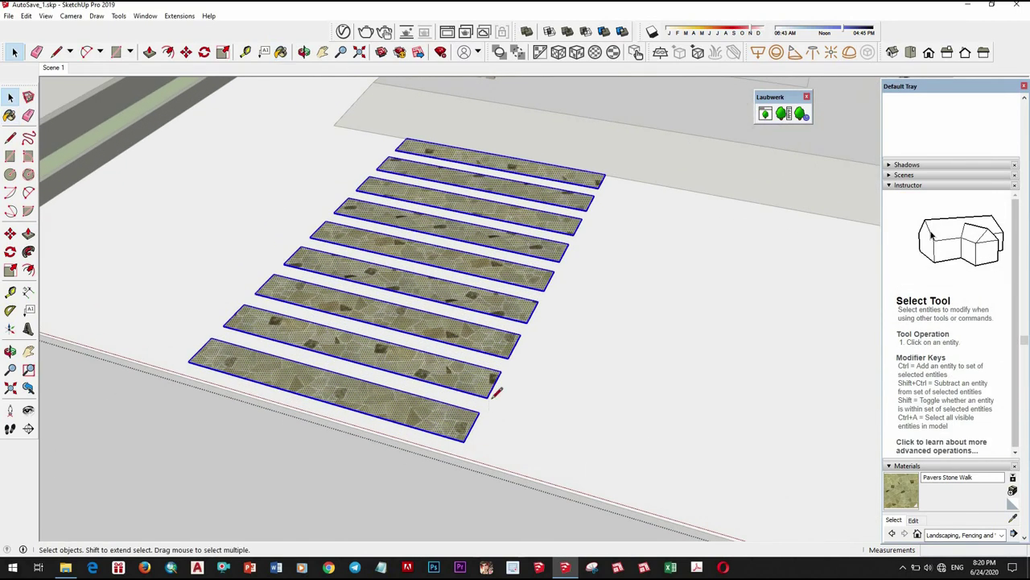
key("l")
scroll(306, 380, "down", 3)
scroll(240, 283, "up", 3)
left_click(227, 259)
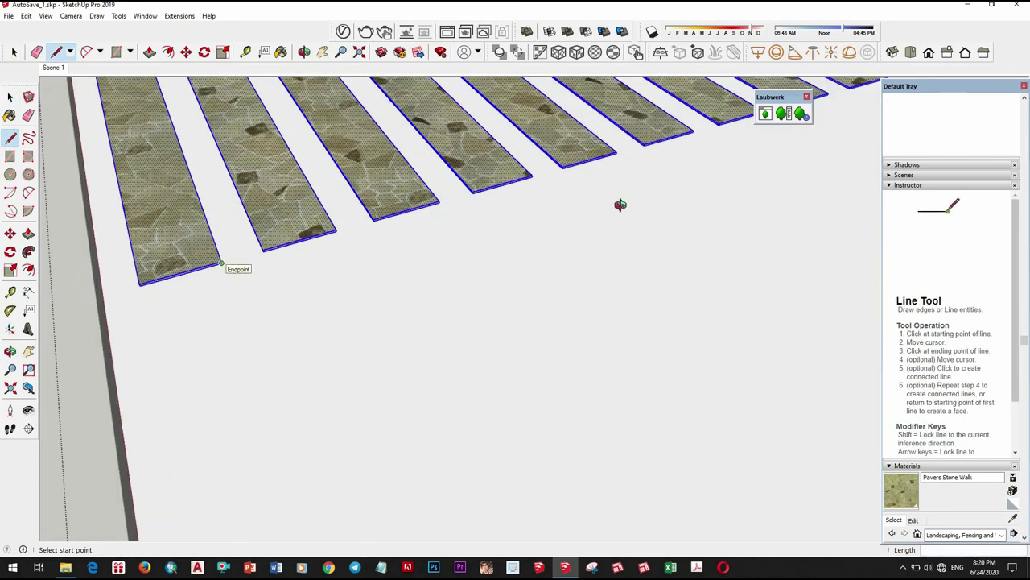
mouse_move(620, 202)
middle_mouse_down()
mouse_move(536, 298)
mouse_move(564, 257)
middle_mouse_up()
scroll(561, 256, "up", 2)
scroll(561, 255, "up", 3)
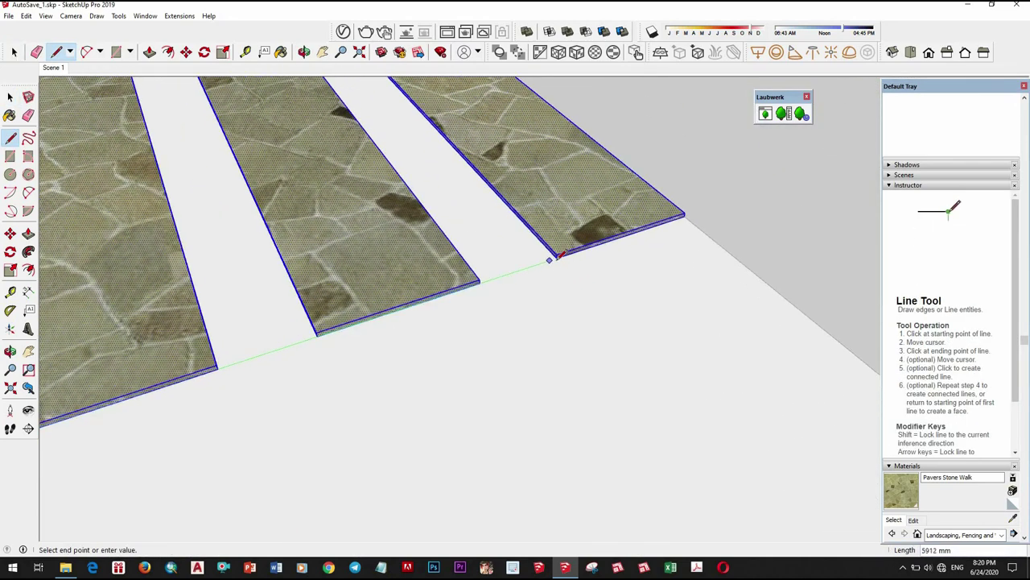
left_click(532, 285)
Step: Inspect the slab corners from several angles, cancel the unfinished line and clear the selection
scroll(612, 362, "down", 3)
middle_click_drag(653, 407, 586, 249)
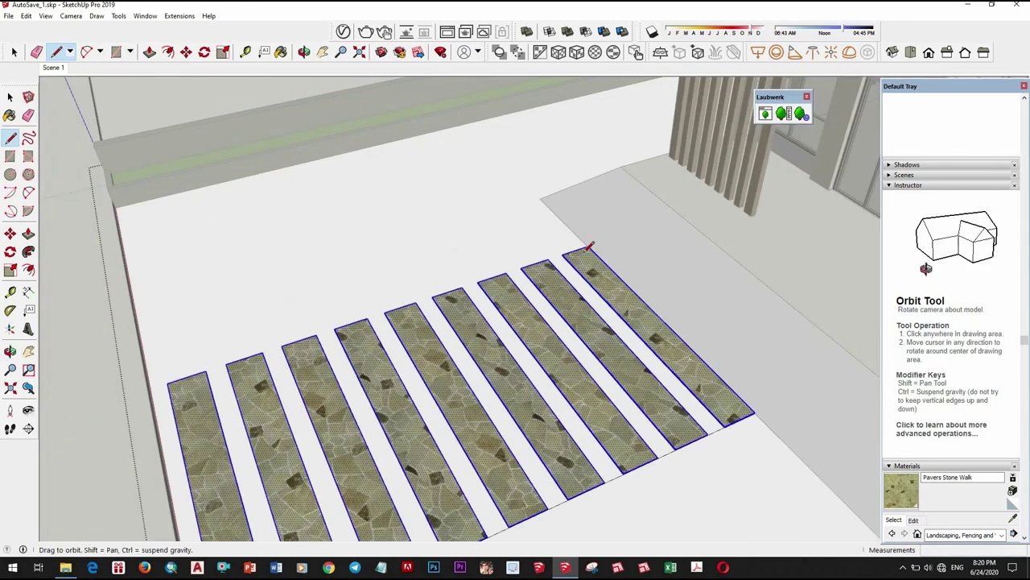
scroll(534, 275, "up", 4)
scroll(532, 275, "up", 3)
middle_click_drag(528, 280, 534, 231)
scroll(528, 224, "up", 2)
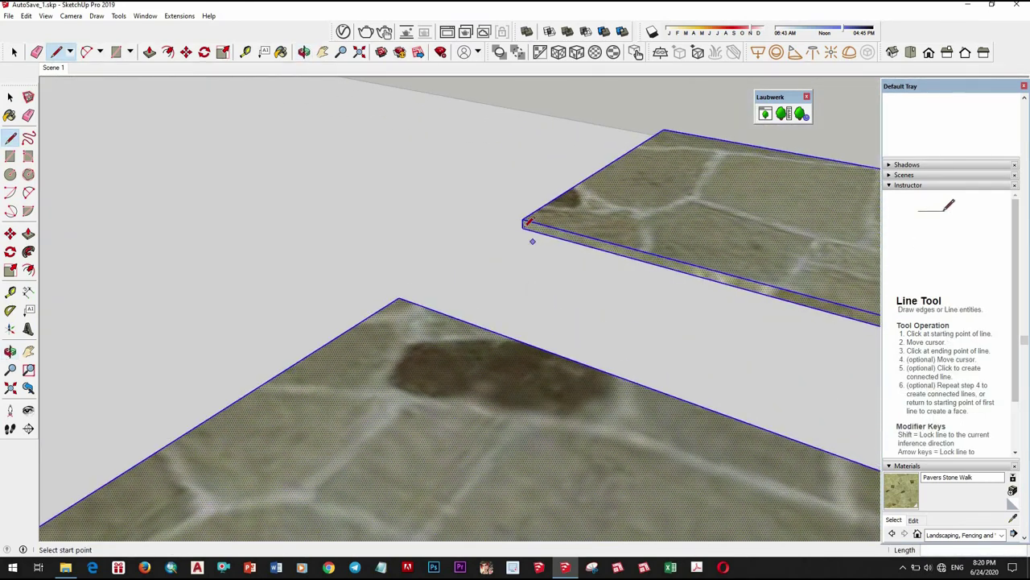
scroll(459, 258, "down", 2)
scroll(456, 276, "down", 2)
middle_click_drag(456, 276, 460, 281)
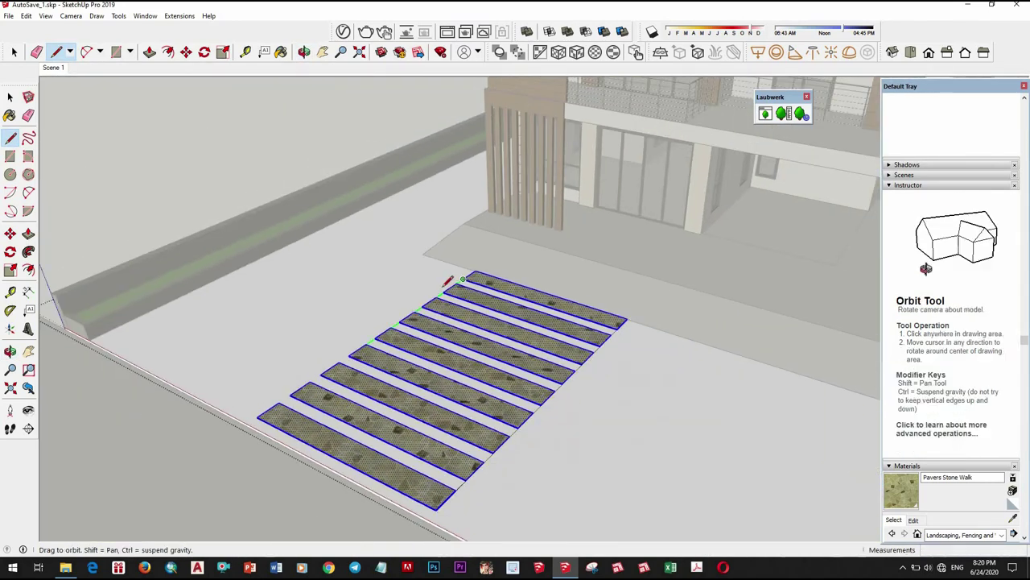
scroll(592, 385, "up", 2)
mouse_move(592, 384)
middle_mouse_down()
mouse_move(425, 425)
mouse_move(396, 454)
middle_mouse_up()
scroll(396, 437, "down", 2)
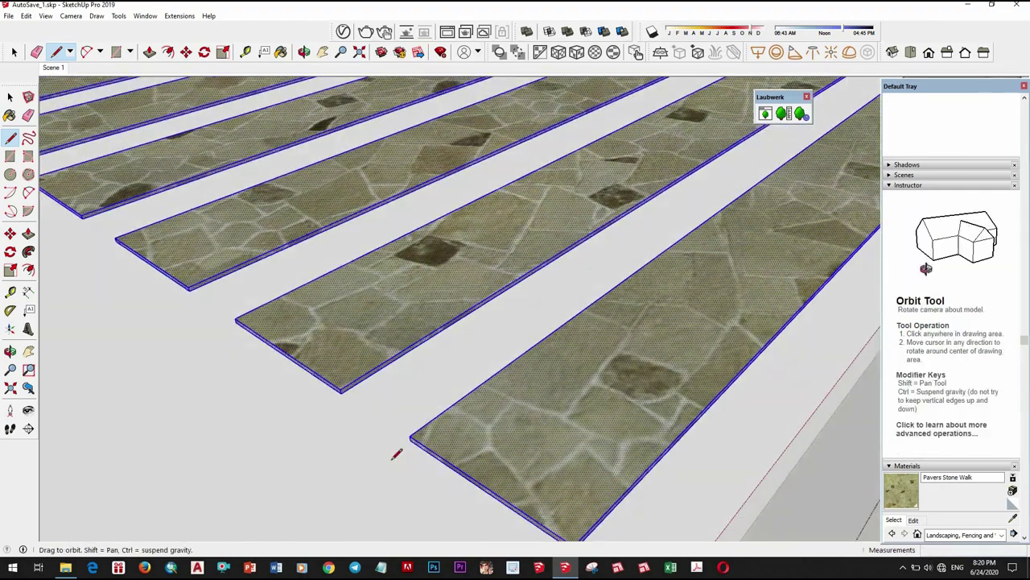
scroll(443, 450, "up", 3)
scroll(441, 448, "down", 2)
key("space")
scroll(384, 419, "down", 5)
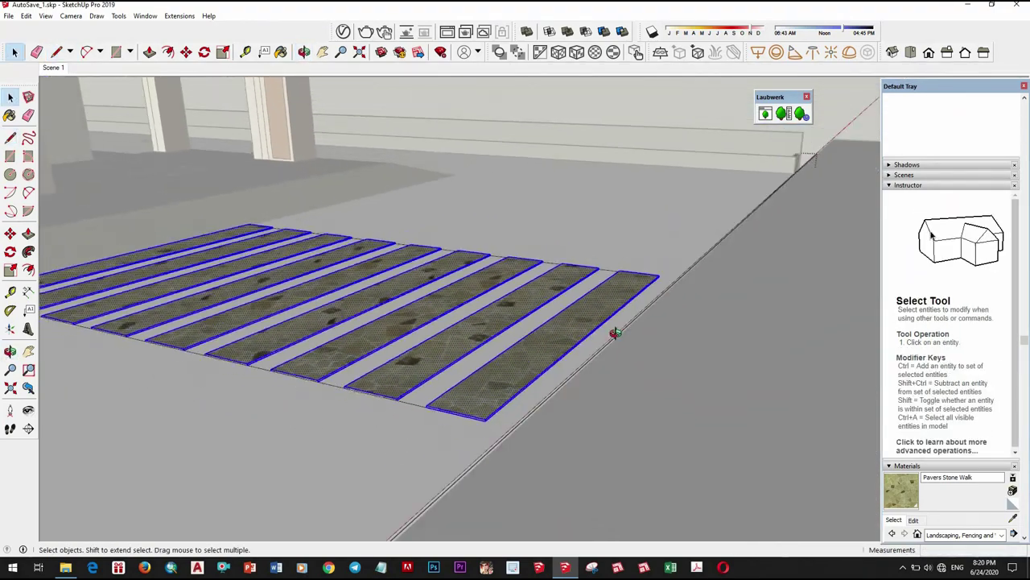
mouse_move(615, 333)
middle_mouse_down()
mouse_move(393, 448)
mouse_move(470, 410)
mouse_move(704, 251)
middle_mouse_up()
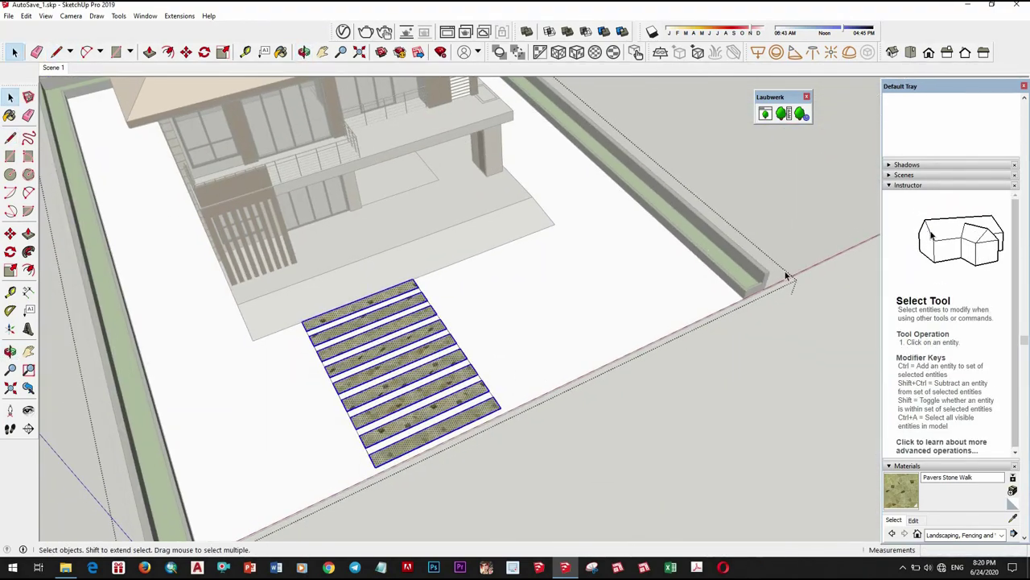
key("Escape")
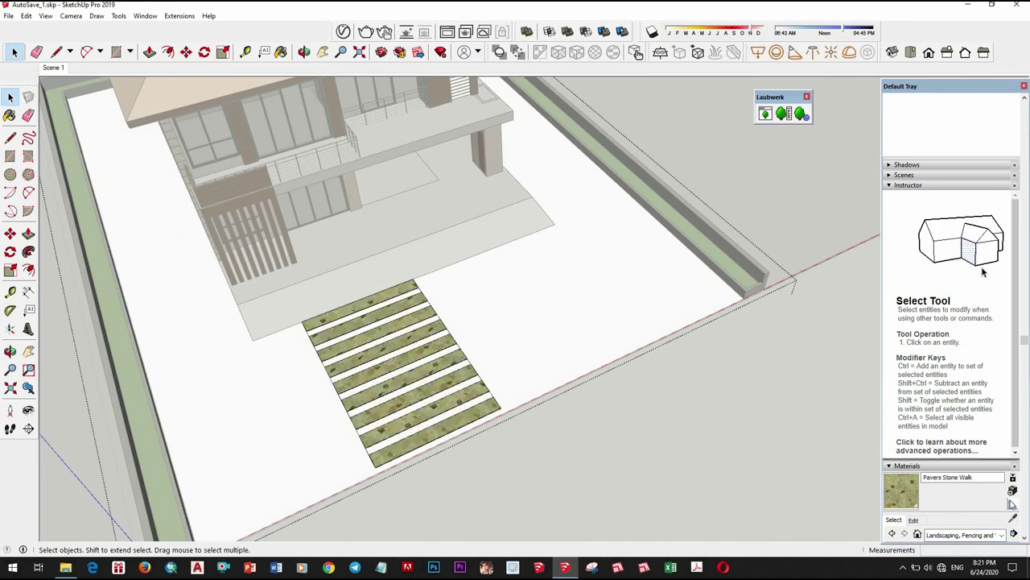
scroll(967, 511, "down", 2)
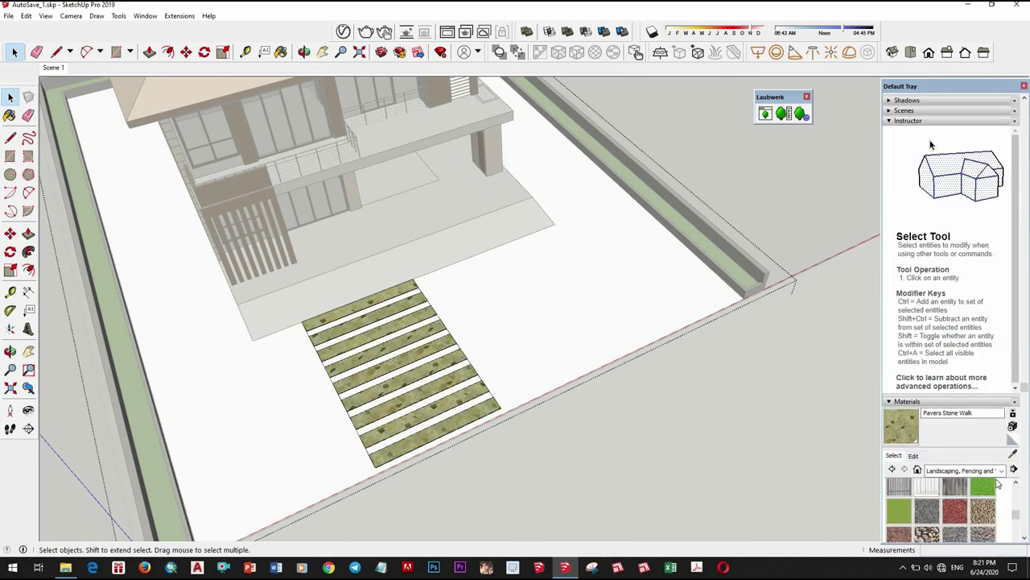
Step: Paint the seven gap faces between the stone slabs with Grass Dark Green
key("b")
scroll(467, 402, "up", 6)
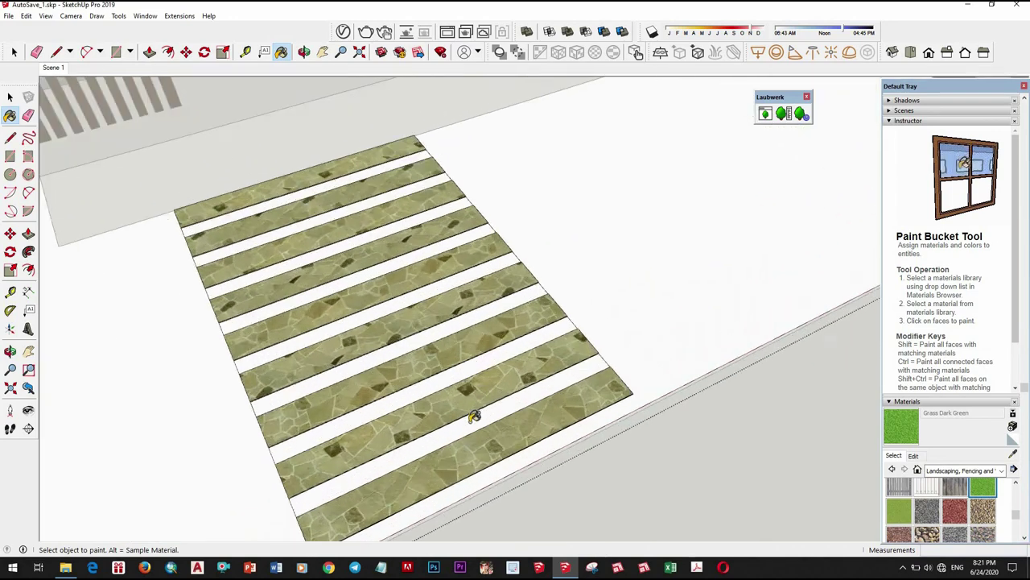
left_click(420, 294)
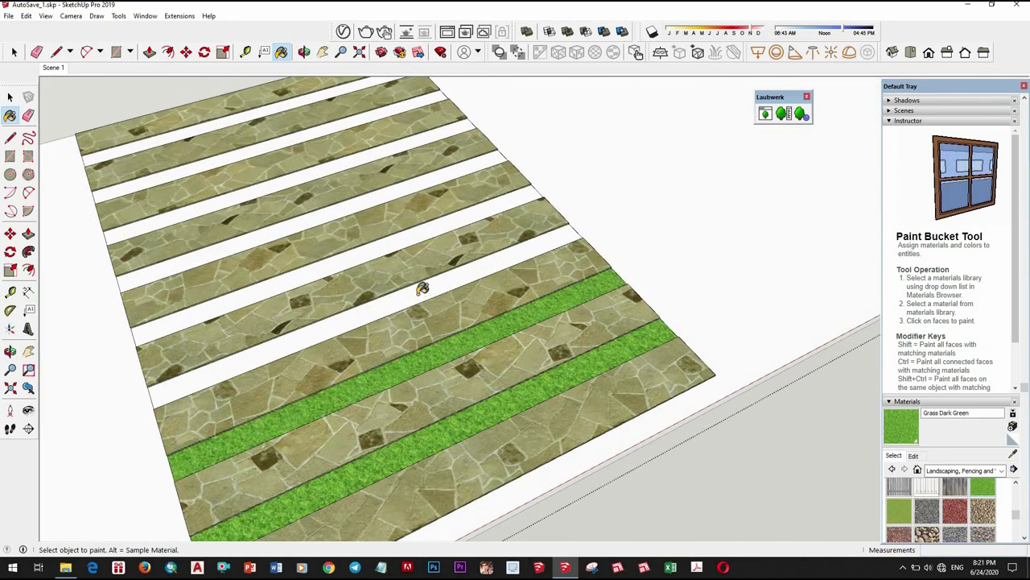
left_click(471, 350)
middle_click_drag(472, 349, 516, 330)
scroll(531, 326, "up", 3)
left_click(531, 326)
left_click(524, 311)
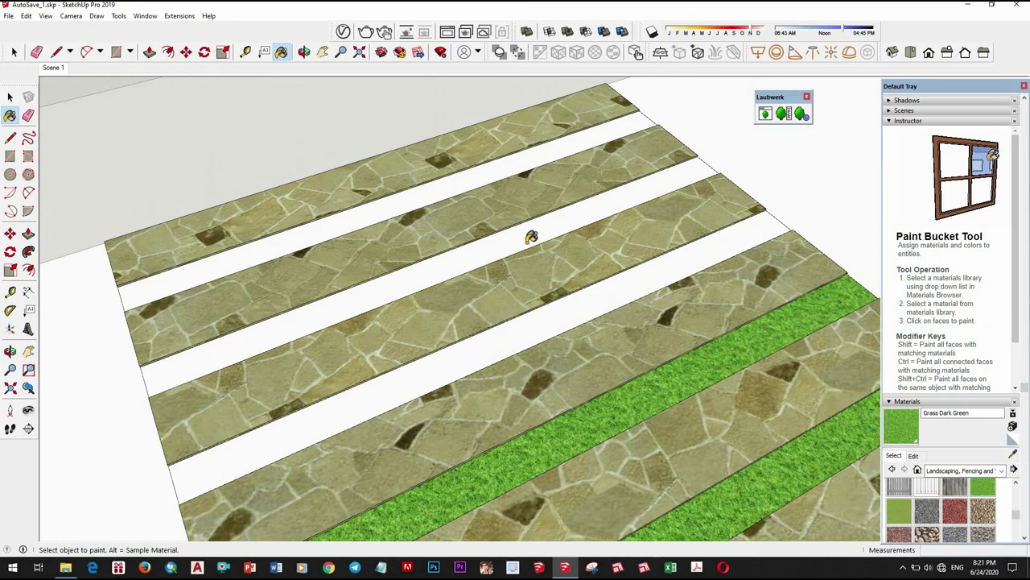
left_click(531, 237)
left_click(483, 173)
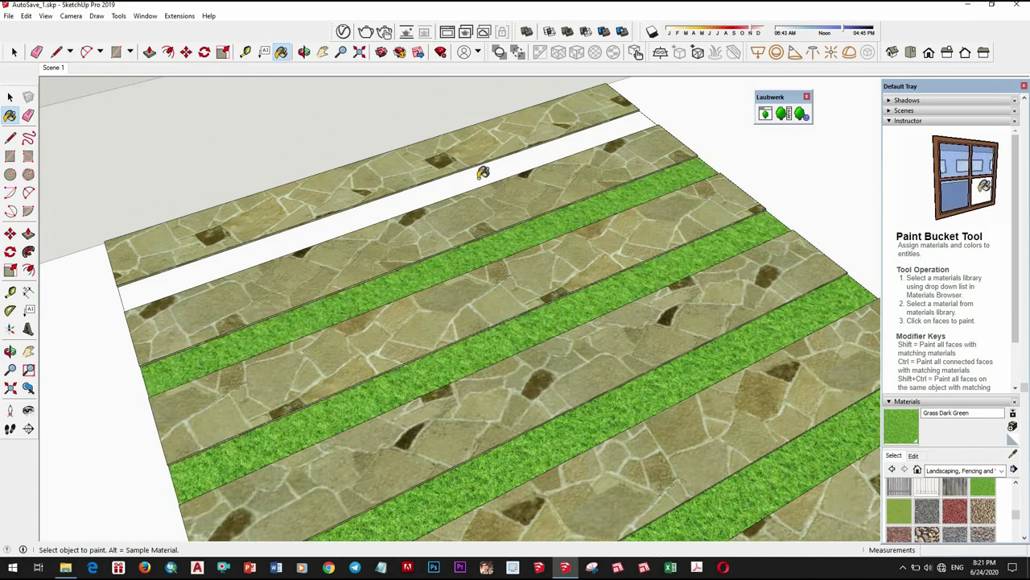
left_click(499, 170)
scroll(582, 328, "down", 4)
scroll(582, 329, "down", 5)
Step: View the whole house and walled plot from low and overhead angles
mouse_move(467, 306)
middle_mouse_down()
mouse_move(548, 293)
mouse_move(379, 148)
middle_mouse_up()
key("space")
mouse_move(598, 293)
middle_mouse_down()
mouse_move(627, 260)
mouse_move(623, 289)
mouse_move(494, 291)
mouse_move(647, 298)
mouse_move(621, 285)
mouse_move(690, 350)
mouse_move(742, 314)
mouse_move(730, 306)
mouse_move(694, 386)
mouse_move(758, 411)
mouse_move(748, 381)
mouse_move(768, 416)
mouse_move(766, 311)
mouse_move(782, 303)
mouse_move(784, 285)
mouse_move(740, 414)
mouse_move(580, 416)
mouse_move(552, 284)
mouse_move(547, 312)
mouse_move(560, 292)
mouse_move(528, 300)
middle_mouse_up()
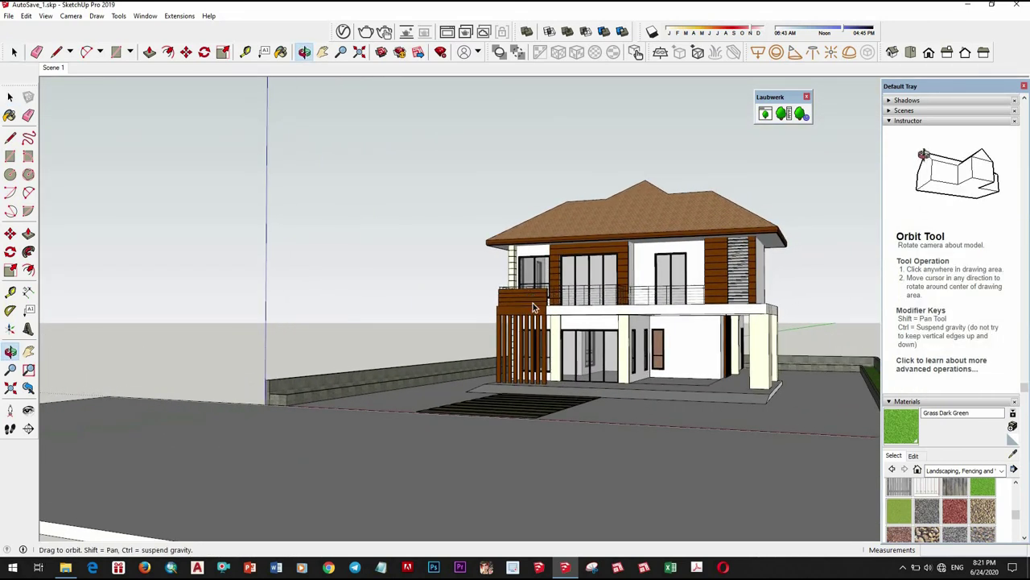
mouse_move(580, 421)
middle_mouse_down()
mouse_move(646, 393)
mouse_move(617, 423)
mouse_move(710, 373)
middle_mouse_up()
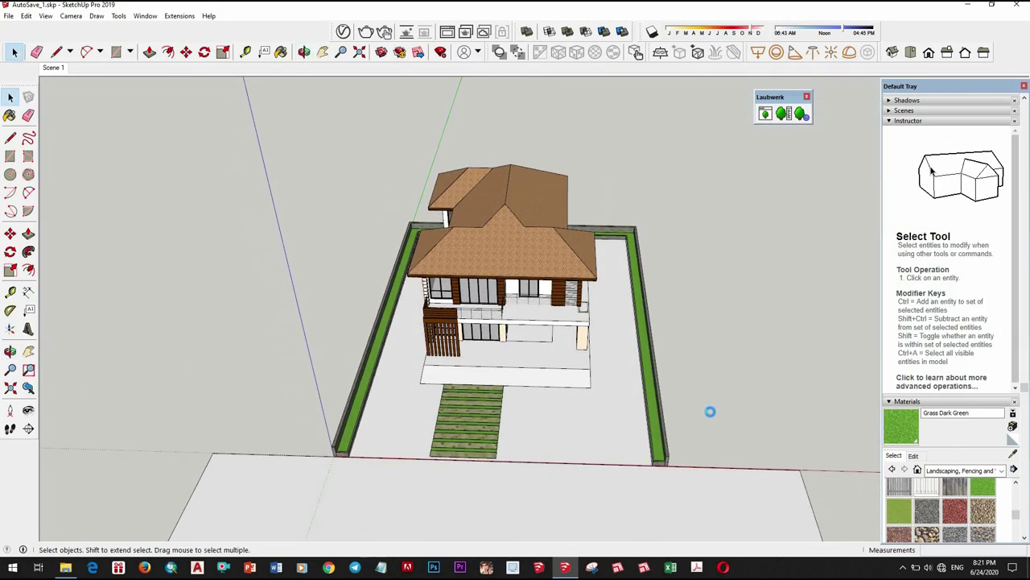